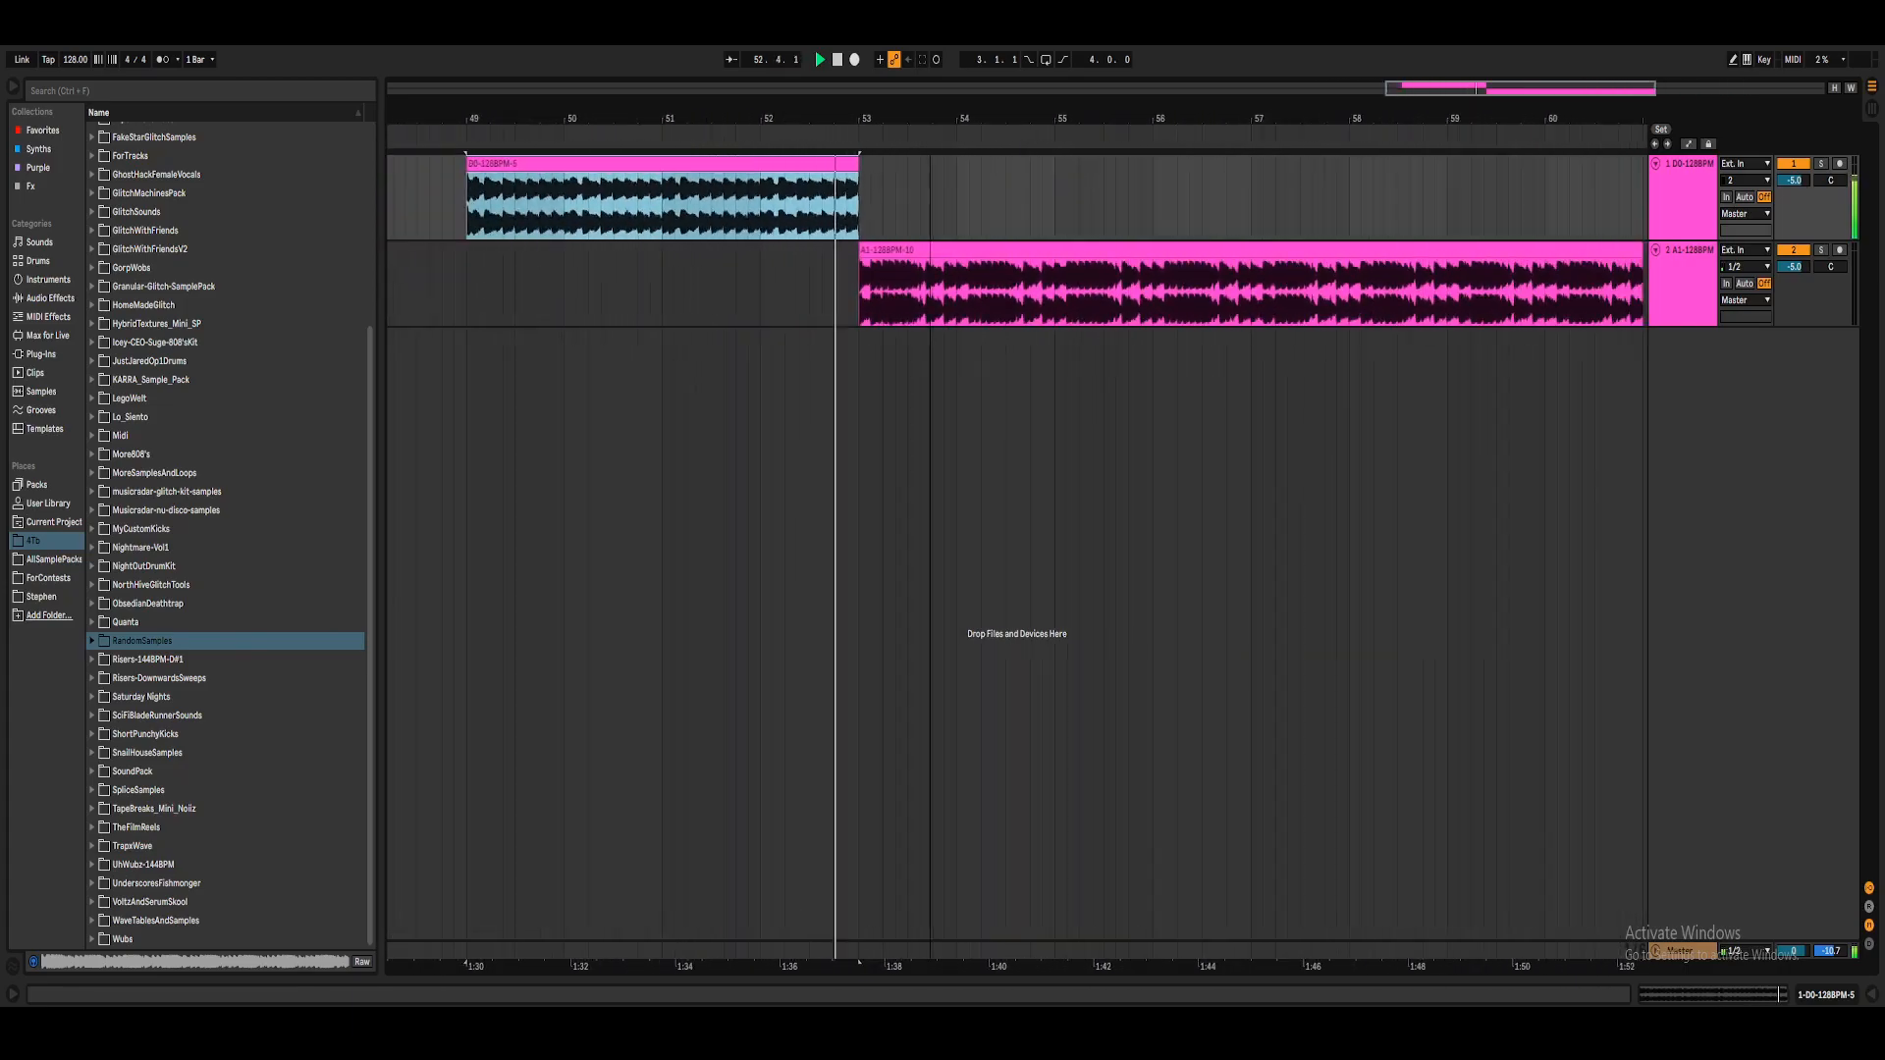
Open the RandomSamples folder in the browser and list the samples inside its PhasePlantBassSynths subfolder.
mouse_move(1018, 114)
mouse_down()
mouse_move(1004, 161)
mouse_move(1005, 106)
mouse_up()
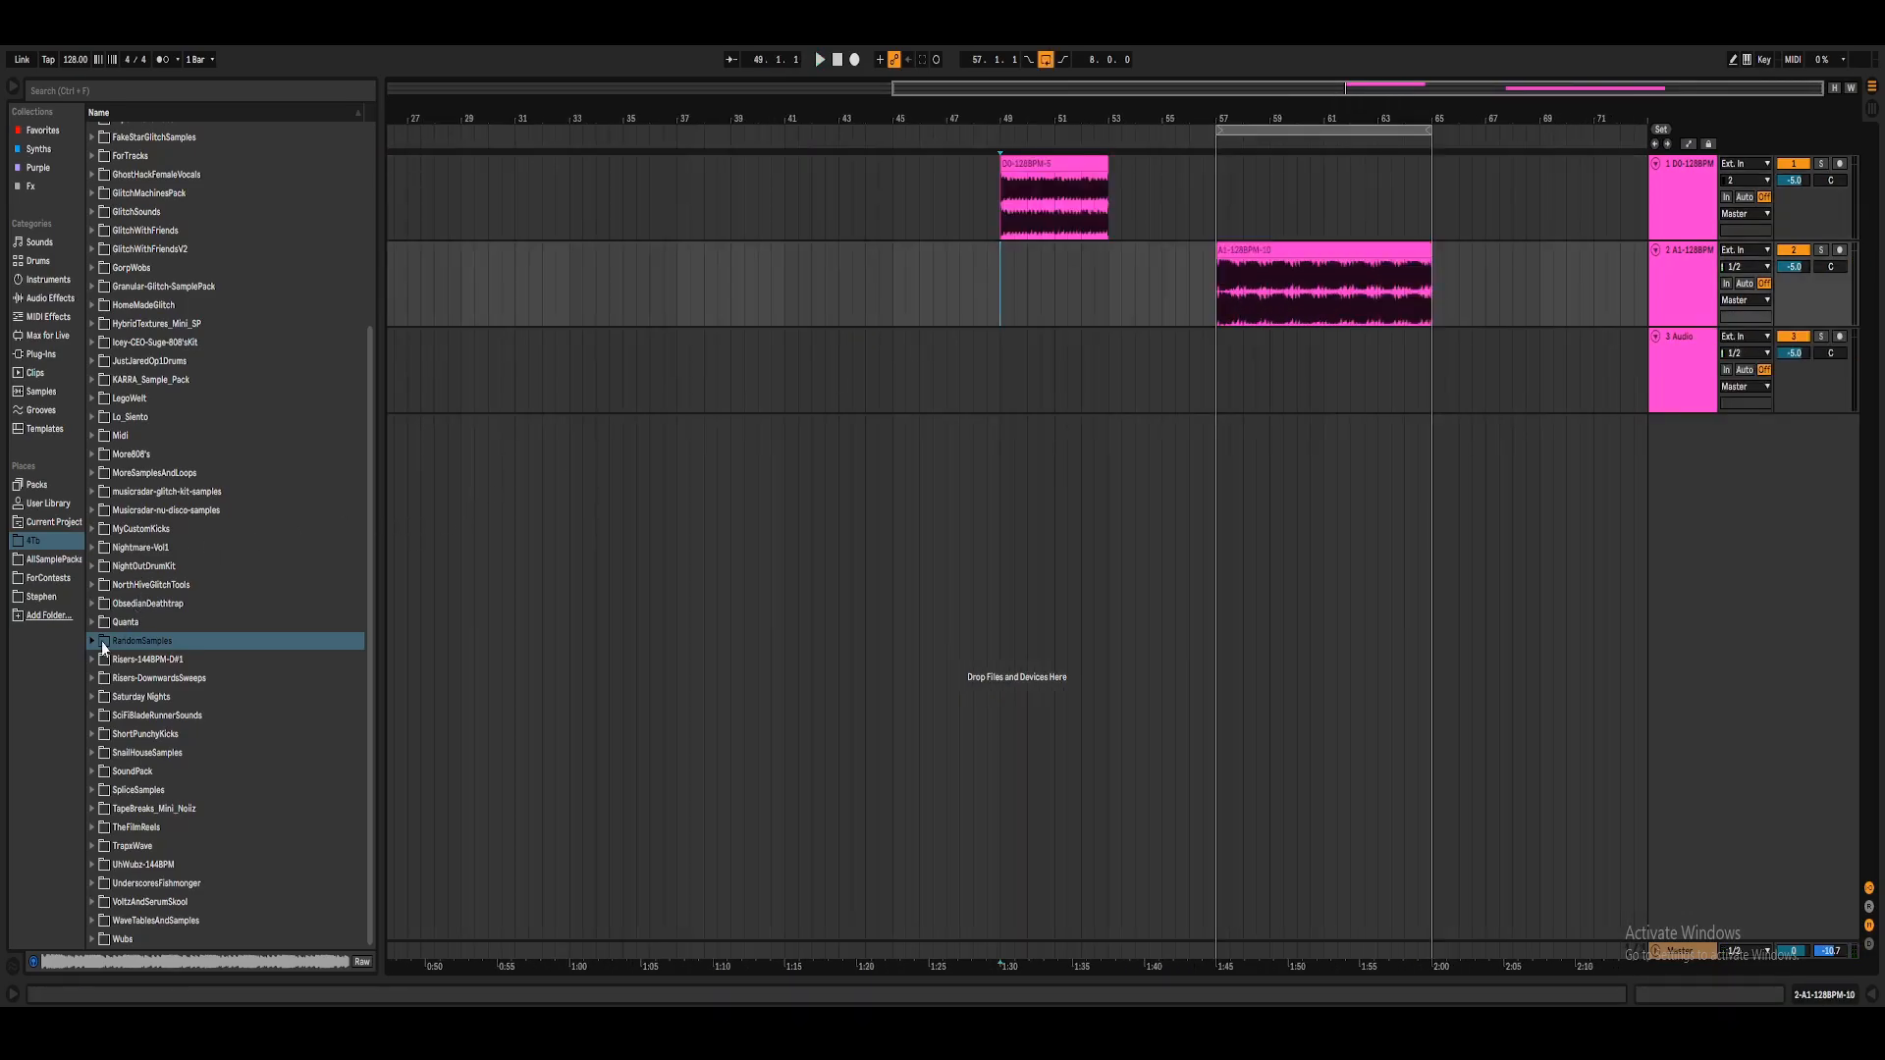
click(102, 644)
scroll(123, 658, down, 5)
scroll(137, 665, down, 2)
scroll(143, 665, down, 2)
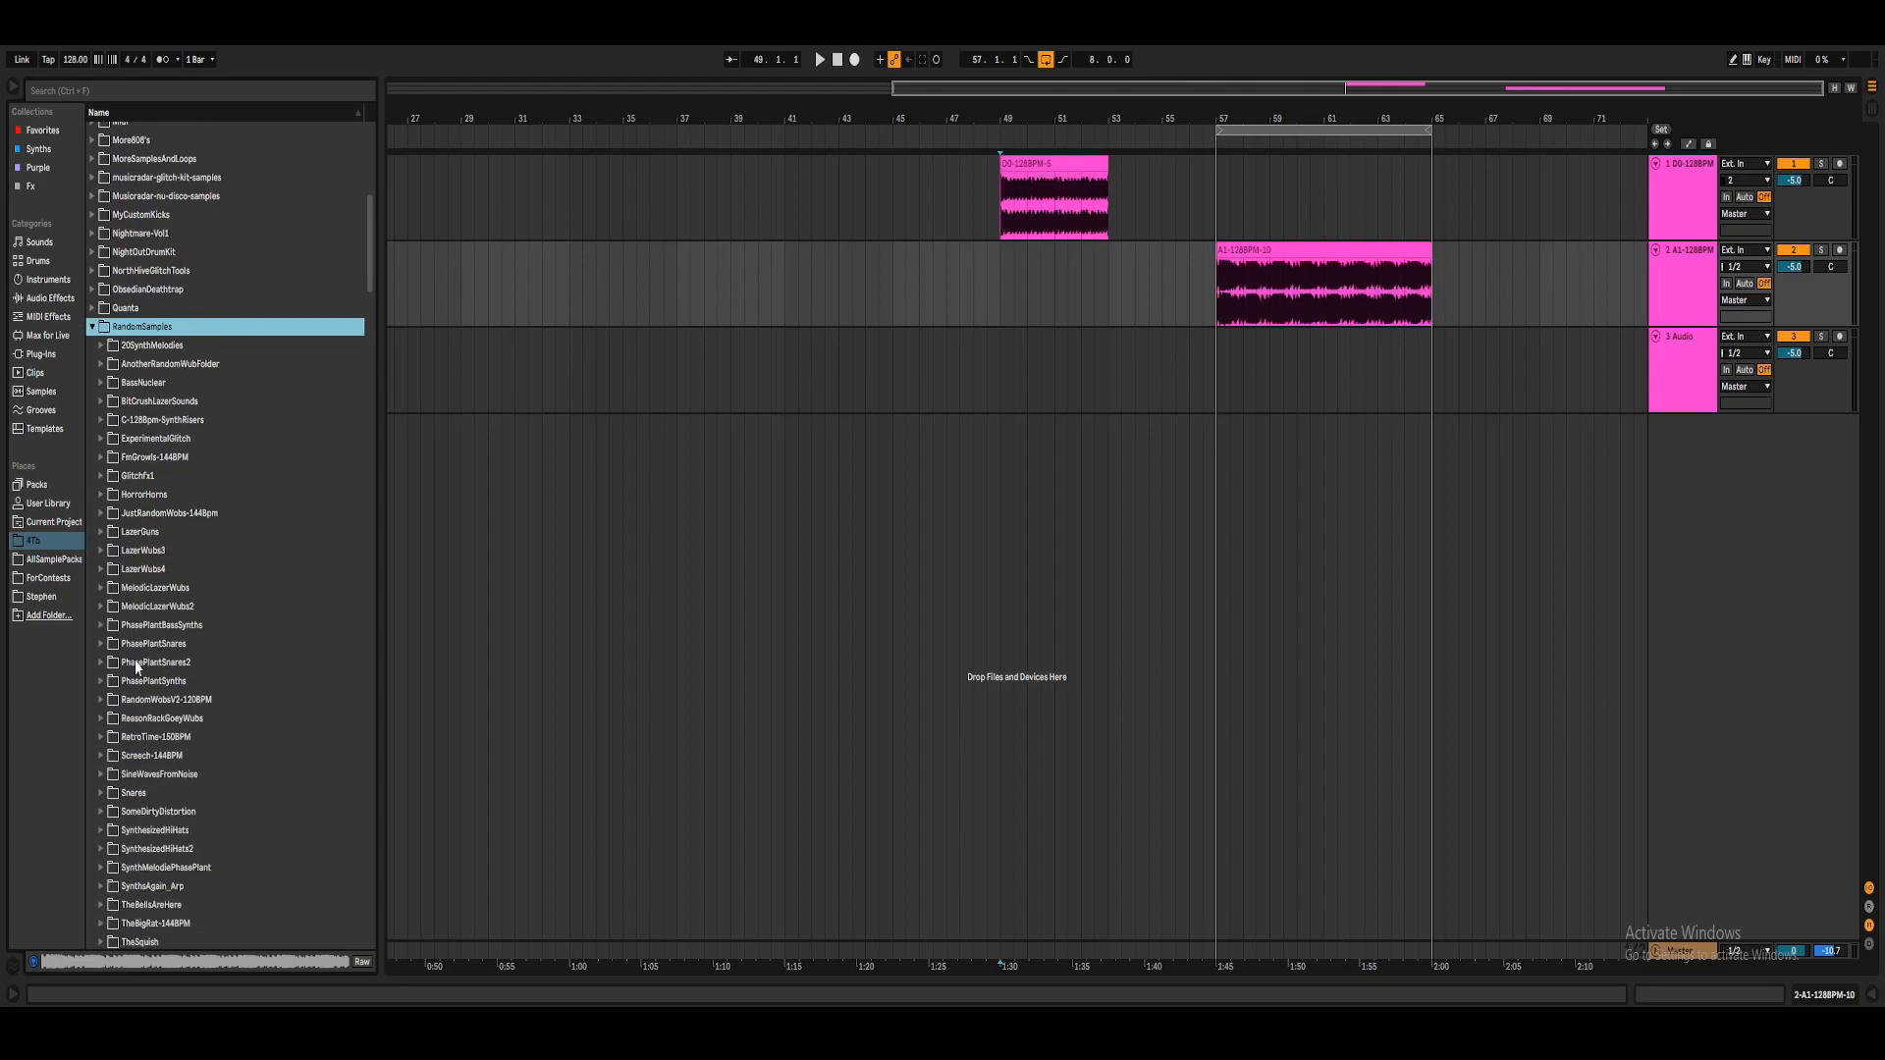
scroll(141, 668, down, 2)
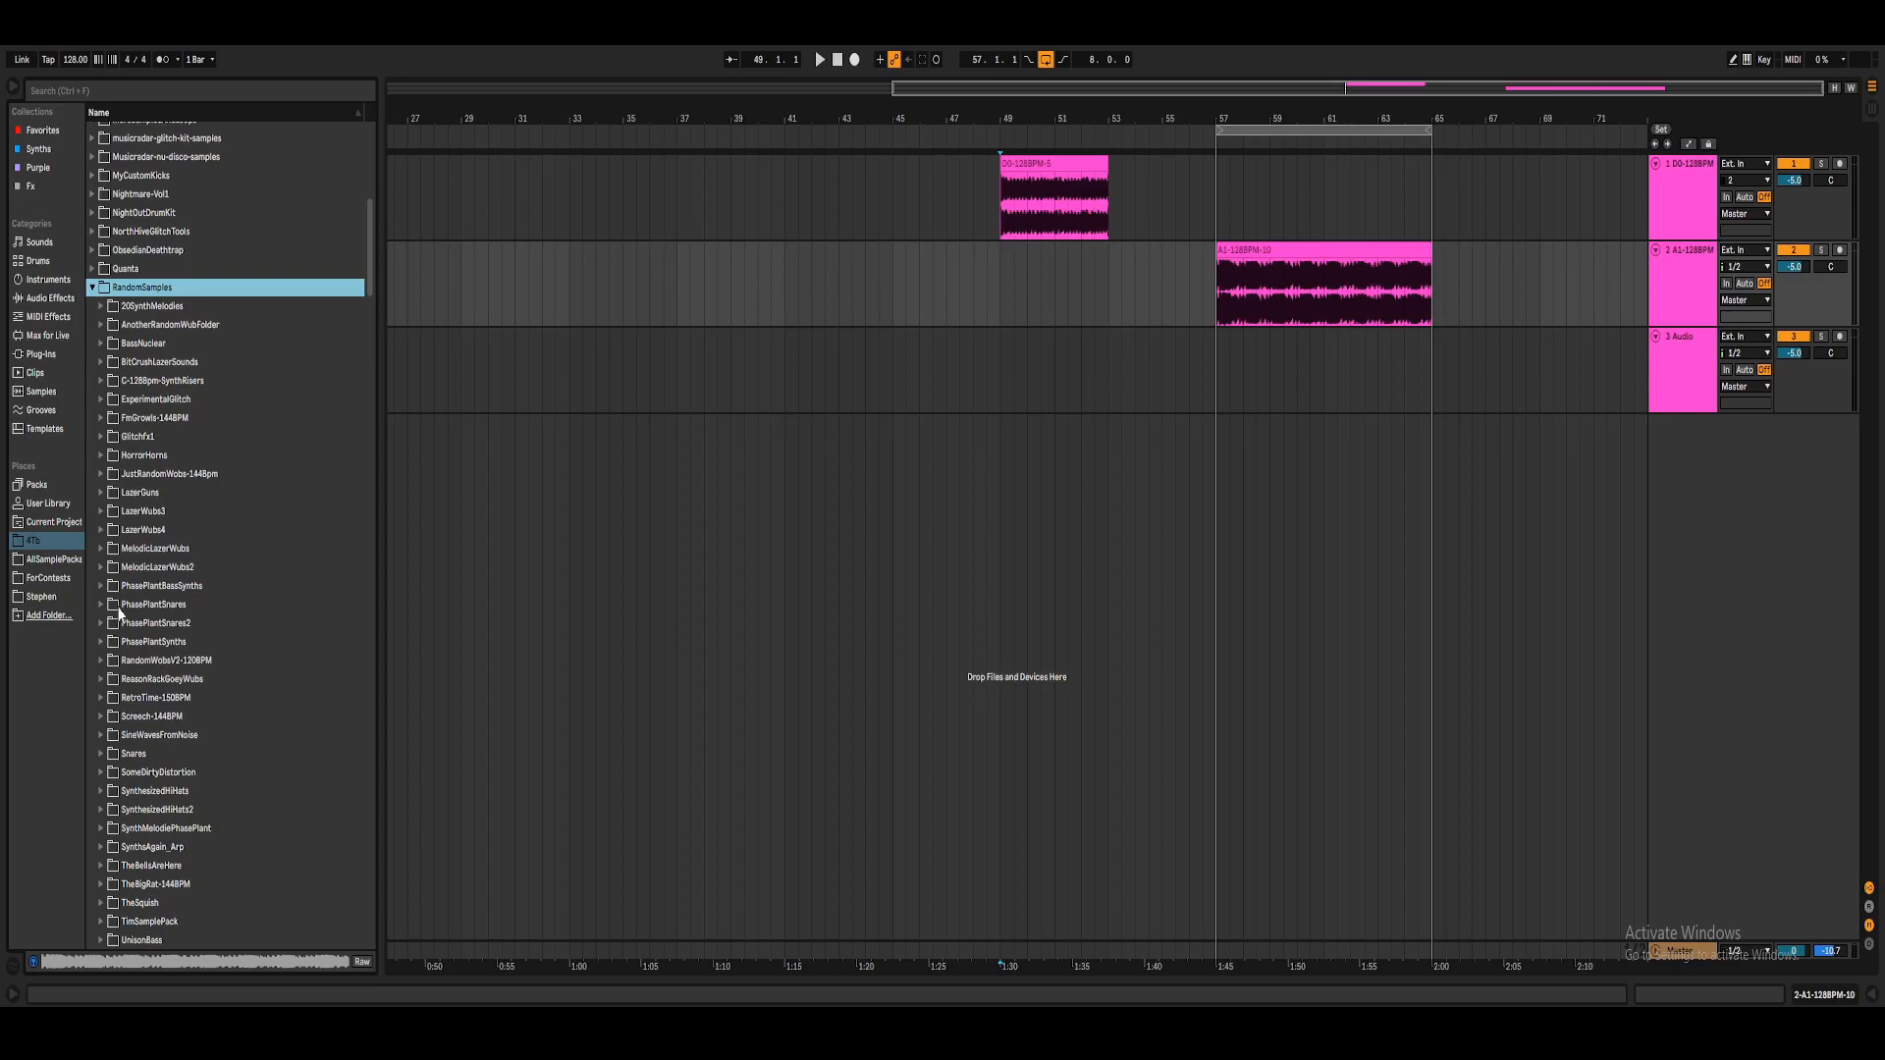
scroll(122, 638, down, 1)
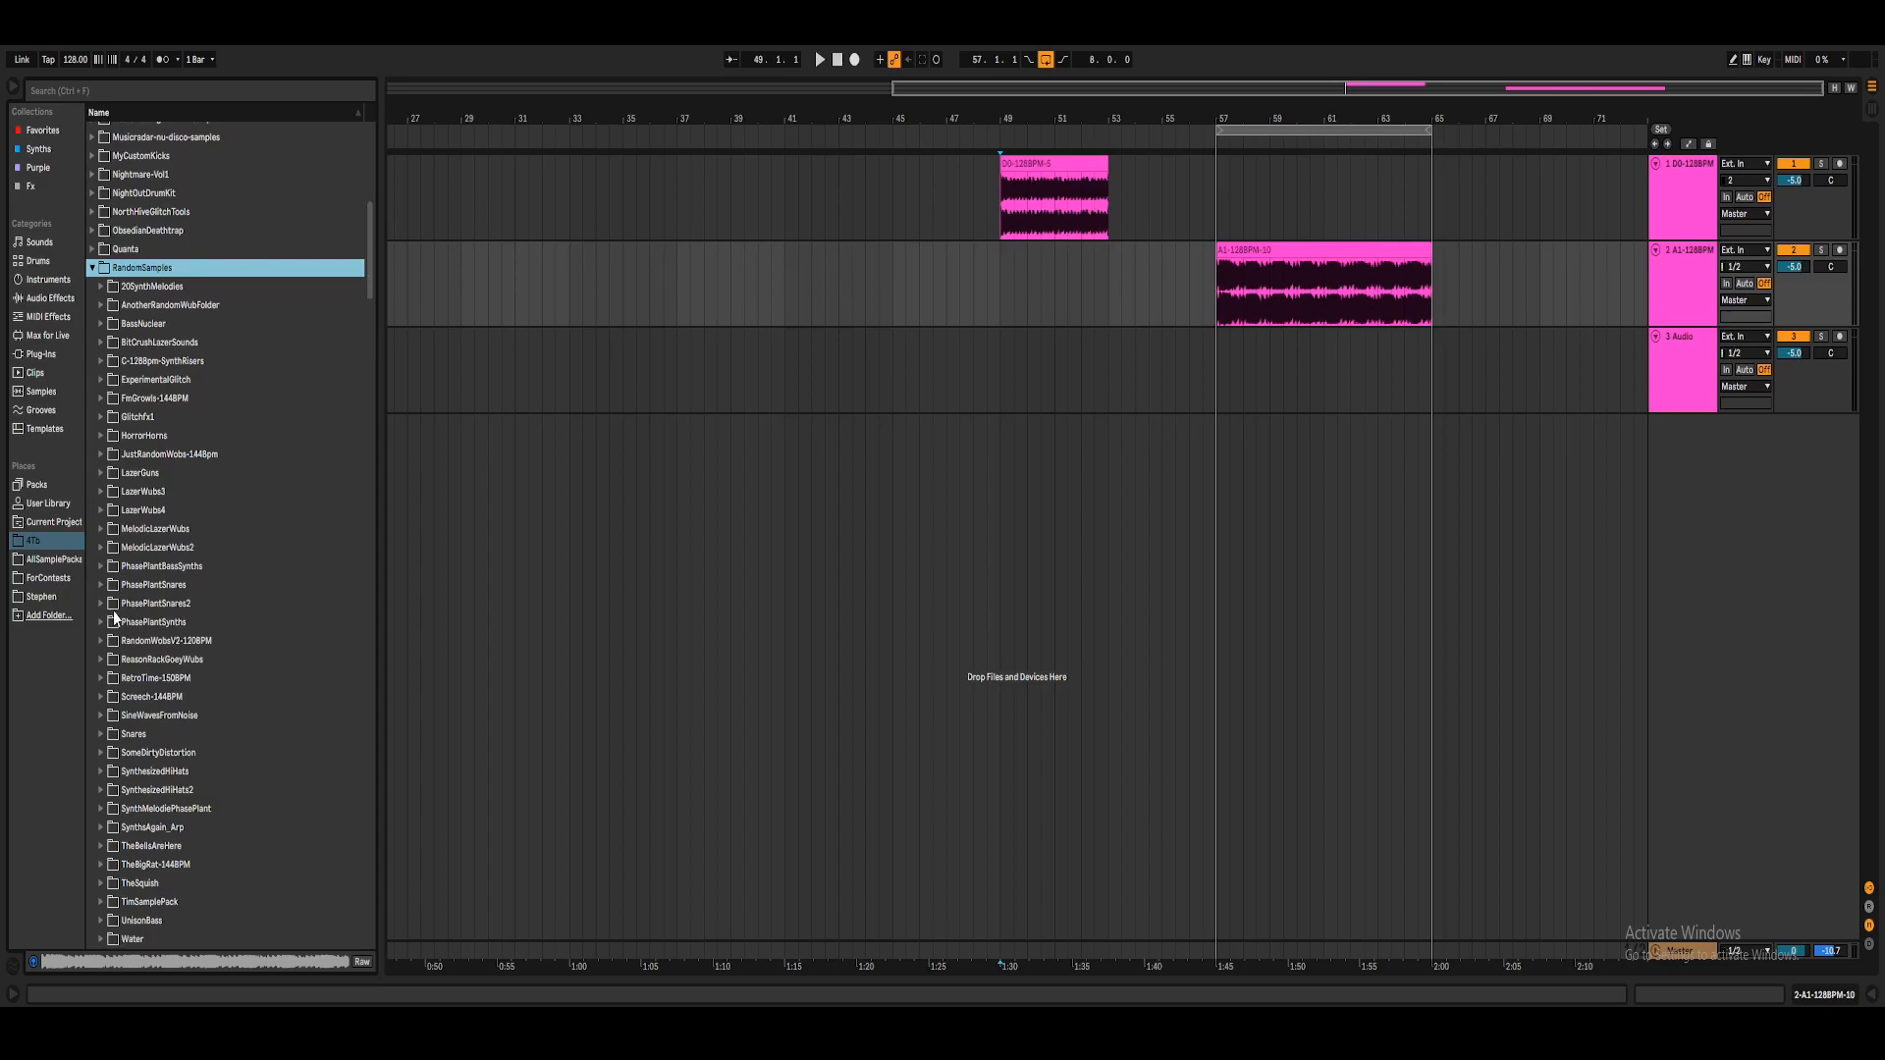
click(102, 569)
scroll(137, 619, down, 3)
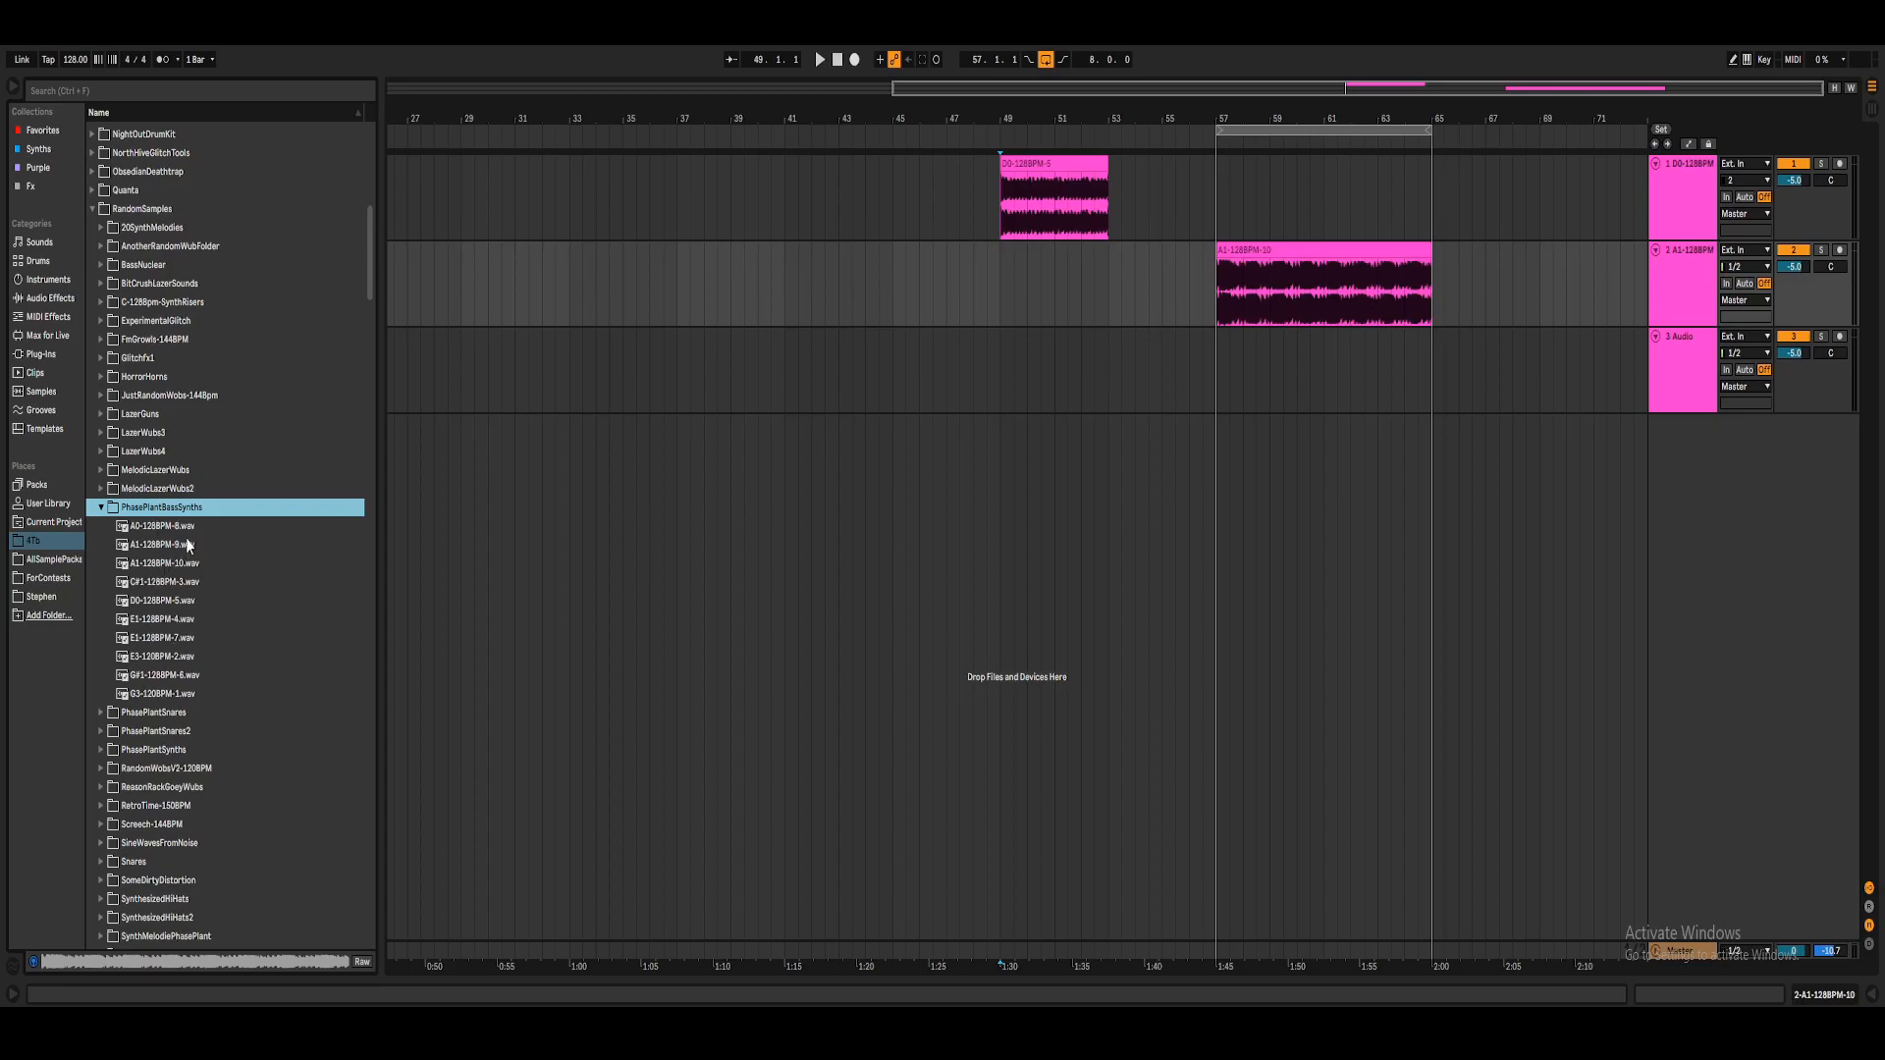
Replace all the audio tracks with a single MIDI track, name it phasePlant and colour it pink-purple.
double_click(1280, 119)
click(1700, 400)
right_click(1689, 465)
click(1706, 479)
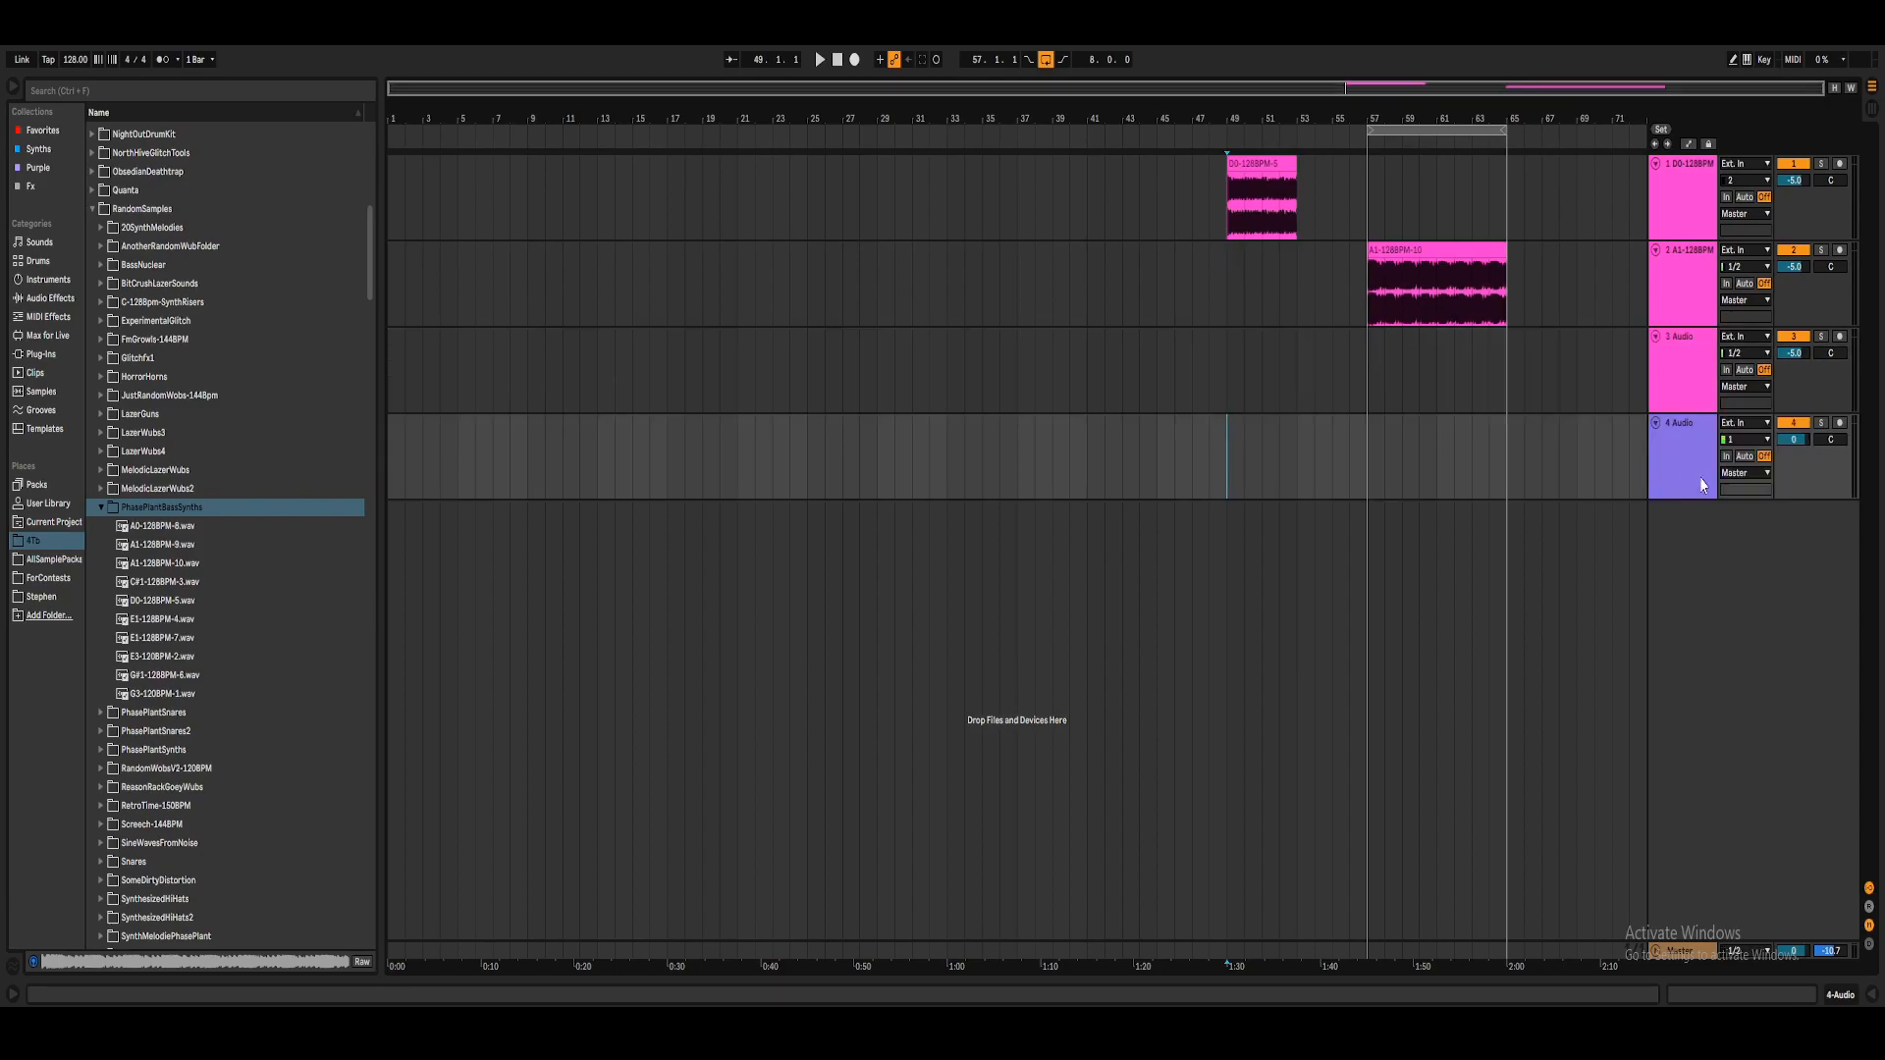
click(1685, 465)
shift+click(1680, 219)
right_click(1680, 219)
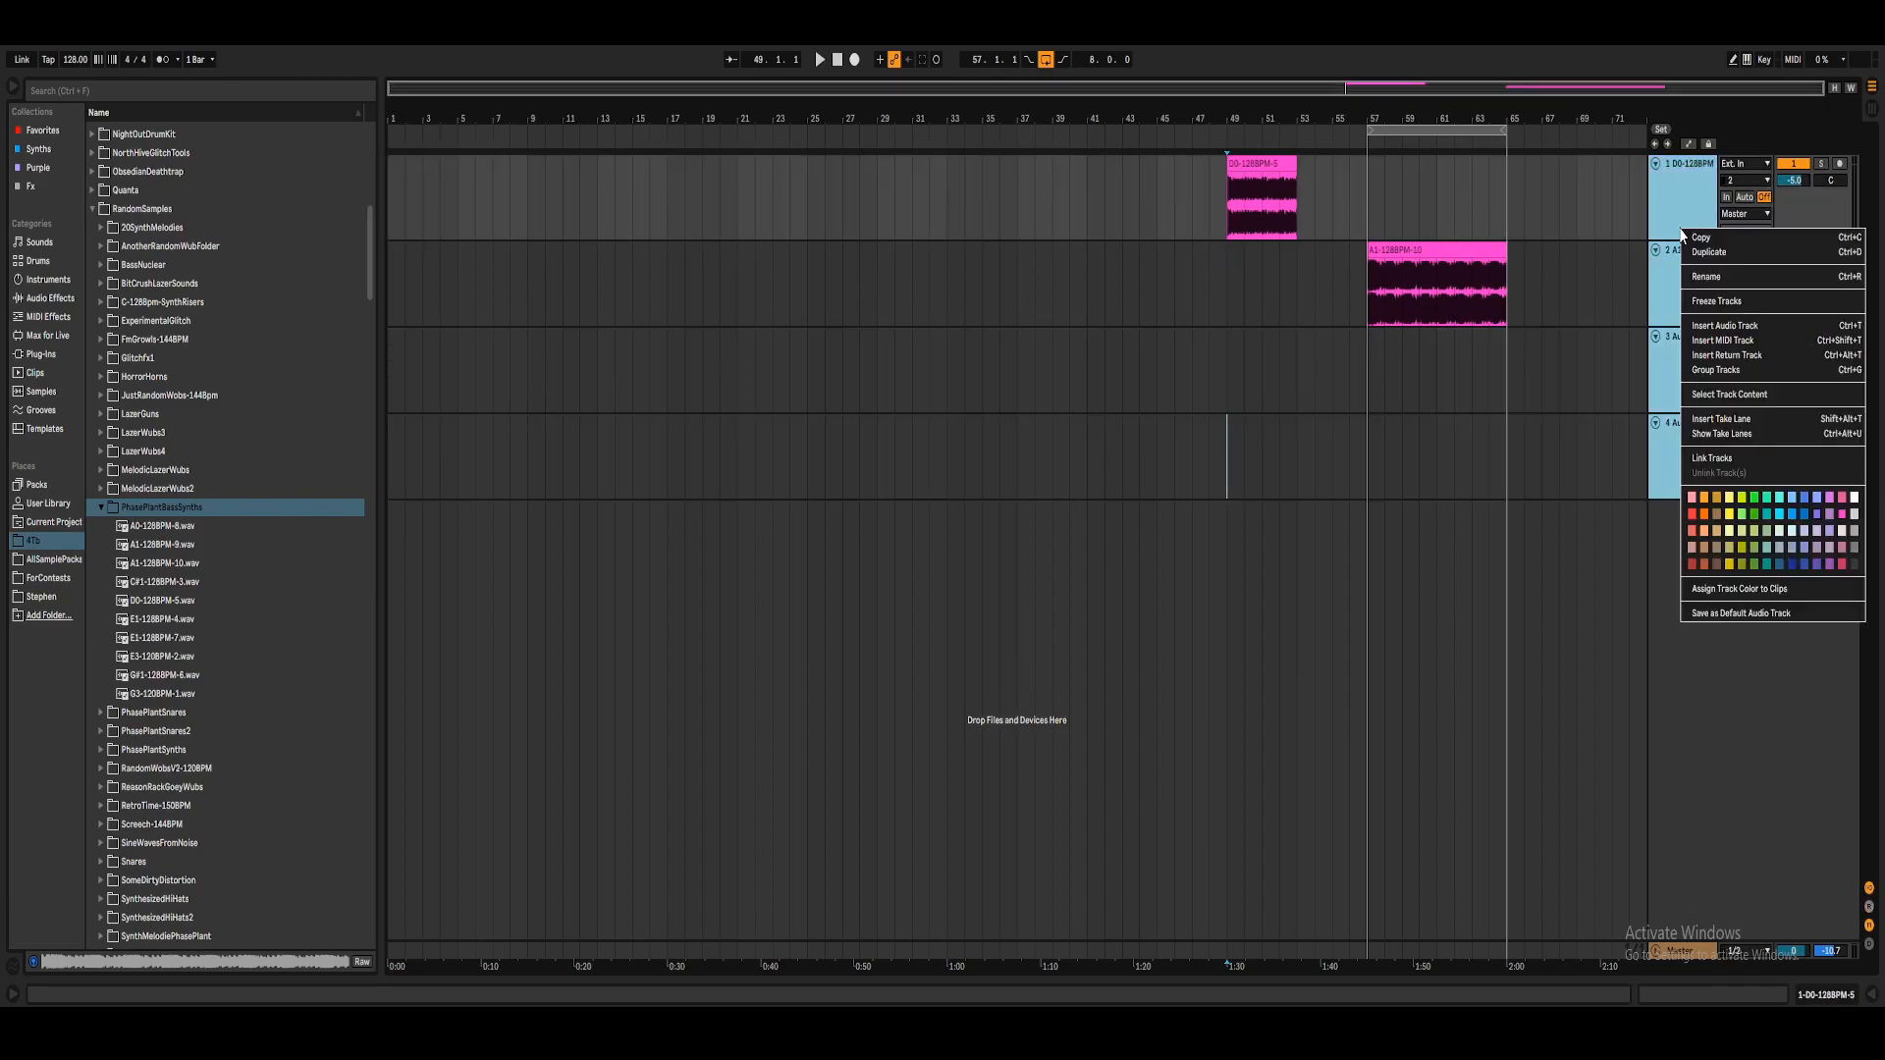
click(1703, 256)
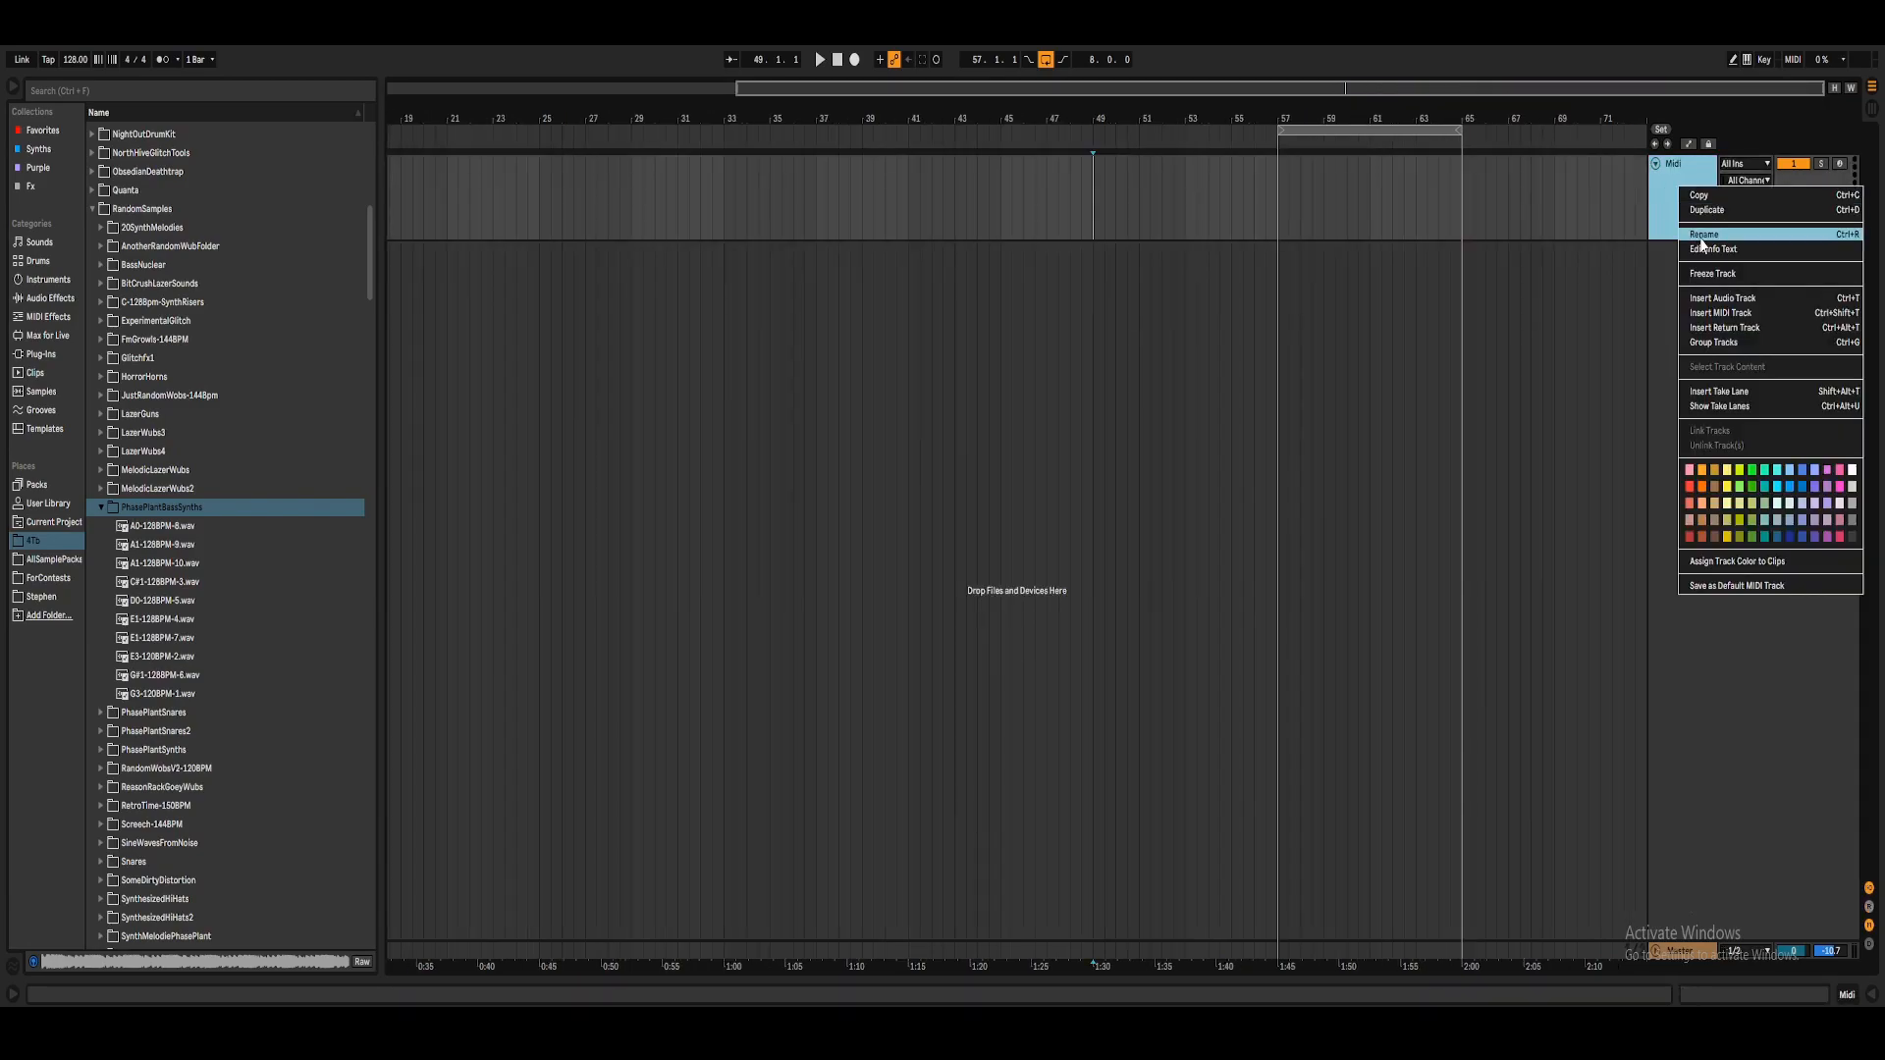
click(1681, 234)
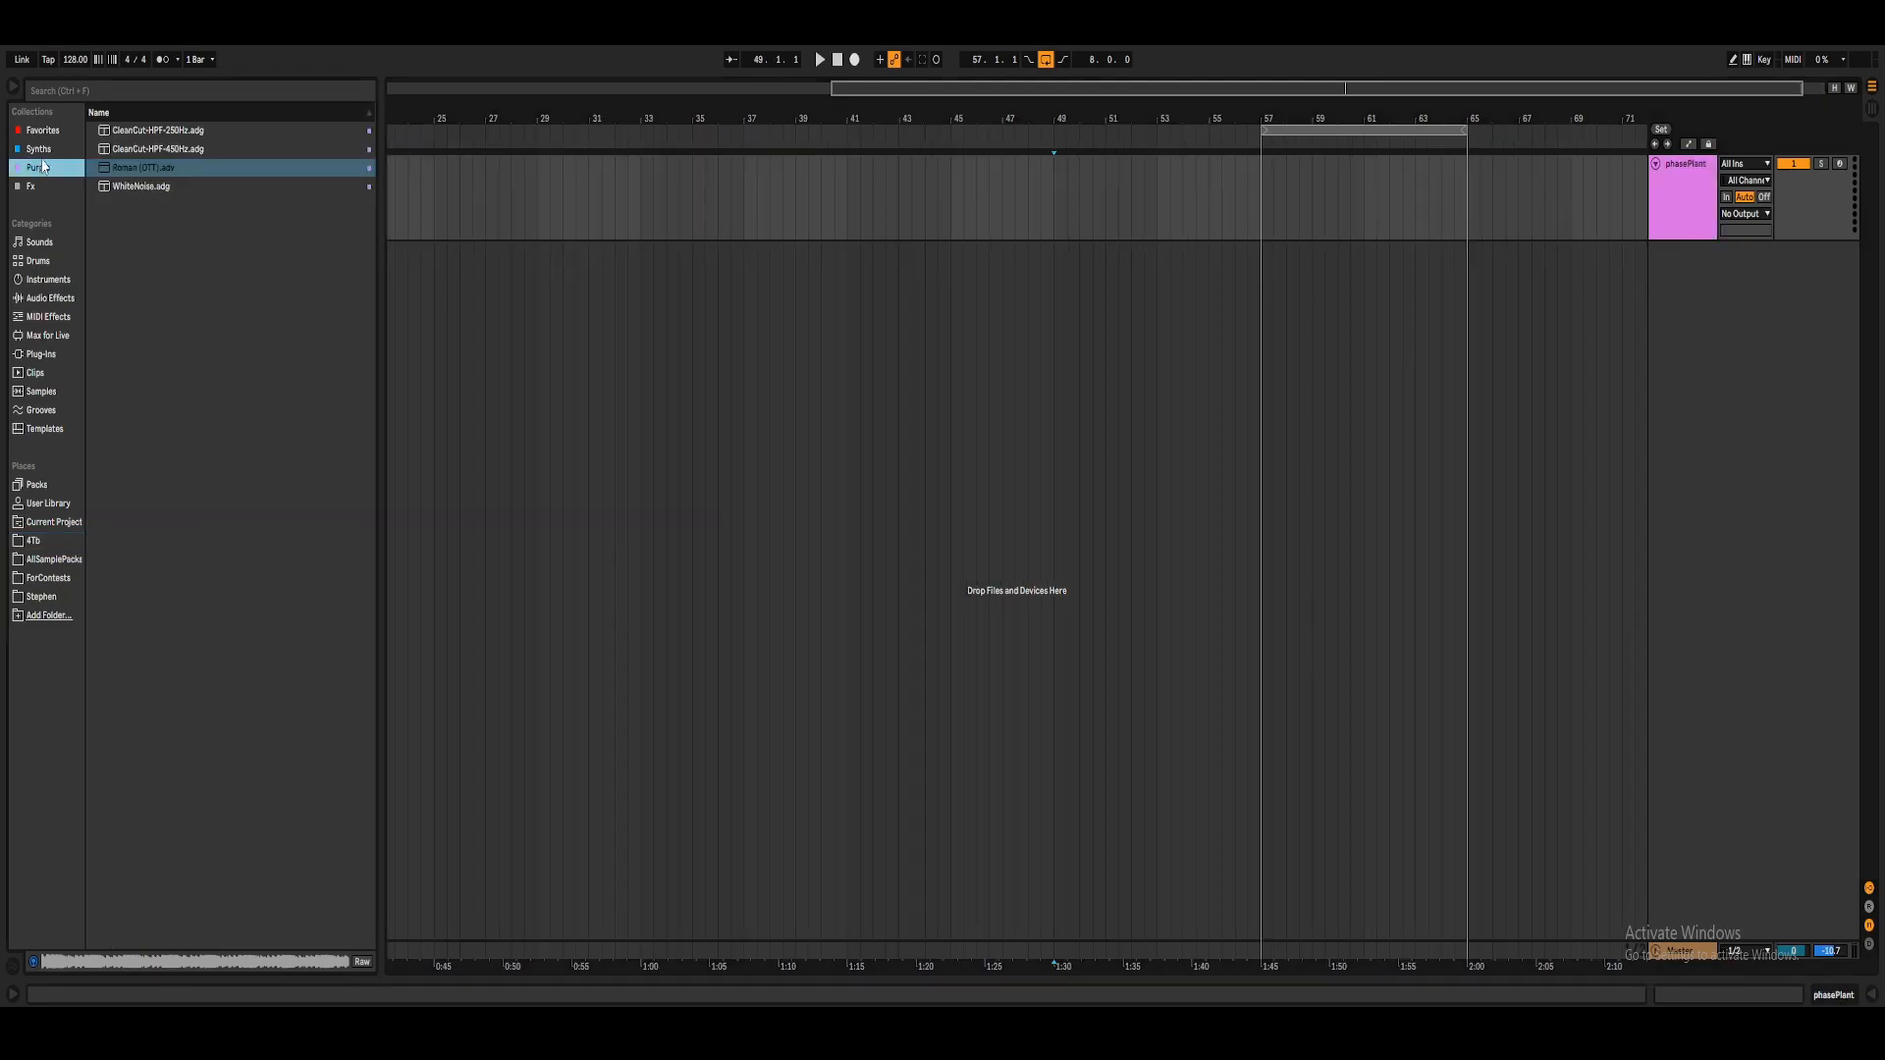
Load the Phase Plant synth from the Synths collection onto the MIDI track and close its editor window.
click(42, 150)
click(124, 211)
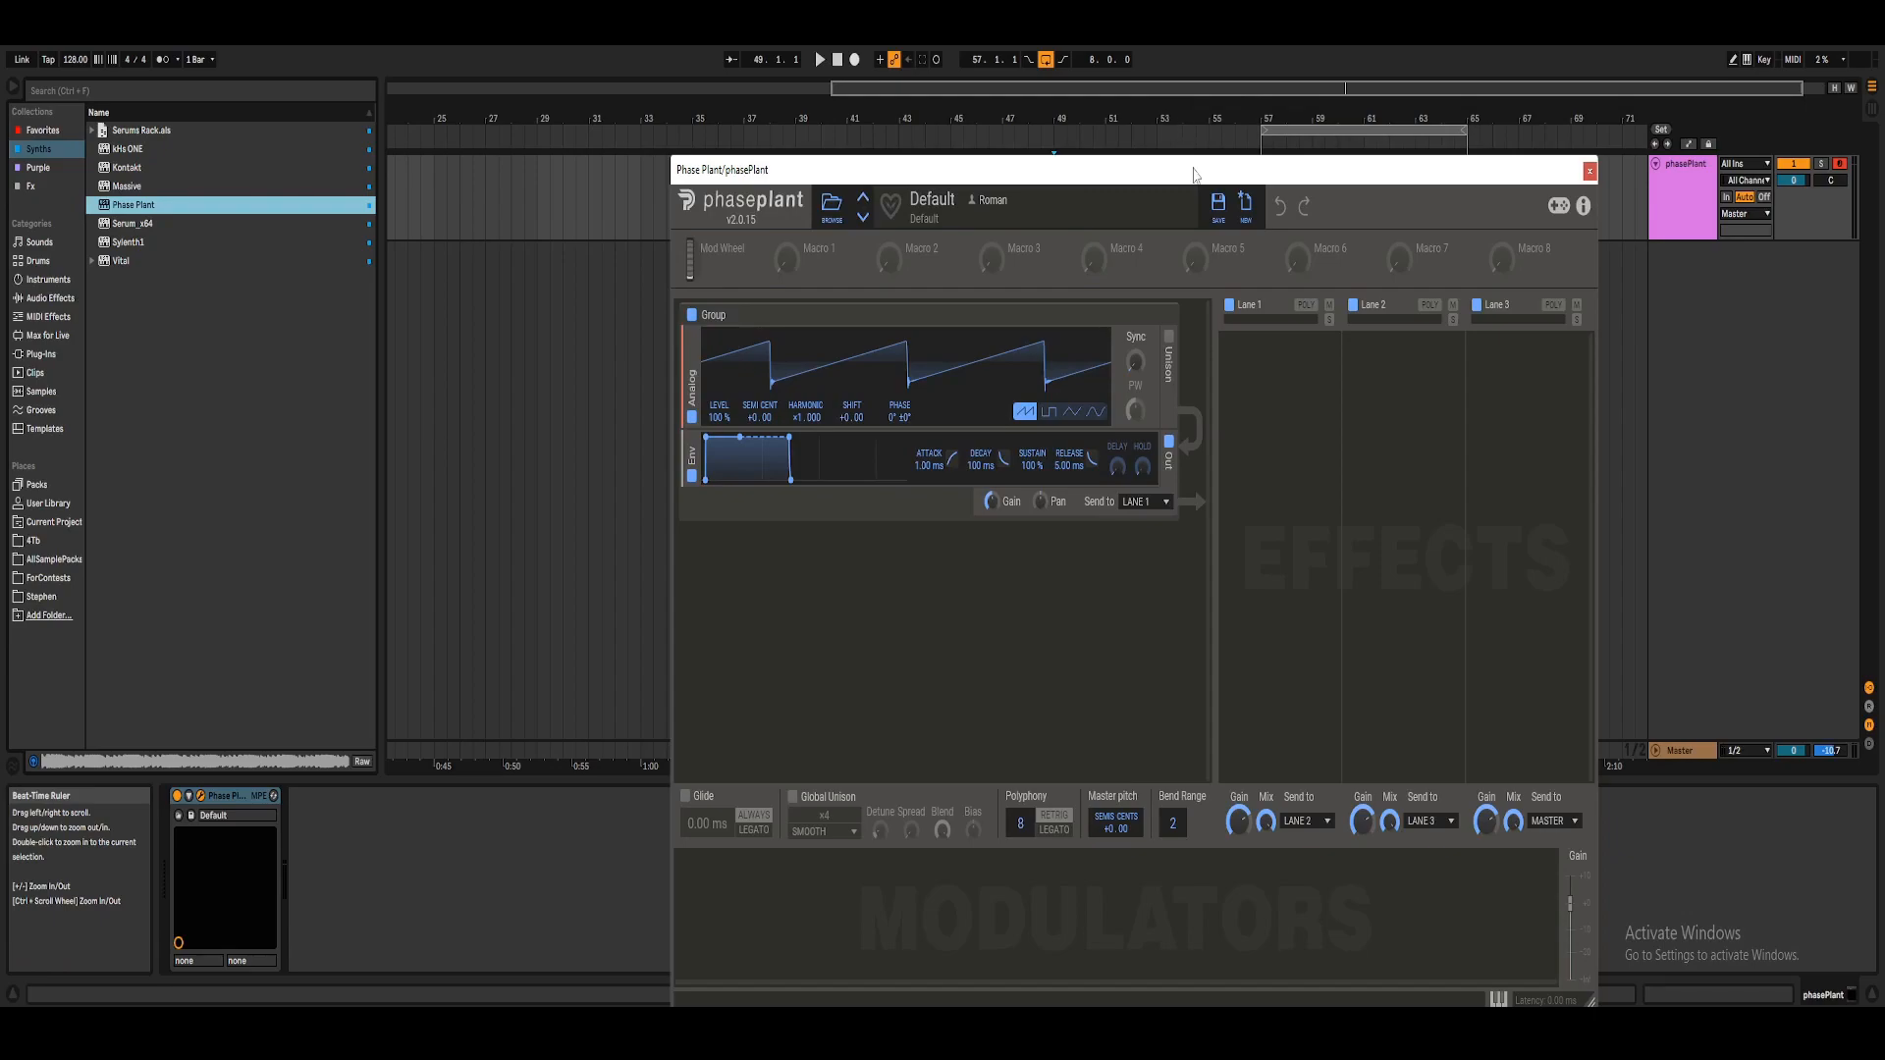
drag(1194, 174, 1163, 143)
click(1559, 145)
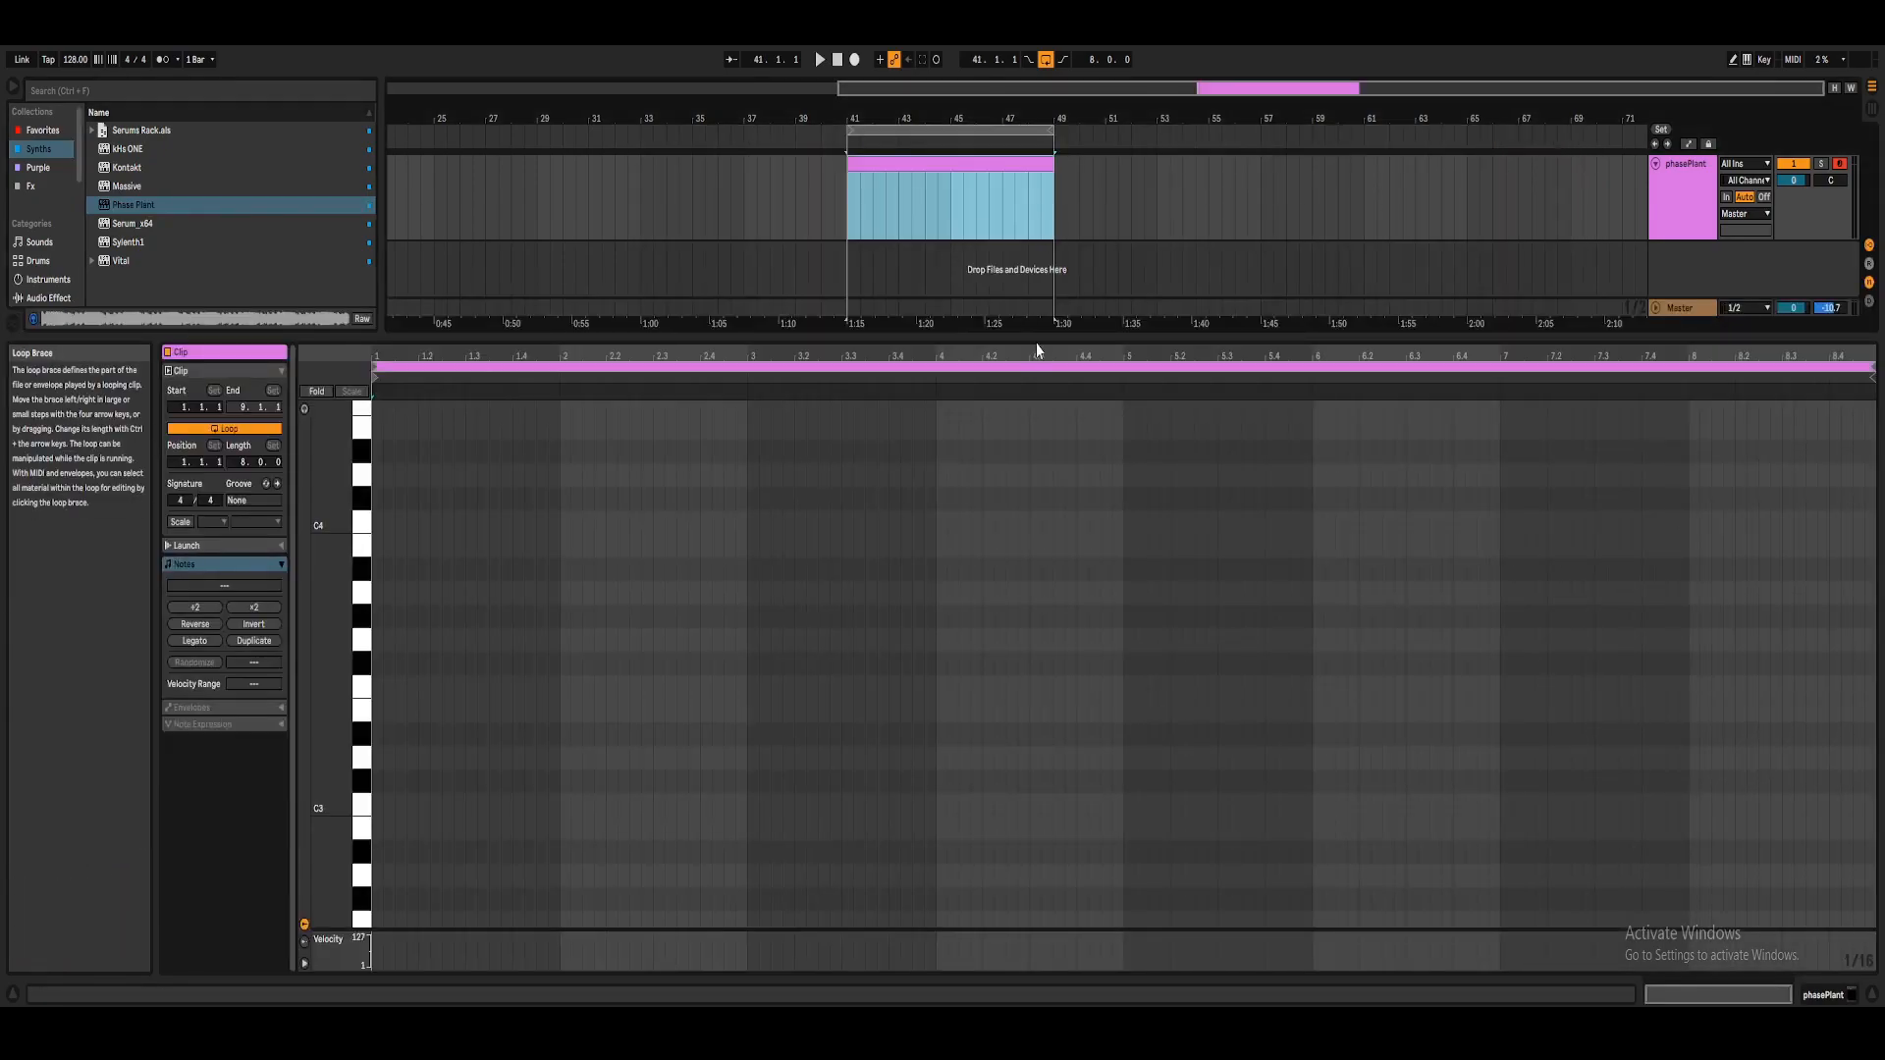
Create an eight-bar MIDI clip at bar 41 with a one-bar F3 note transposed down two octaves to F1, and play it.
drag(1036, 350, 1027, 242)
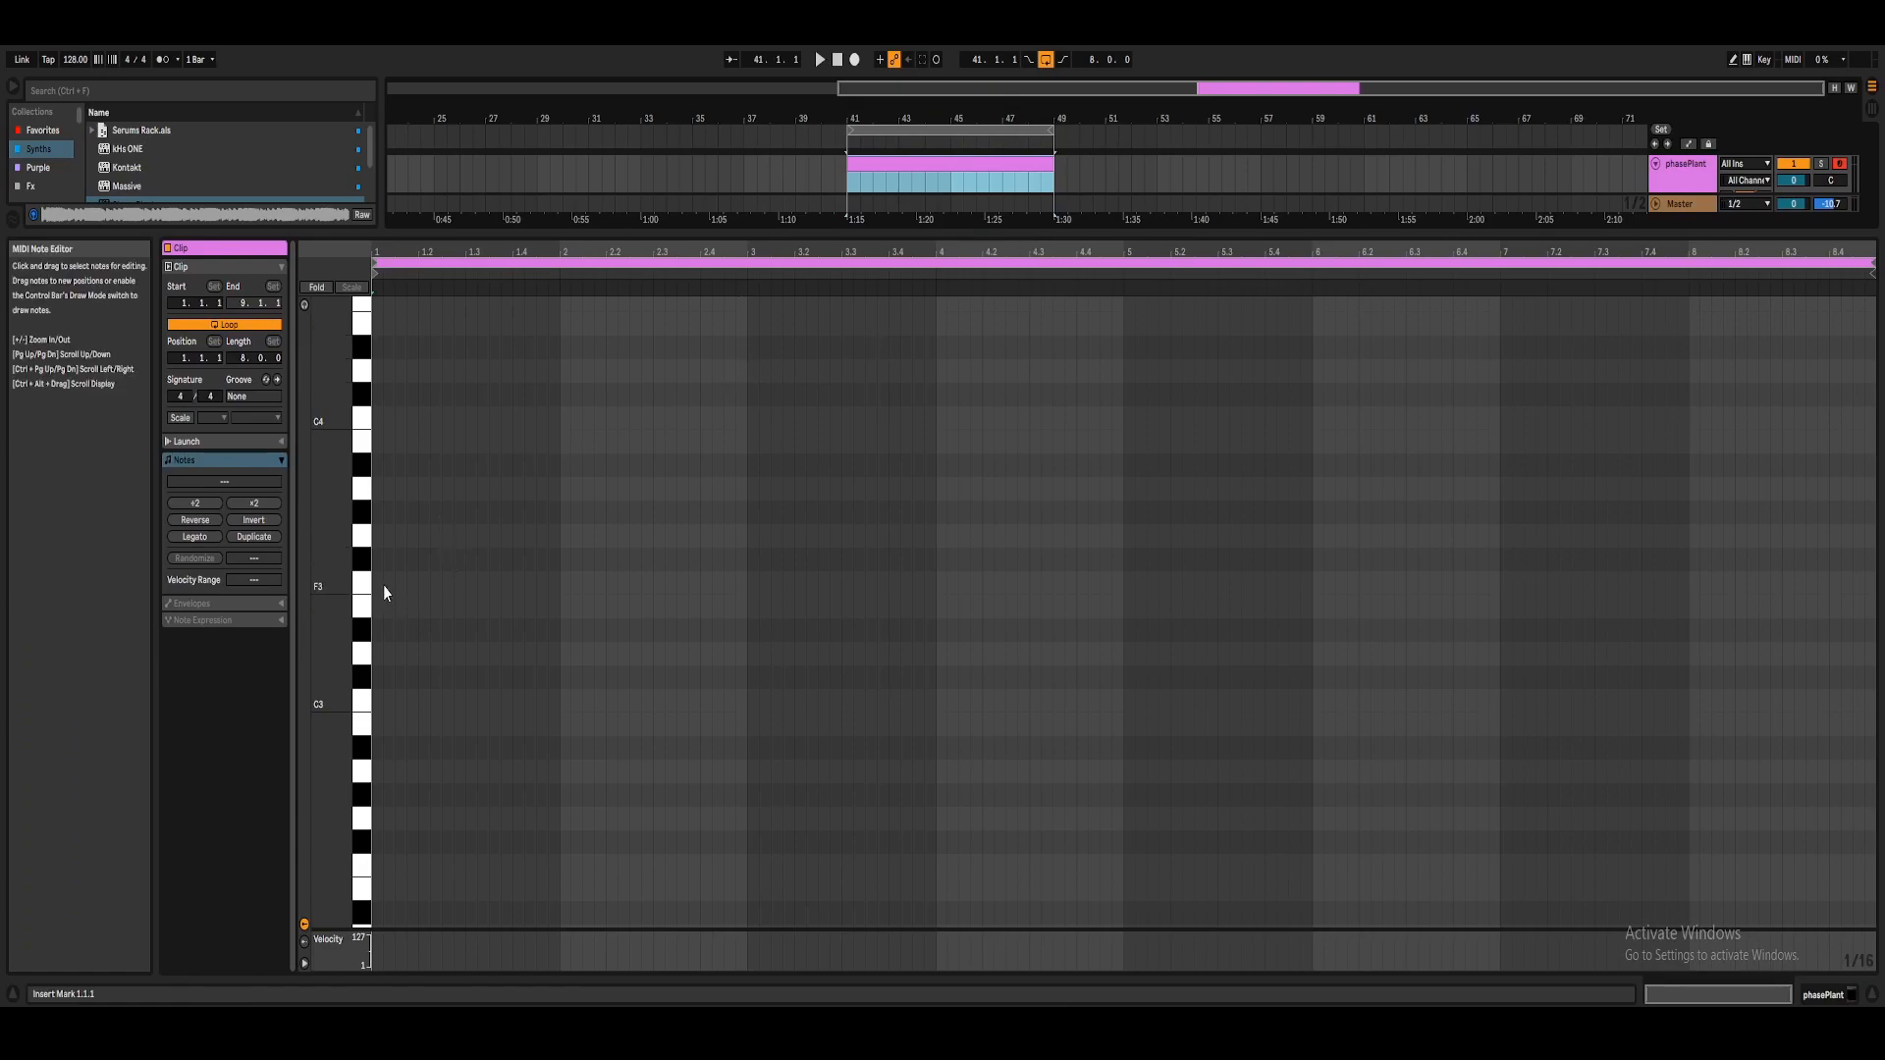
drag(383, 586, 550, 586)
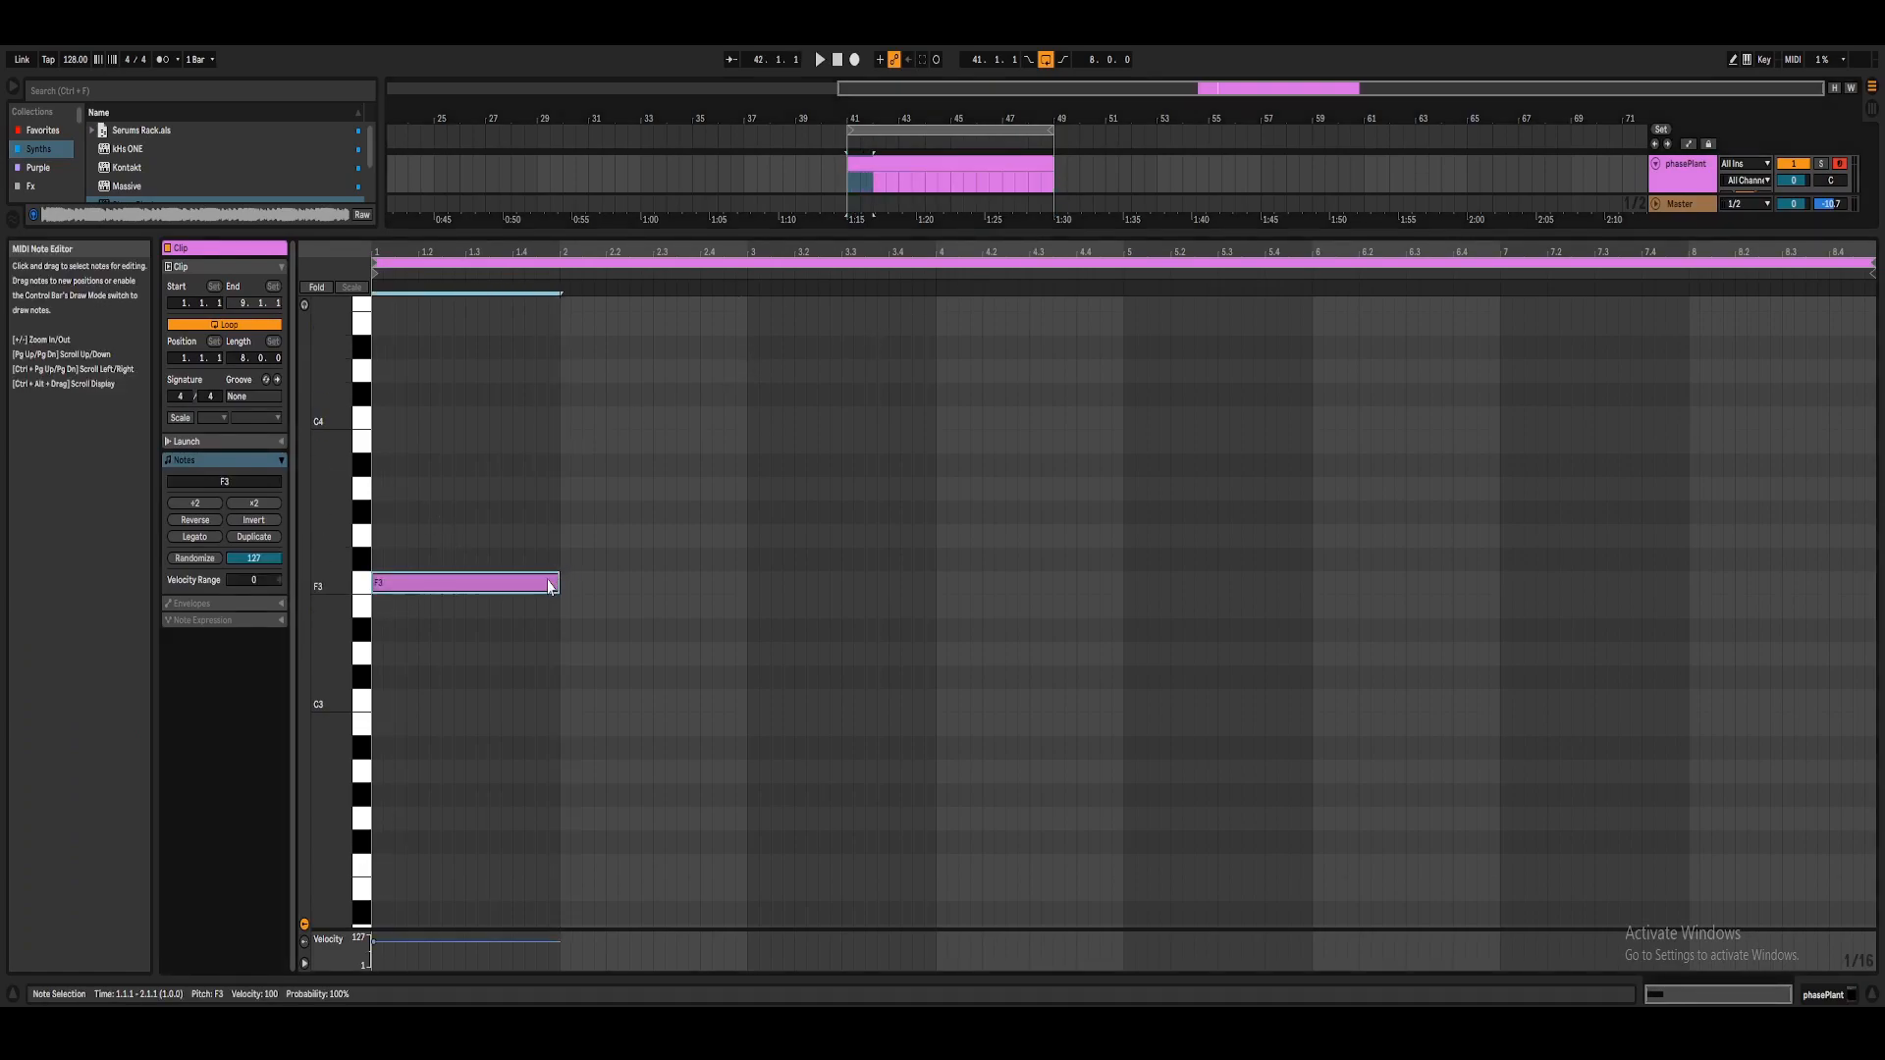
key(shift+Down)
key(shift+Down)
key(space)
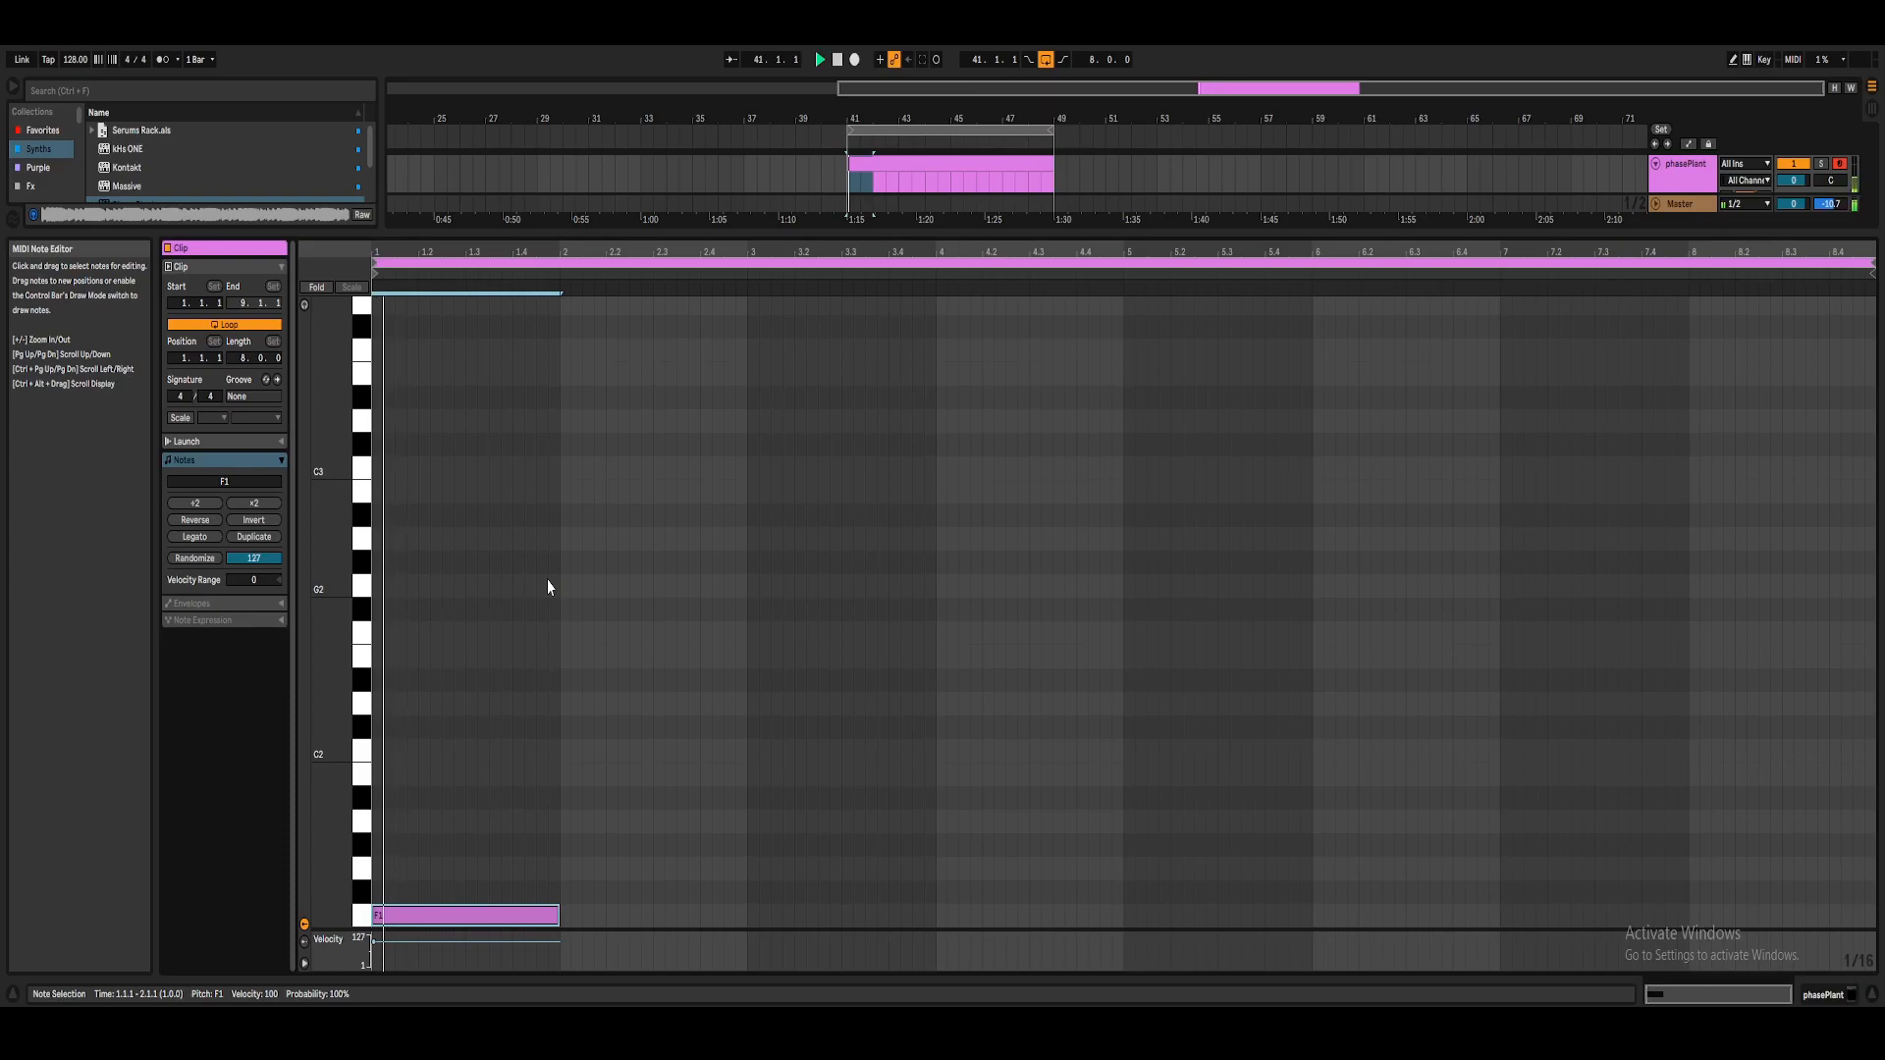
Reopen the Phase Plant editor and add a second Analog generator below the existing group's output.
click(1818, 996)
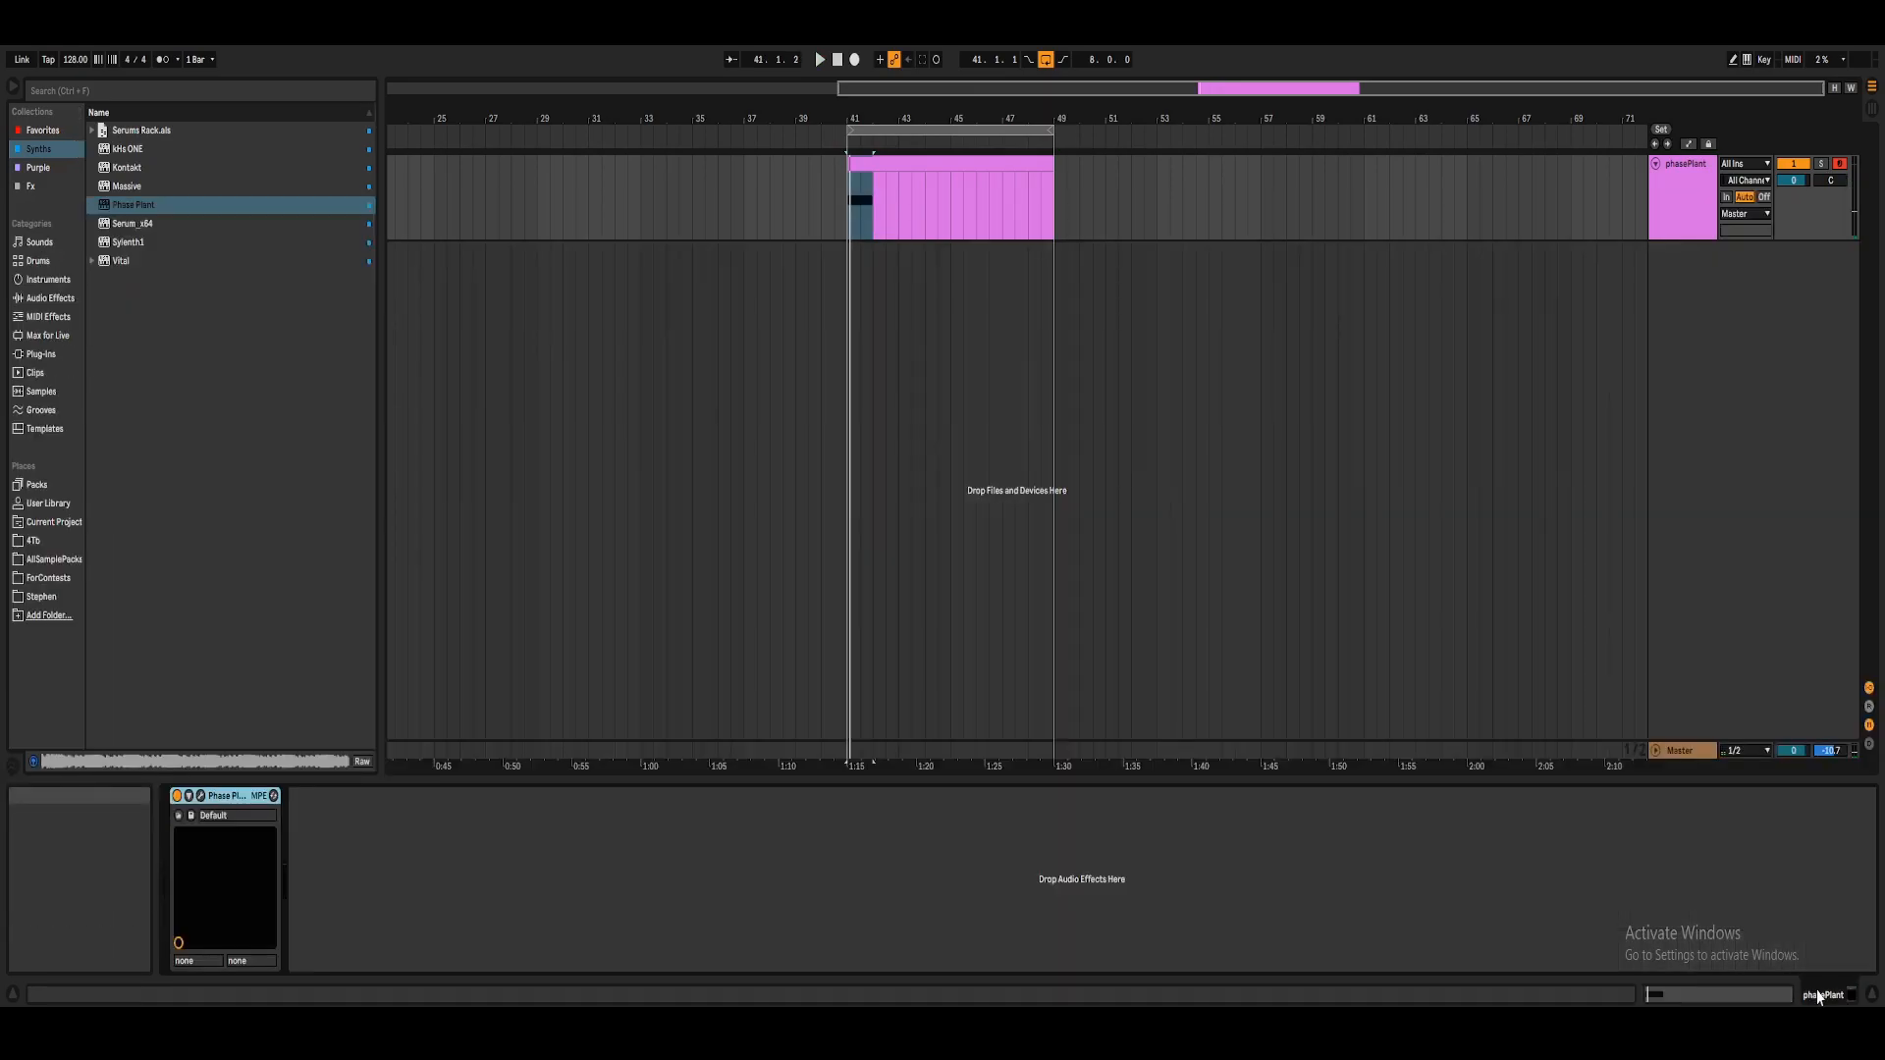
click(189, 796)
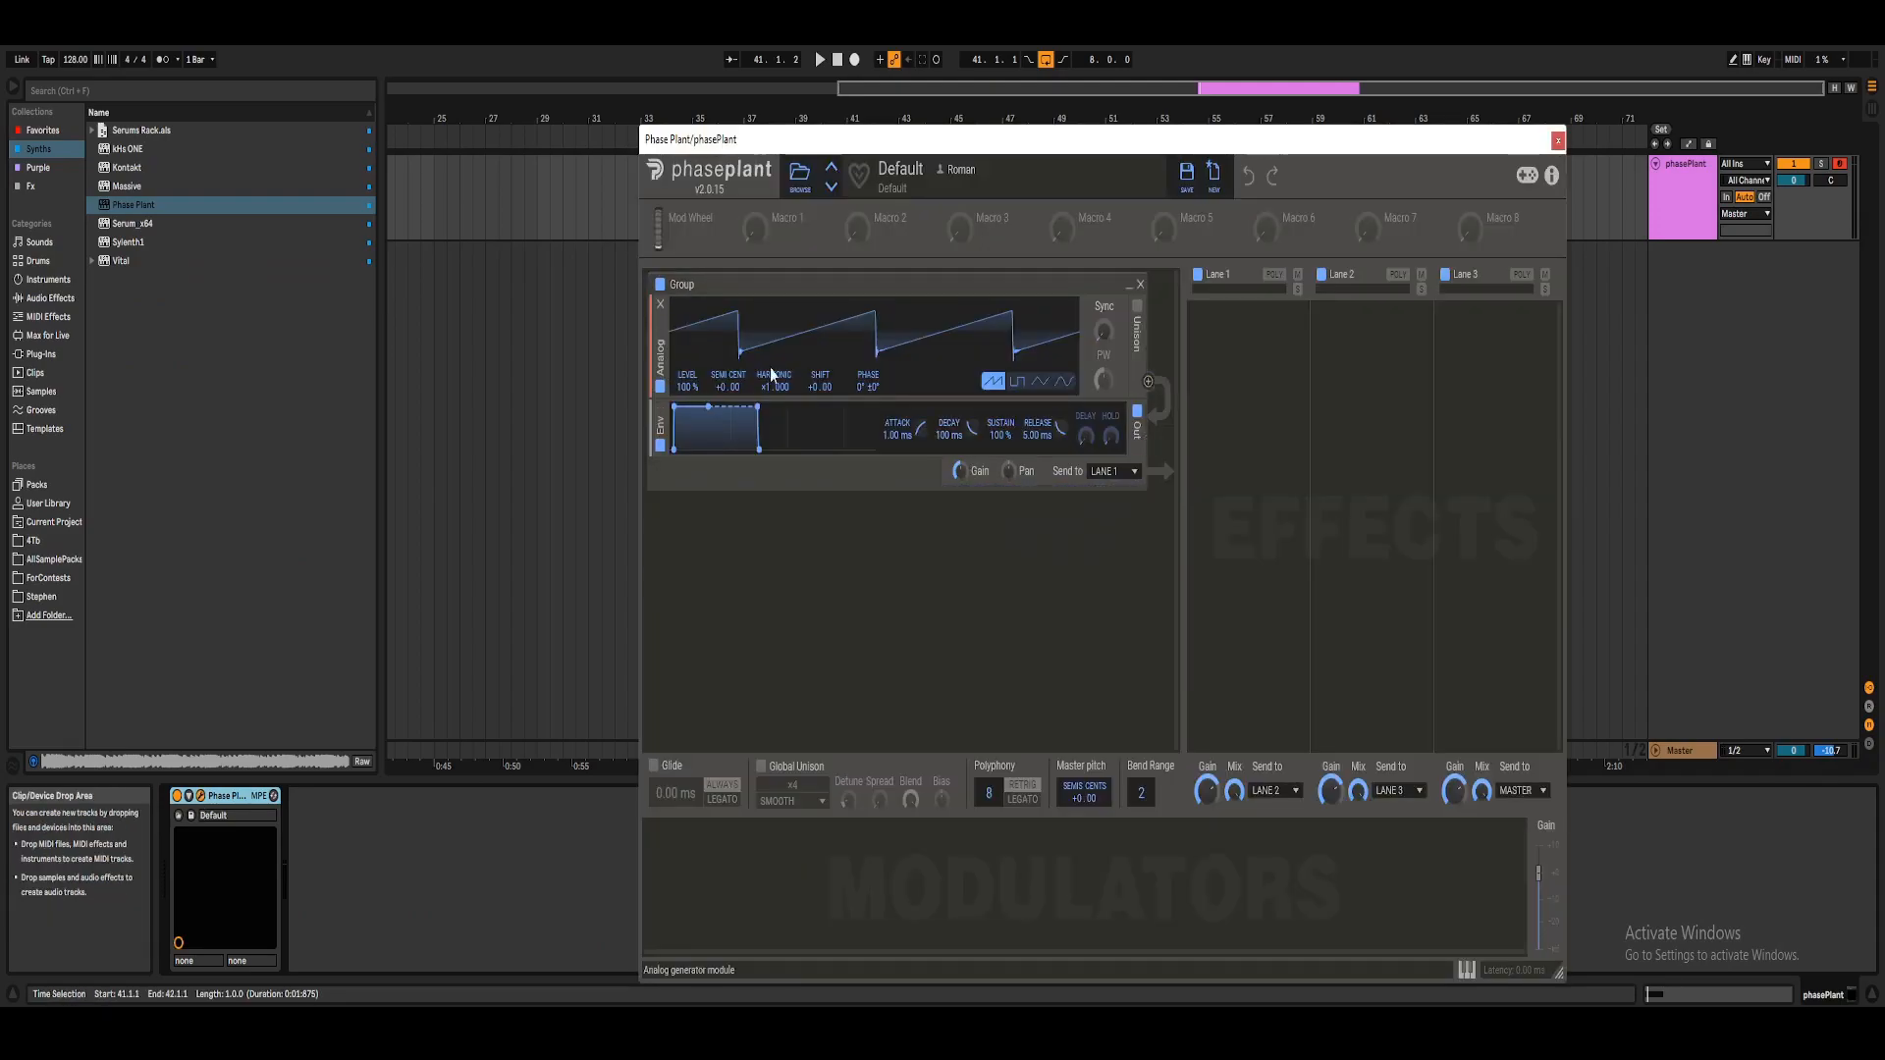
click(974, 499)
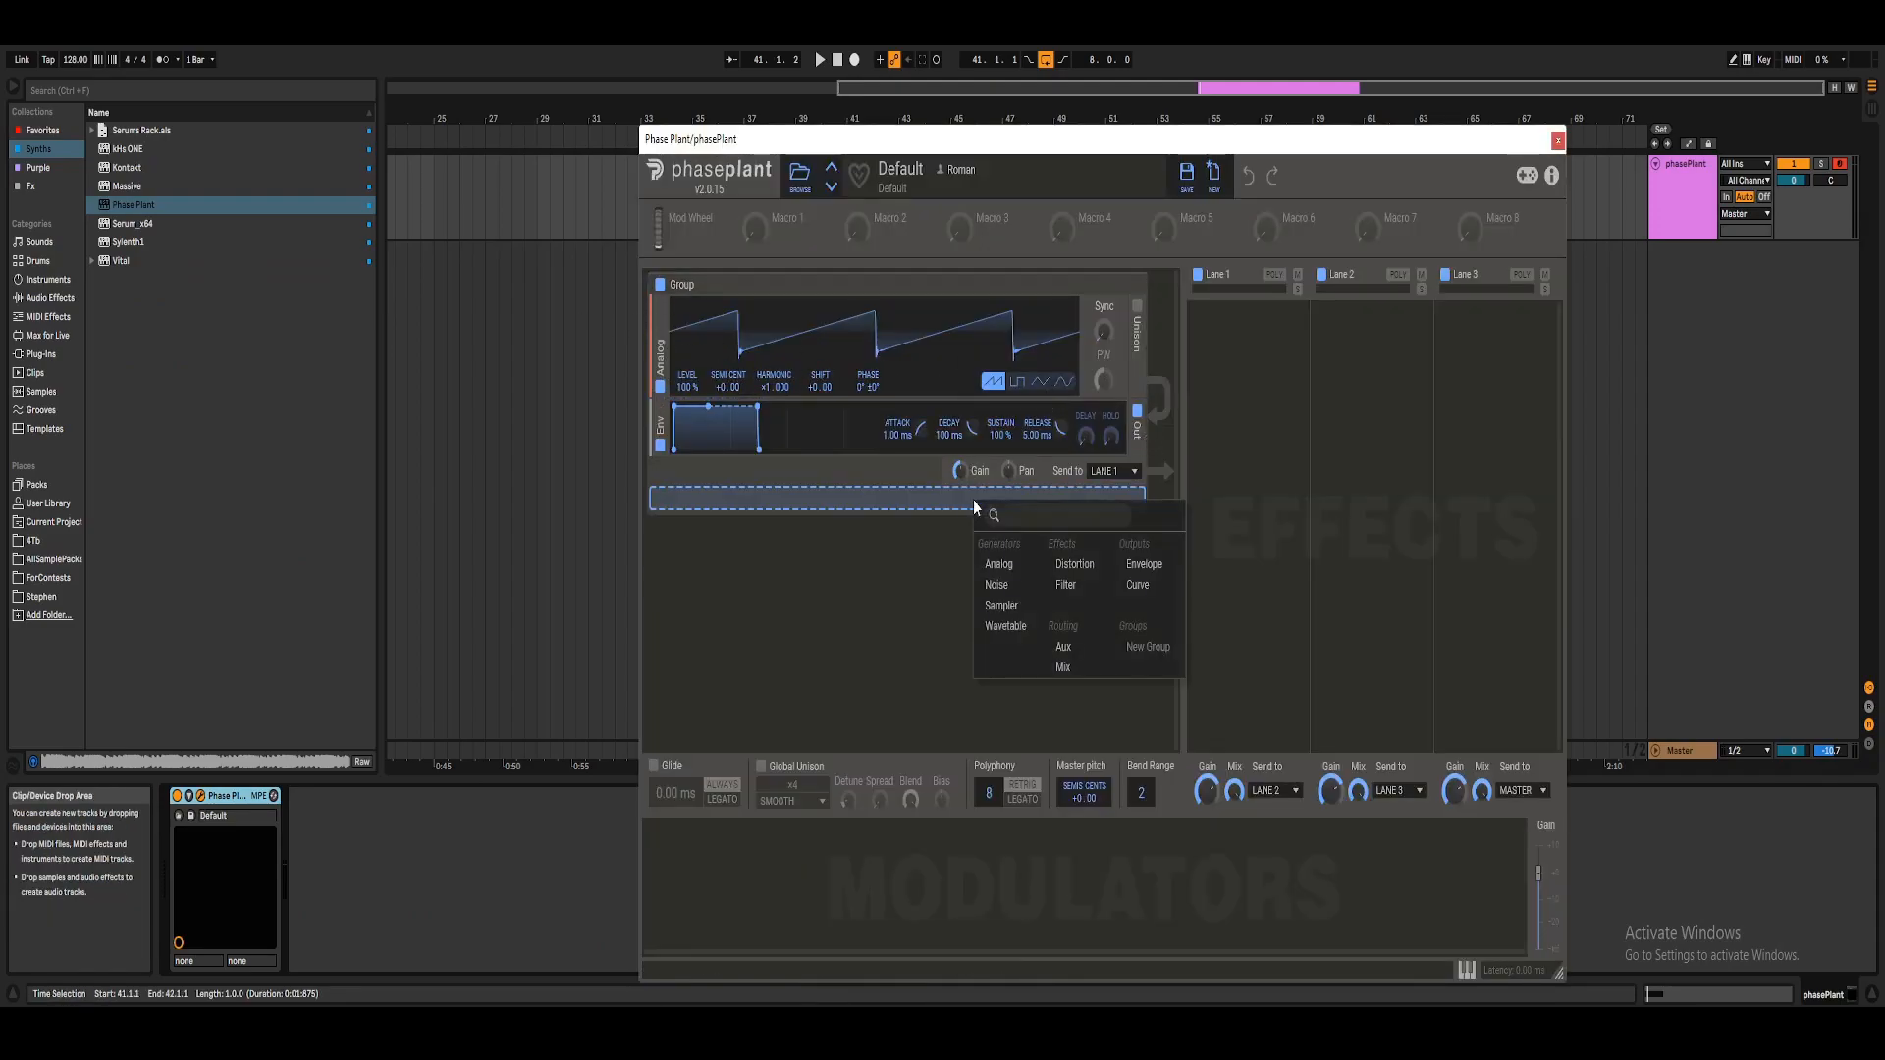
click(999, 566)
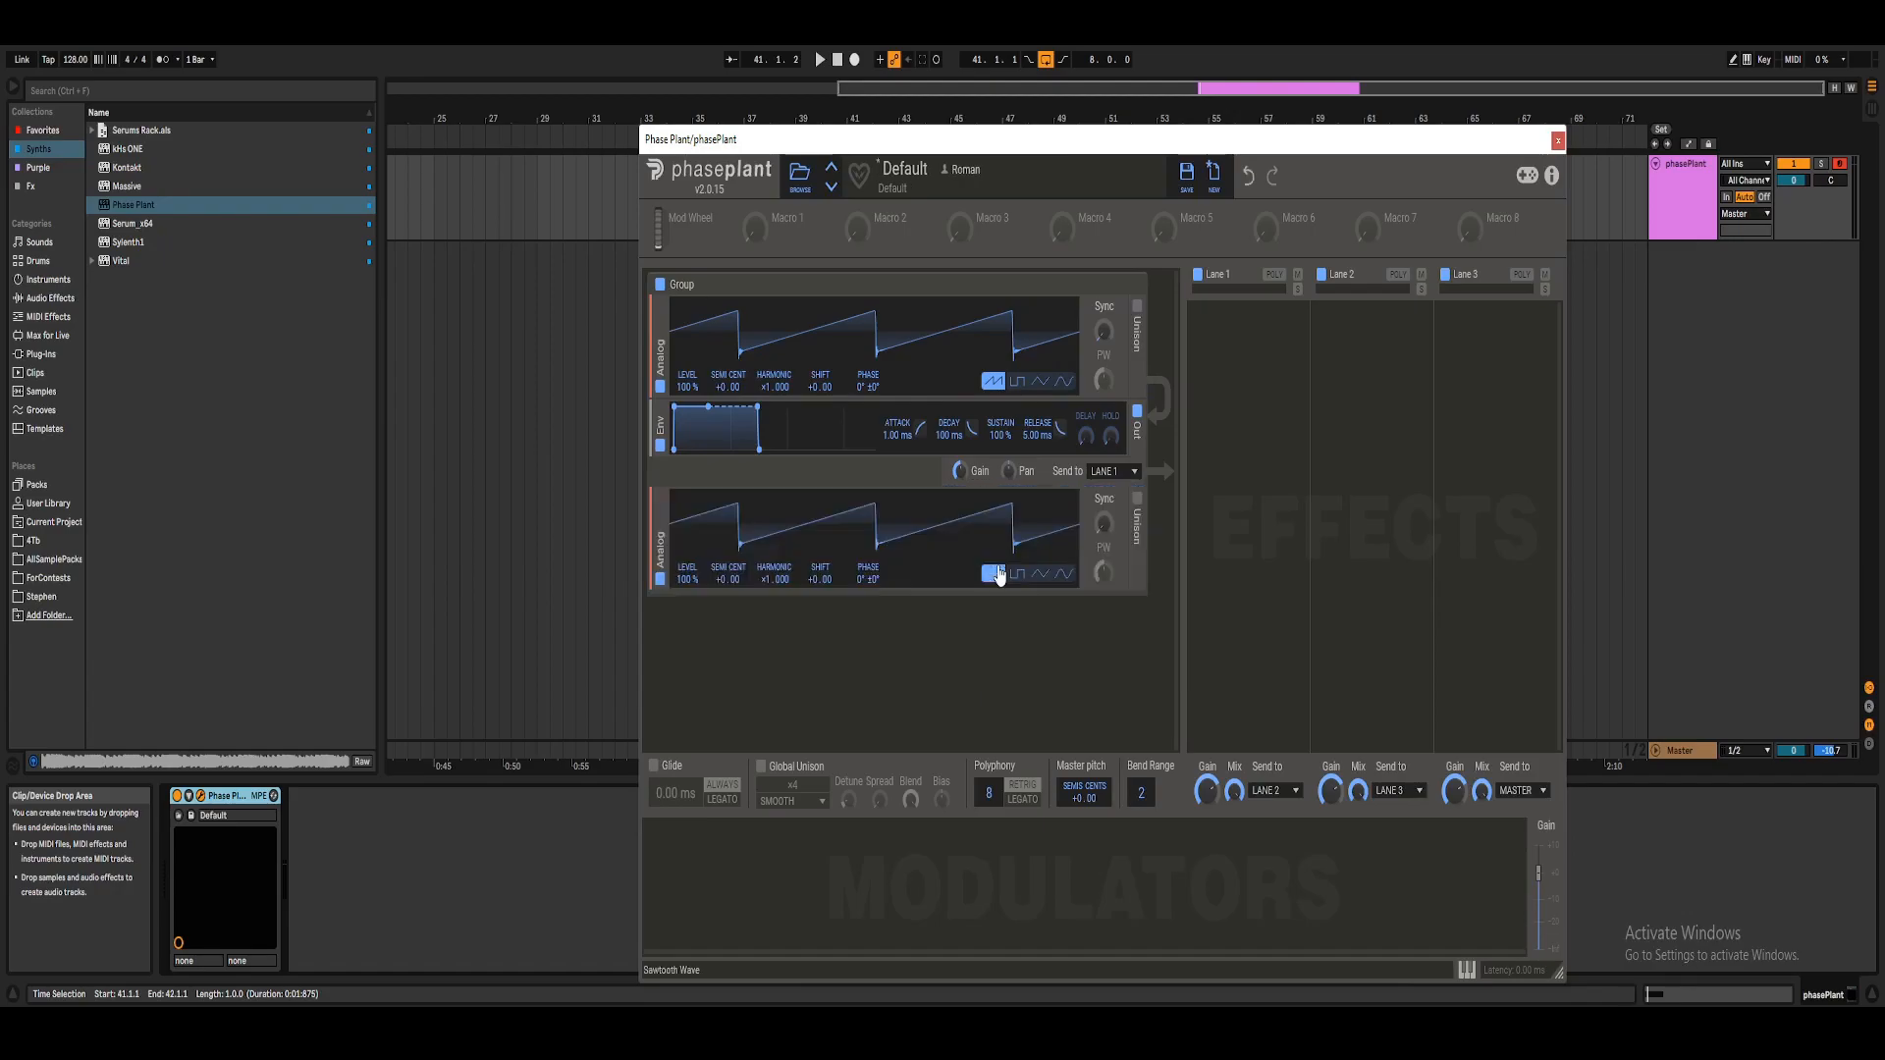
Modulate the second Analog generator's phase with its own output and adjust the modulation amount.
drag(1149, 575, 868, 593)
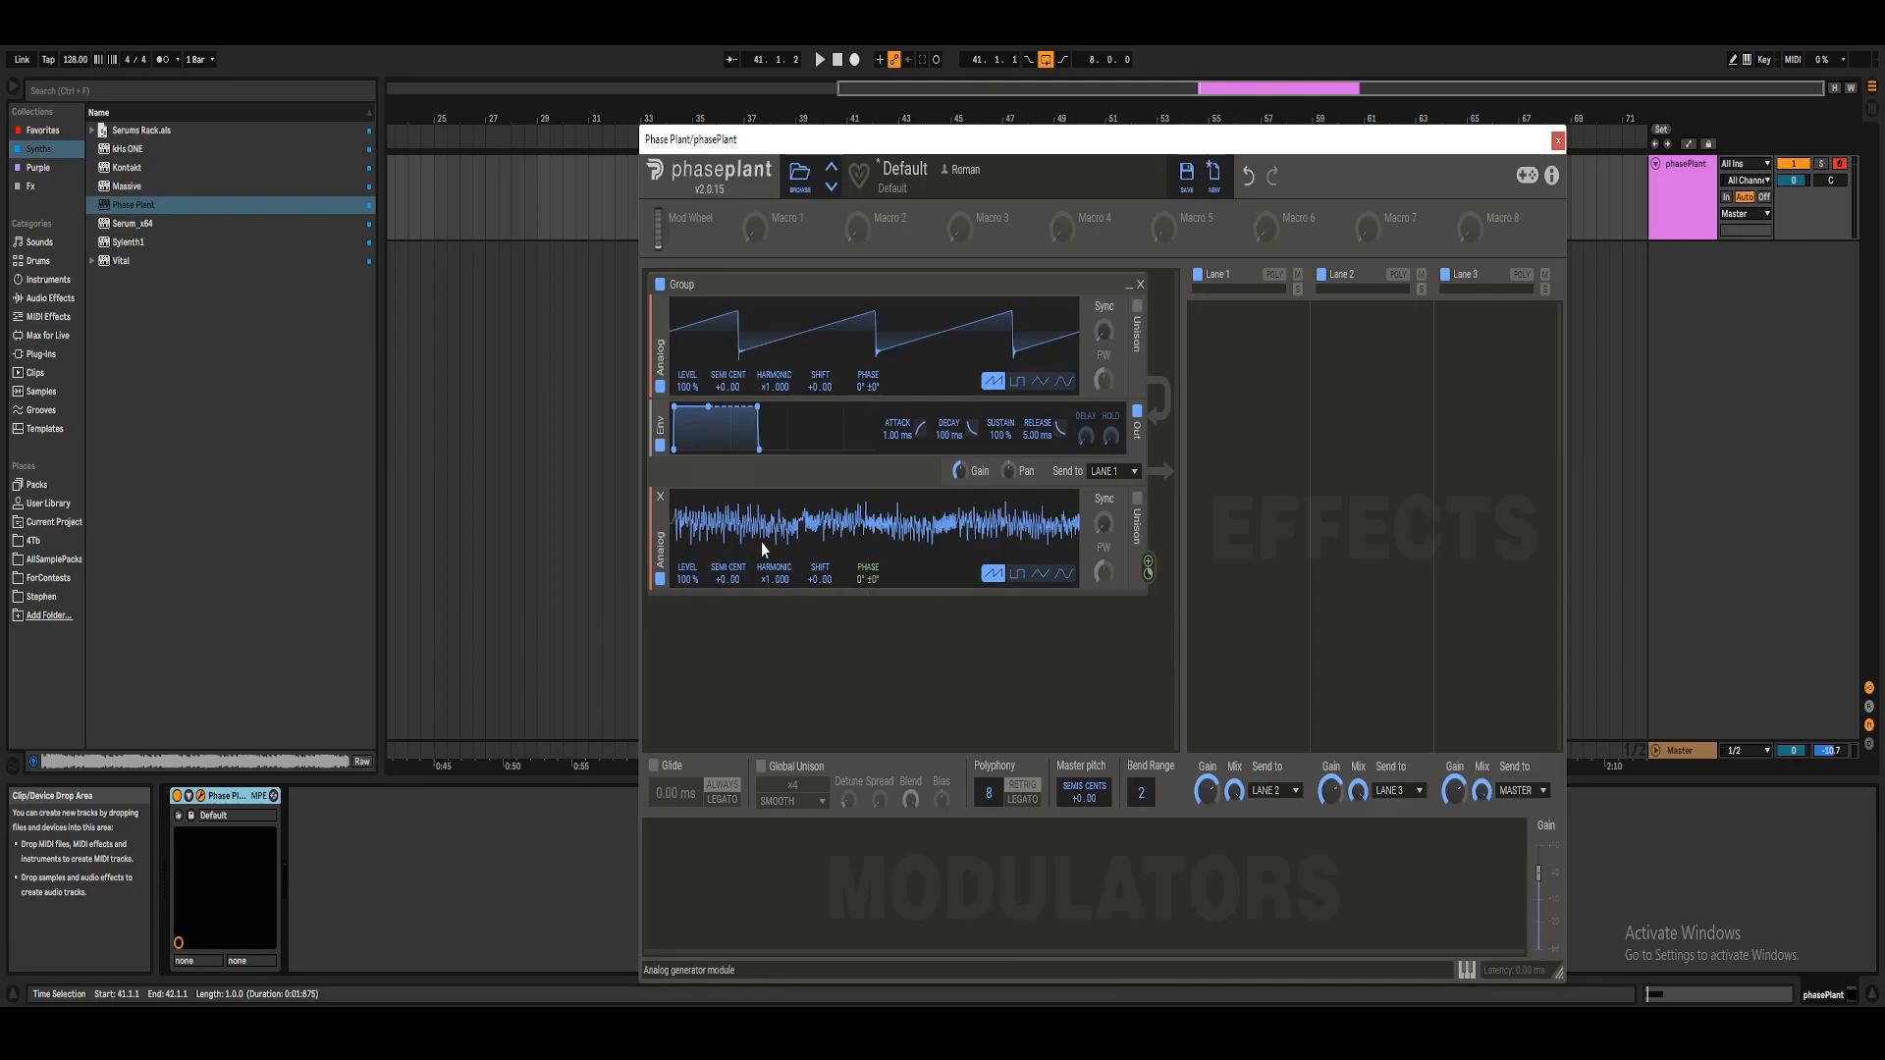
mouse_move(1147, 577)
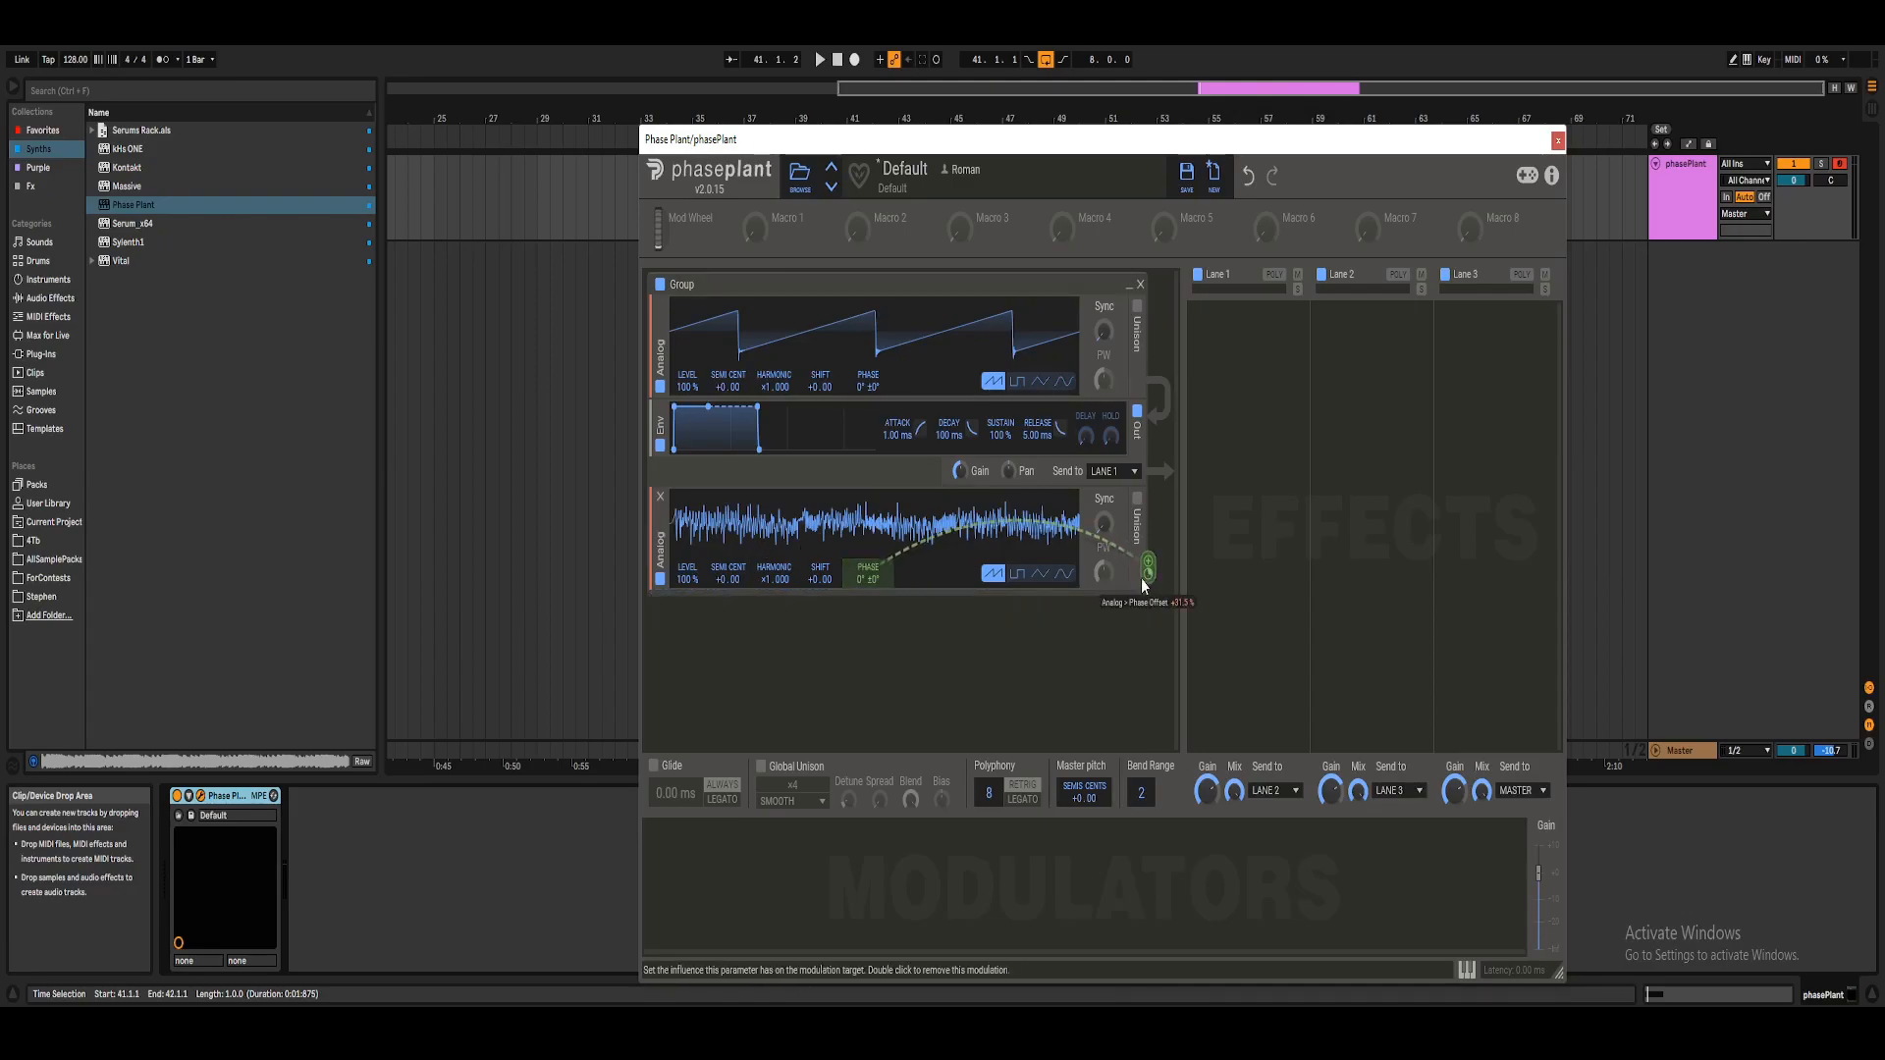
drag(1146, 579, 1146, 573)
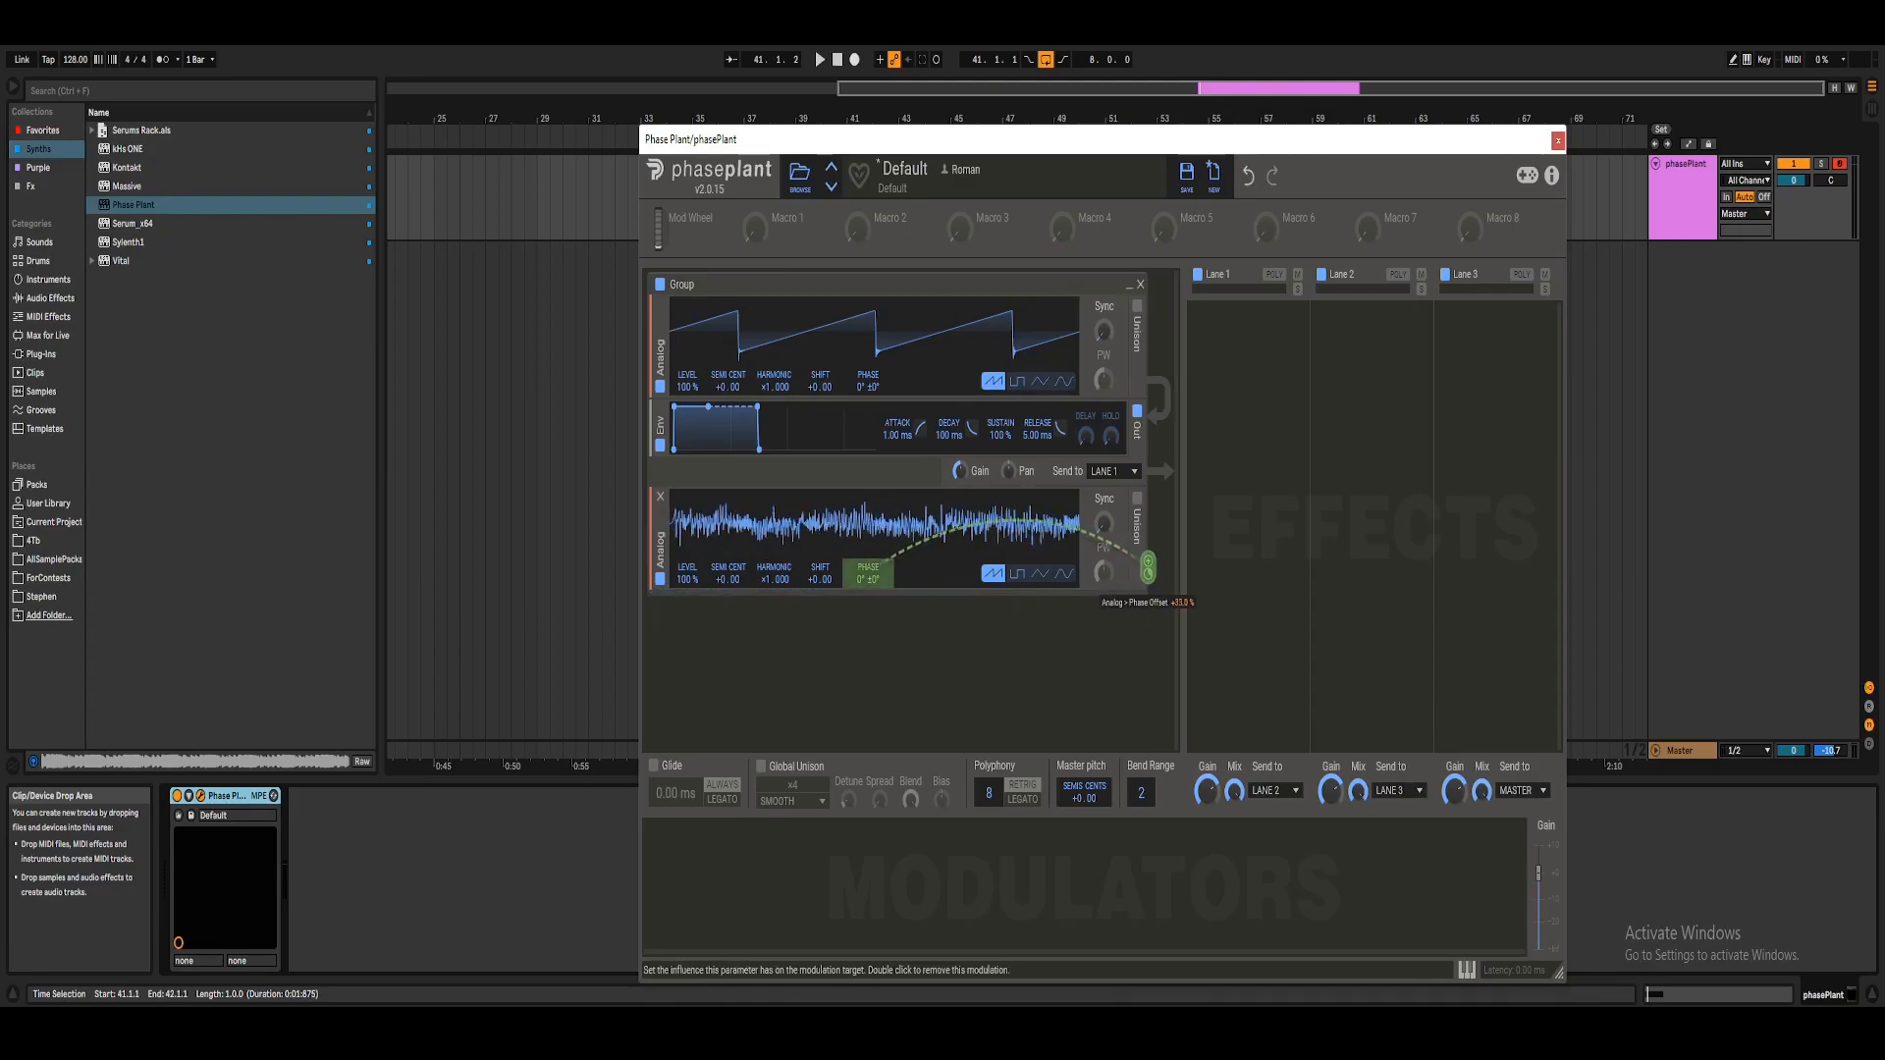
click(1117, 632)
Route the second Analog generator to the first generator's phase and adjust the modulation amount while auditioning the note.
click(1149, 564)
drag(1150, 570, 1134, 556)
drag(880, 410, 868, 395)
key(space)
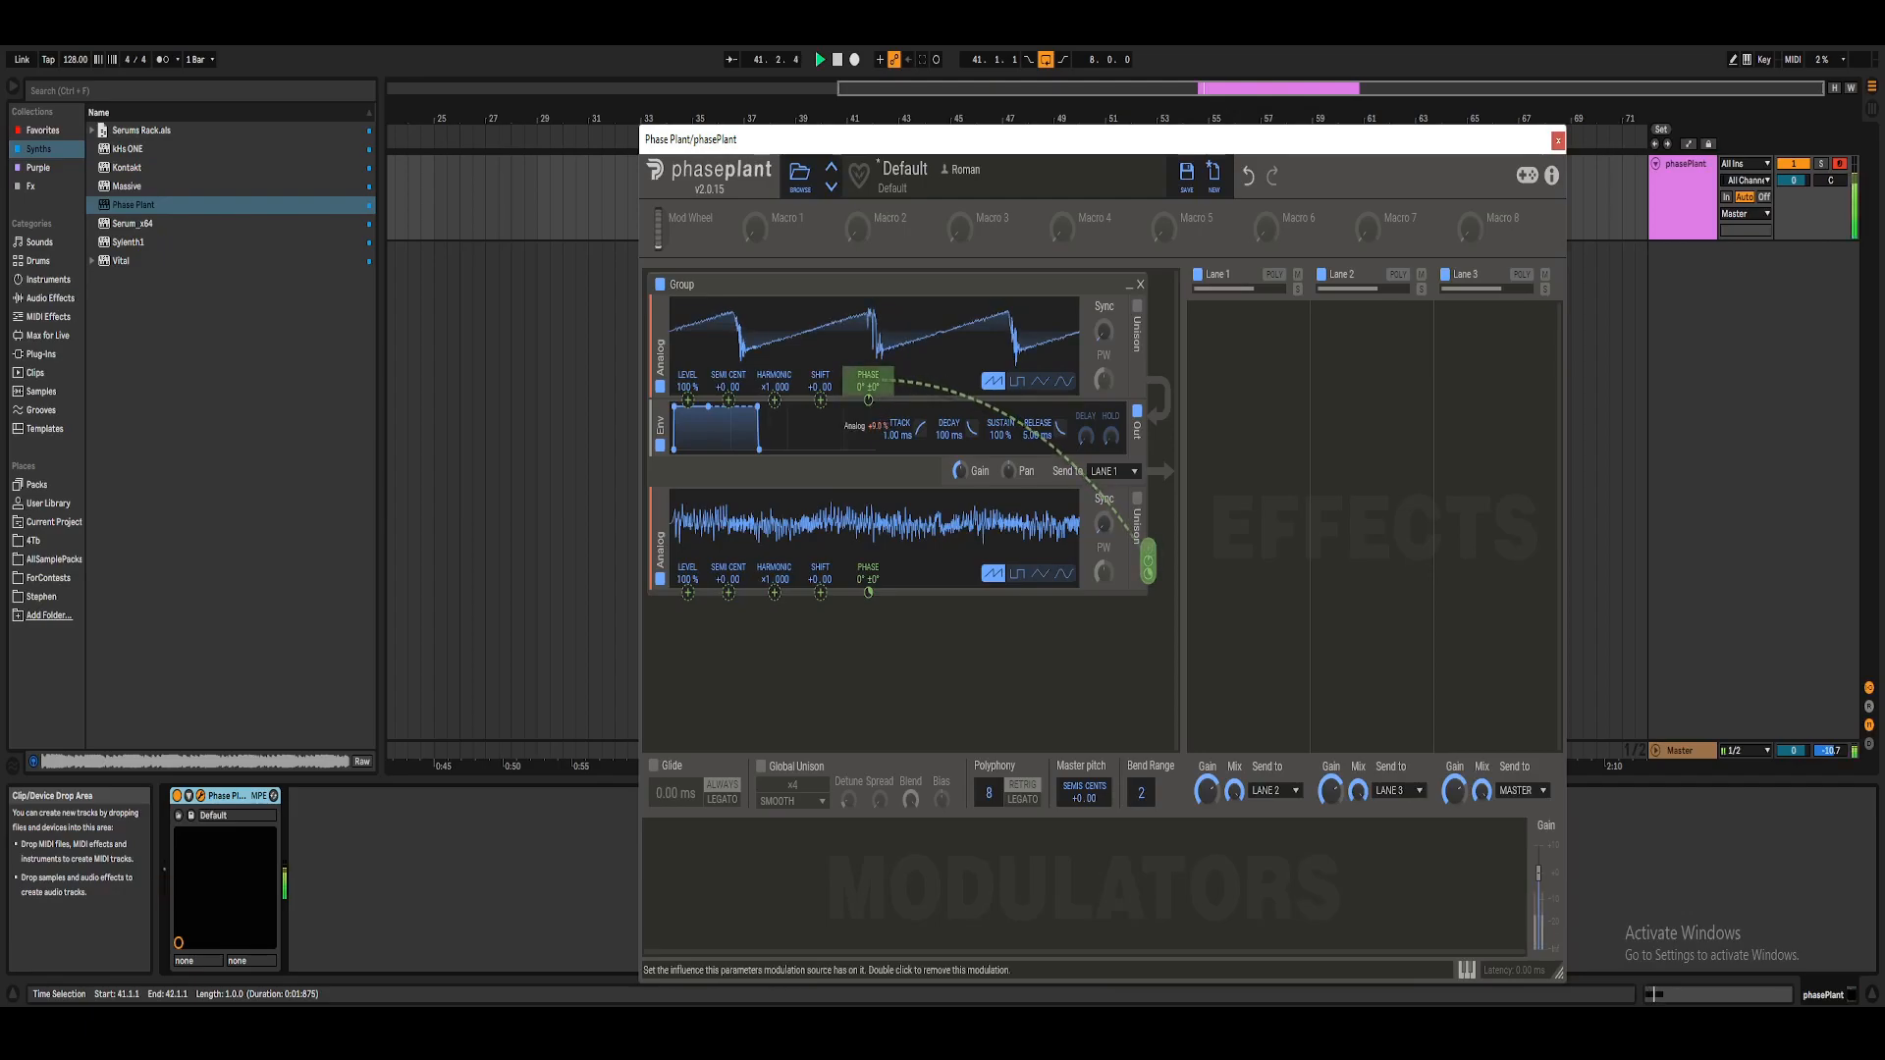
key(space)
drag(868, 401, 868, 402)
key(space)
key(space)
key(space)
key(space)
key(space)
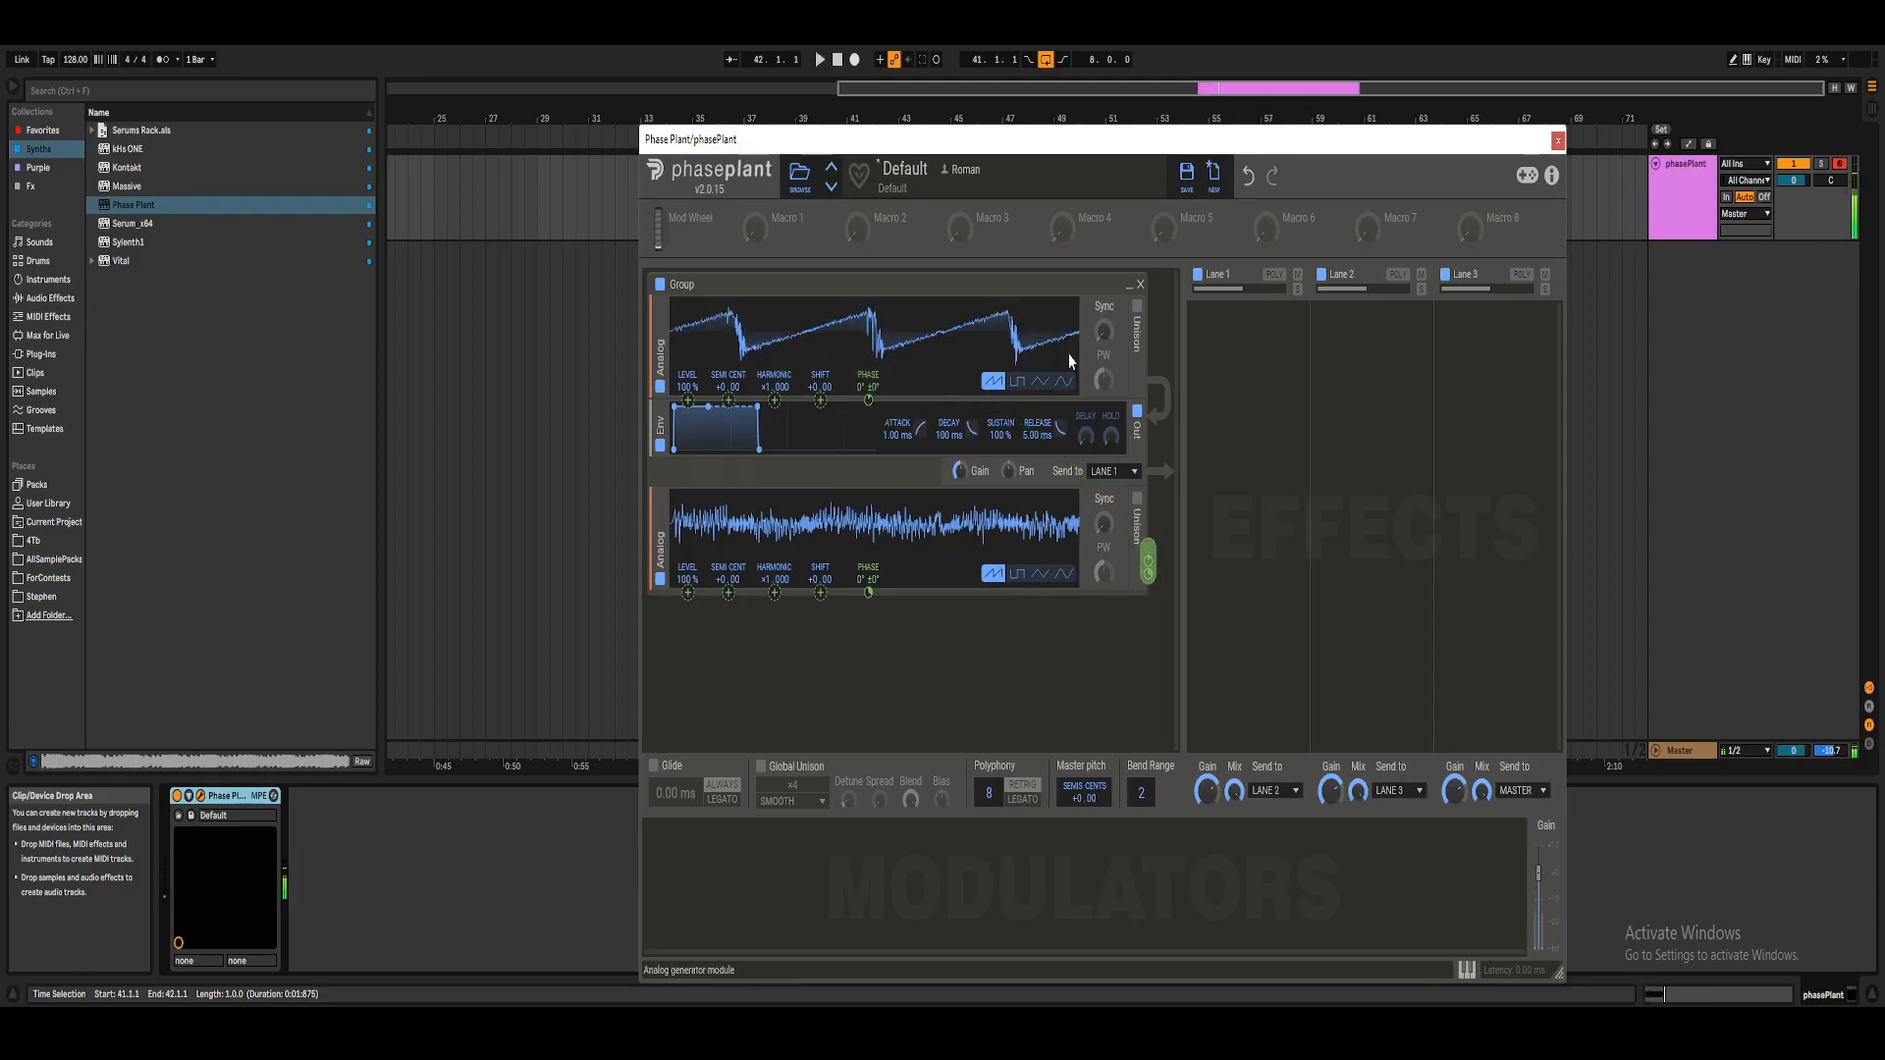
Try different phase modulation amounts on the first Analog generator during playback, including 7 %.
click(1211, 358)
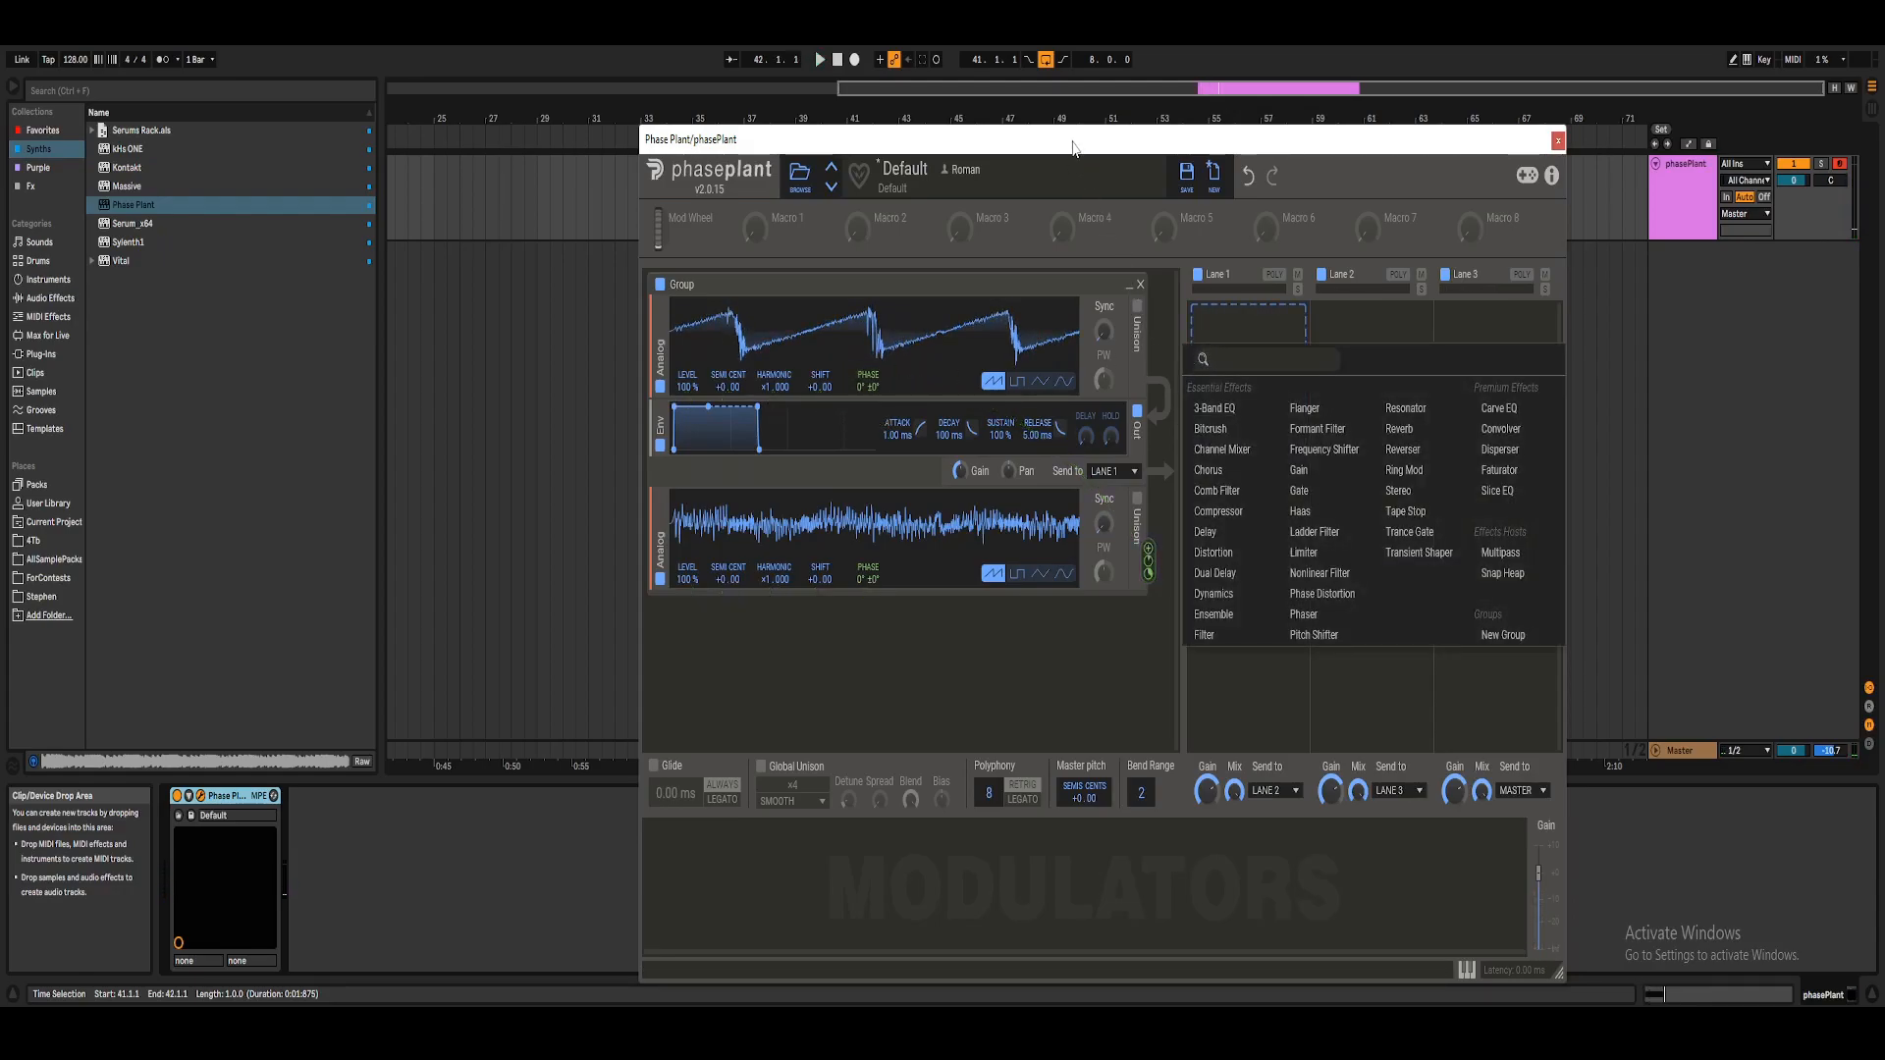
click(879, 403)
key(space)
drag(868, 399, 868, 406)
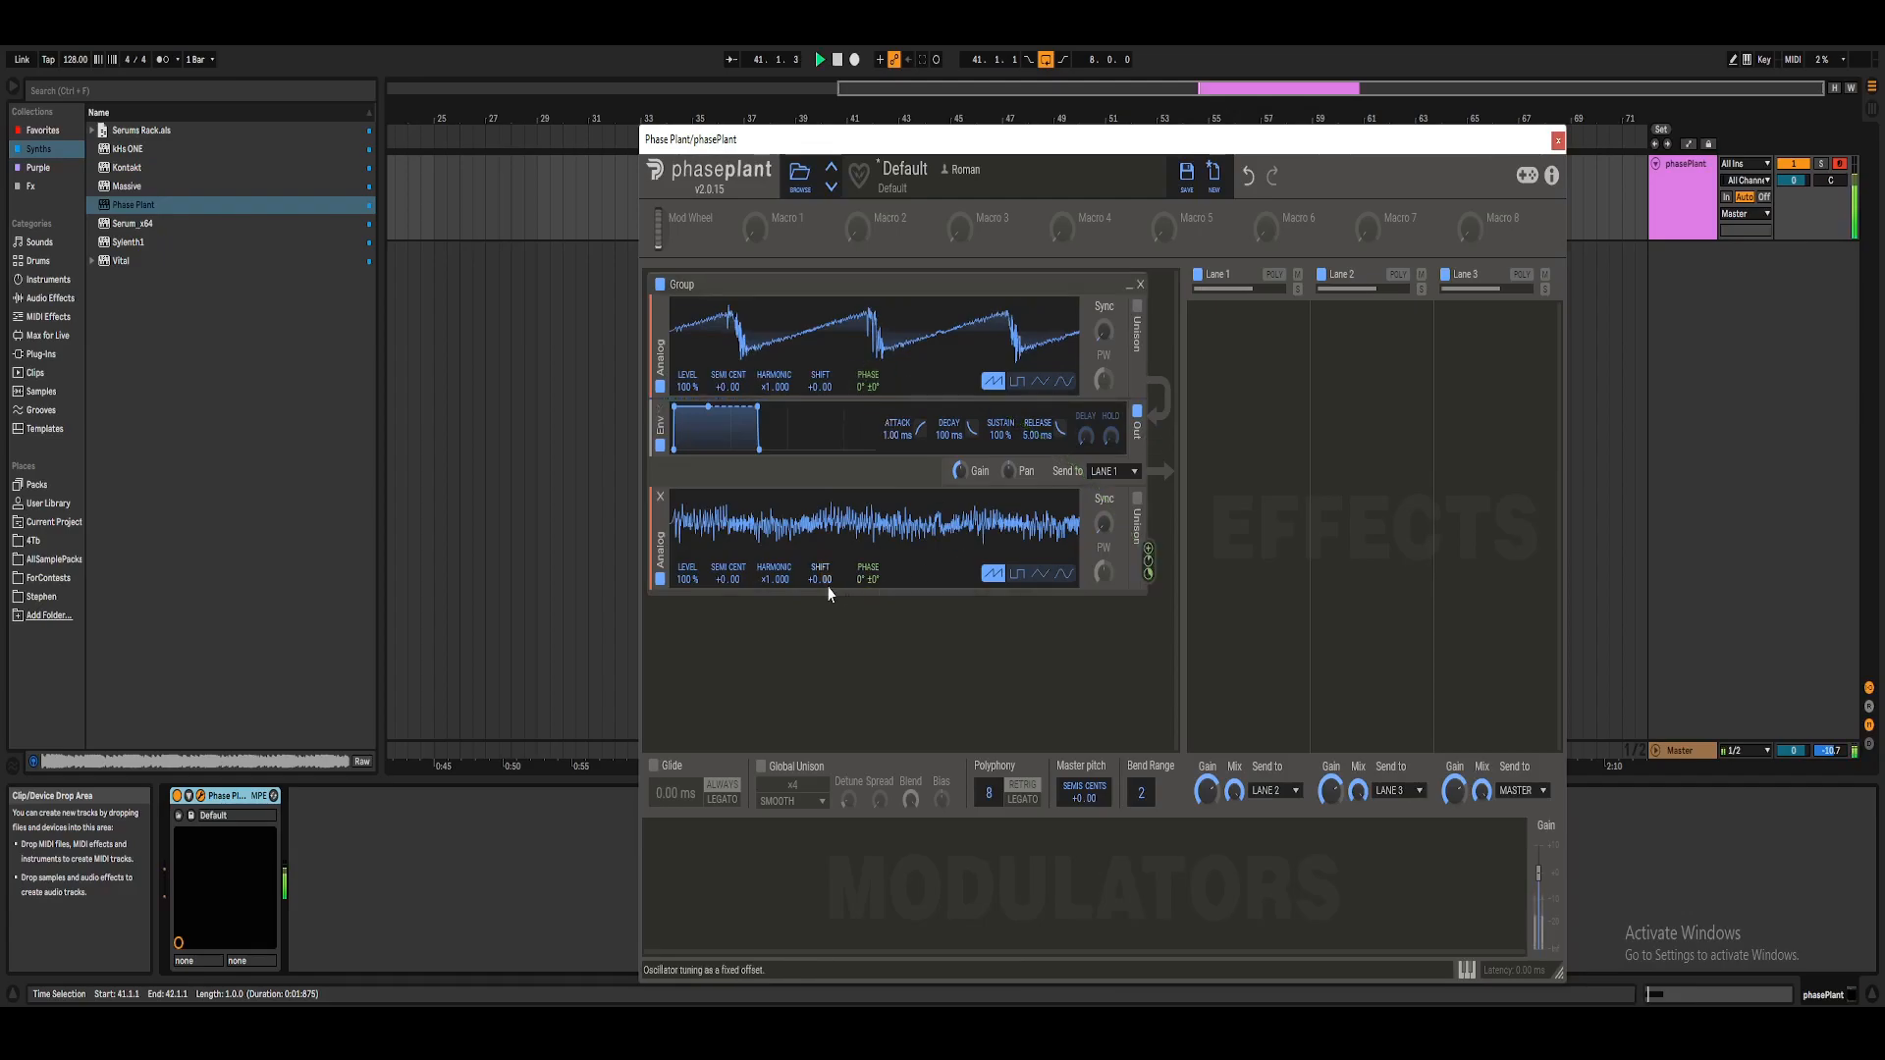
right_click(1149, 562)
click(1150, 562)
key(space)
drag(1149, 563, 1150, 572)
right_click(1150, 570)
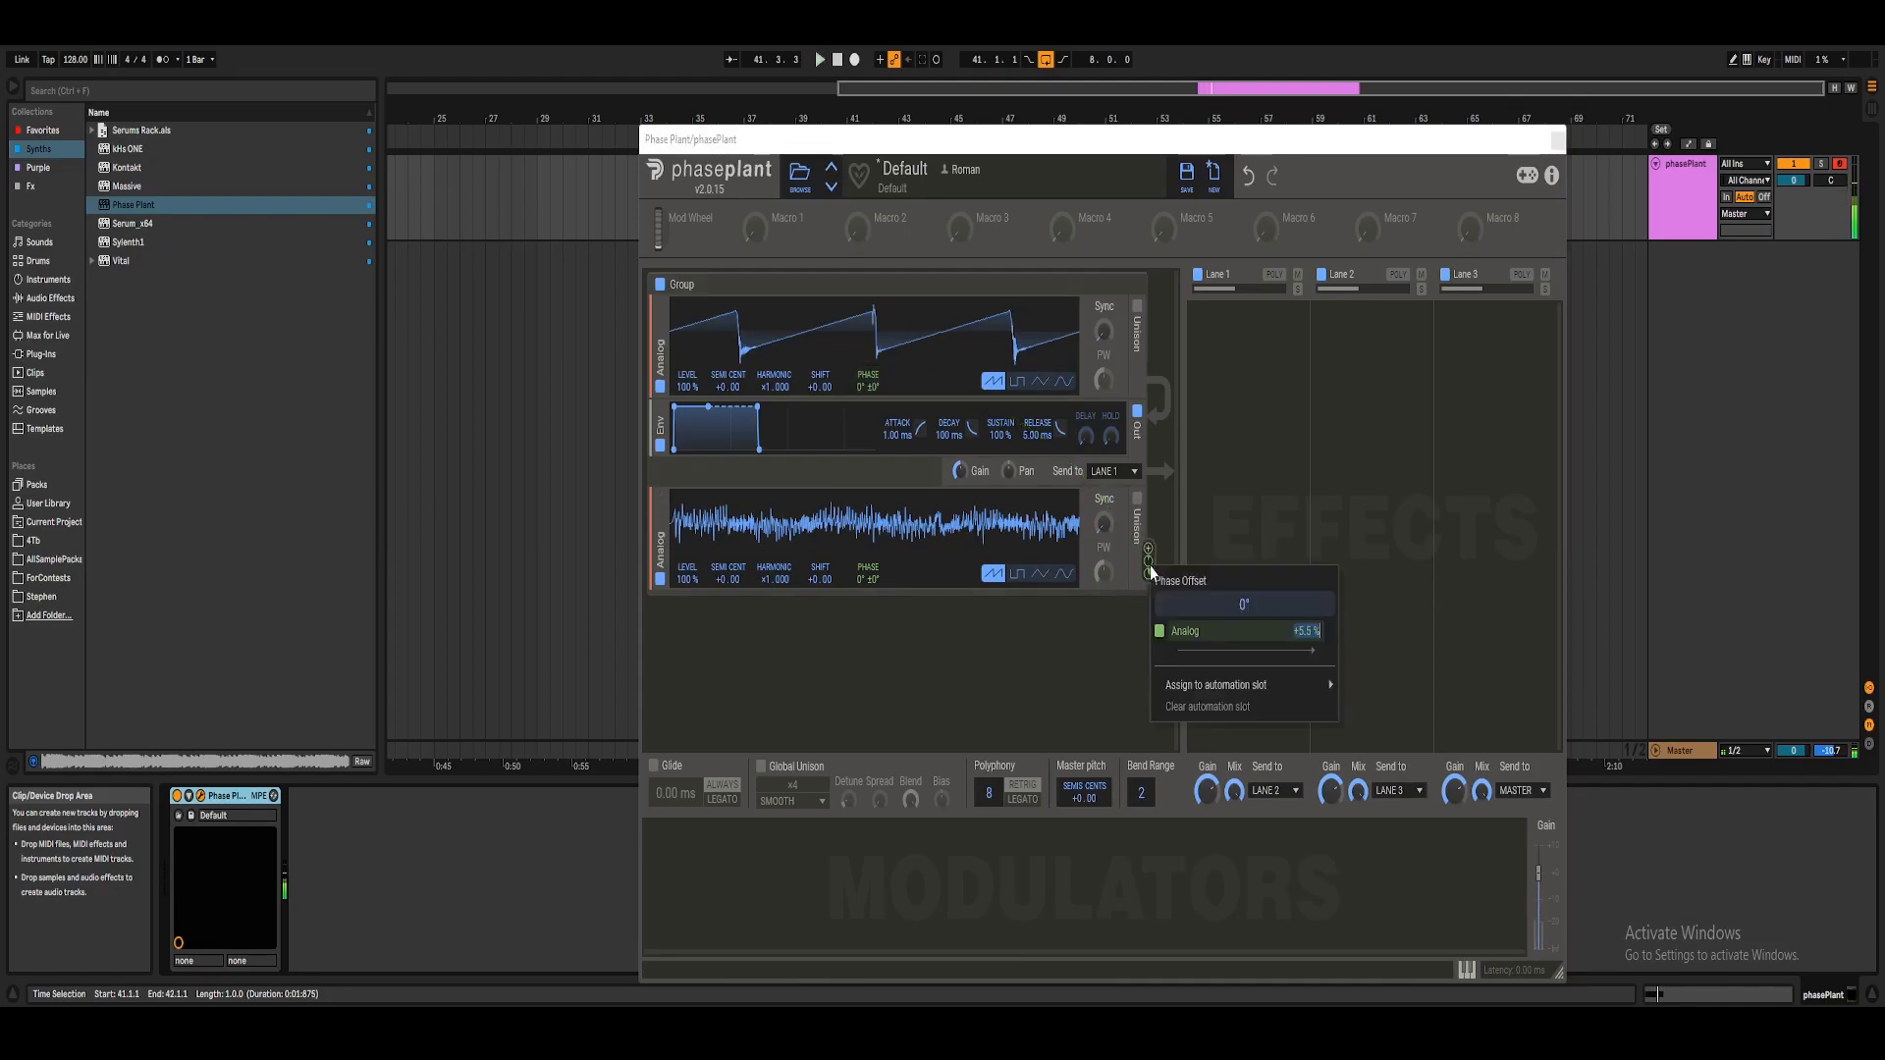
text(7)
key(Return)
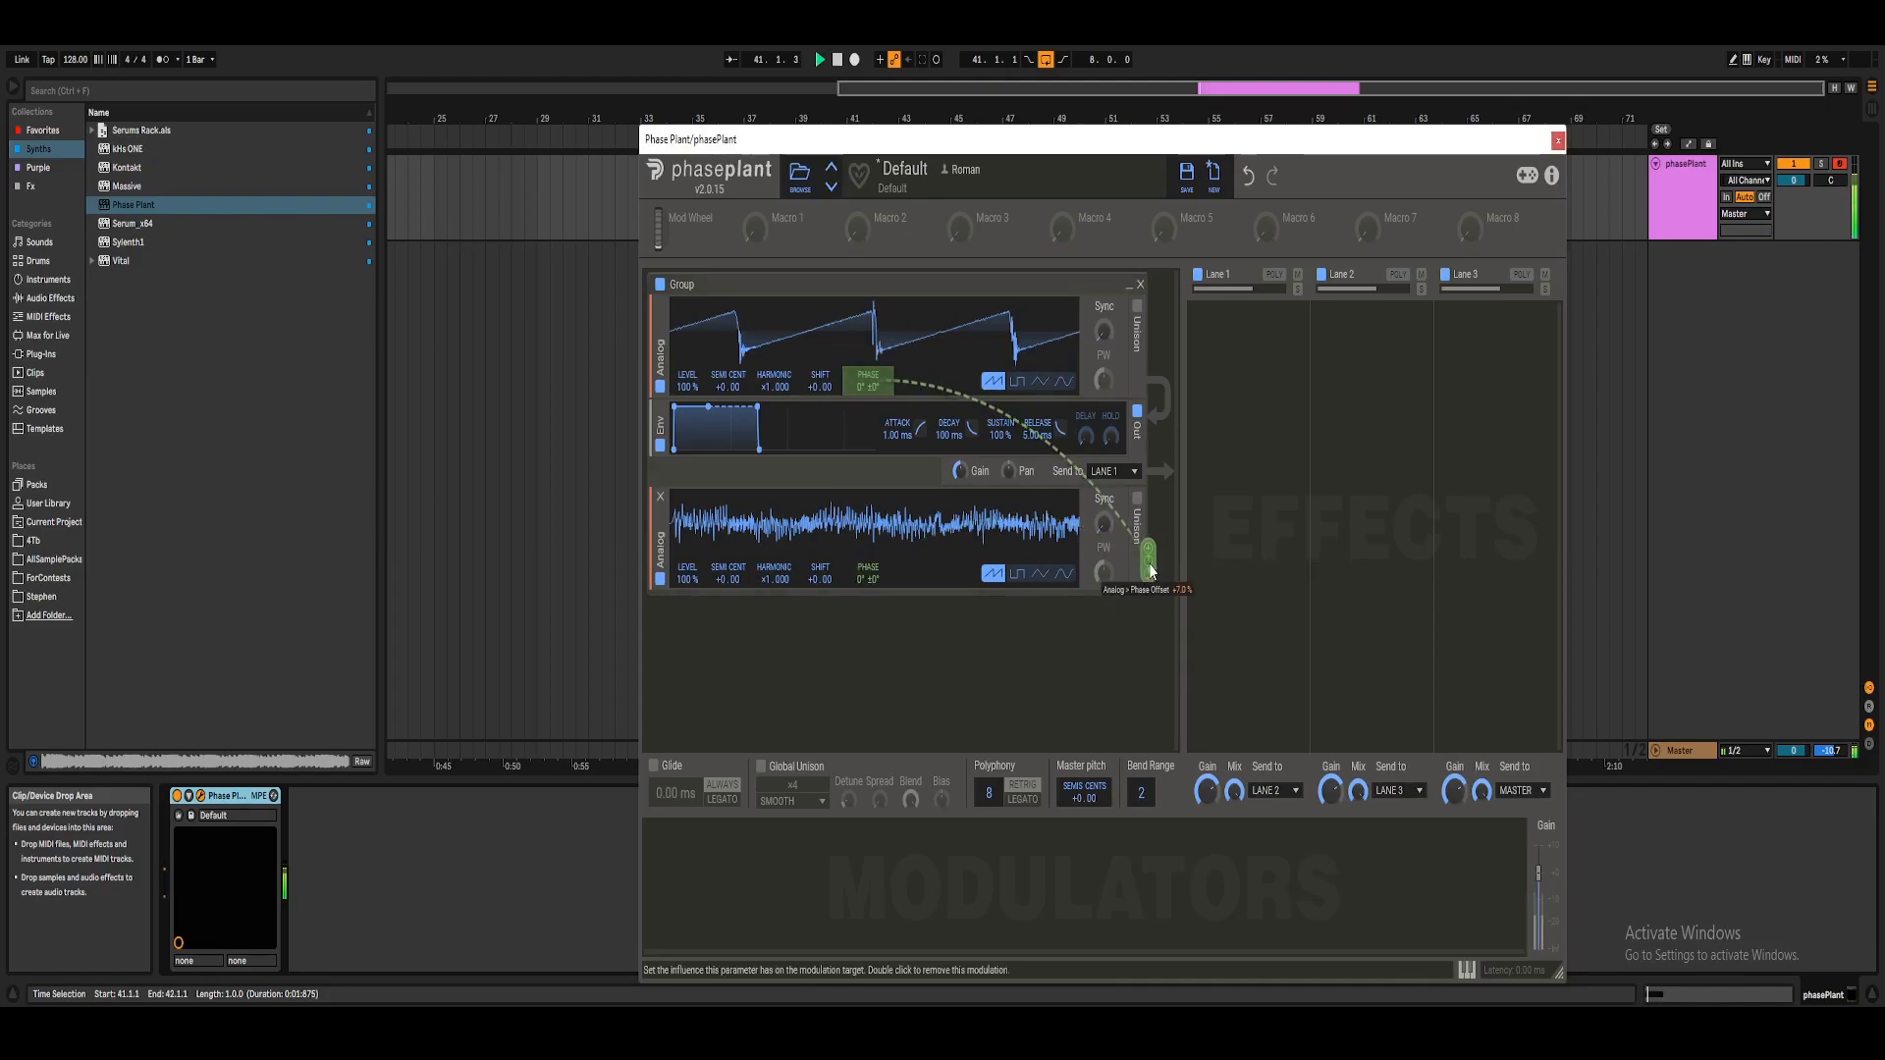
Set the second Analog generator's modulation of the first generator's phase offset to 8 %.
right_click(1149, 570)
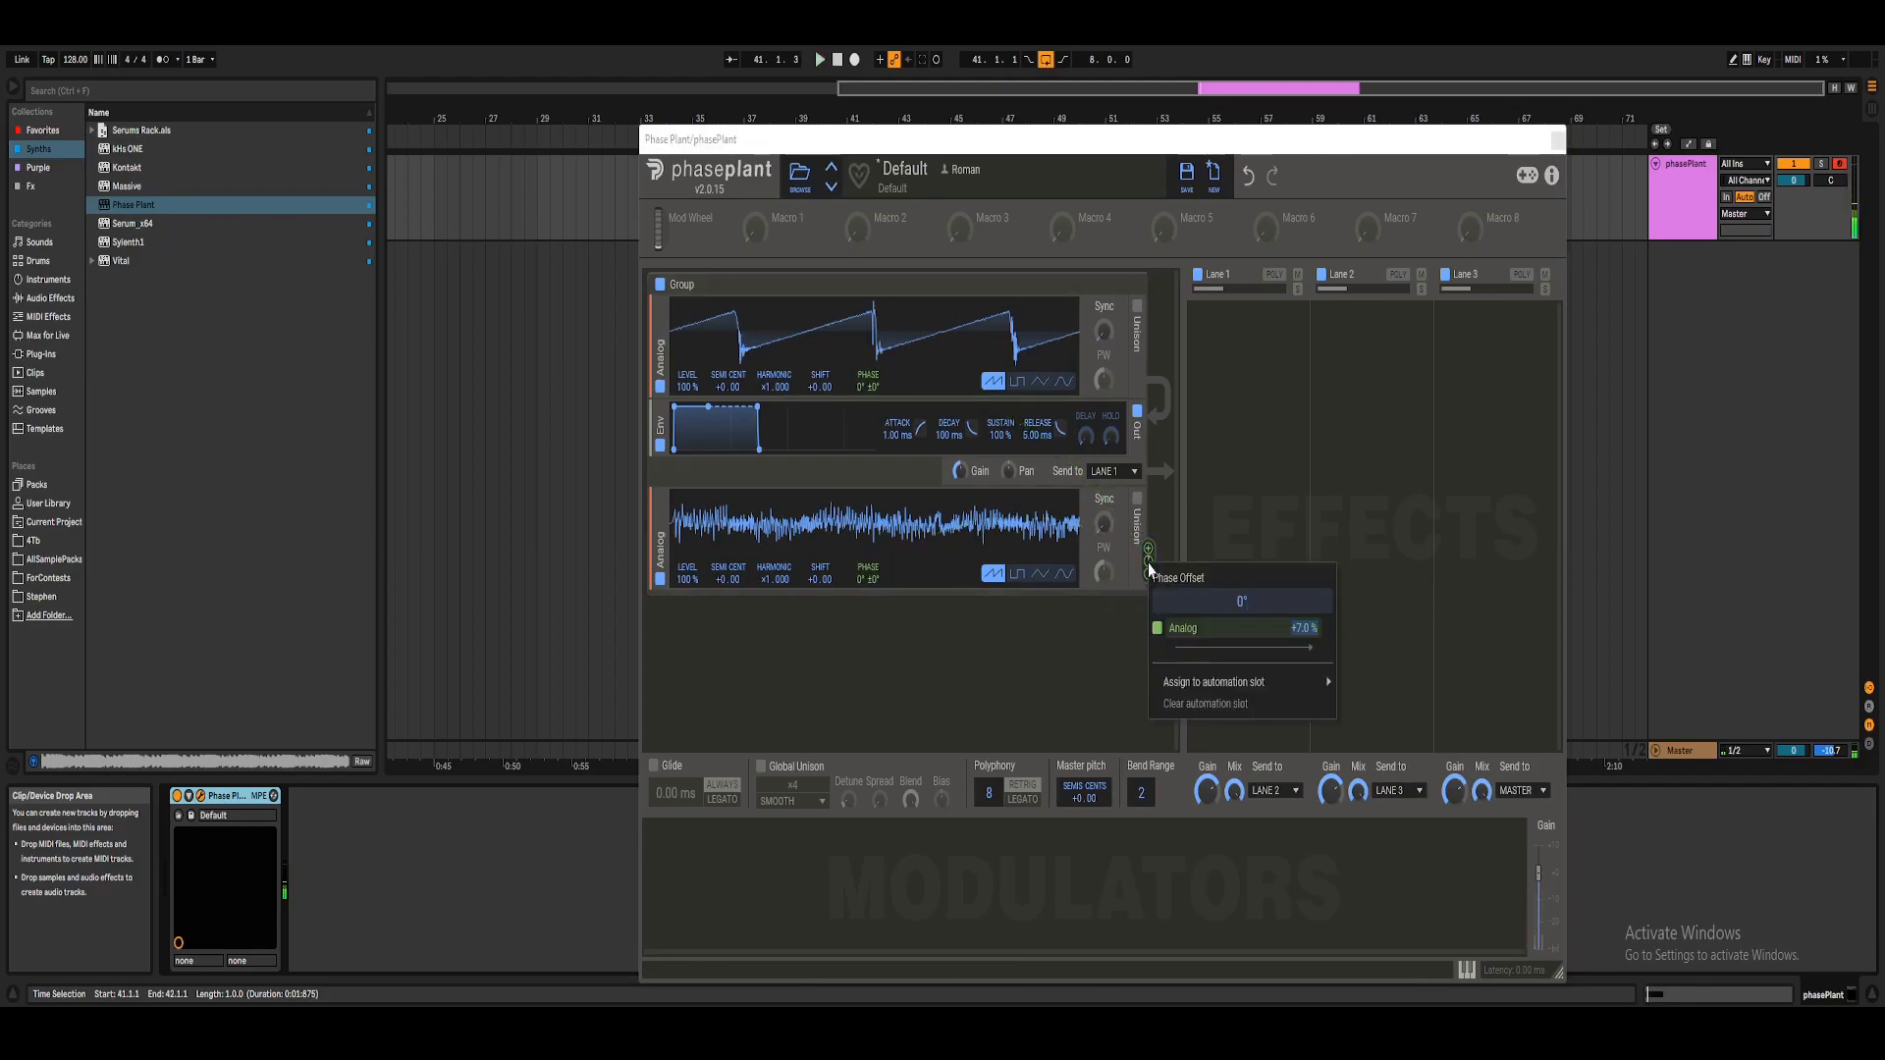
text(8)
key(Return)
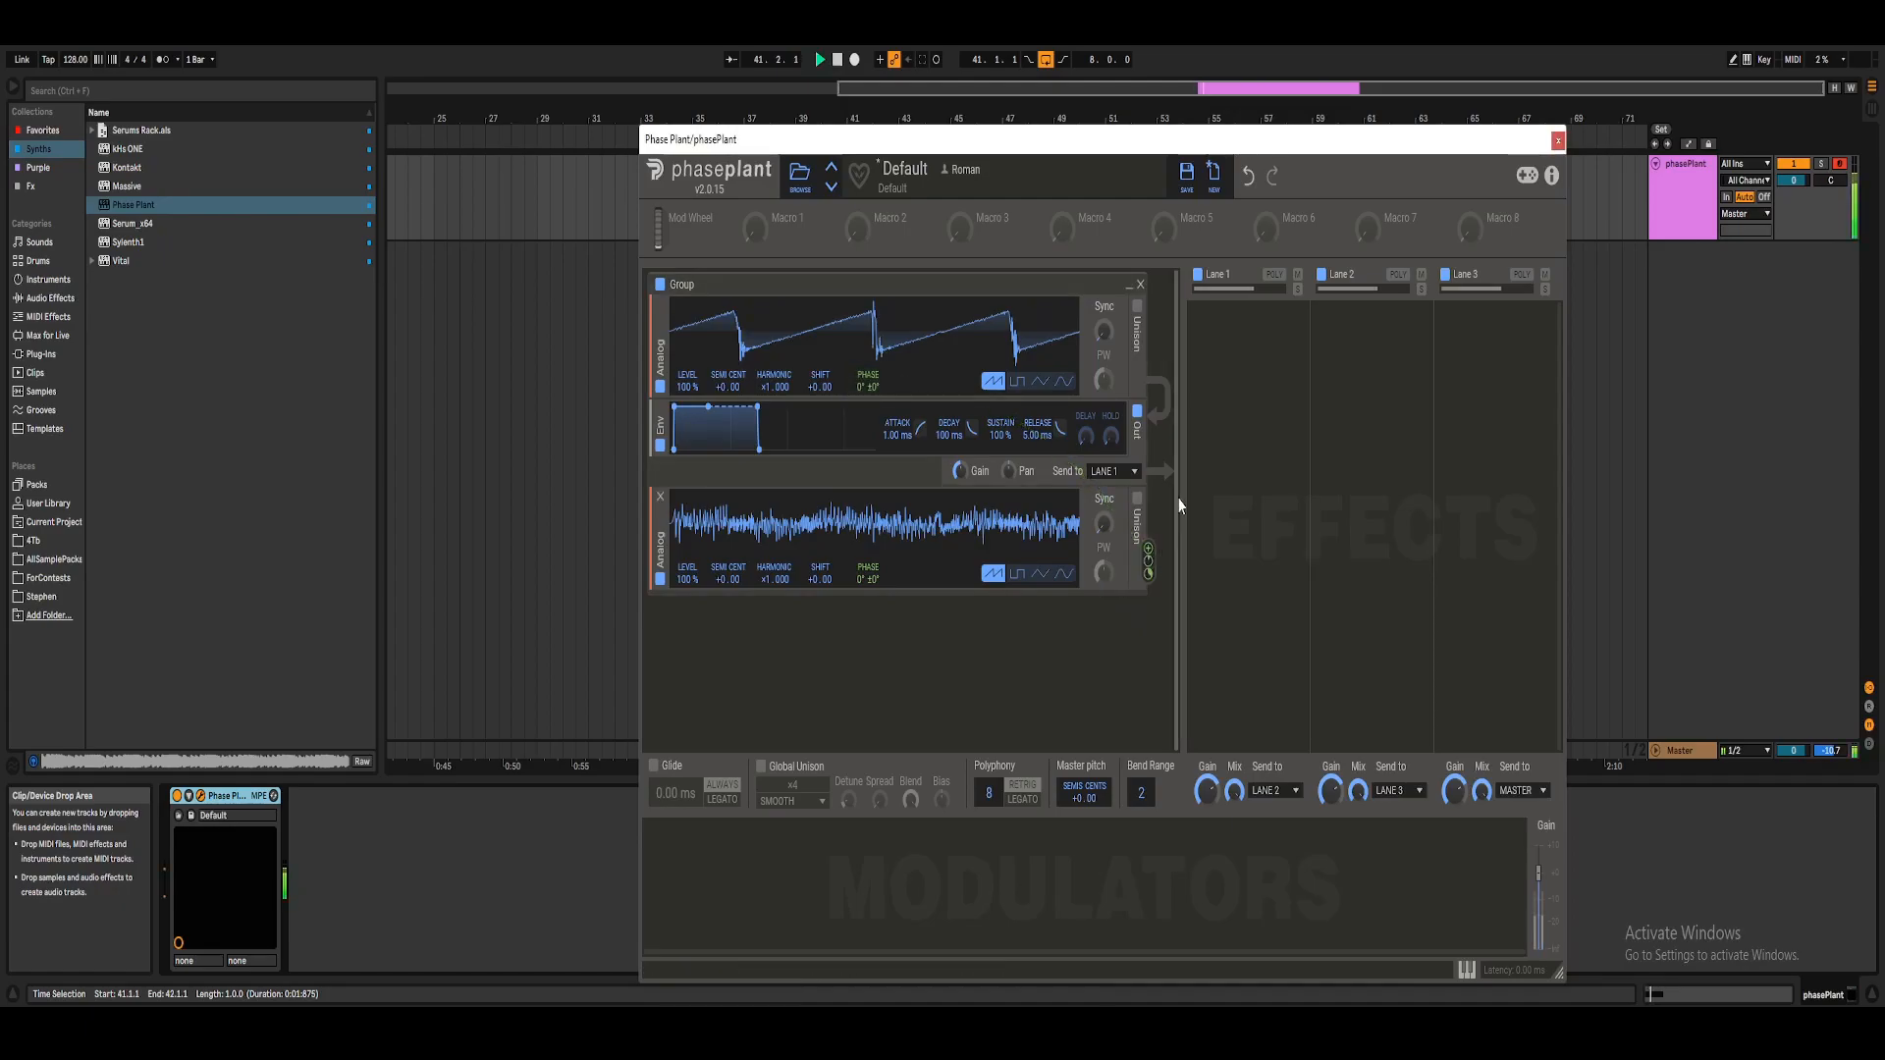
click(1251, 382)
click(1394, 522)
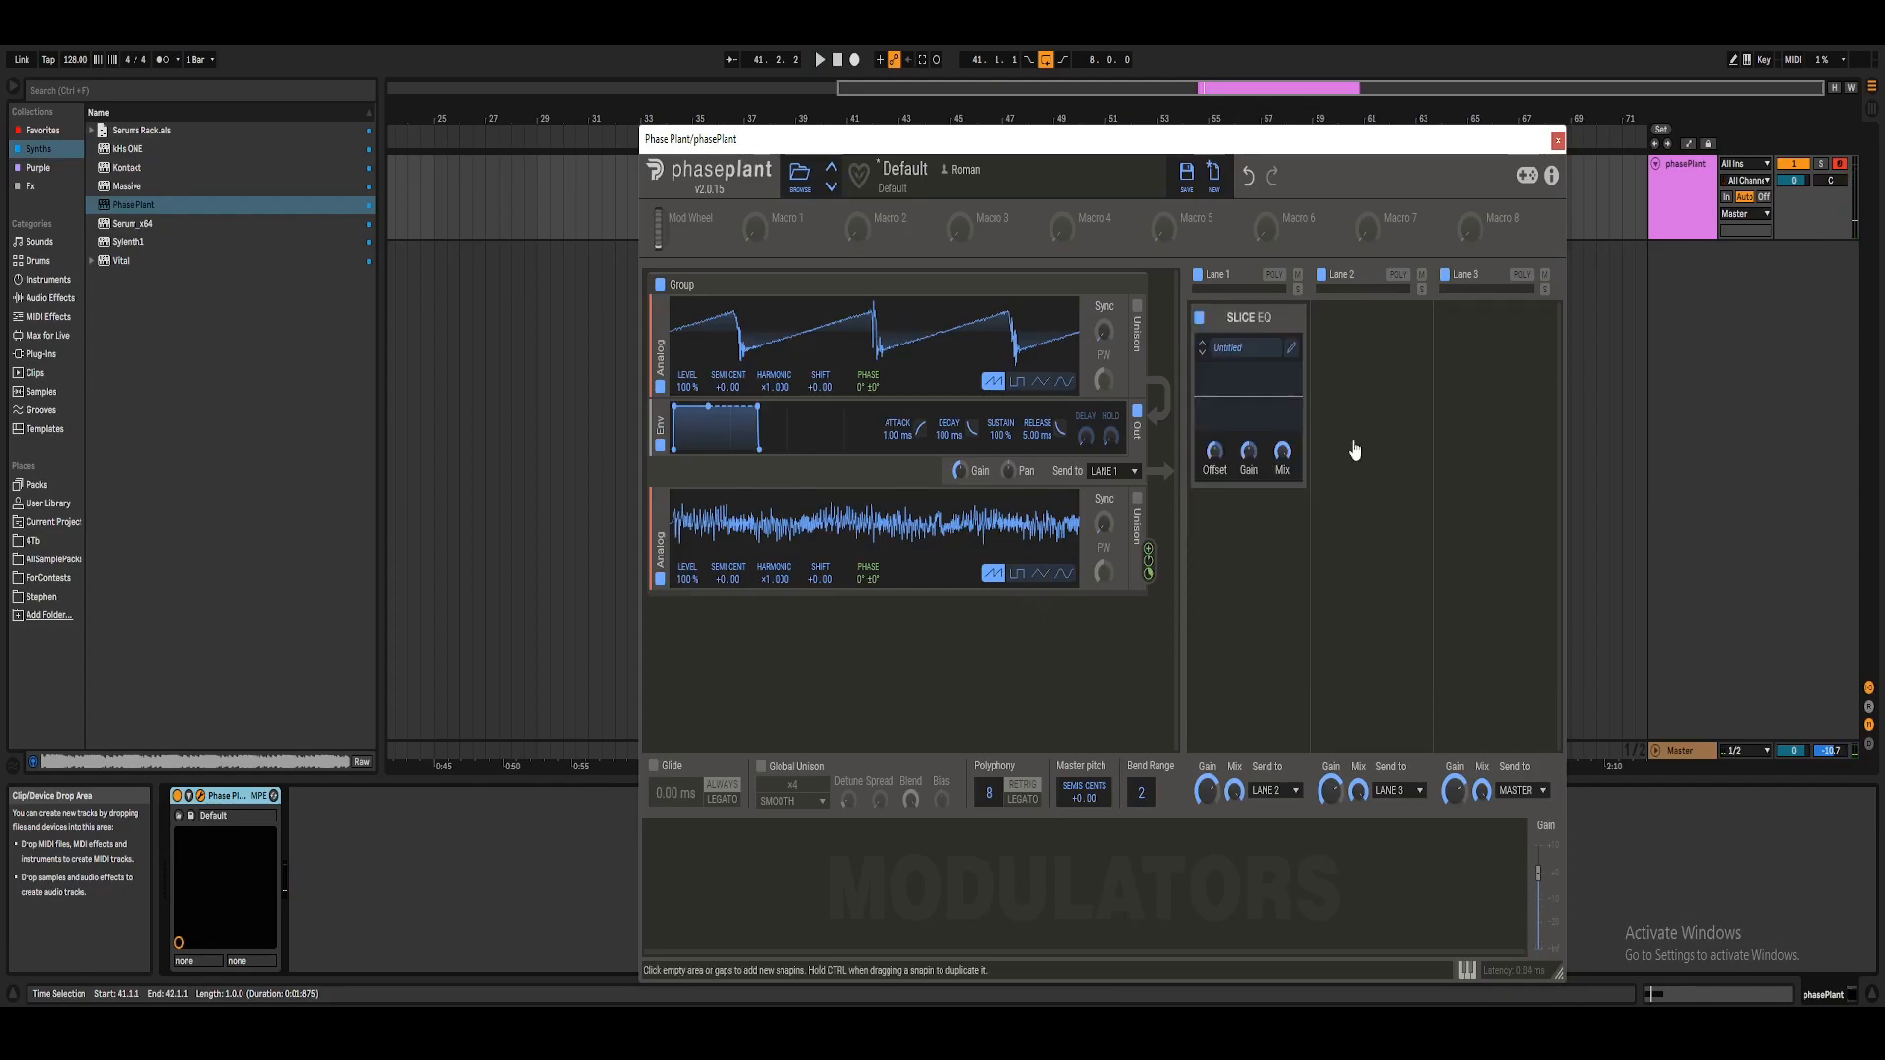
click(1293, 351)
click(1327, 206)
click(1299, 324)
Add a Filter to Lane 1, set it to high-pass, adjust its cutoff and audition the sound.
click(1275, 353)
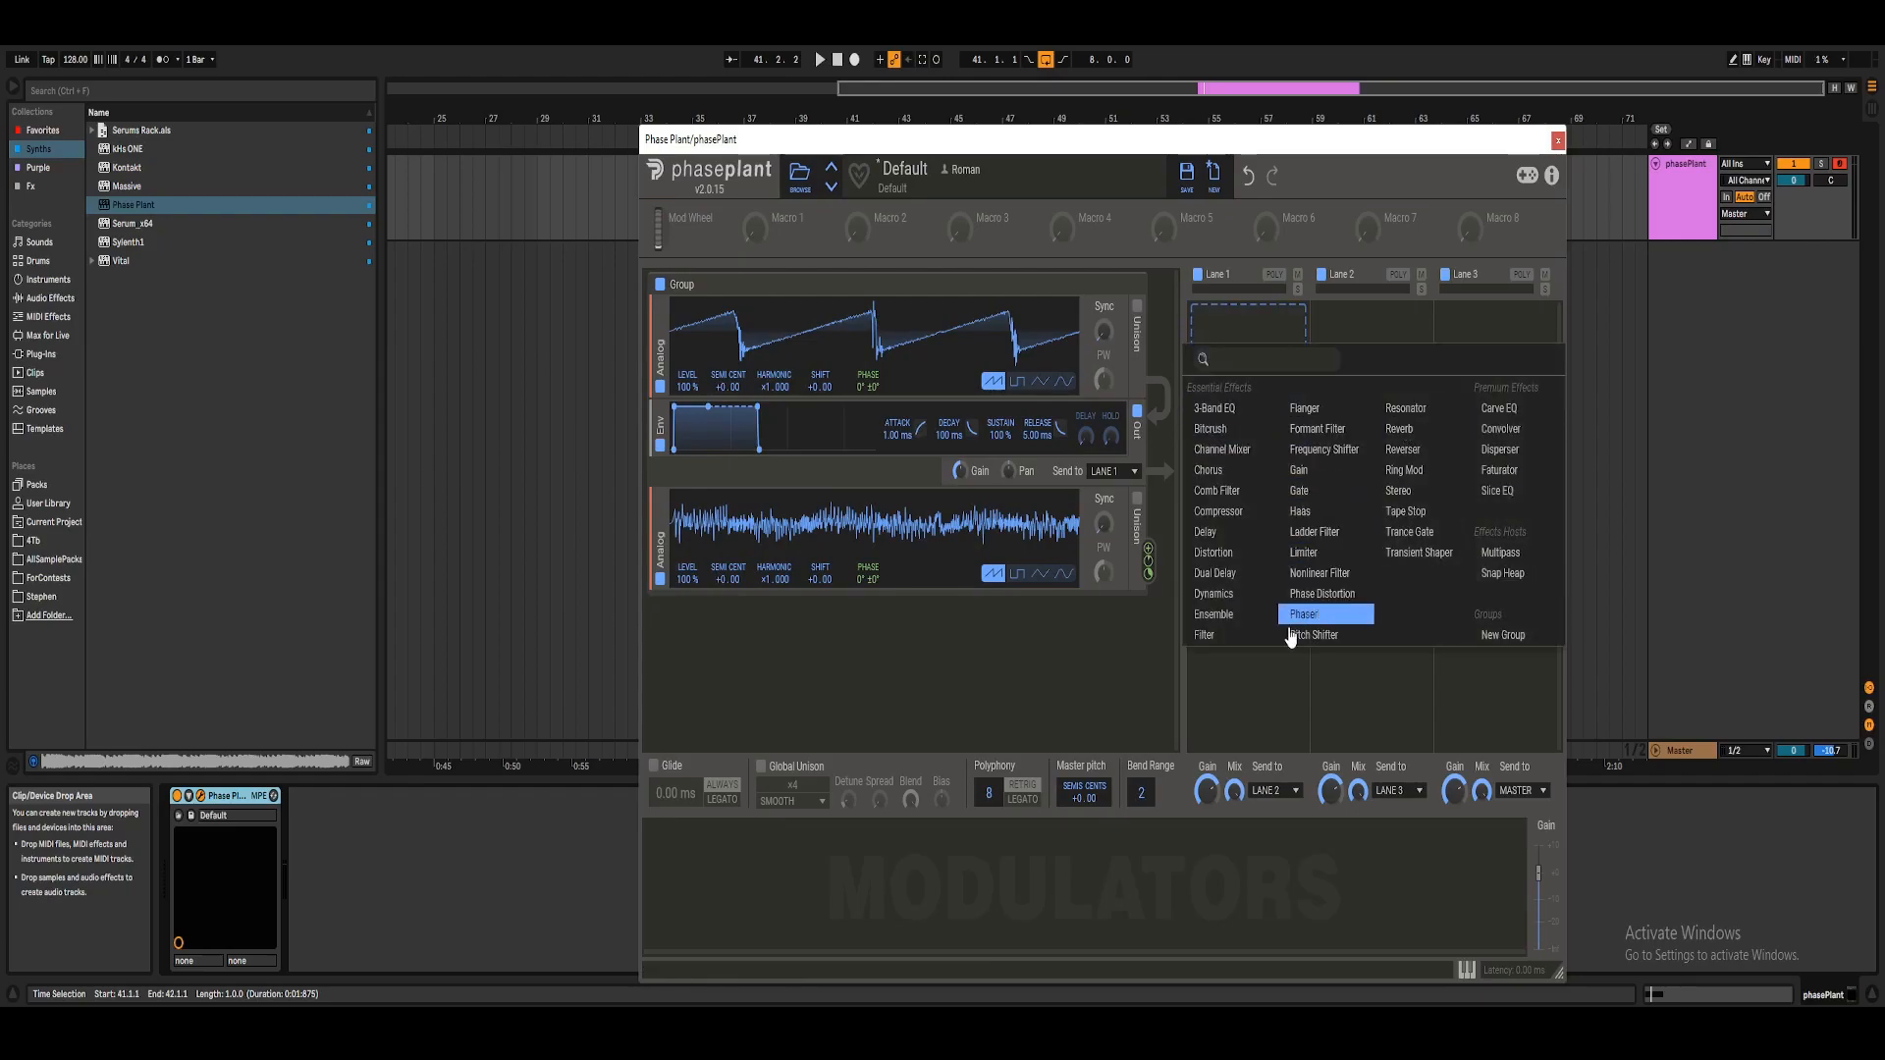
click(1204, 634)
click(1235, 414)
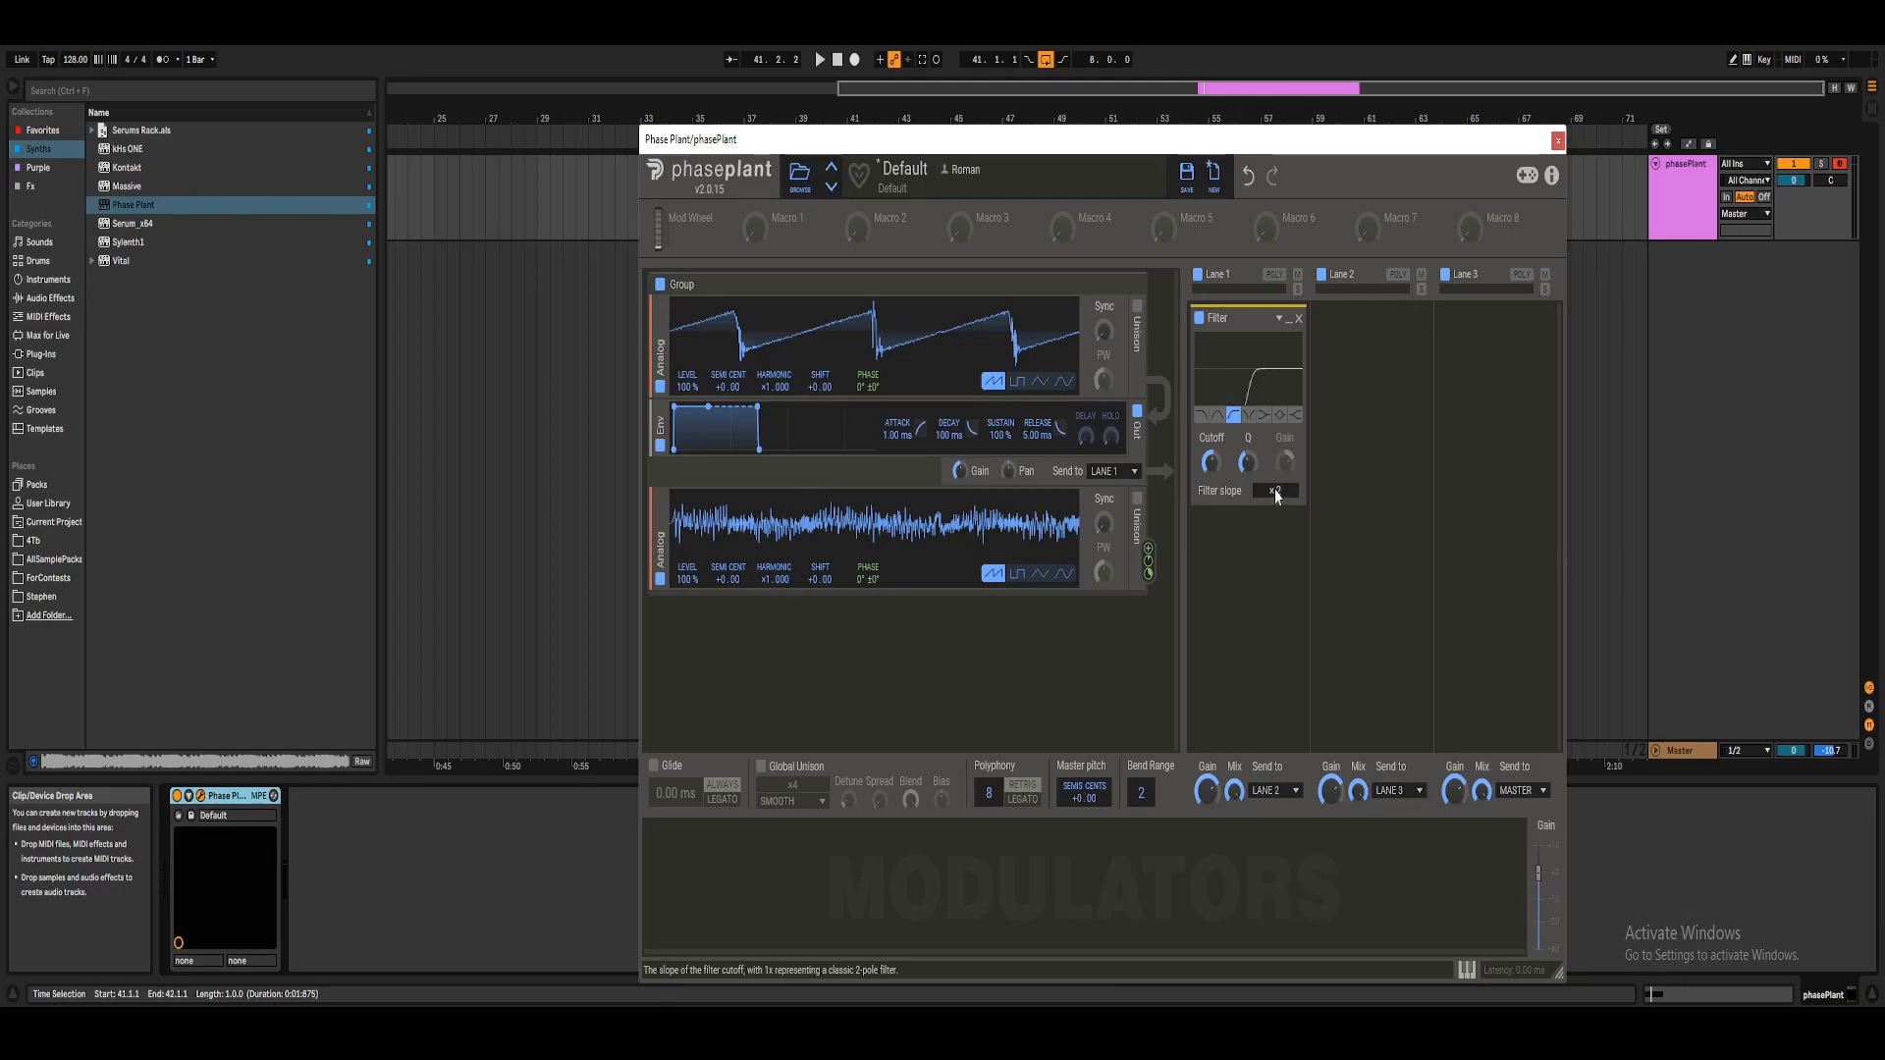
drag(1248, 463, 1212, 467)
key(space)
key(space)
key(space)
key(space)
Collapse the Filter and add a Disperser below it in Lane 1.
click(1217, 531)
click(1243, 324)
click(1289, 327)
click(1247, 356)
click(1499, 491)
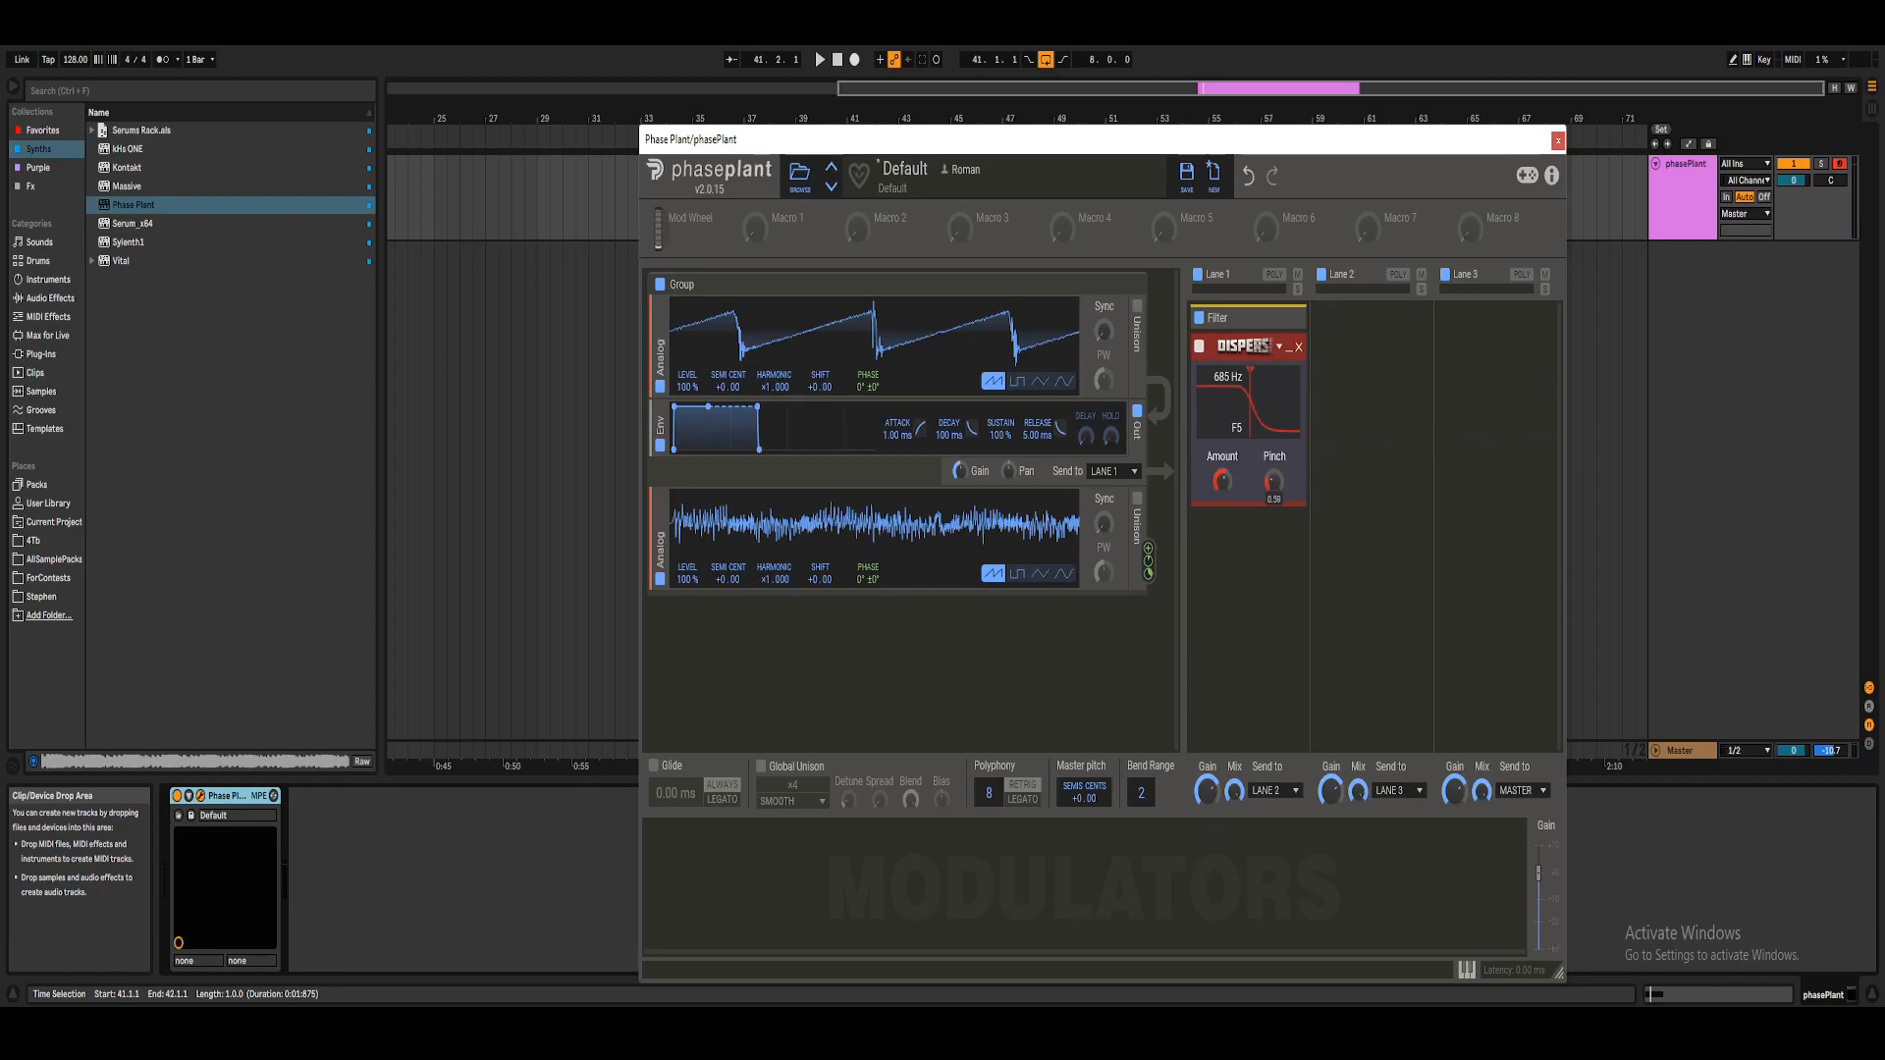
Tune the Disperser's frequency to about 2.58 kHz while the note plays.
click(1273, 429)
key(space)
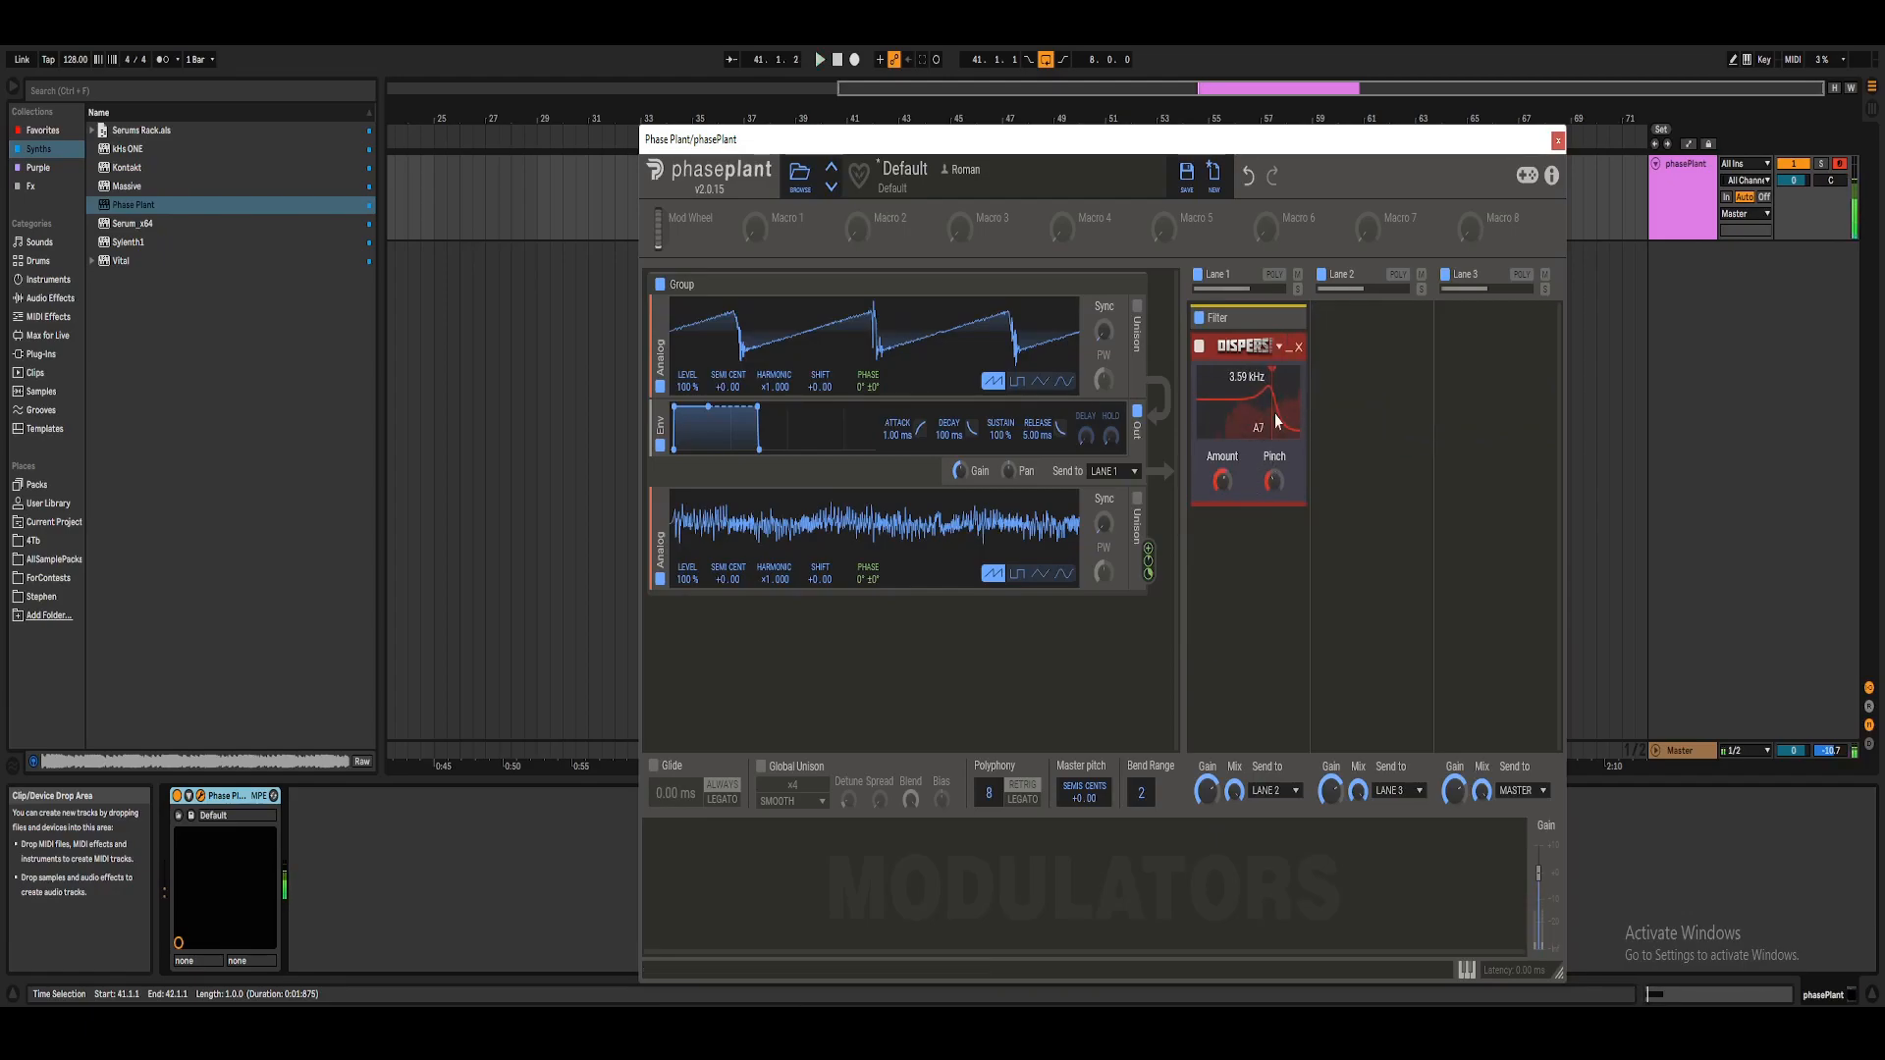
drag(1268, 422, 1270, 424)
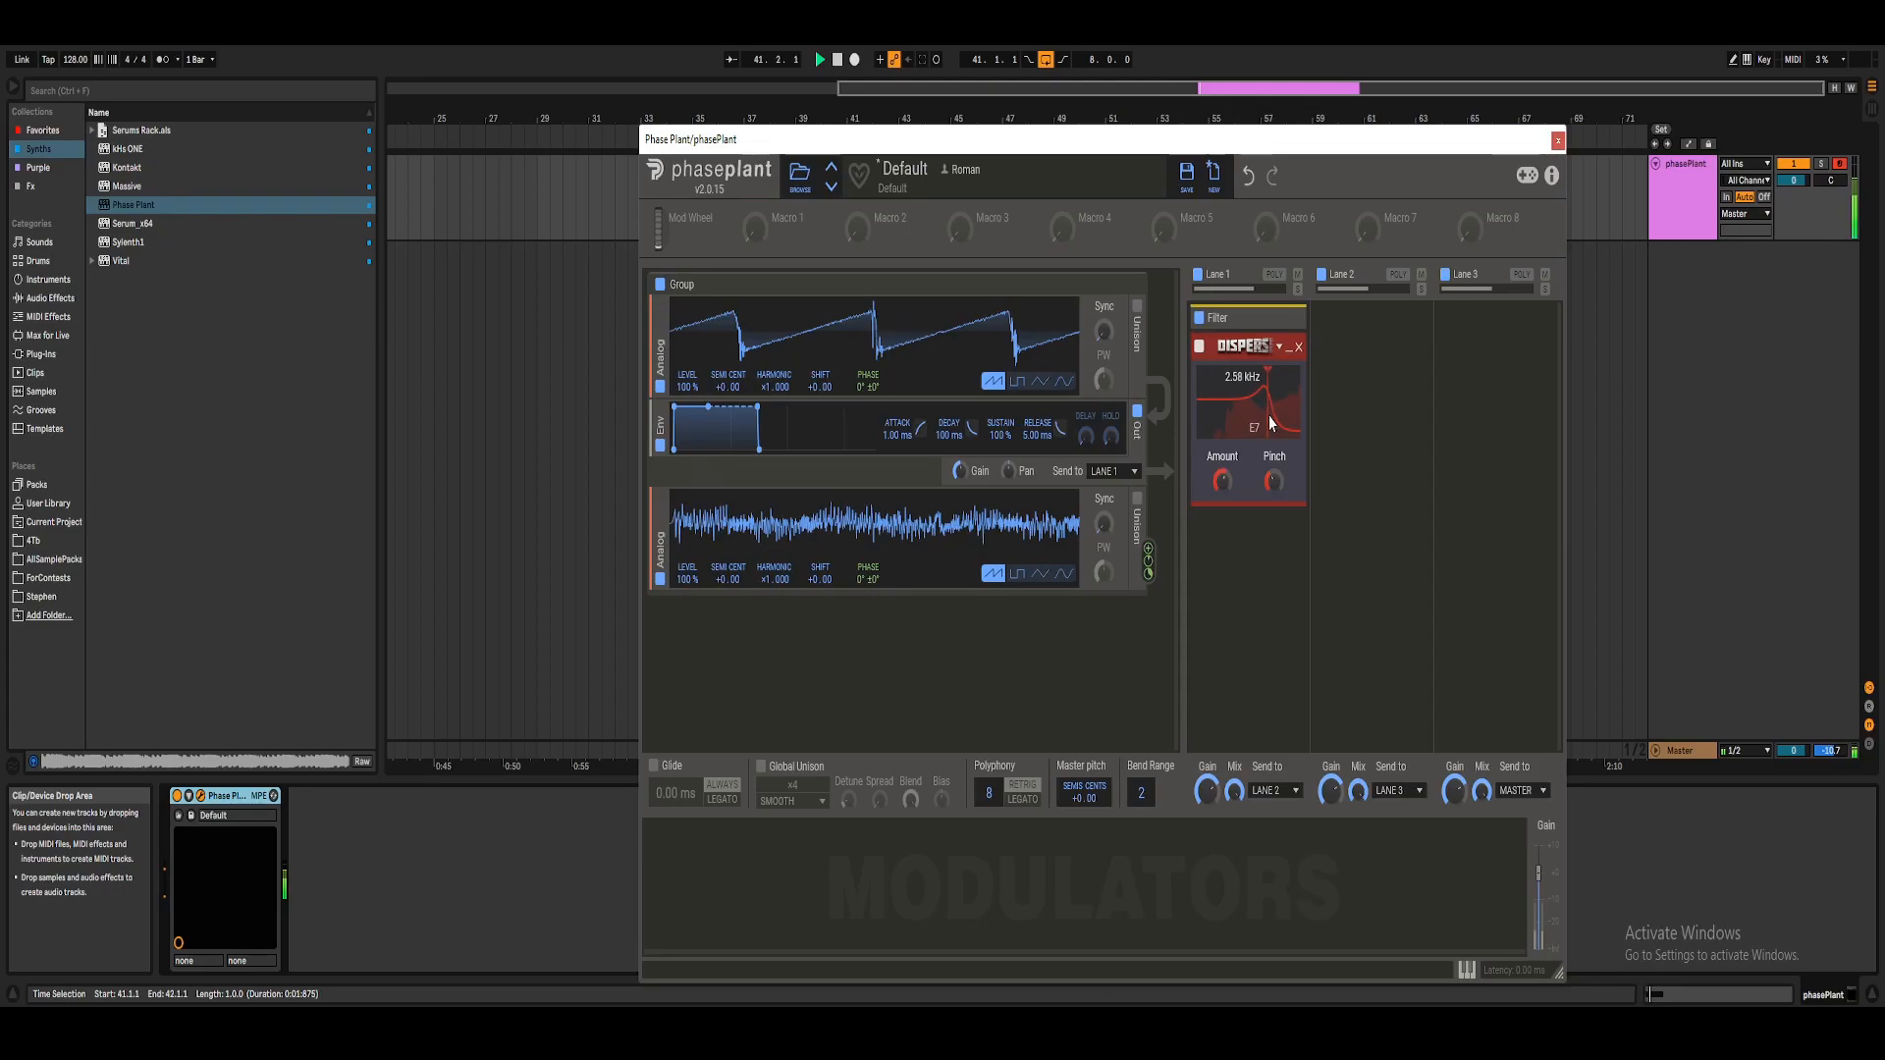
Collapse the Disperser, add a Faturator below it in Lane 1, adjust its Drive and audition the sound.
click(1290, 353)
click(1271, 381)
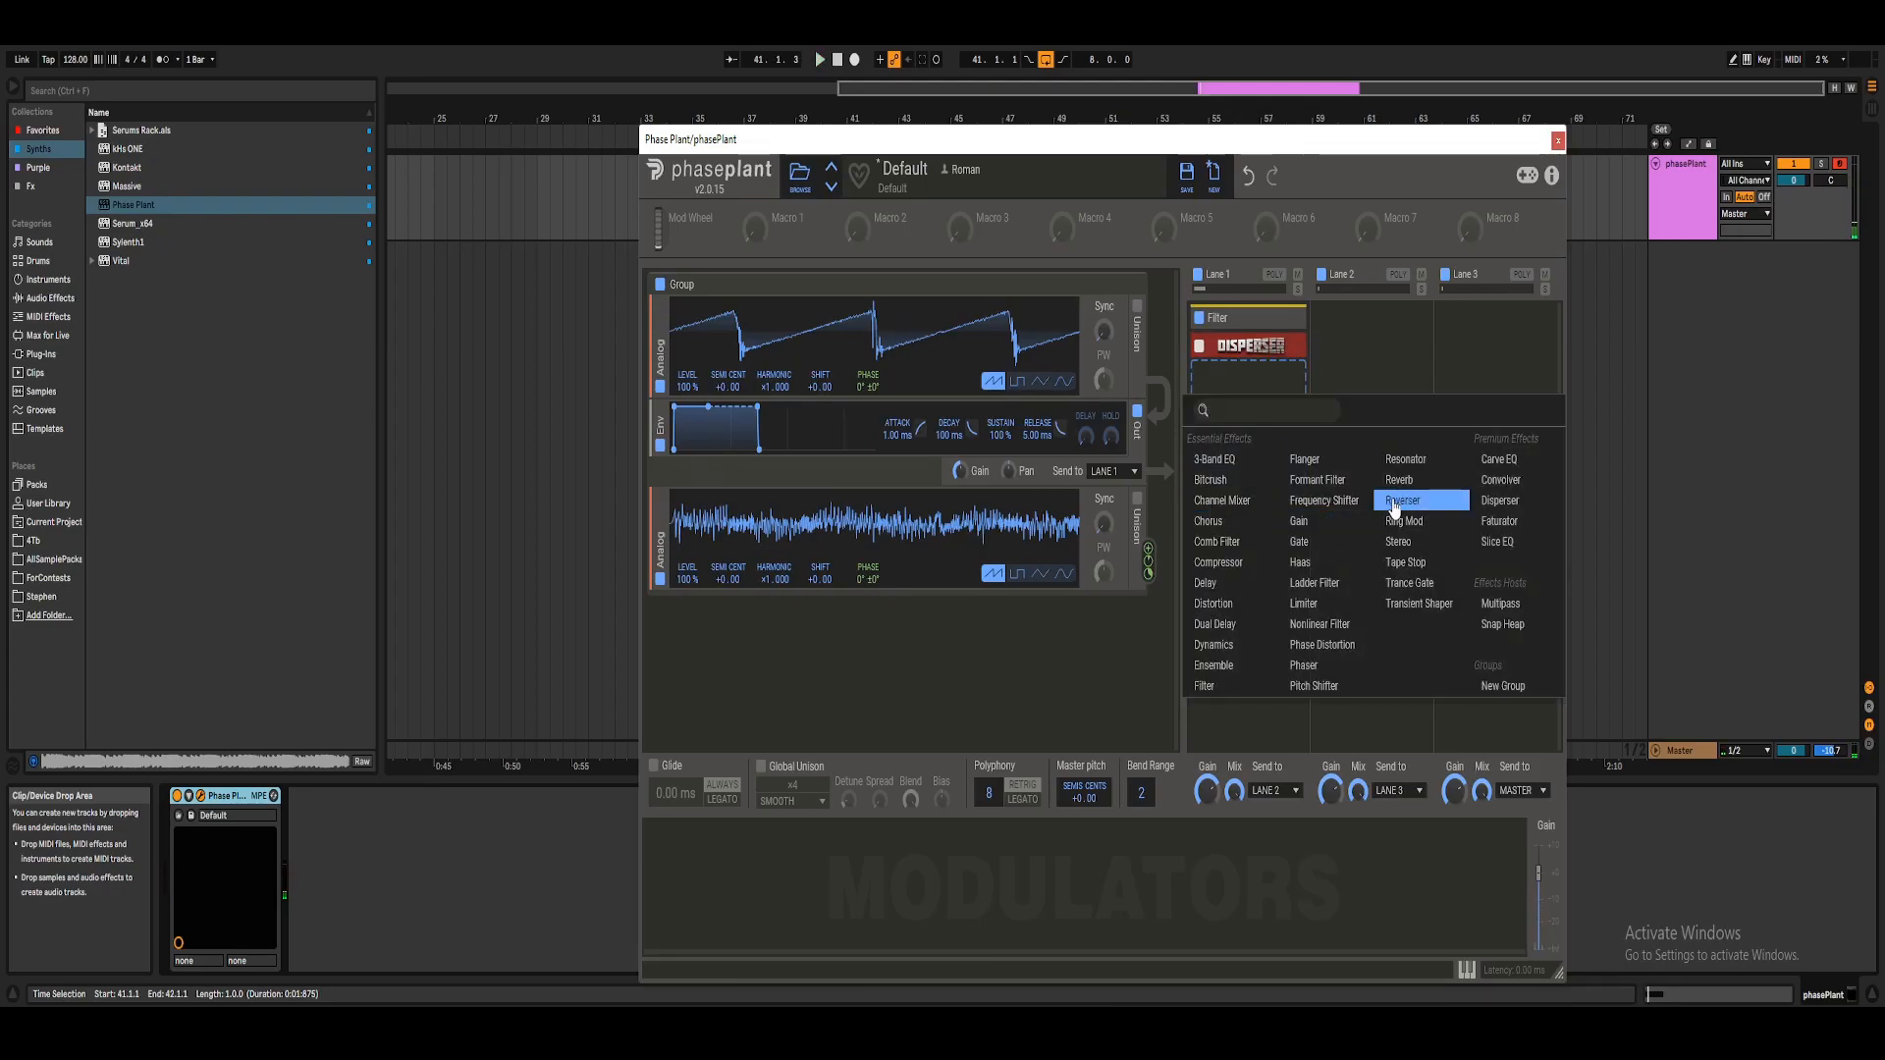
click(1503, 521)
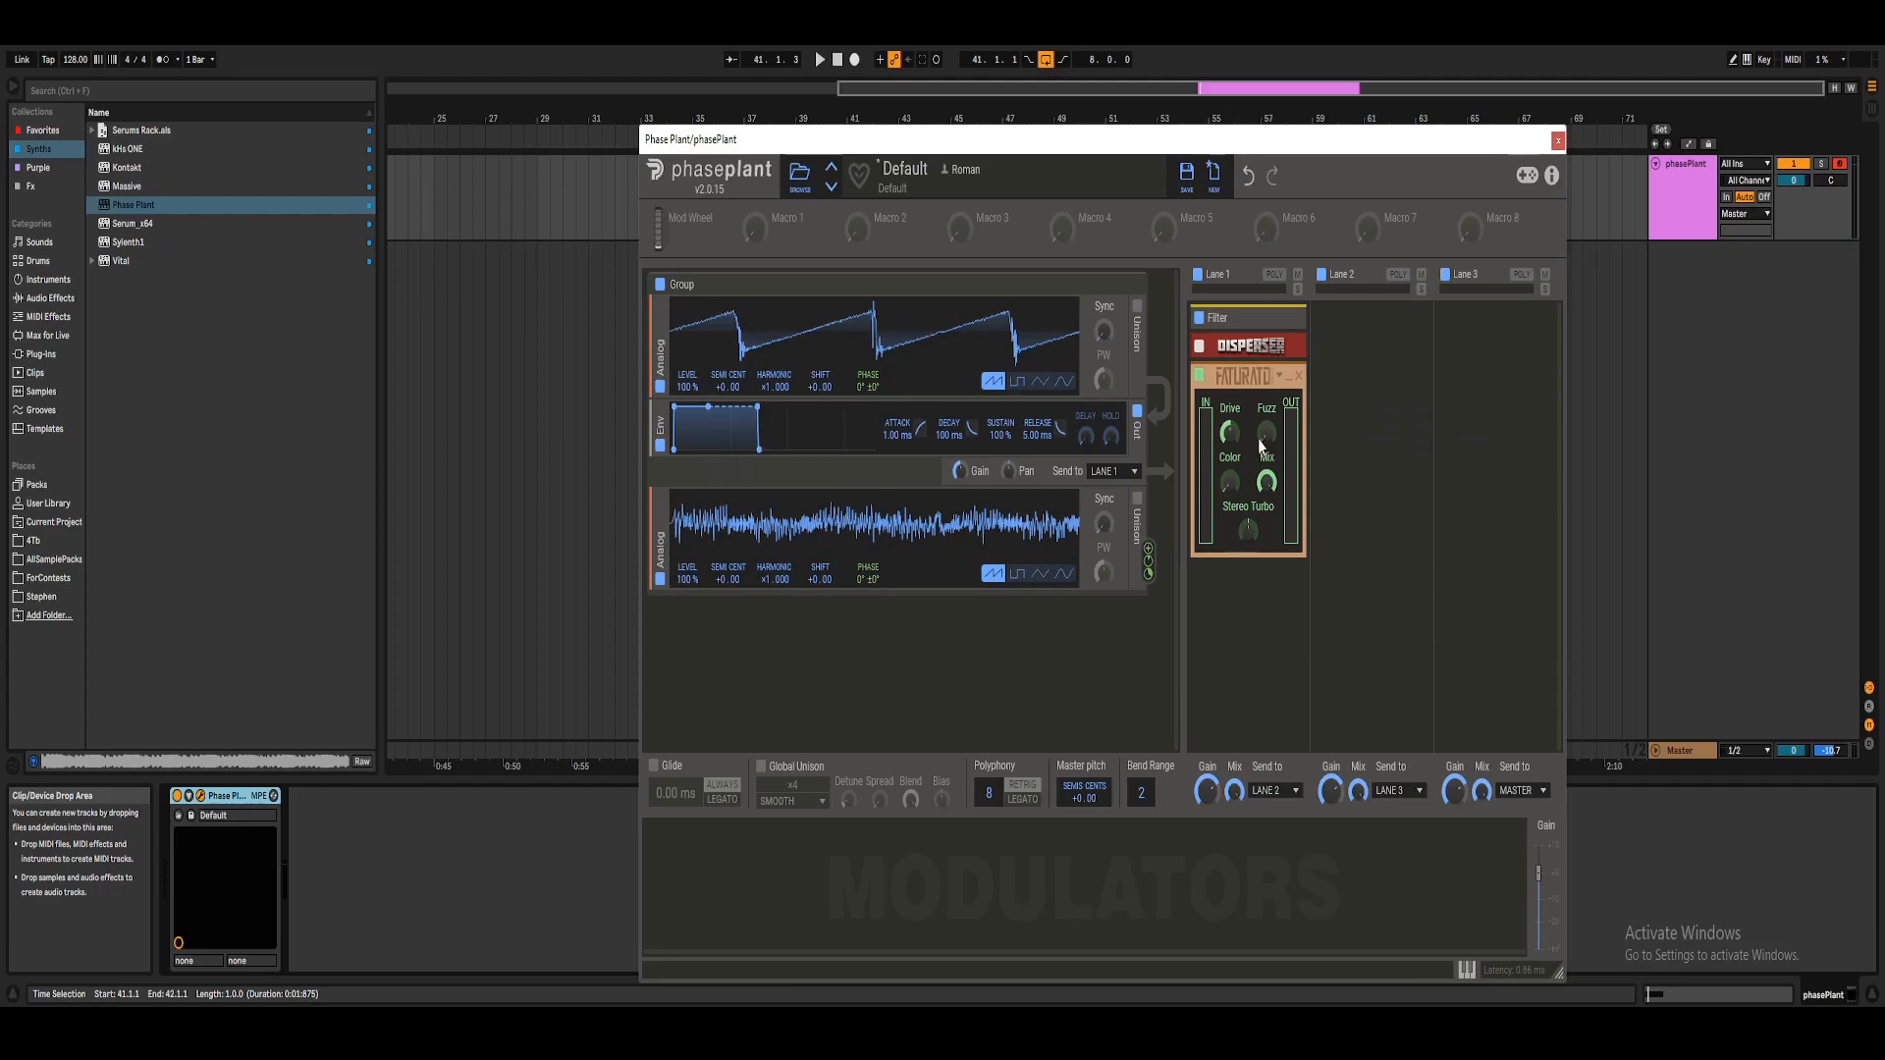
drag(1229, 436, 1230, 428)
key(space)
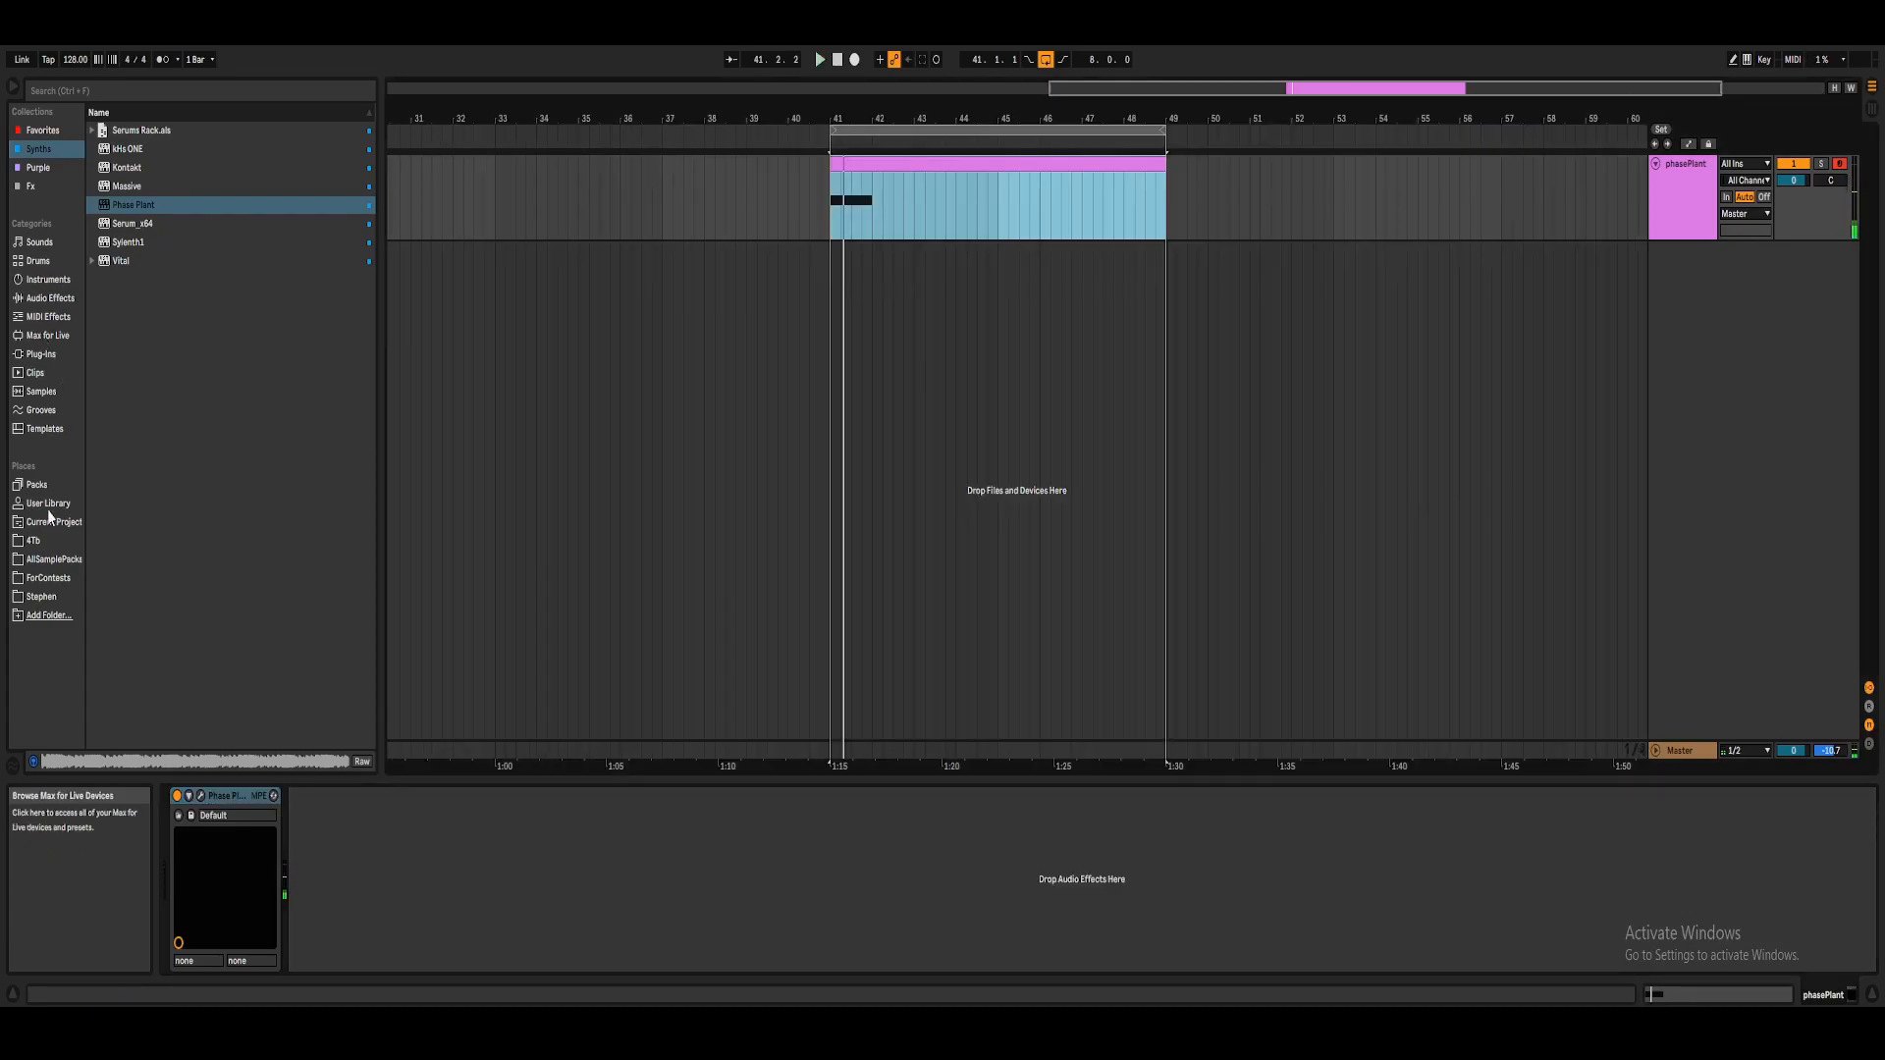
Find kHs ONE 3 melody.mid in the browser's Midi folder and place it on the phasePlant track at bar 41.
click(41, 541)
click(115, 86)
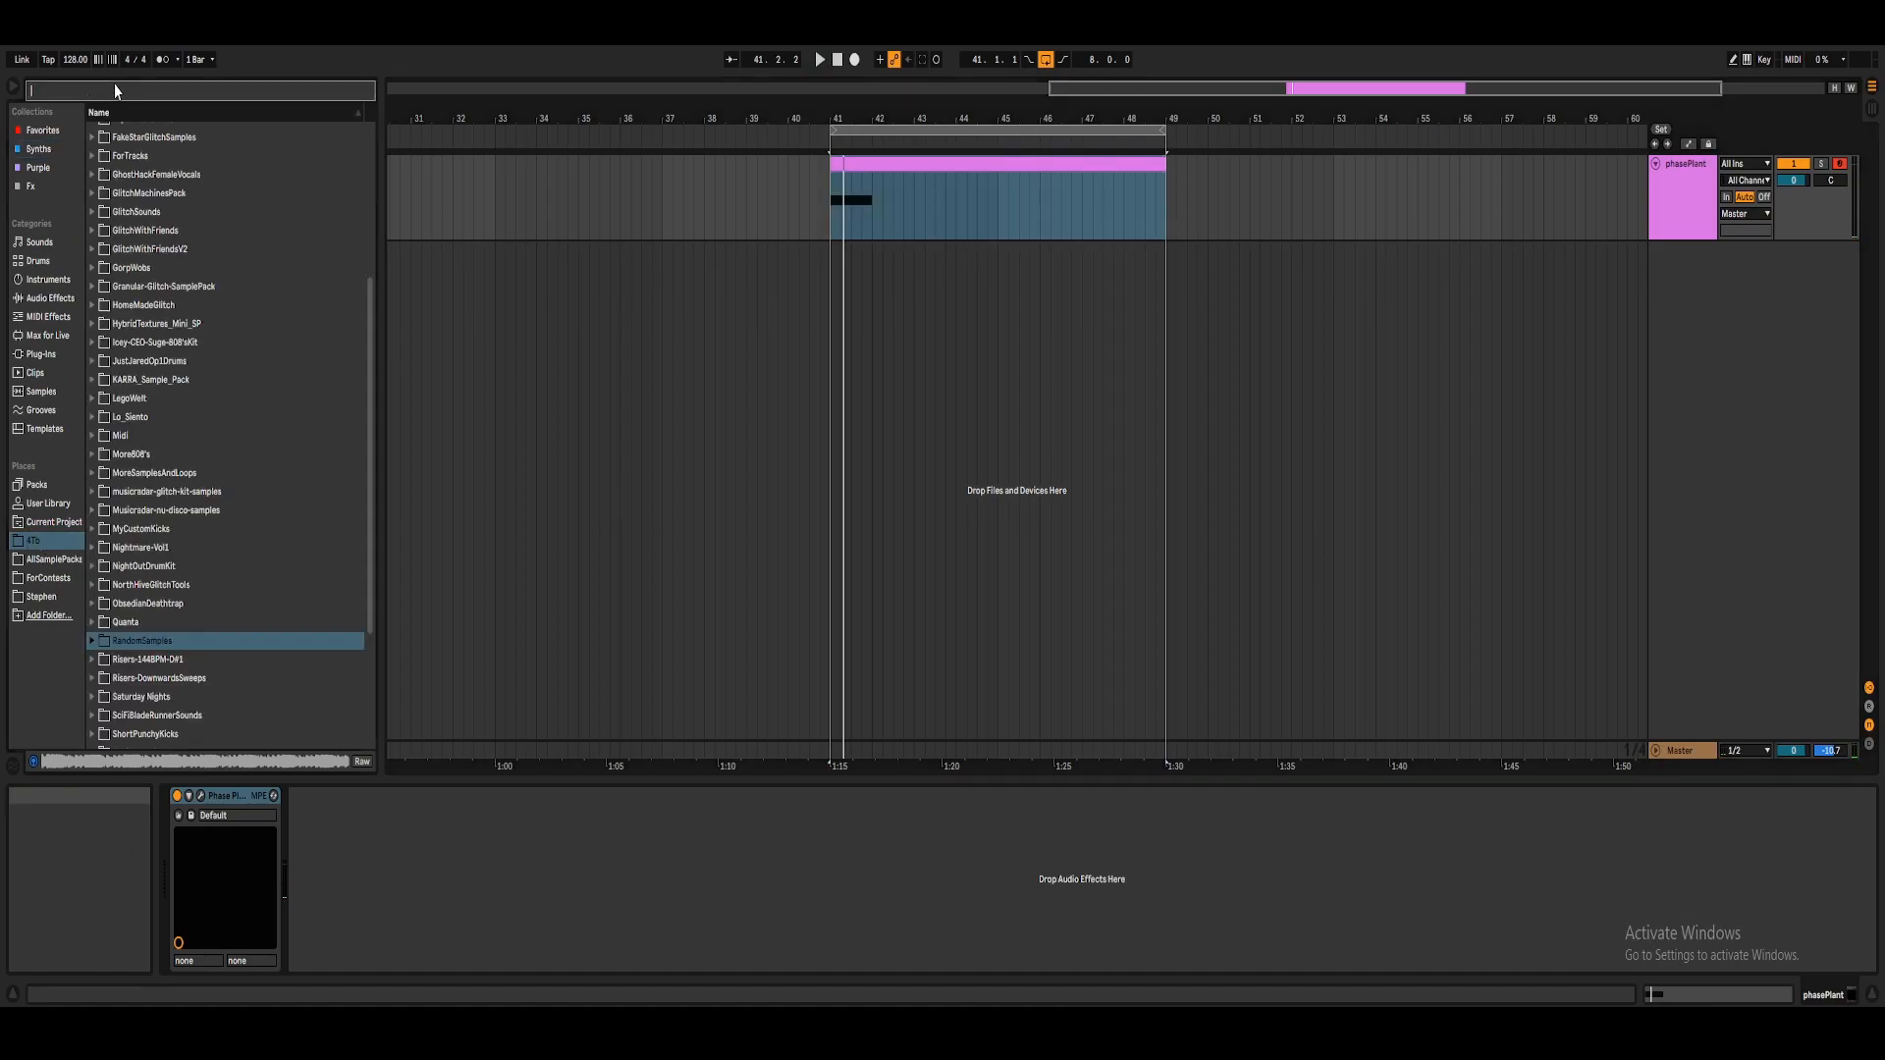
text(midi)
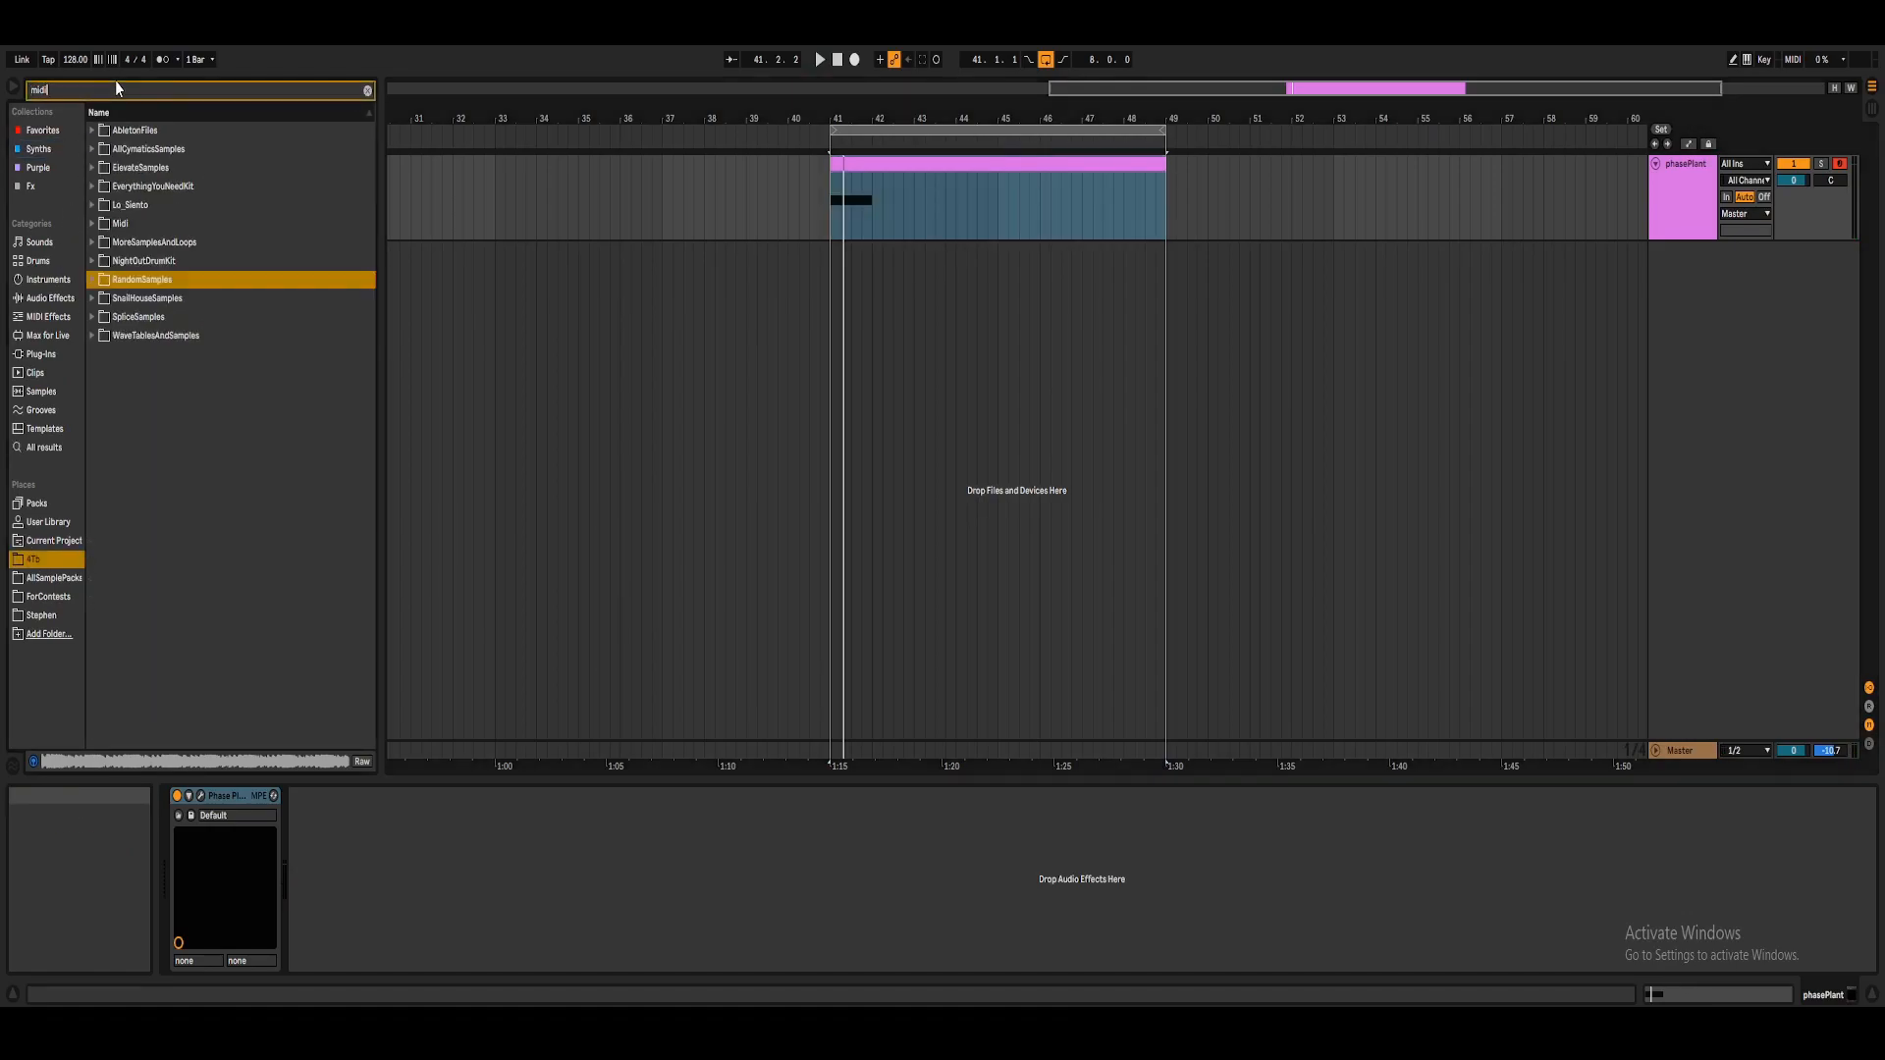
click(92, 225)
drag(160, 555, 833, 235)
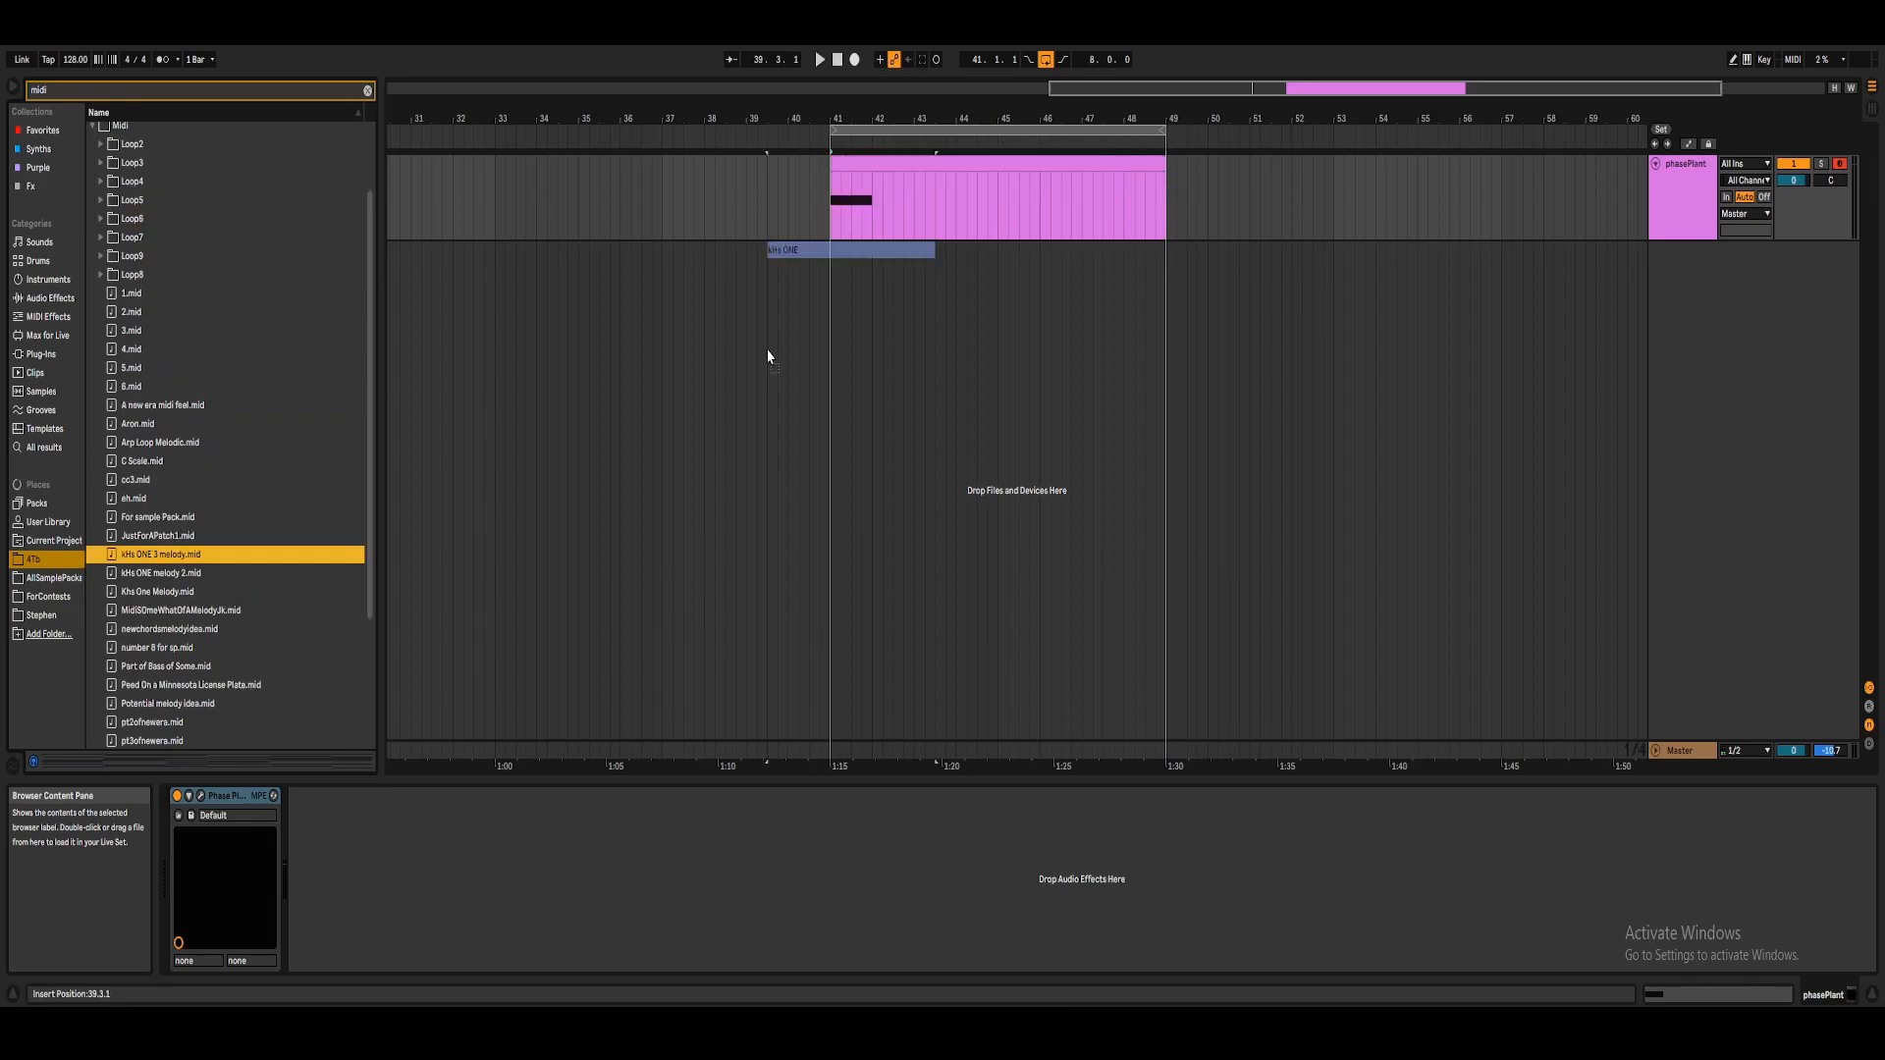
drag(847, 120, 846, 196)
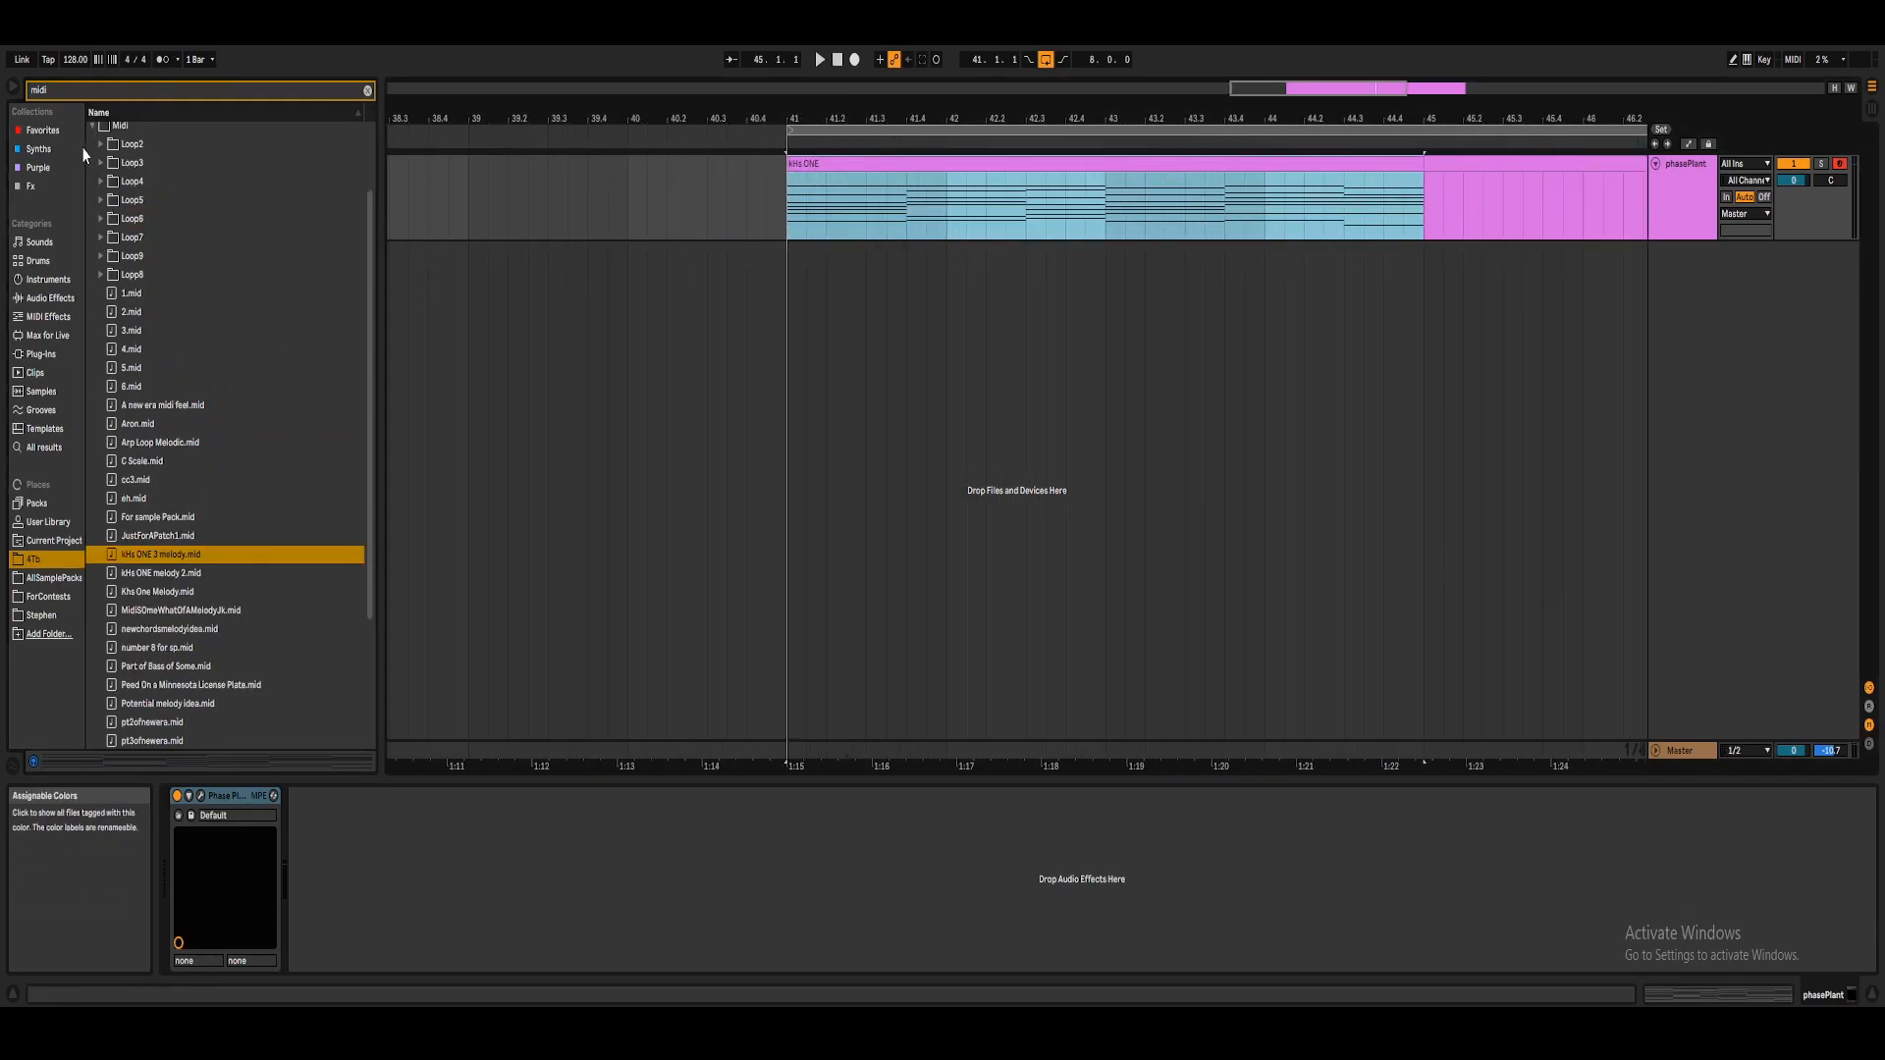
click(88, 125)
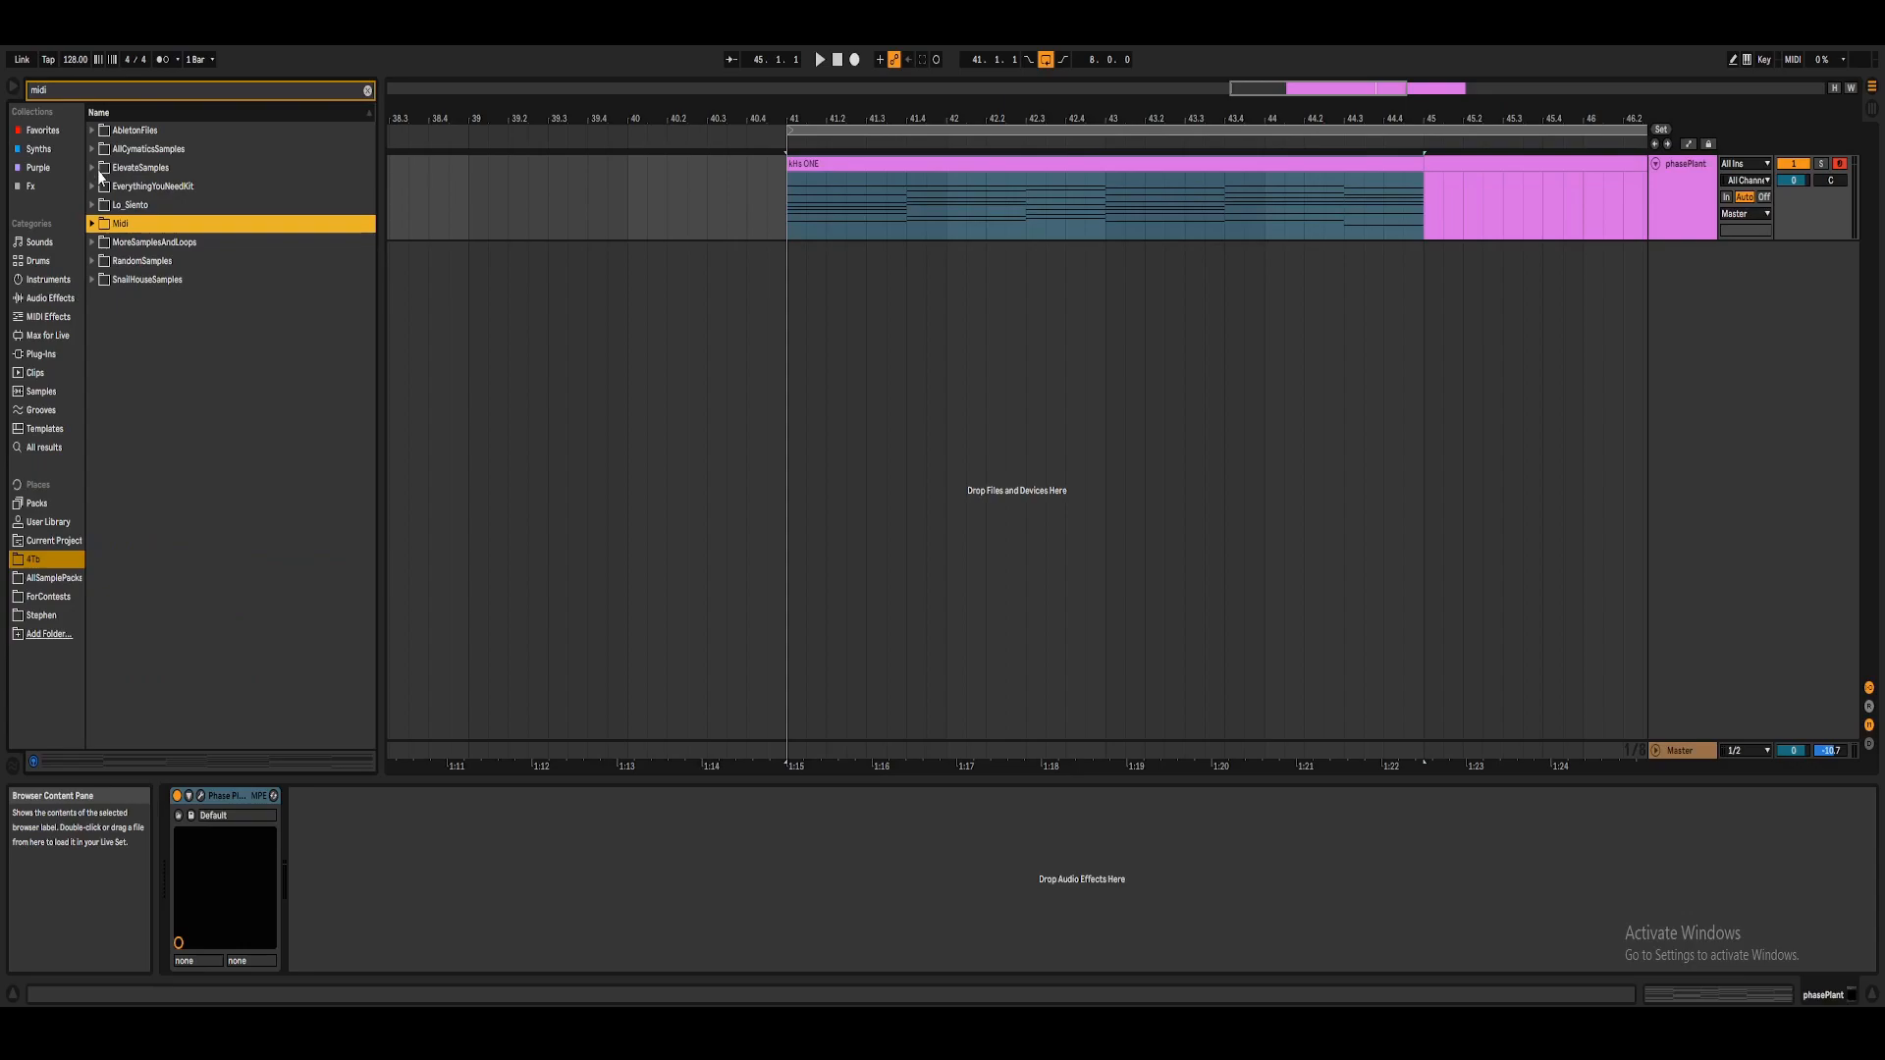
click(365, 92)
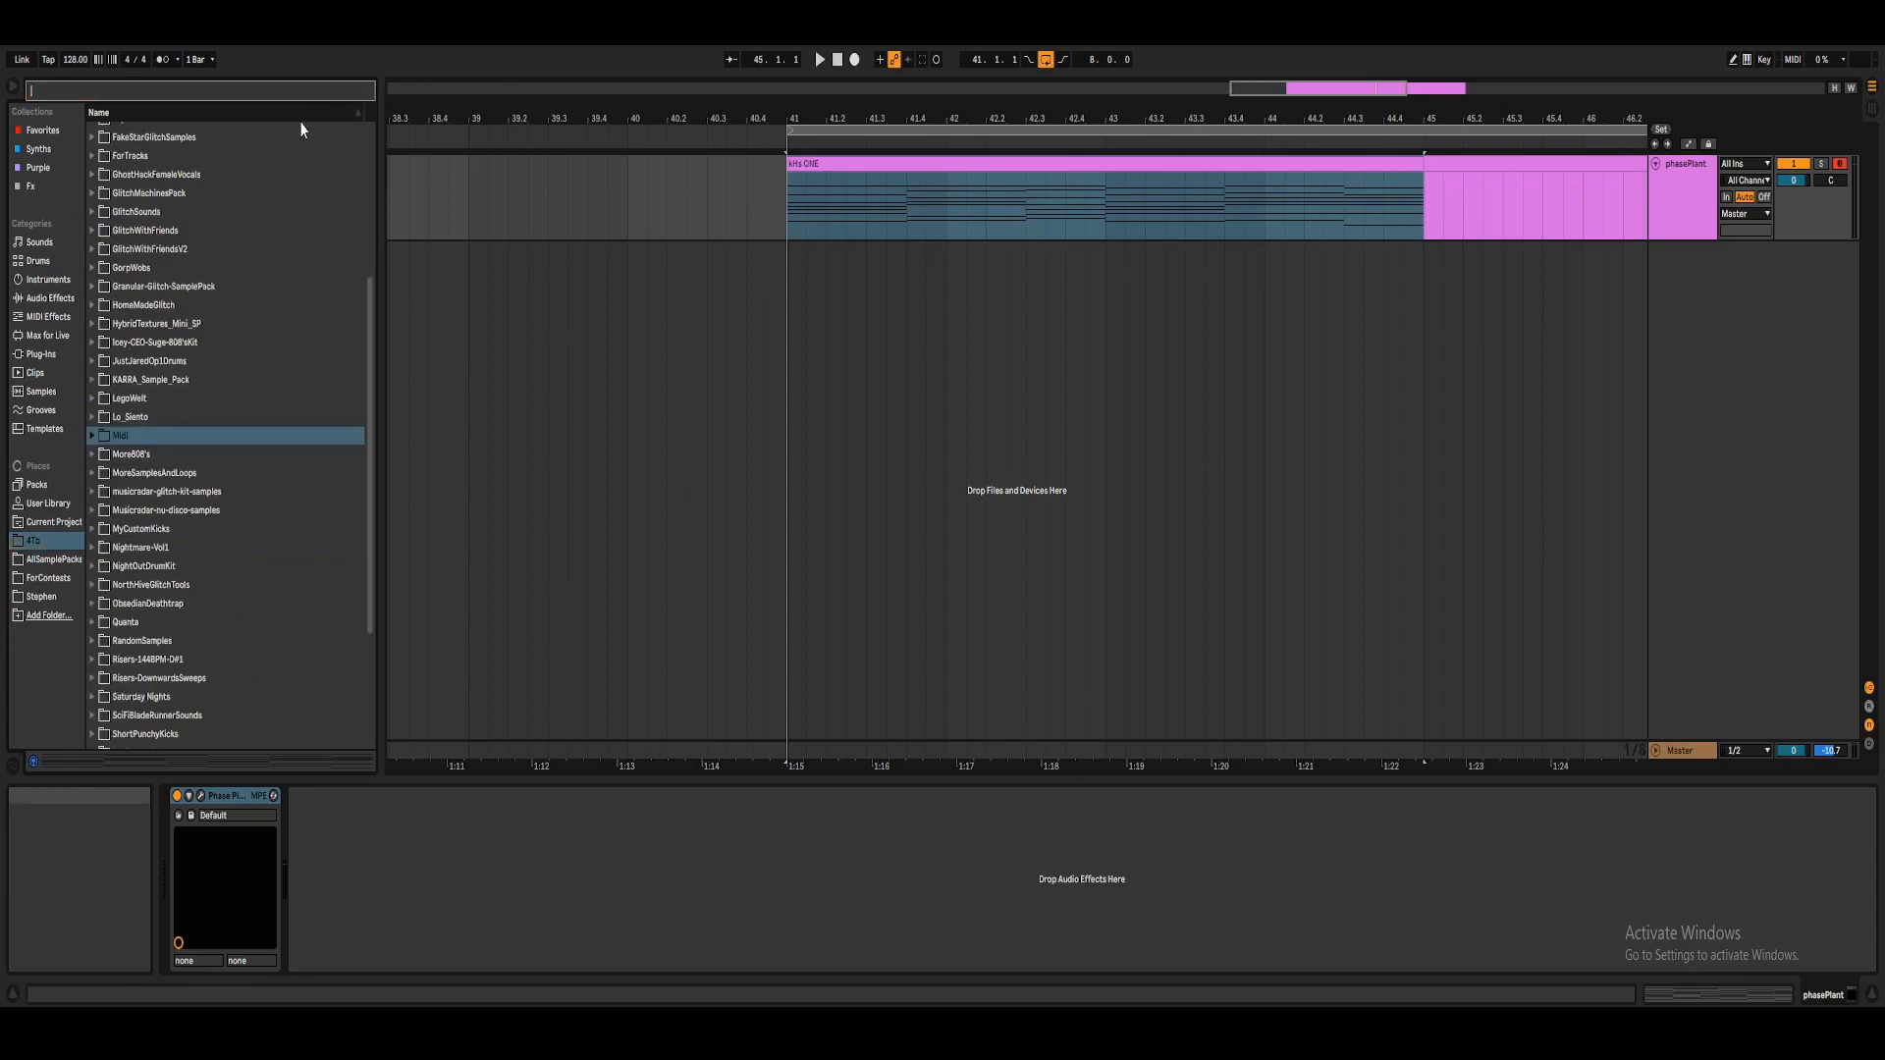
Add an Arpeggiator in front of Phase Plant on the track and set its style to Down.
click(49, 353)
click(49, 316)
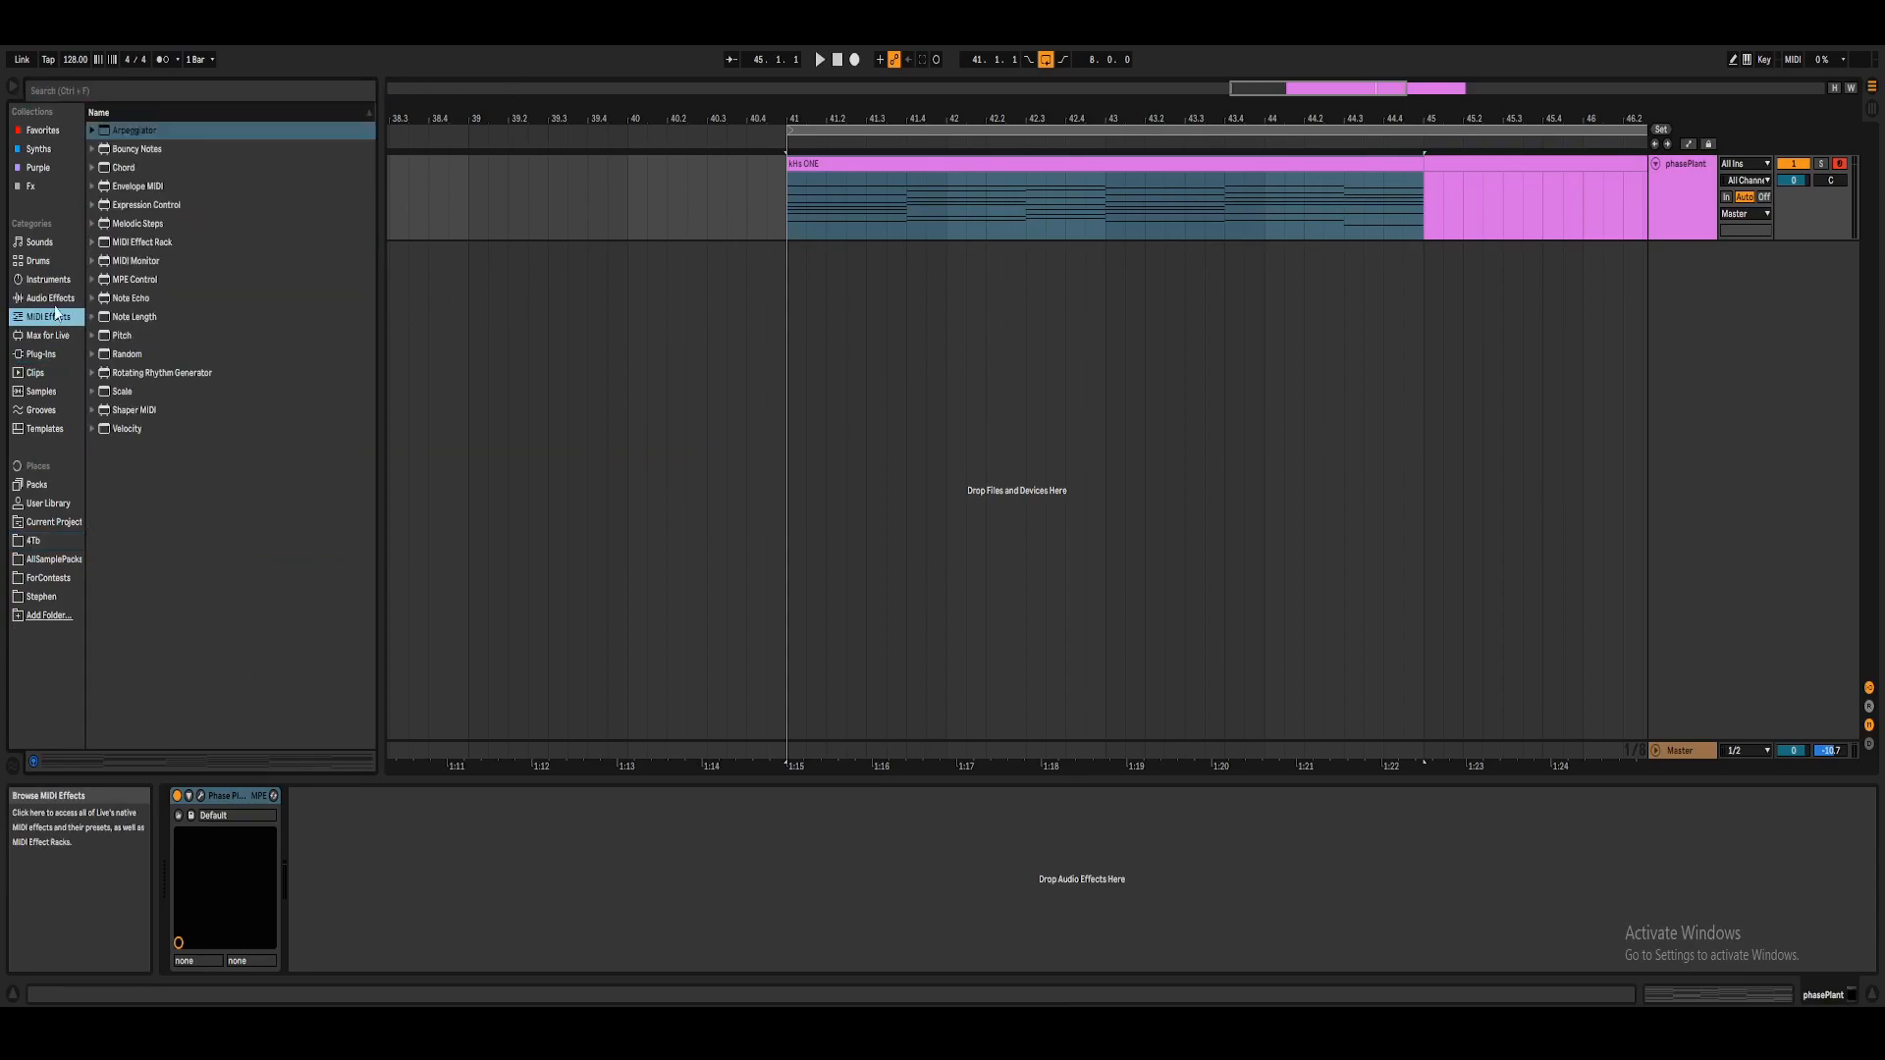
double_click(130, 130)
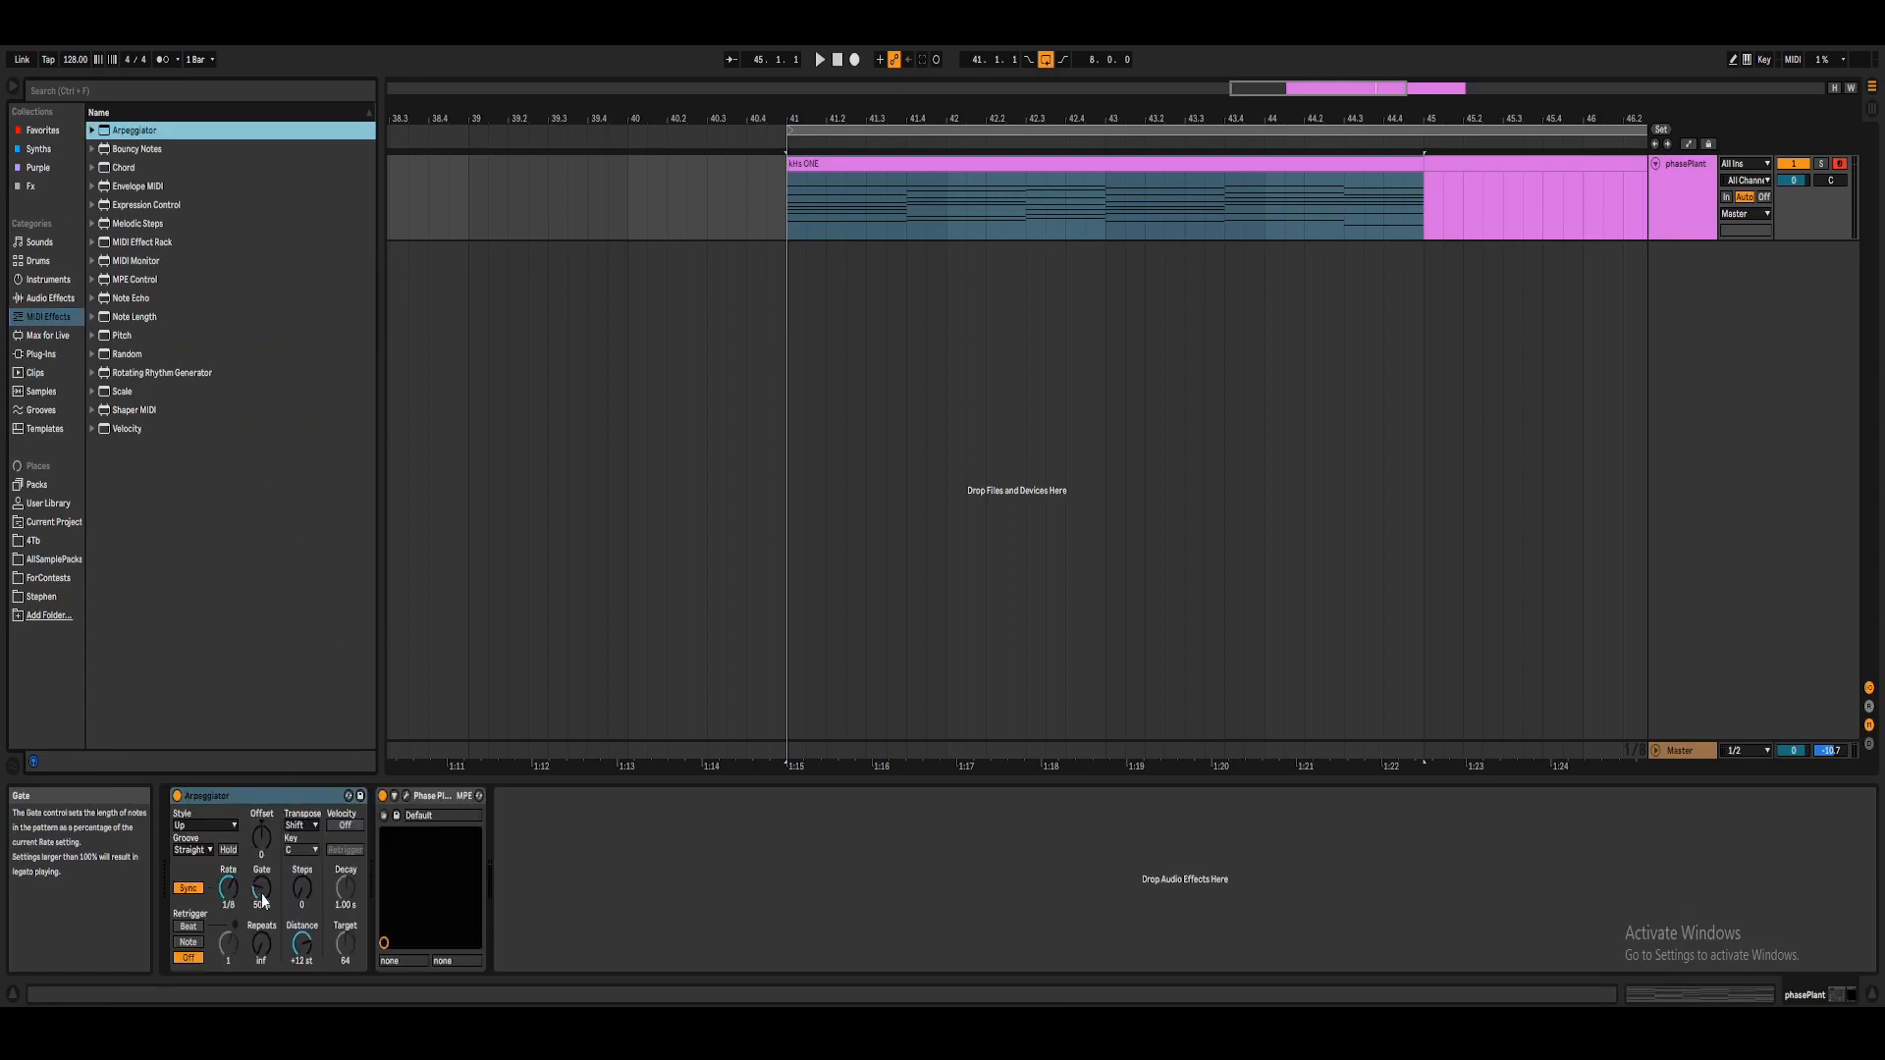
drag(260, 893, 260, 814)
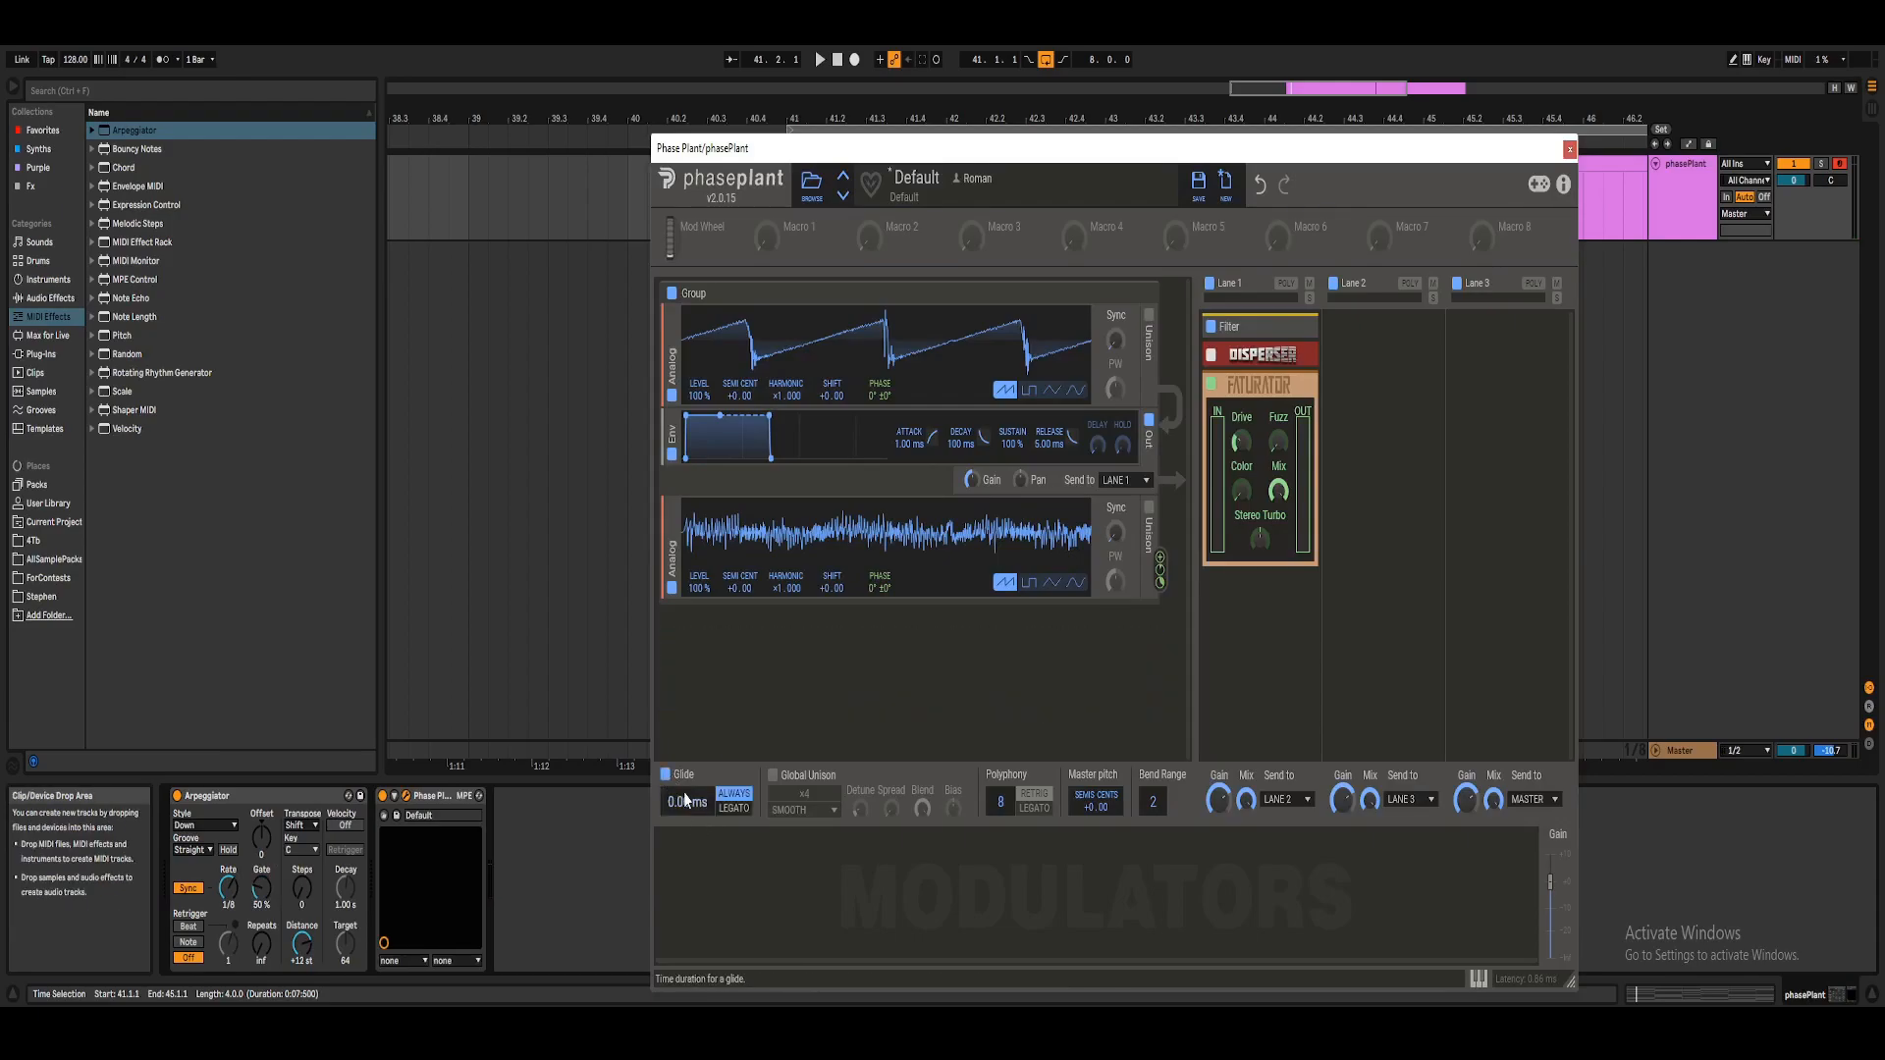
Turn Phase Plant's Glide off and set its polyphony to 1 voice.
click(664, 776)
drag(999, 810, 999, 879)
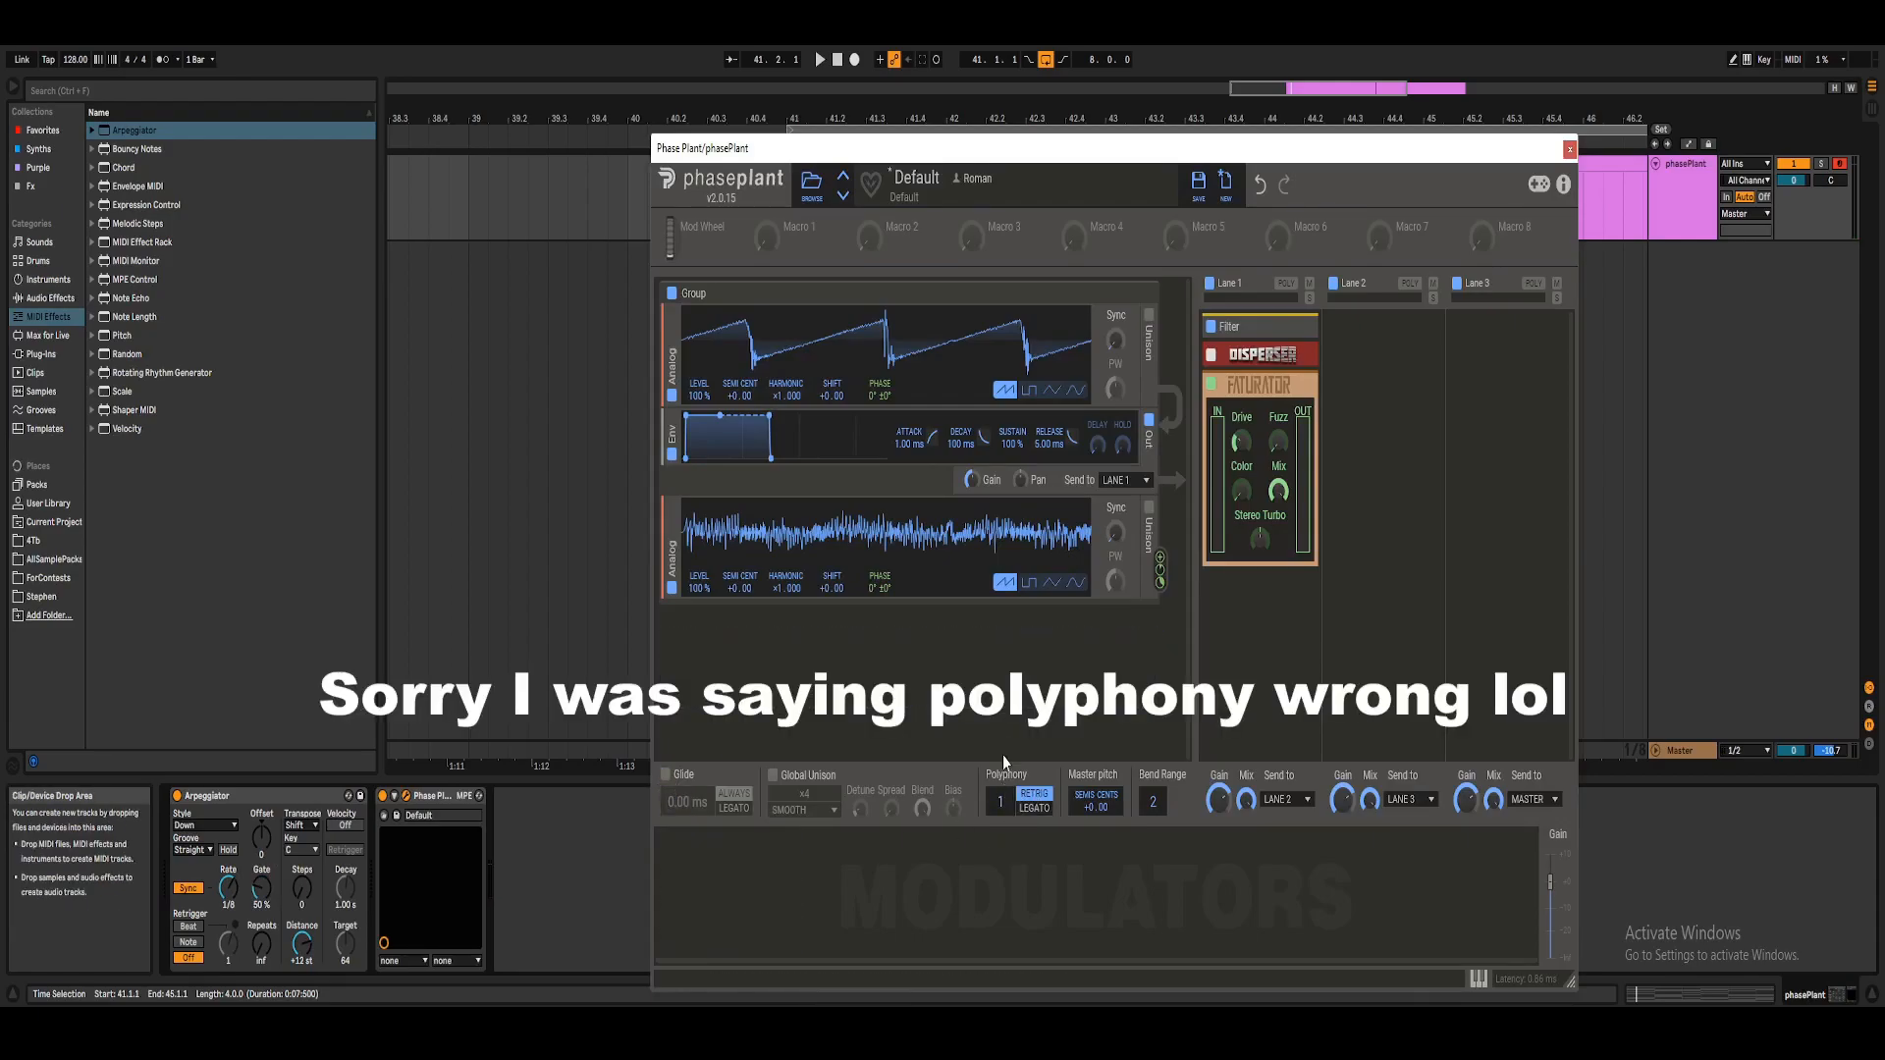
click(1570, 150)
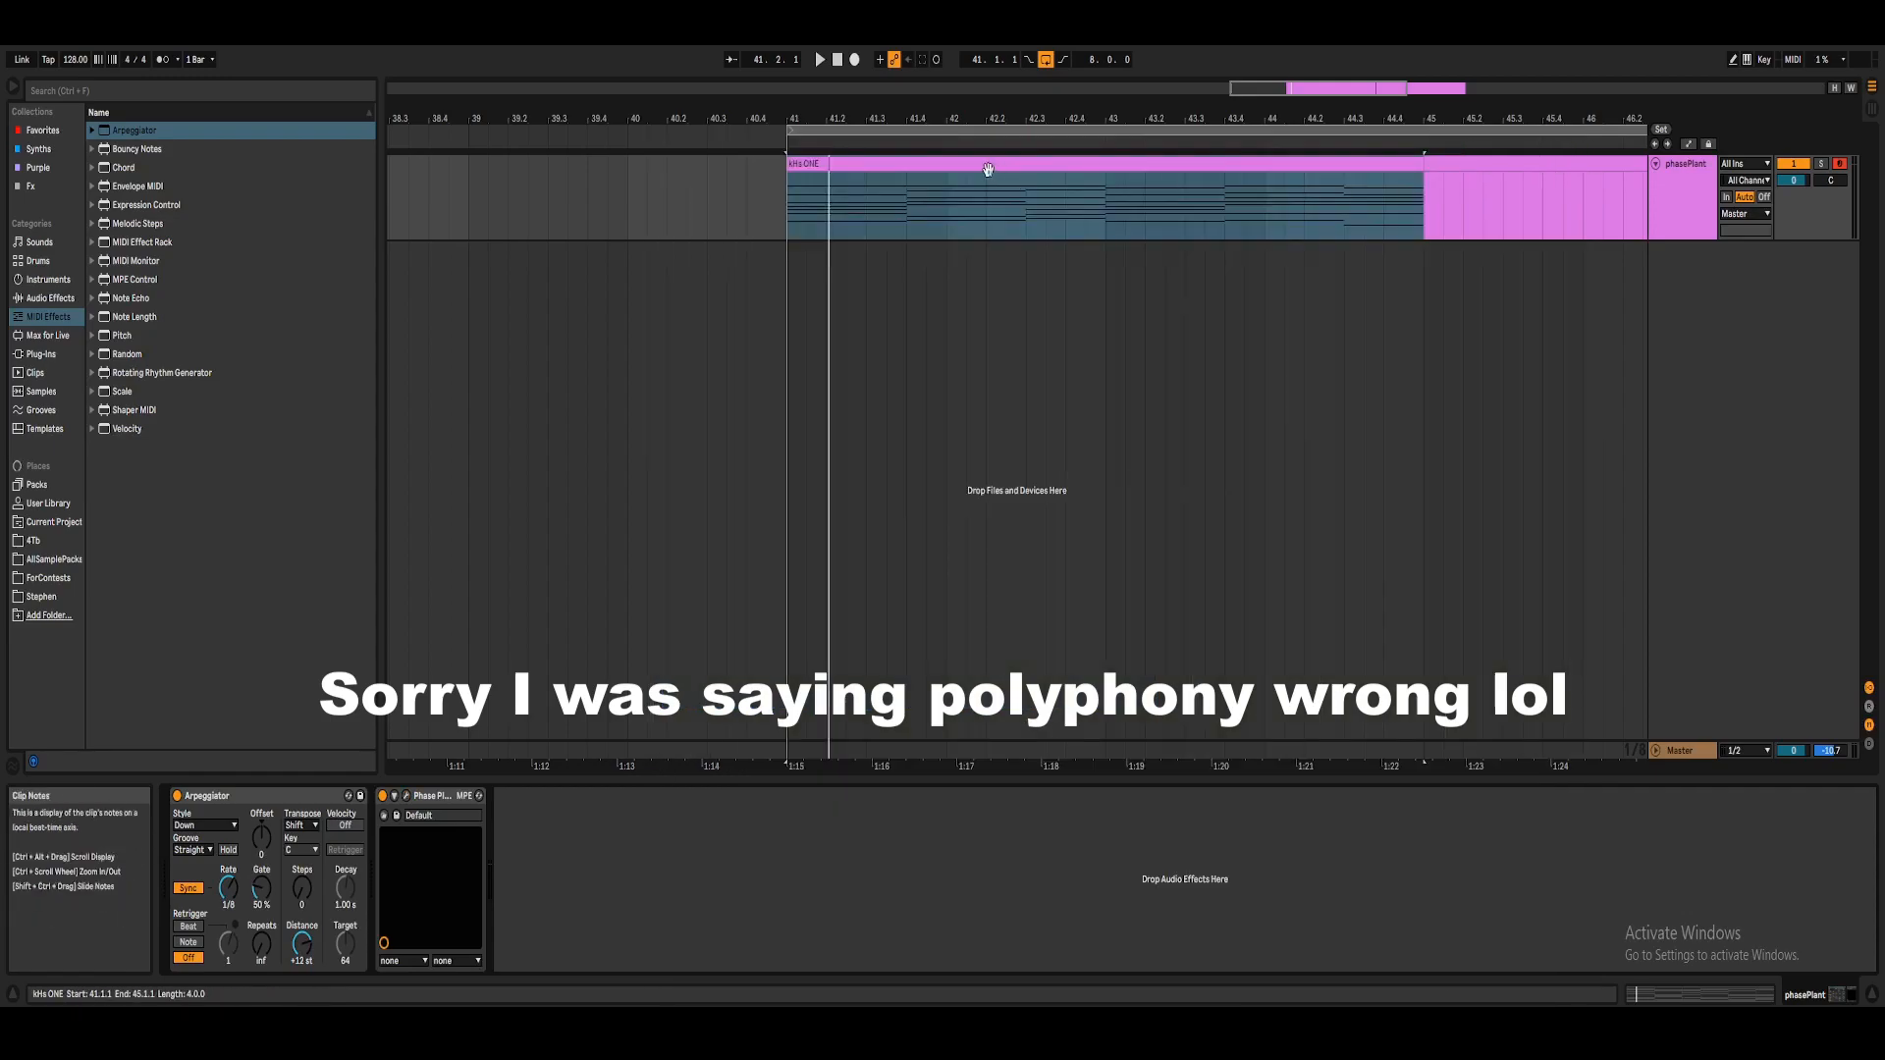
Set the Arpeggiator's Gate to 112 % while the melody clip plays.
key(space)
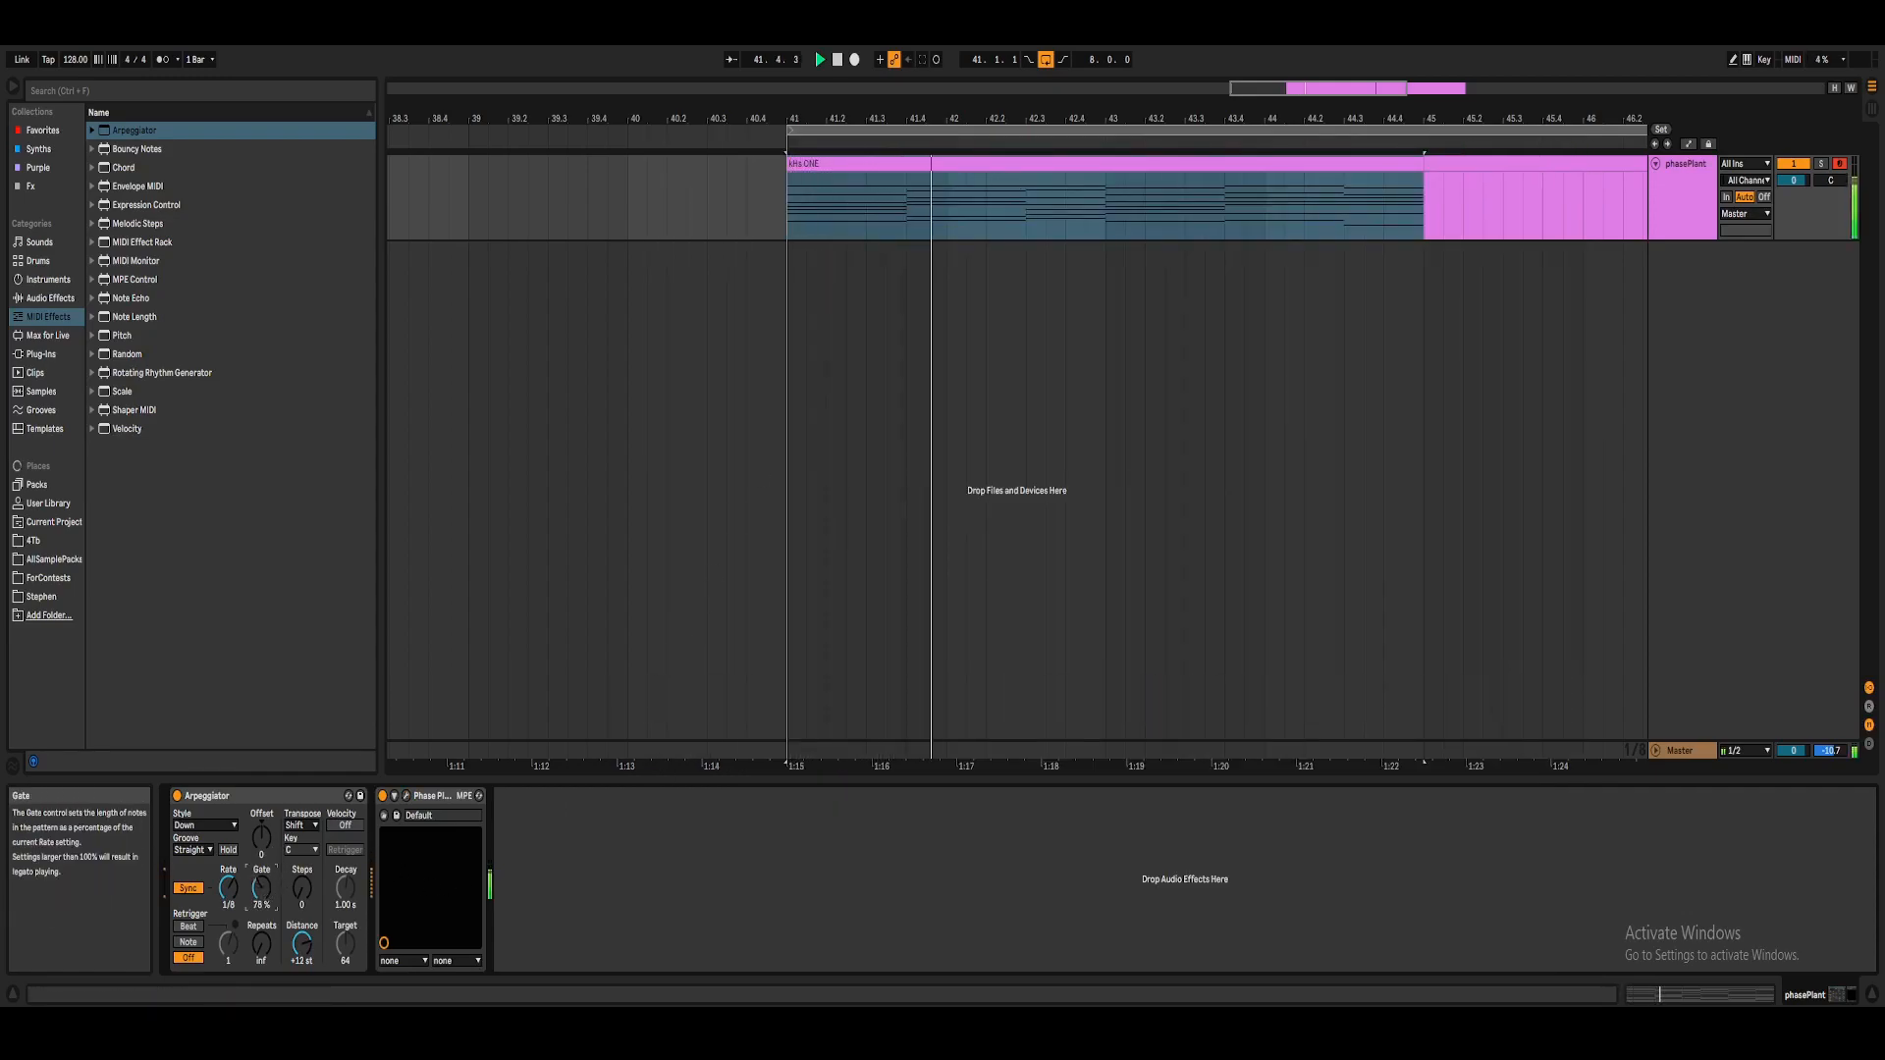
click(406, 797)
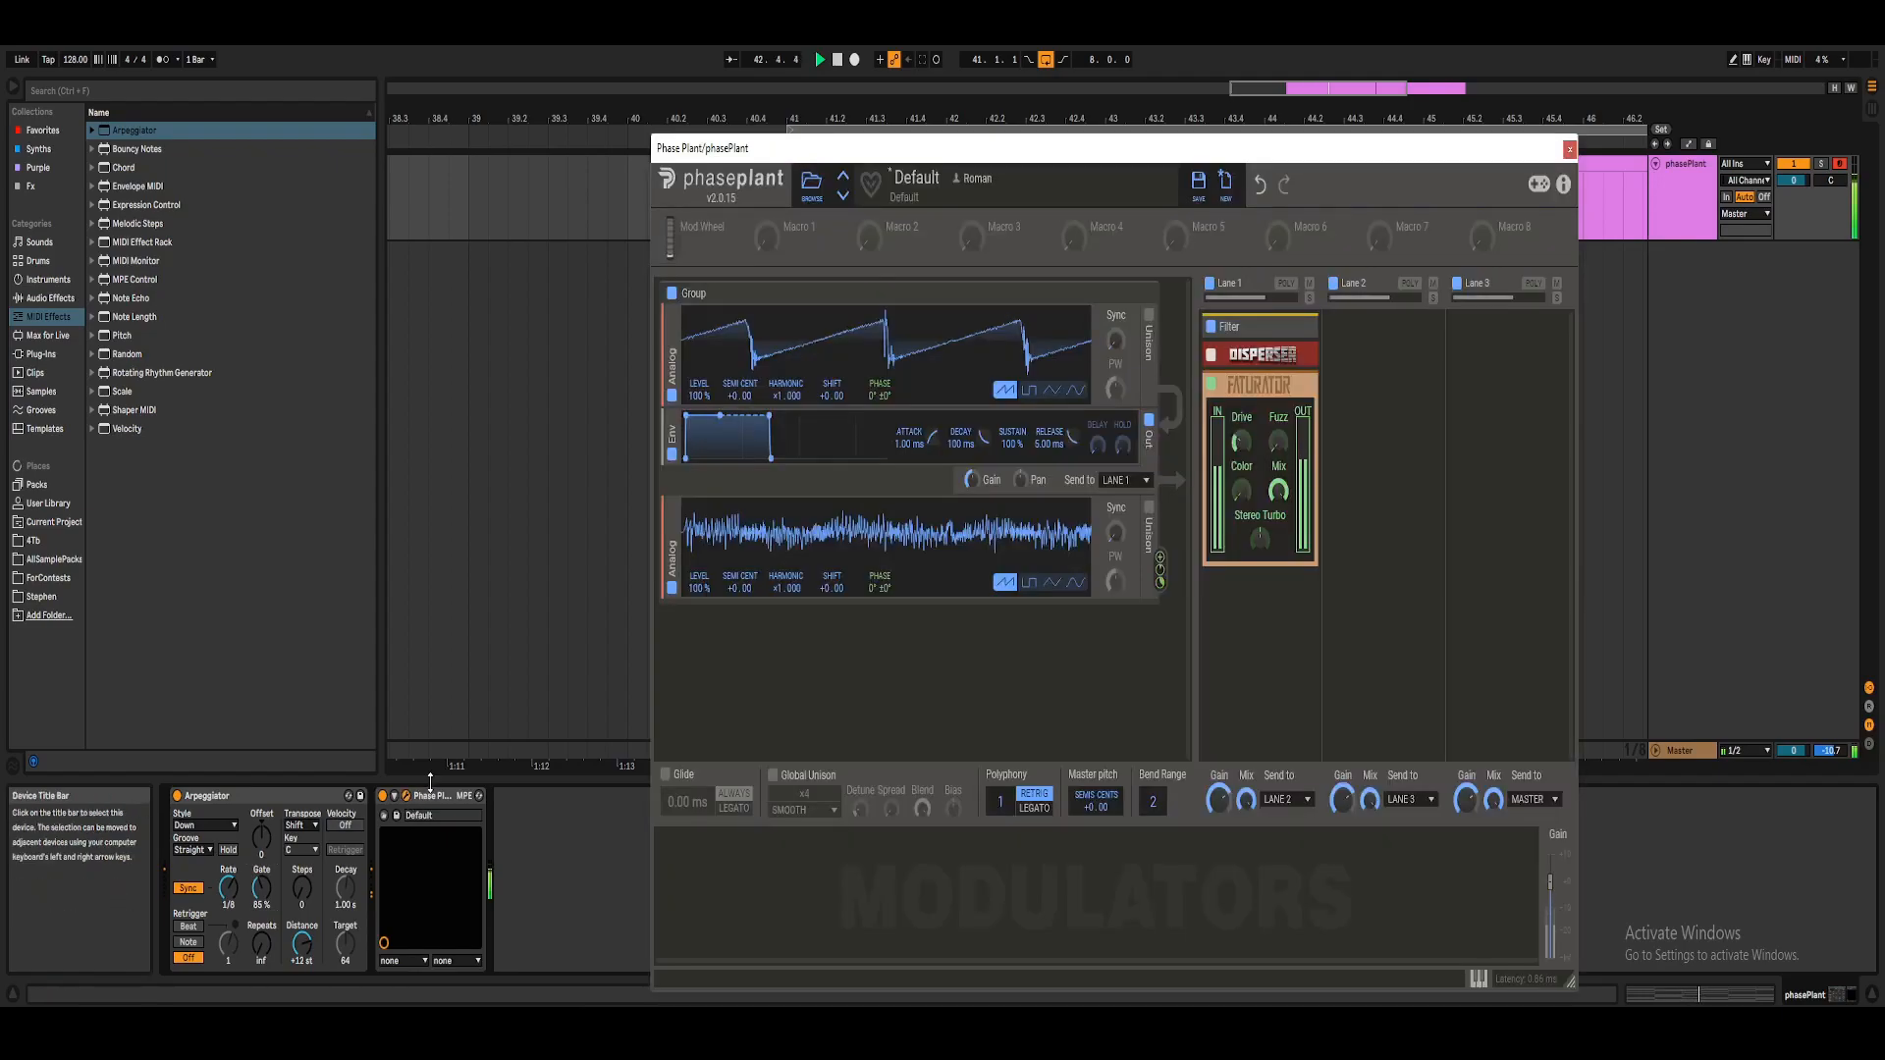
drag(261, 888, 261, 861)
key(space)
Collapse the Faturator in Lane 1 and browse the effects that can be added below it.
click(1303, 392)
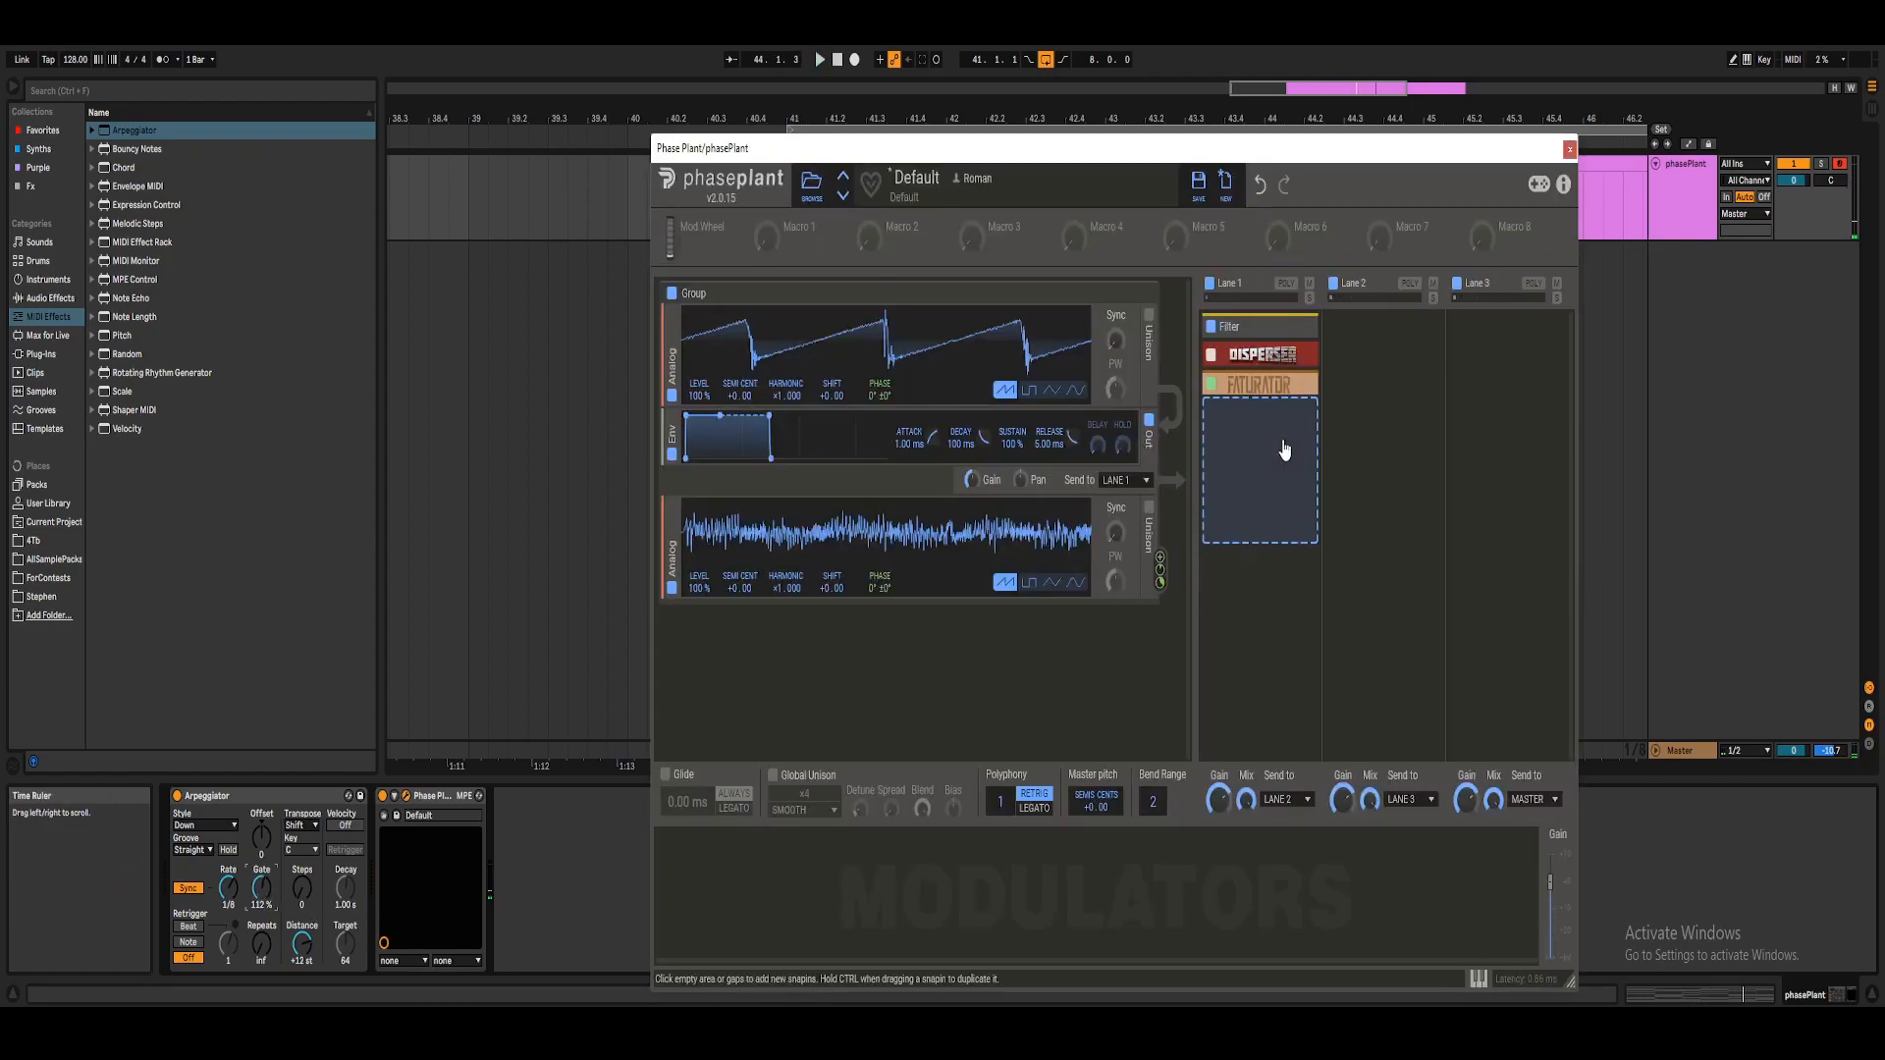
click(1261, 414)
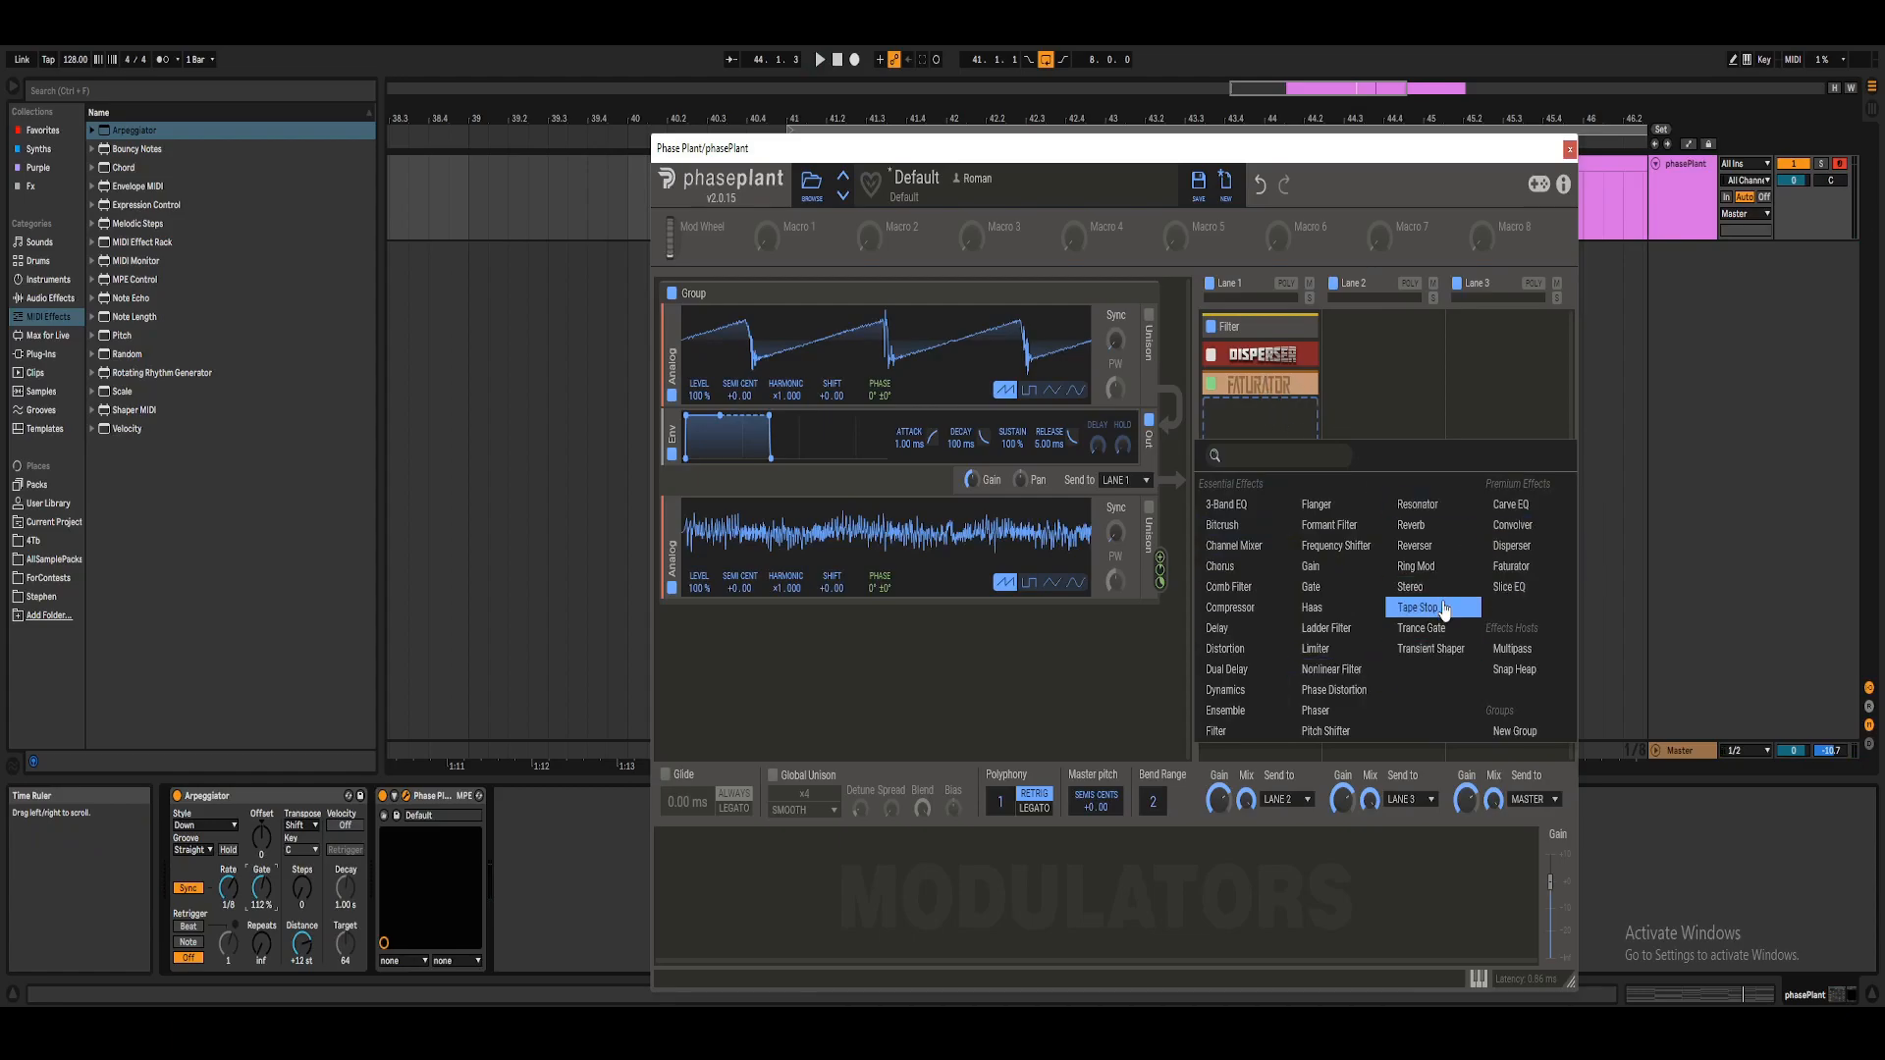
click(1286, 422)
click(1287, 430)
click(1109, 719)
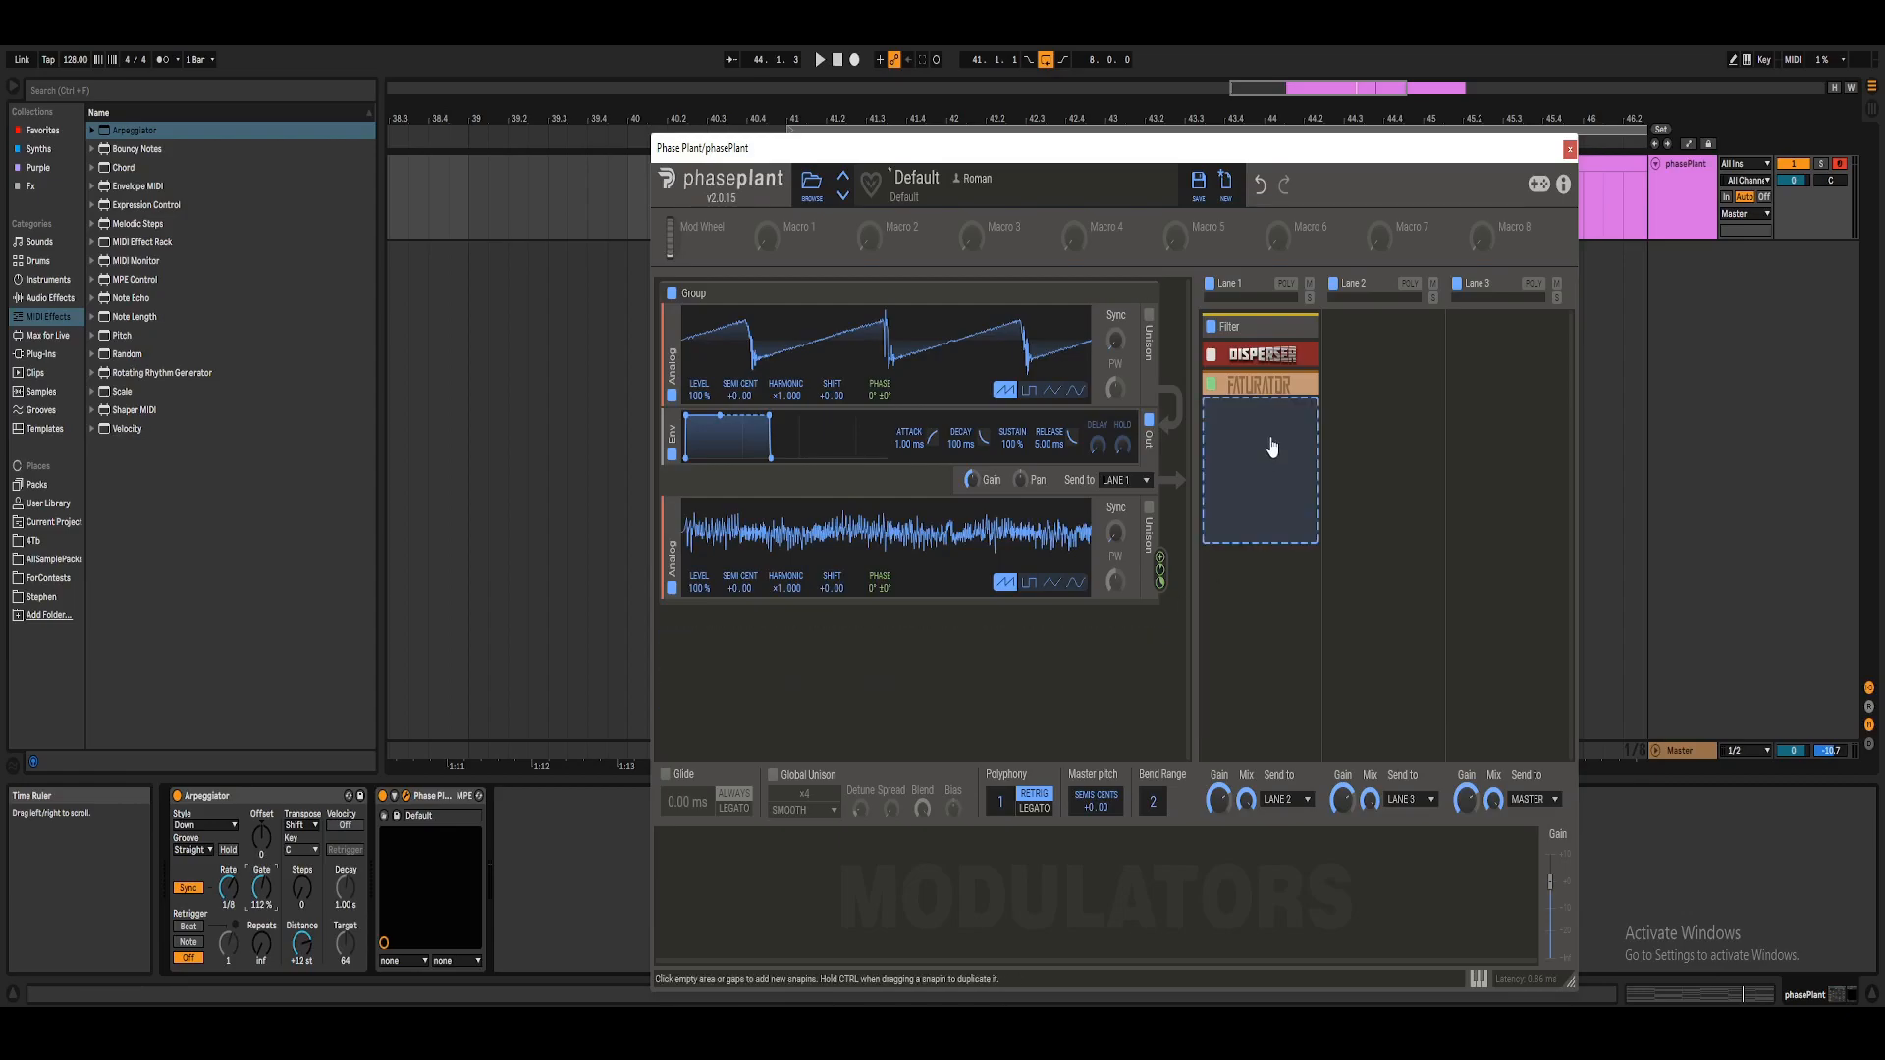
Insert an Analog generator between the first one and the envelope, with level 26 % and harmonic 2.000, auditioning the result.
click(956, 404)
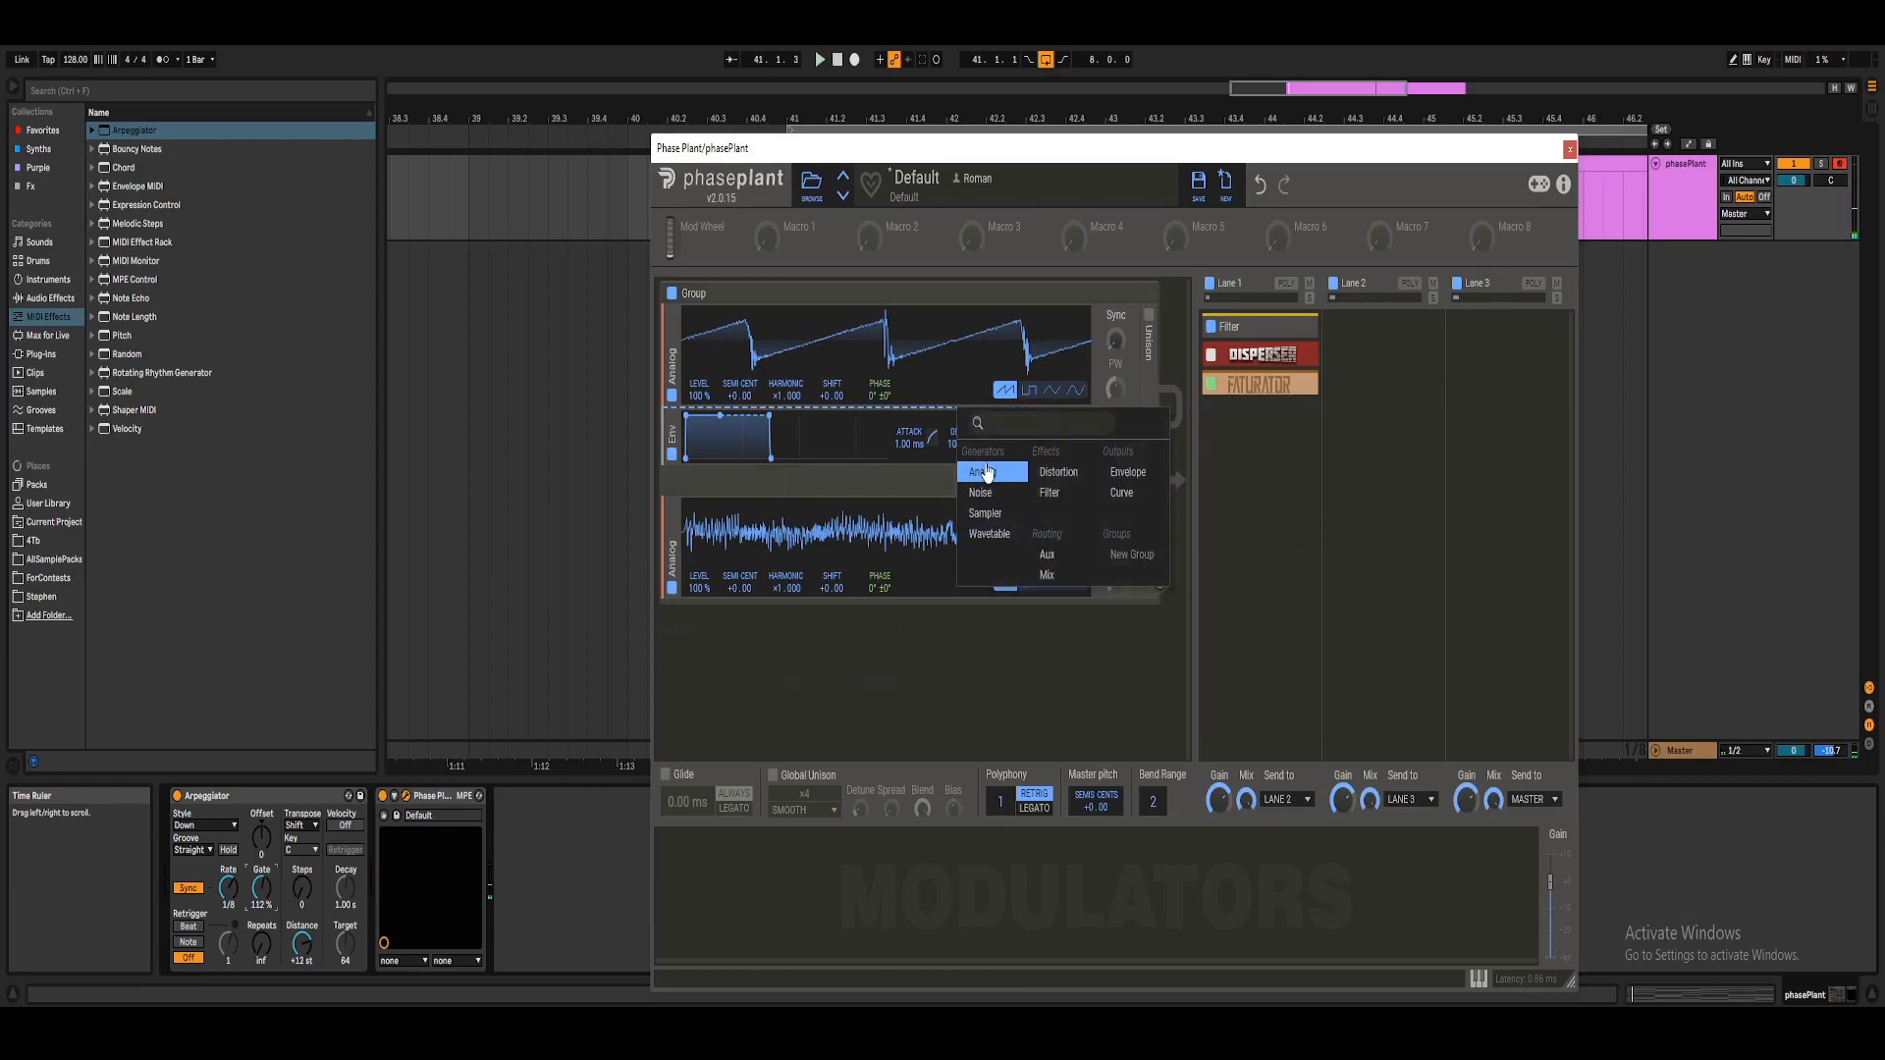
click(978, 473)
drag(699, 501, 699, 535)
key(space)
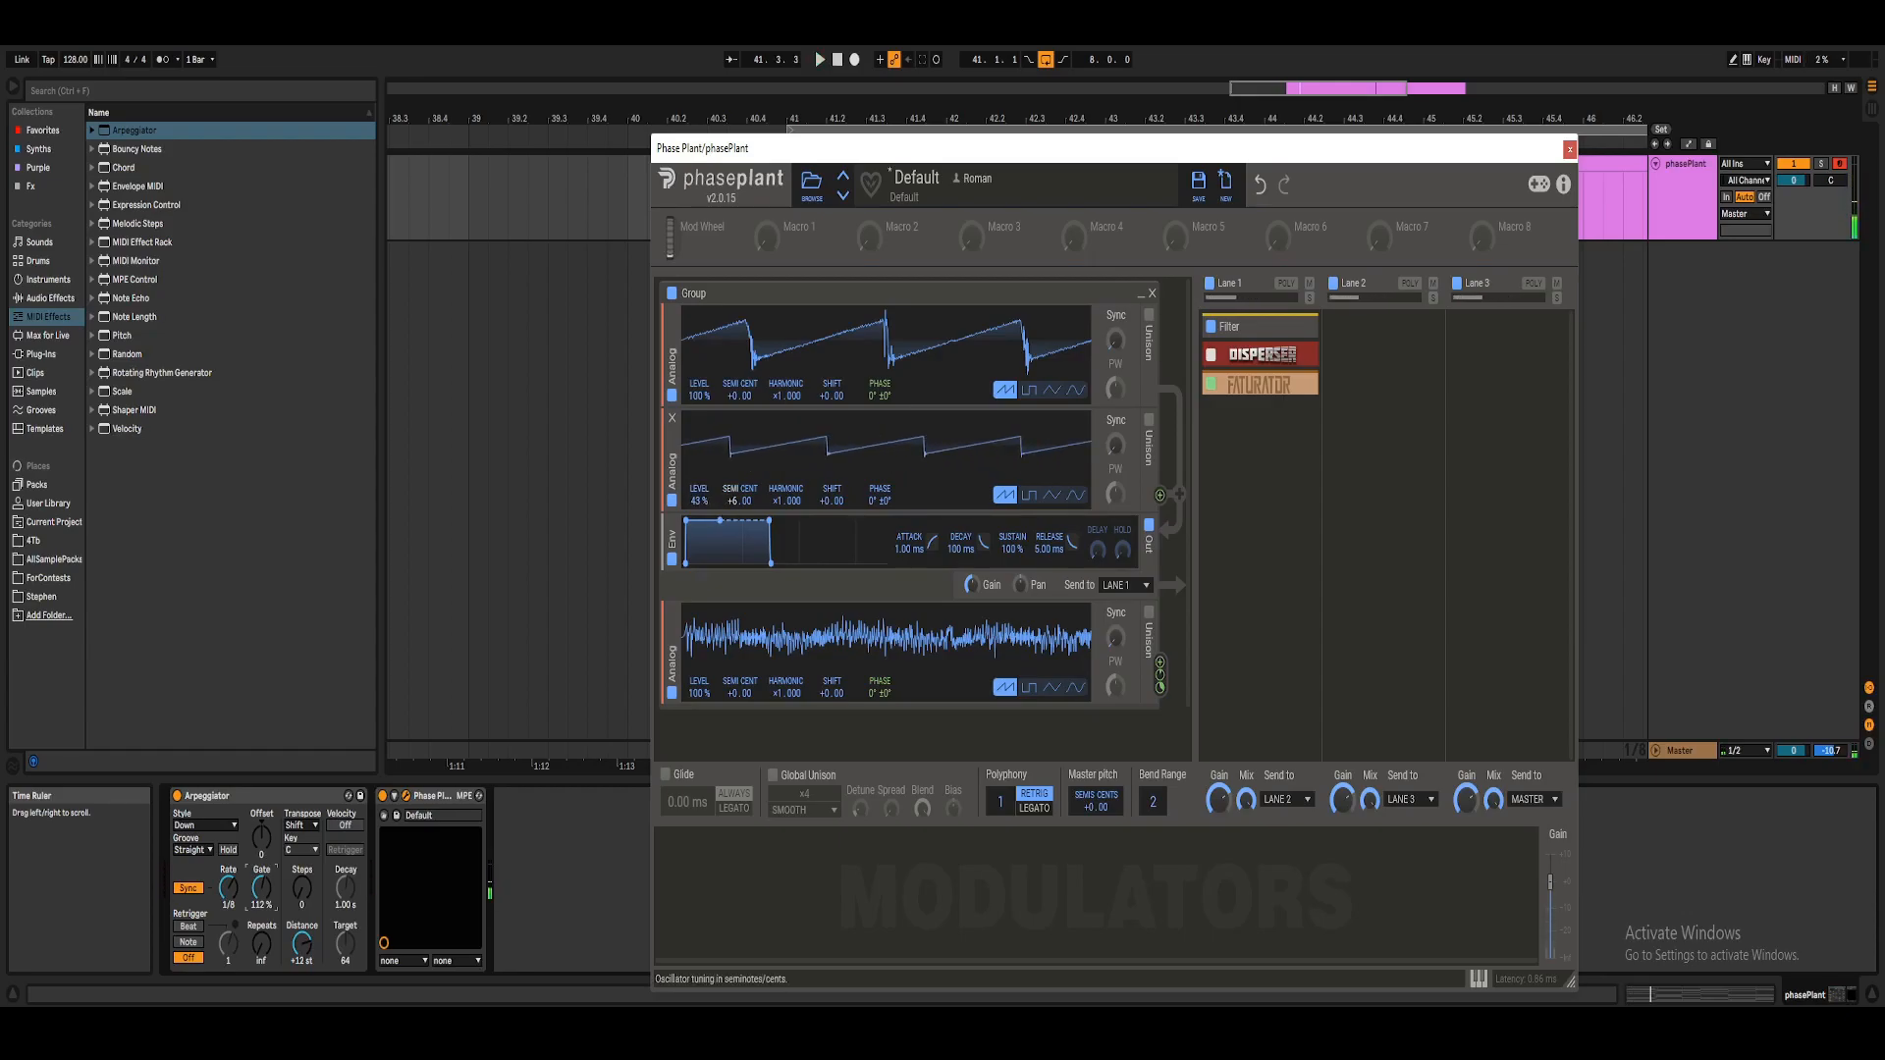
drag(779, 500, 779, 490)
key(space)
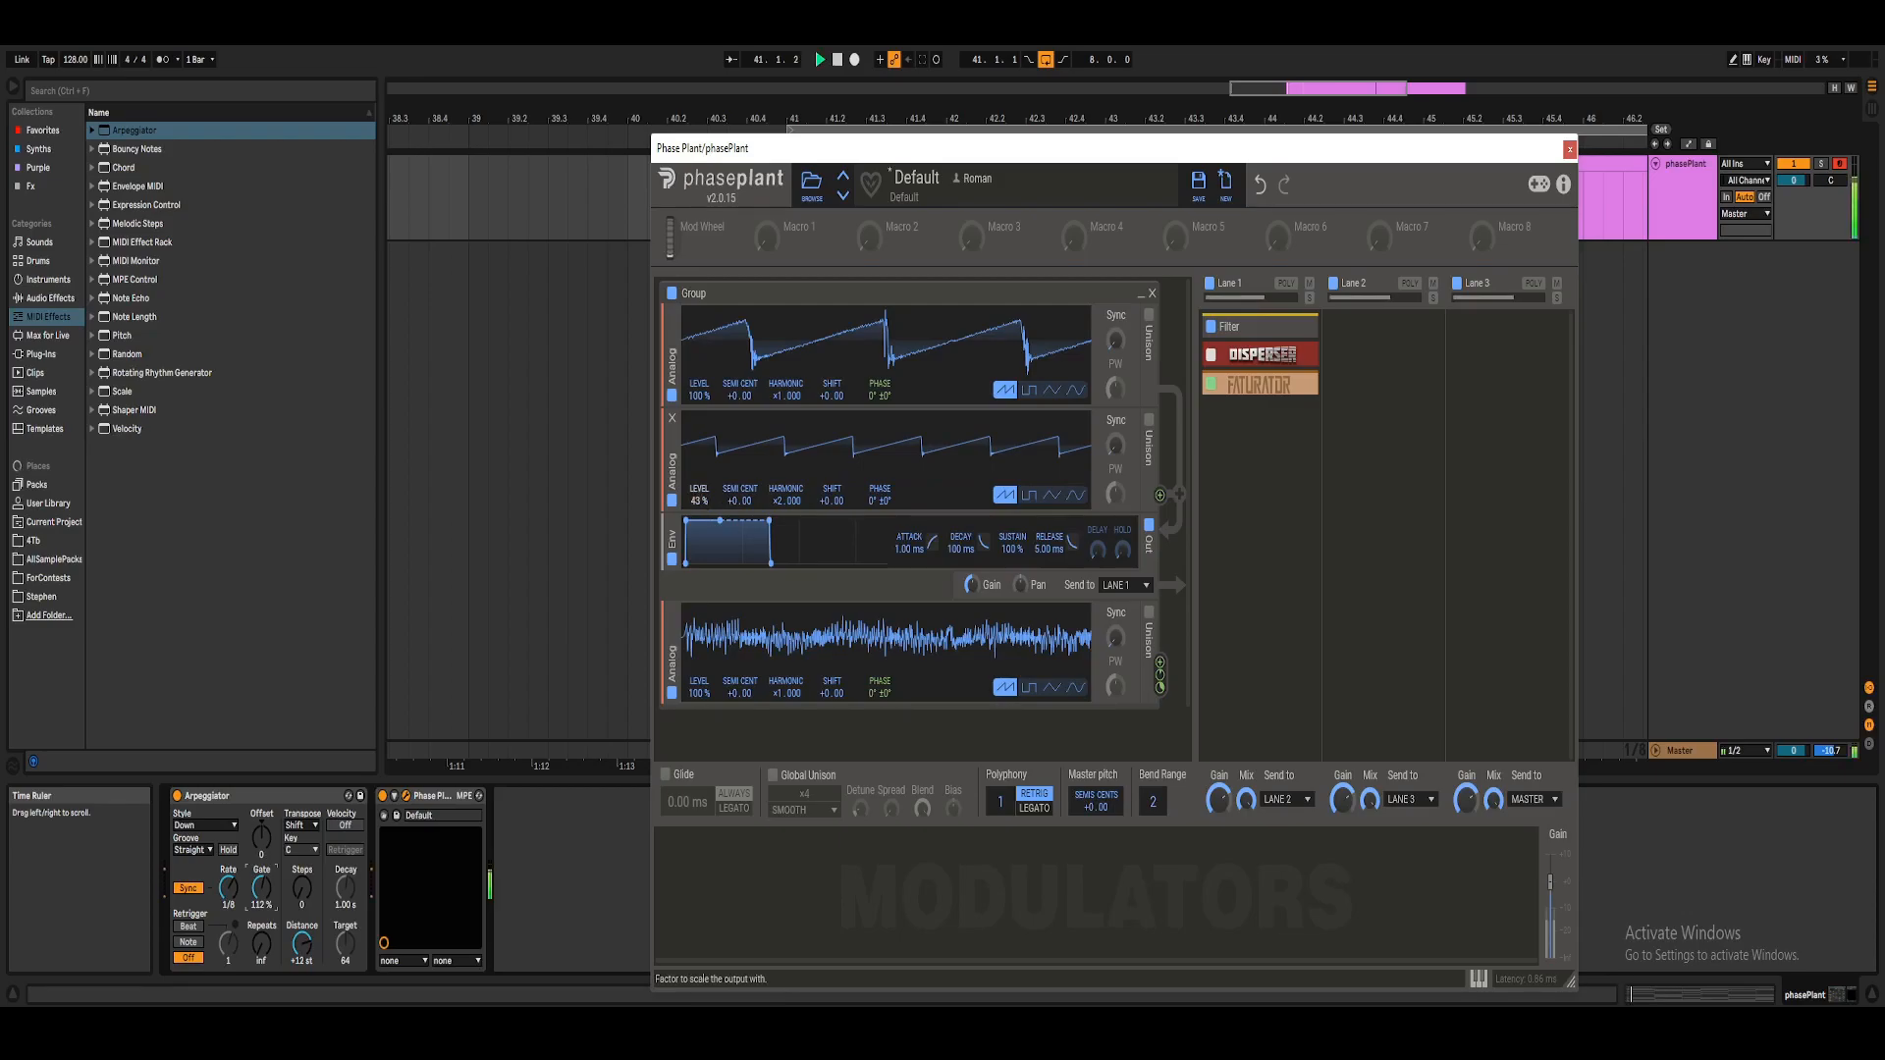
Add an LFO modulator and set it to play once instead of looping, keeping its rate in Hz.
click(716, 838)
click(742, 758)
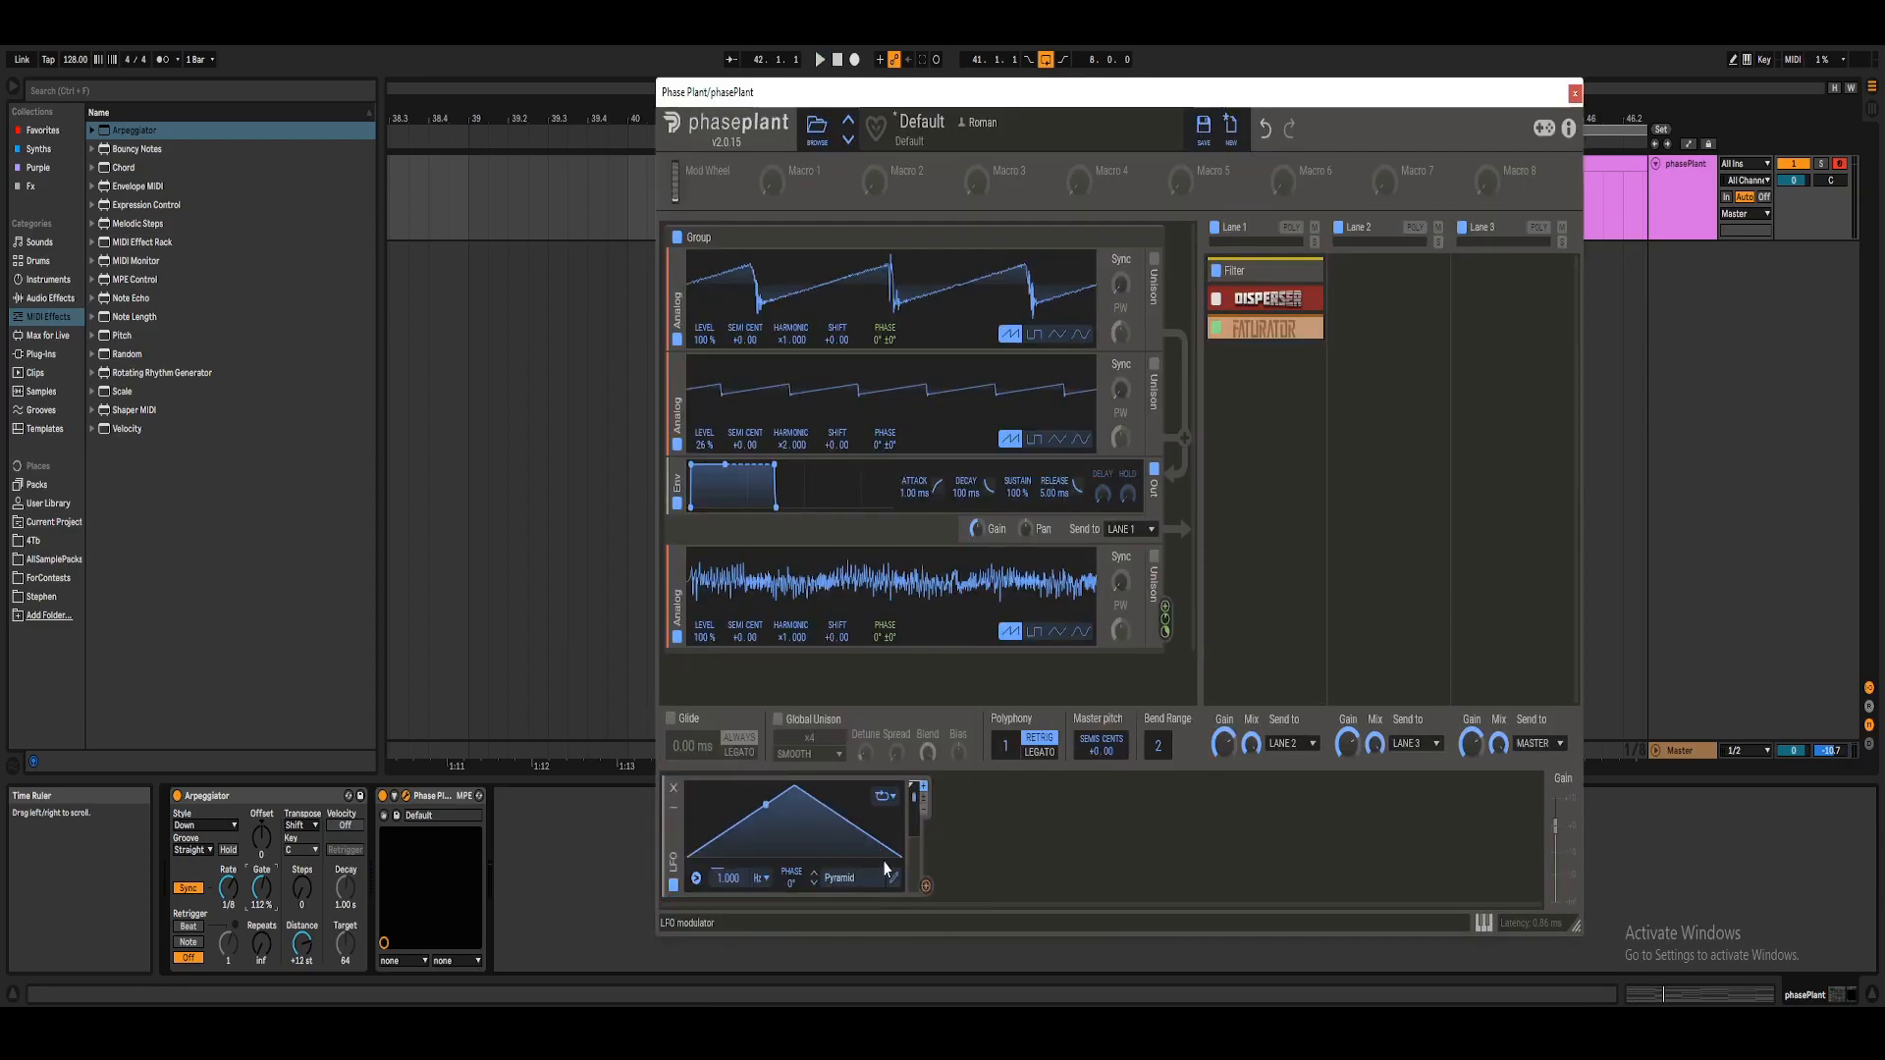
click(883, 801)
click(904, 798)
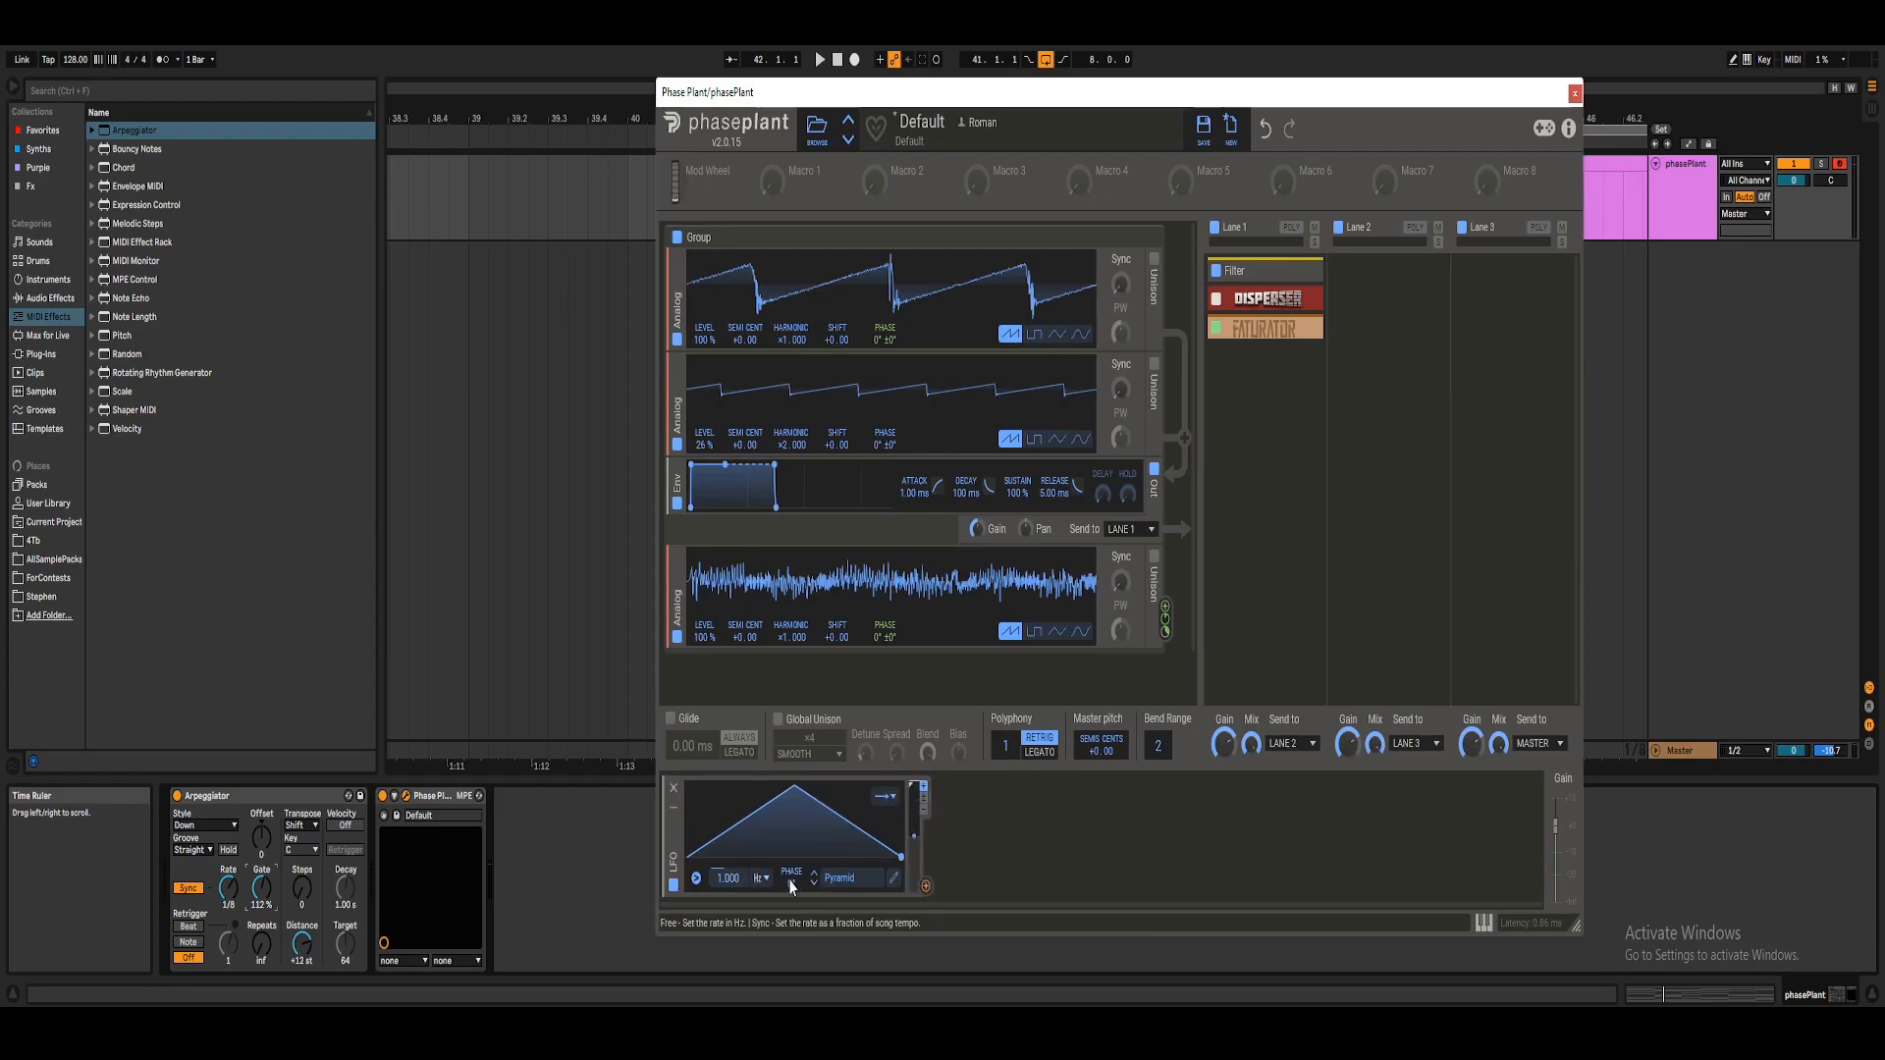
click(764, 879)
click(1015, 902)
Reshape the LFO curve into a falling ramp by moving its peak to 0 ms at 100 %.
click(893, 879)
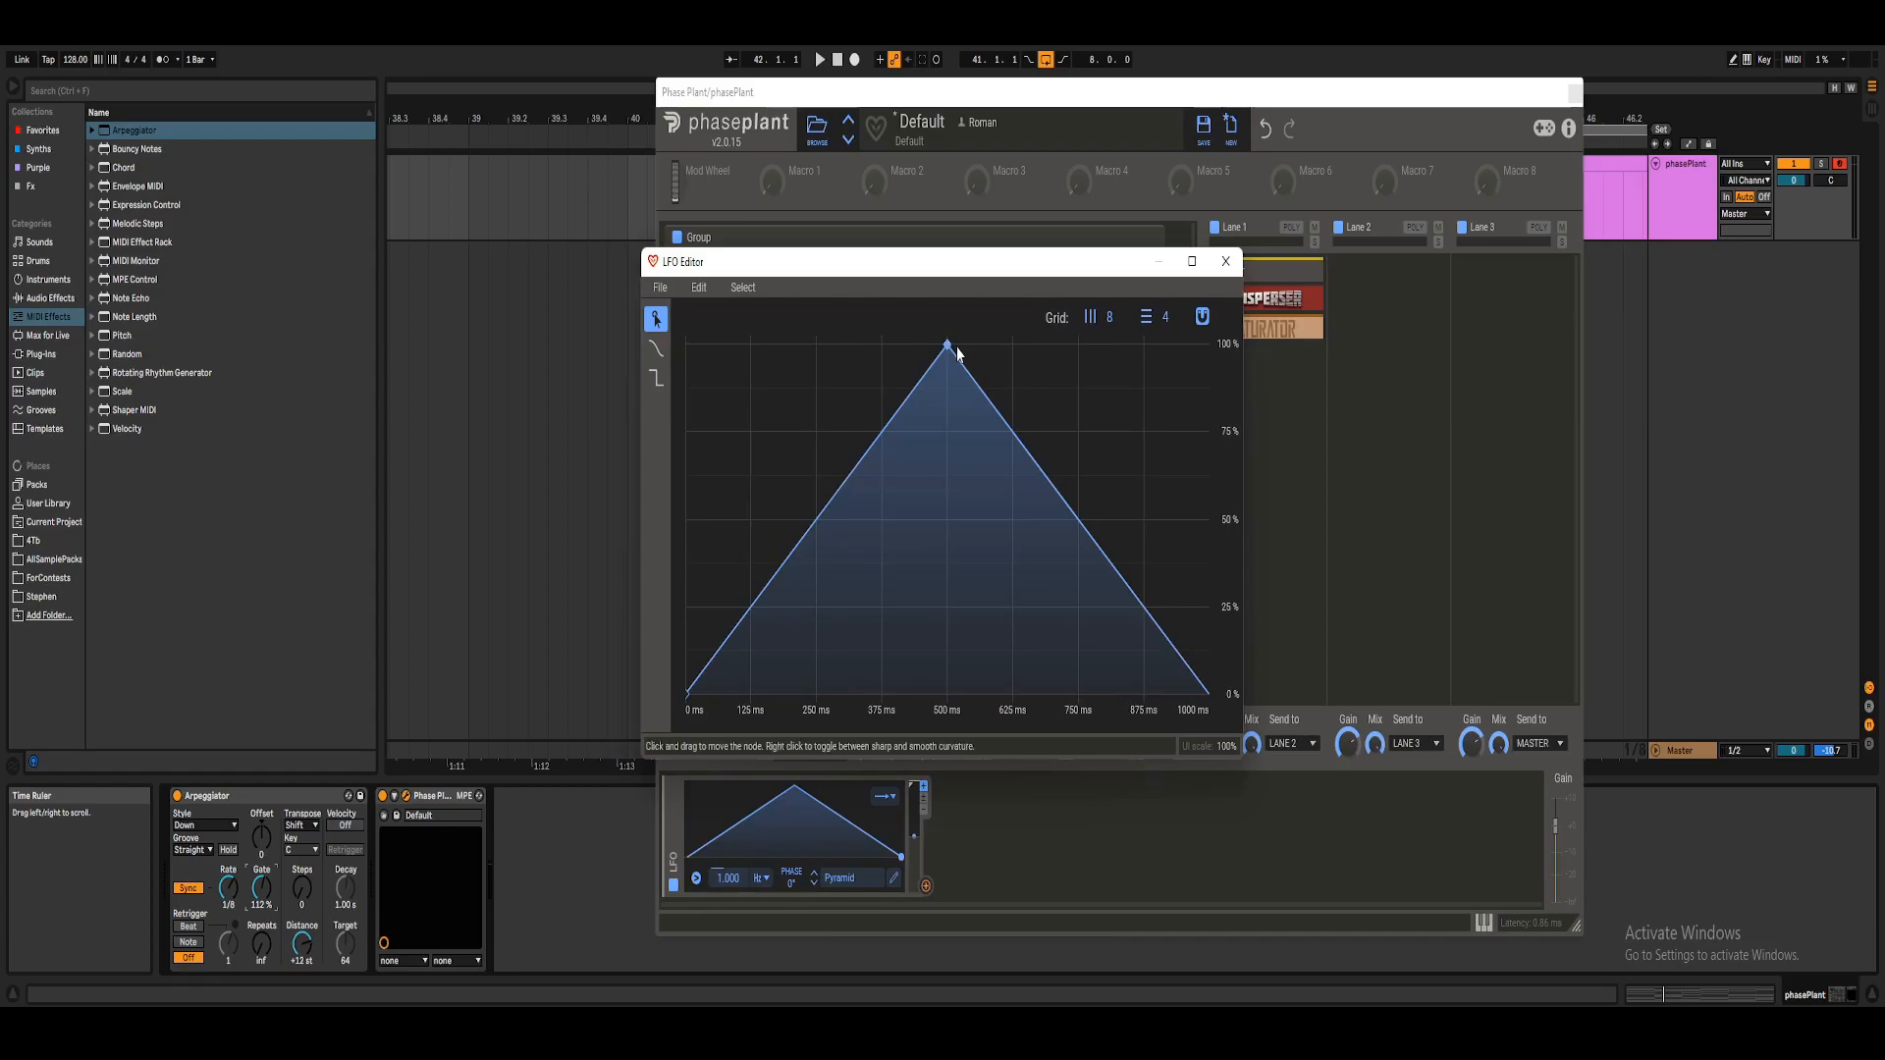
drag(944, 357, 701, 360)
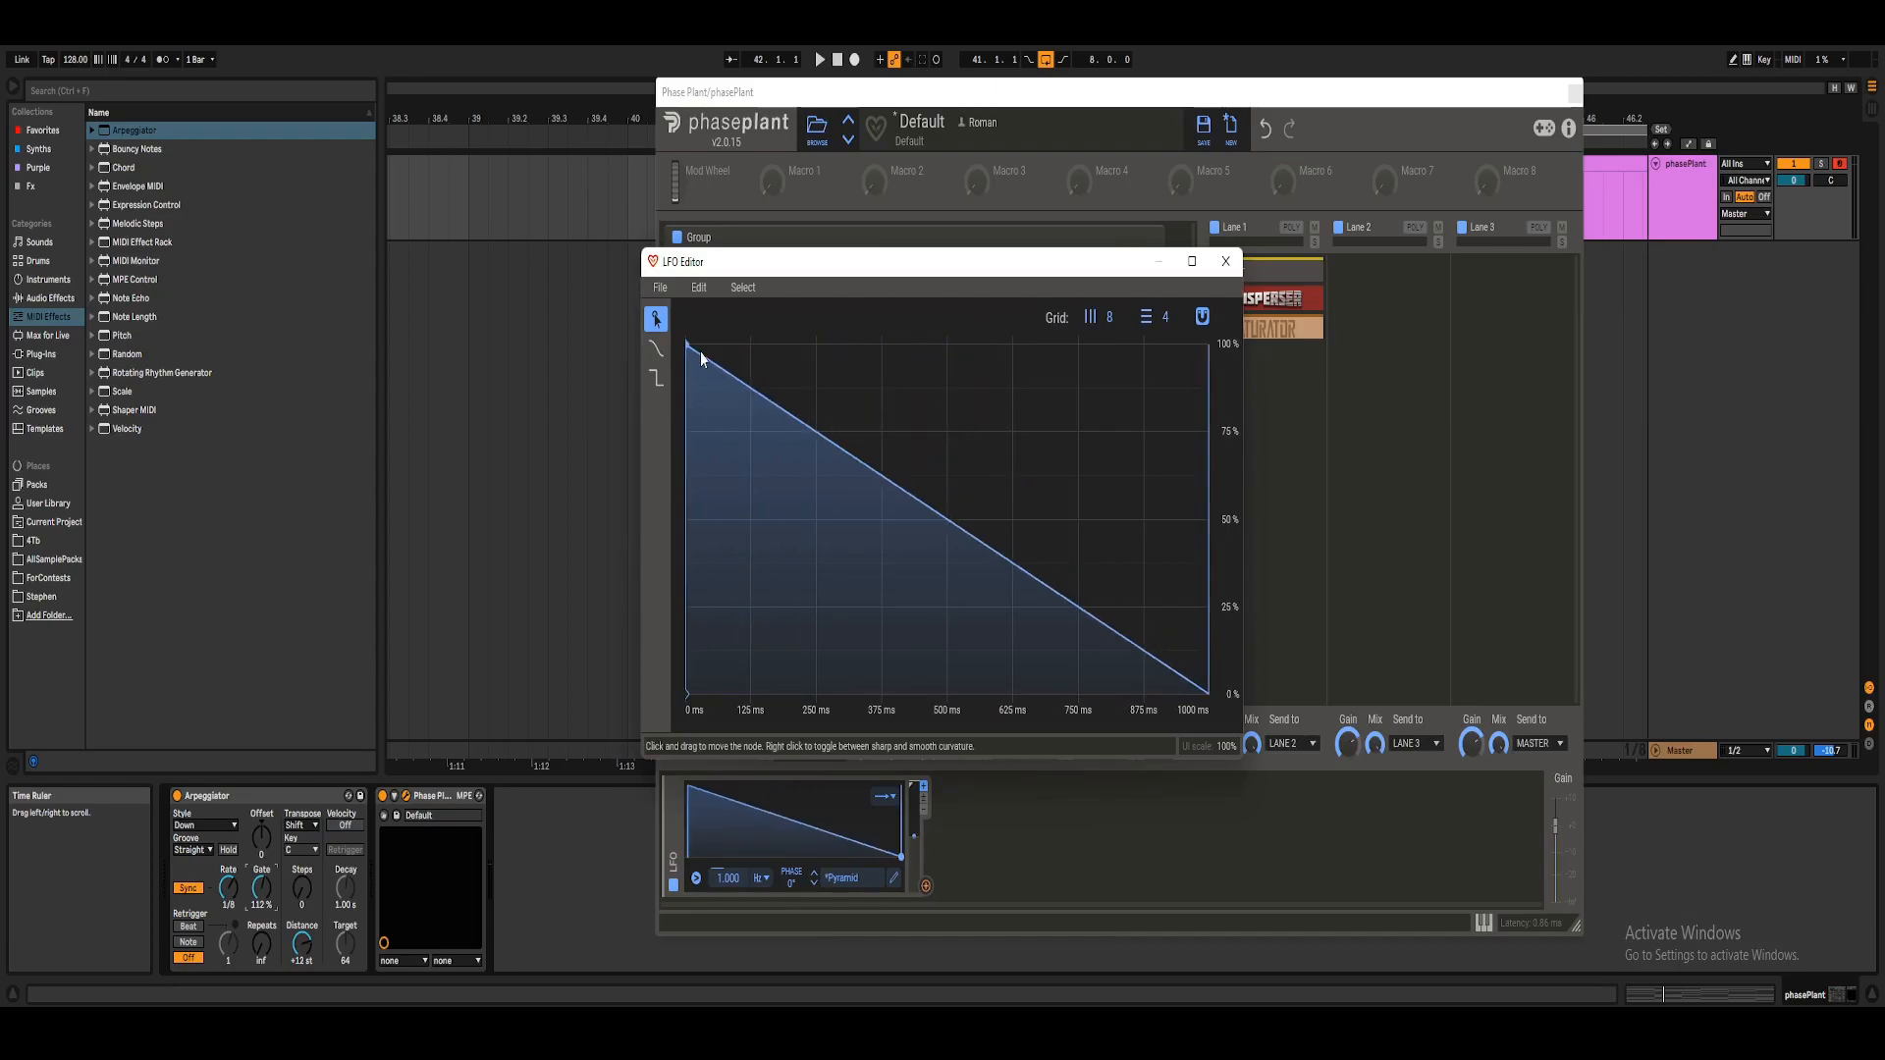
click(1226, 264)
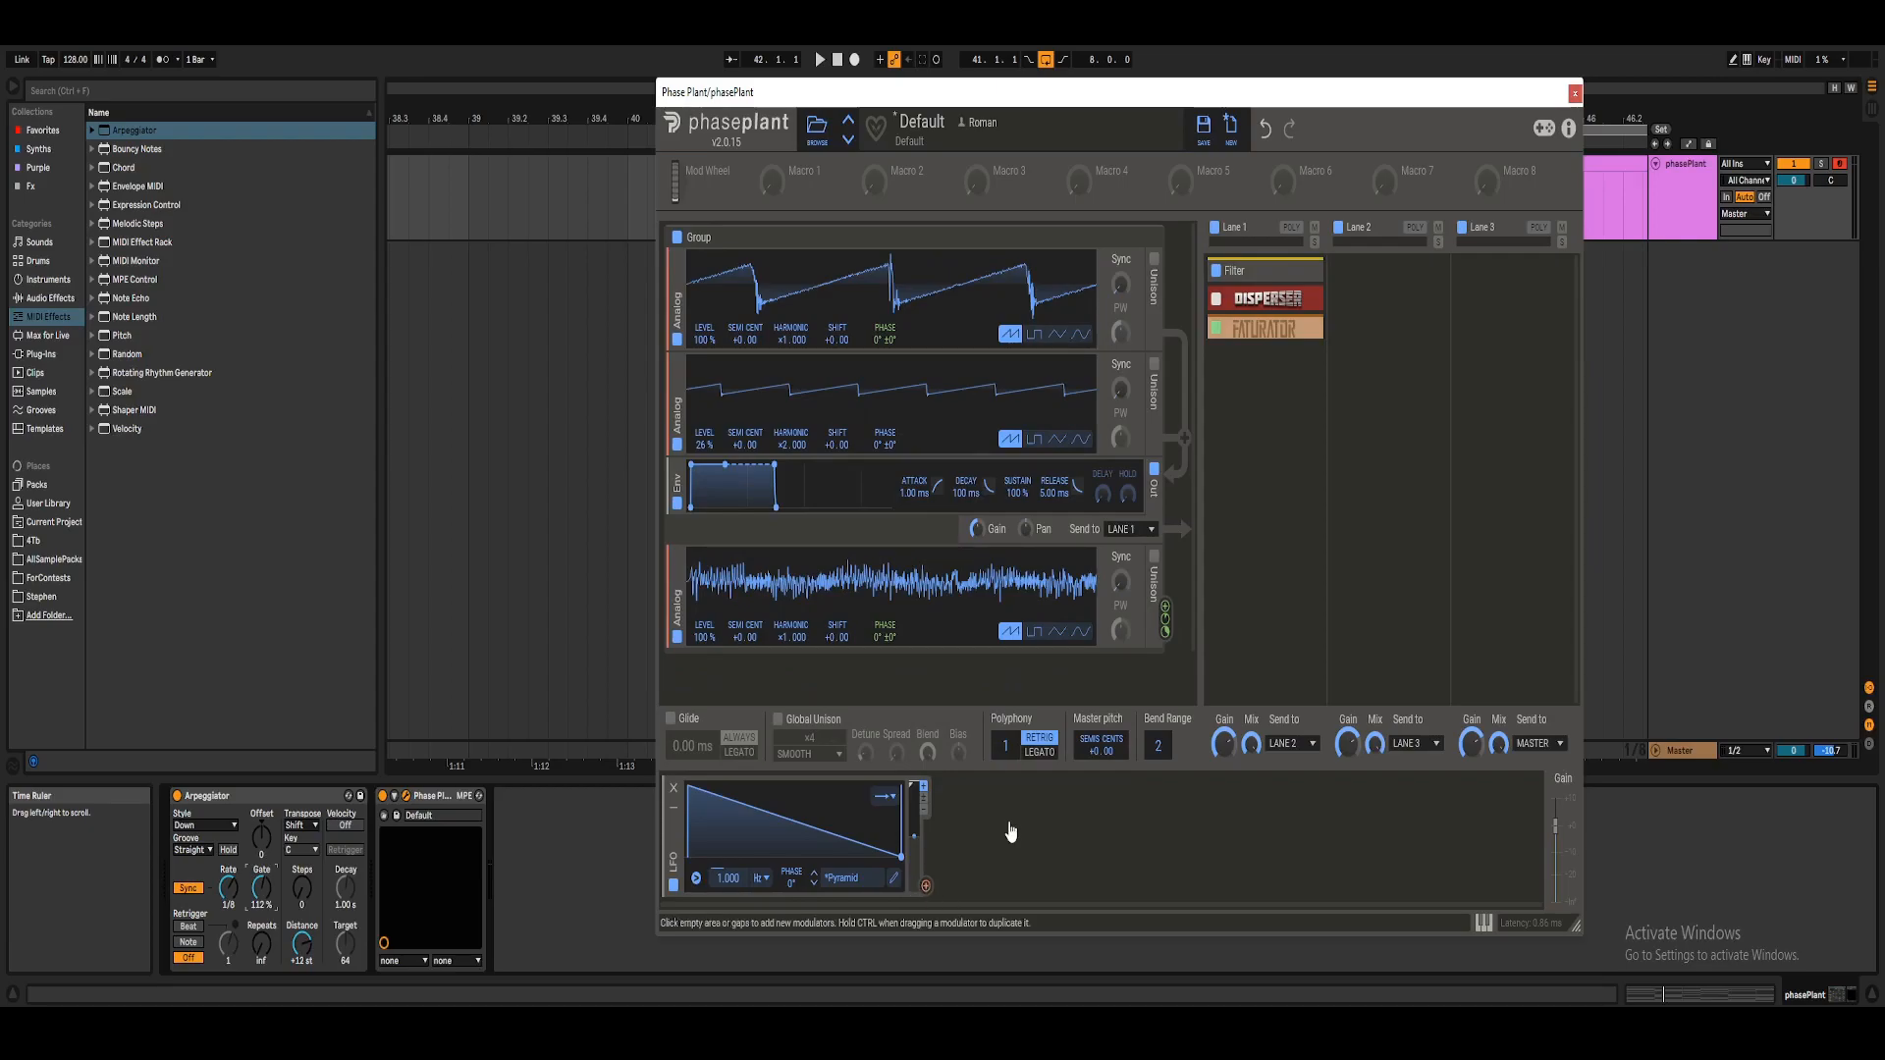
Add a Filter below the Faturator in Lane 1 and modulate its cutoff with the LFO running at about 4.42 Hz.
click(1288, 413)
click(1229, 685)
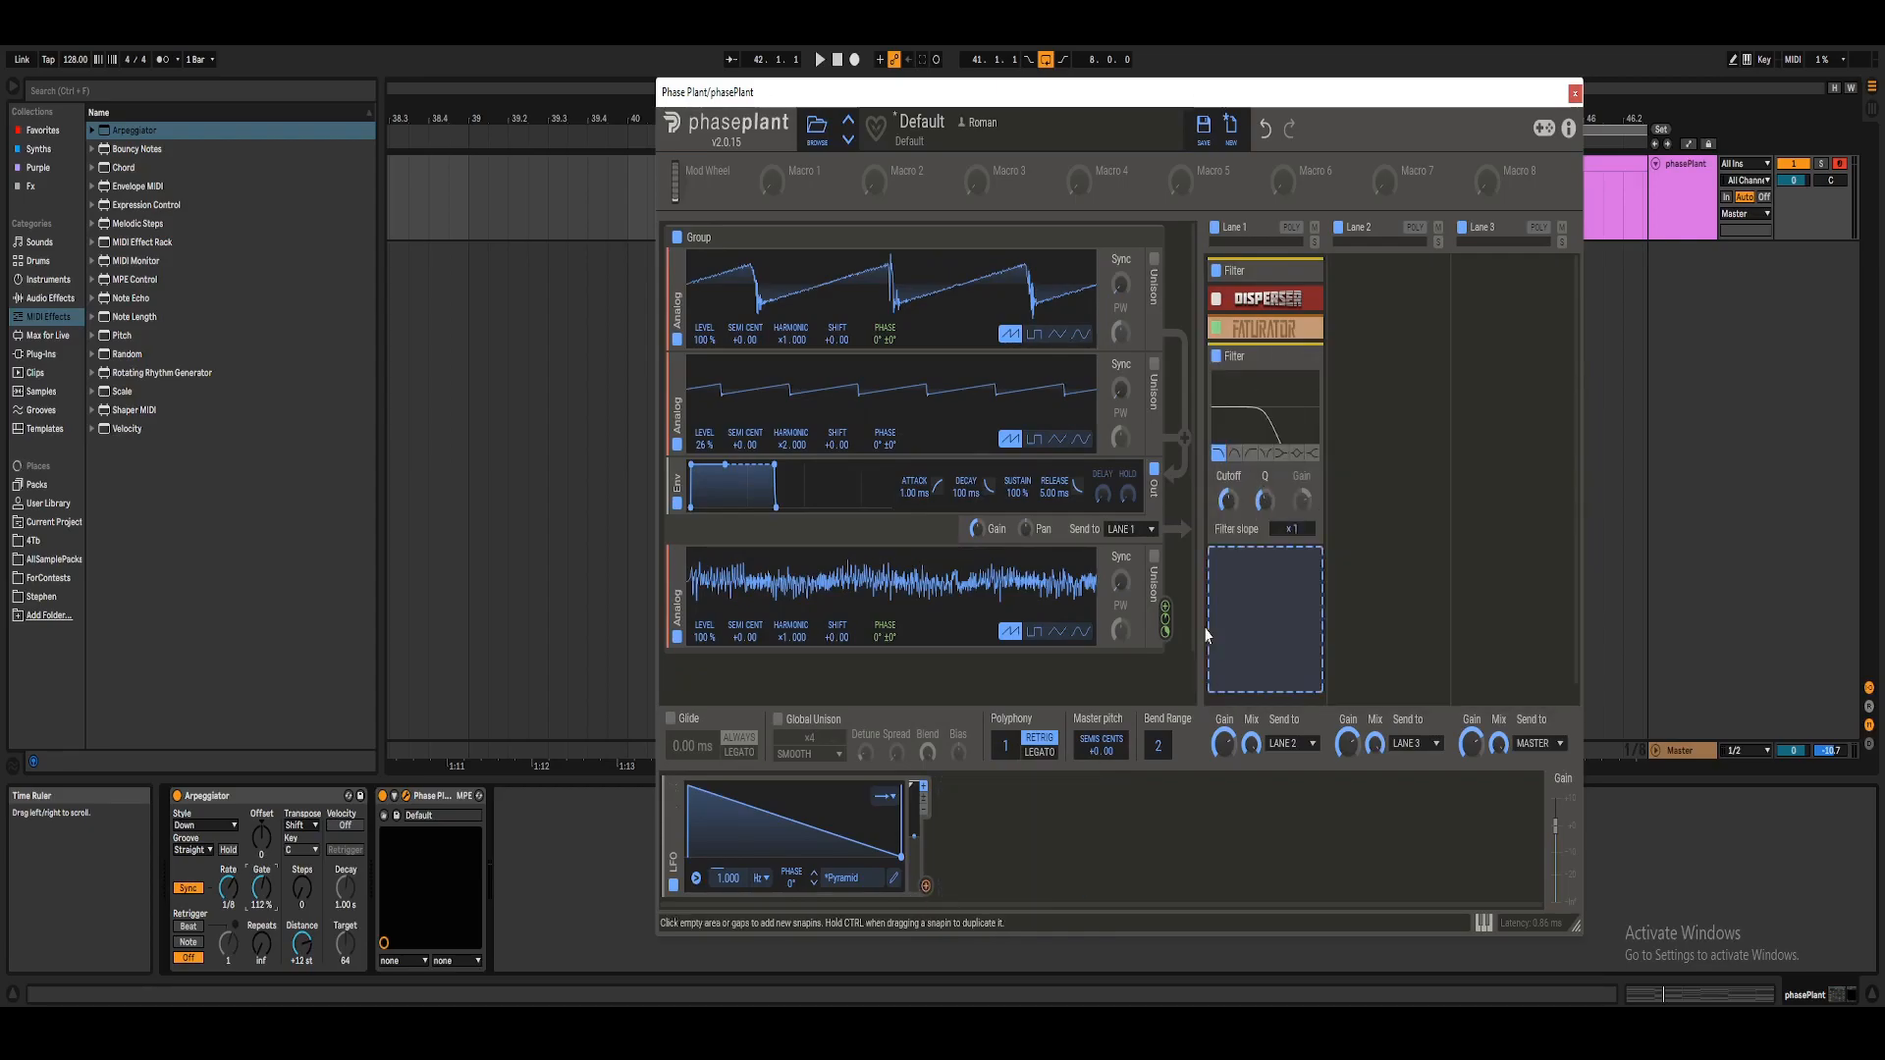
drag(927, 886, 1228, 500)
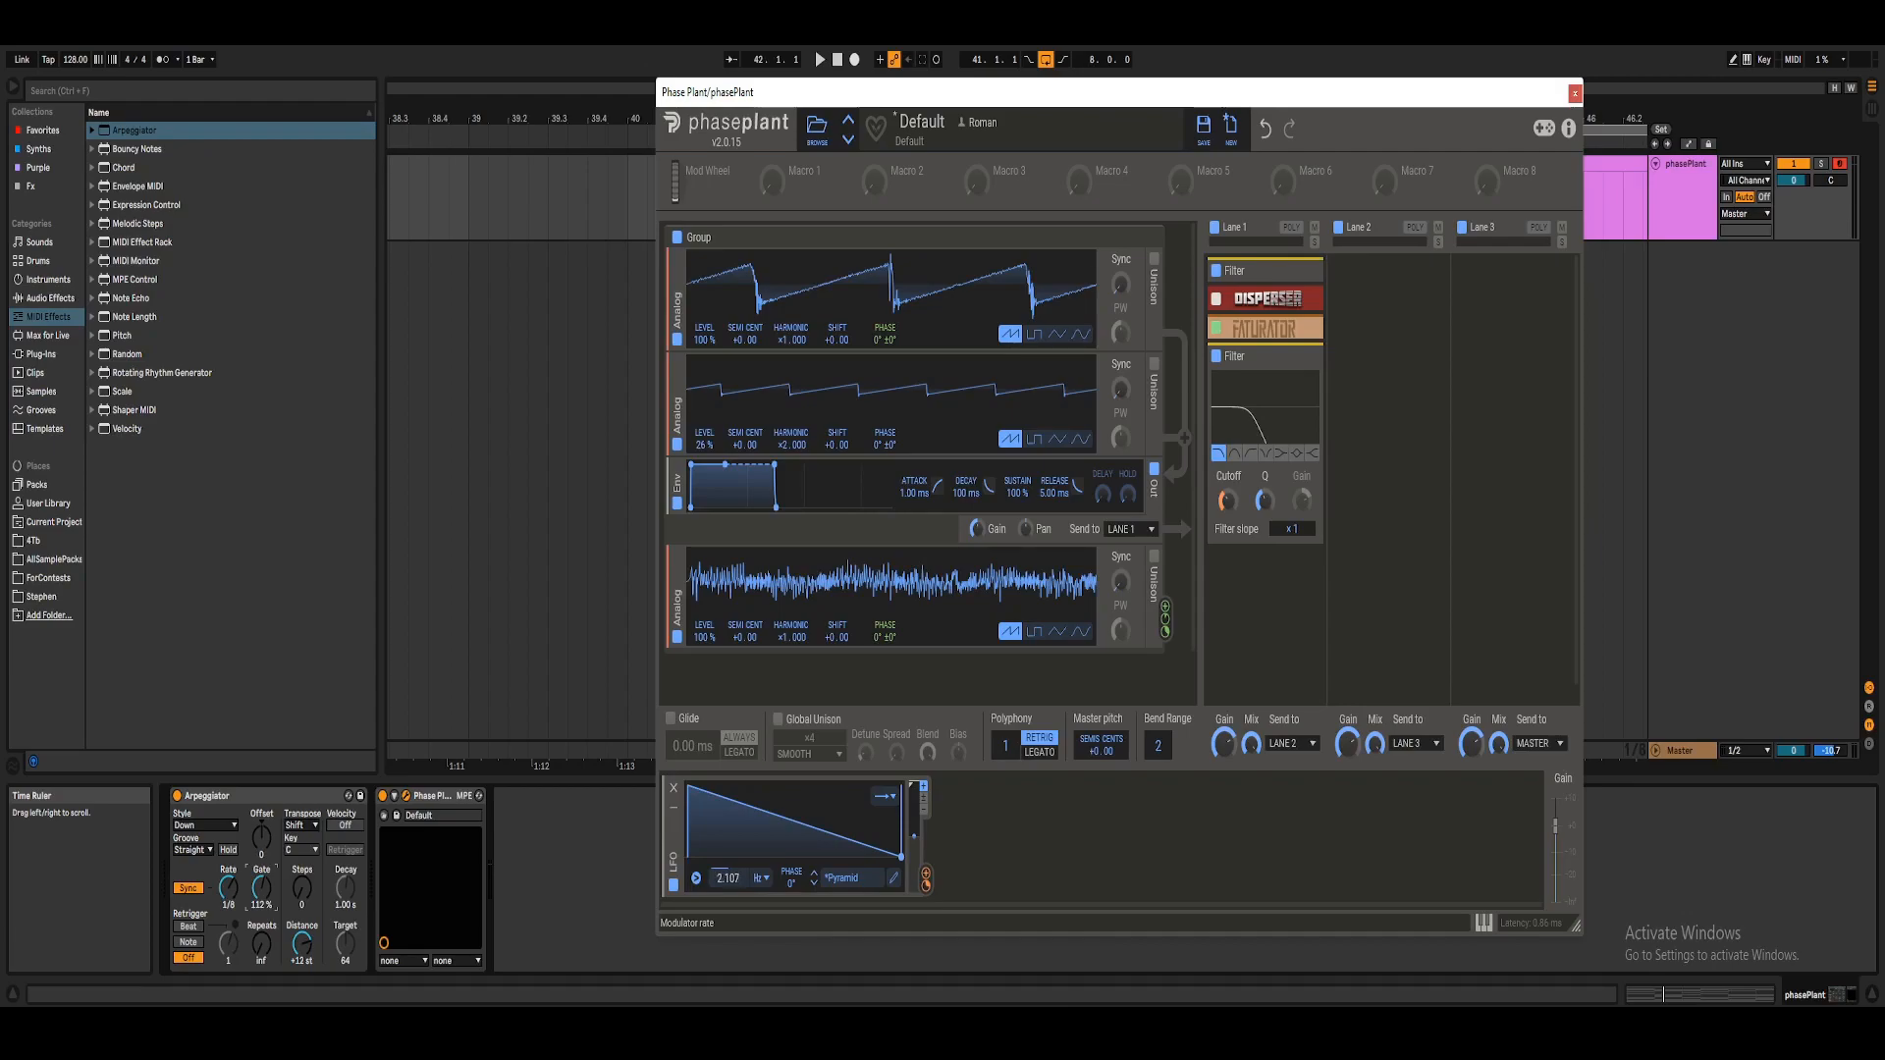
drag(727, 879, 728, 872)
key(space)
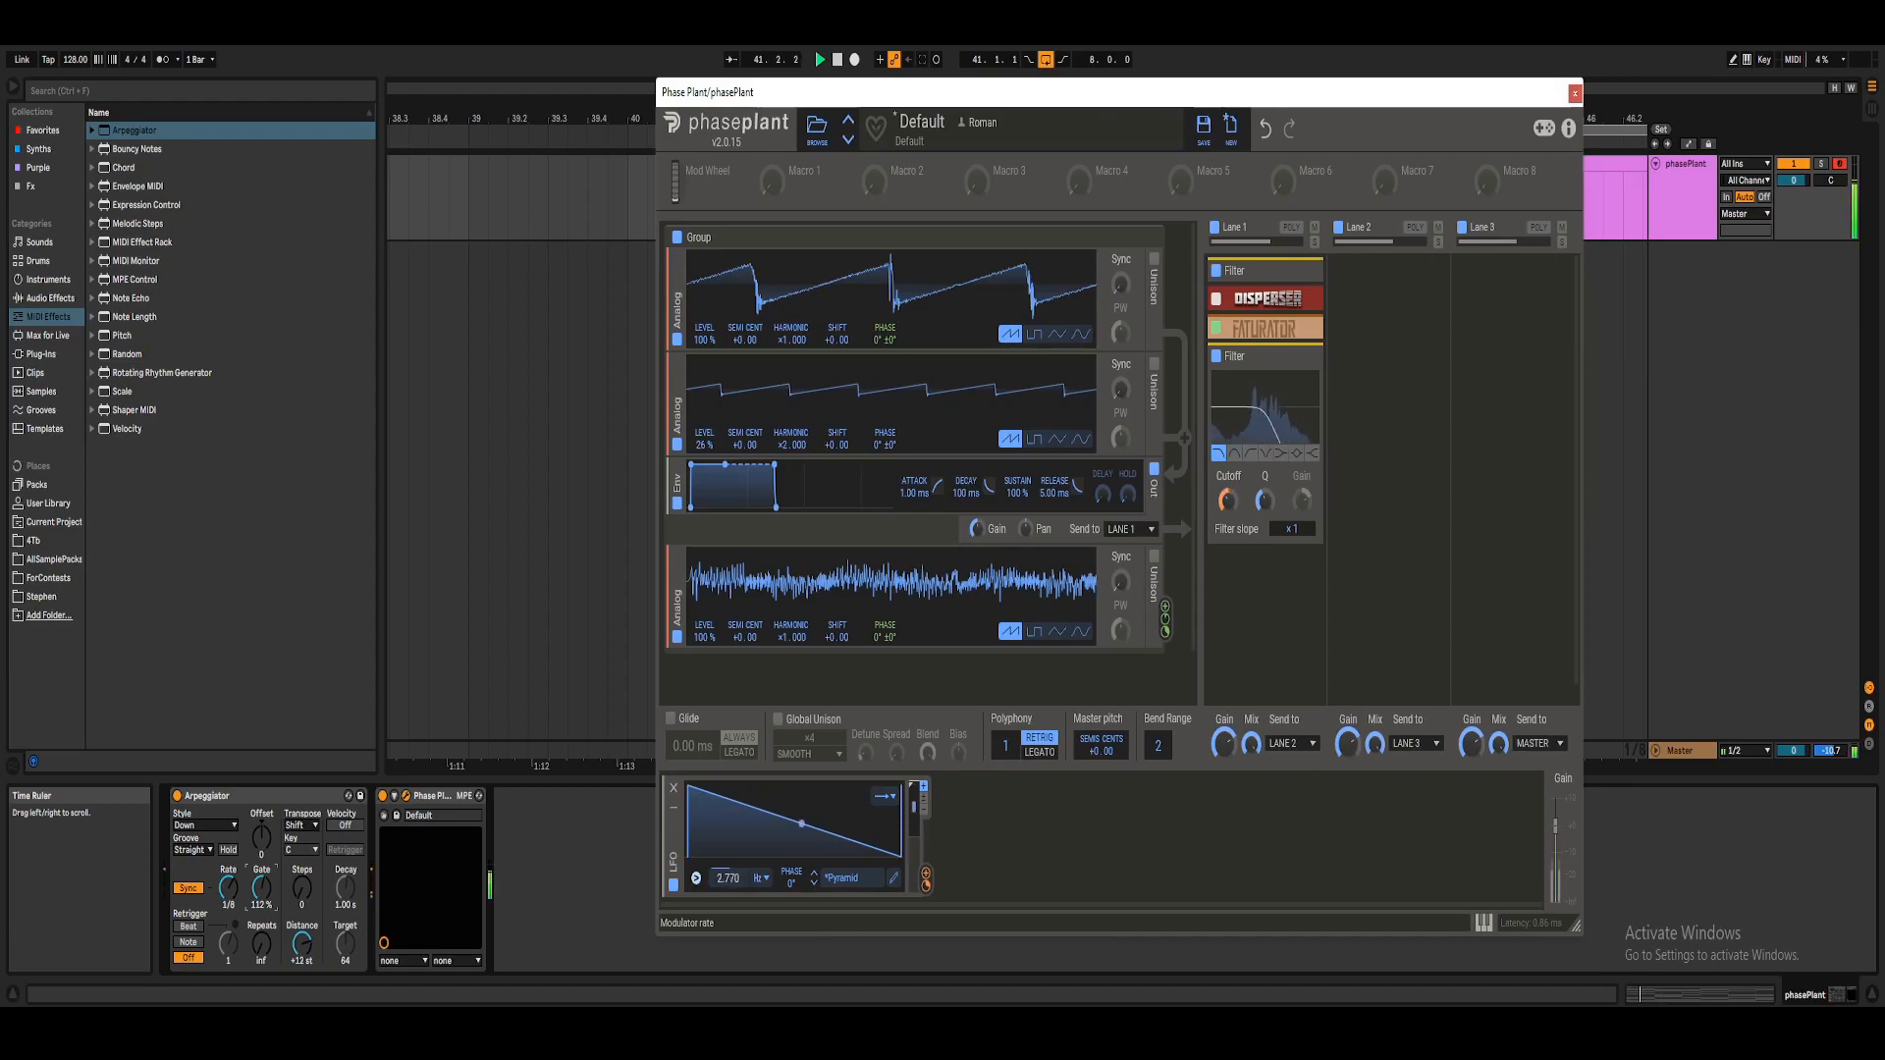
Add another Filter at the end of Lane 1, set to high-pass with a filter slope of 3.
click(1261, 599)
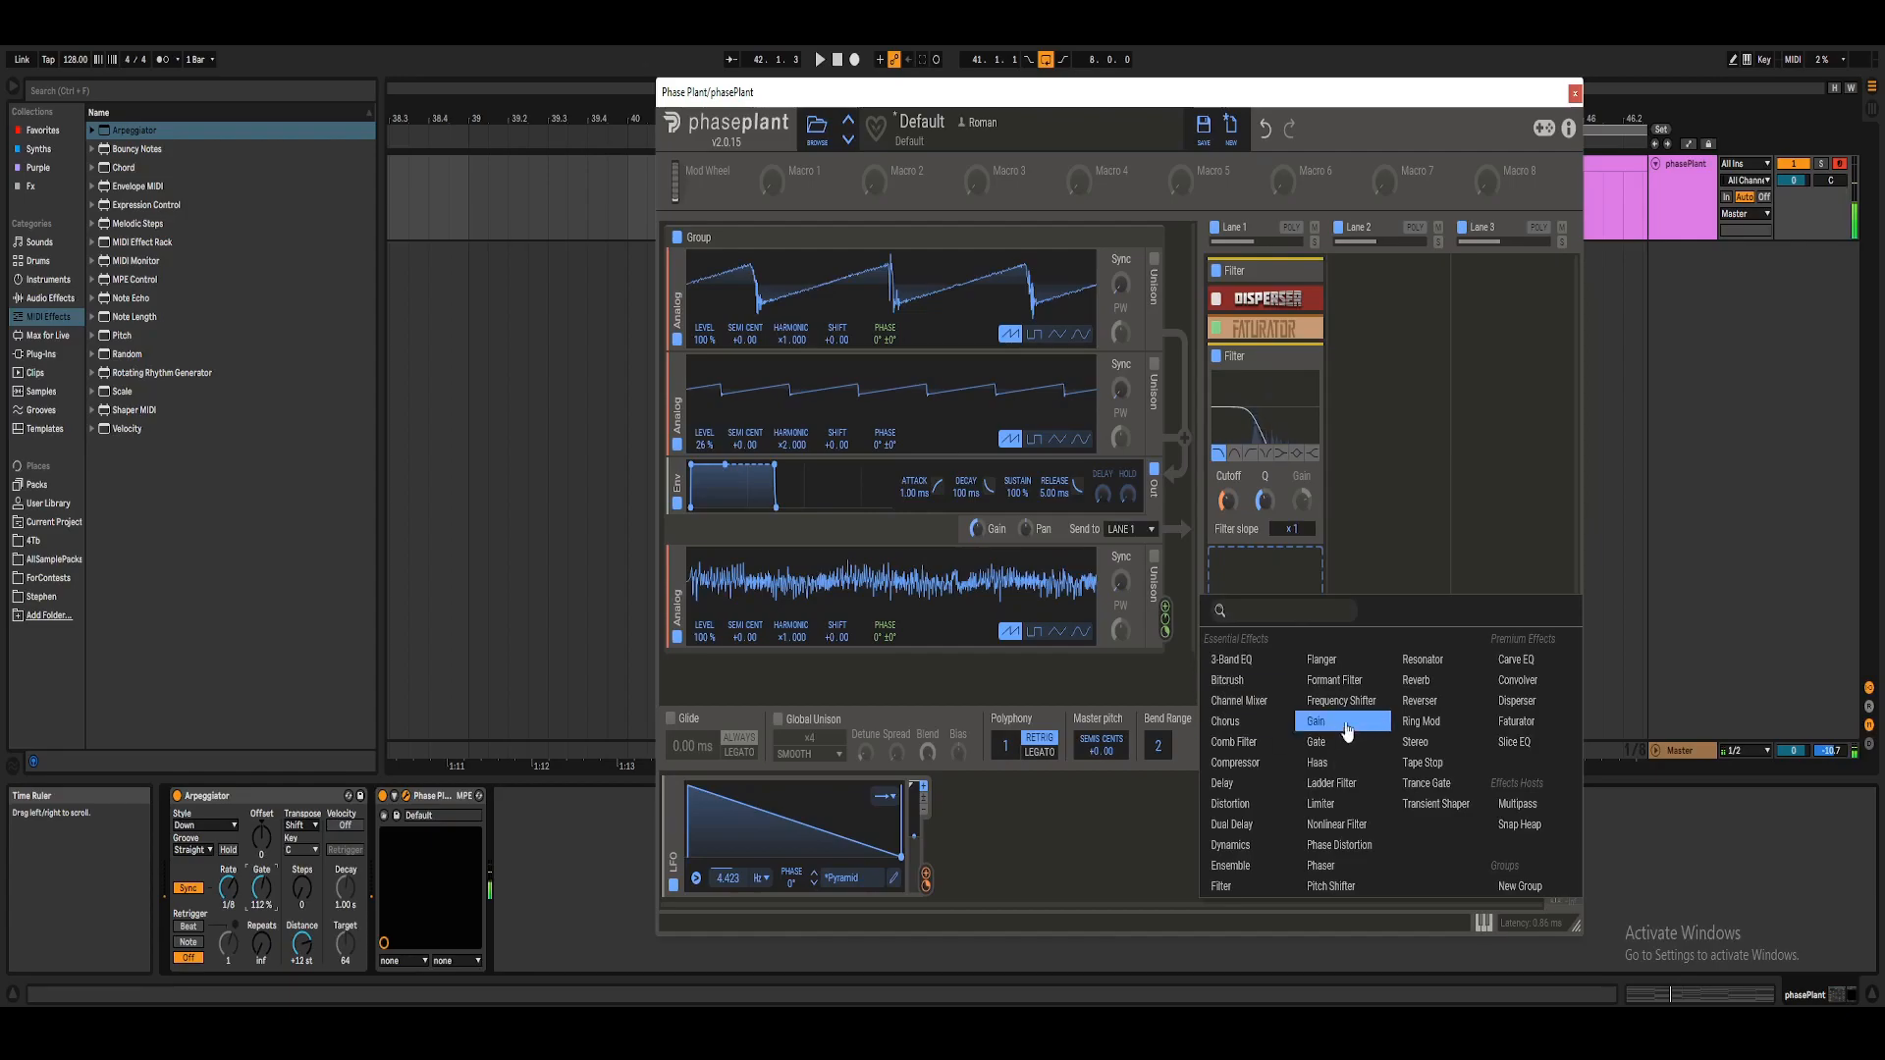
click(1223, 886)
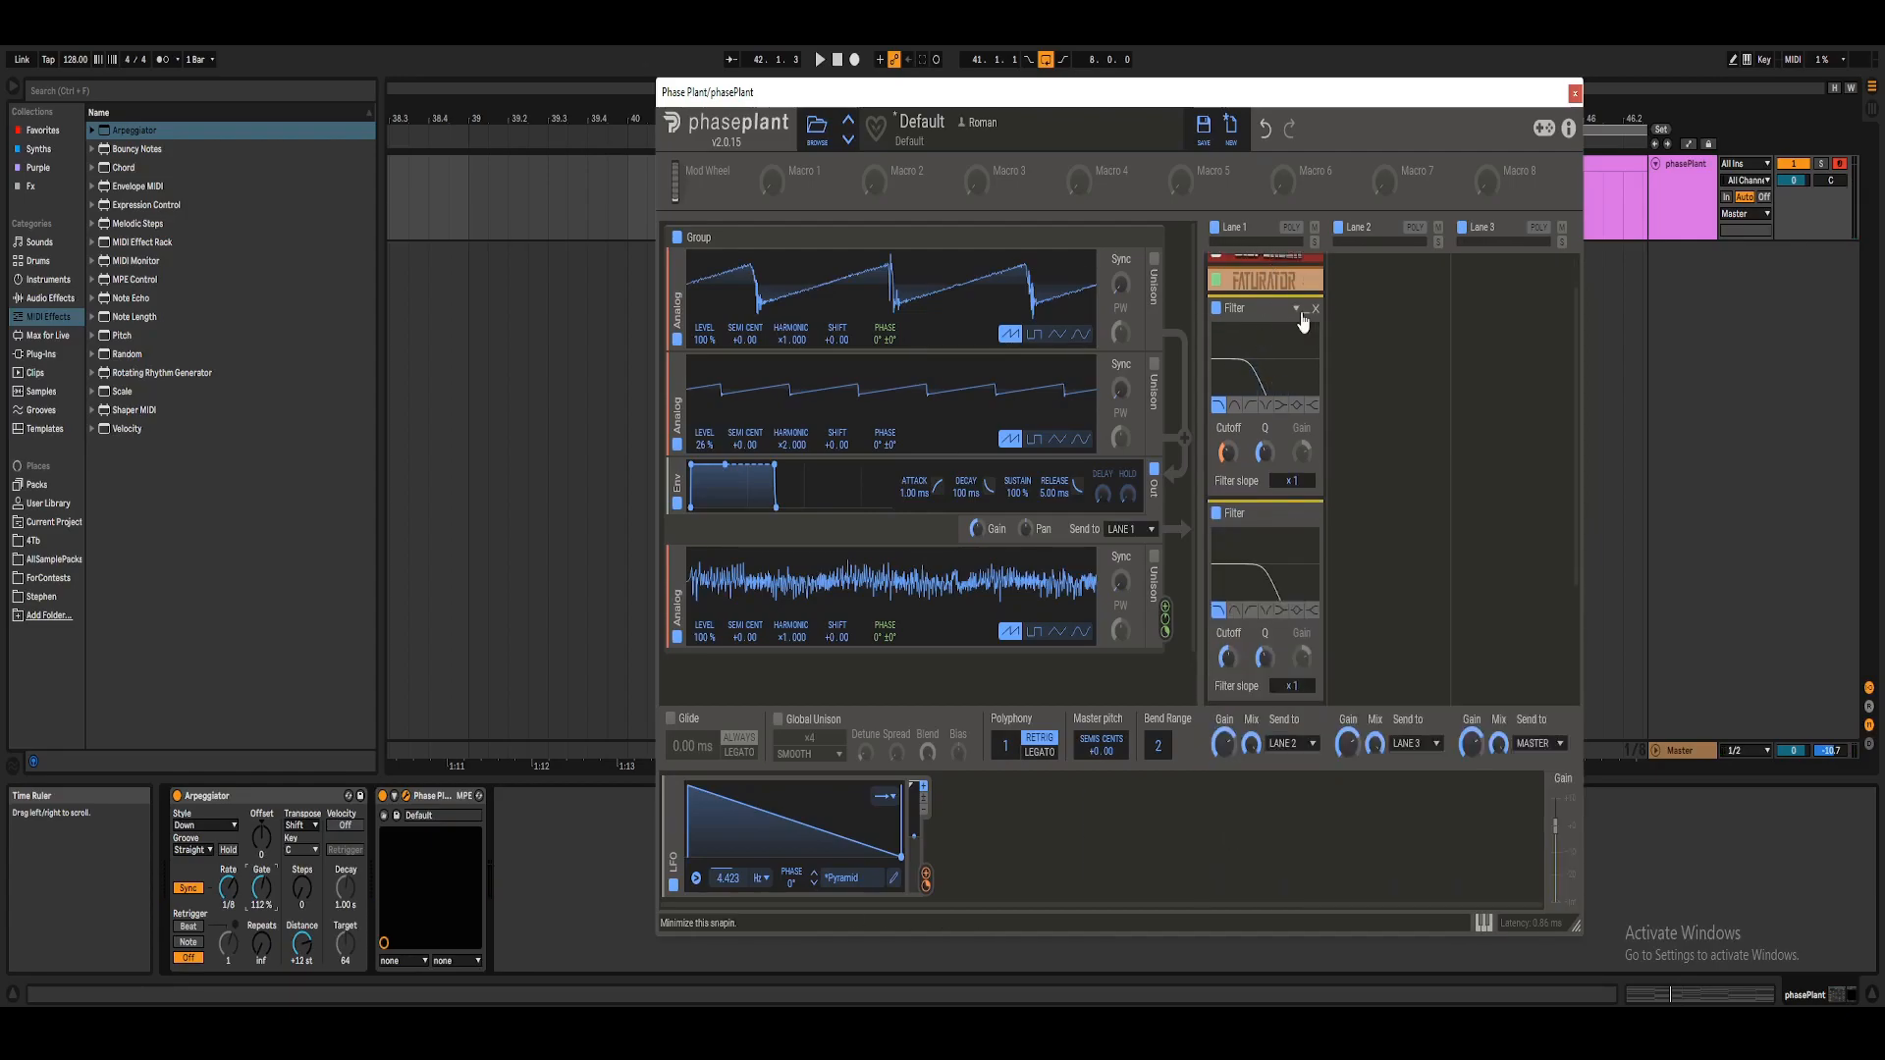
click(1307, 310)
click(1255, 442)
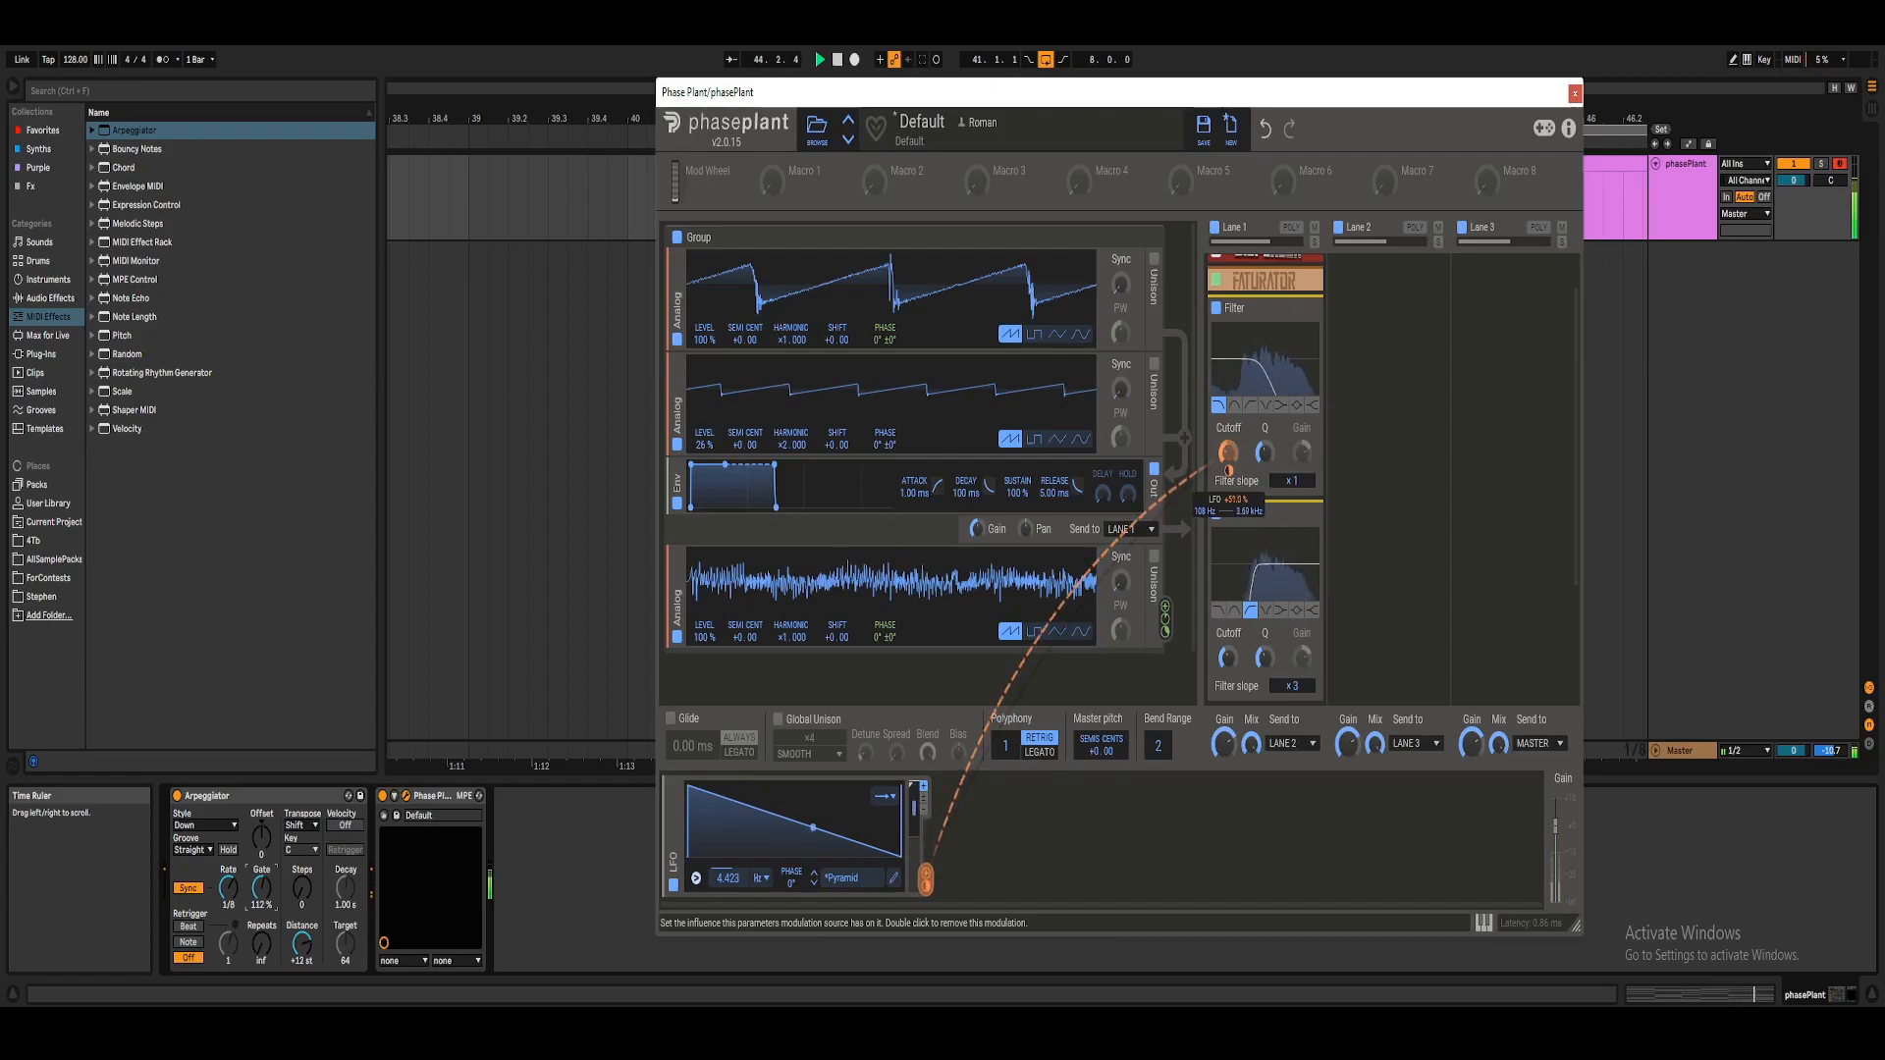
Raise the Q of the LFO-modulated Filter while auditioning the melody, and collapse the high-pass Filter below it.
drag(1268, 456, 1267, 428)
key(space)
key(space)
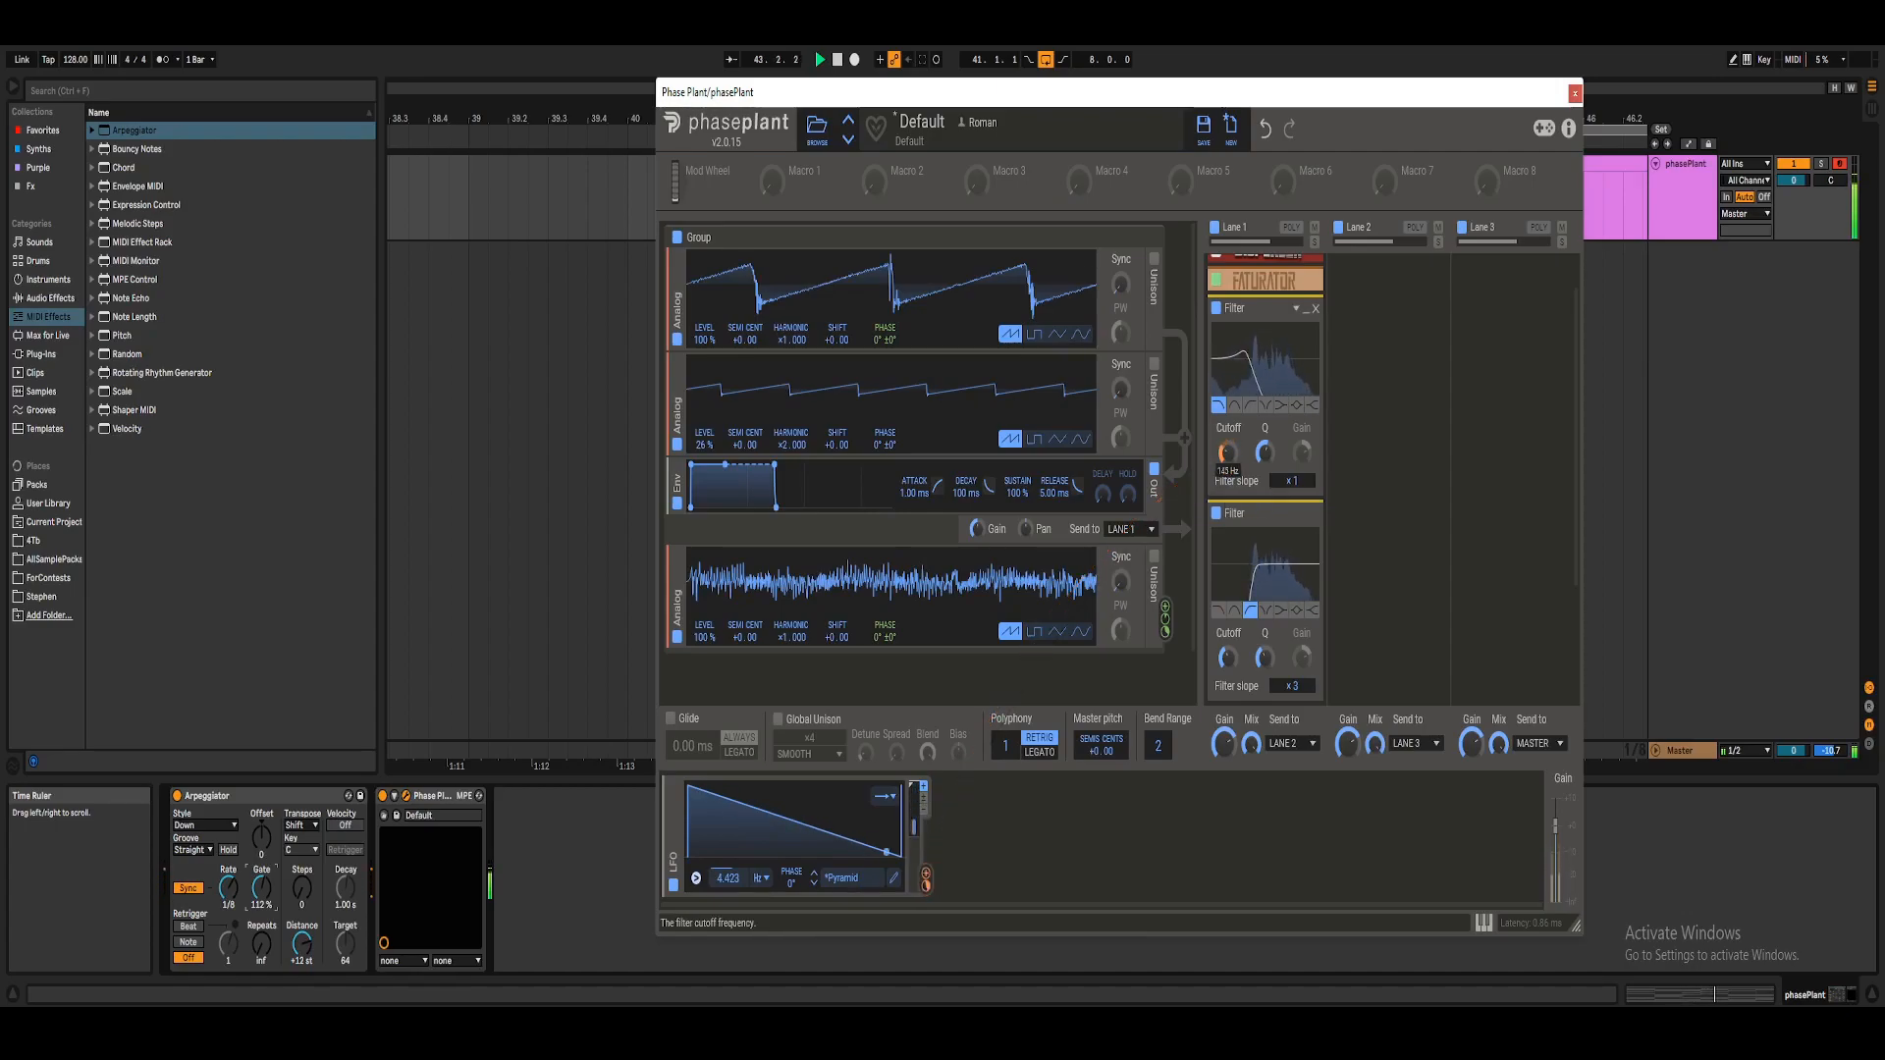
key(space)
click(1305, 514)
key(space)
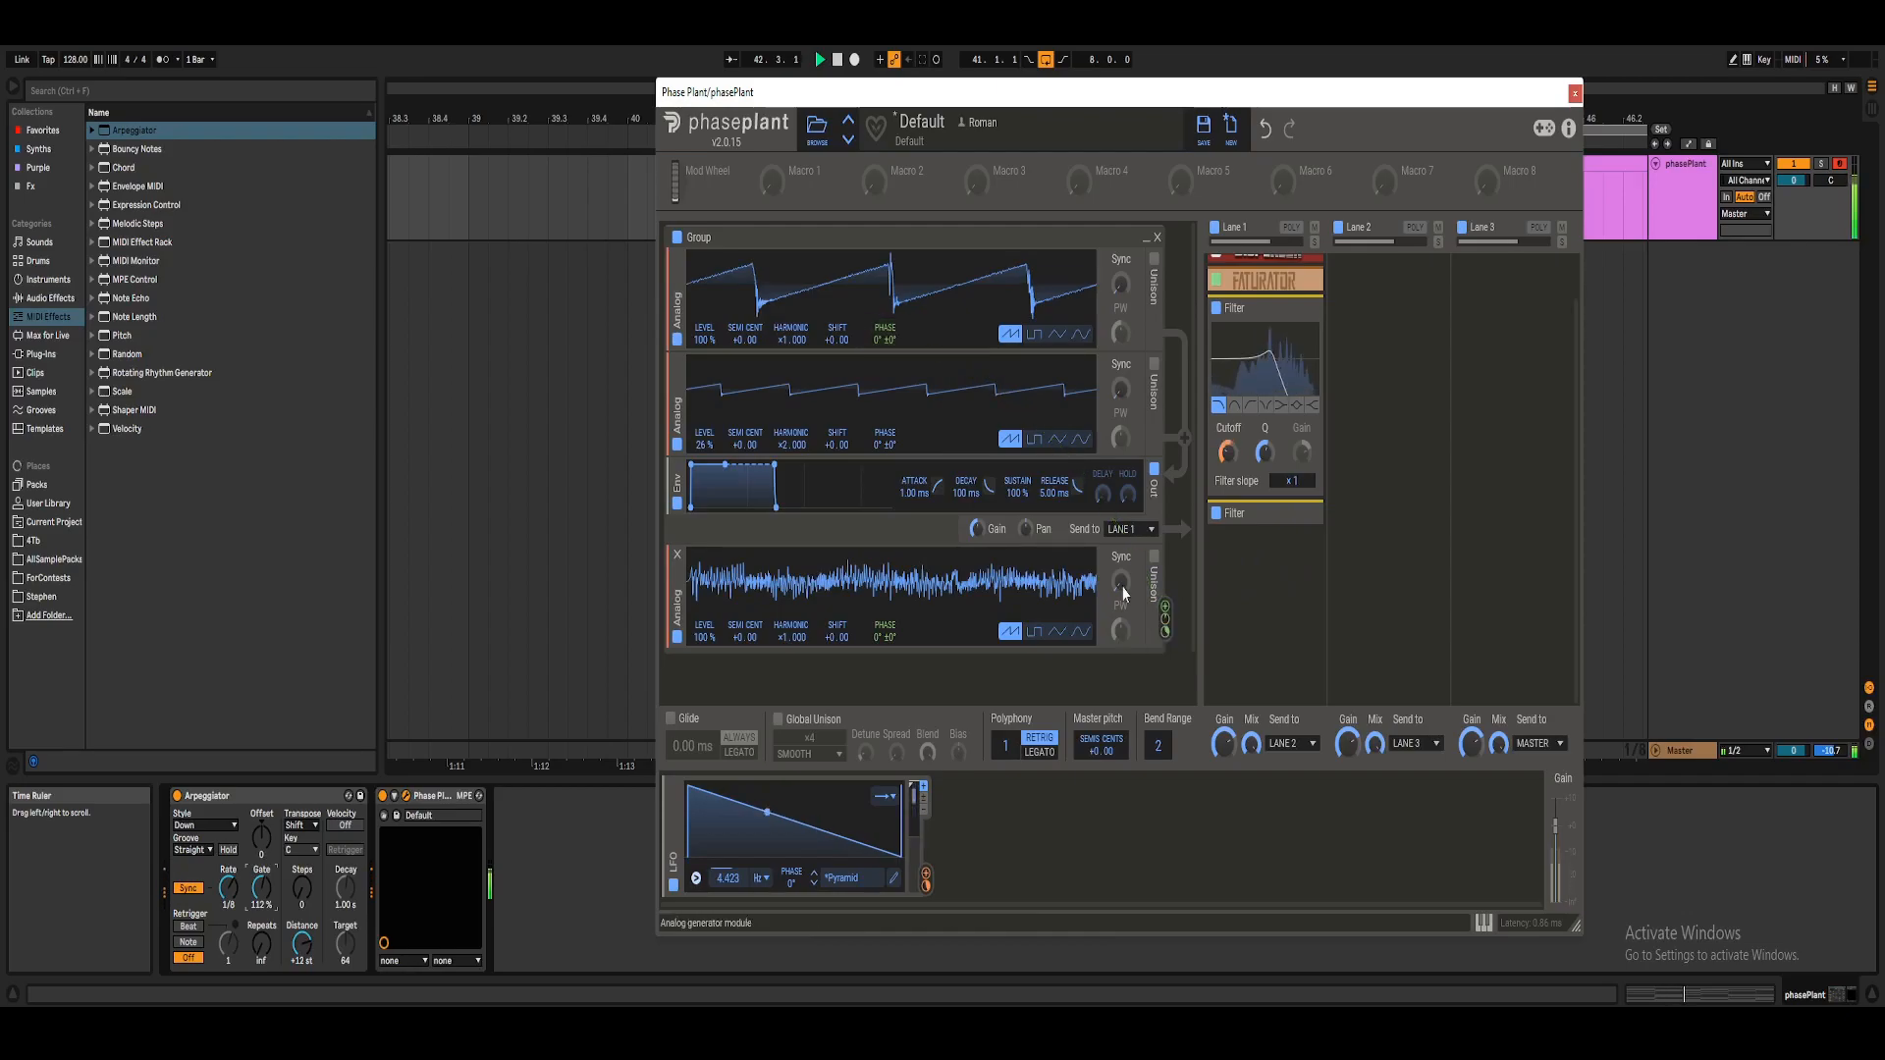
Reset the second Analog generator's harmonic to x1.000 and lower its level to 22 % while auditioning the melody.
double_click(785, 443)
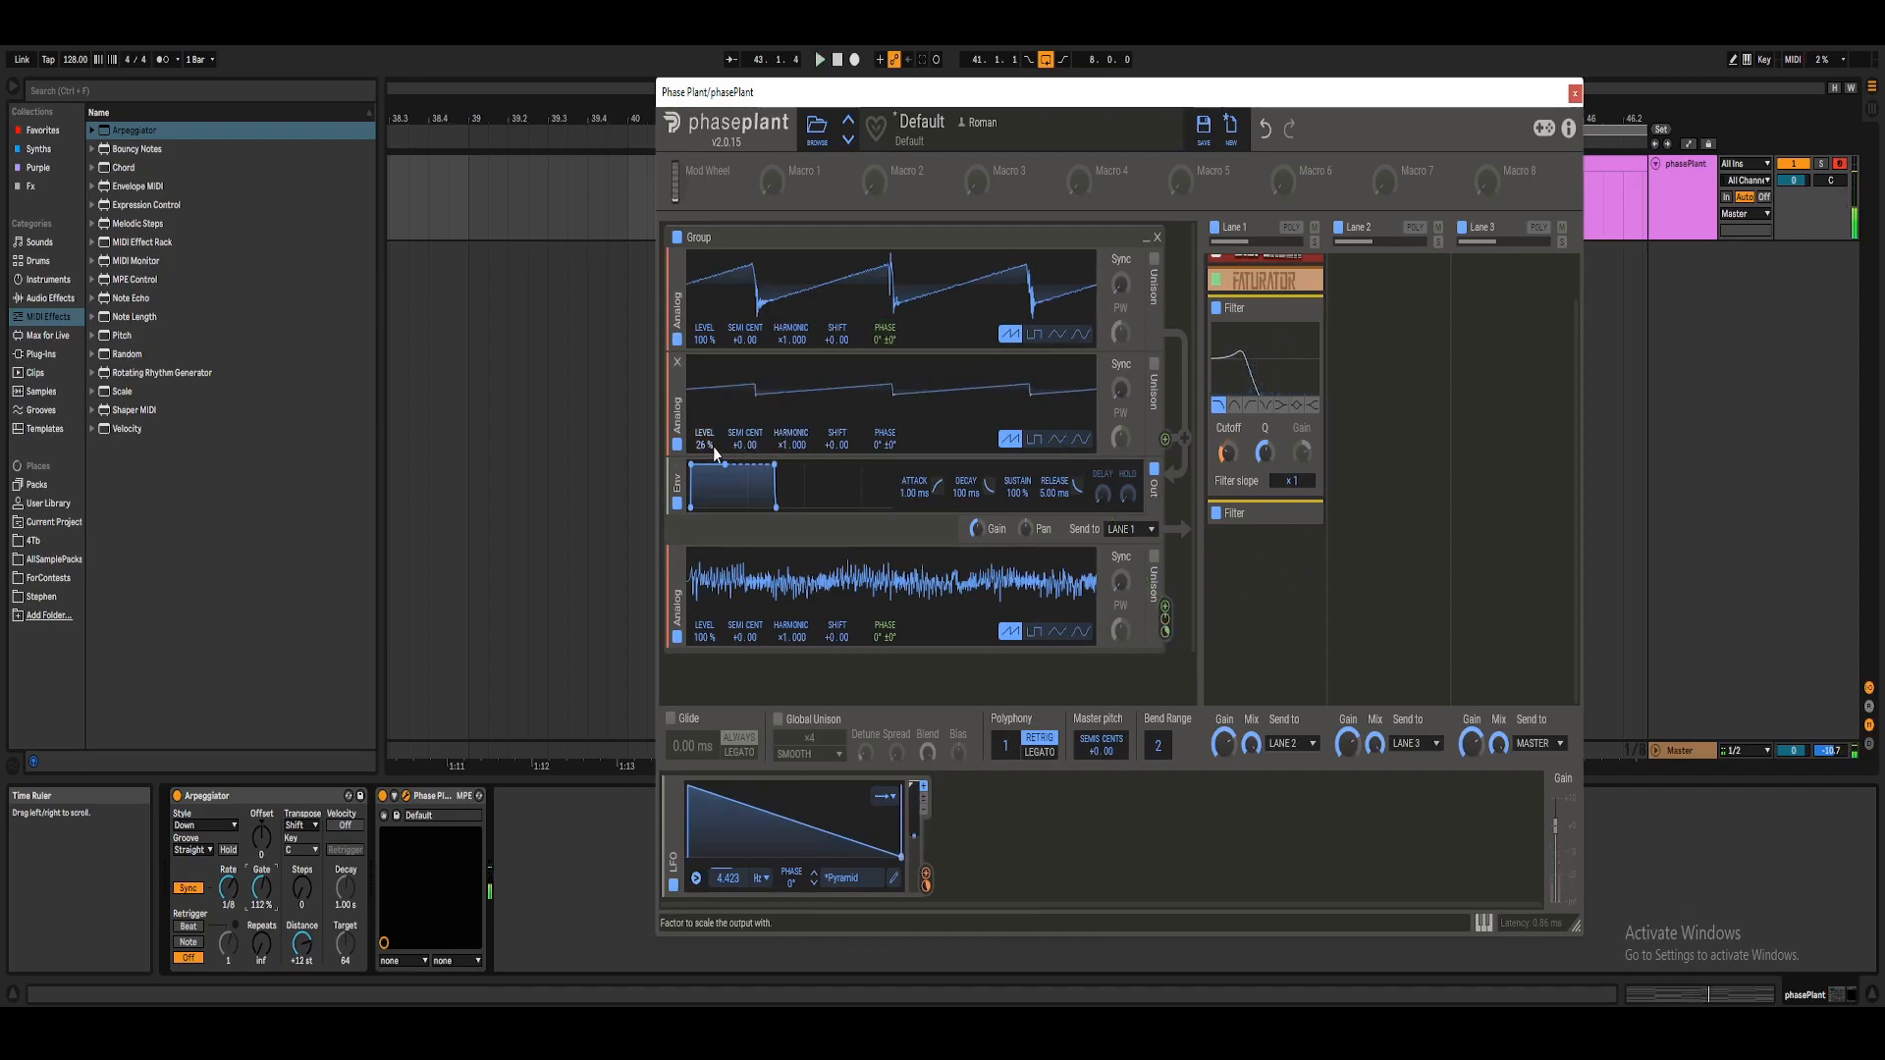
key(space)
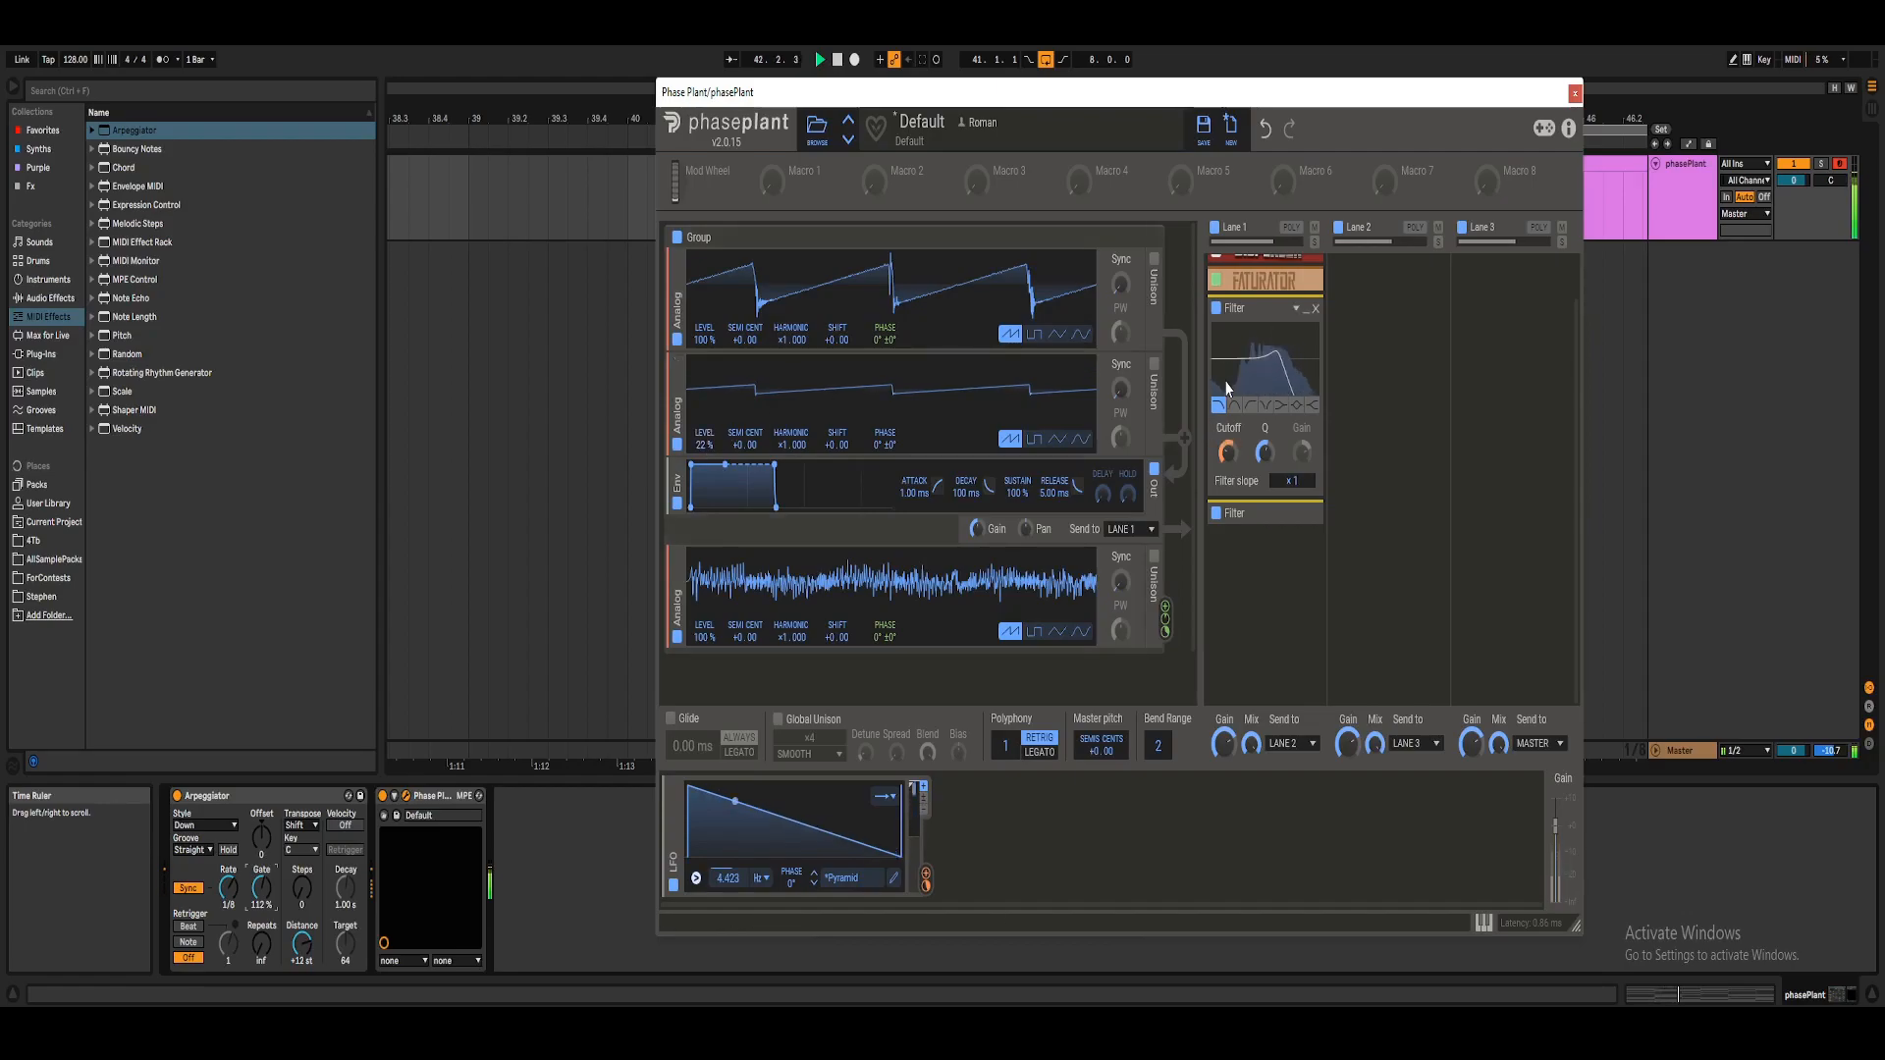
Compare the sound with the high-pass Filter bypassed and enabled, then adjust its cutoff and Q.
click(1306, 310)
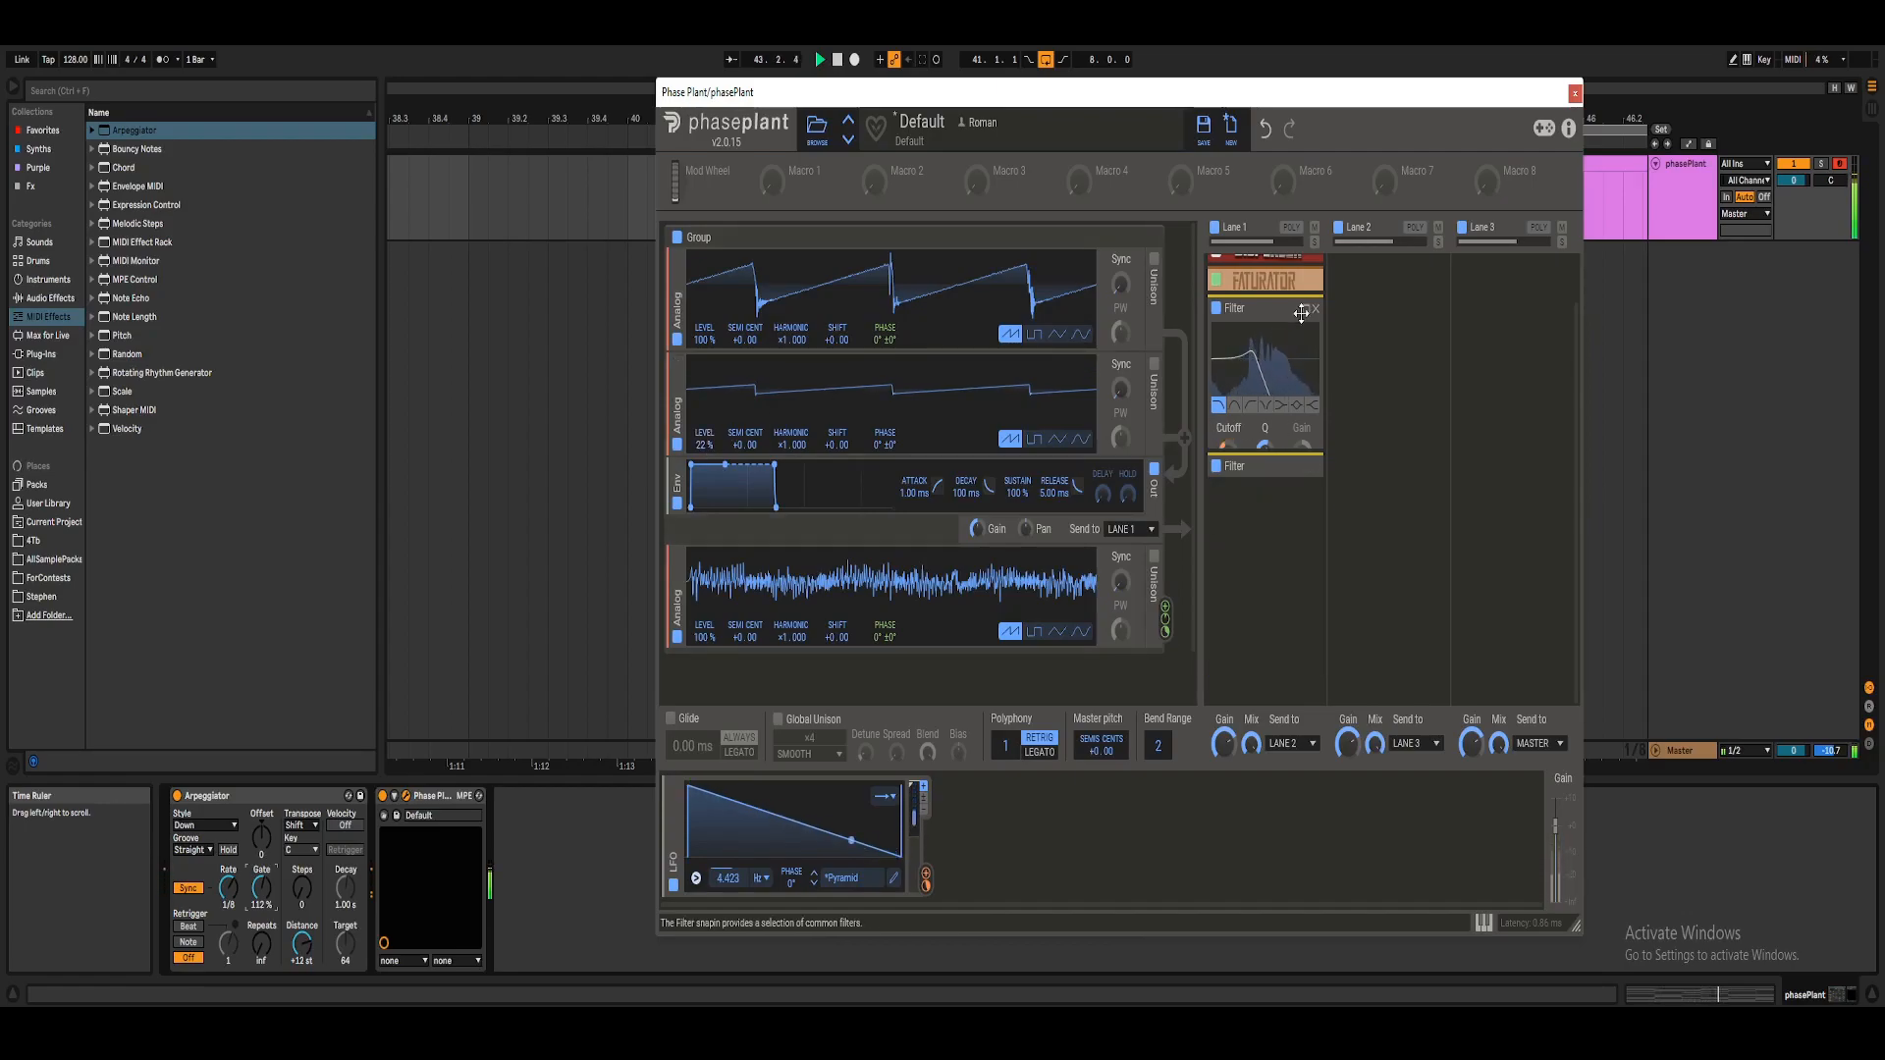
click(1217, 386)
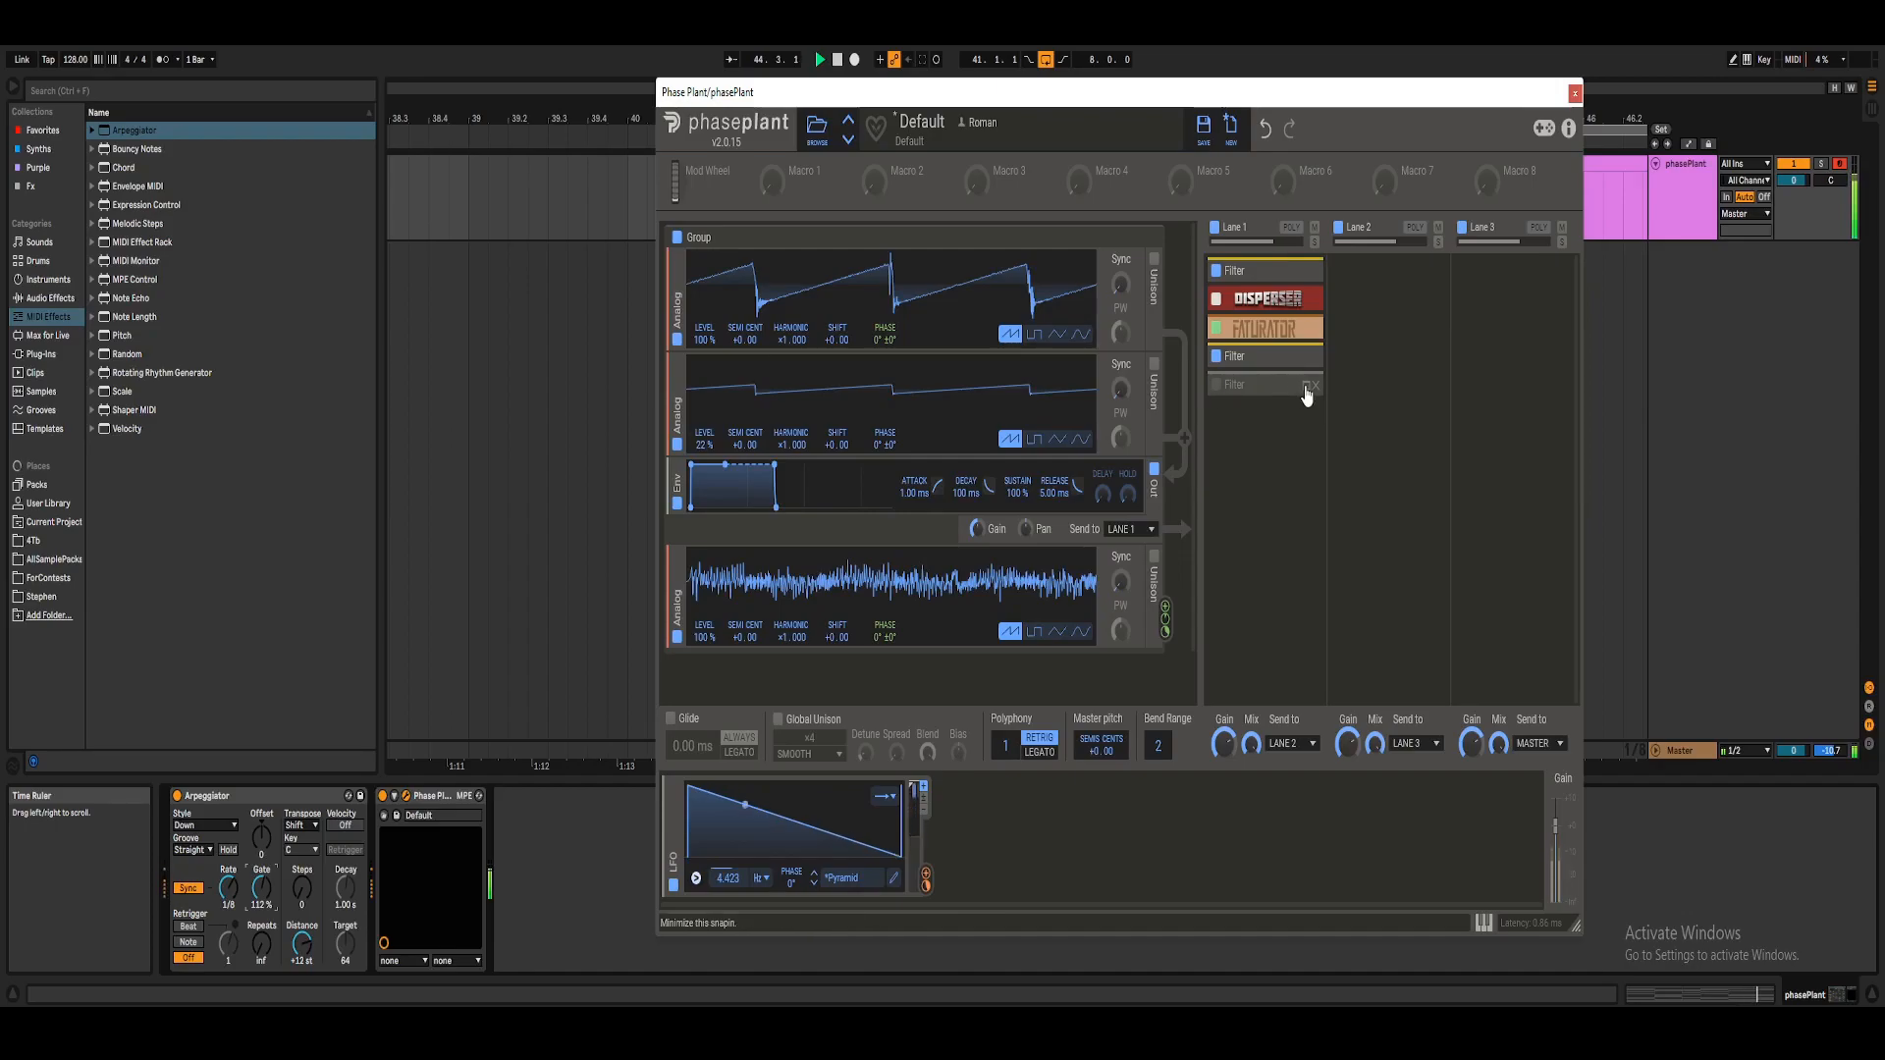
click(1217, 386)
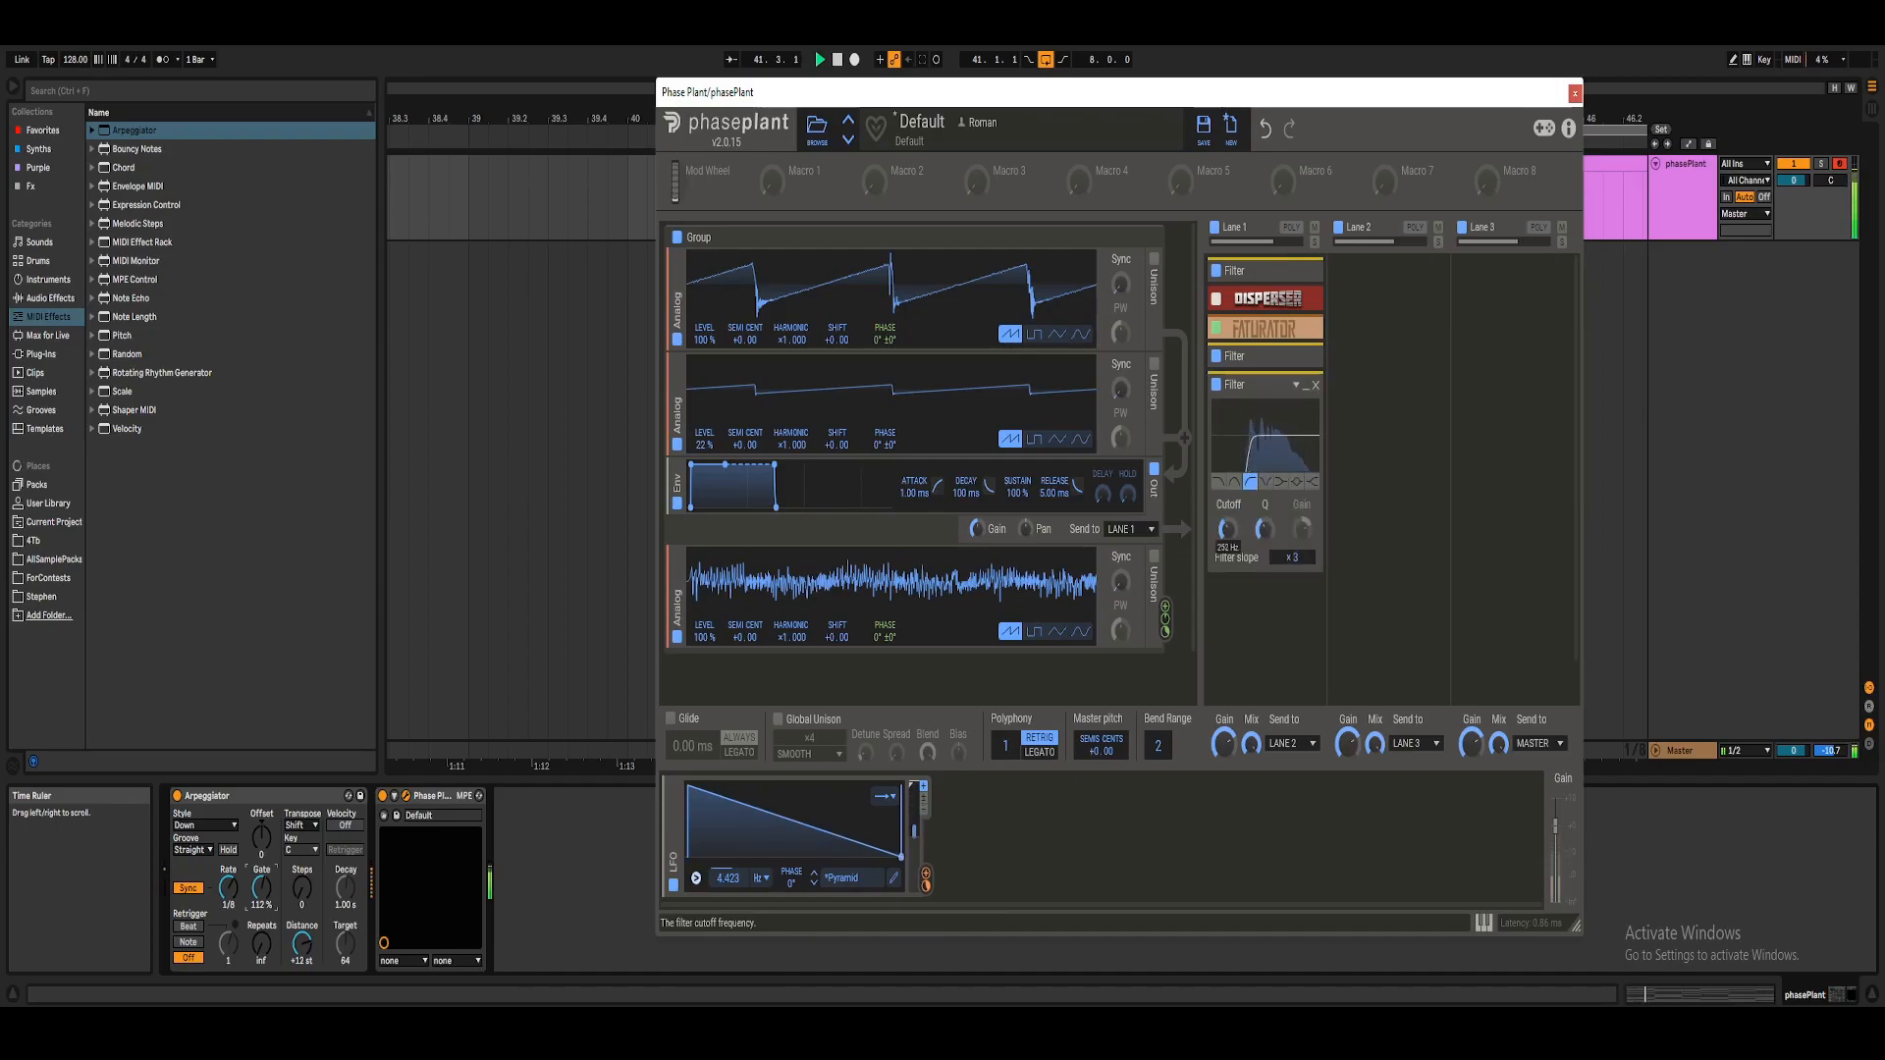
drag(1262, 531, 1263, 542)
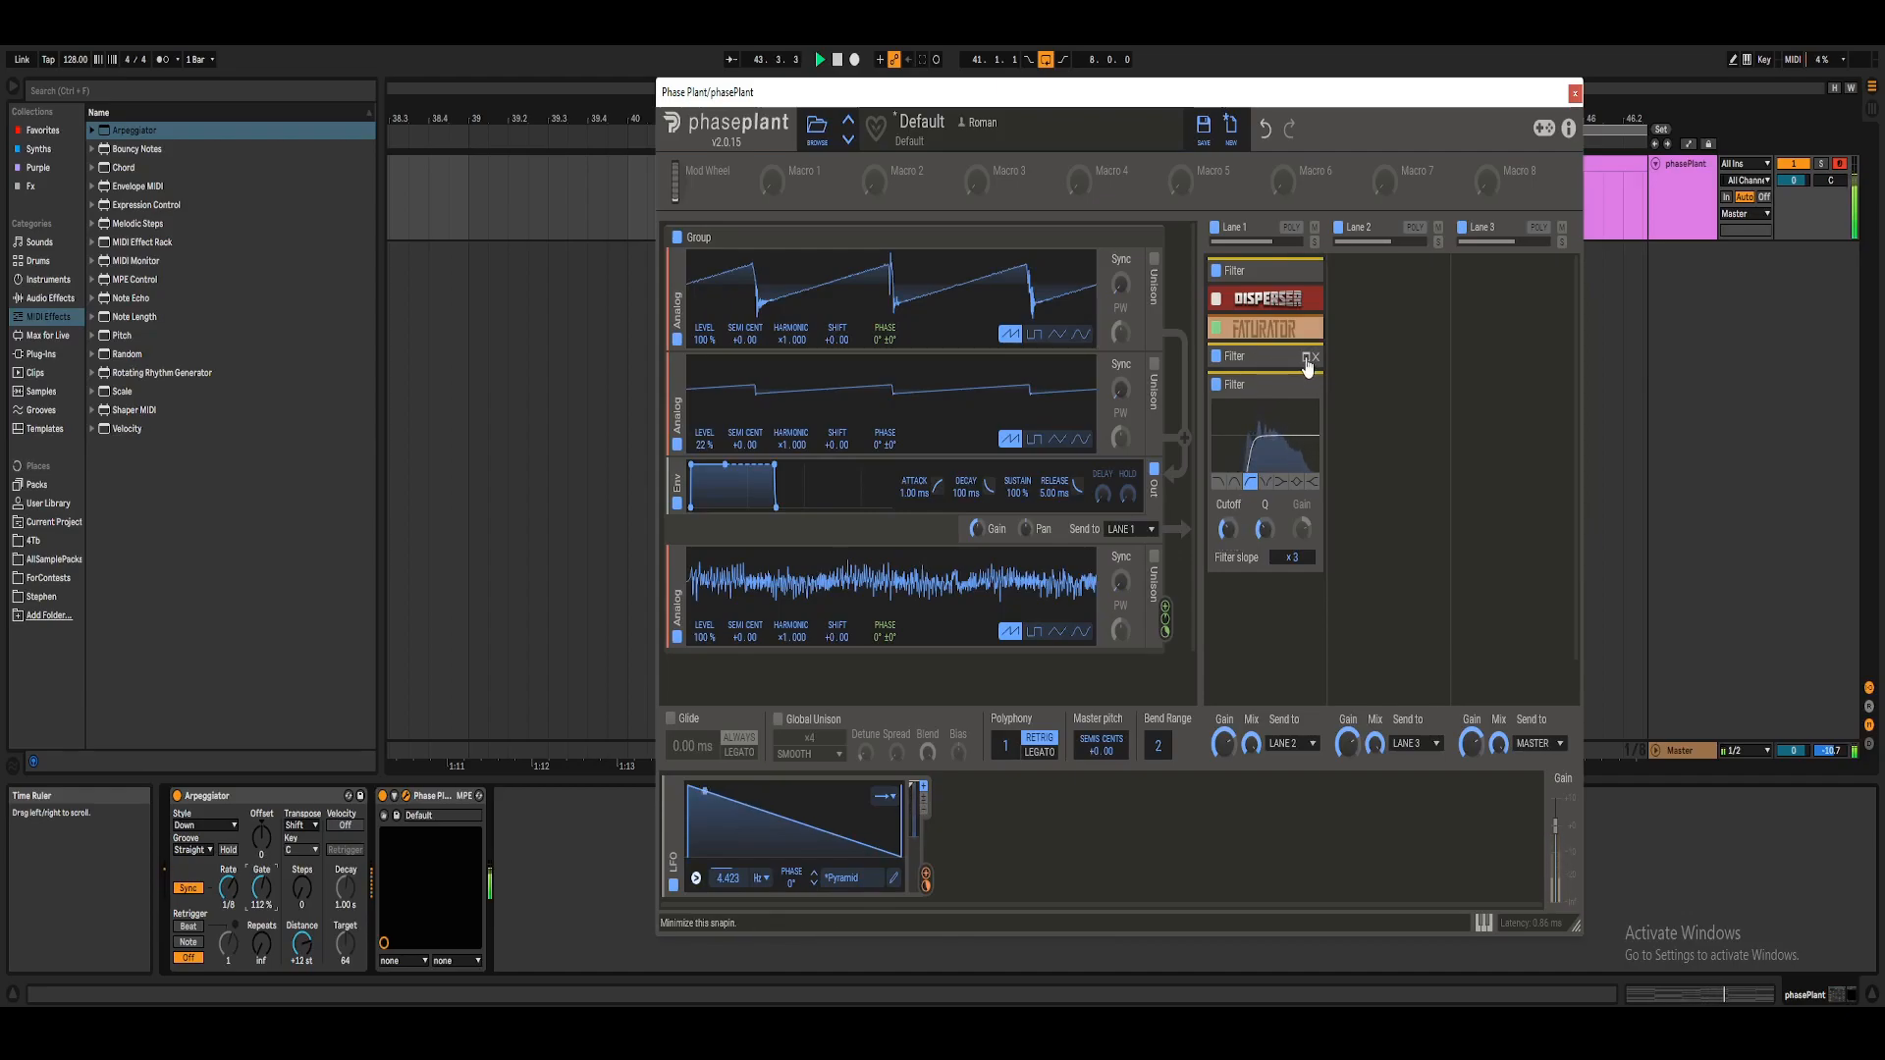
Set the LFO rate to 4.773 Hz while watching the modulated low-pass Filter, and collapse that Filter.
click(1305, 357)
mouse_move(731, 889)
mouse_down()
mouse_move(730, 918)
mouse_move(730, 885)
mouse_up()
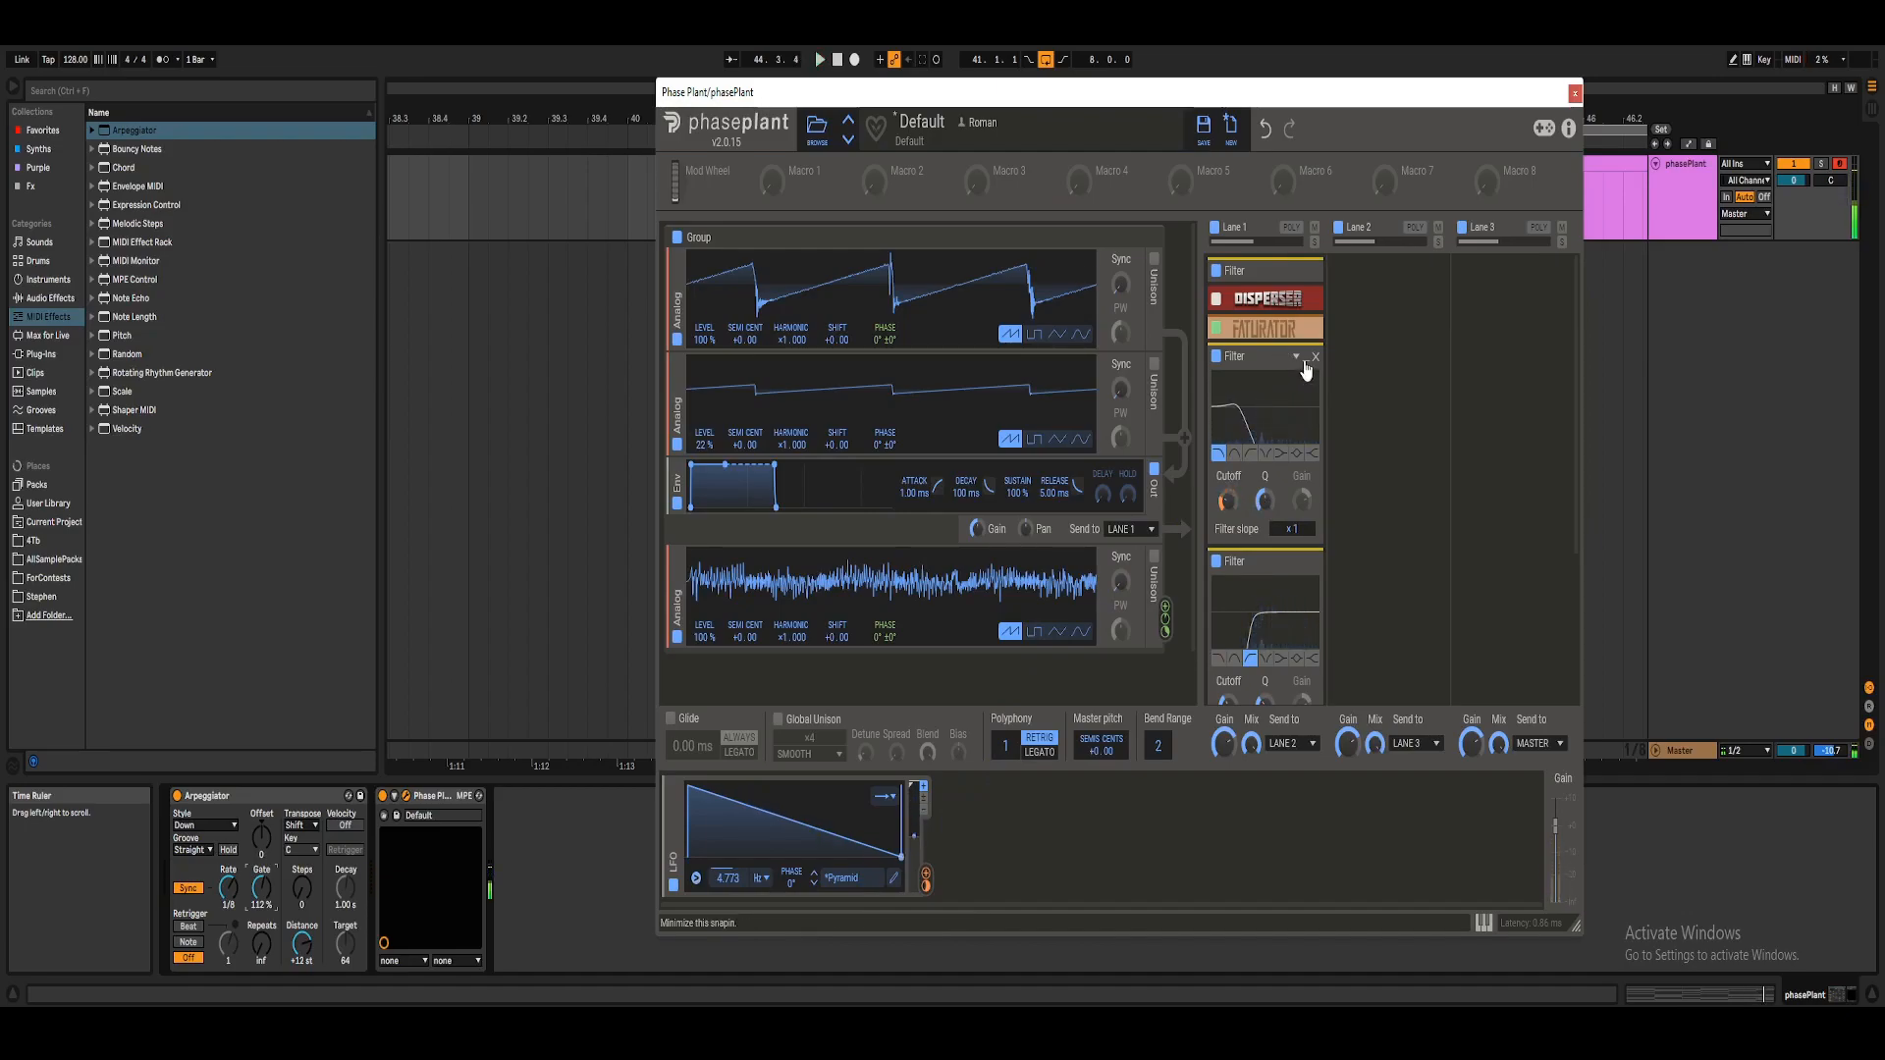
click(1305, 356)
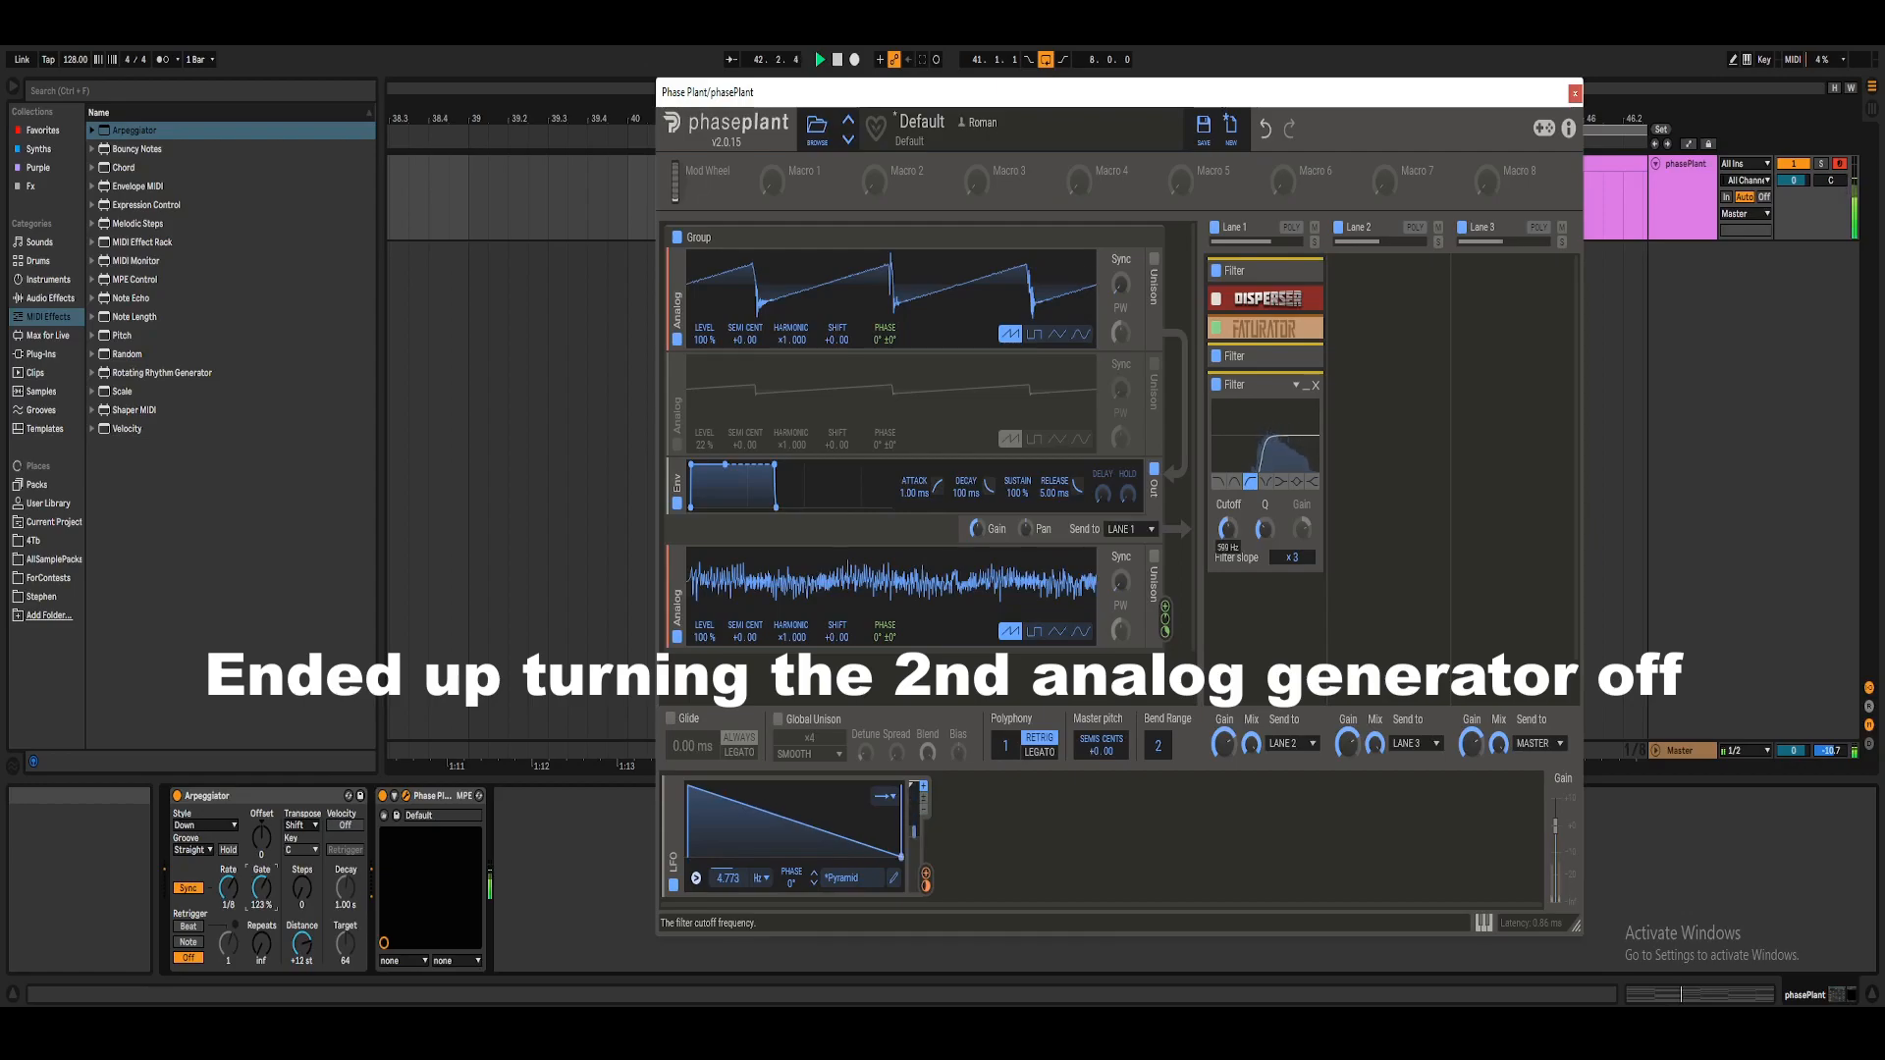
Move the high-pass Filter above the LFO-modulated Filter in Lane 1 and expand the modulated one.
drag(1266, 384, 1270, 351)
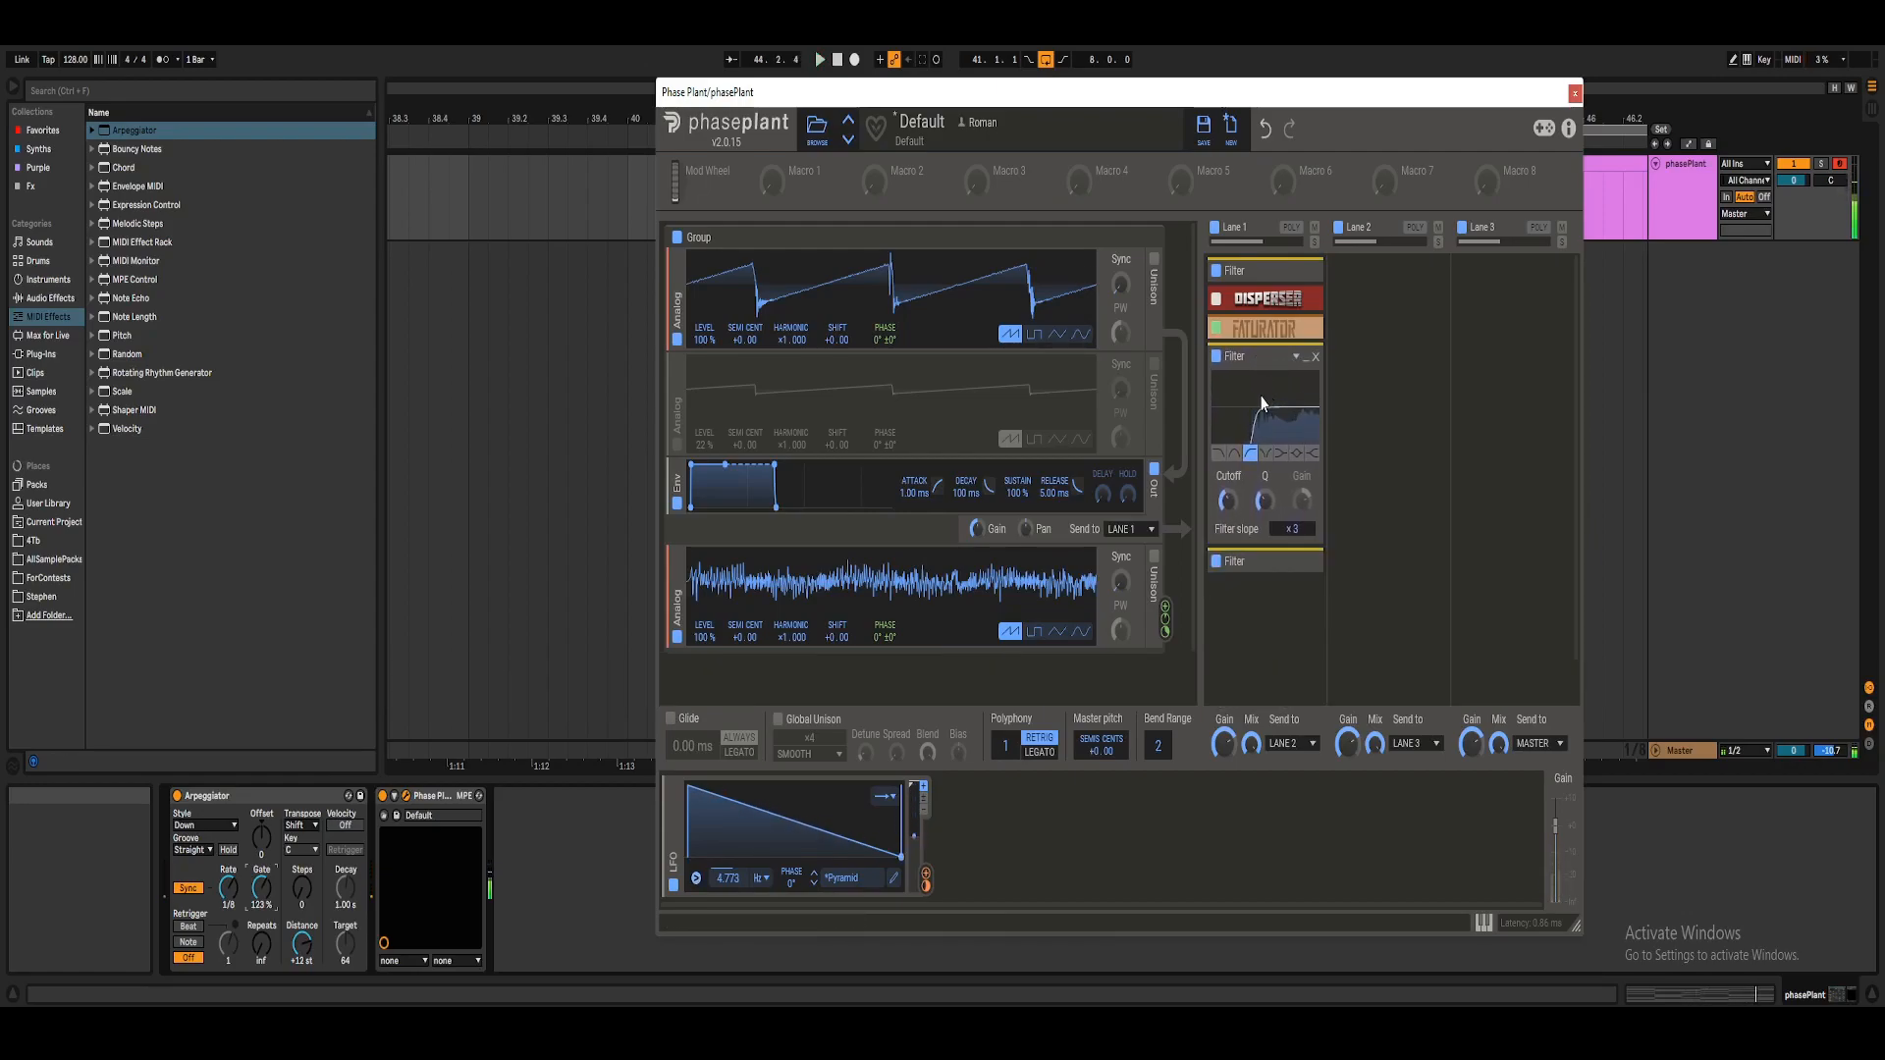
click(1268, 559)
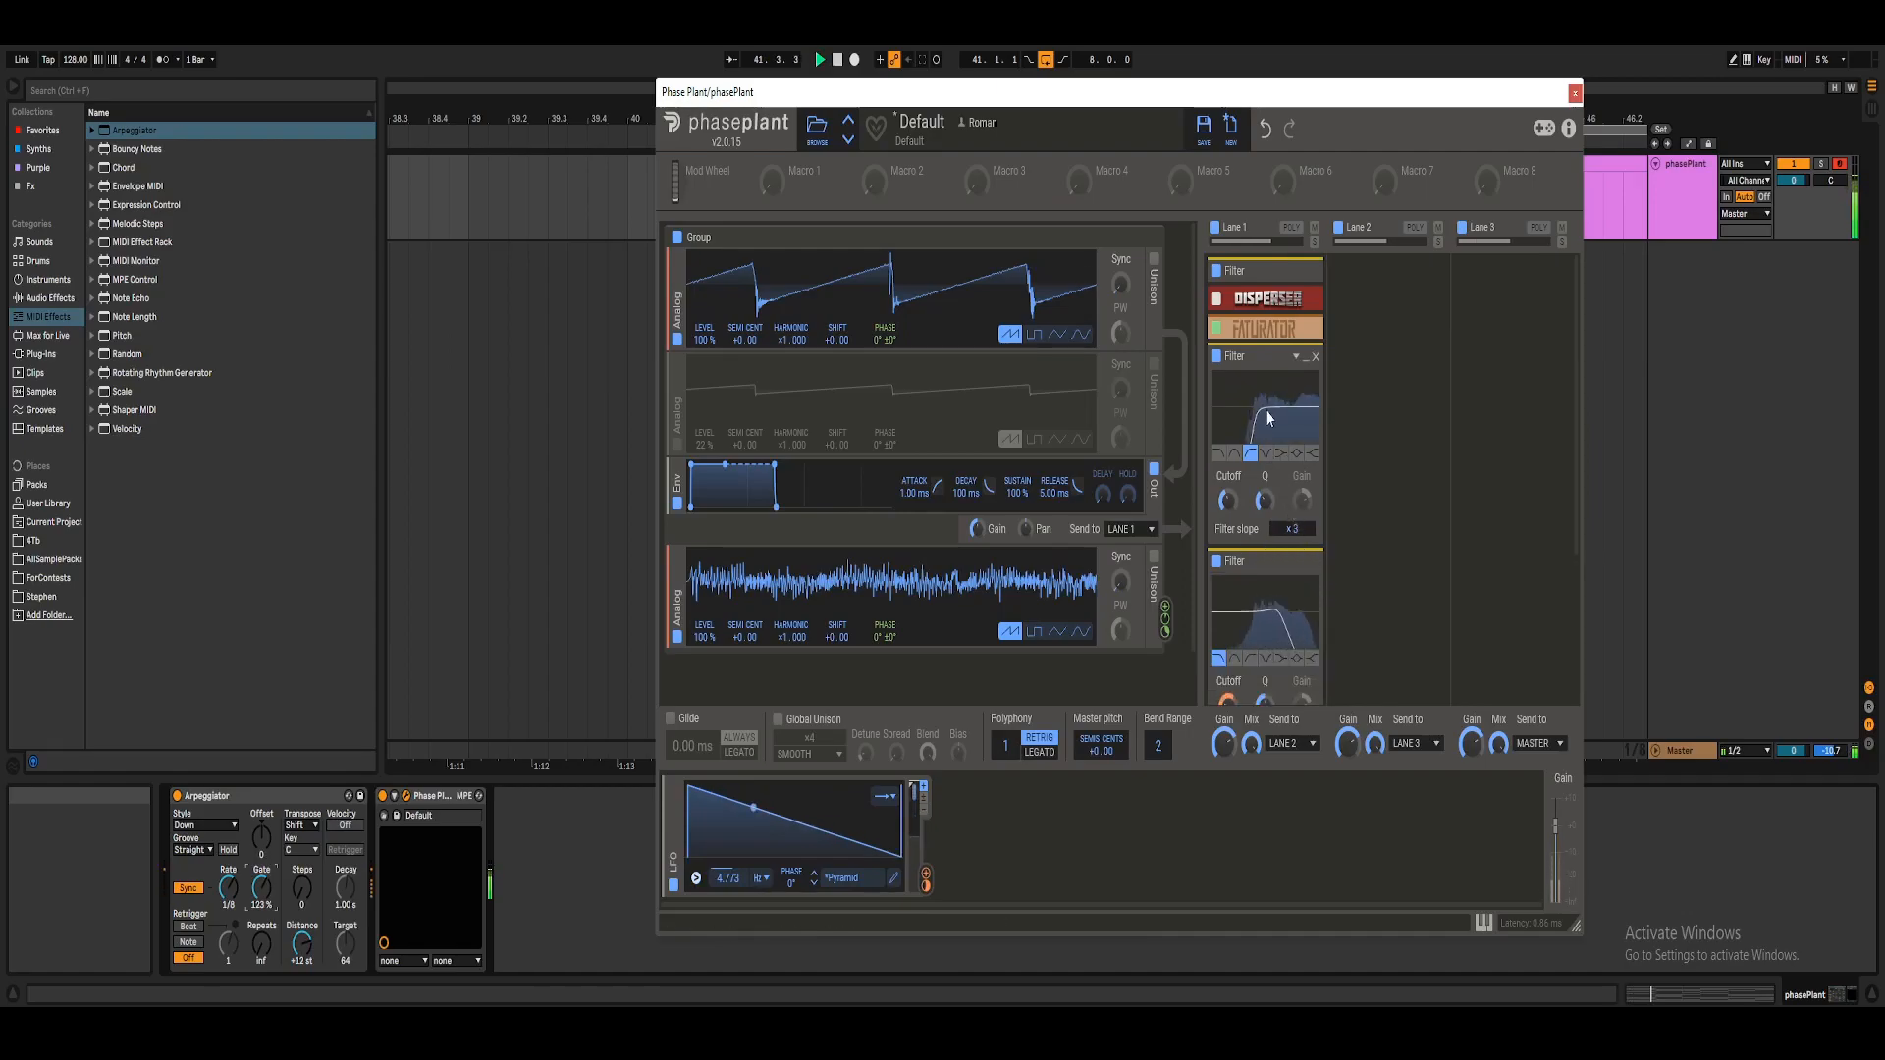
scroll(1267, 621, down, 1)
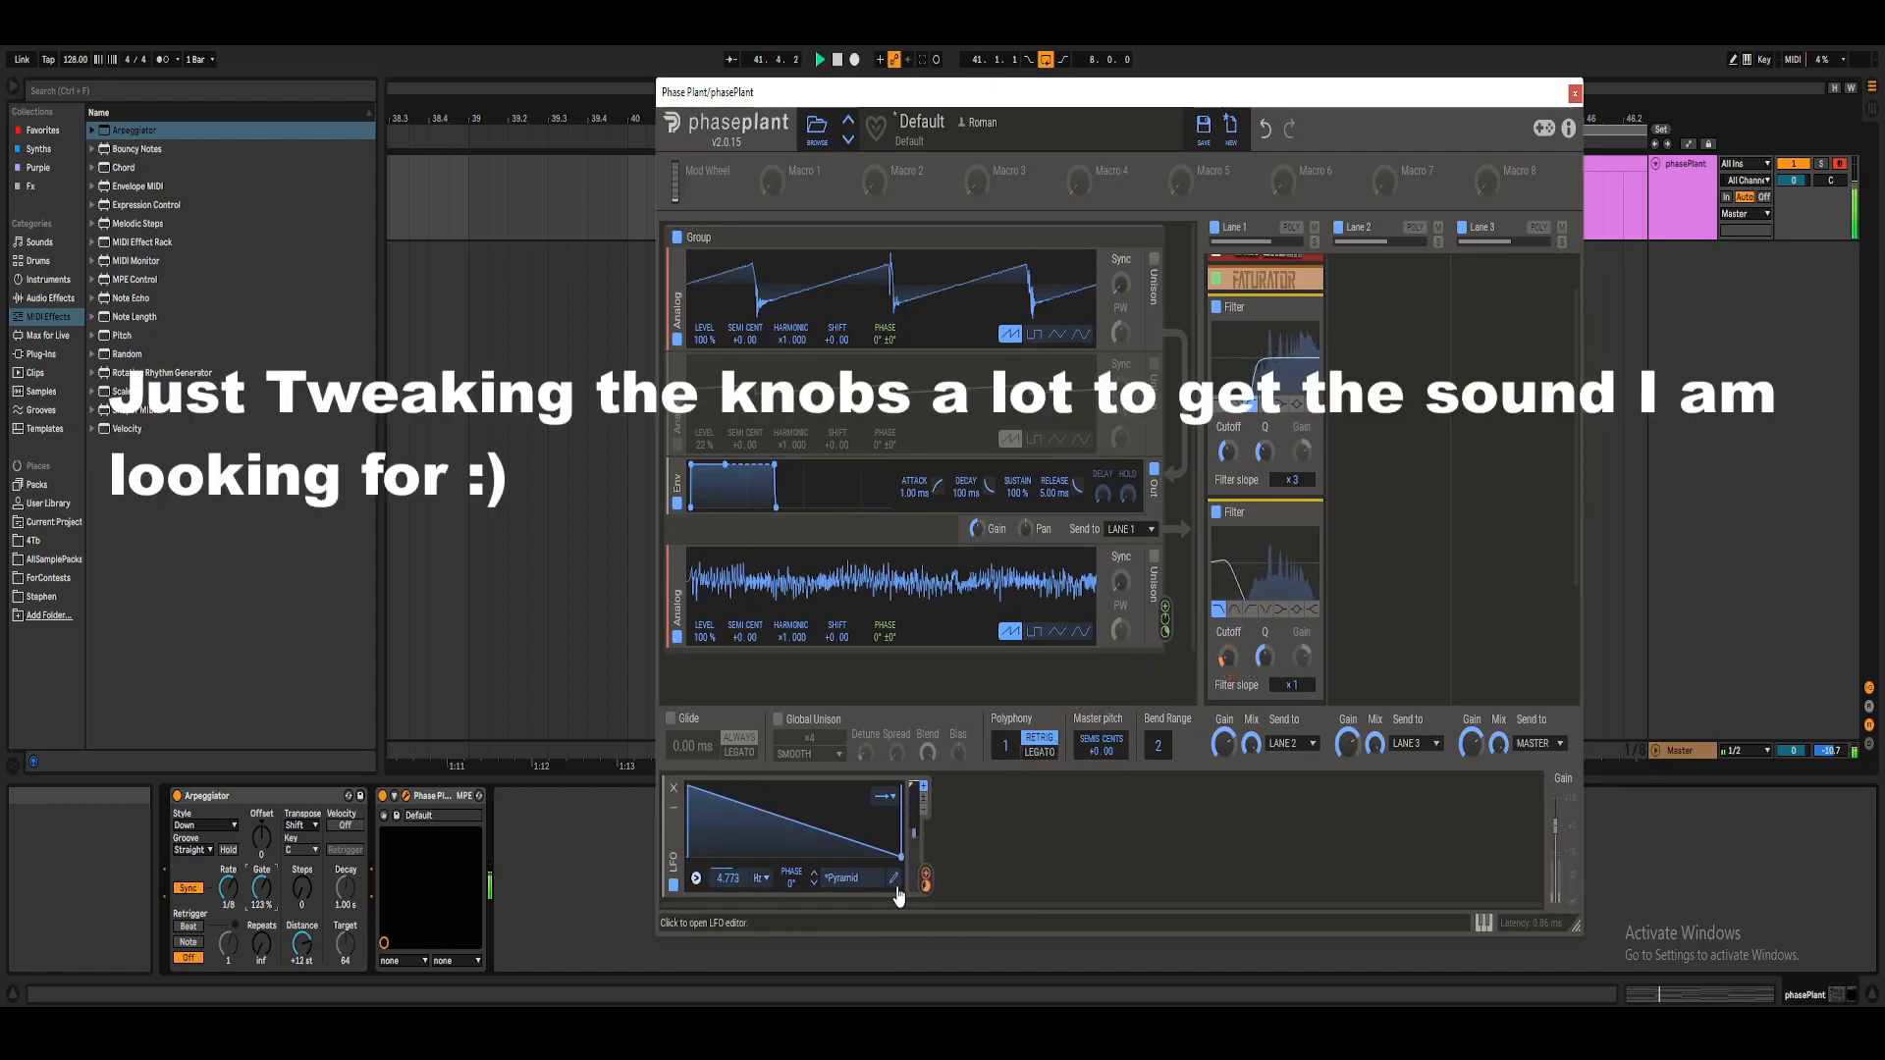
Turn off grid snapping in the LFO editor and shift the curve's 100 % peak slightly after the start for a short rise.
click(894, 881)
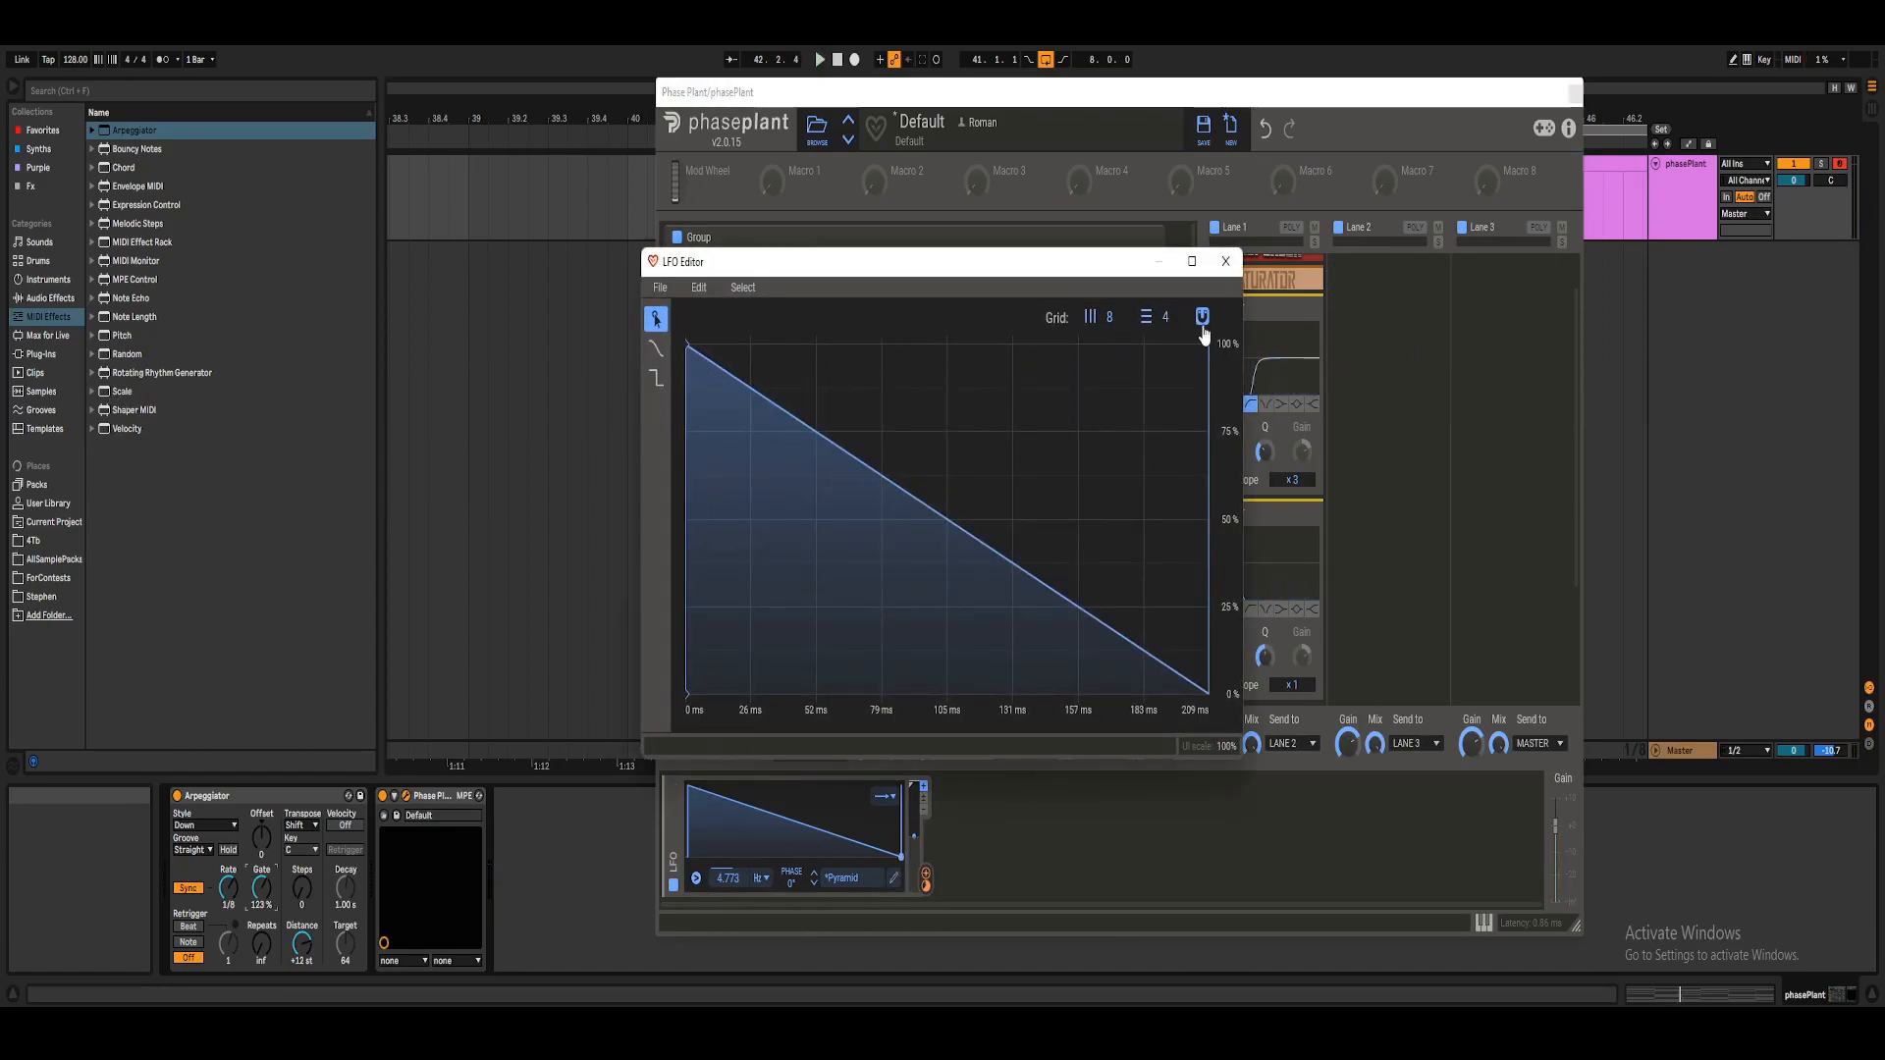
drag(688, 346, 707, 344)
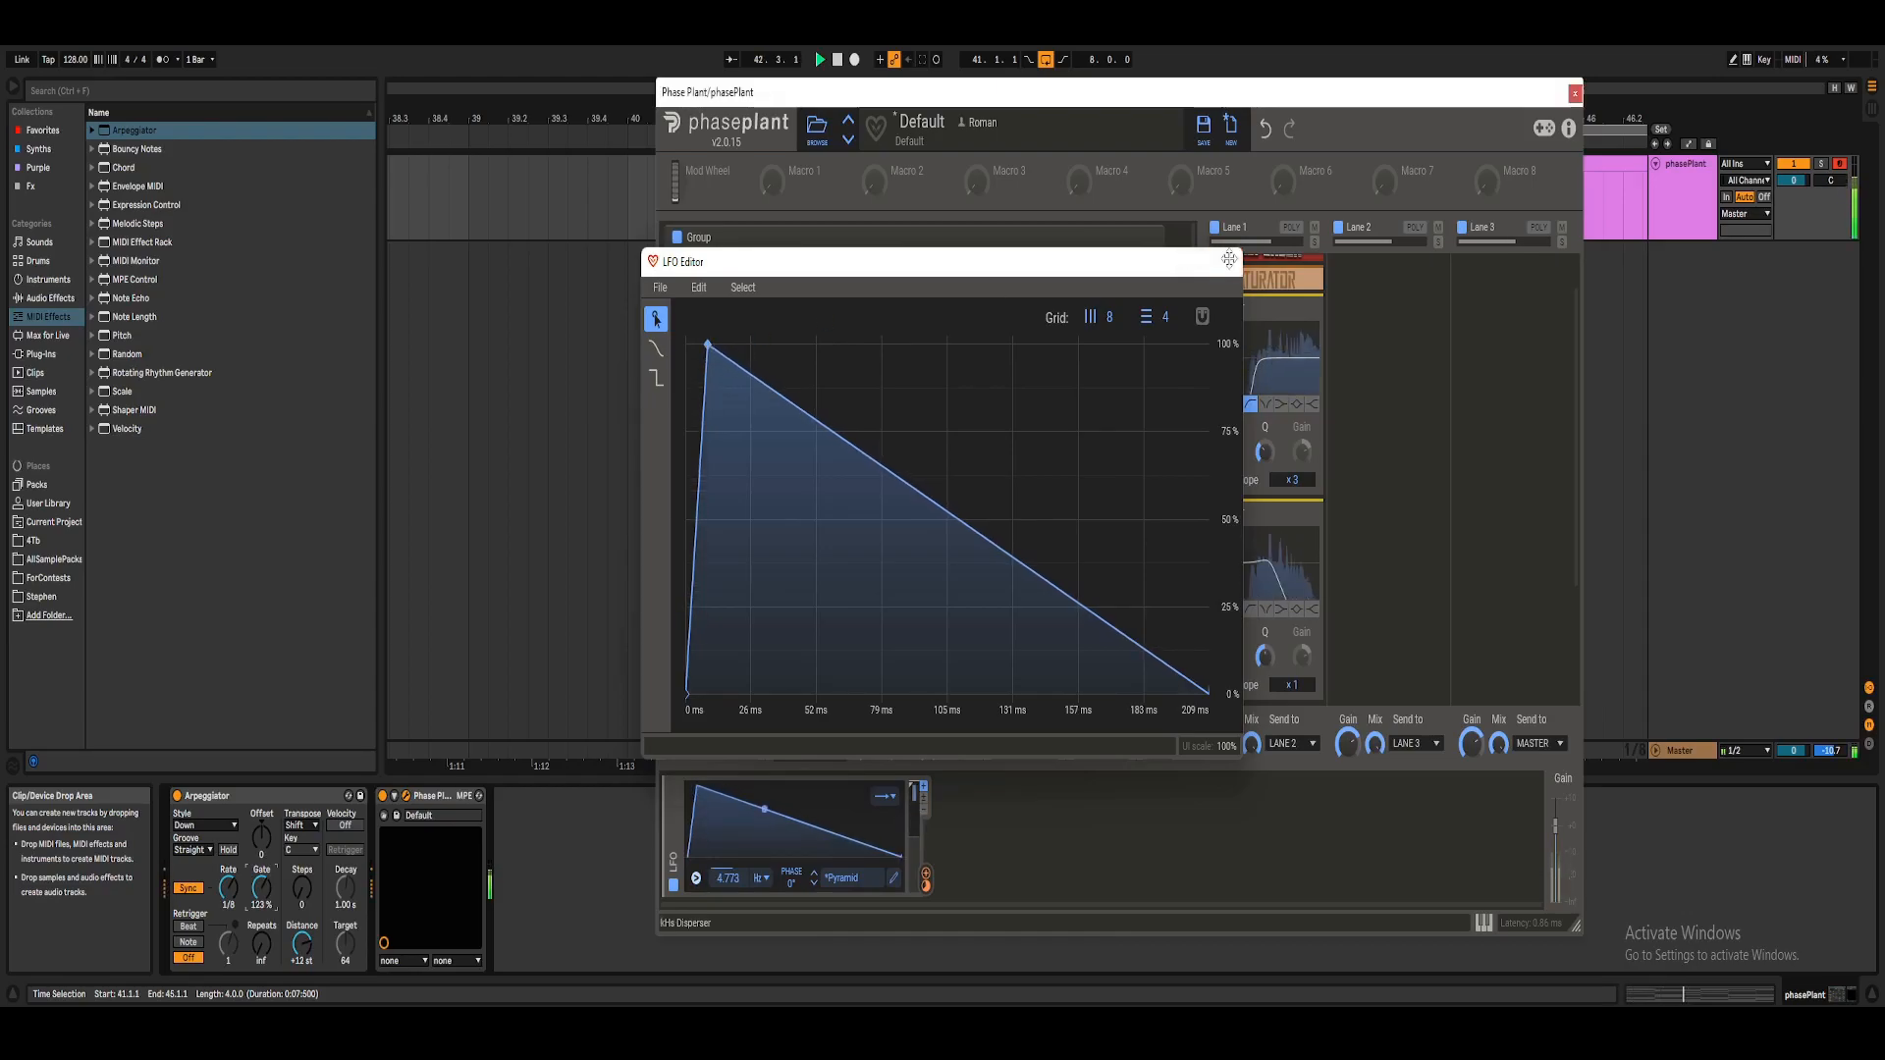
click(1225, 262)
Collapse the two lower Filters and add a Dual Delay at the end of Lane 1.
click(1306, 307)
click(1307, 340)
click(1264, 412)
click(1234, 660)
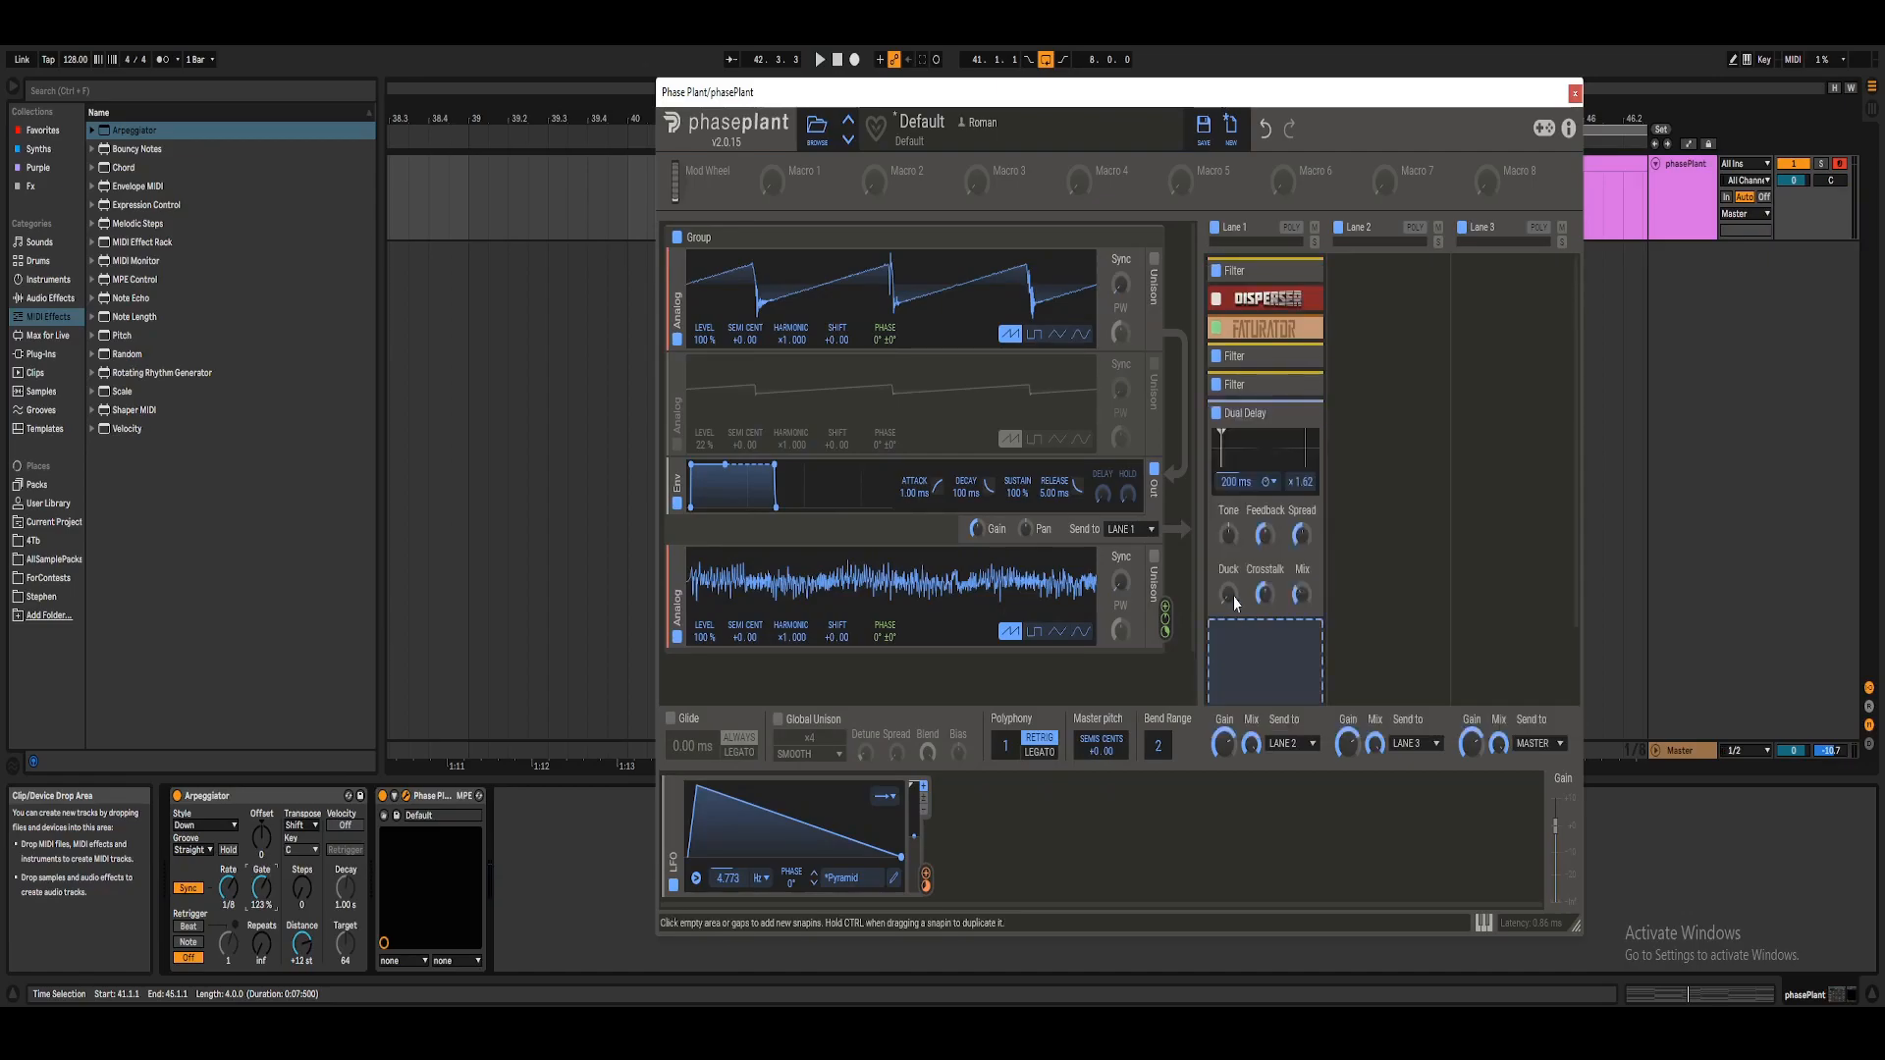
Switch the Dual Delay to a tempo-synced time of 3/16 and lower its mix while auditioning.
click(1269, 482)
click(1276, 501)
key(space)
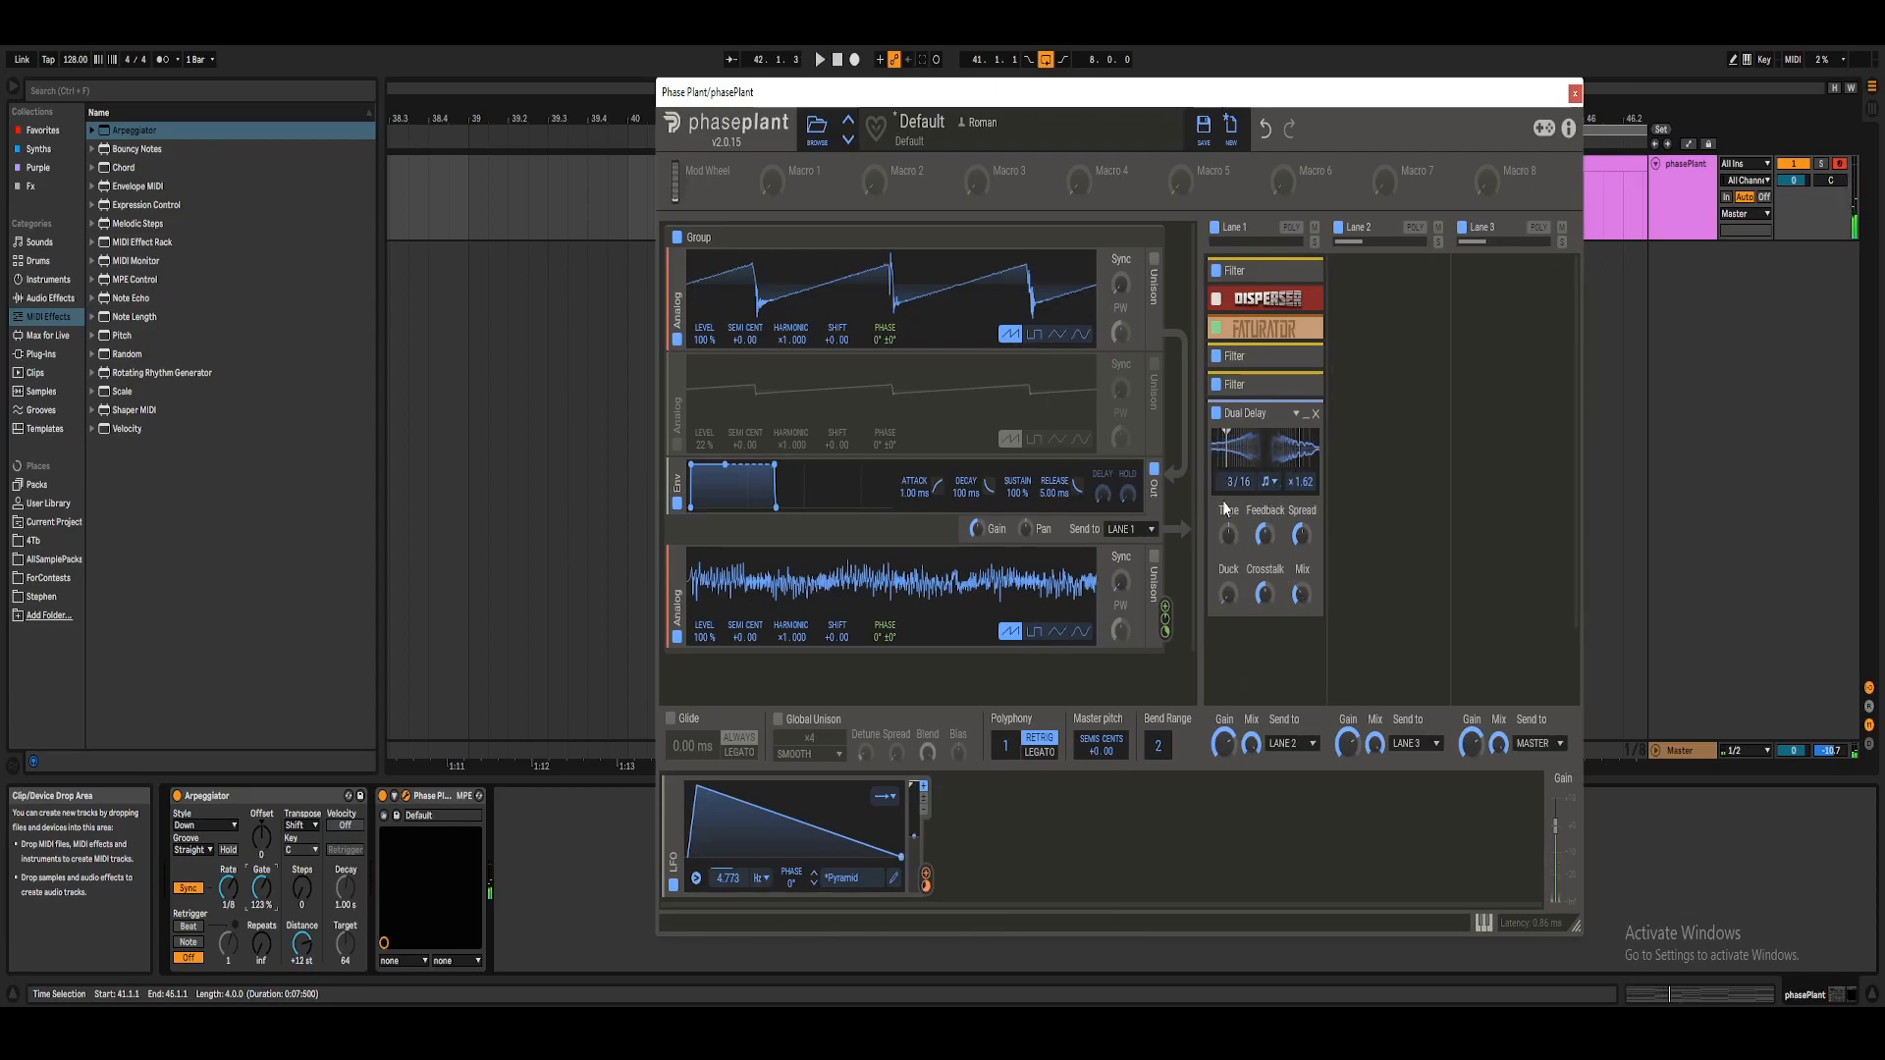
drag(1302, 594, 1302, 616)
key(space)
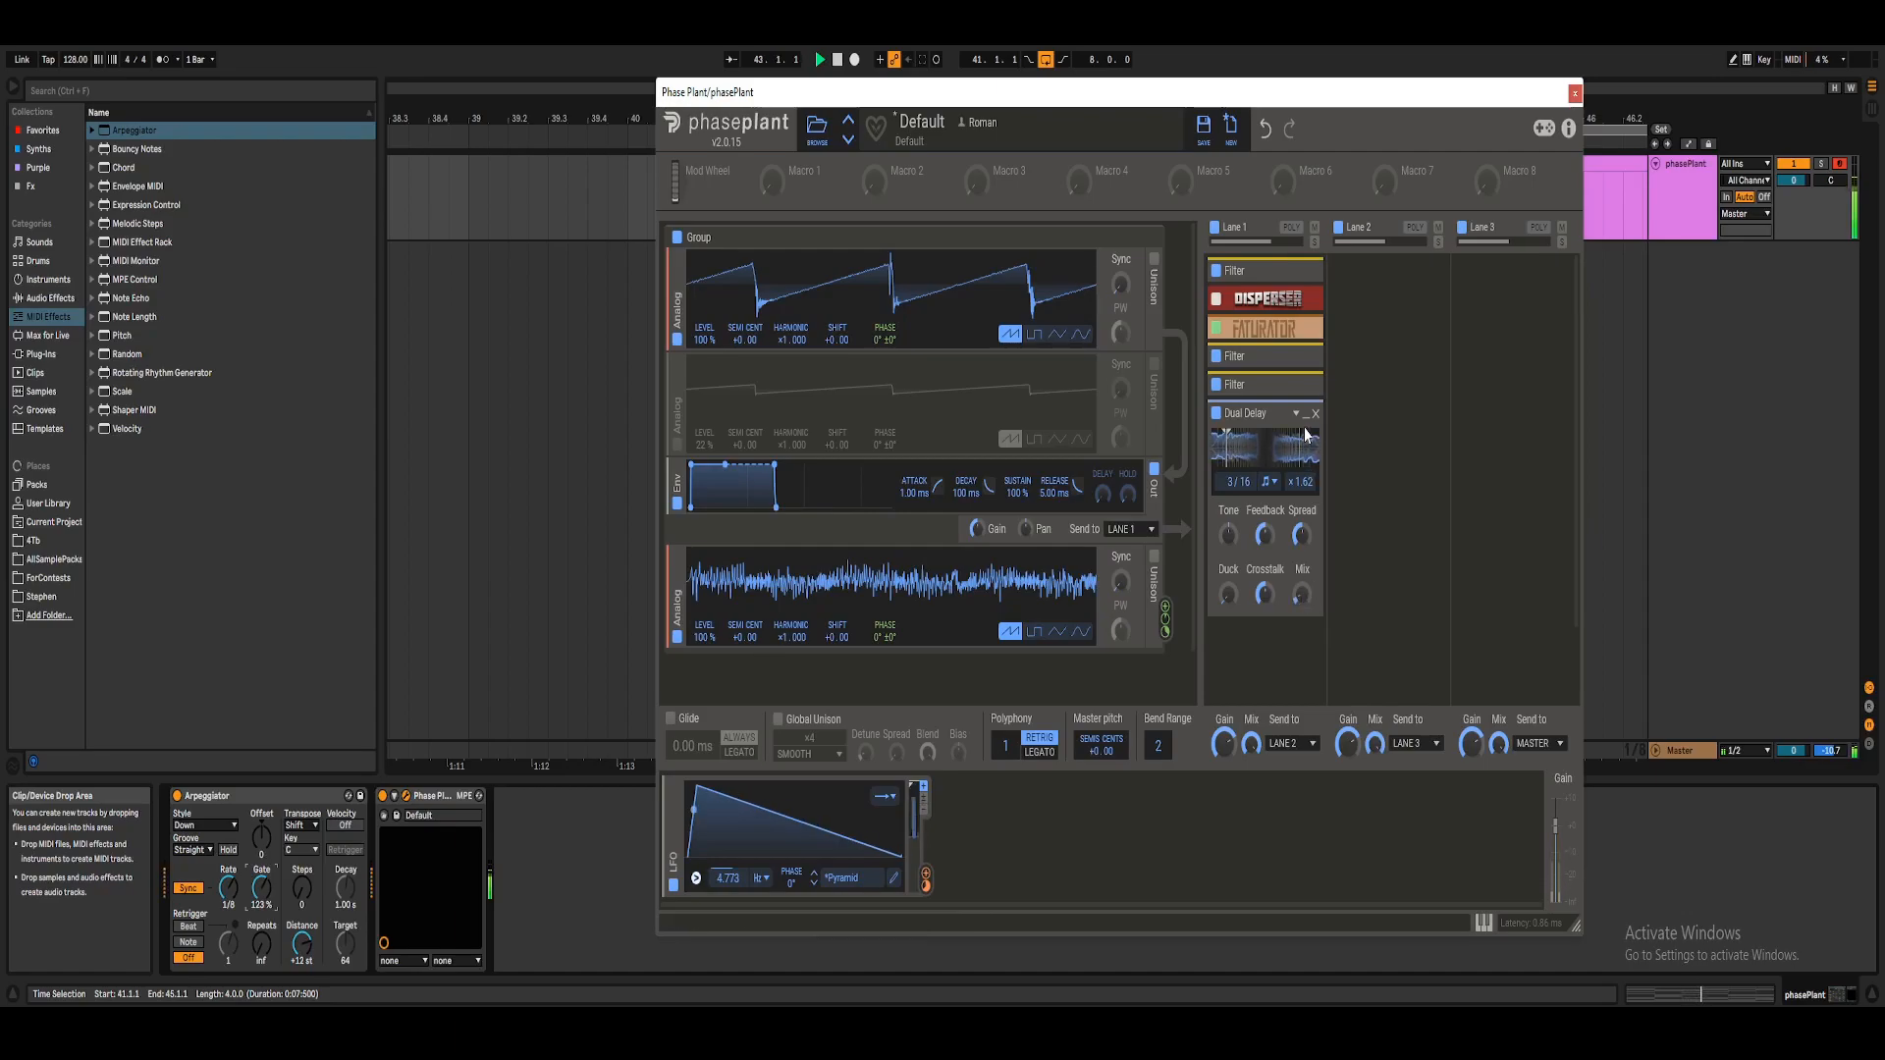
Raise the Dual Delay's tone to about 60 % during playback and collapse the effect.
click(1264, 413)
drag(1263, 412, 1284, 453)
key(space)
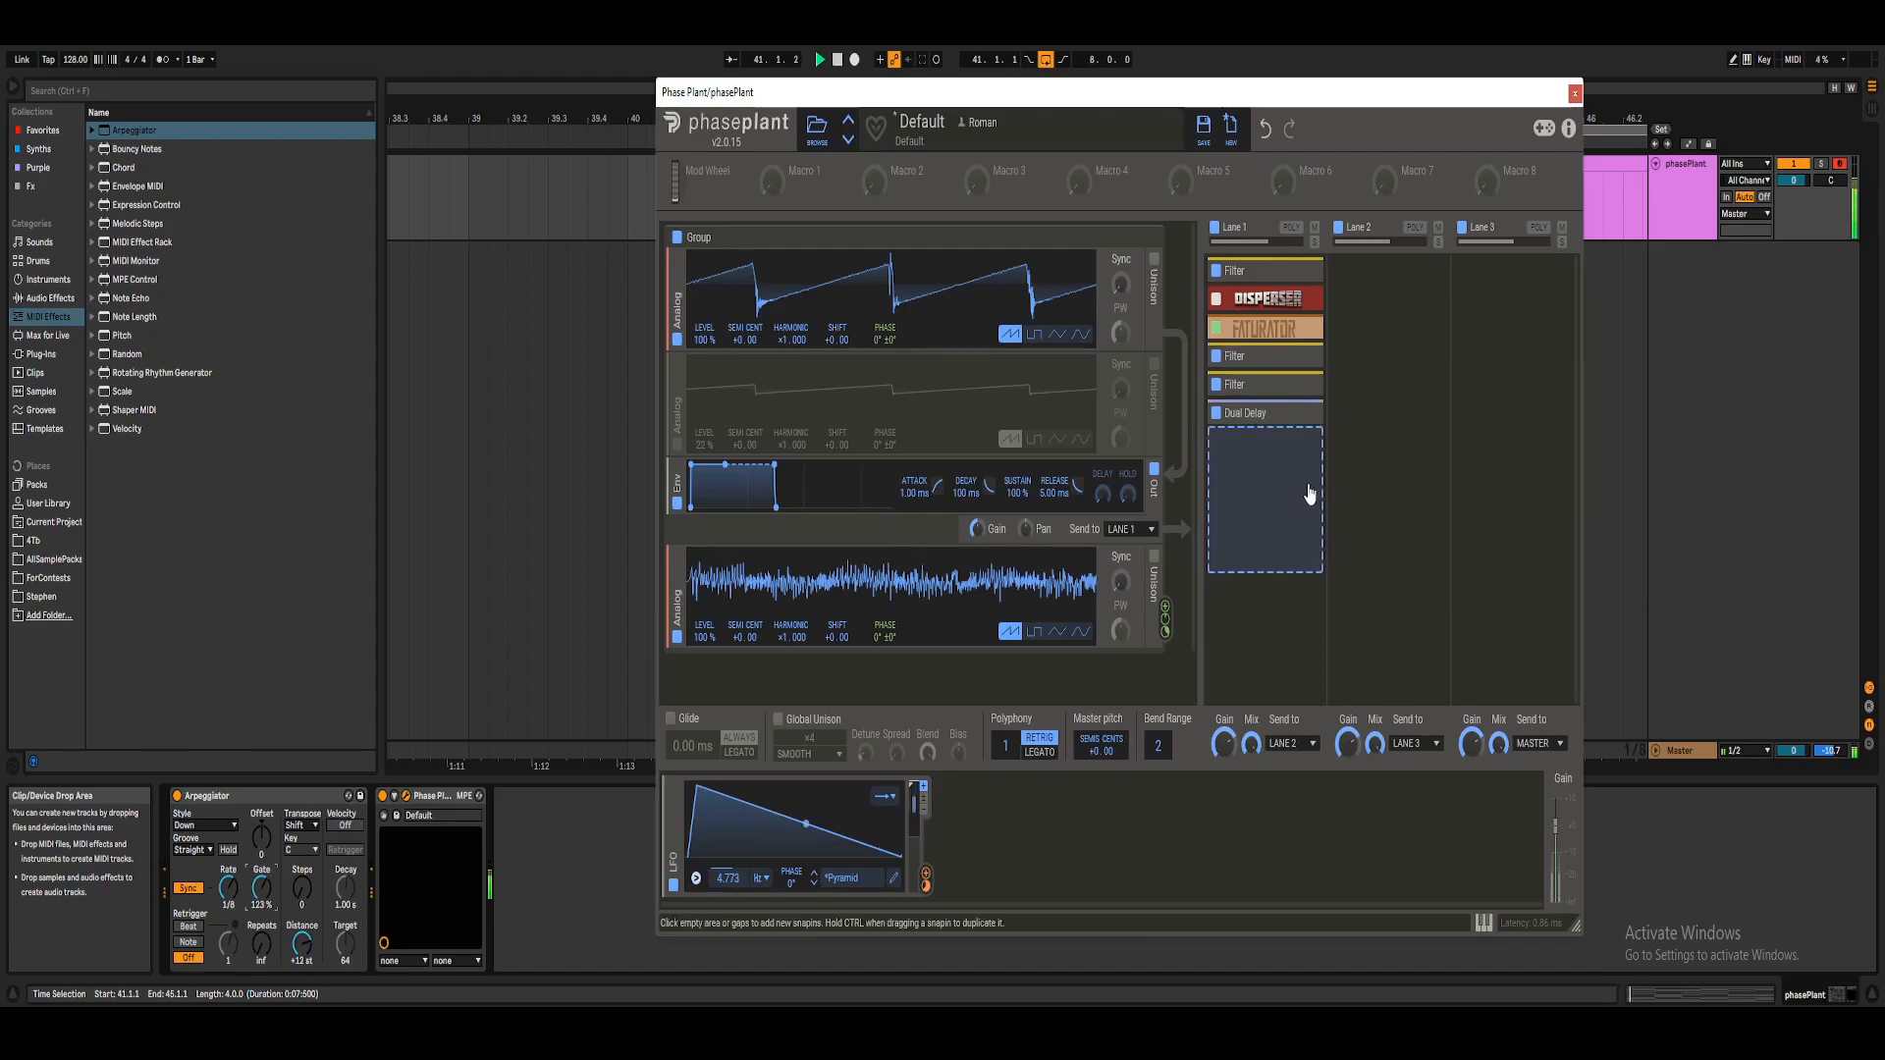
click(1305, 415)
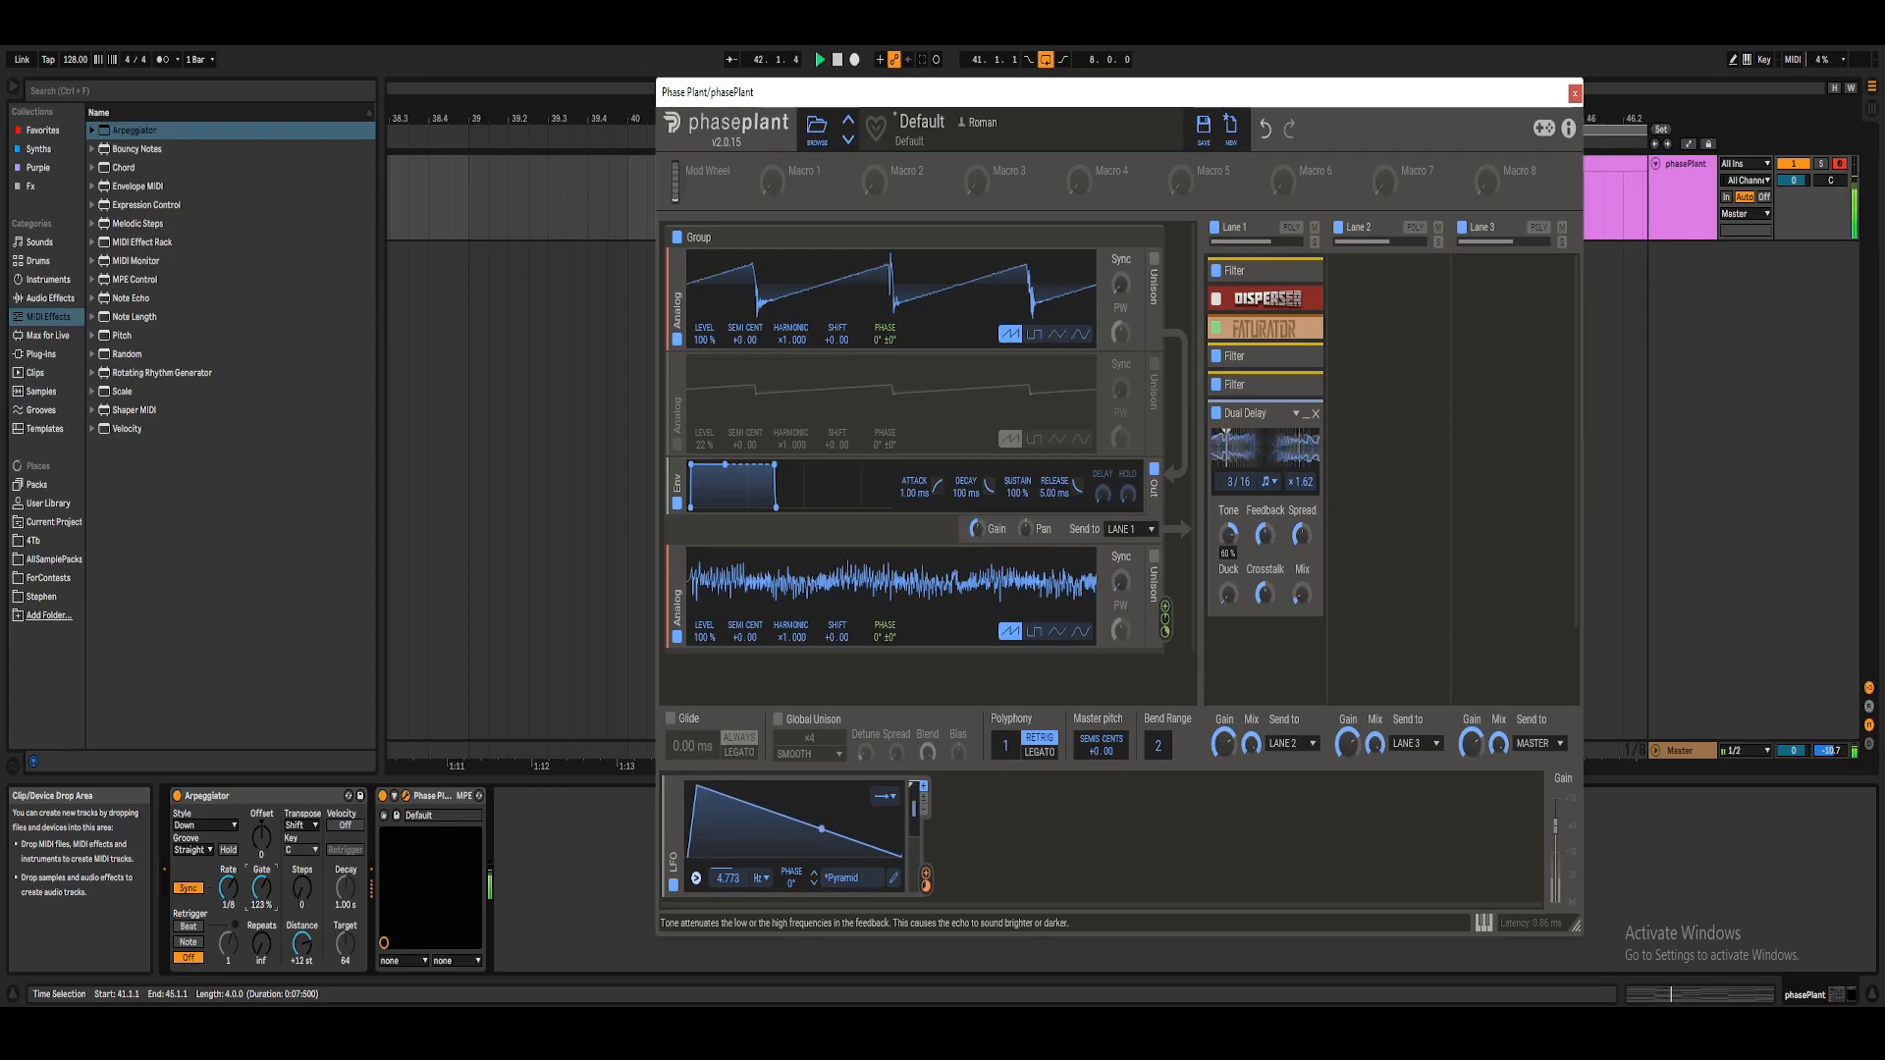
click(1306, 414)
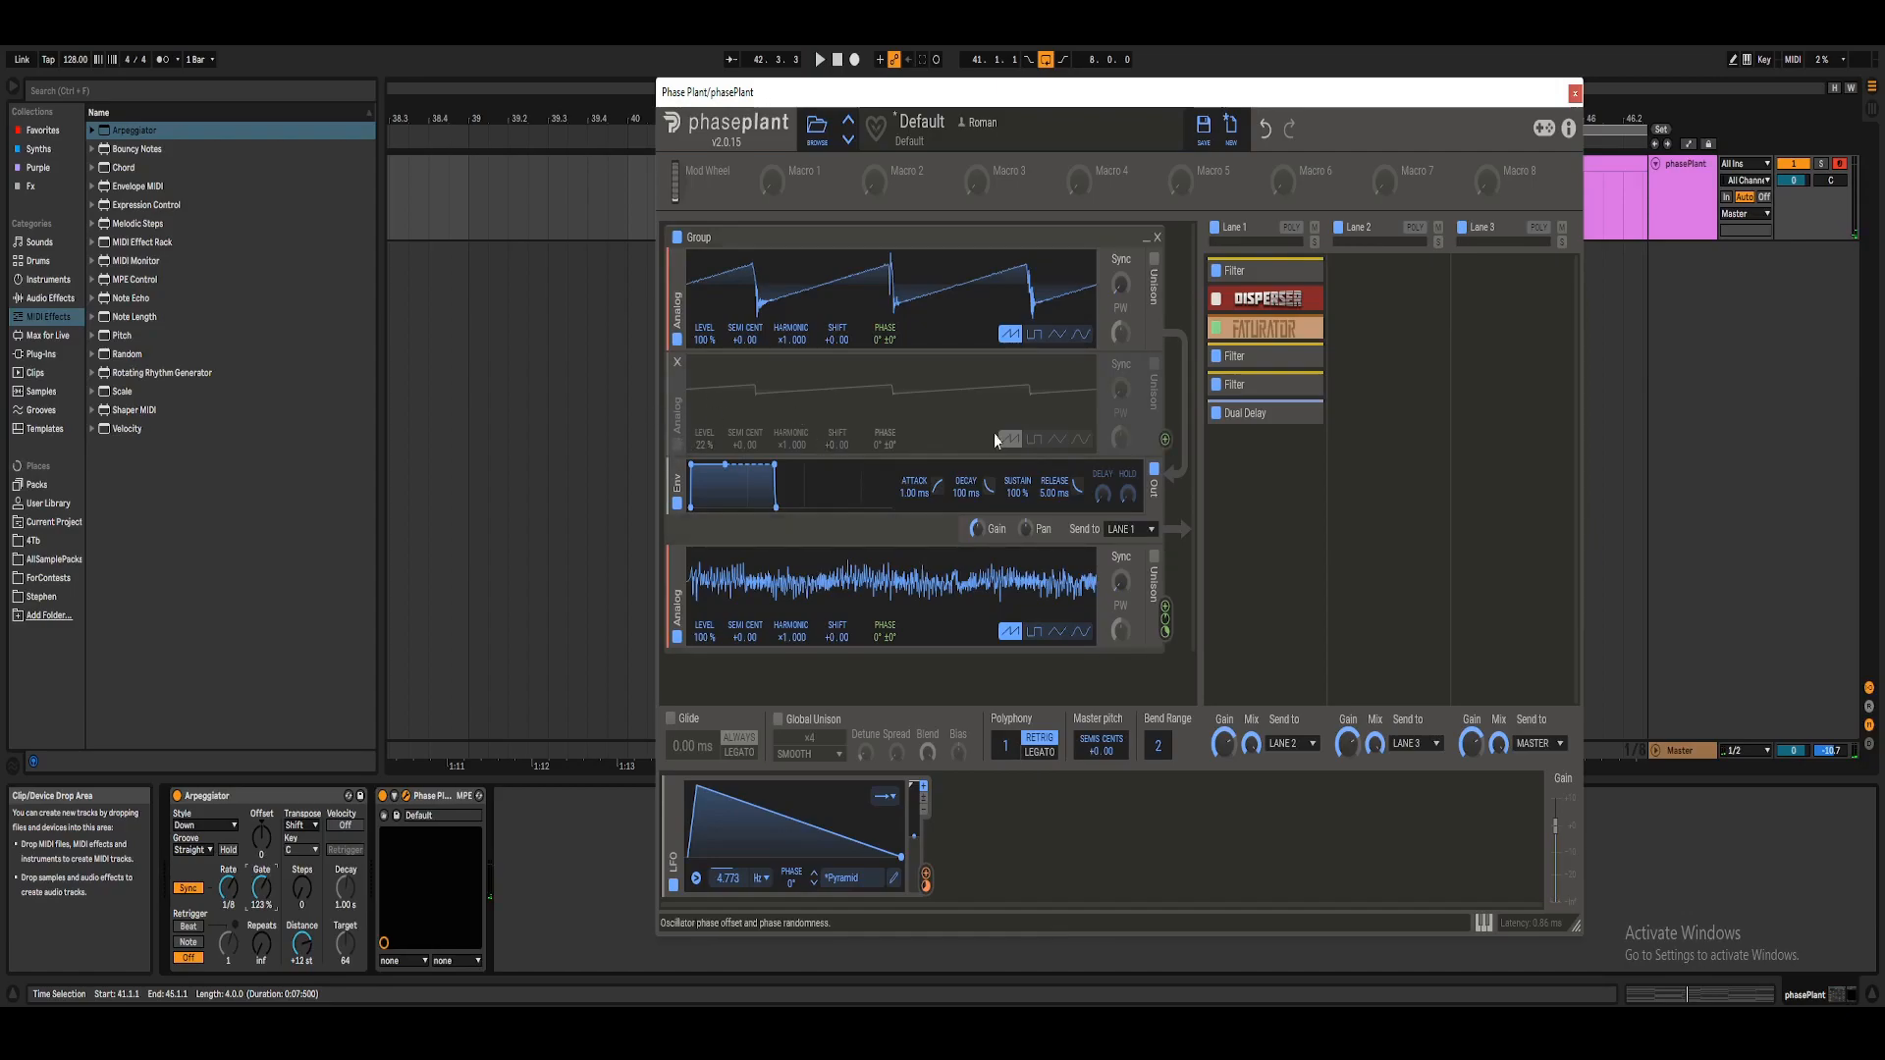
Compare the melody with the second Analog generator on and off, trying its harmonic at x2.000 before resetting and disabling it.
click(678, 444)
key(space)
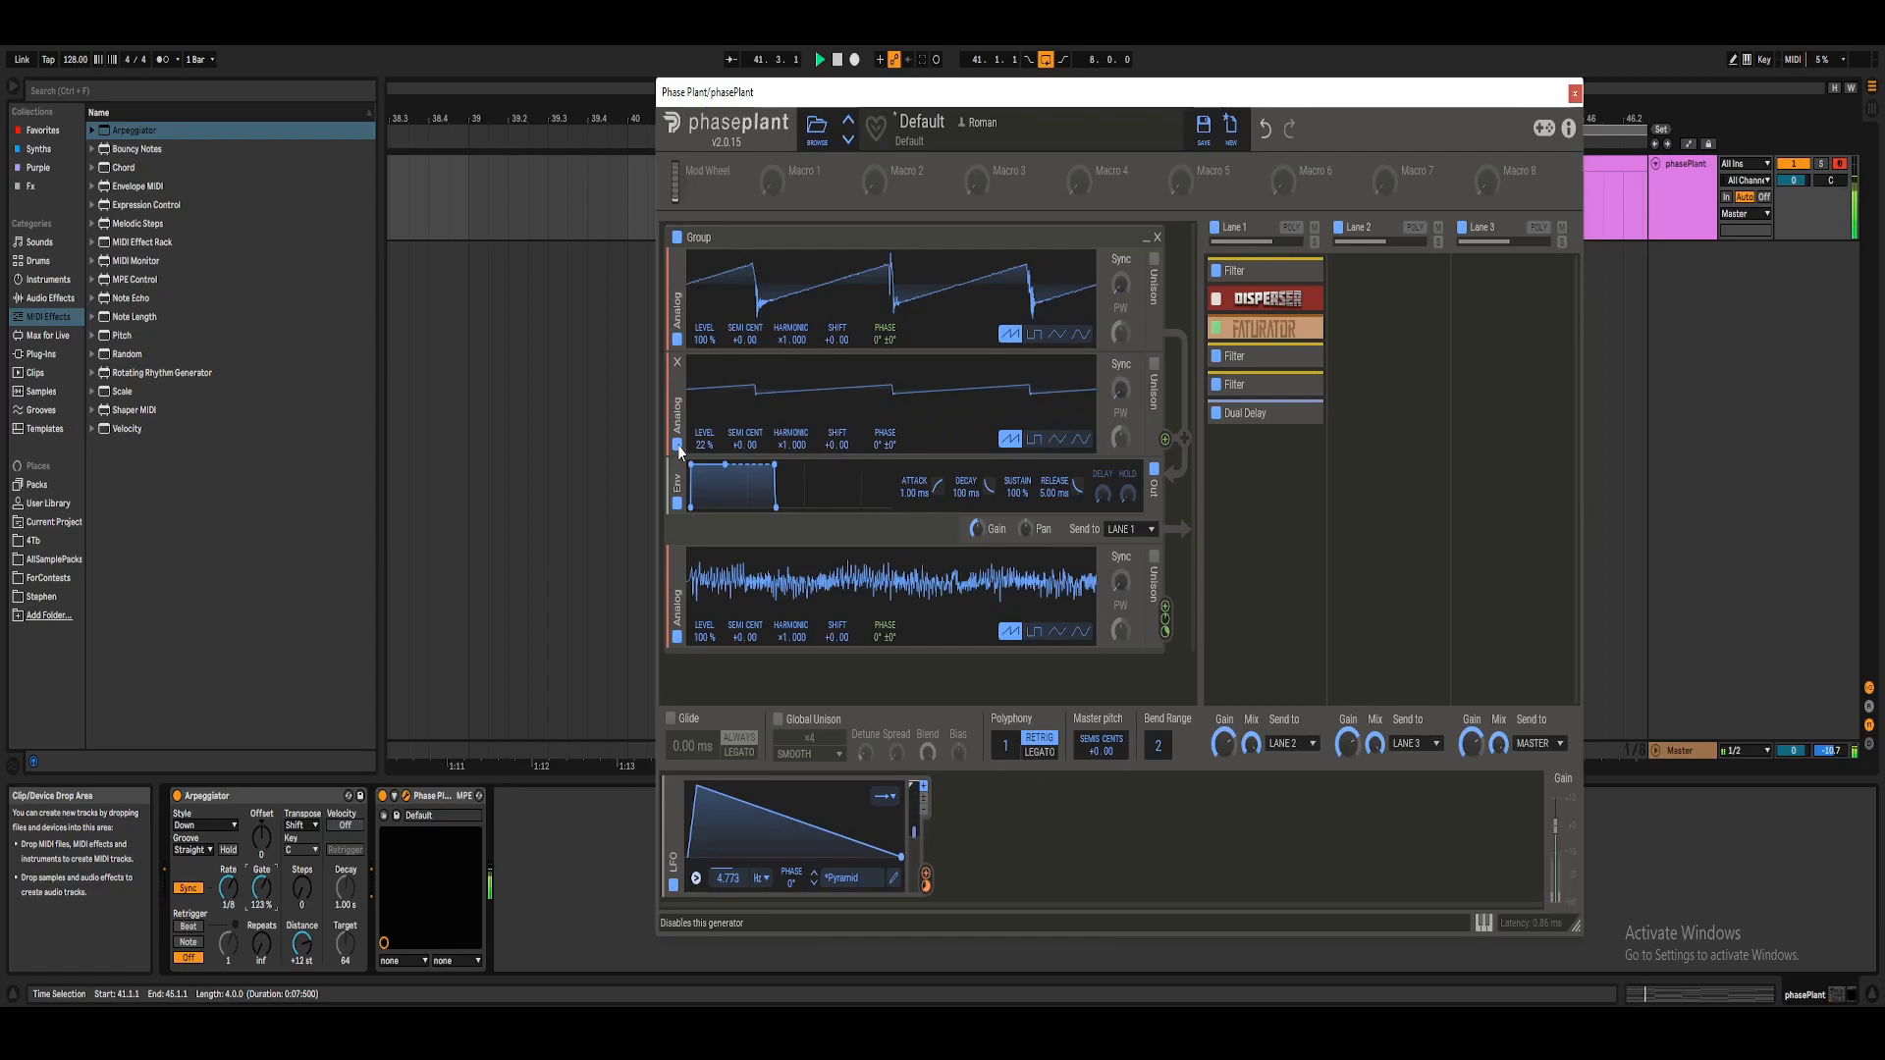
click(676, 450)
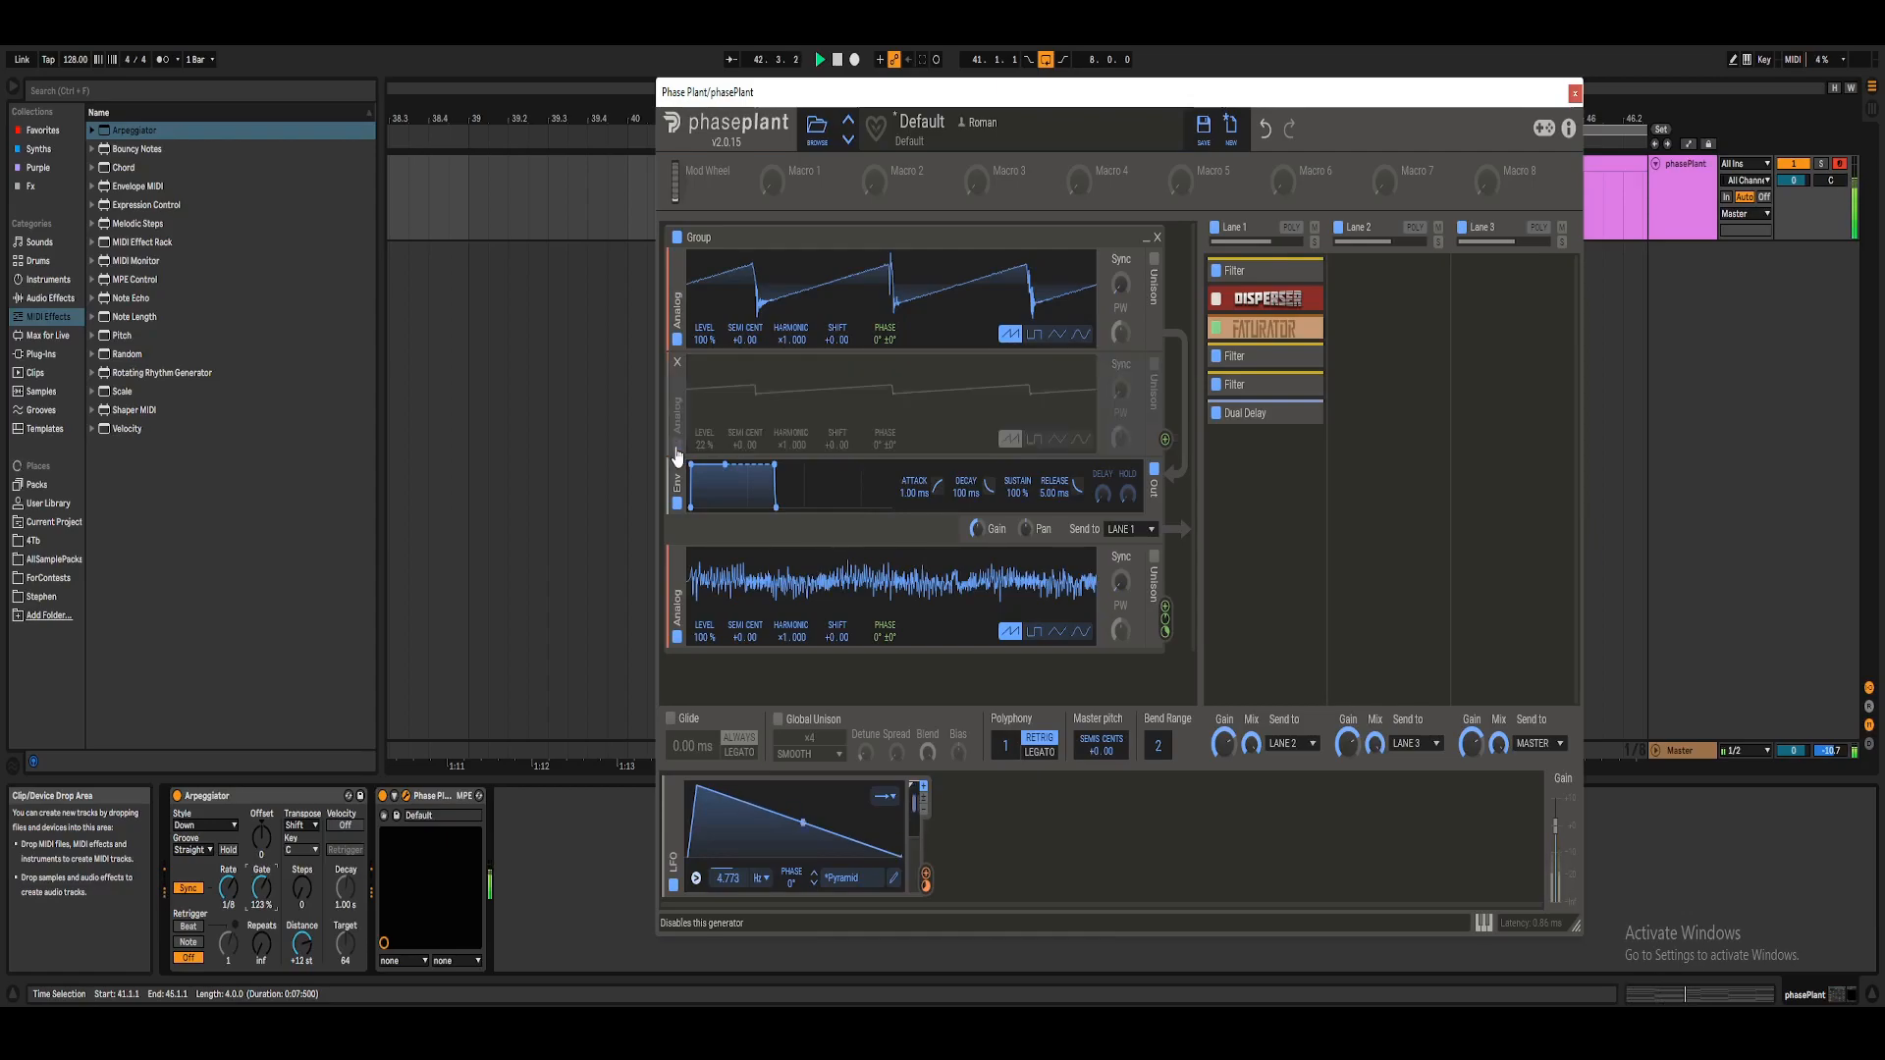
click(677, 449)
drag(787, 446, 787, 432)
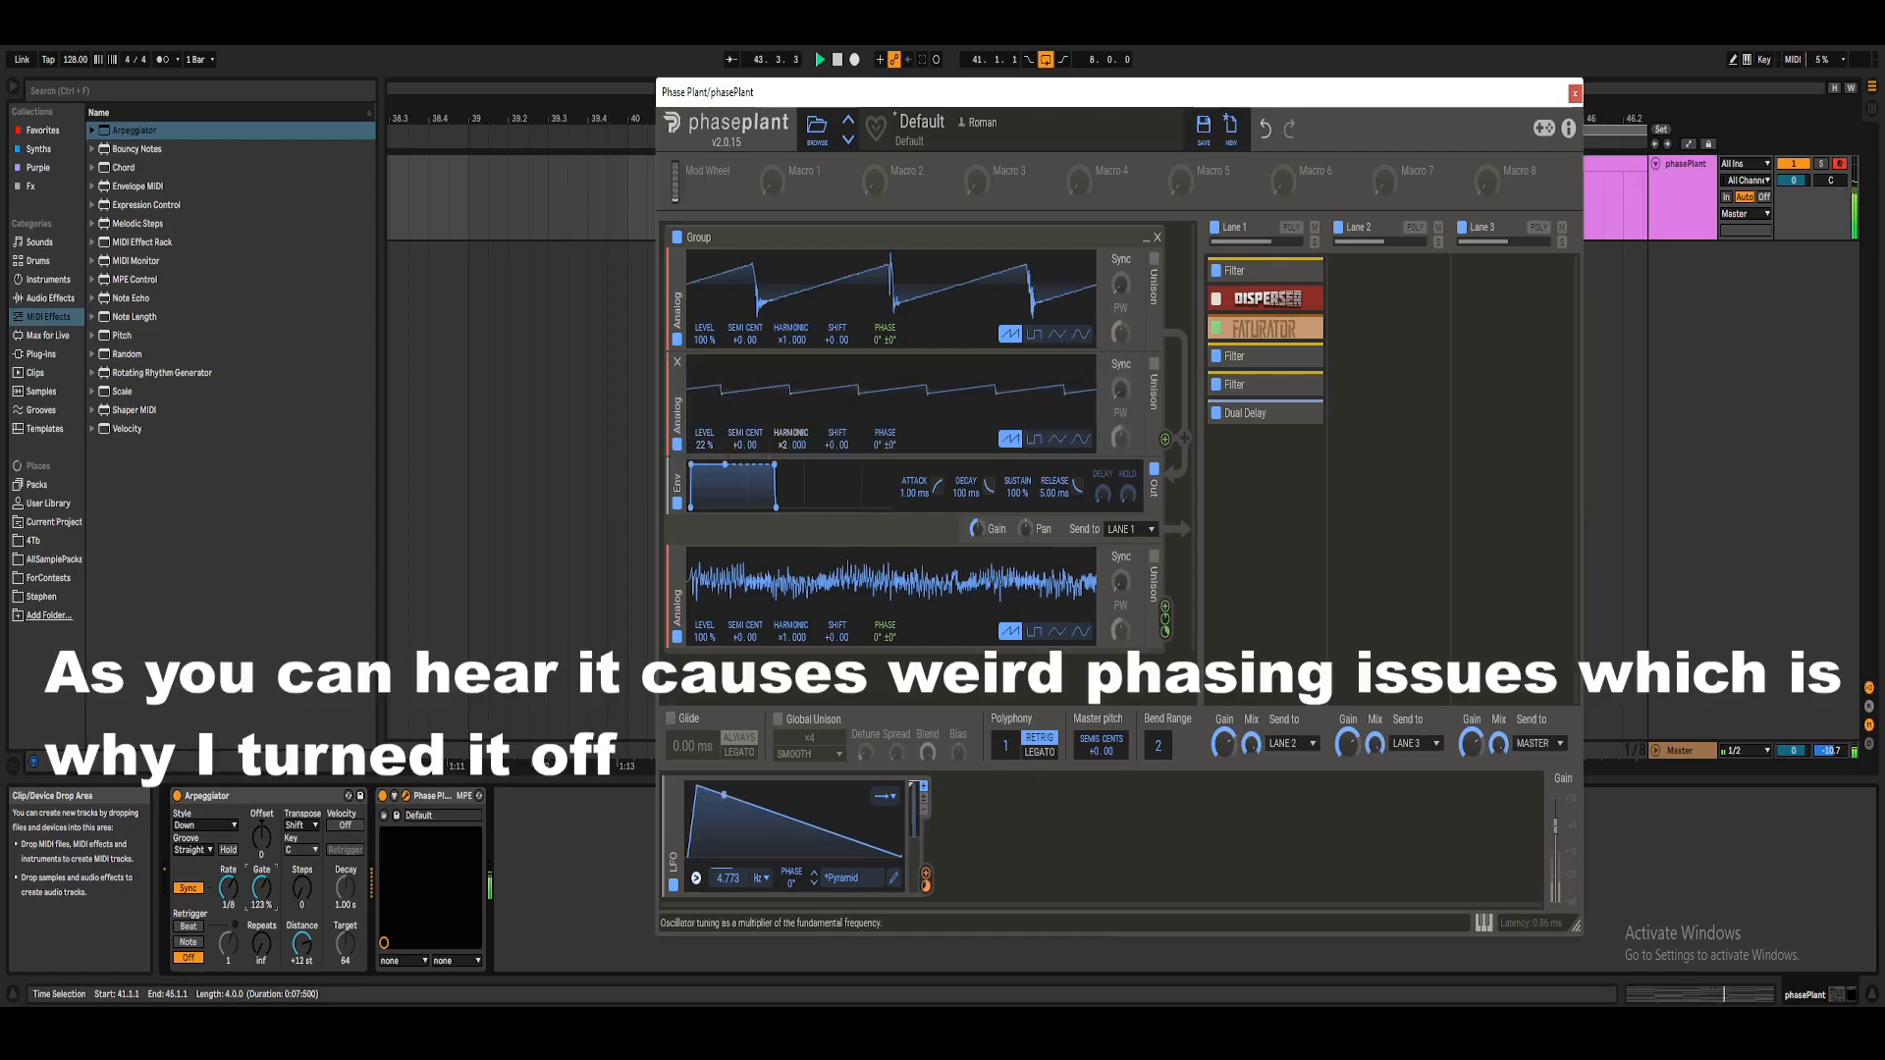
double_click(785, 446)
click(677, 444)
key(space)
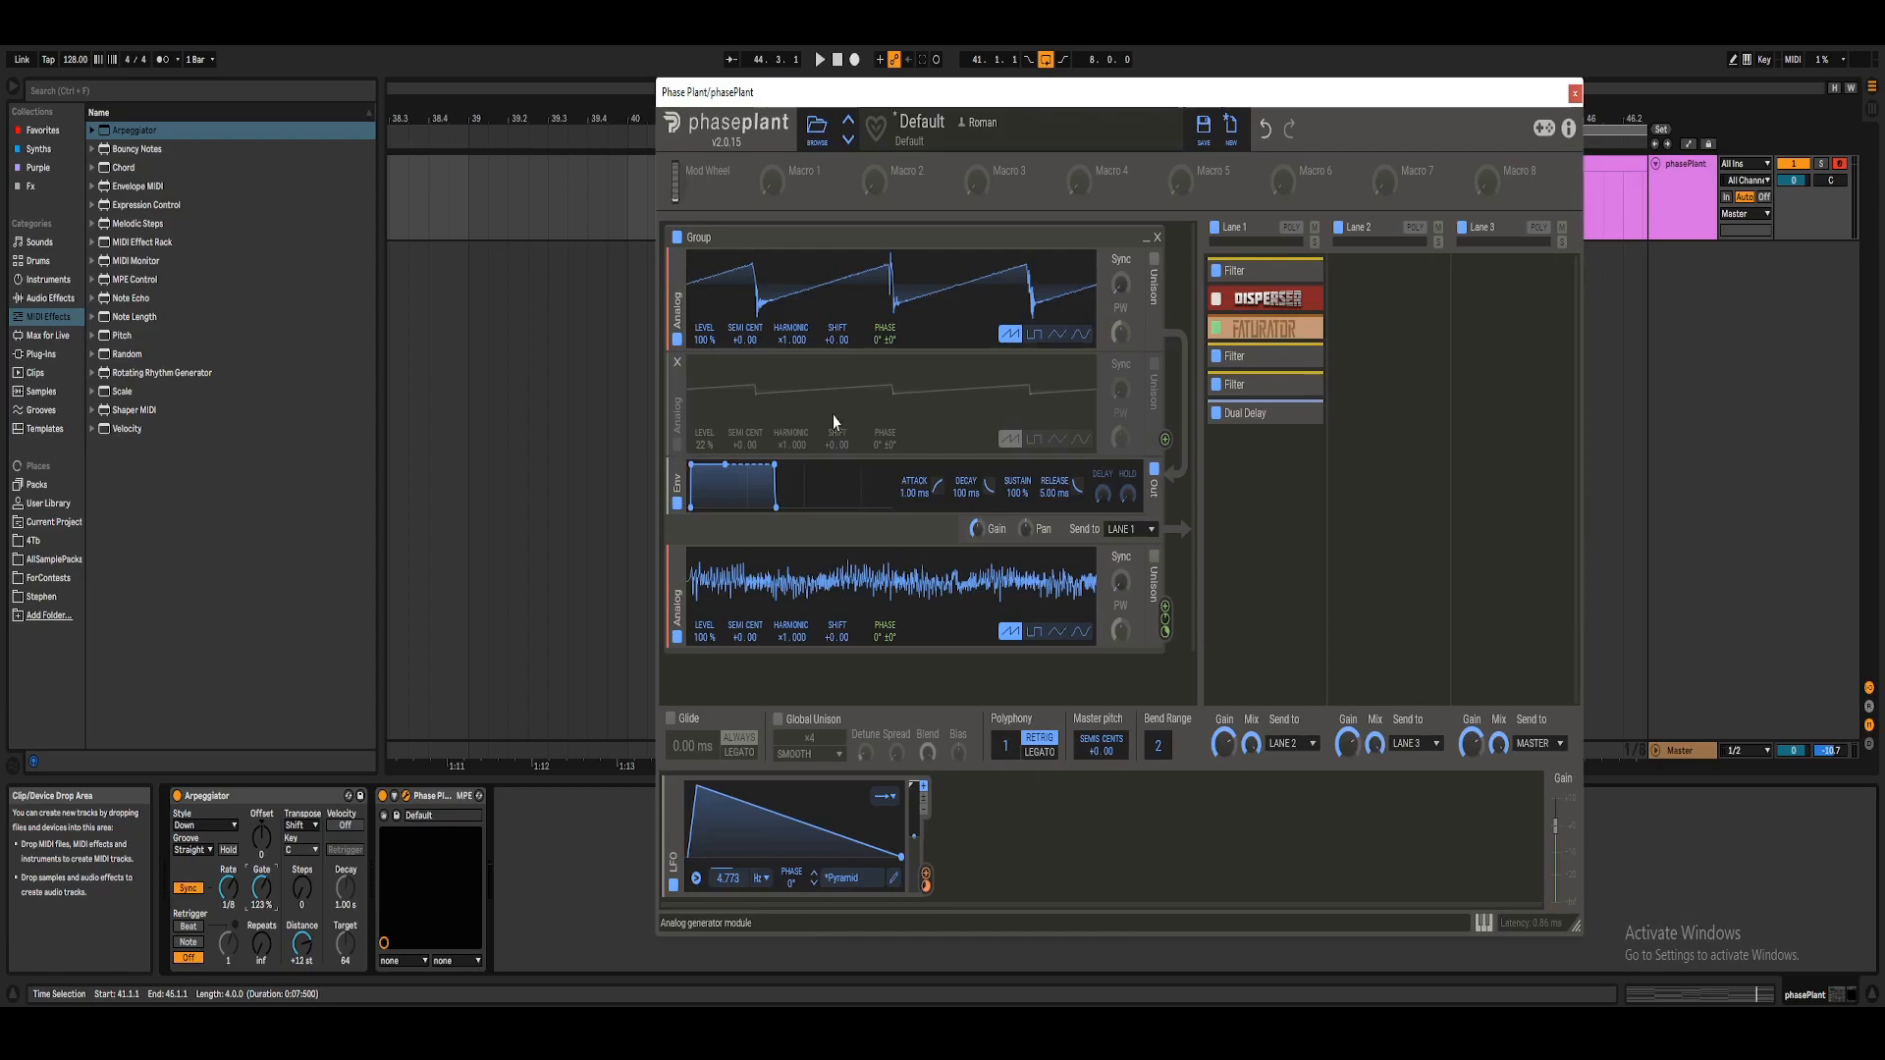
Close the synth window, split the MIDI clip at bar 45 and delete the empty remainder.
click(1157, 237)
click(1574, 93)
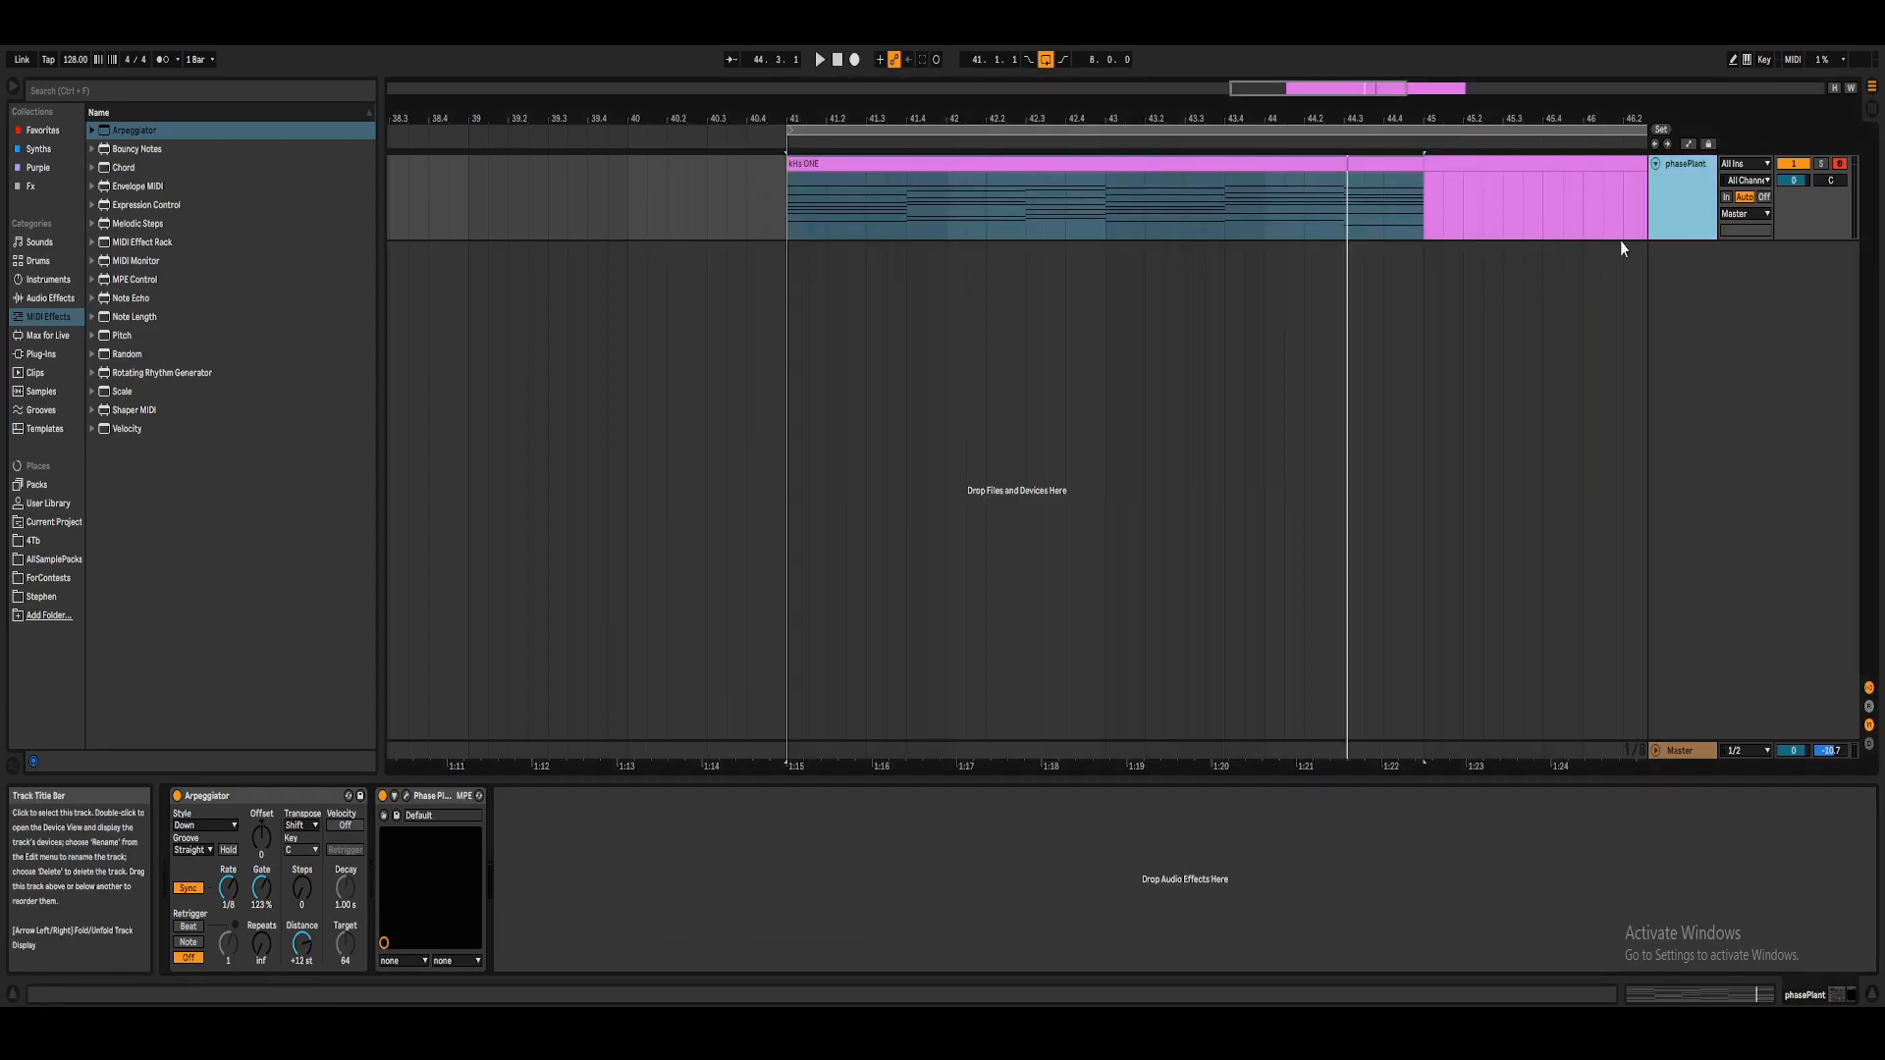
key(ctrl+e)
click(1448, 165)
key(Delete)
Insert a new MIDI track below the phasePlant track and rename it bass.
right_click(1689, 306)
click(1782, 332)
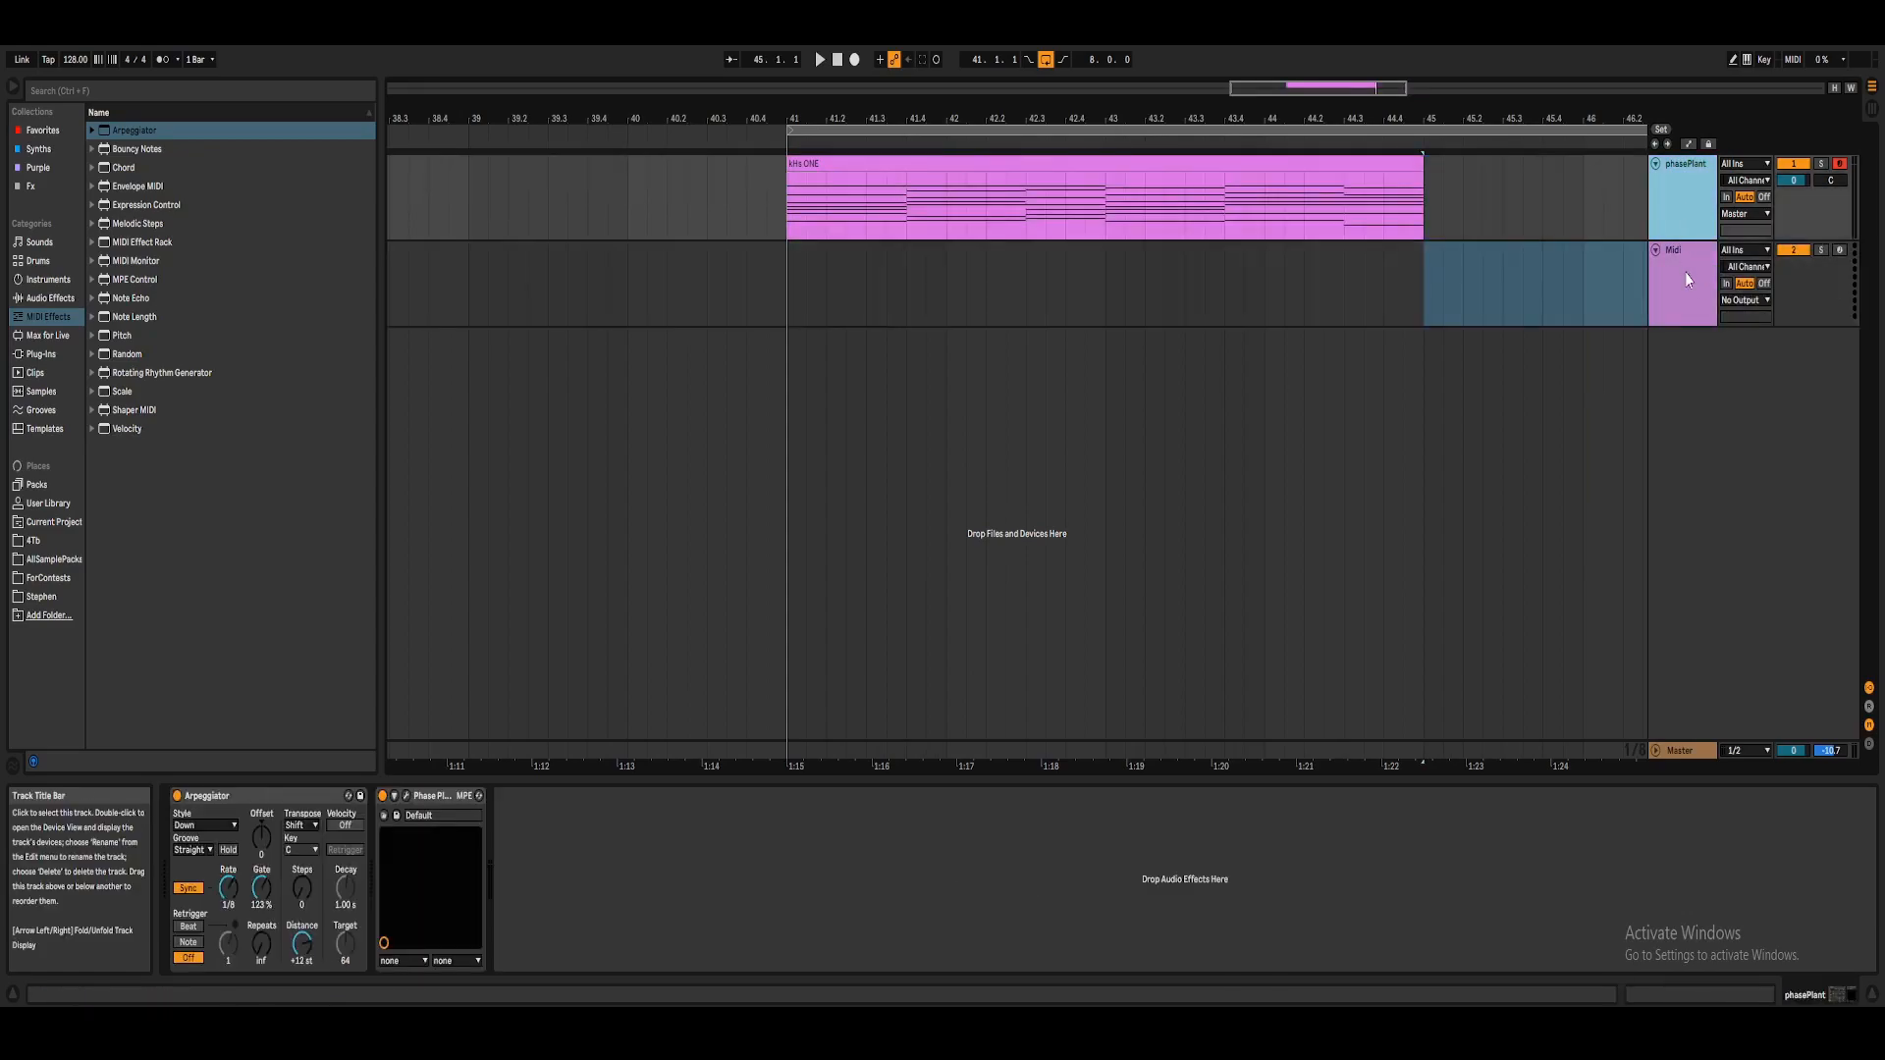
right_click(1689, 276)
click(1710, 353)
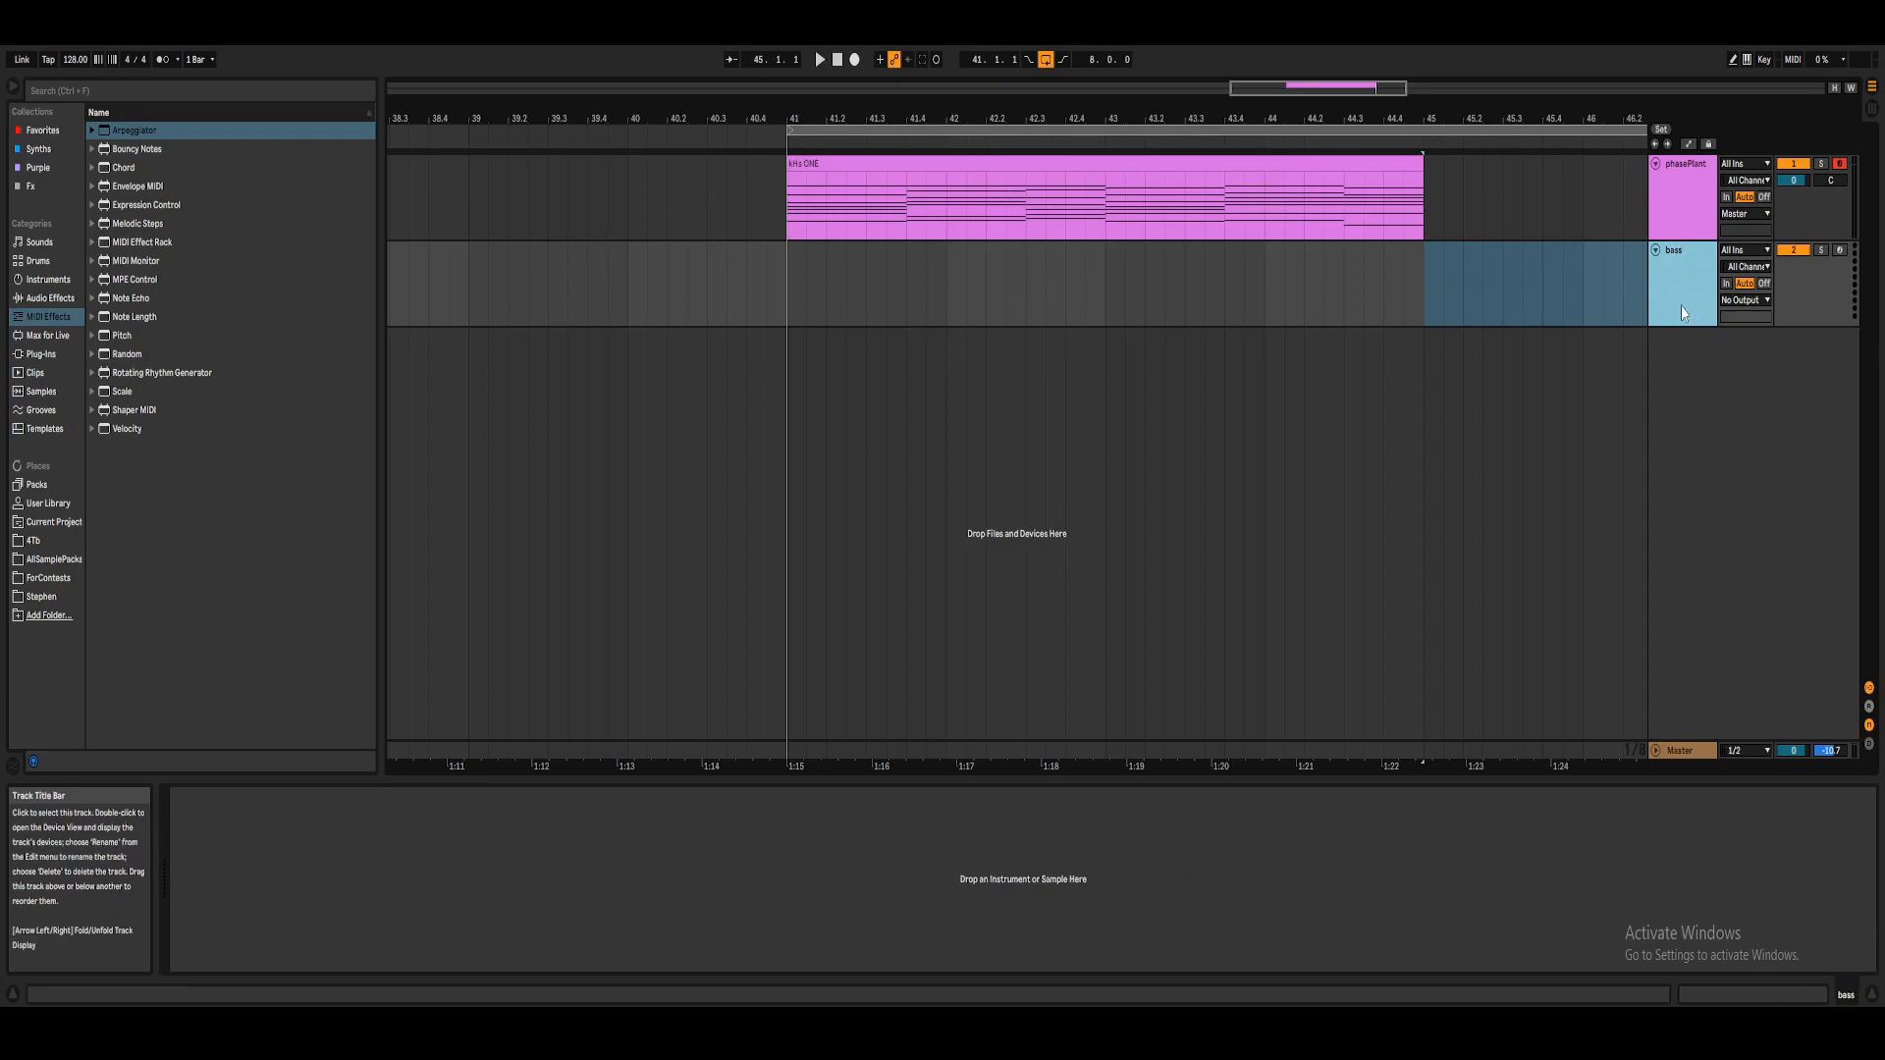
Load Phase Plant from the Synths collection onto the bass track.
click(39, 148)
click(115, 204)
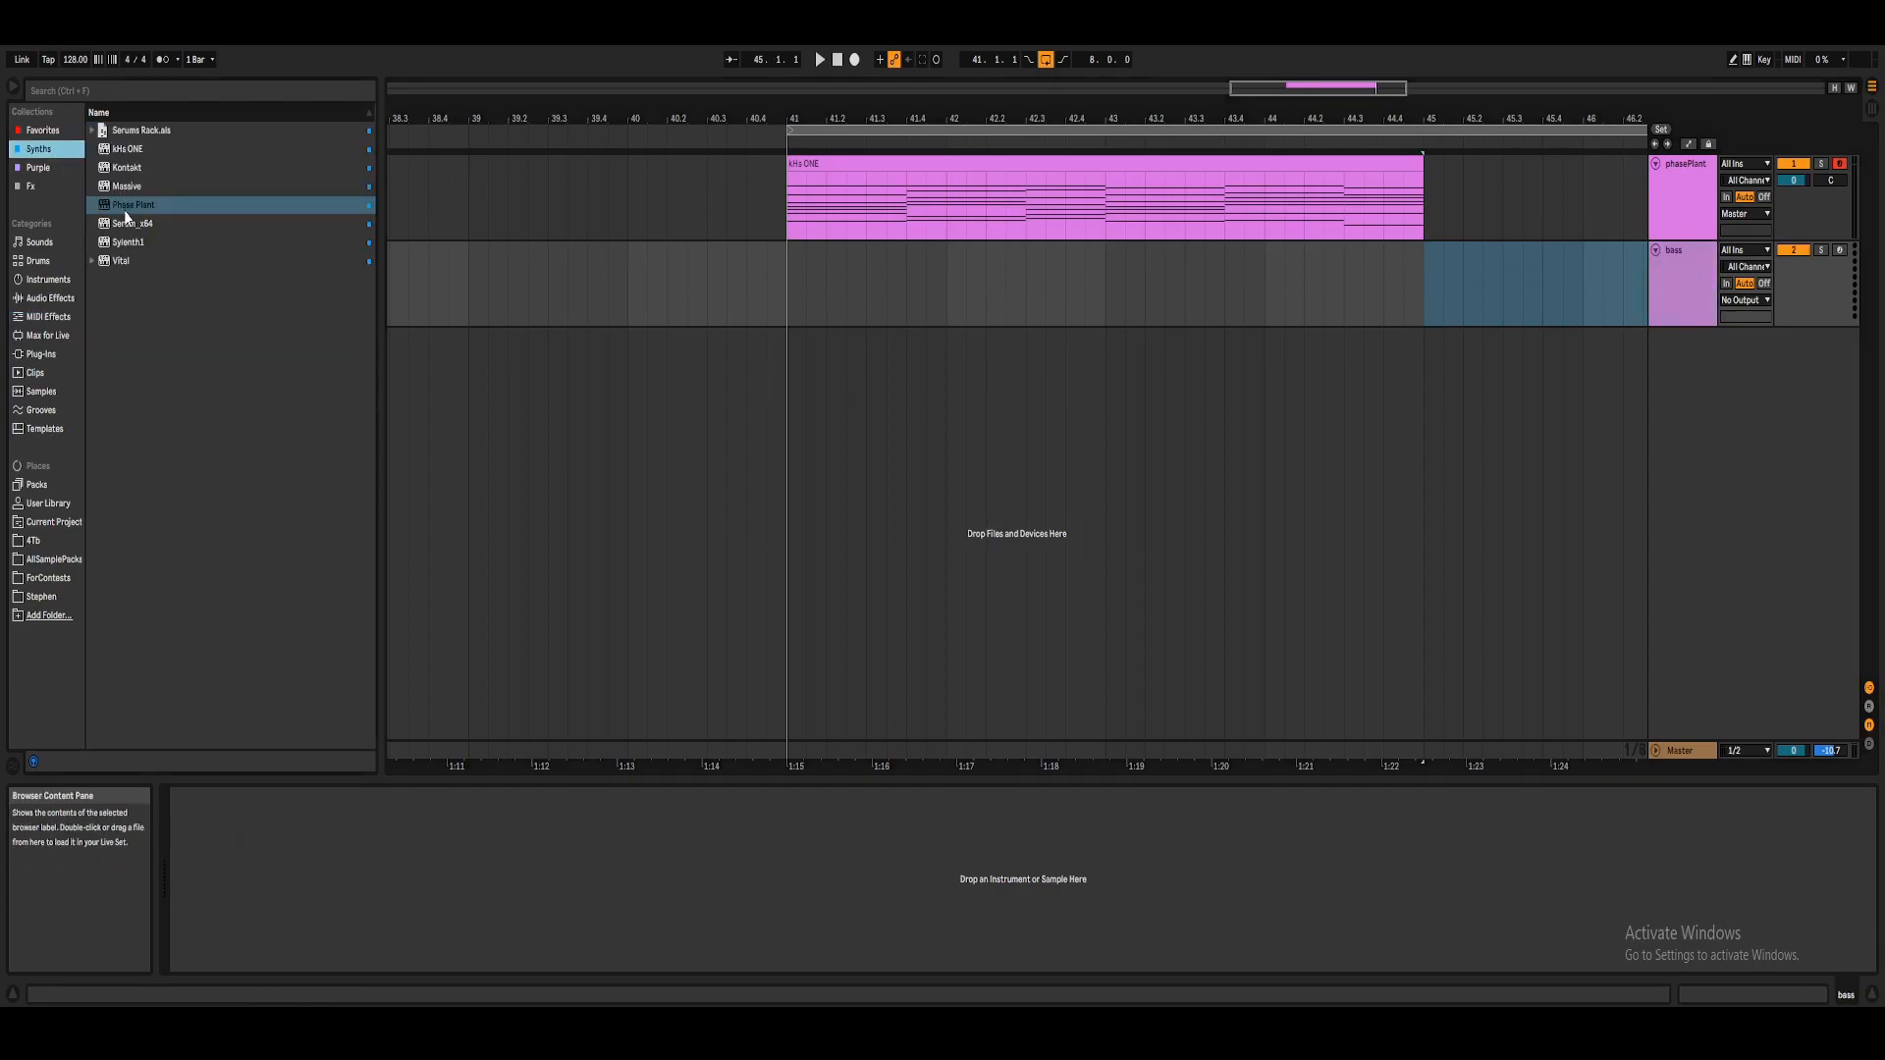
drag(123, 208, 925, 299)
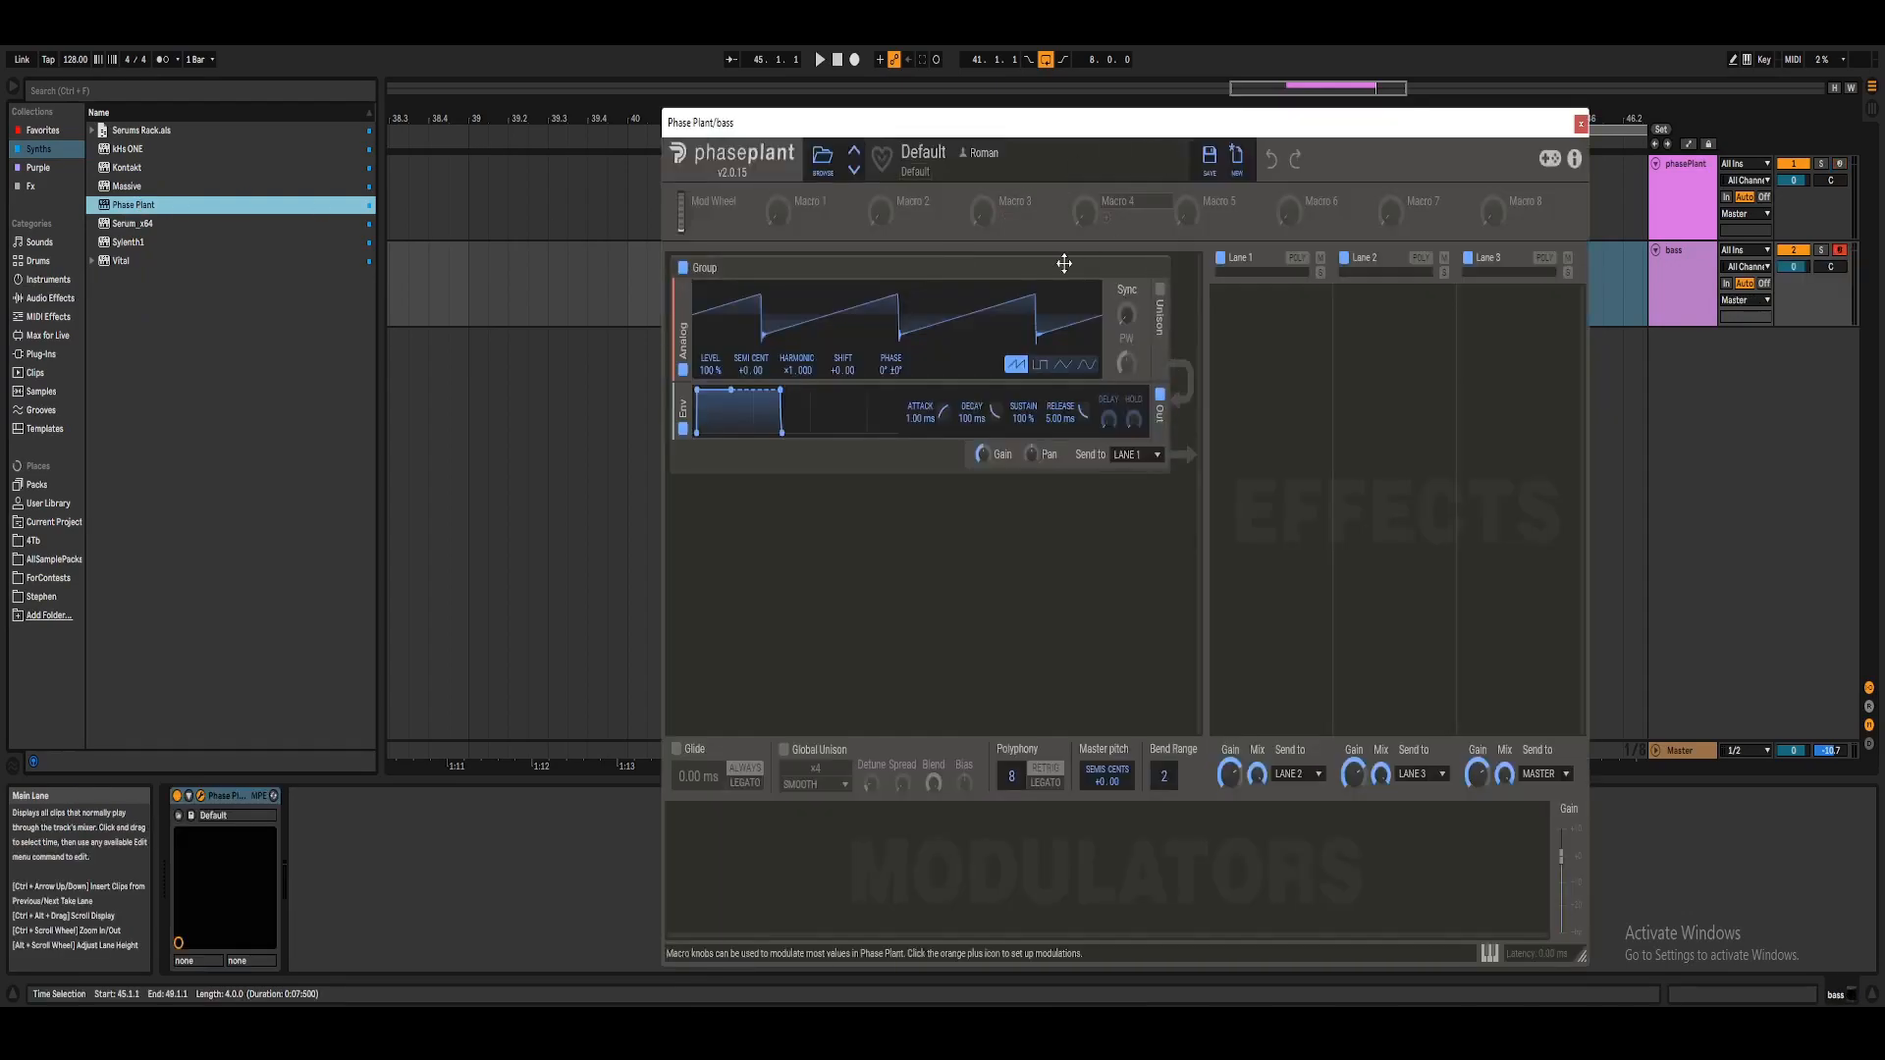
Insert an Overdrive Distortion between the Analog generator and the envelope, adjust its drive, and close the synth window.
click(985, 382)
click(1097, 452)
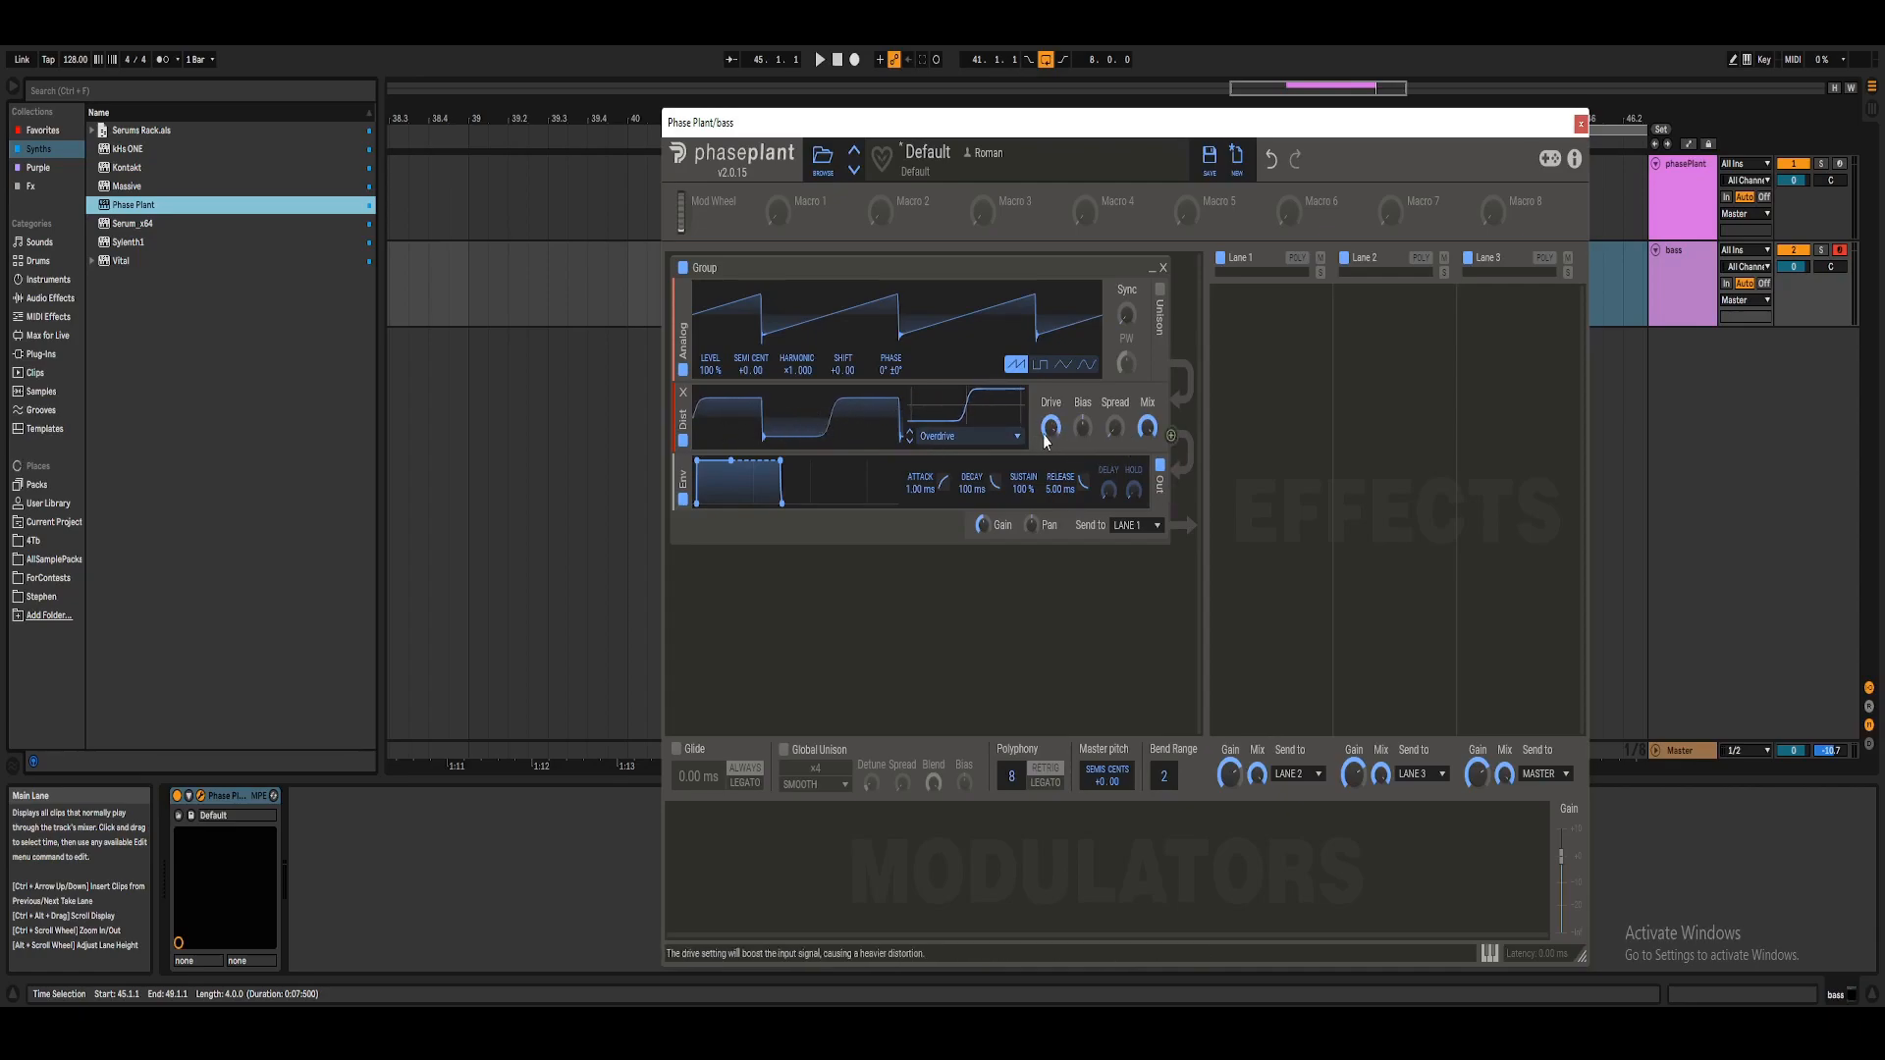
drag(1051, 425, 1051, 450)
click(1580, 123)
Copy the MIDI clip to the bass track and deactivate every note above the lowest one in each chord.
drag(1090, 165, 1091, 282)
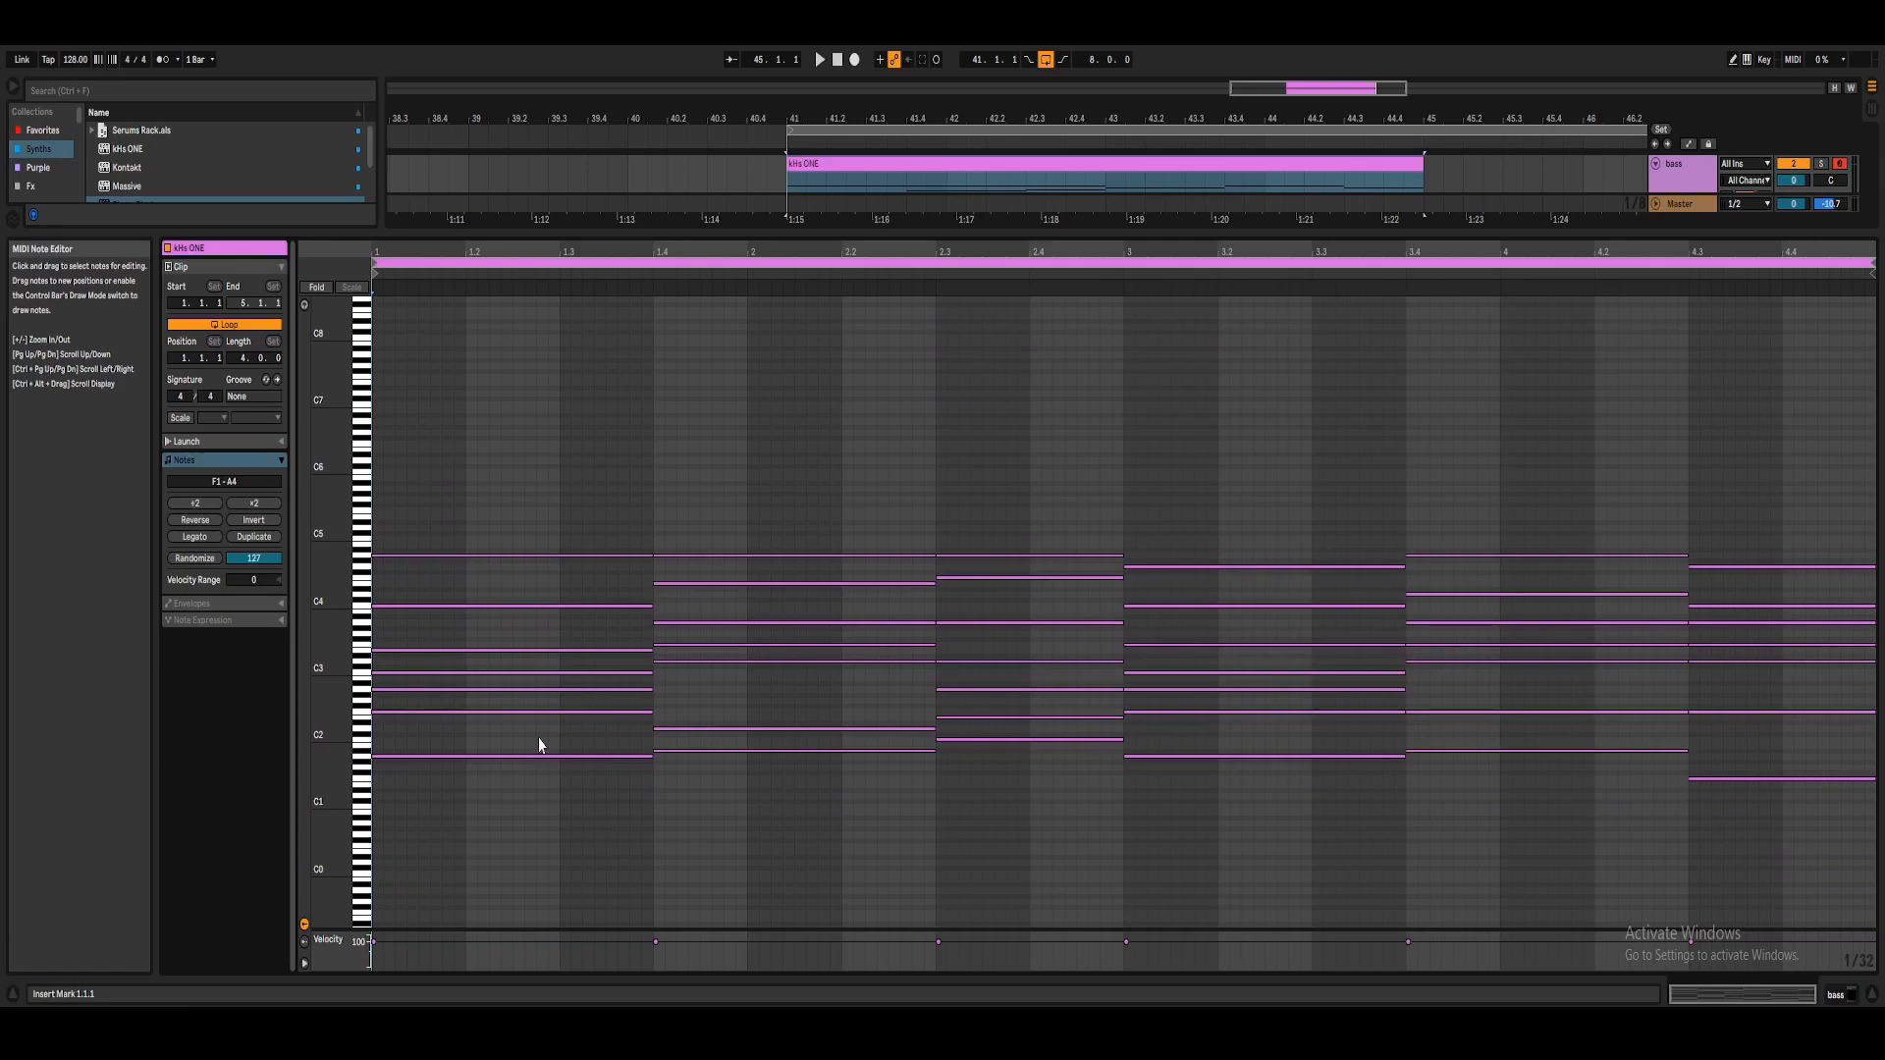
drag(539, 736, 608, 520)
drag(729, 556, 815, 693)
drag(1034, 729, 1098, 445)
drag(1233, 744, 1266, 452)
drag(1506, 694, 1552, 444)
drag(1708, 731, 1752, 503)
Transpose all notes of the bass clip down one octave and audition the result.
key(space)
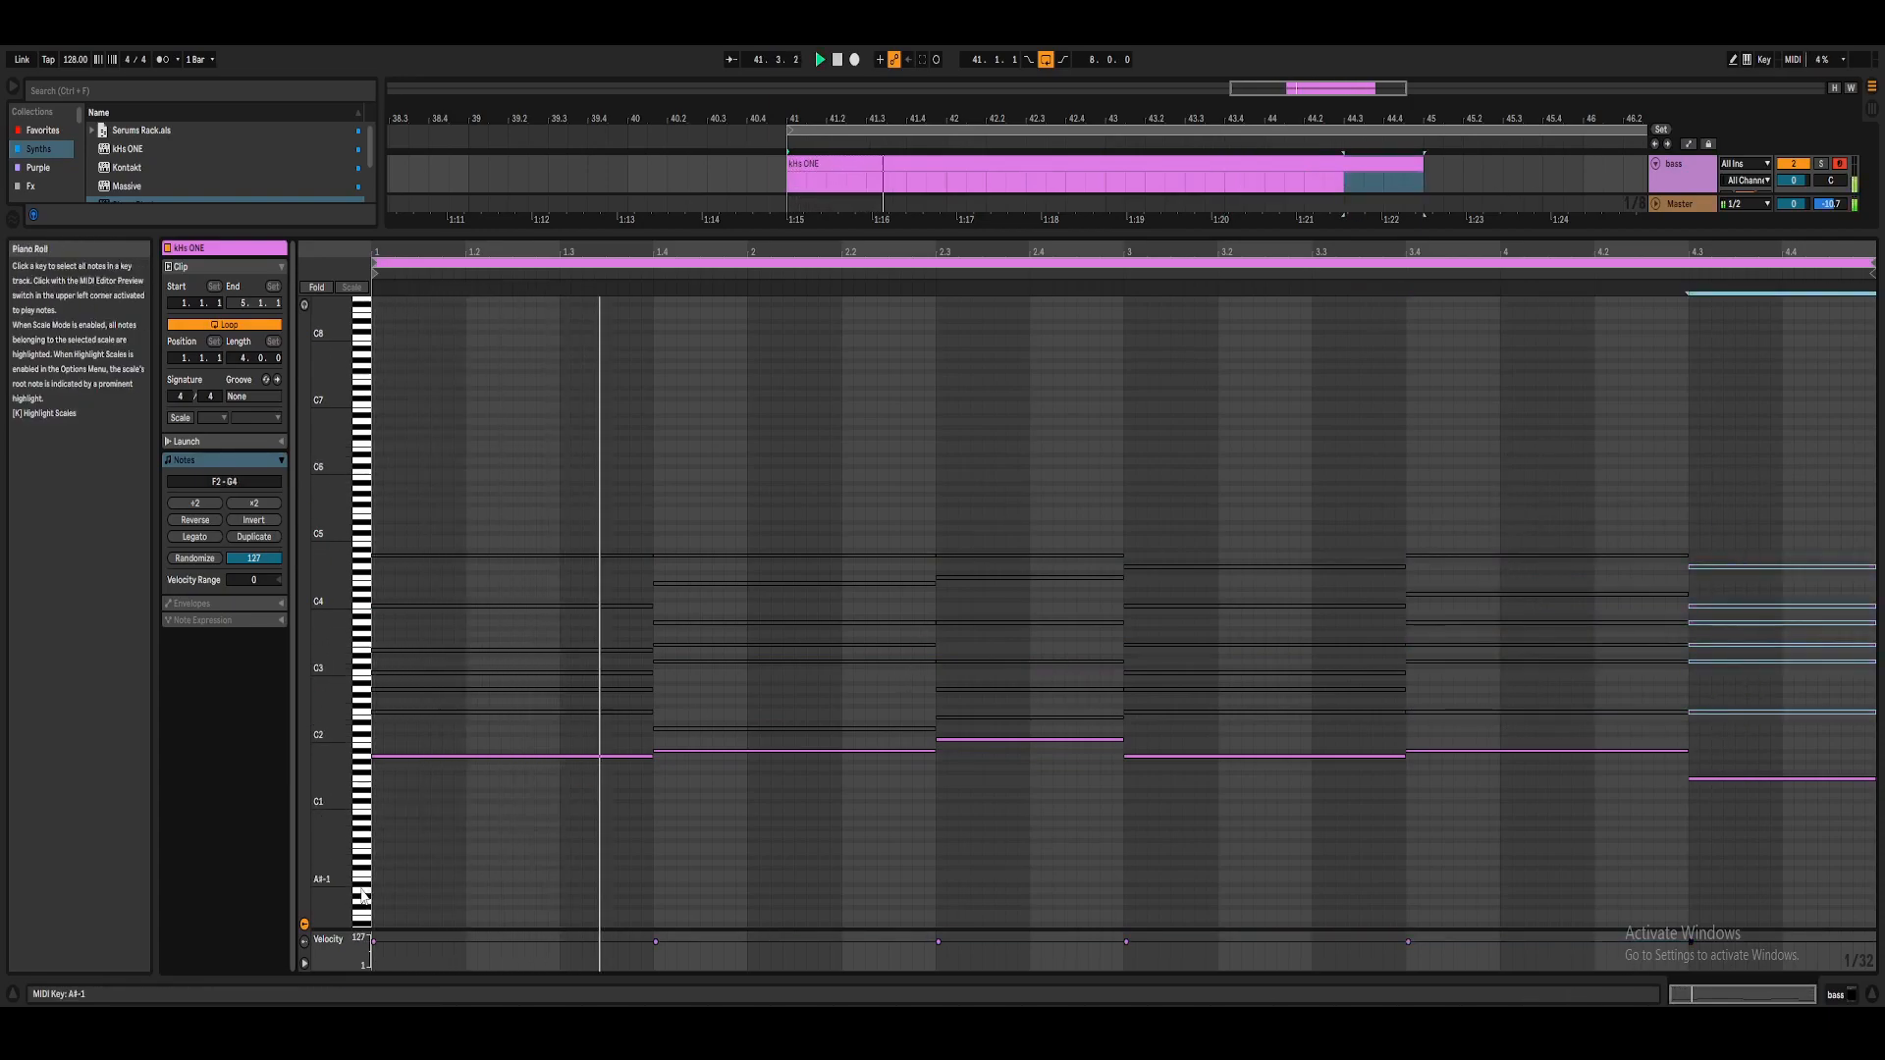
key(ctrl+a)
key(shift+Down)
key(space)
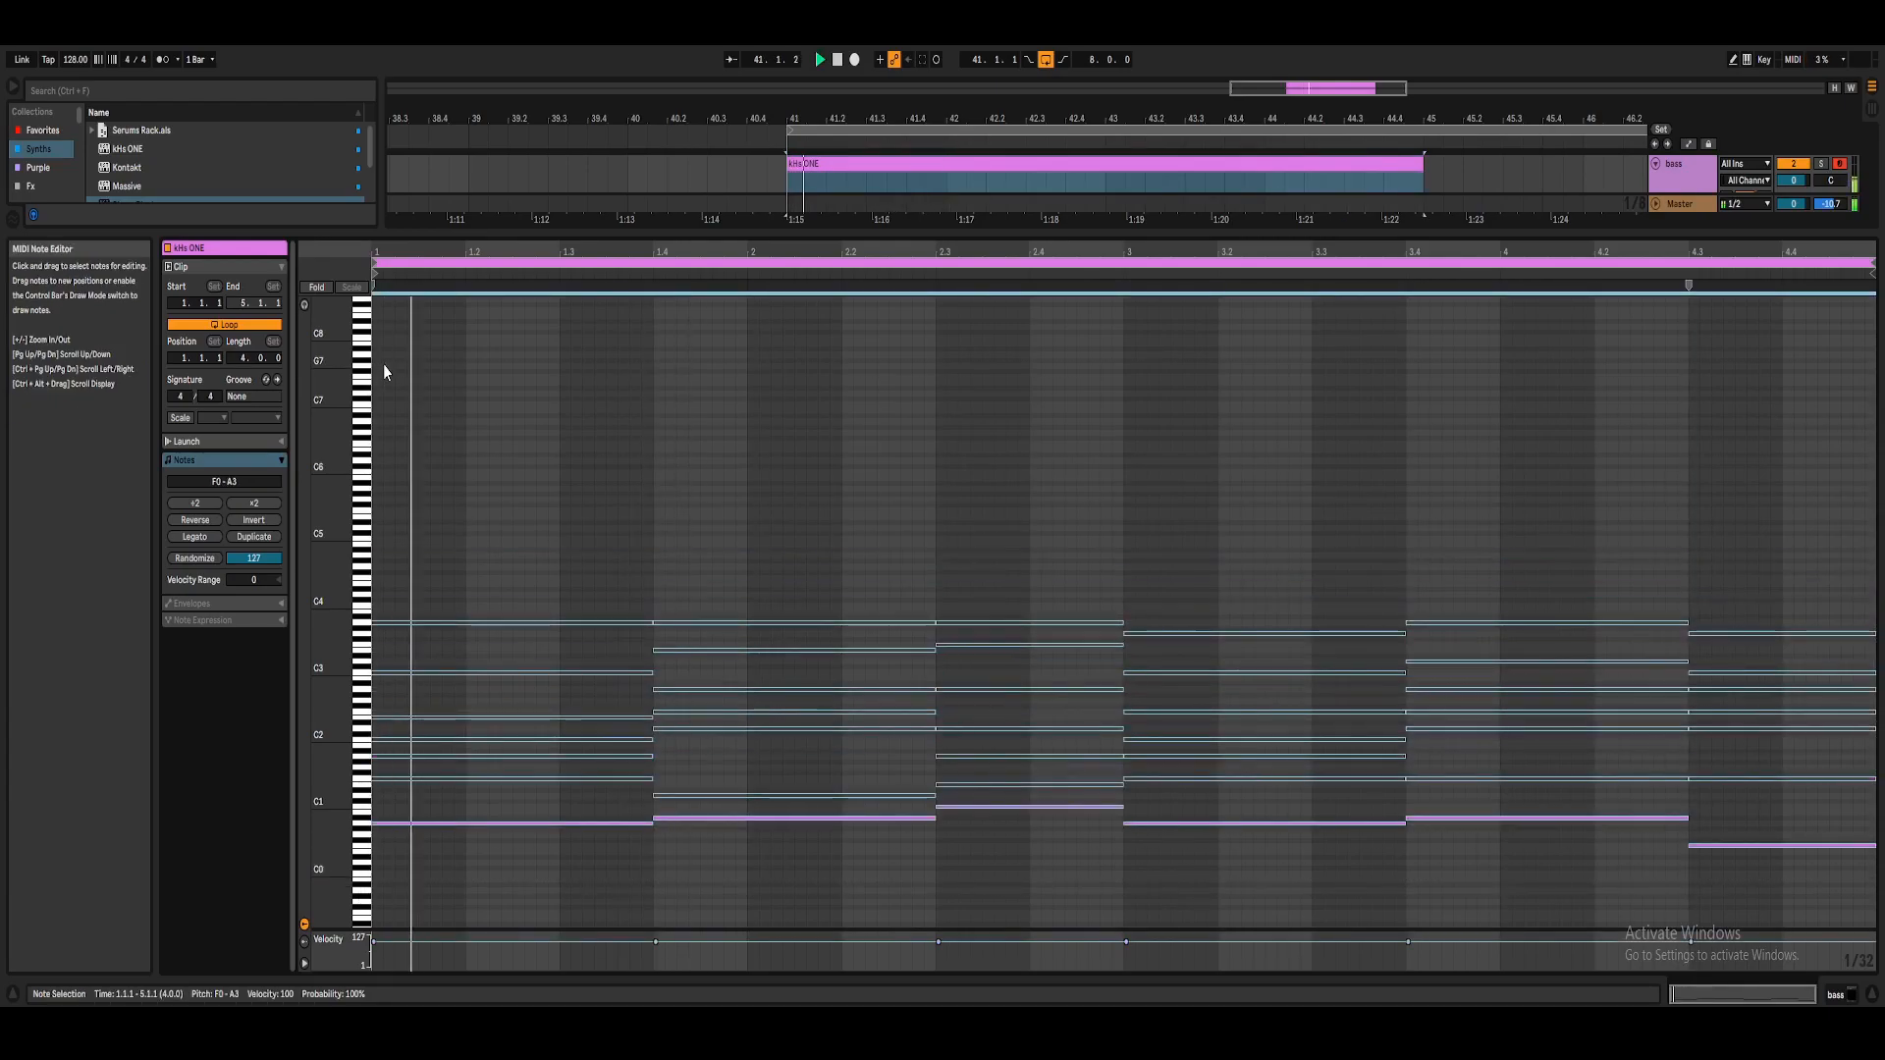
Stop playback, open the bass track's Phase Plant and add a Filter to Lane 1, keeping the generator group sent there.
key(shift+Tab)
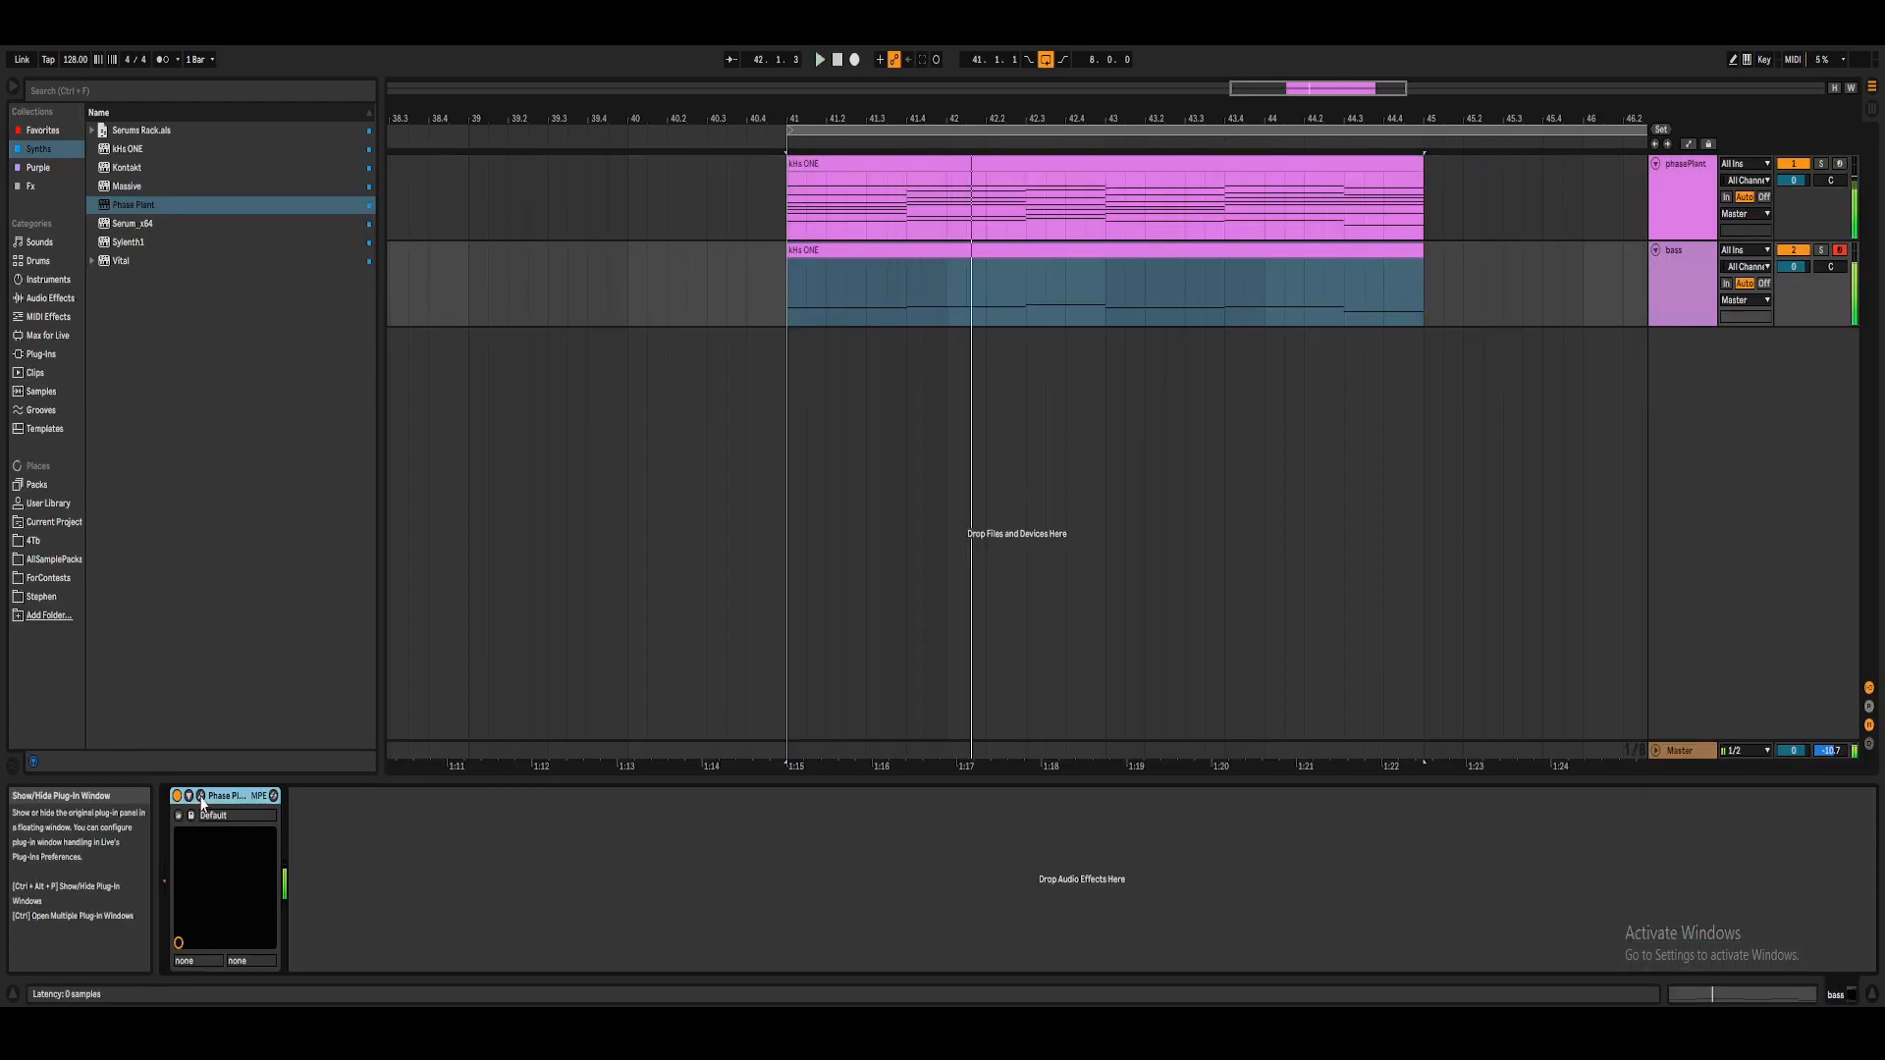
key(space)
click(200, 797)
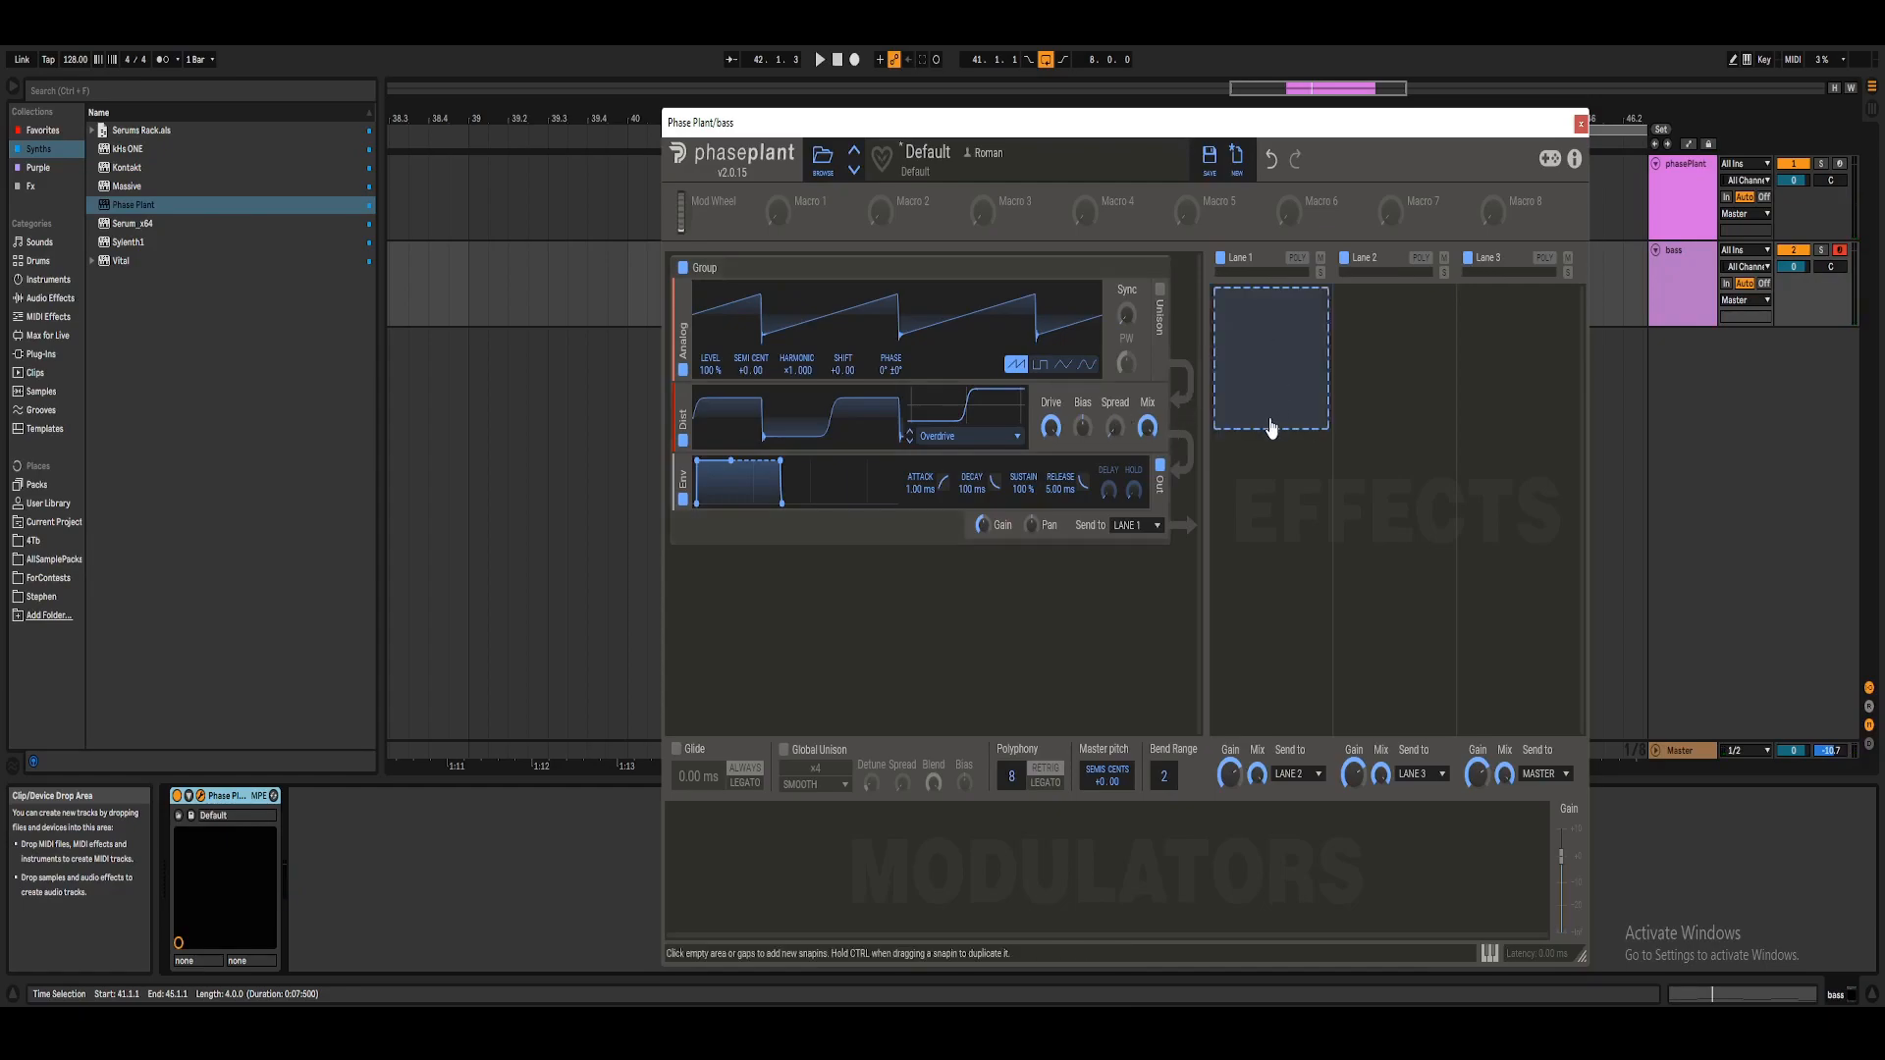
click(1277, 418)
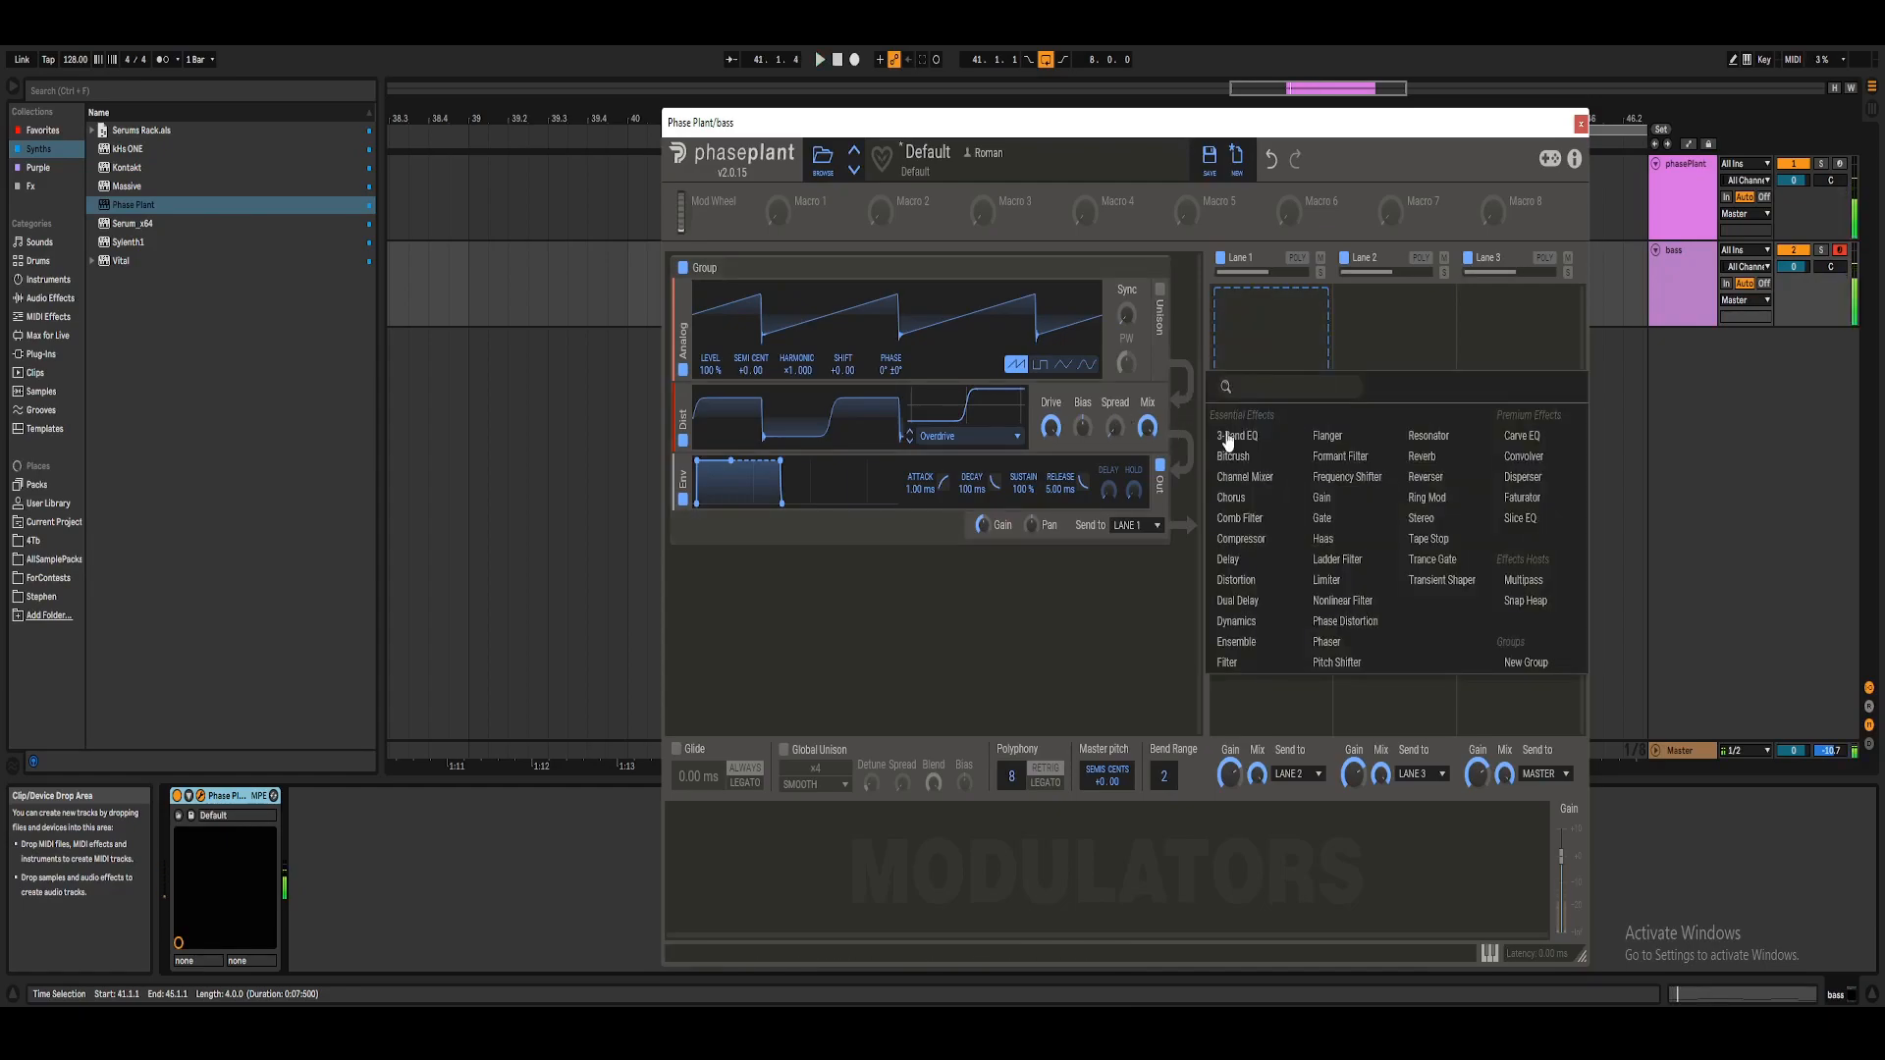
click(1238, 652)
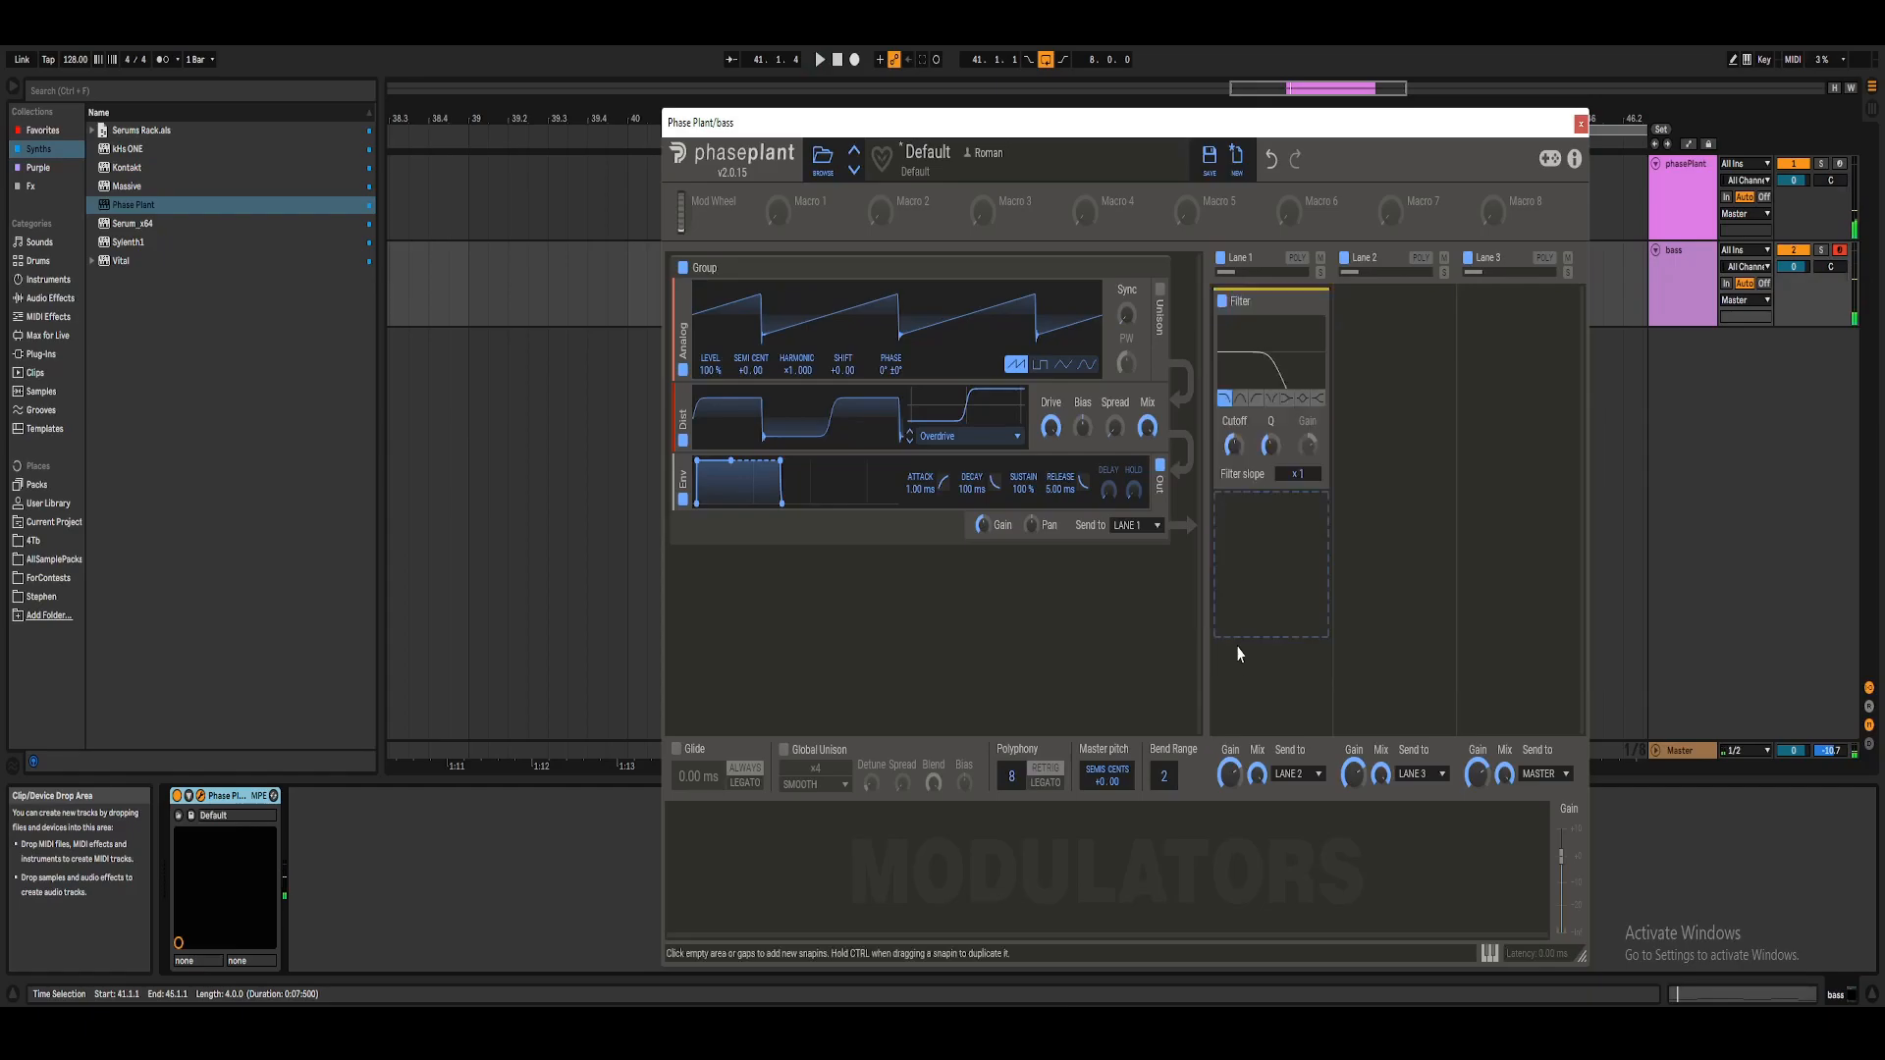
click(1132, 527)
click(1131, 530)
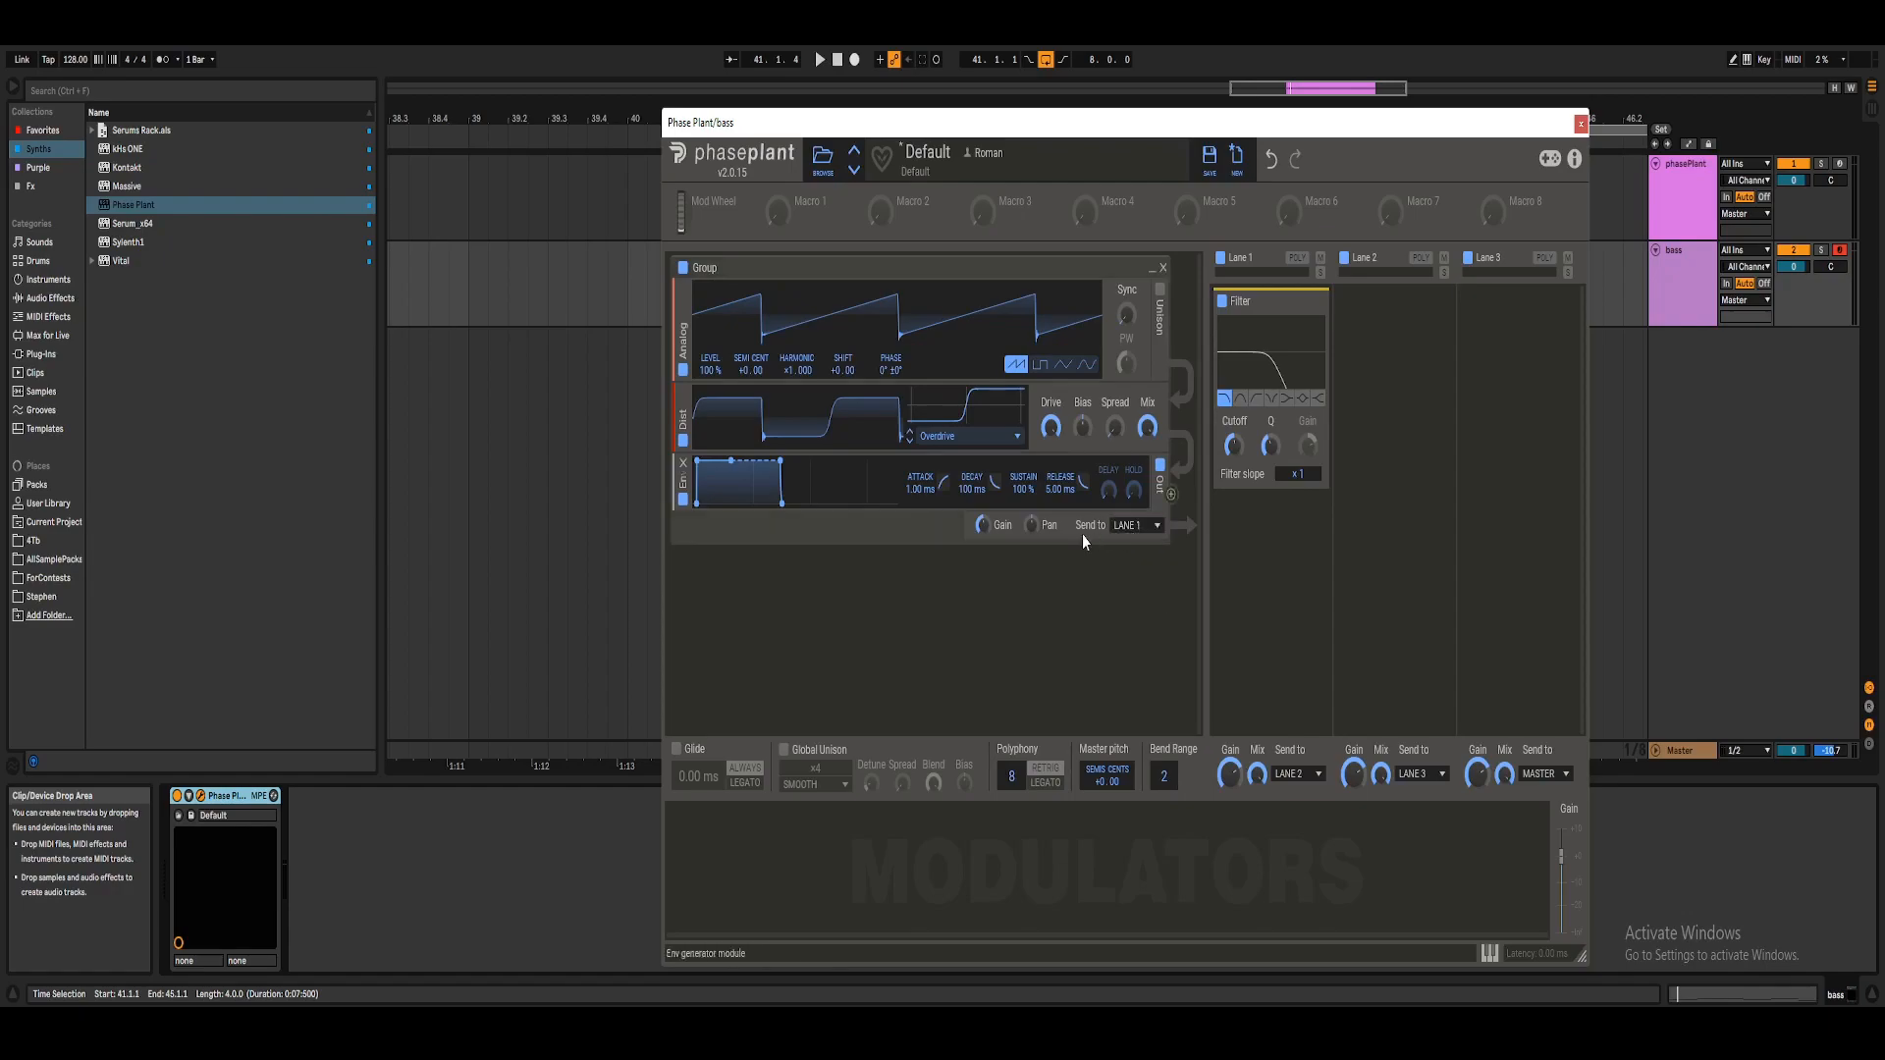
Rename the existing generator group as "bass" and add a second group named "noise texture".
click(928, 630)
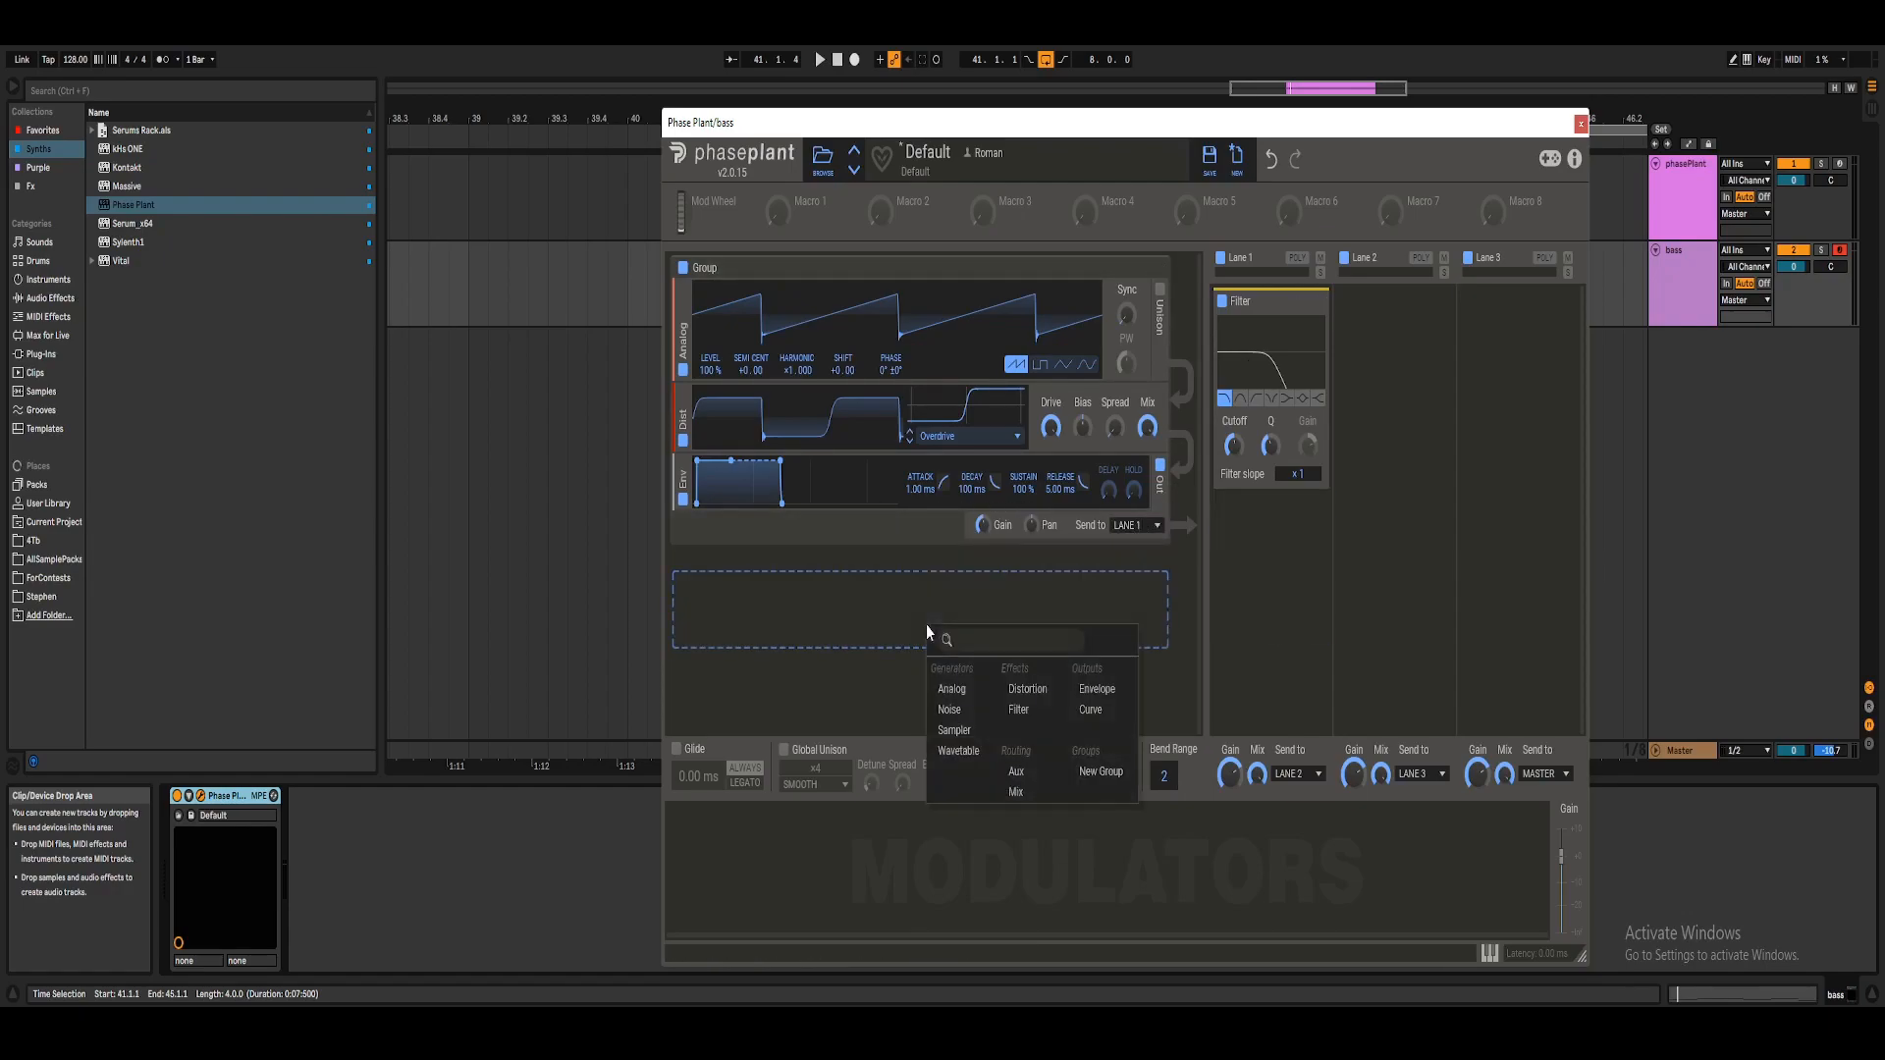
click(699, 270)
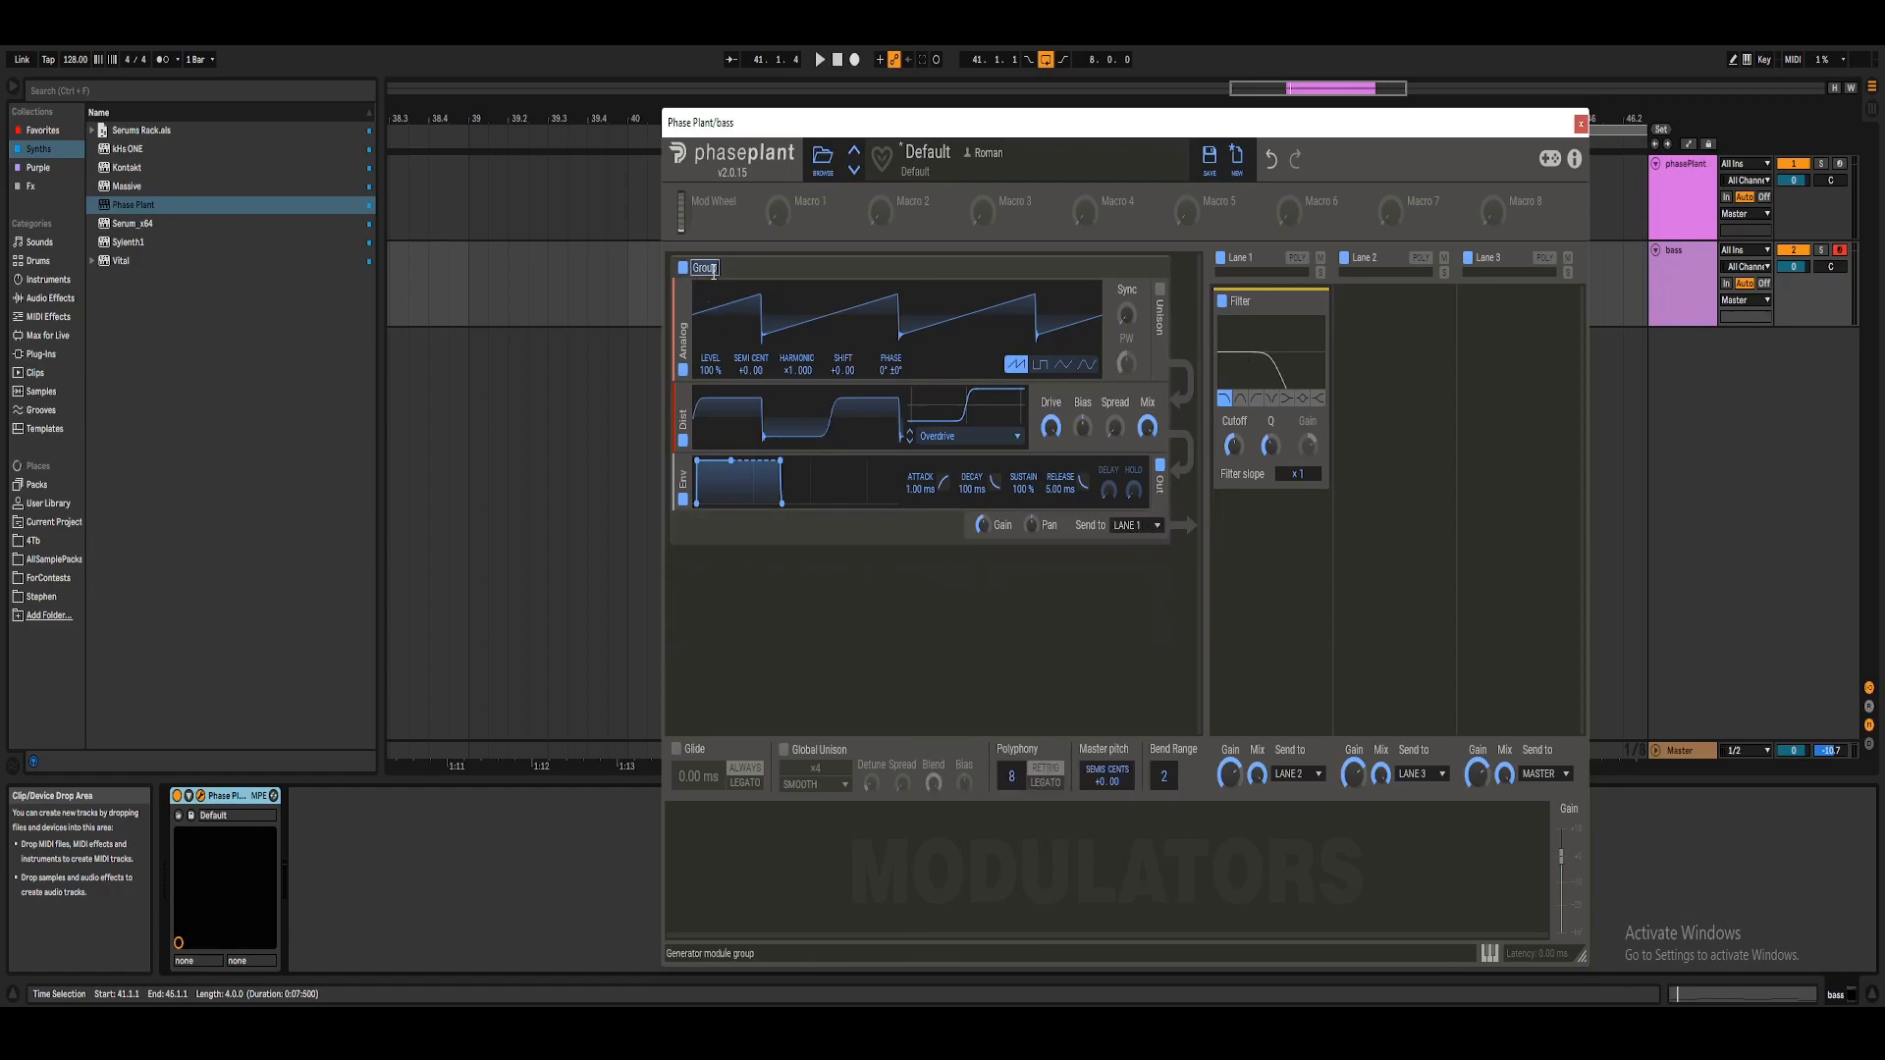
text(bass)
key(Return)
click(893, 653)
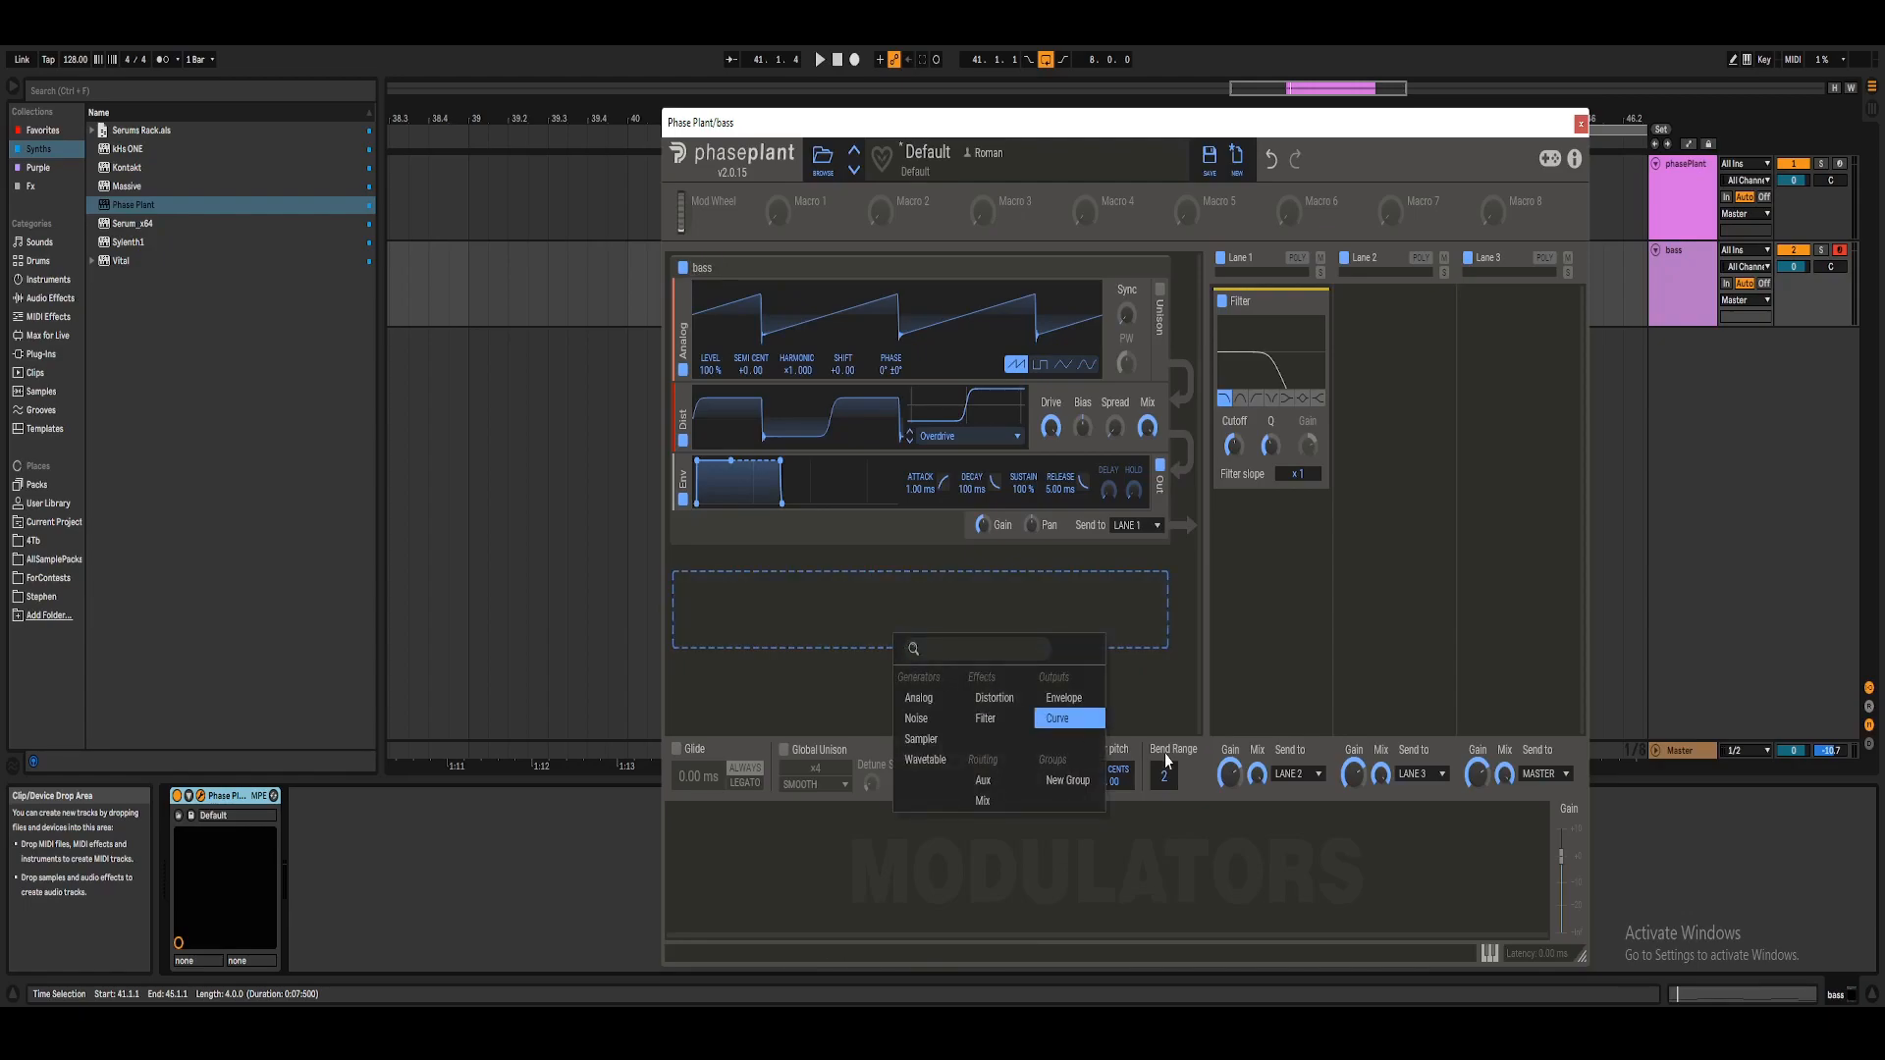
click(1068, 780)
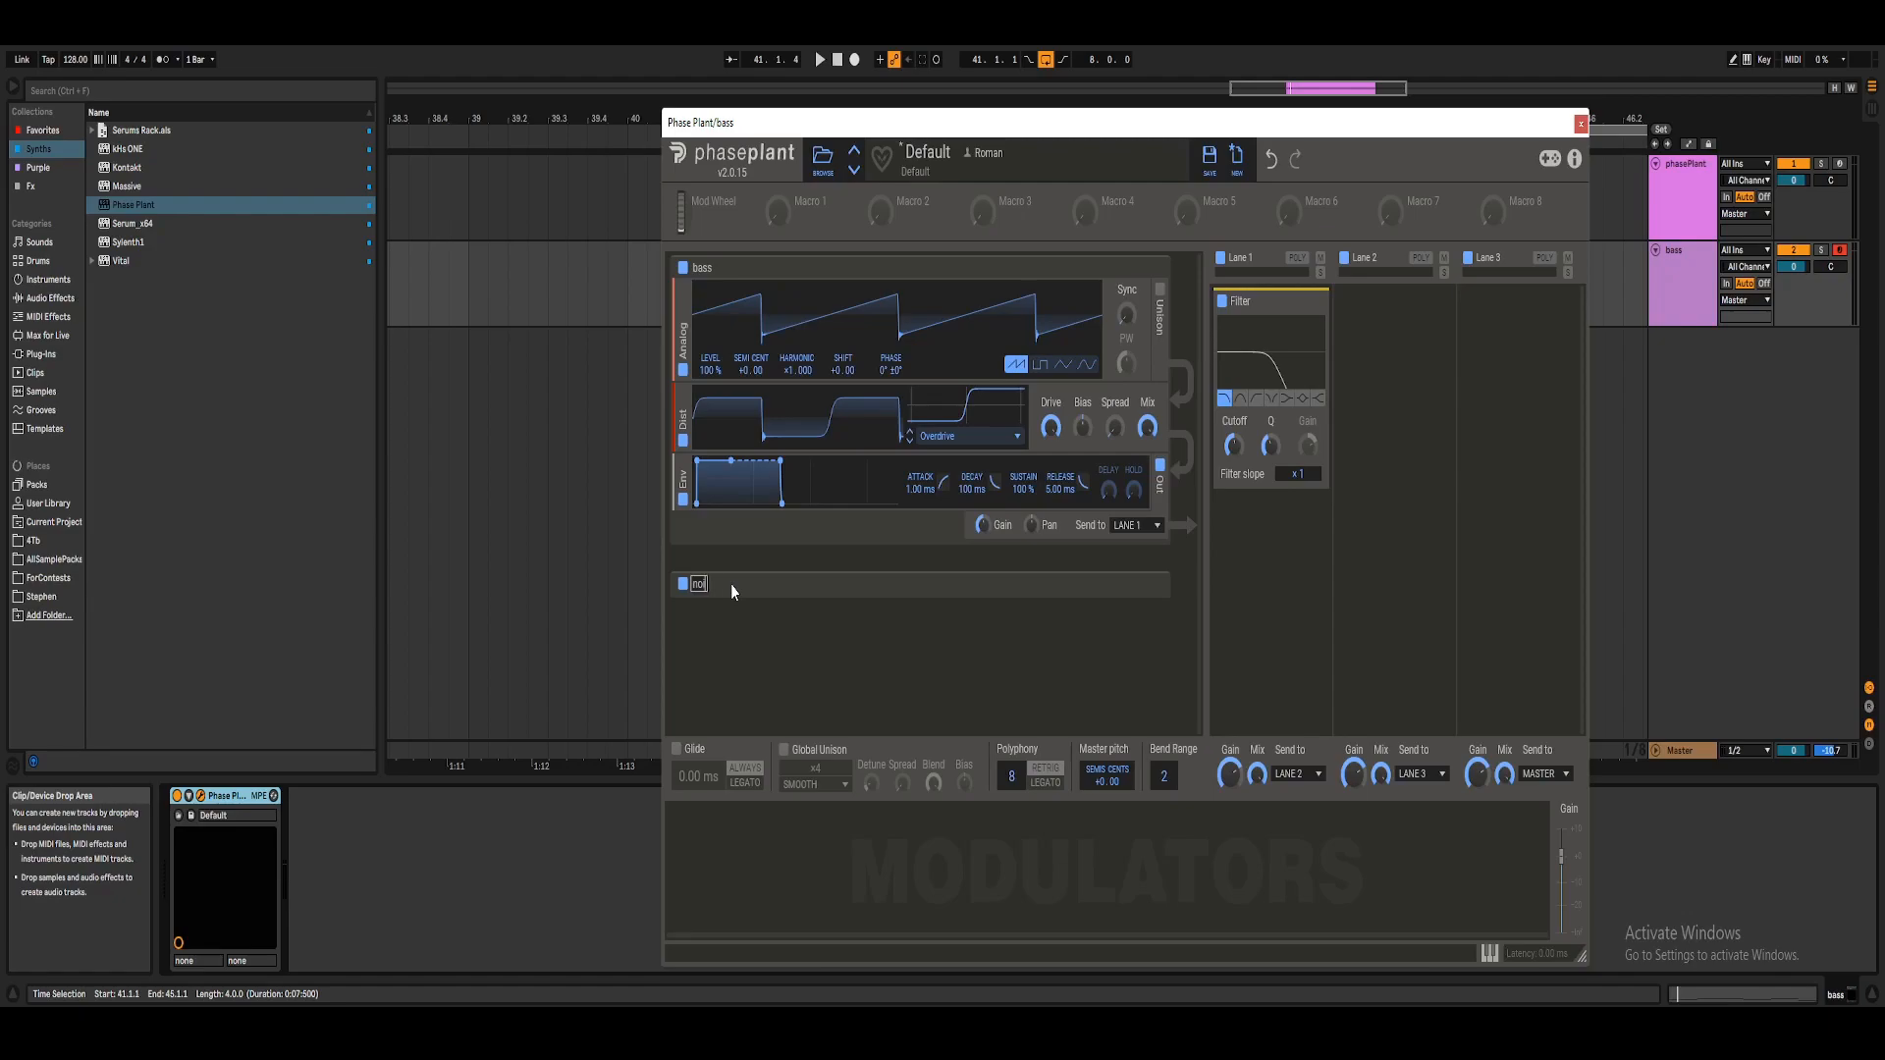
click(730, 585)
text(noise texture)
key(Return)
Add a Noise generator and an envelope to the noise texture group and send its output to Lane 2.
click(831, 617)
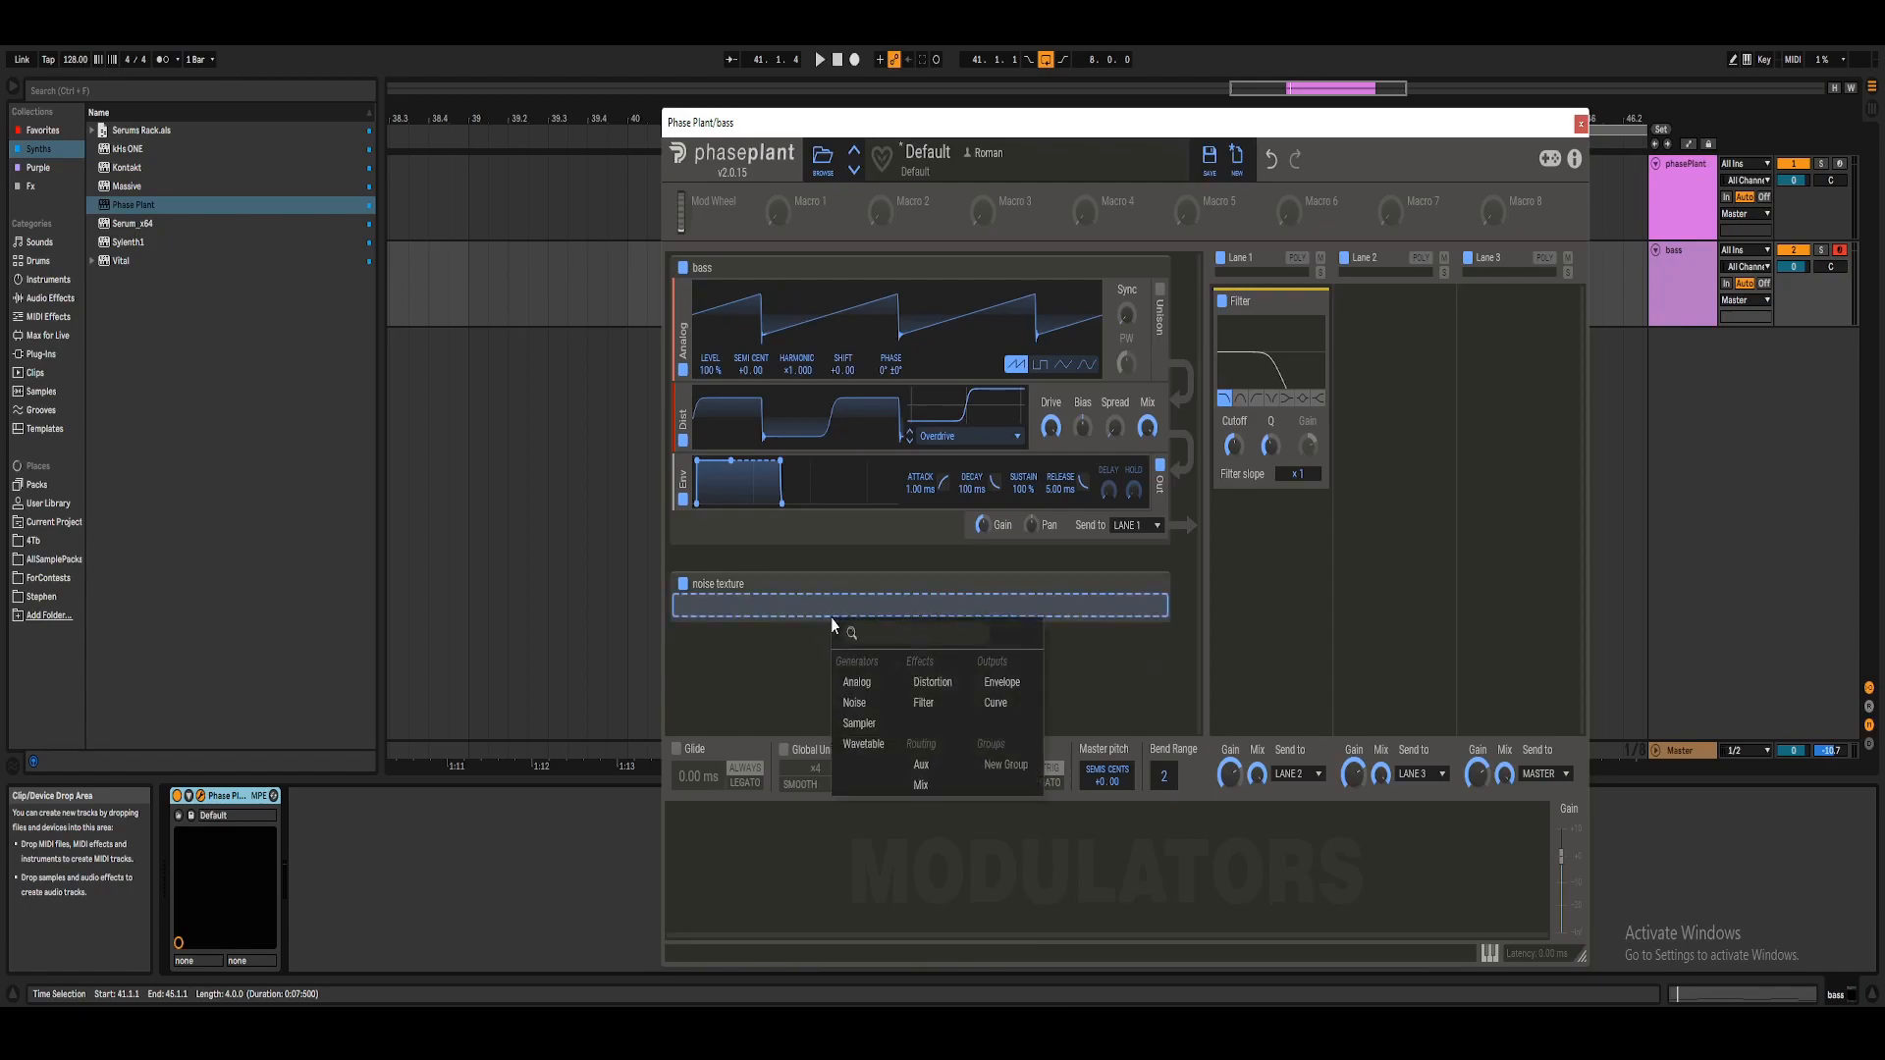
click(865, 713)
scroll(946, 661, down, 1)
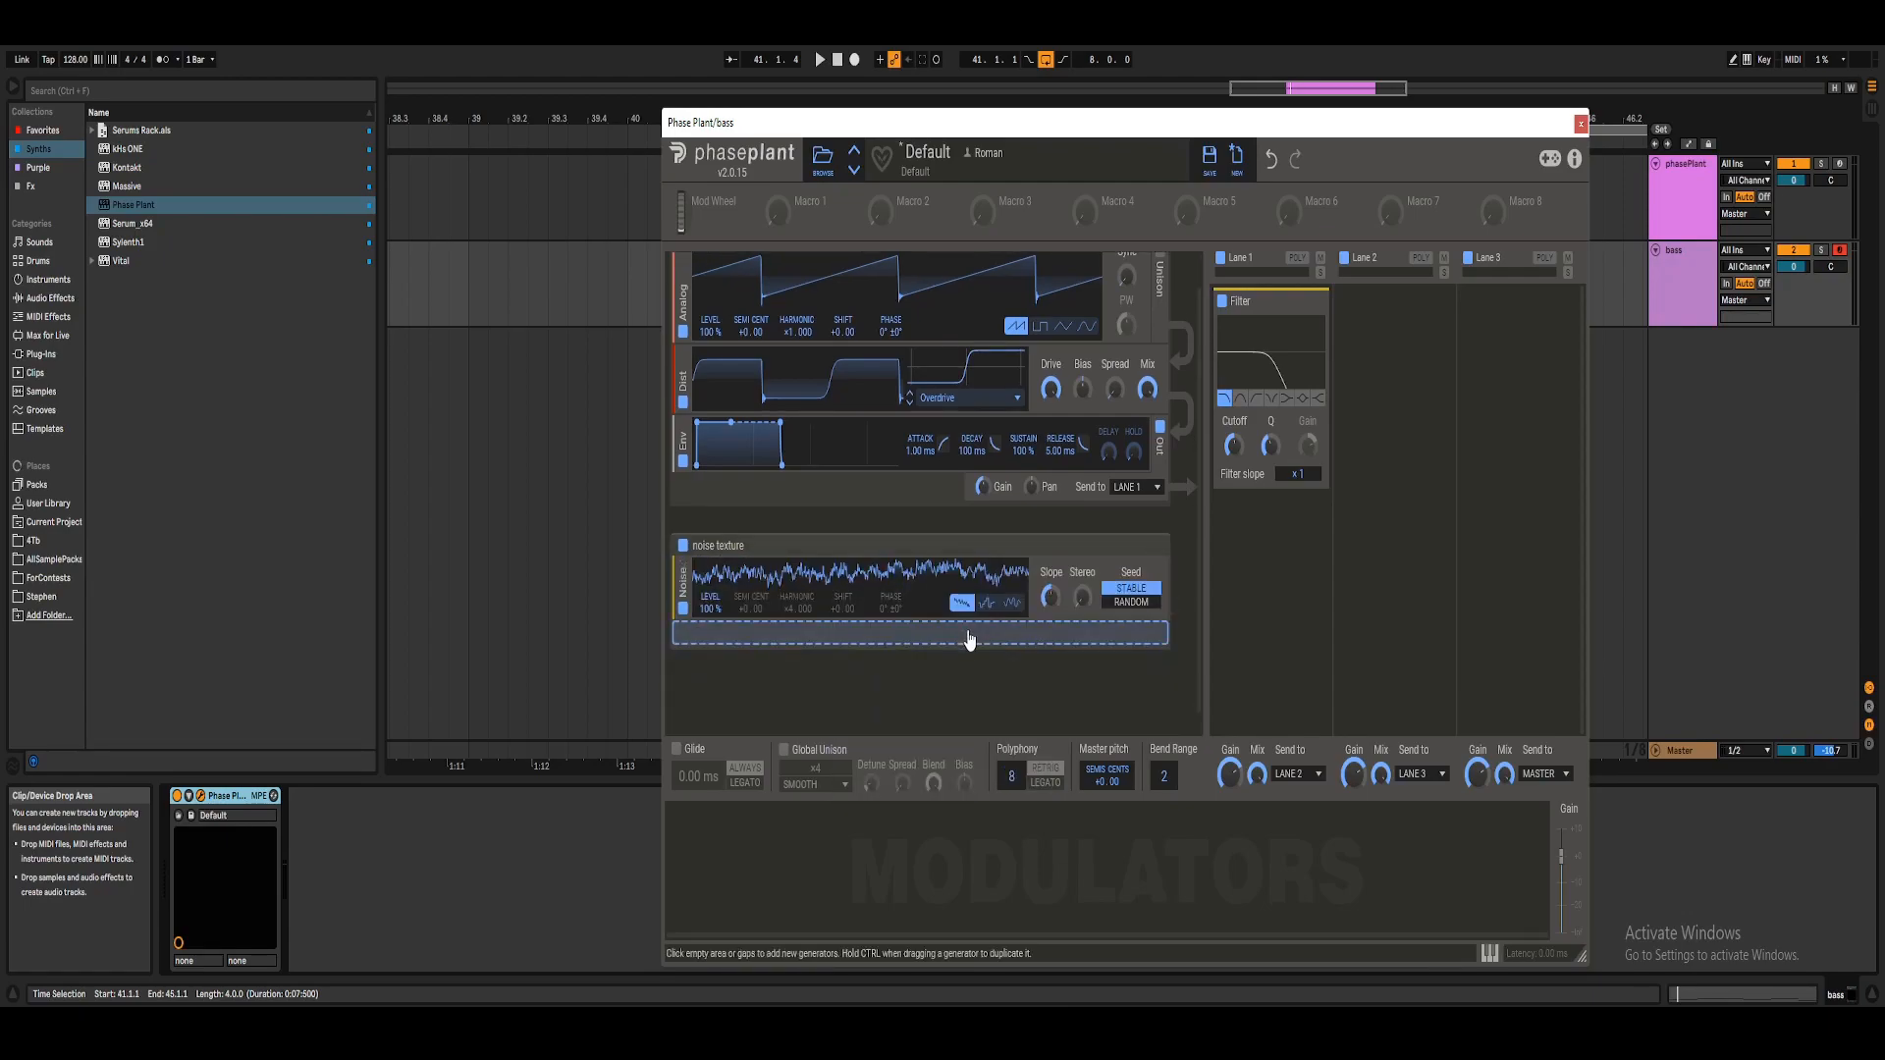
click(968, 636)
click(1134, 697)
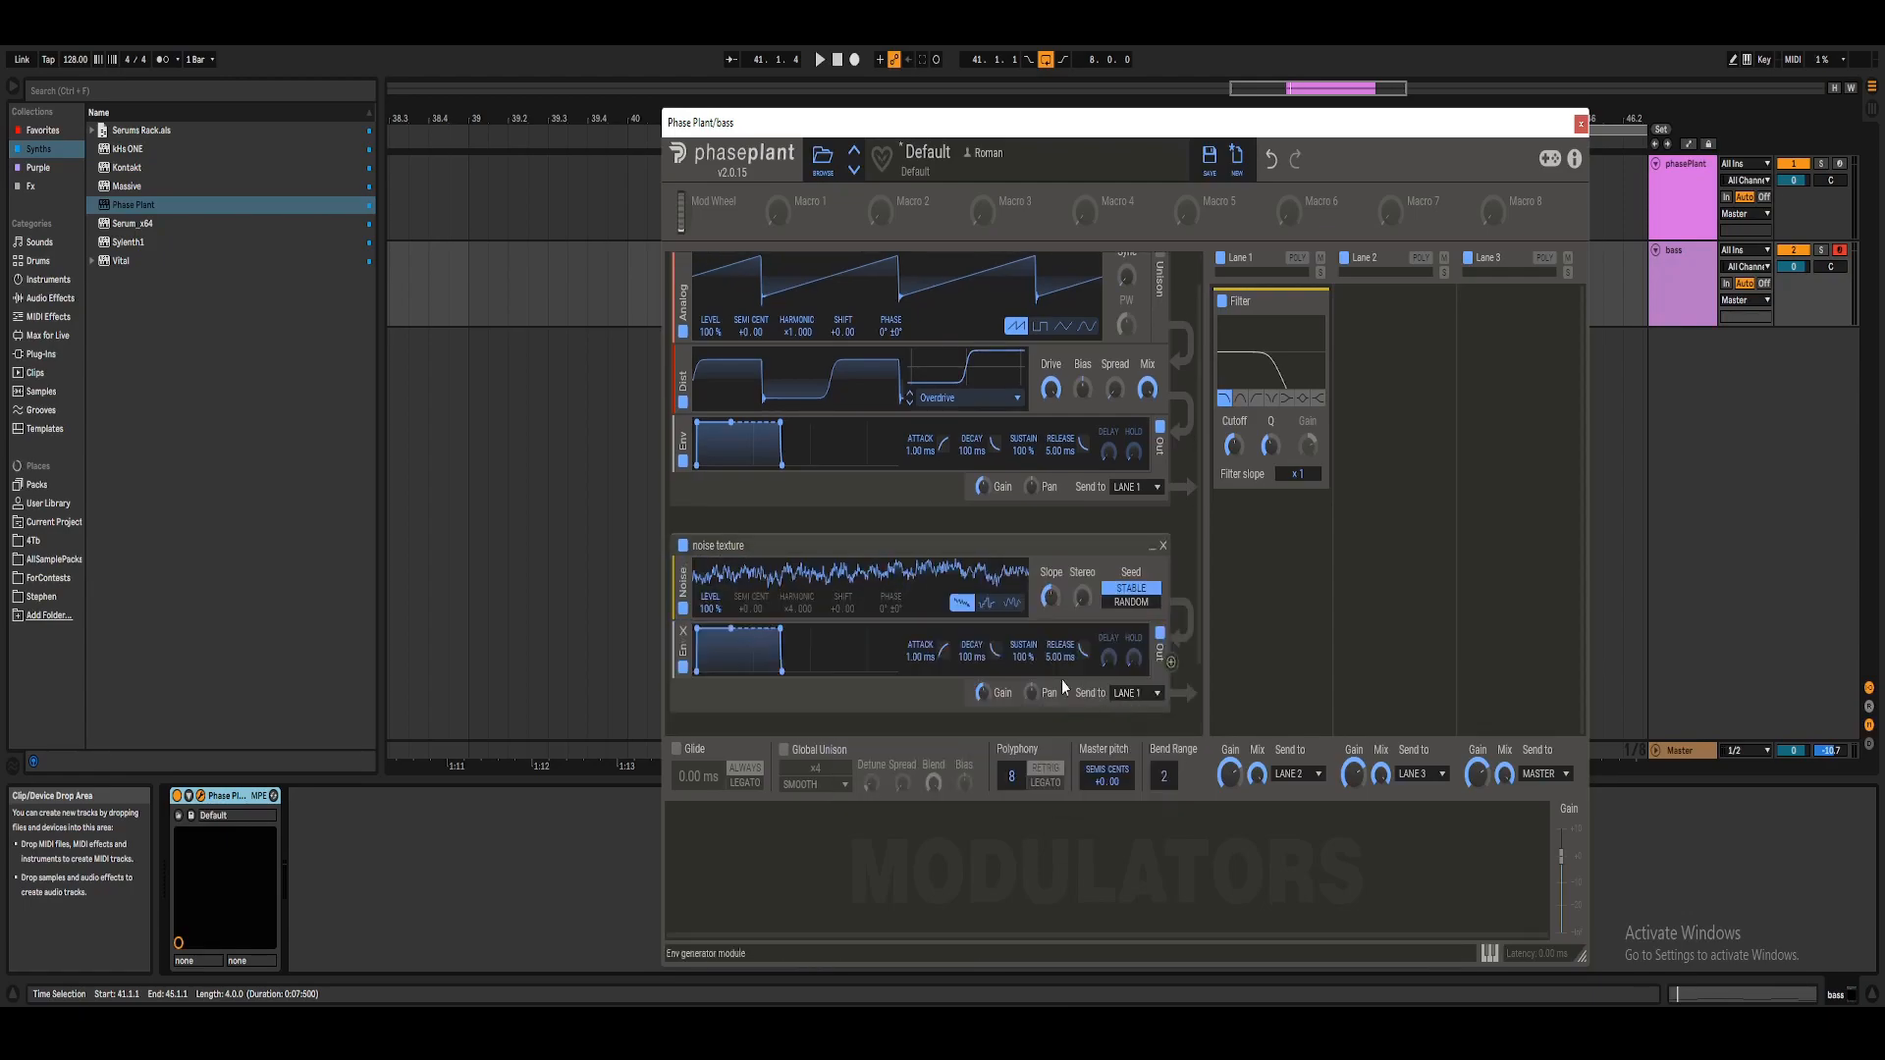
click(1131, 693)
click(1132, 714)
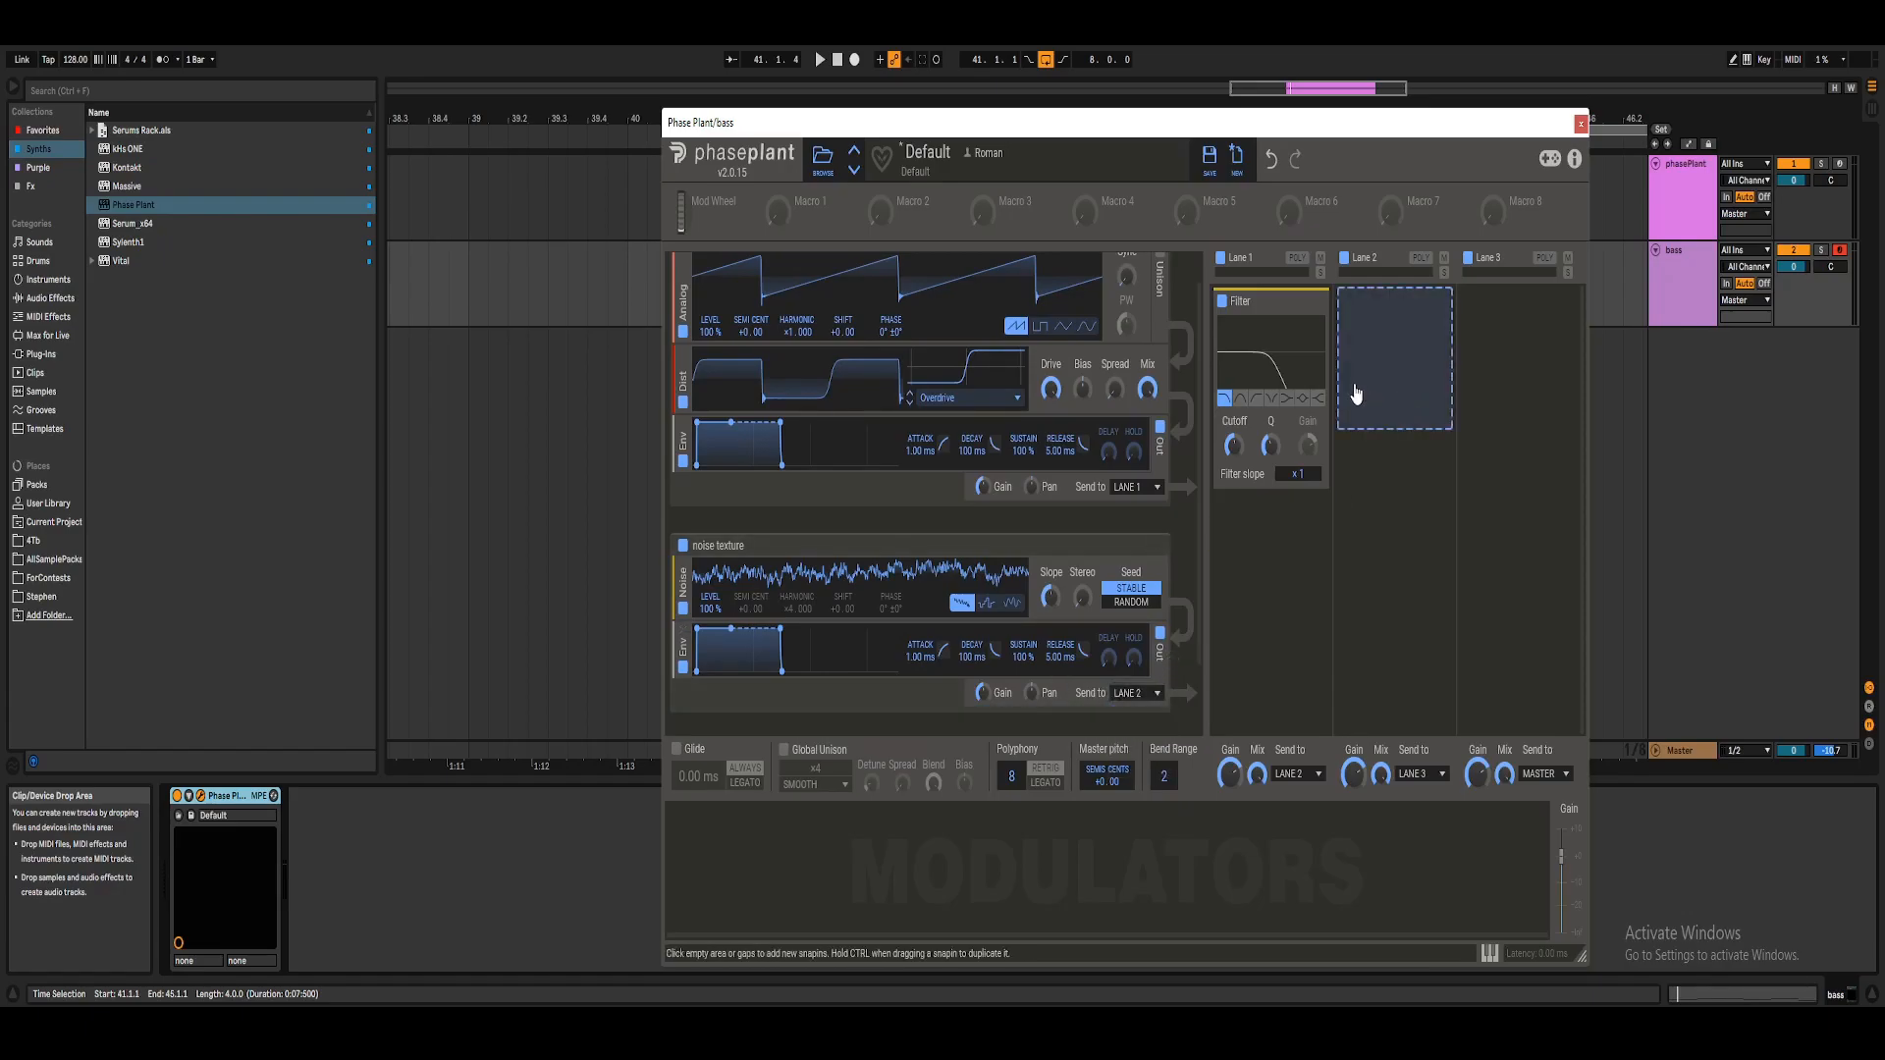
Insert a high-pass Filter with a x3 slope between the Noise generator and its envelope, and raise its cutoff.
click(1368, 400)
click(1028, 622)
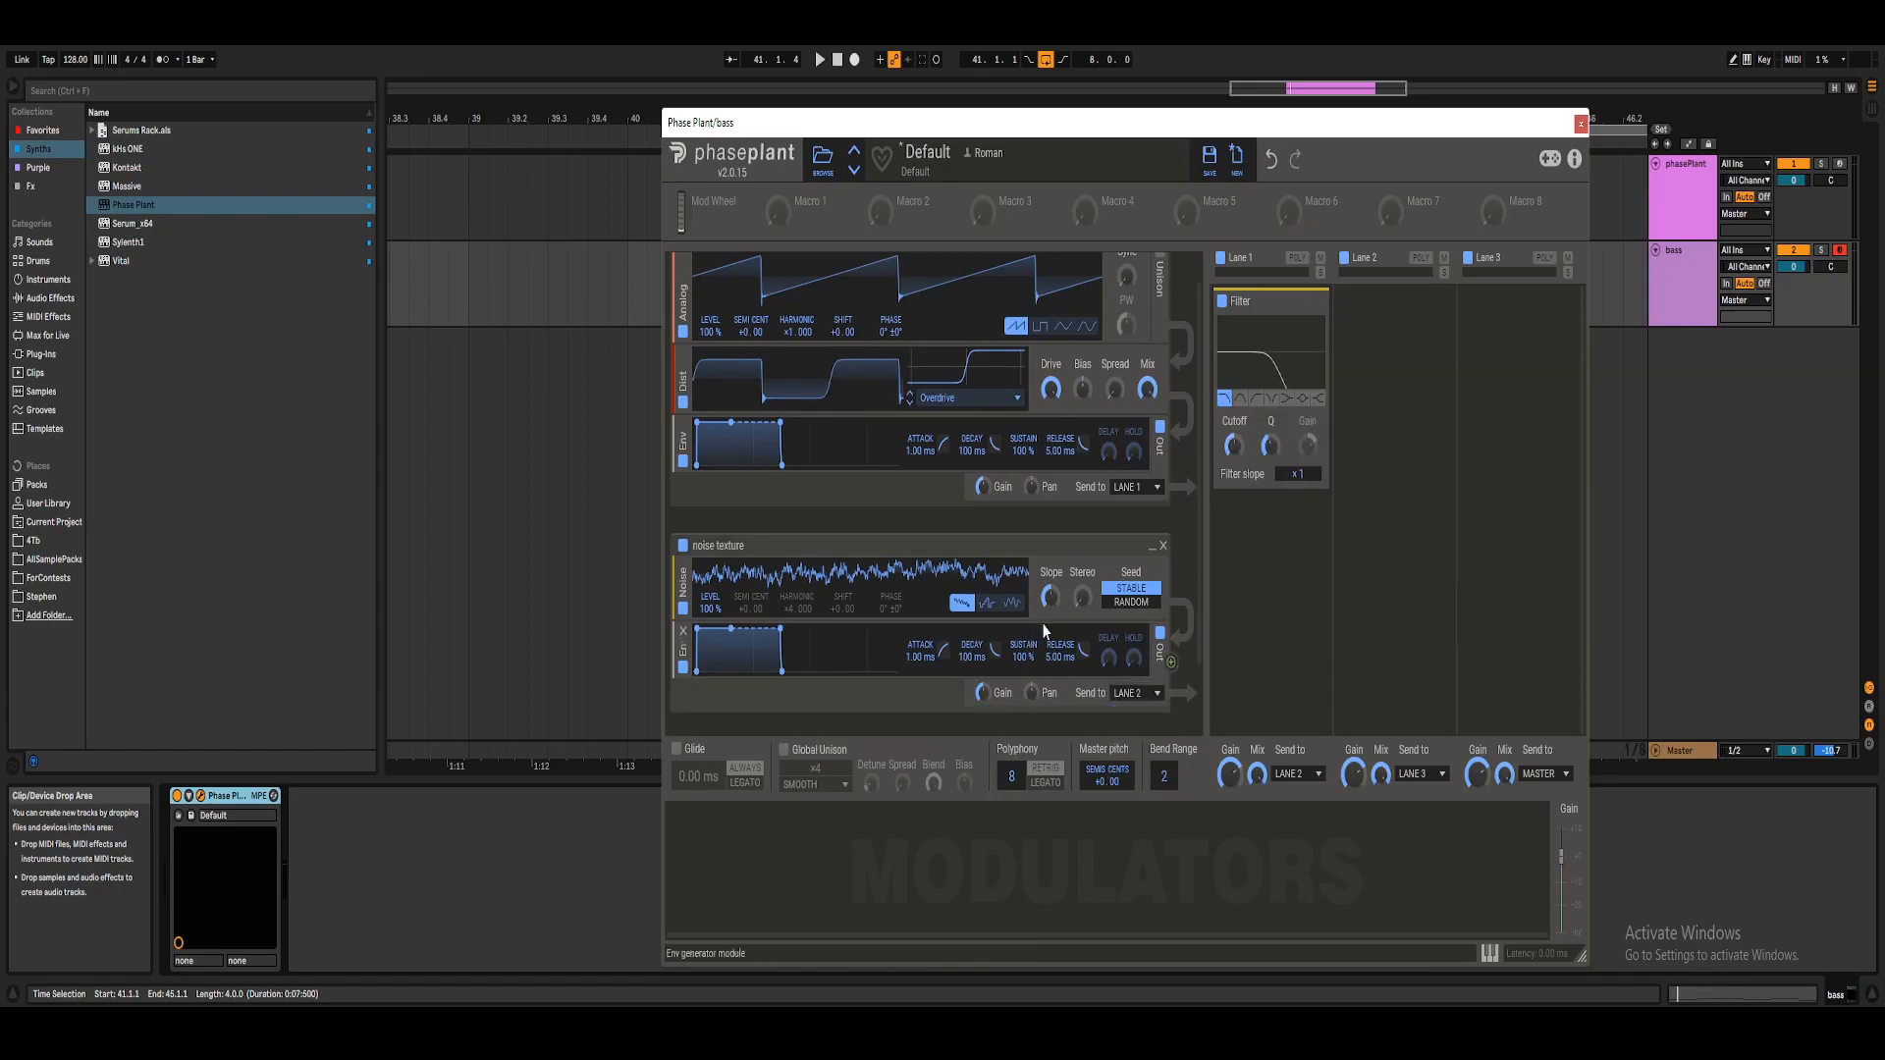
click(1031, 621)
click(1144, 708)
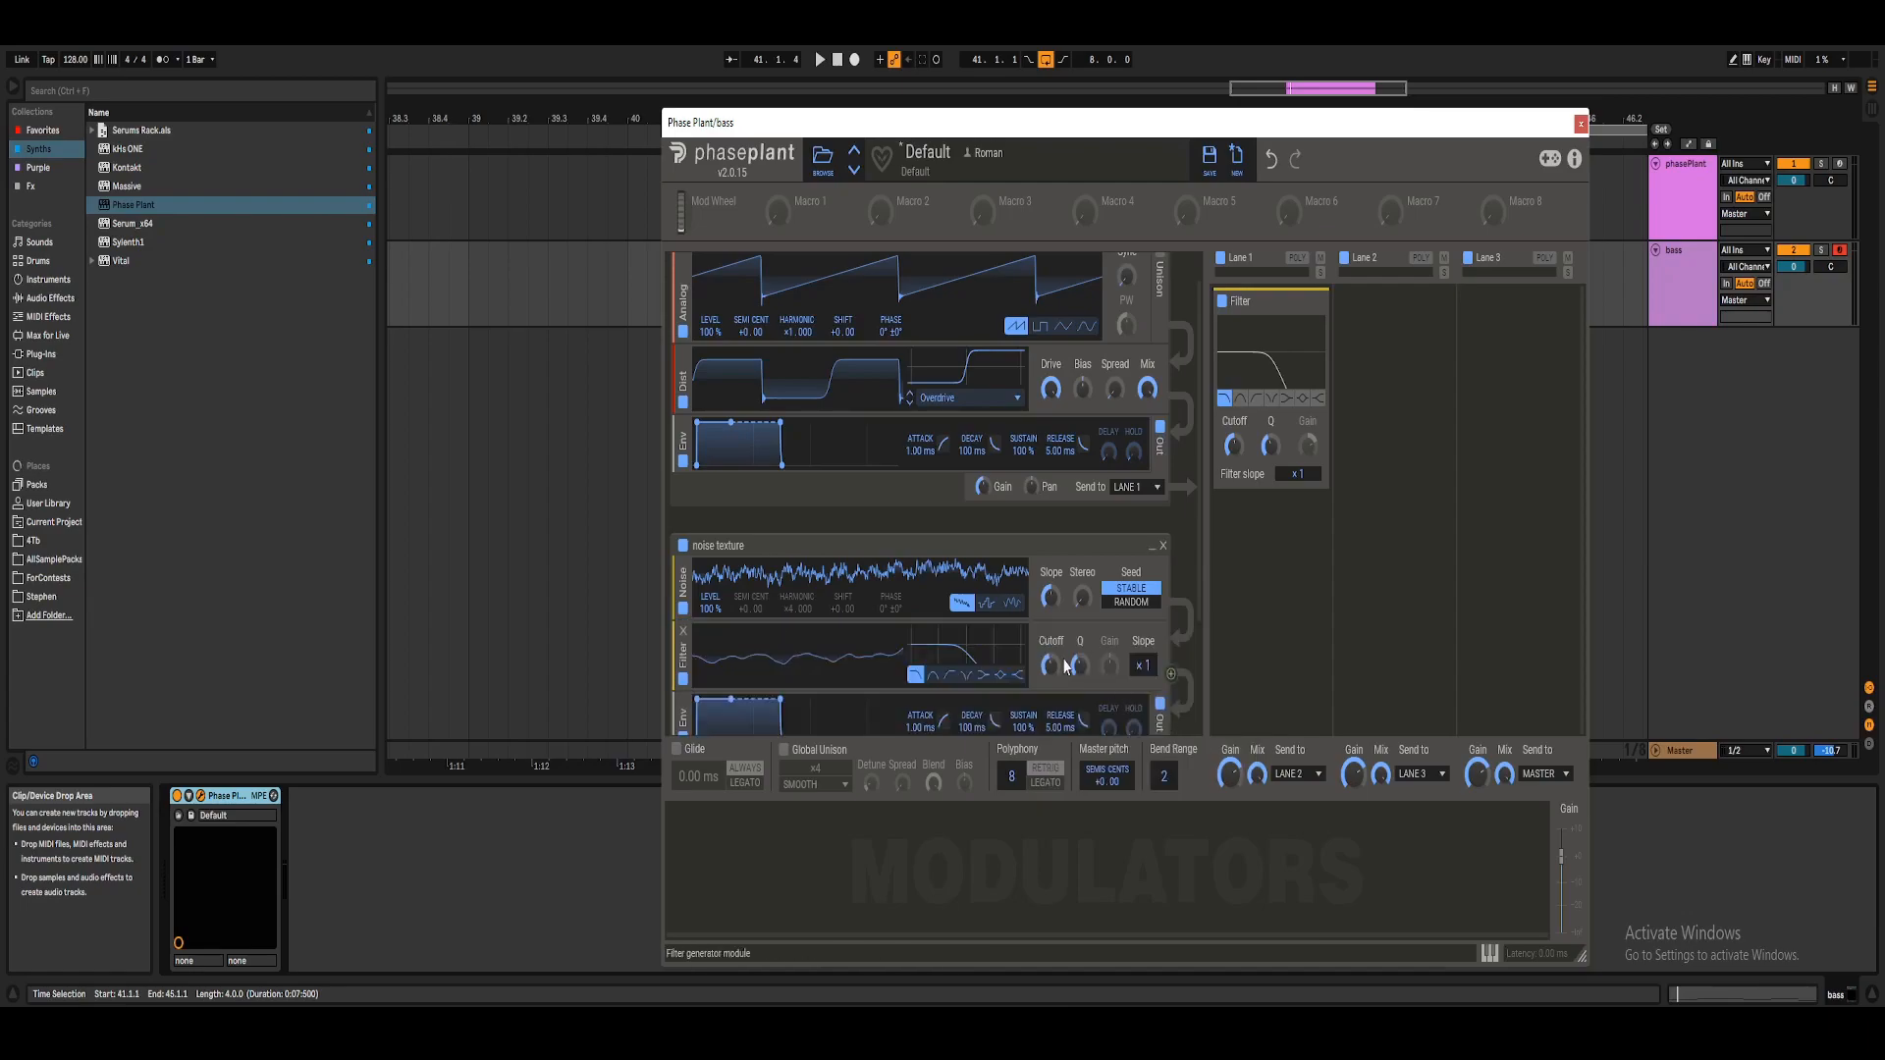
click(949, 675)
scroll(1139, 668, up, 2)
drag(1051, 672, 1051, 619)
Add a 100 Hz LFO that modulates the noise texture group's gain and audition the result.
scroll(1041, 672, down, 3)
click(732, 871)
click(772, 785)
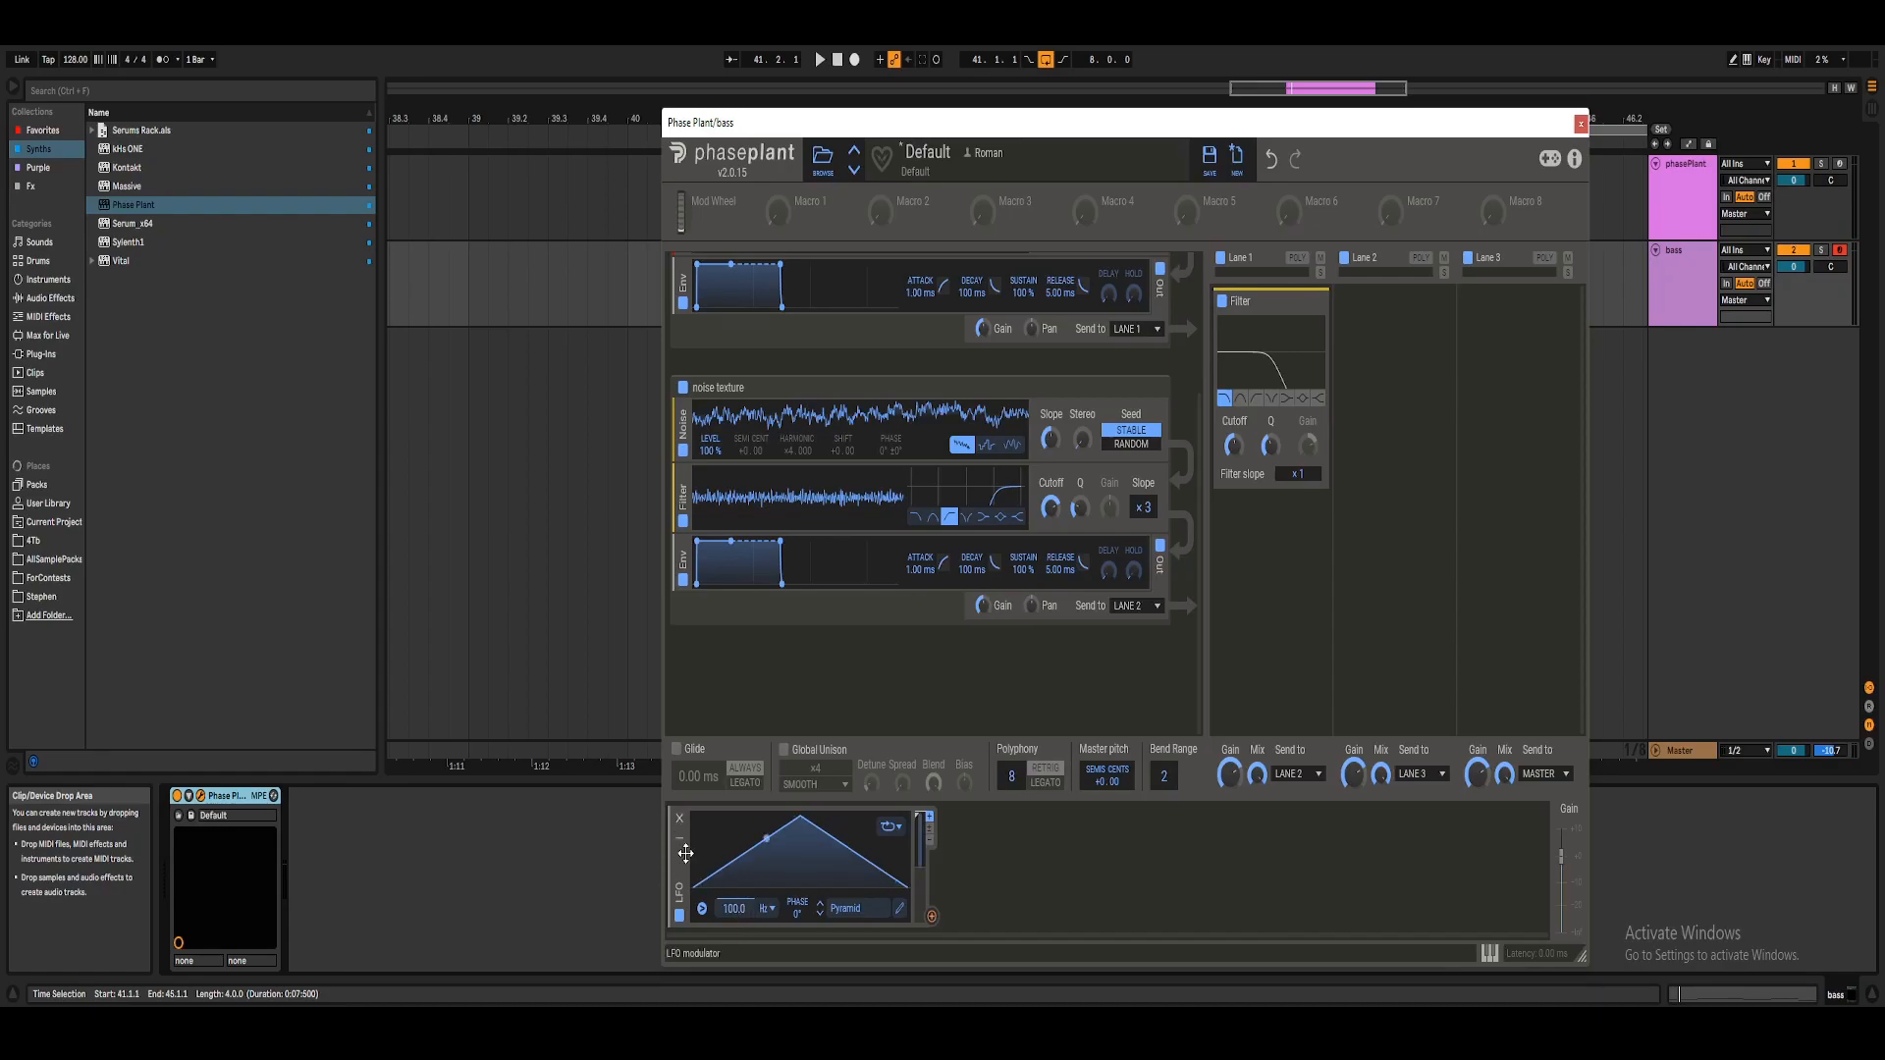
drag(930, 916, 993, 621)
key(space)
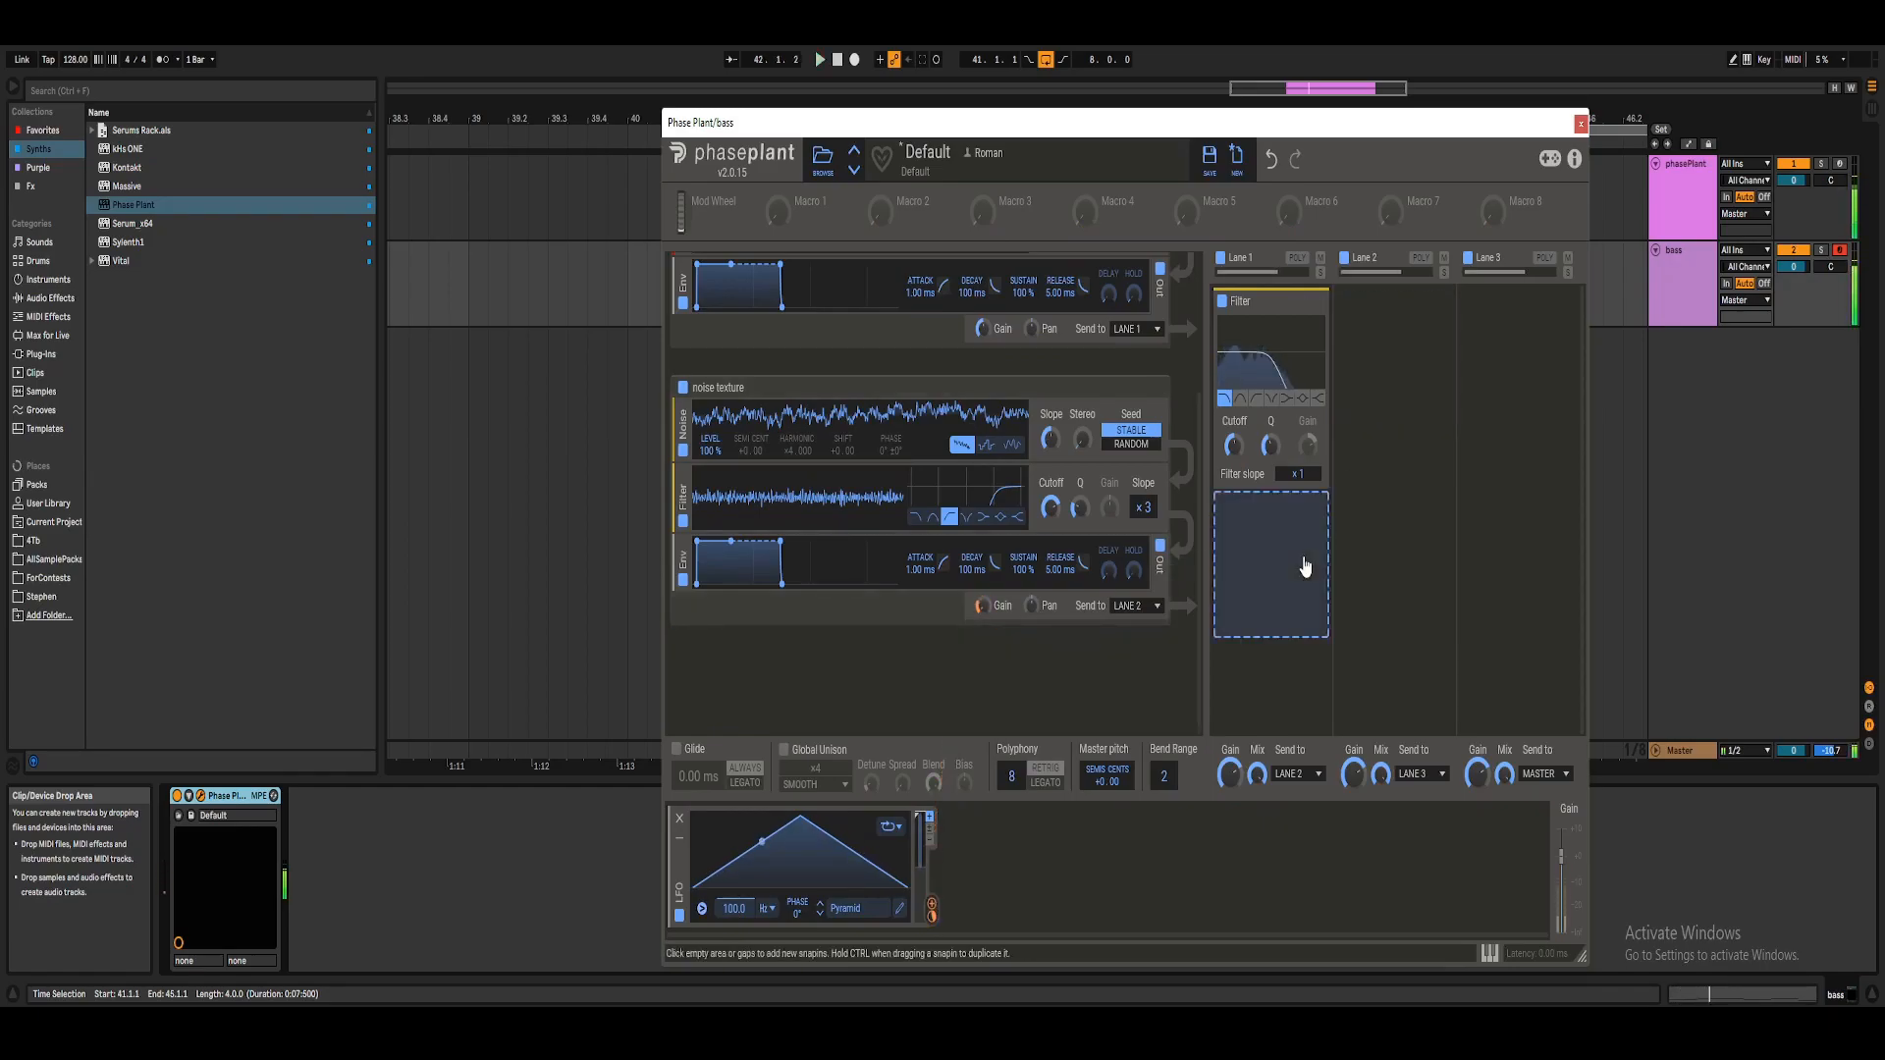
Set the Lane 1 filter cutoff to 250 Hz, fine-tune it by ear, and readjust the LFO's modulation of the noise texture gain.
right_click(1237, 447)
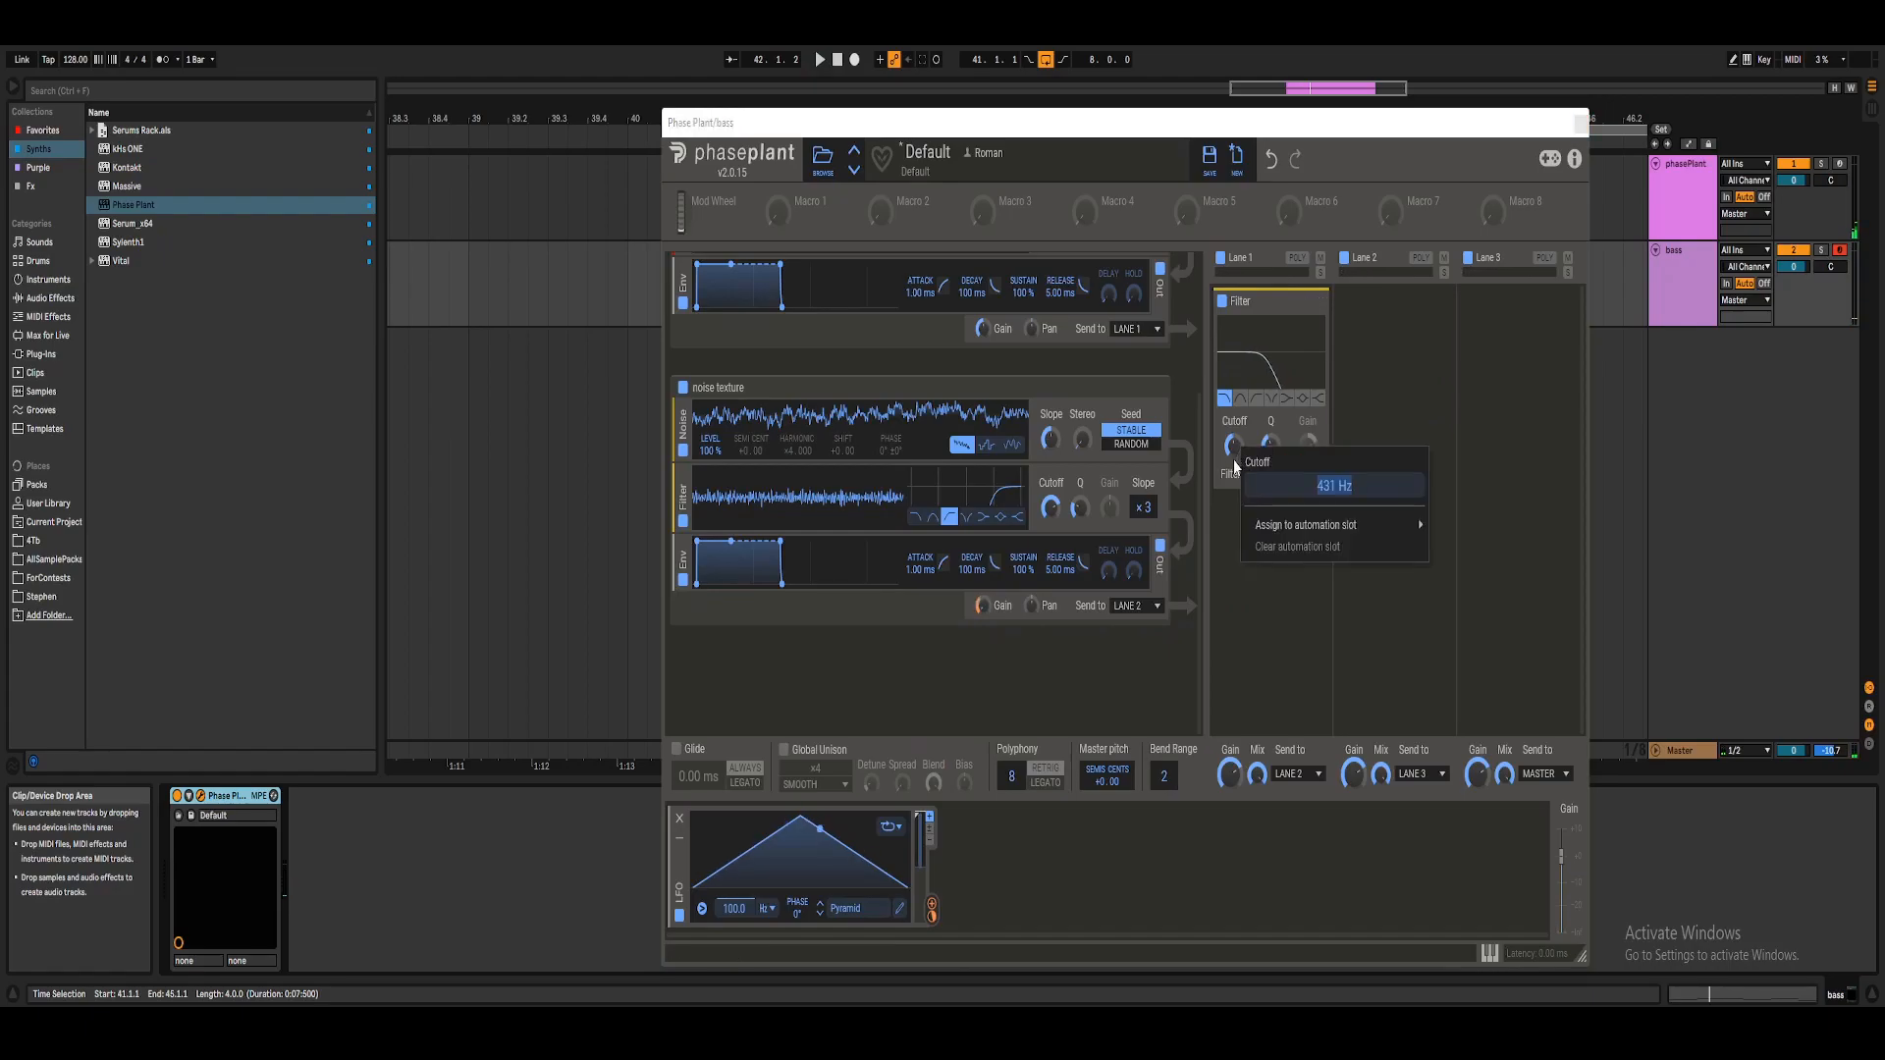
text(250)
key(Return)
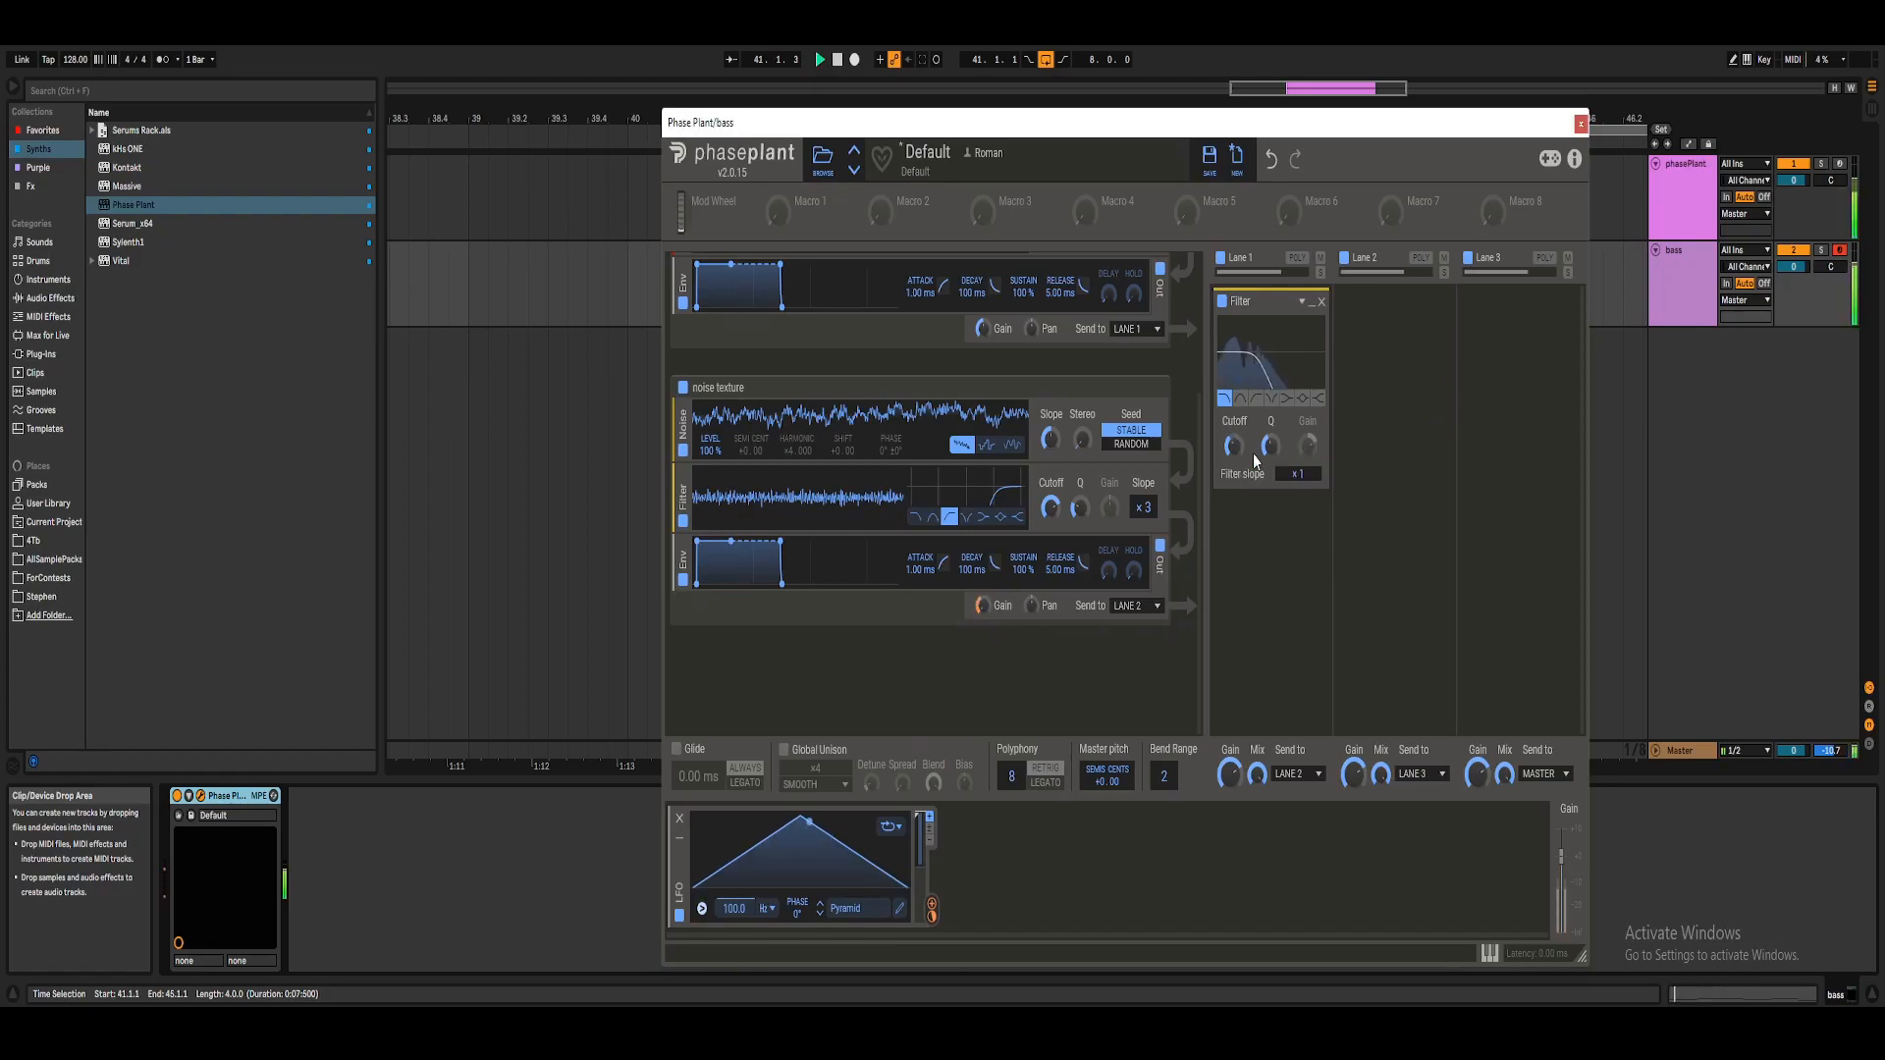
drag(1234, 447, 1234, 458)
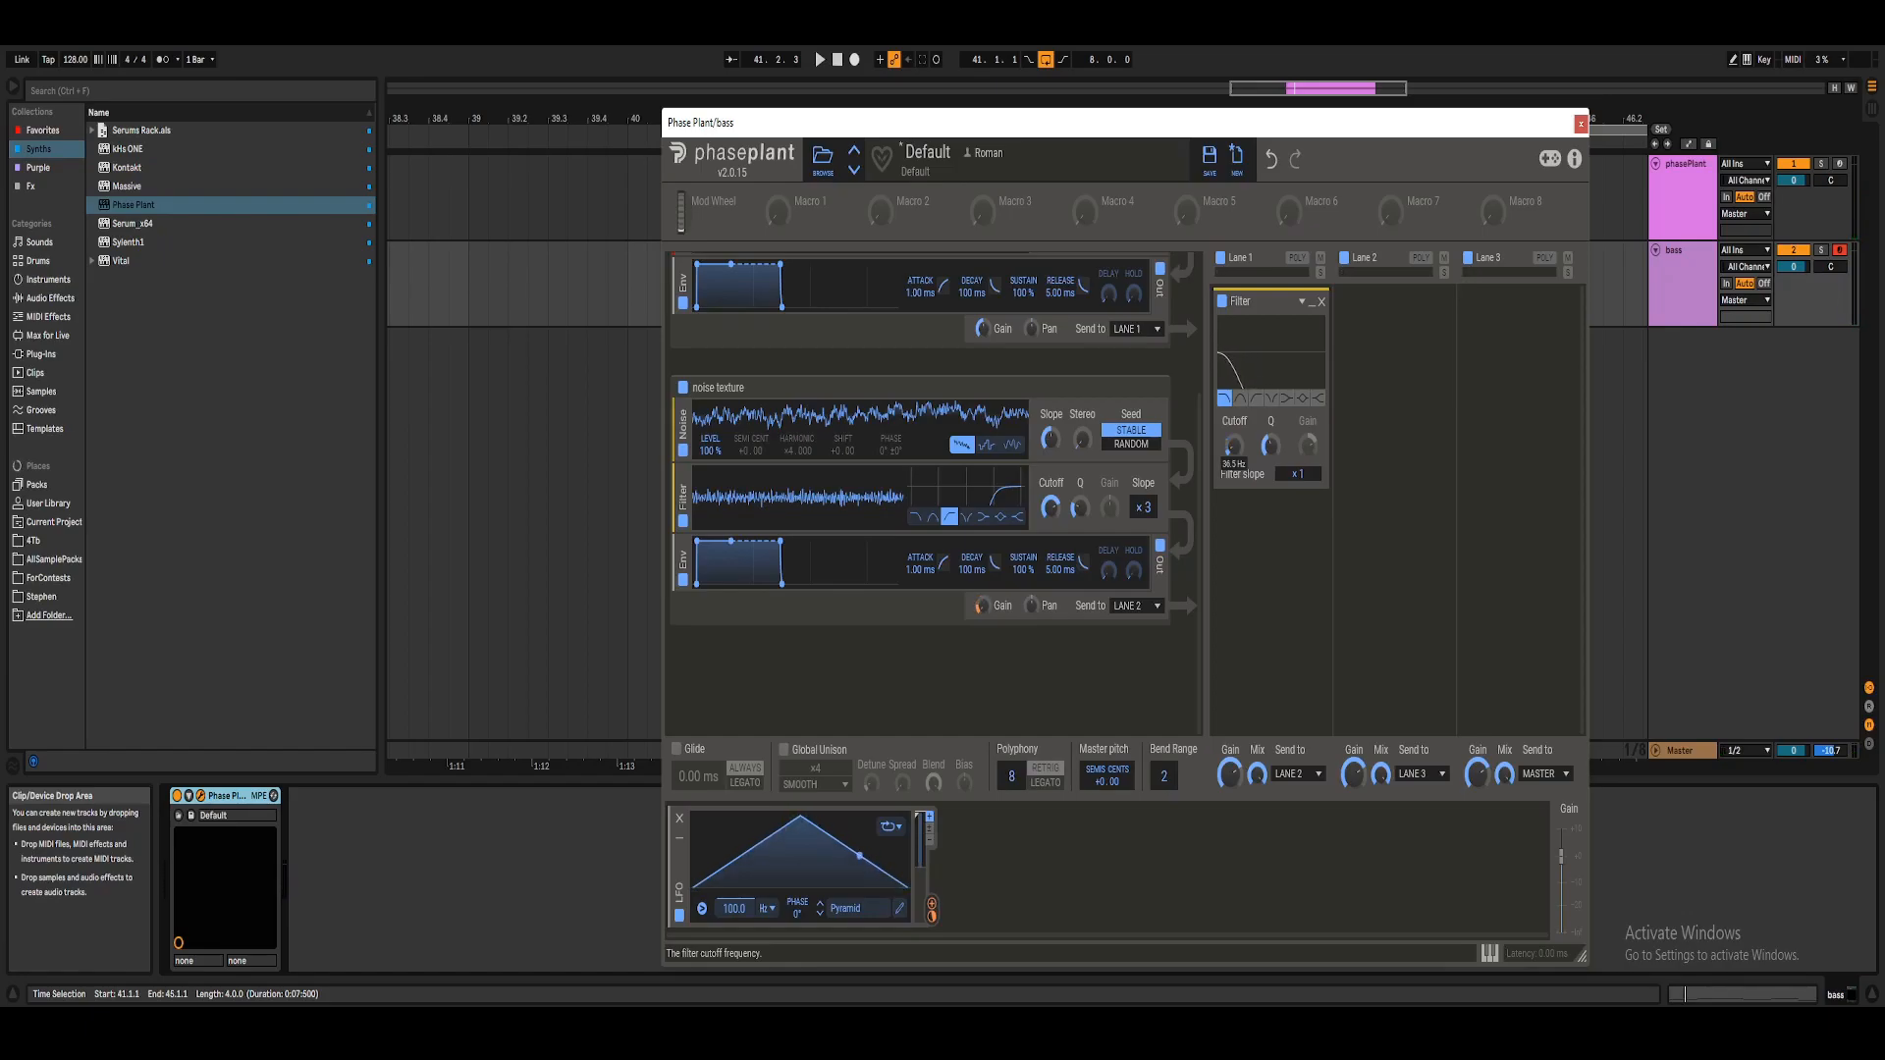
key(space)
drag(1234, 447, 1234, 421)
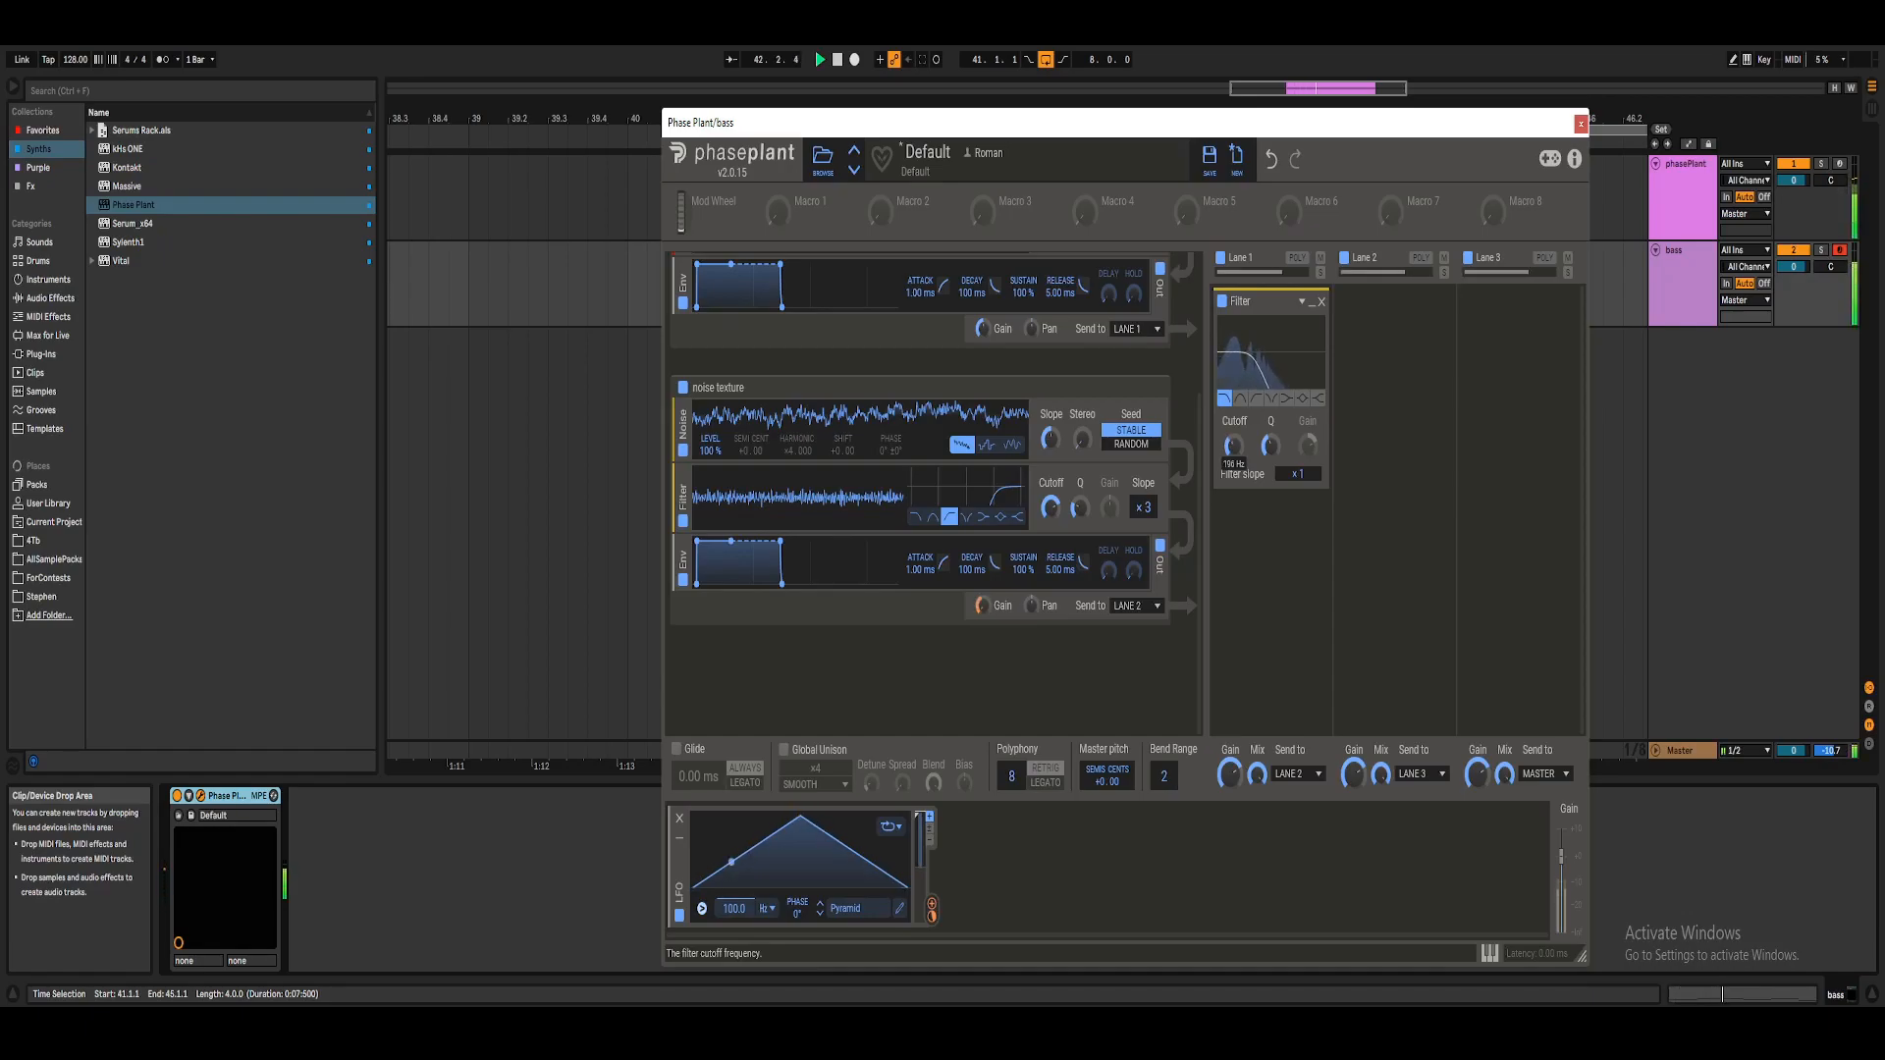
drag(1234, 451, 1234, 440)
drag(932, 908, 995, 621)
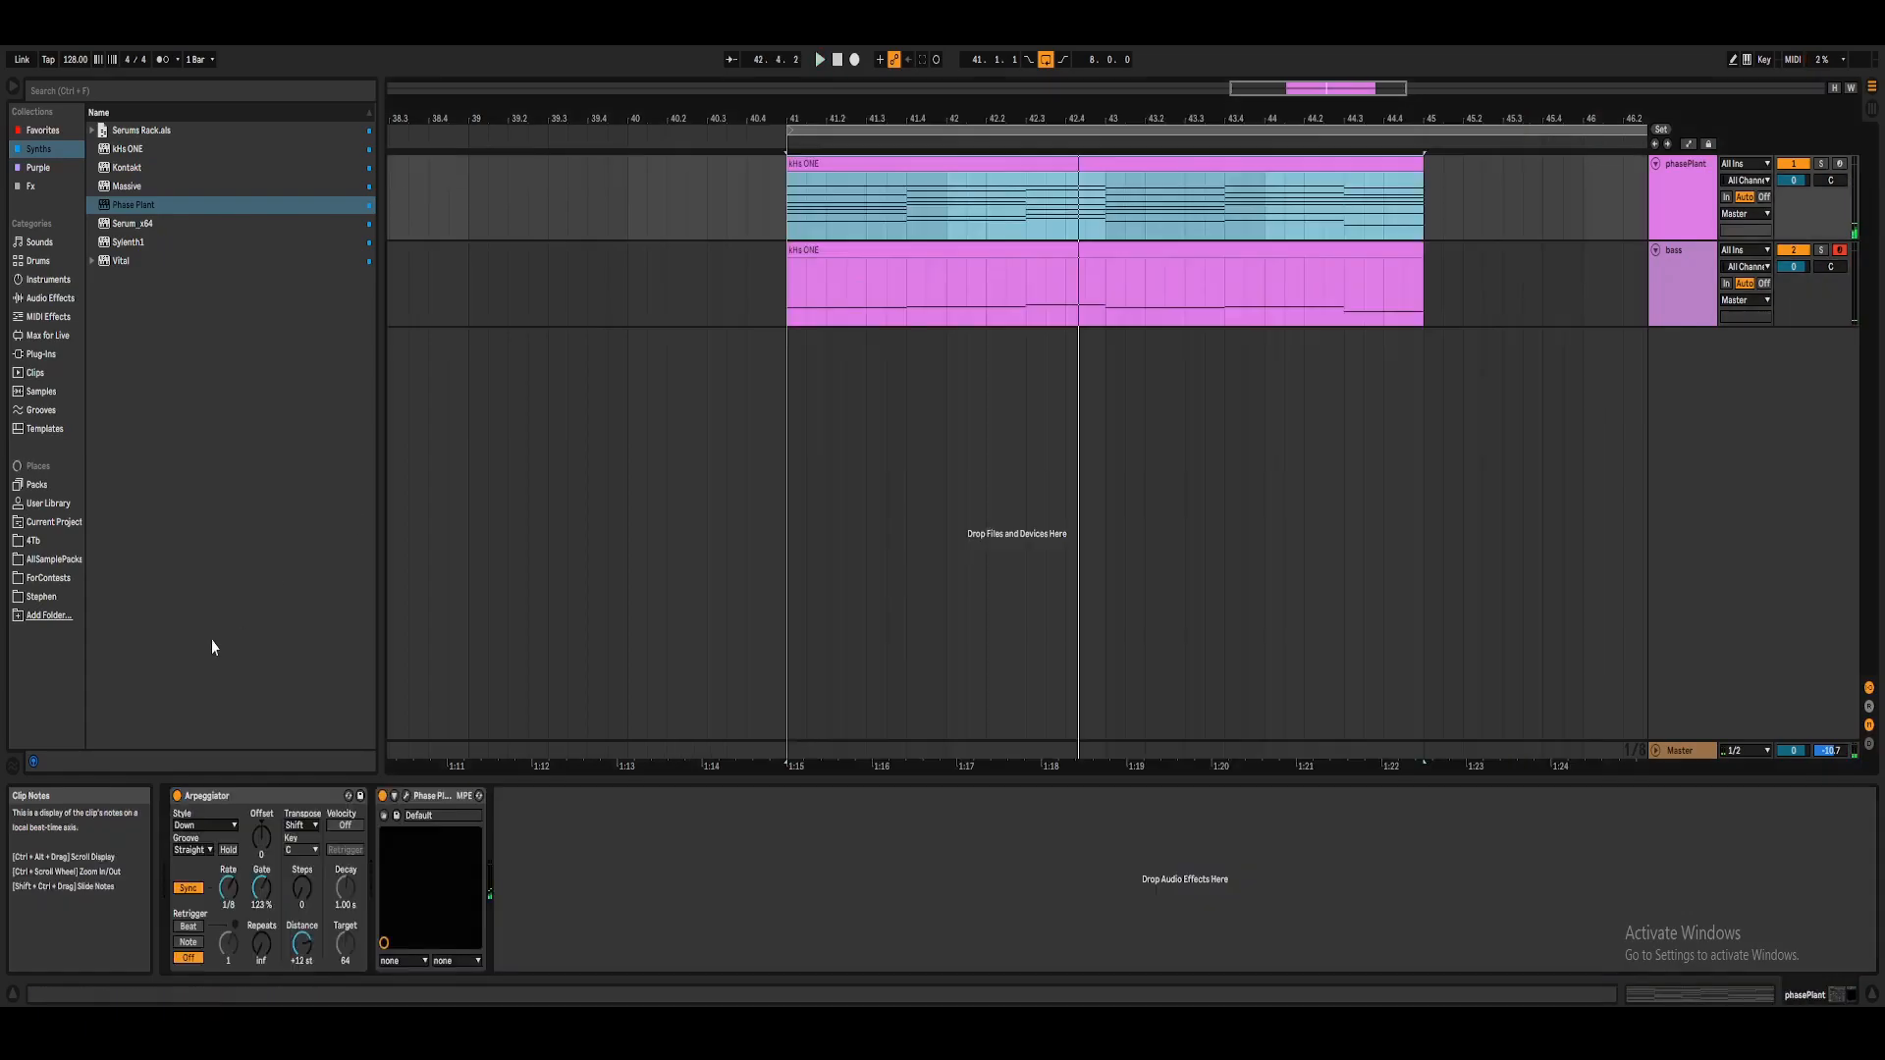
Add an Arpeggiator MIDI effect to the bass track, set its gate to 127%, and audition it.
click(992, 263)
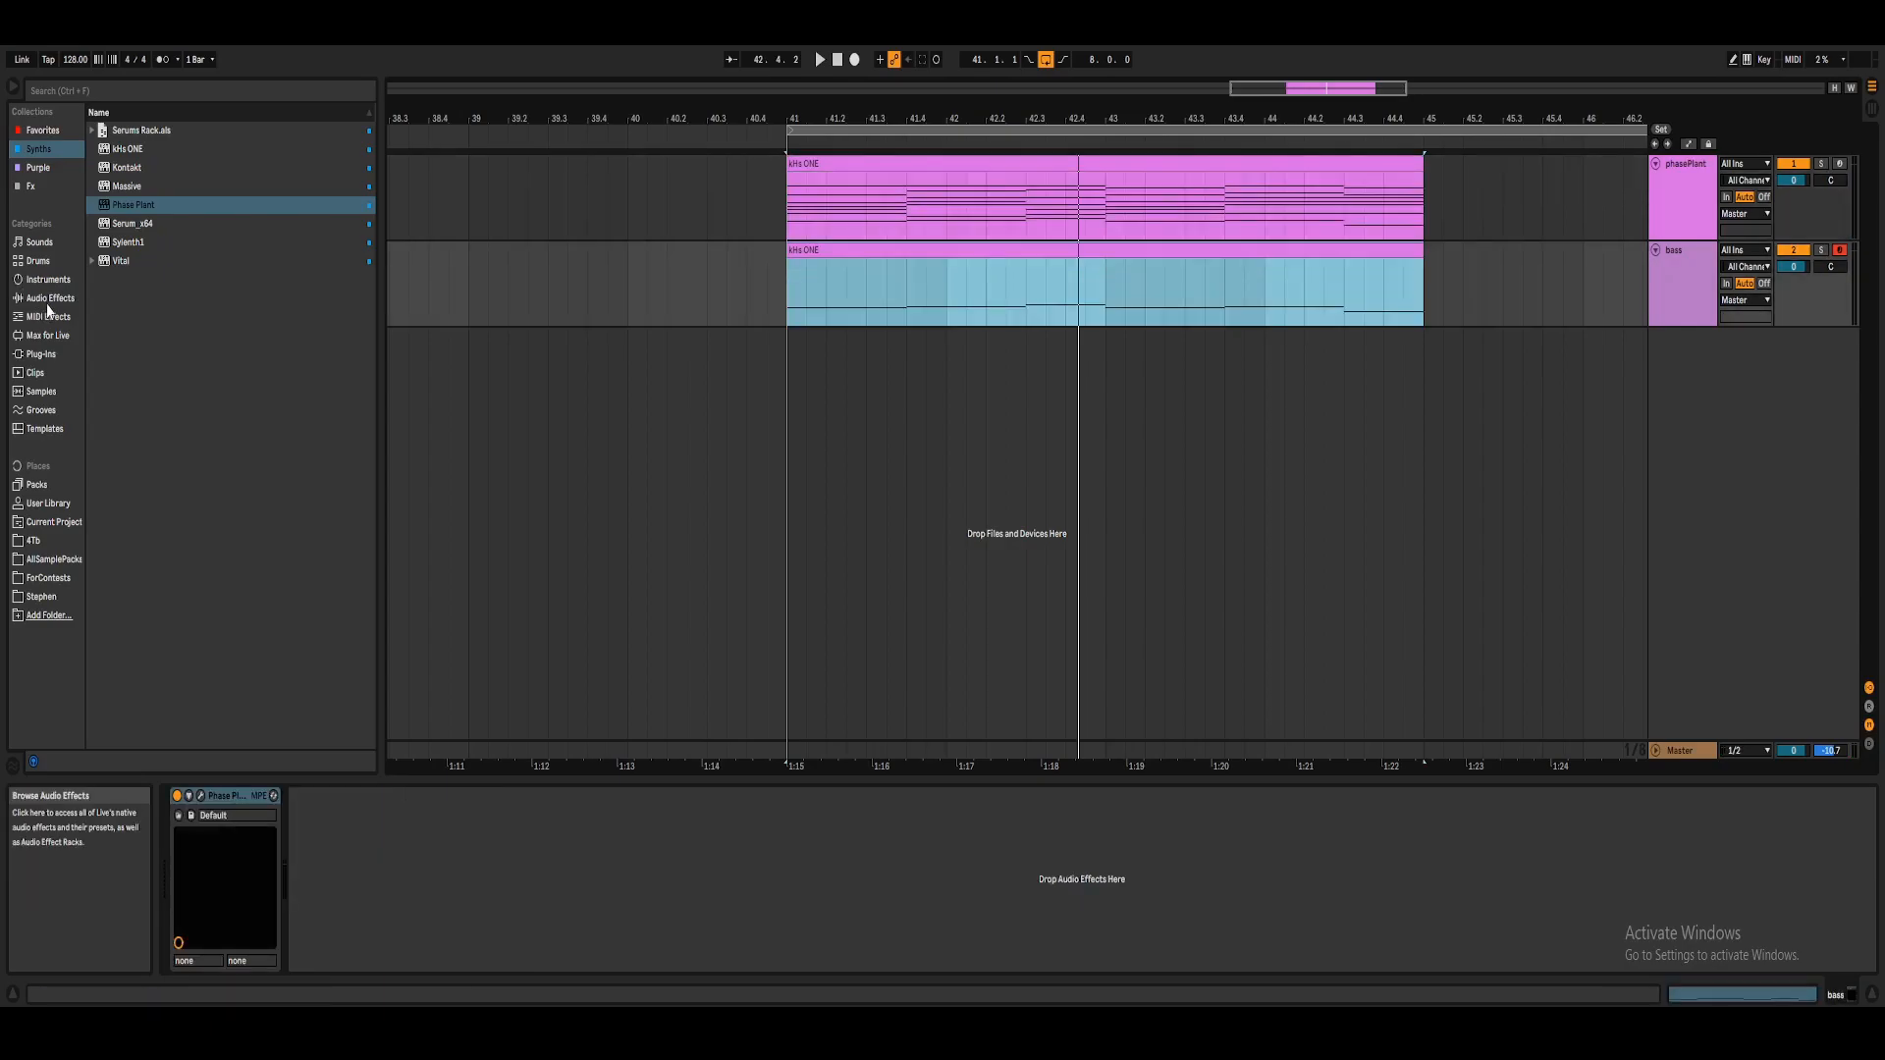
click(48, 279)
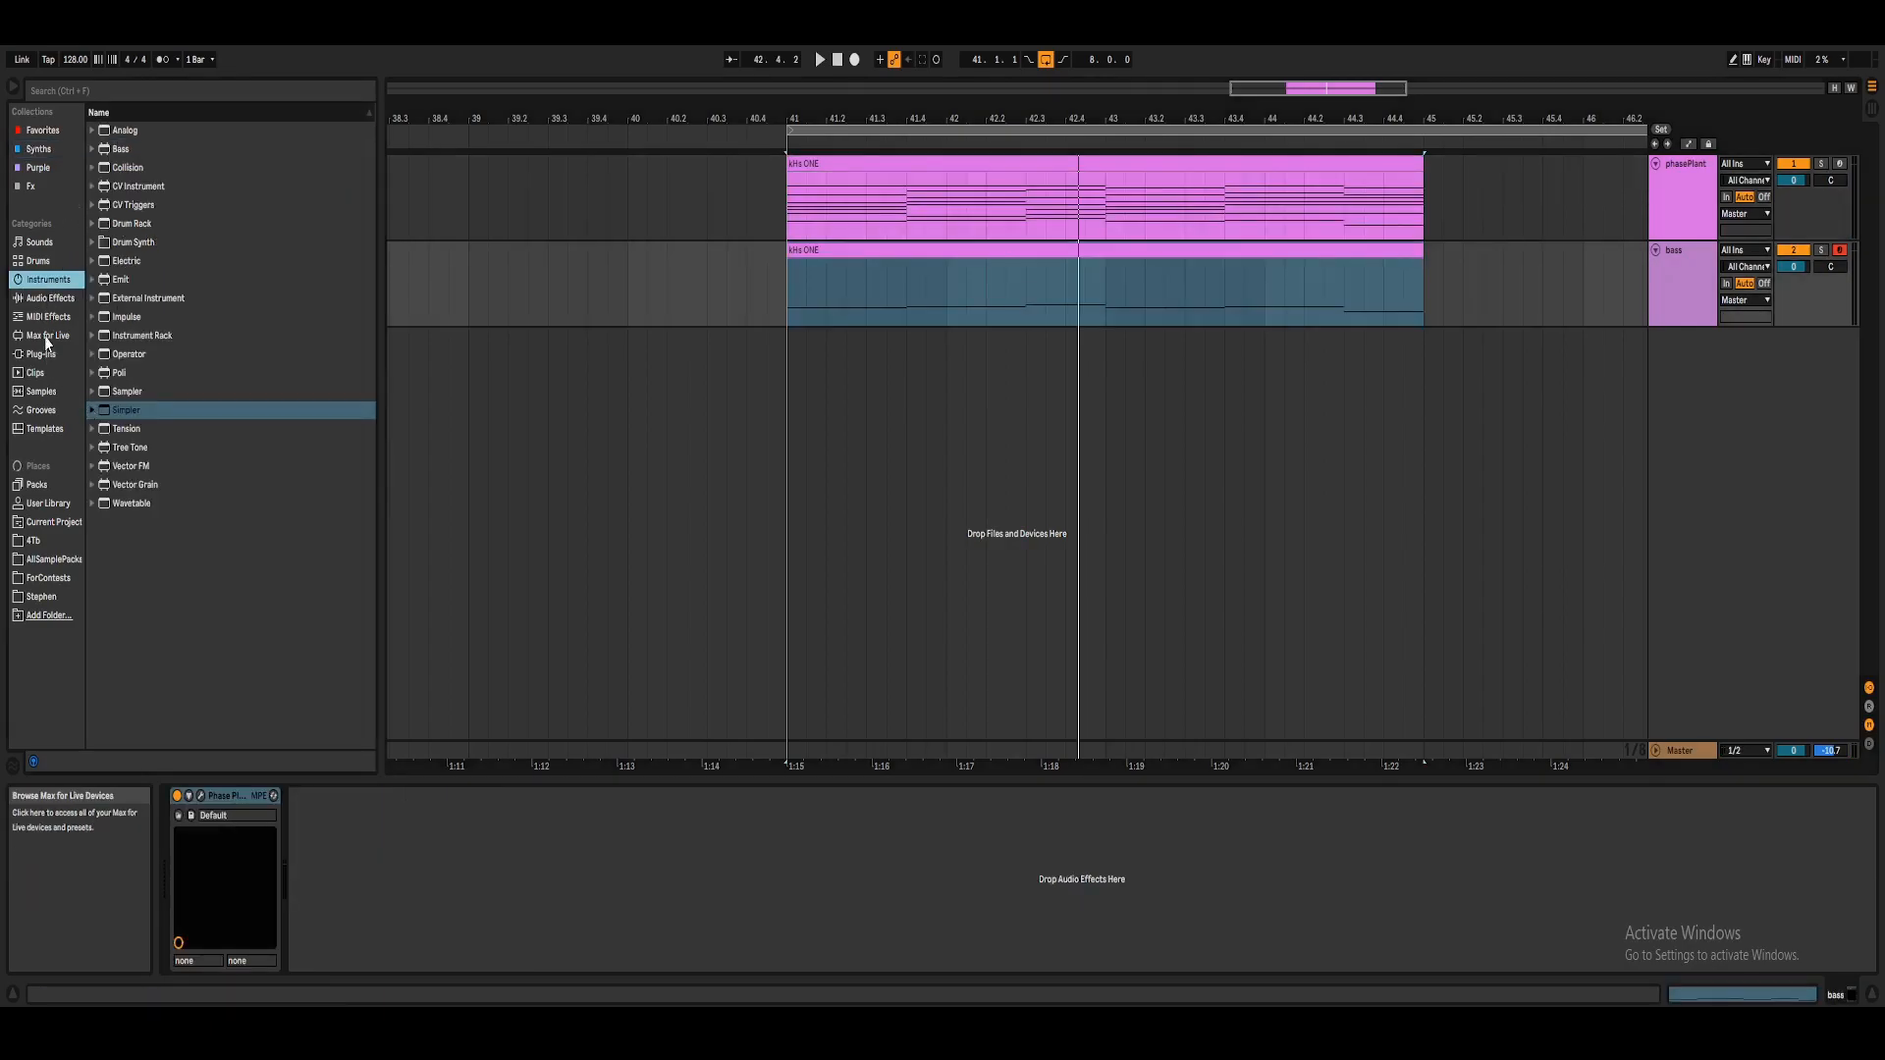
click(48, 316)
double_click(128, 129)
key(space)
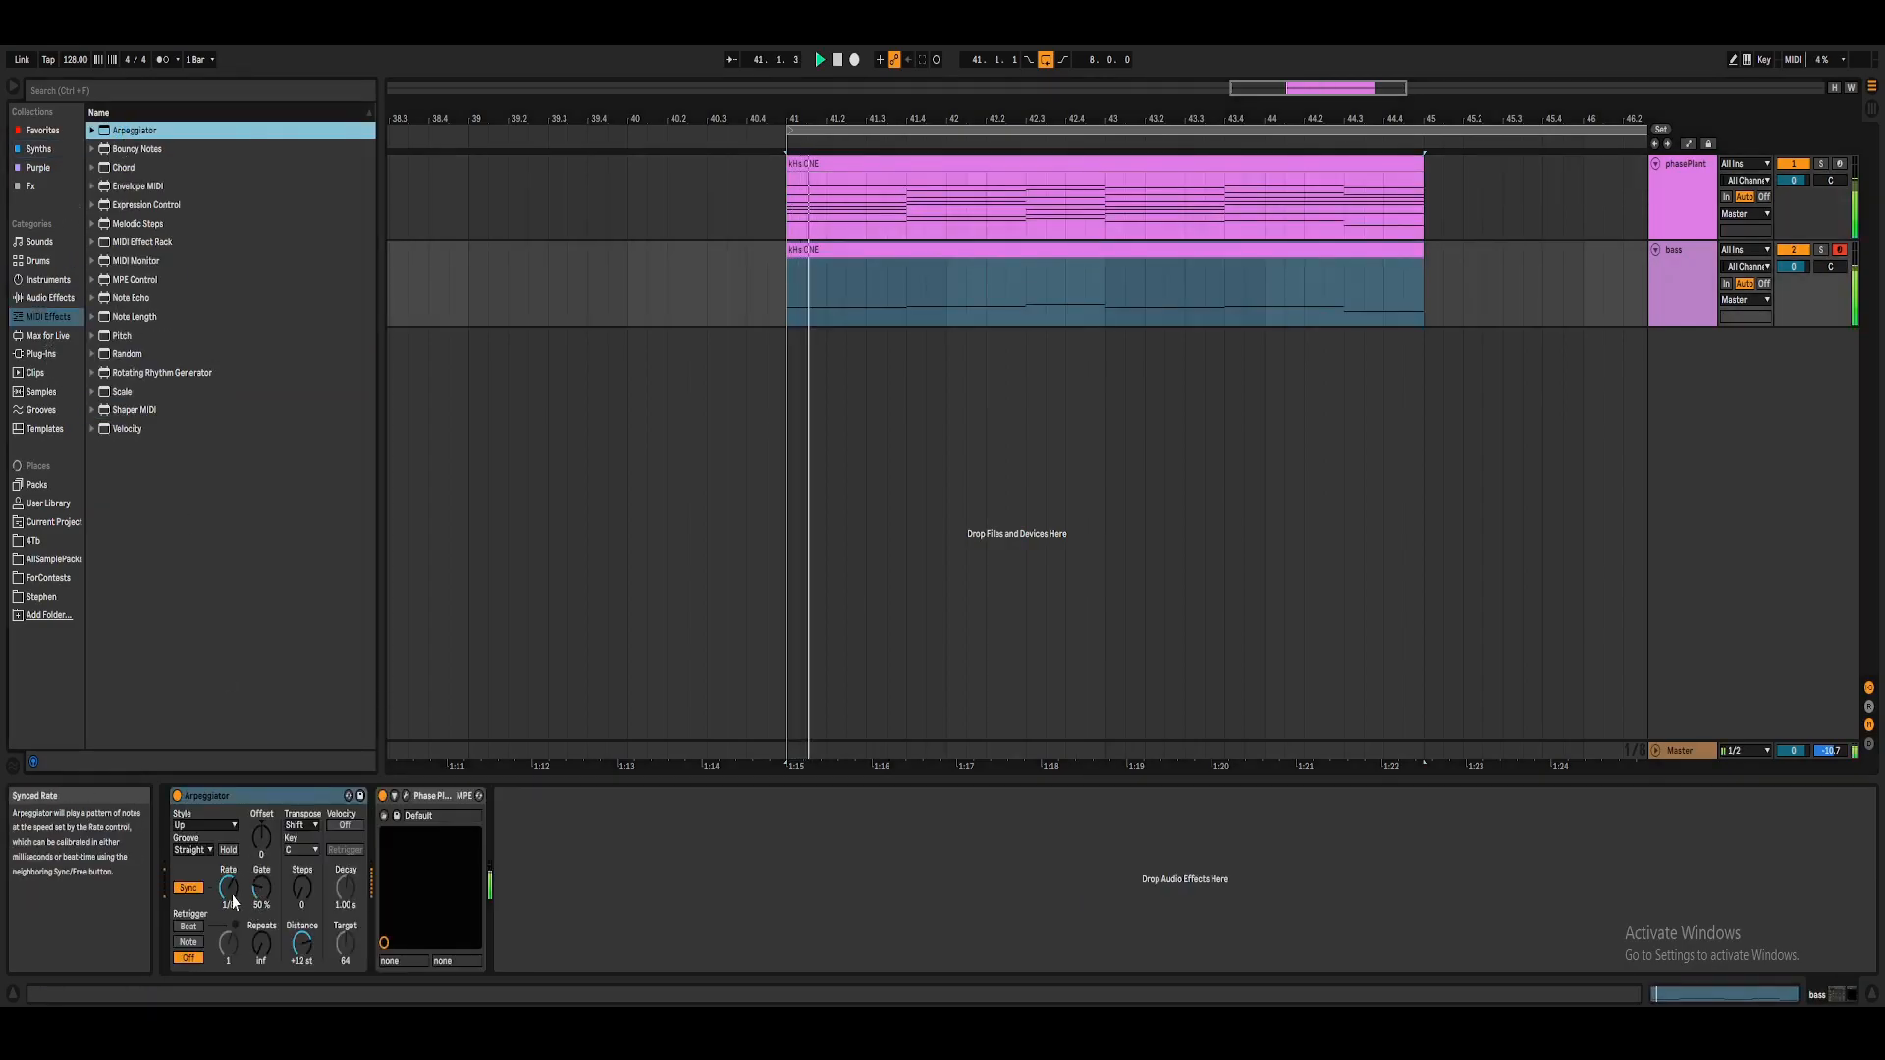
key(space)
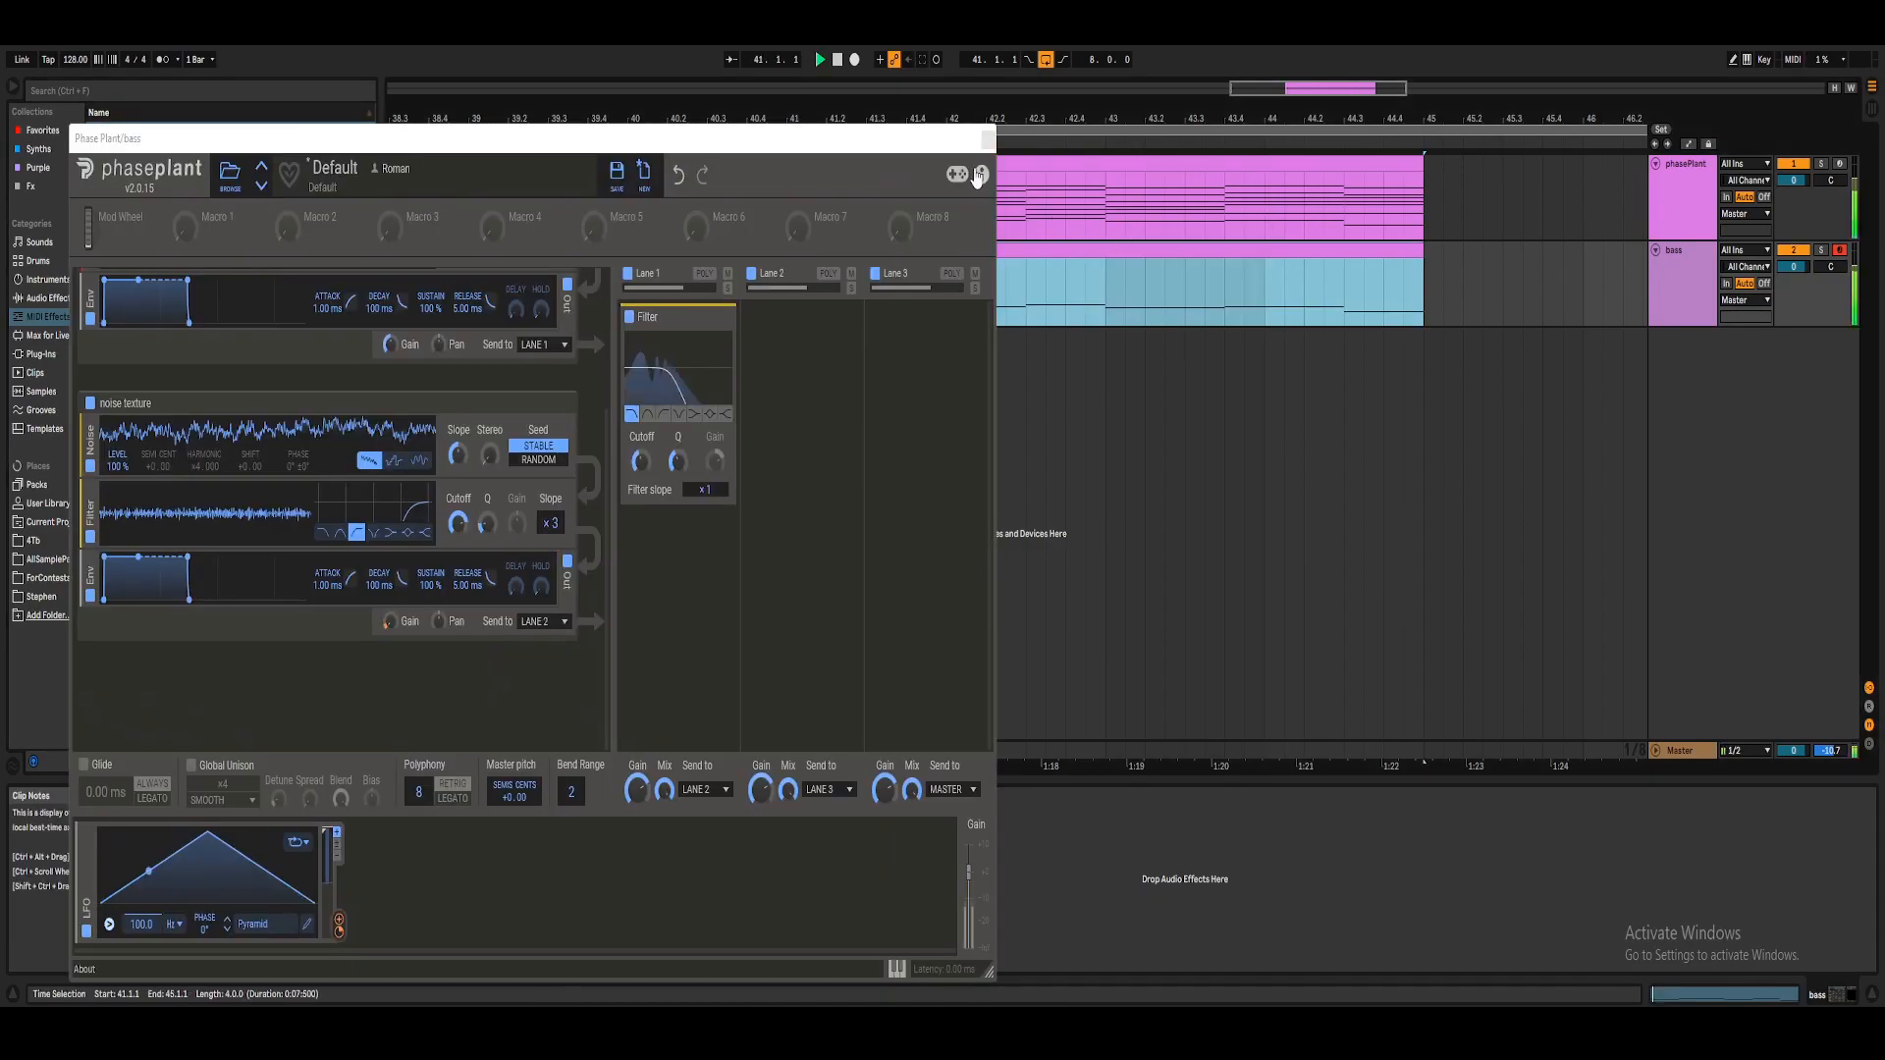
Solo the bass track, reduce Phase Plant's polyphony to 1 voice, audition the bass, and close the synth window.
drag(952, 145, 1549, 111)
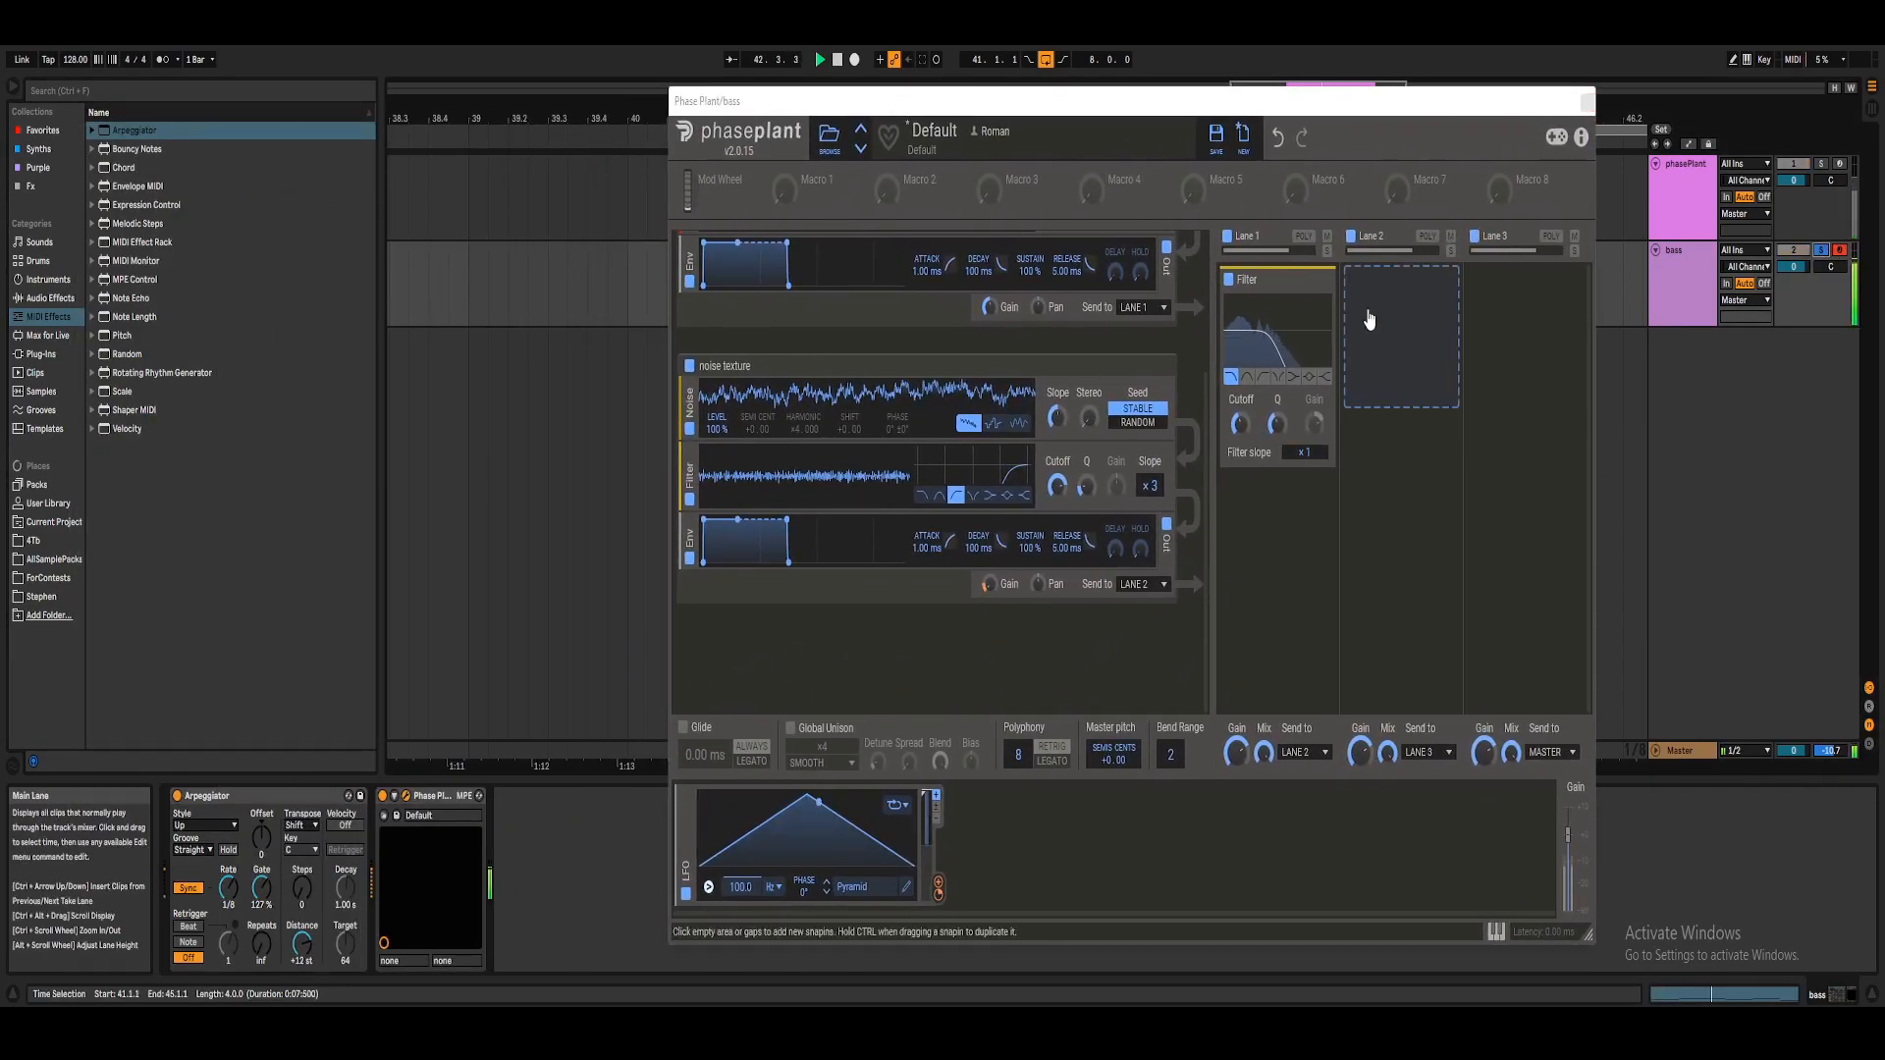
mouse_move(1462, 108)
mouse_down()
mouse_move(1362, 102)
mouse_move(1449, 105)
mouse_up()
drag(1247, 108, 1267, 426)
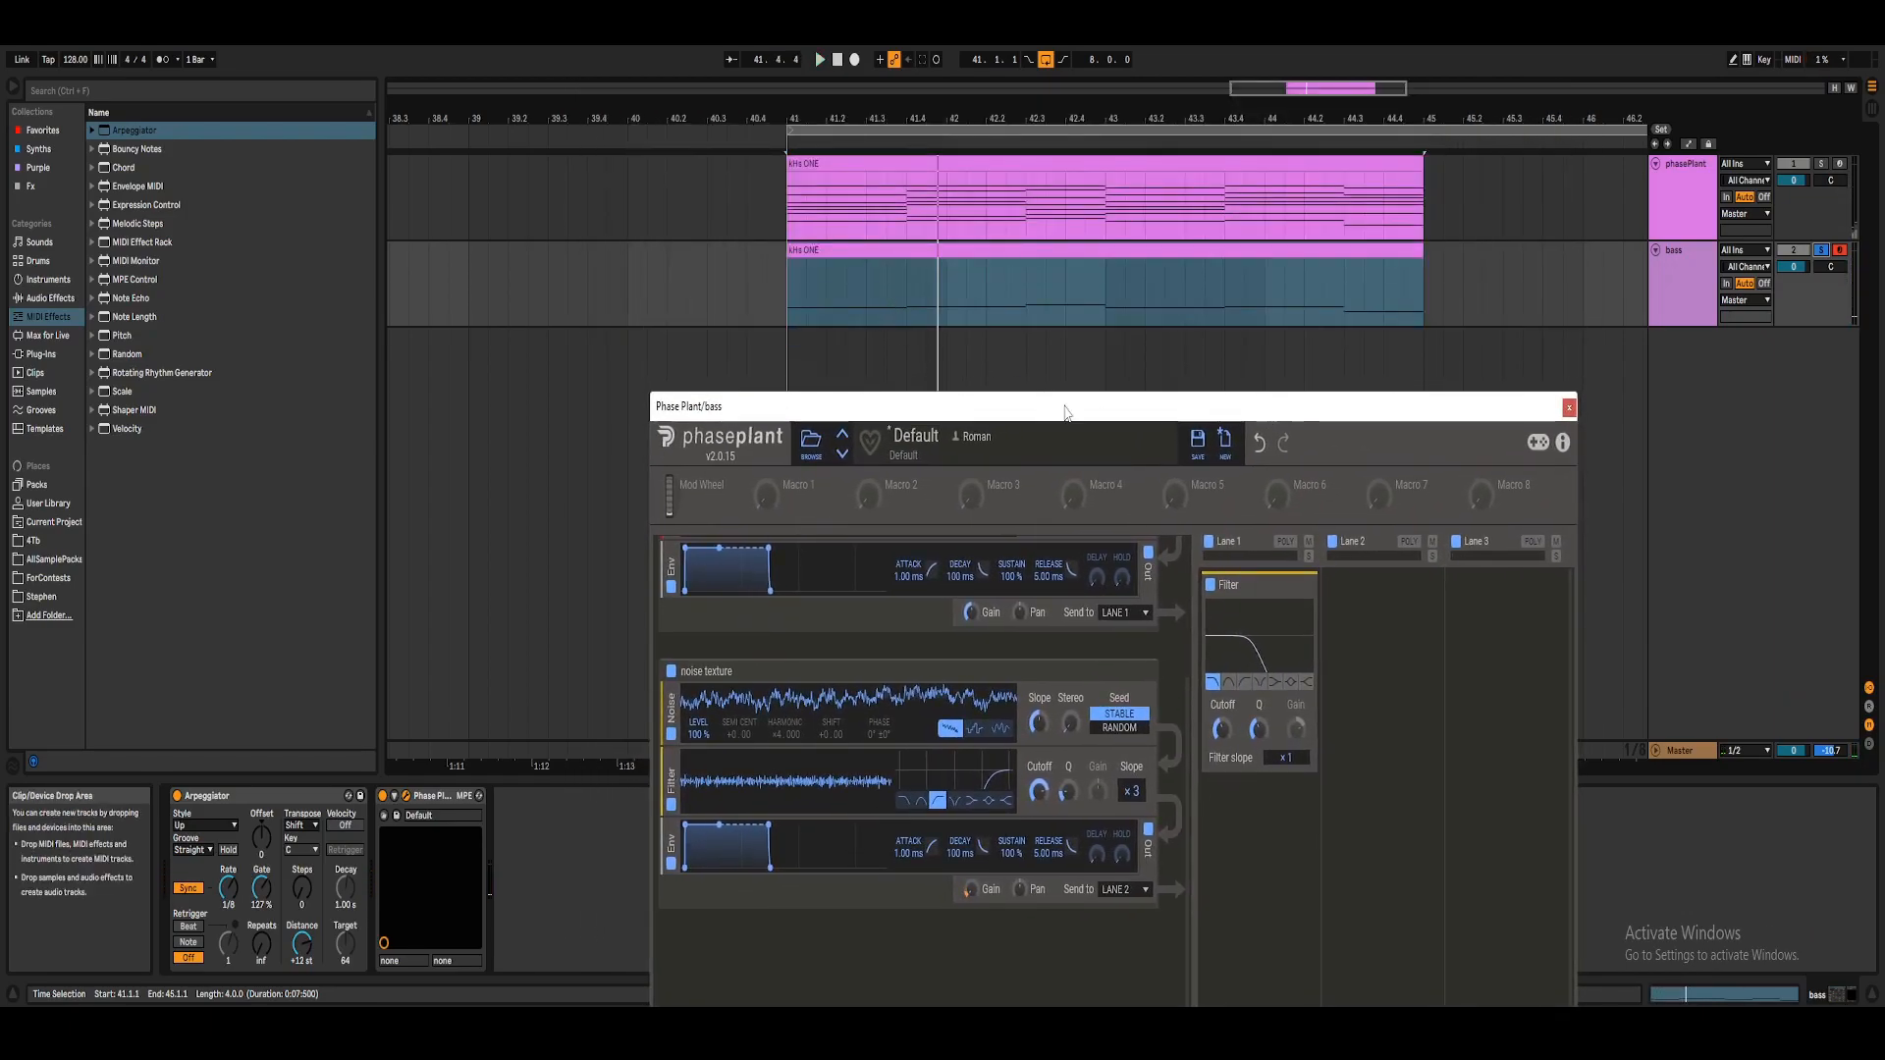
drag(1052, 405, 1030, 100)
drag(978, 756, 978, 829)
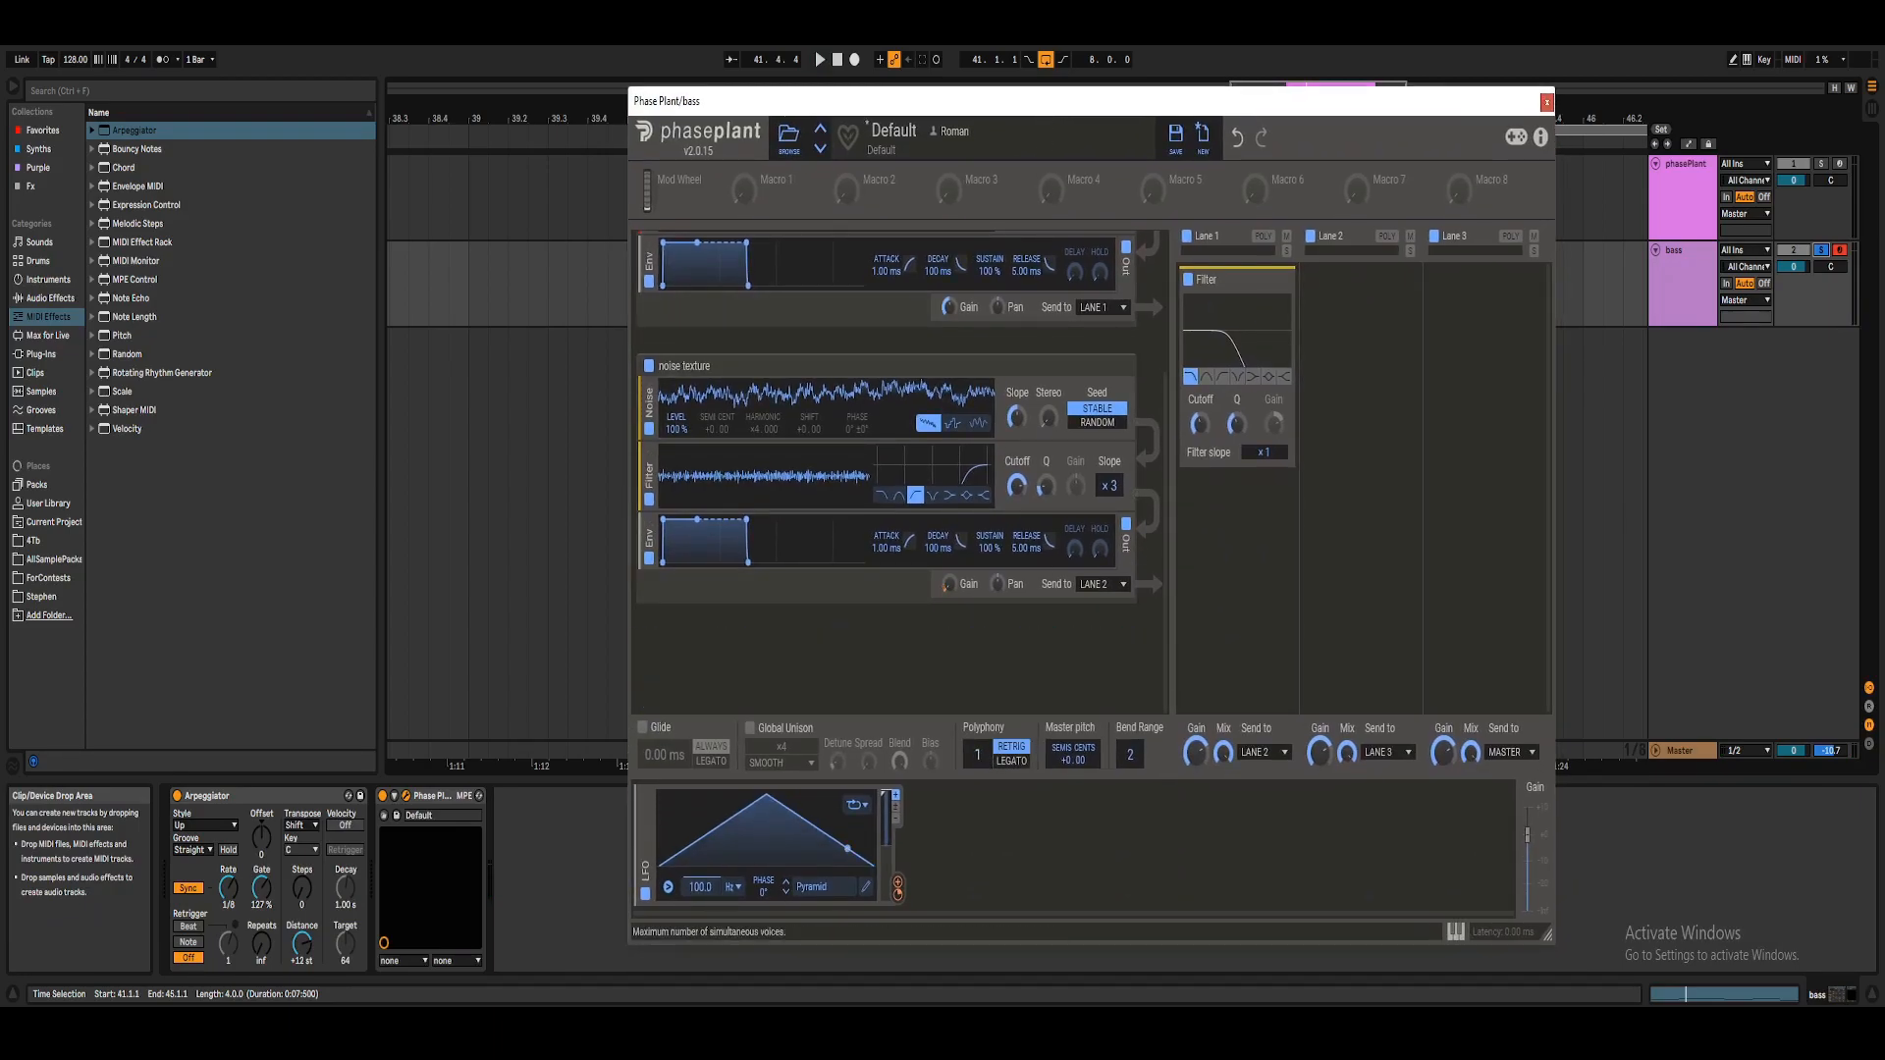
key(space)
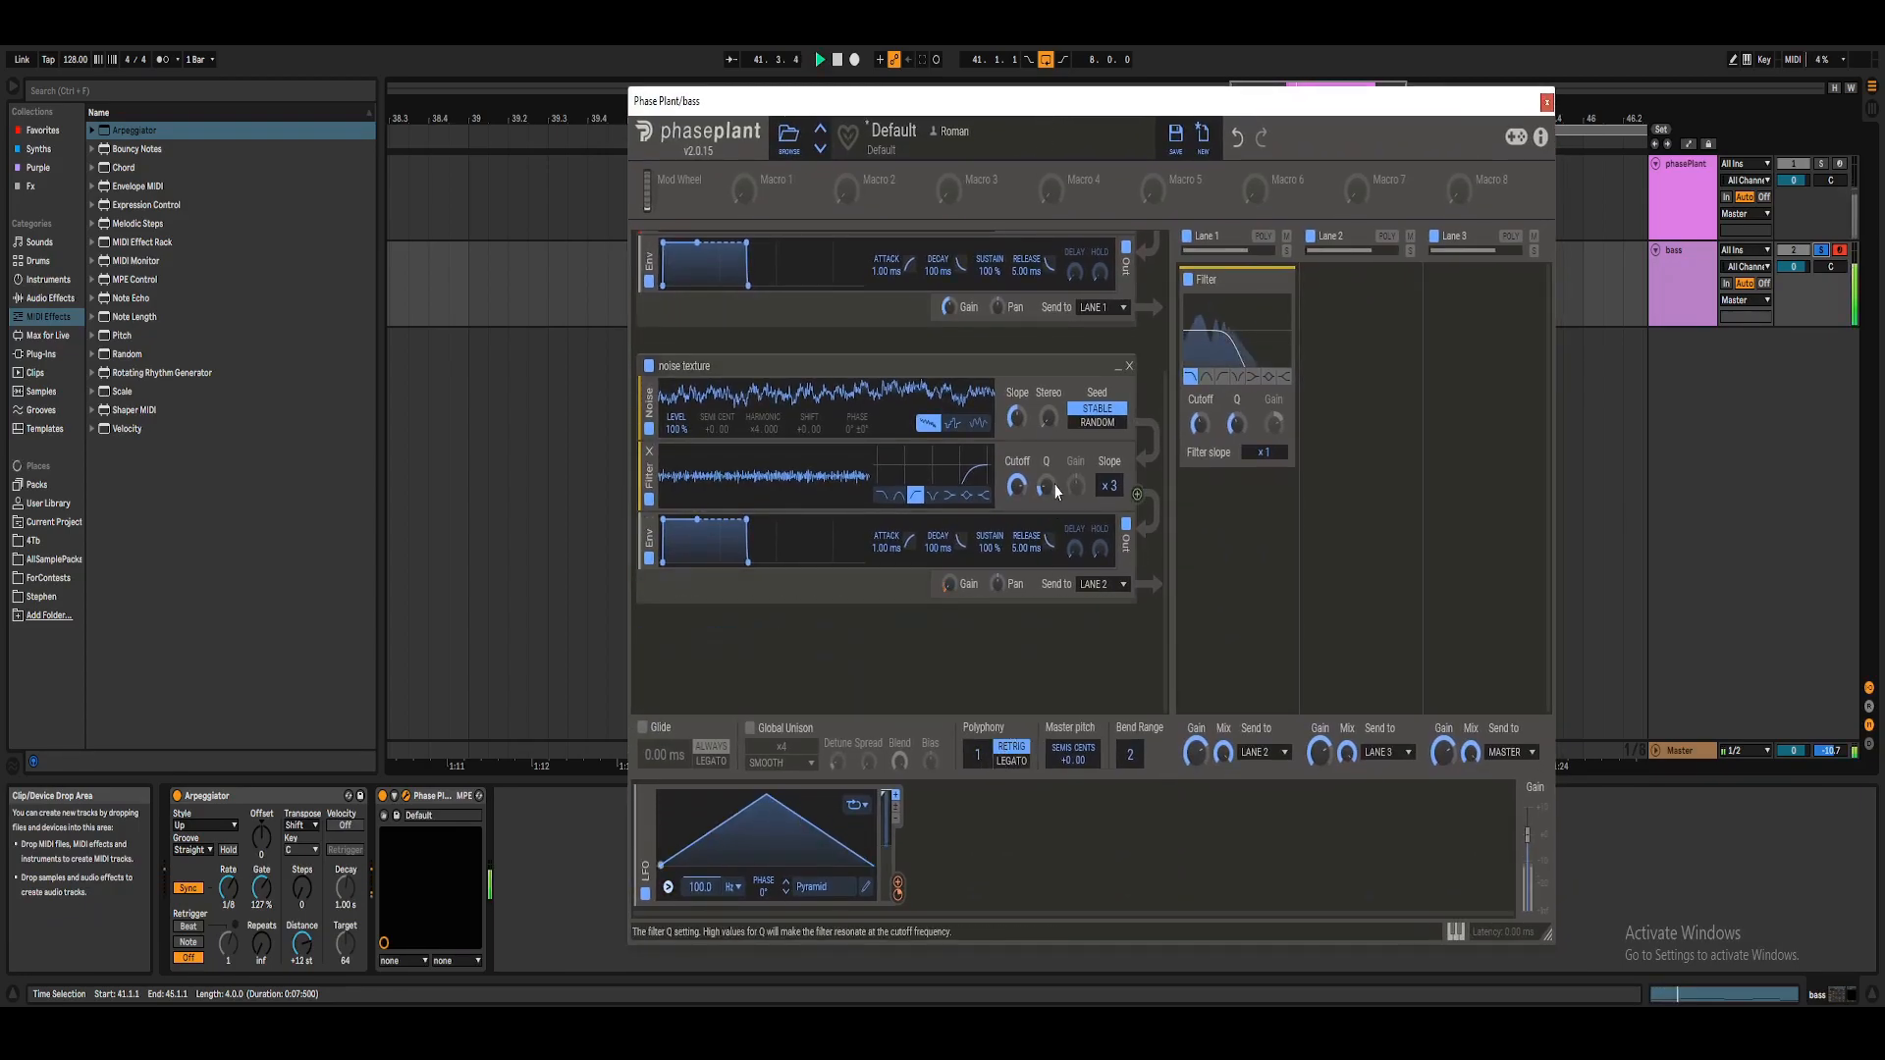
click(1546, 102)
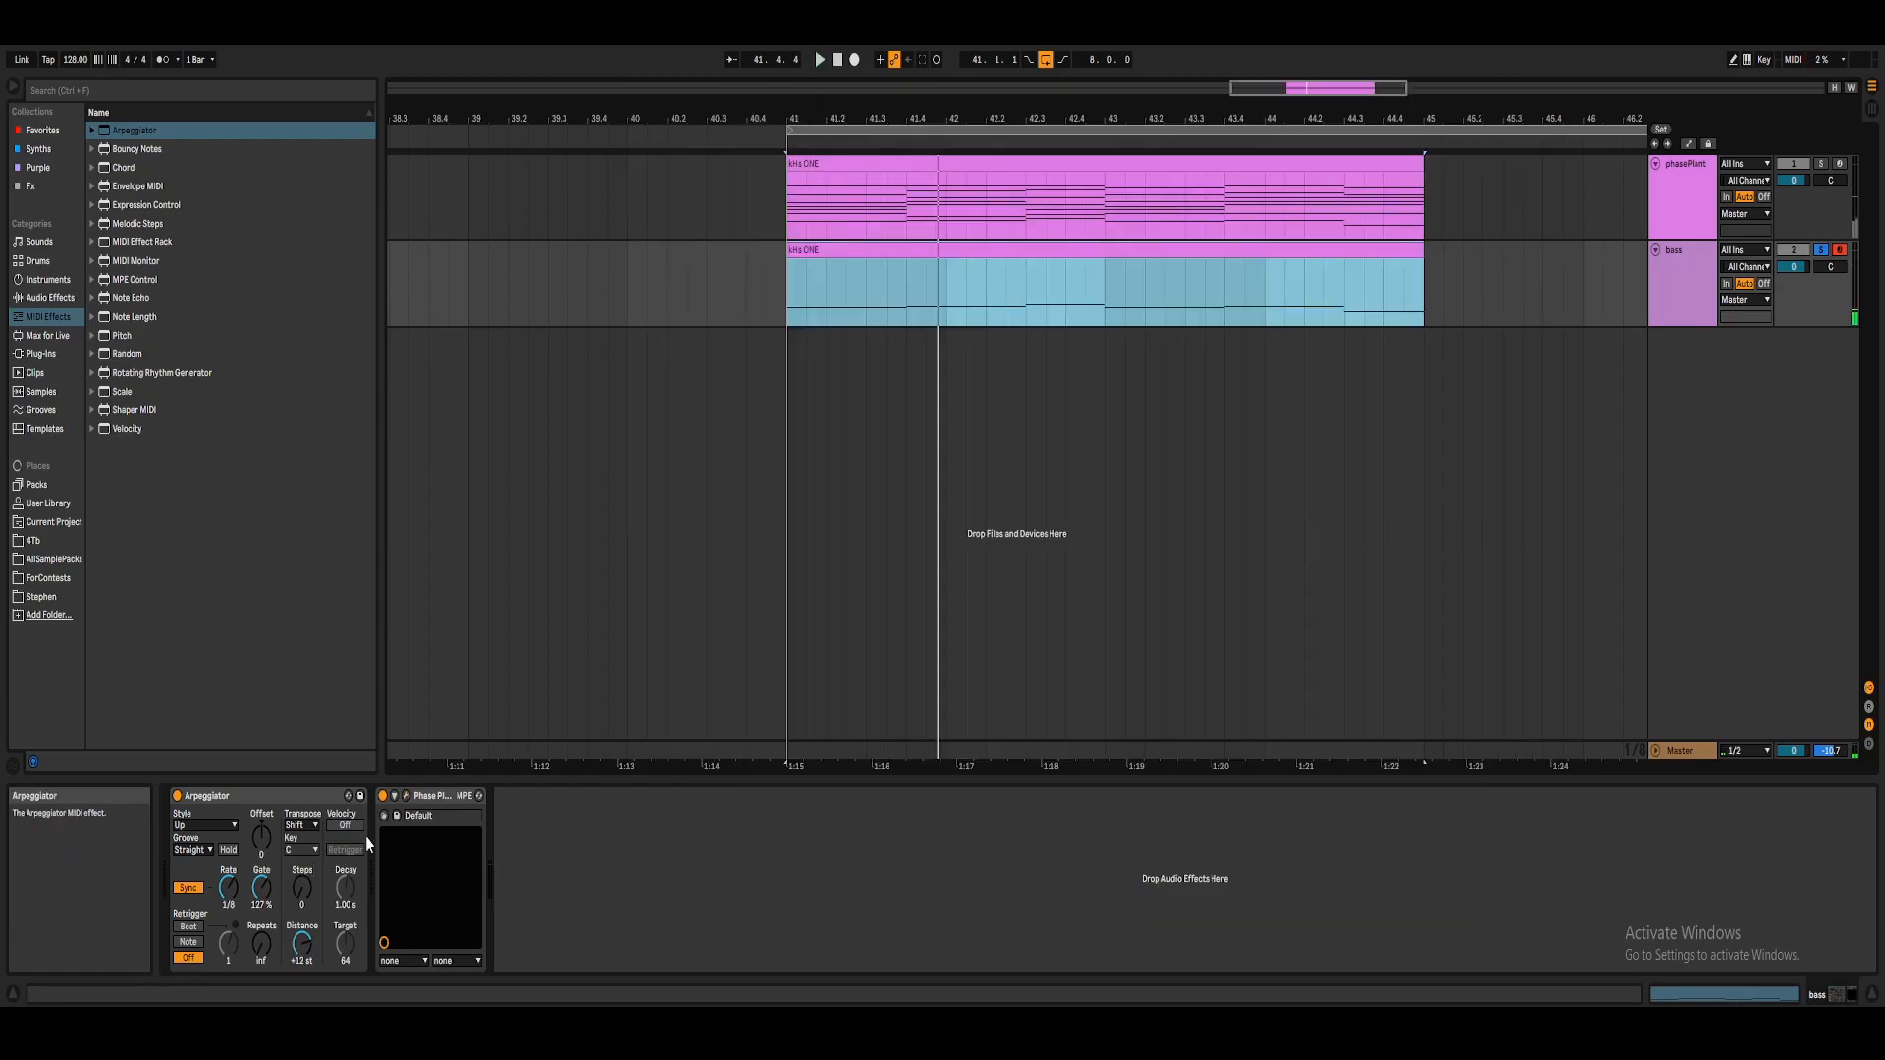
Reopen the bass track's Phase Plant, add a second LFO modulator, and collapse the first one.
click(407, 796)
click(990, 853)
click(988, 828)
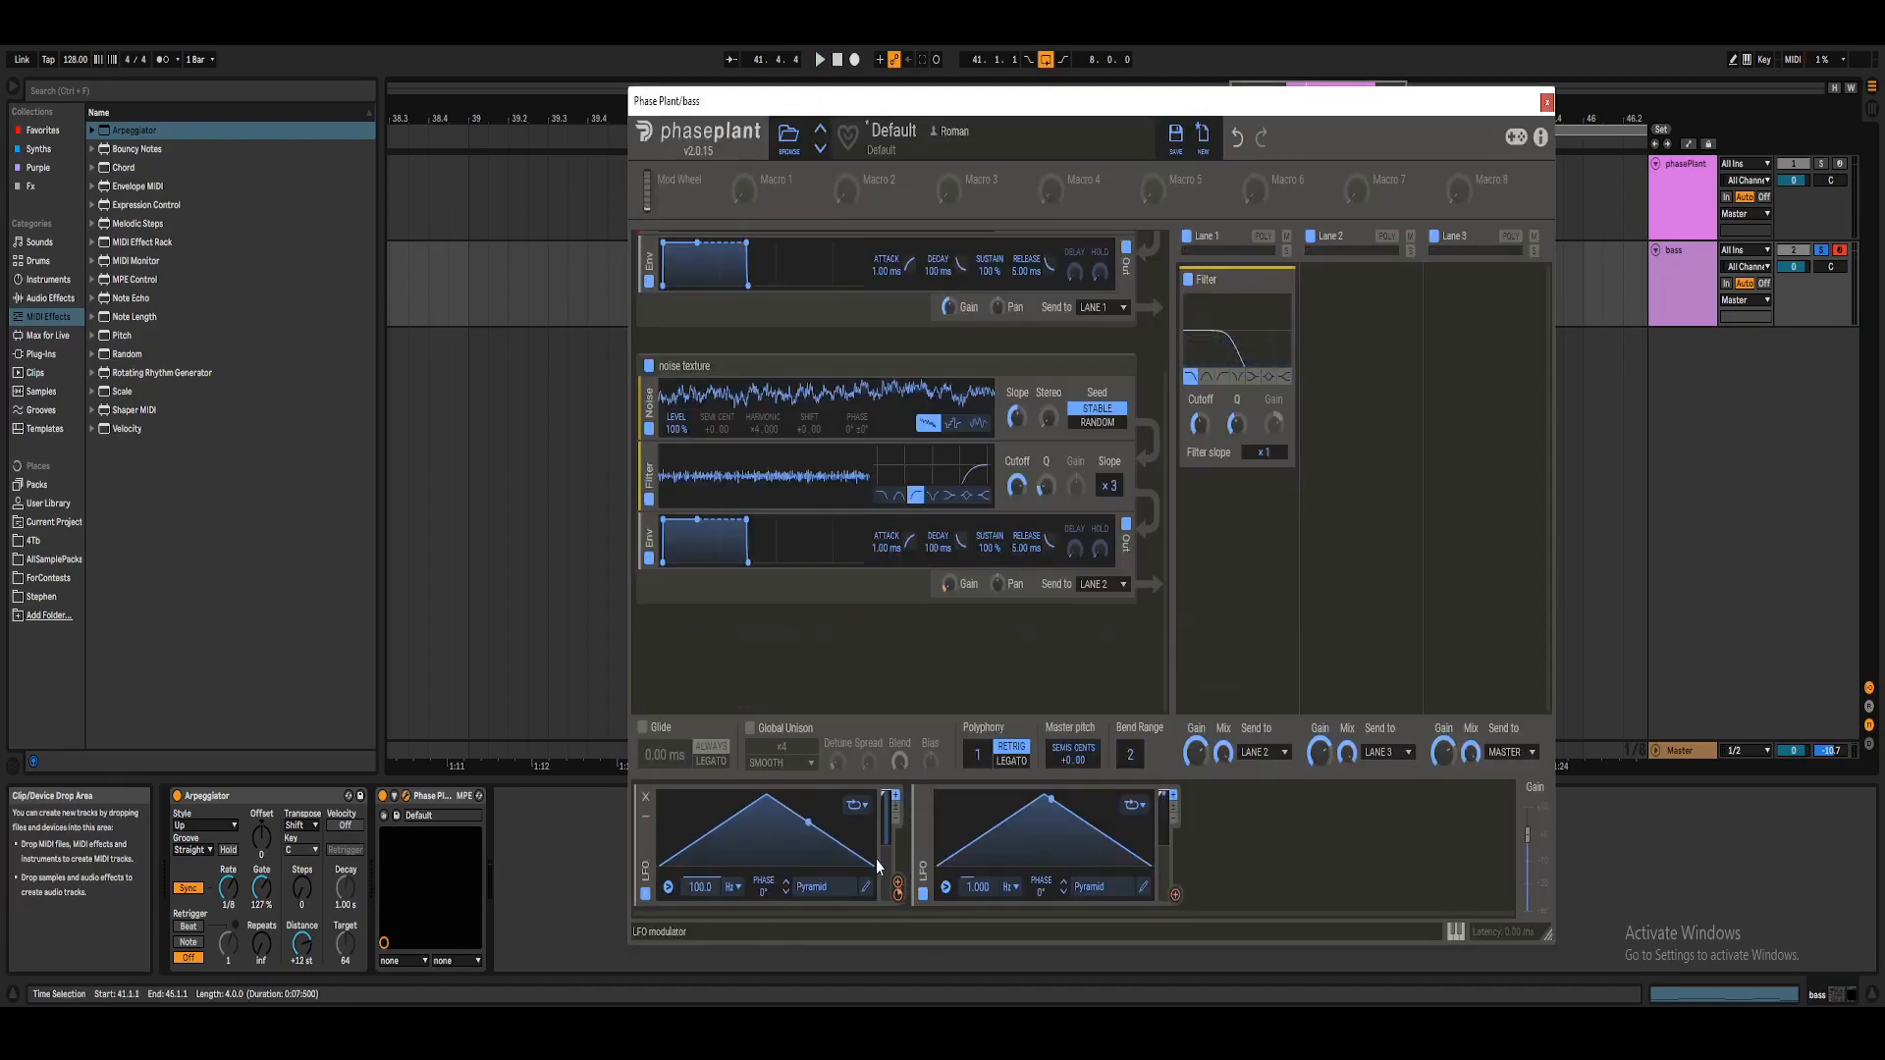
click(645, 816)
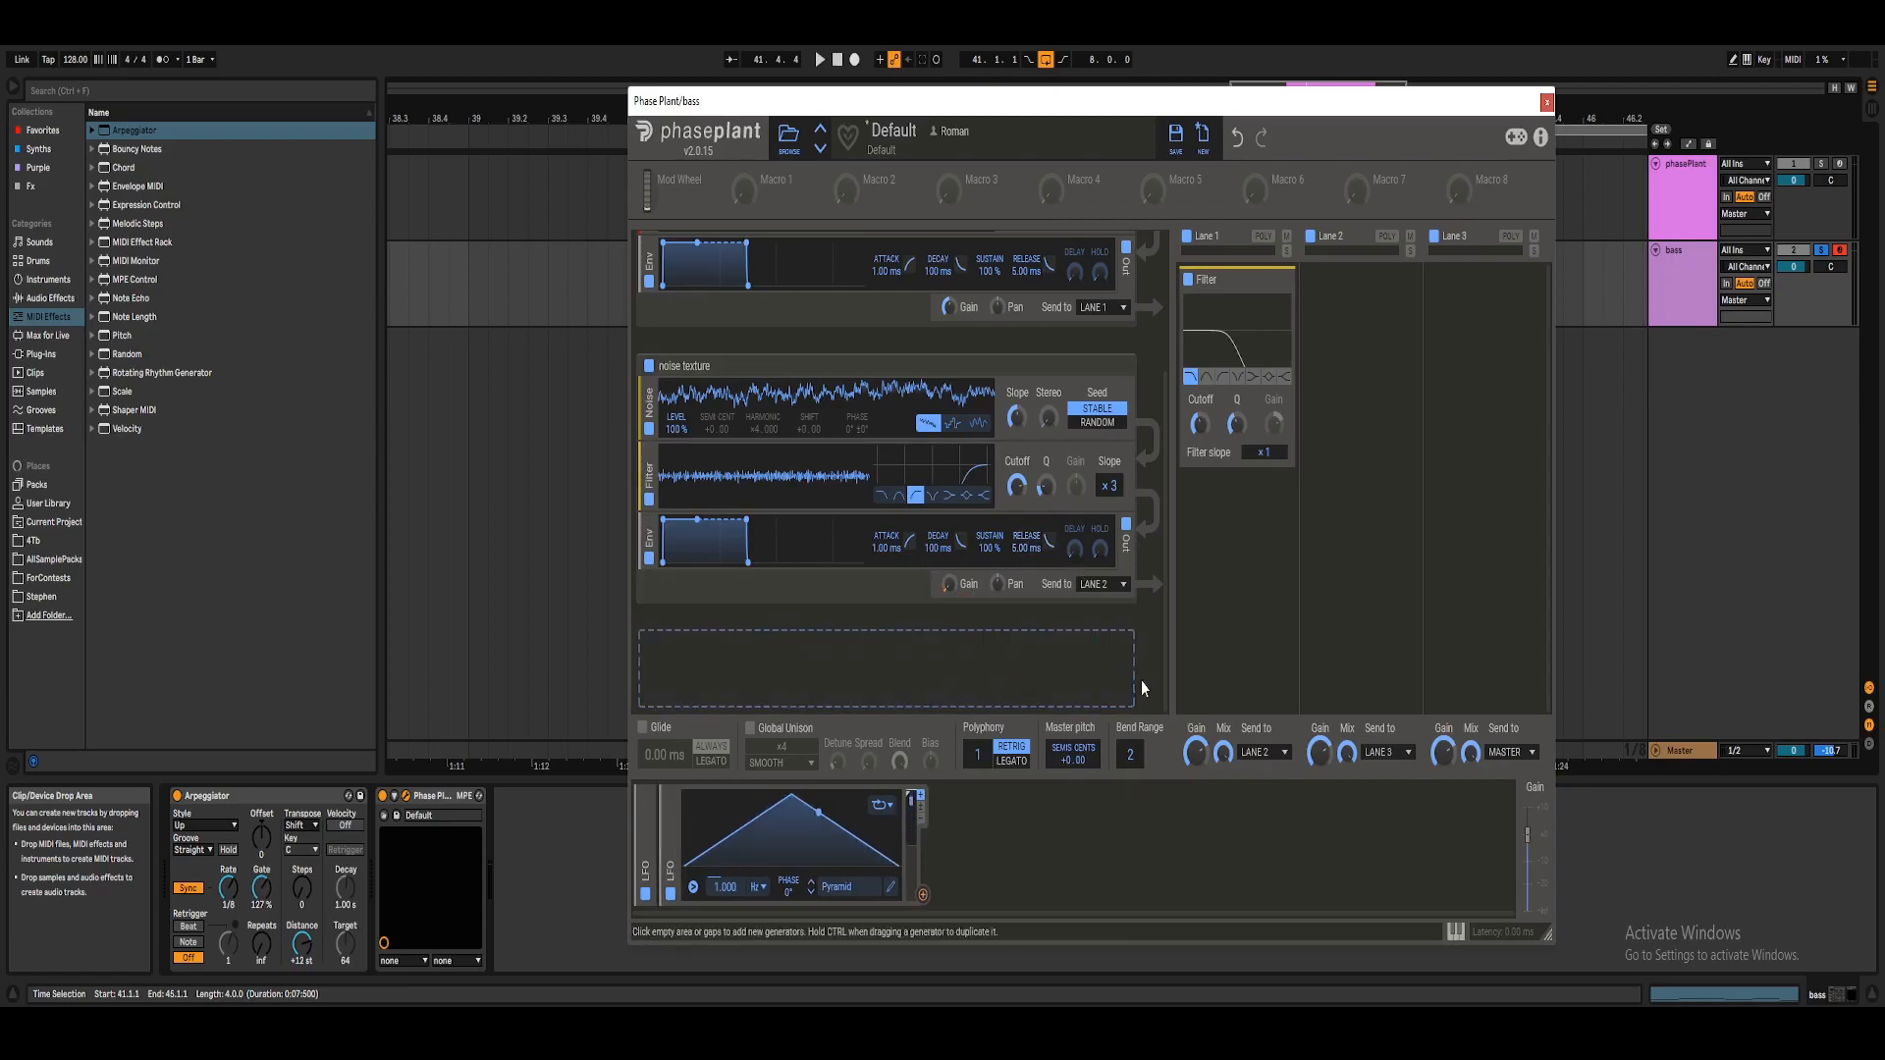
Assign the second LFO to the synth's master gain and set its tempo-synced rate to 2/16.
drag(923, 894, 1527, 910)
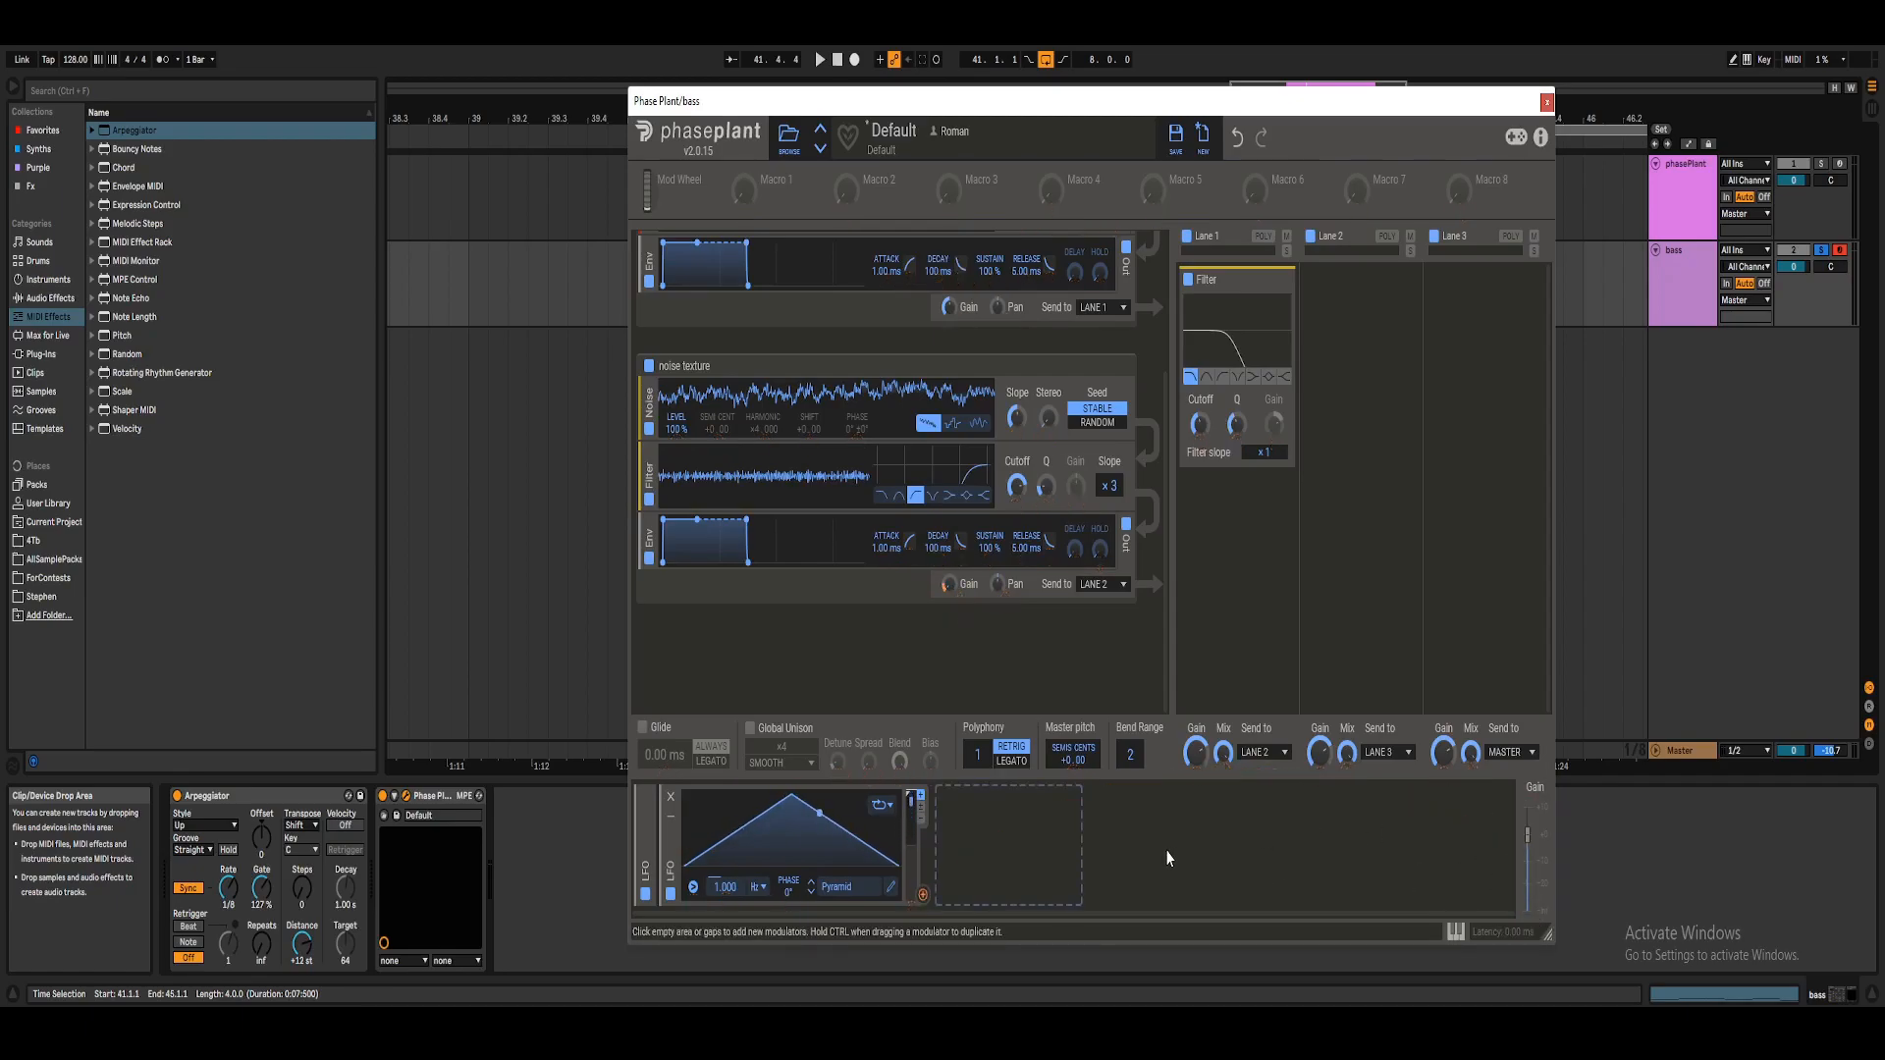
scroll(1036, 673, up, 5)
scroll(1021, 674, down, 5)
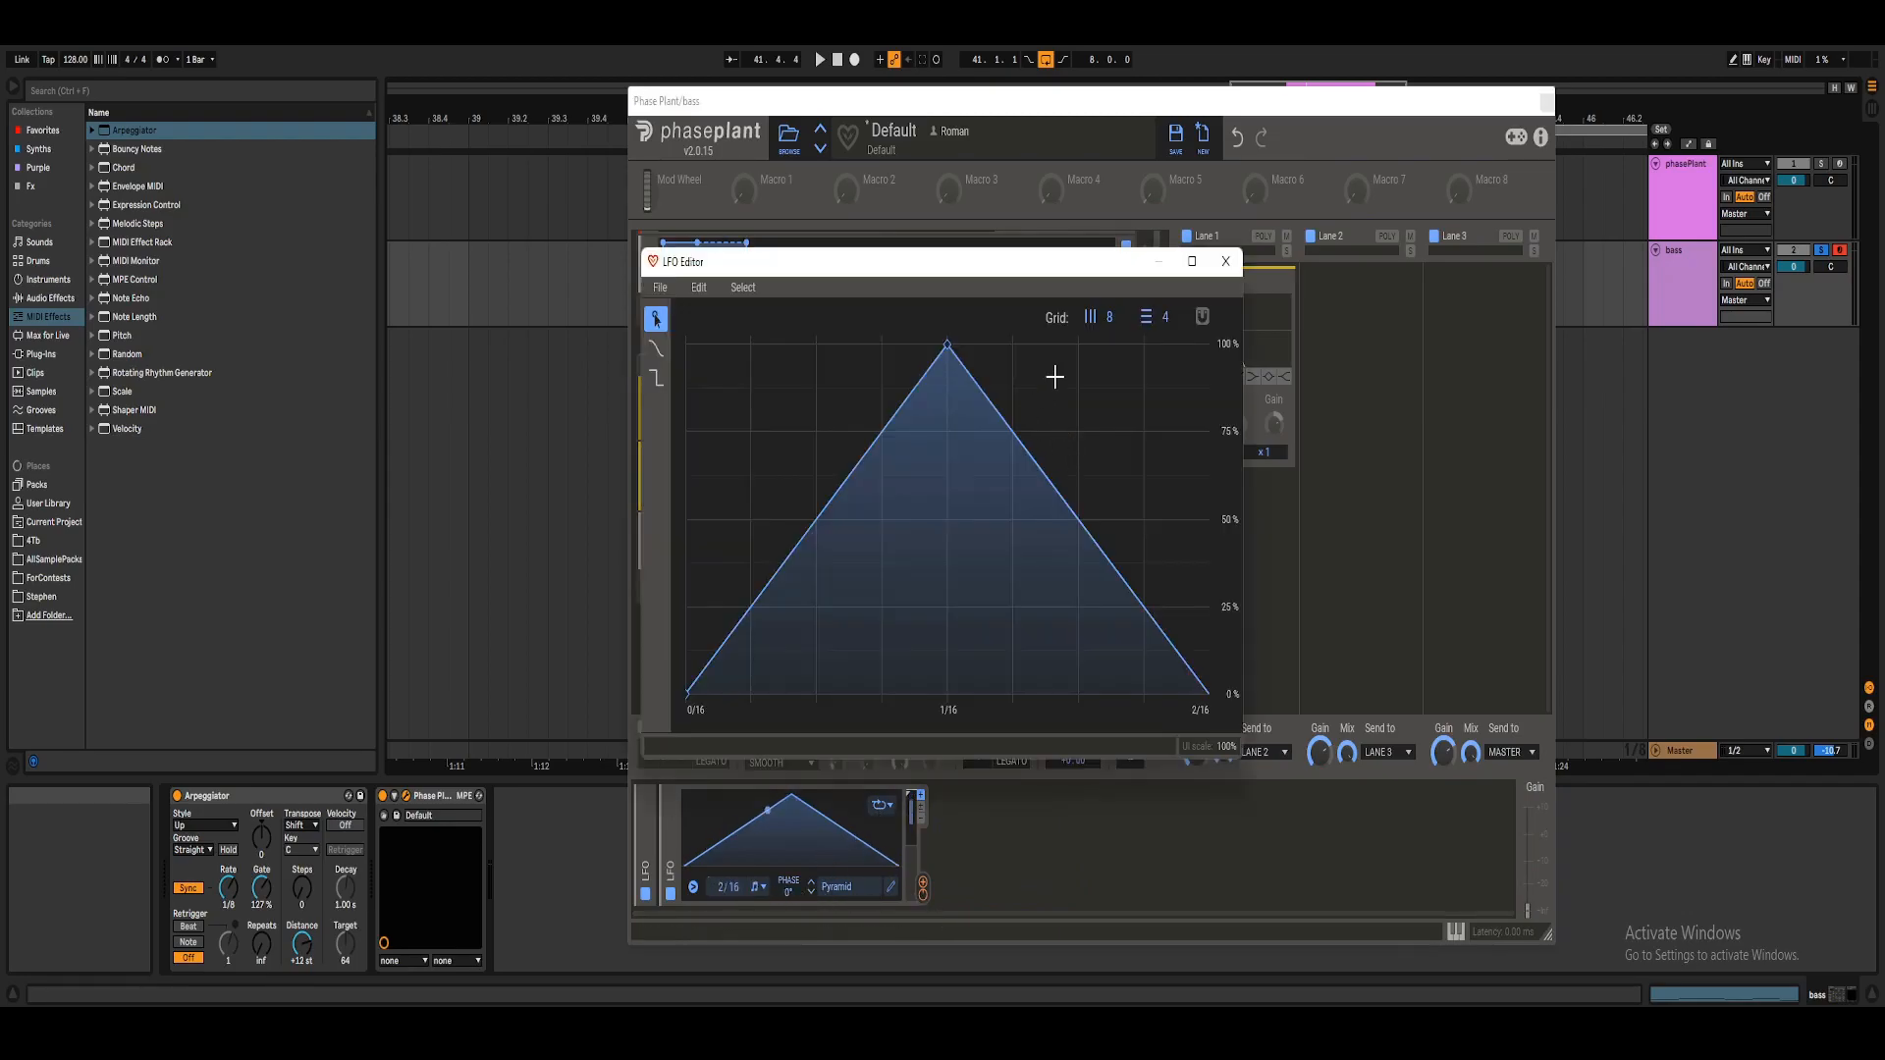
Reshape the second LFO with its peak near the cycle start and an outward-curved decay, audition it, and close the LFO editor.
click(1202, 319)
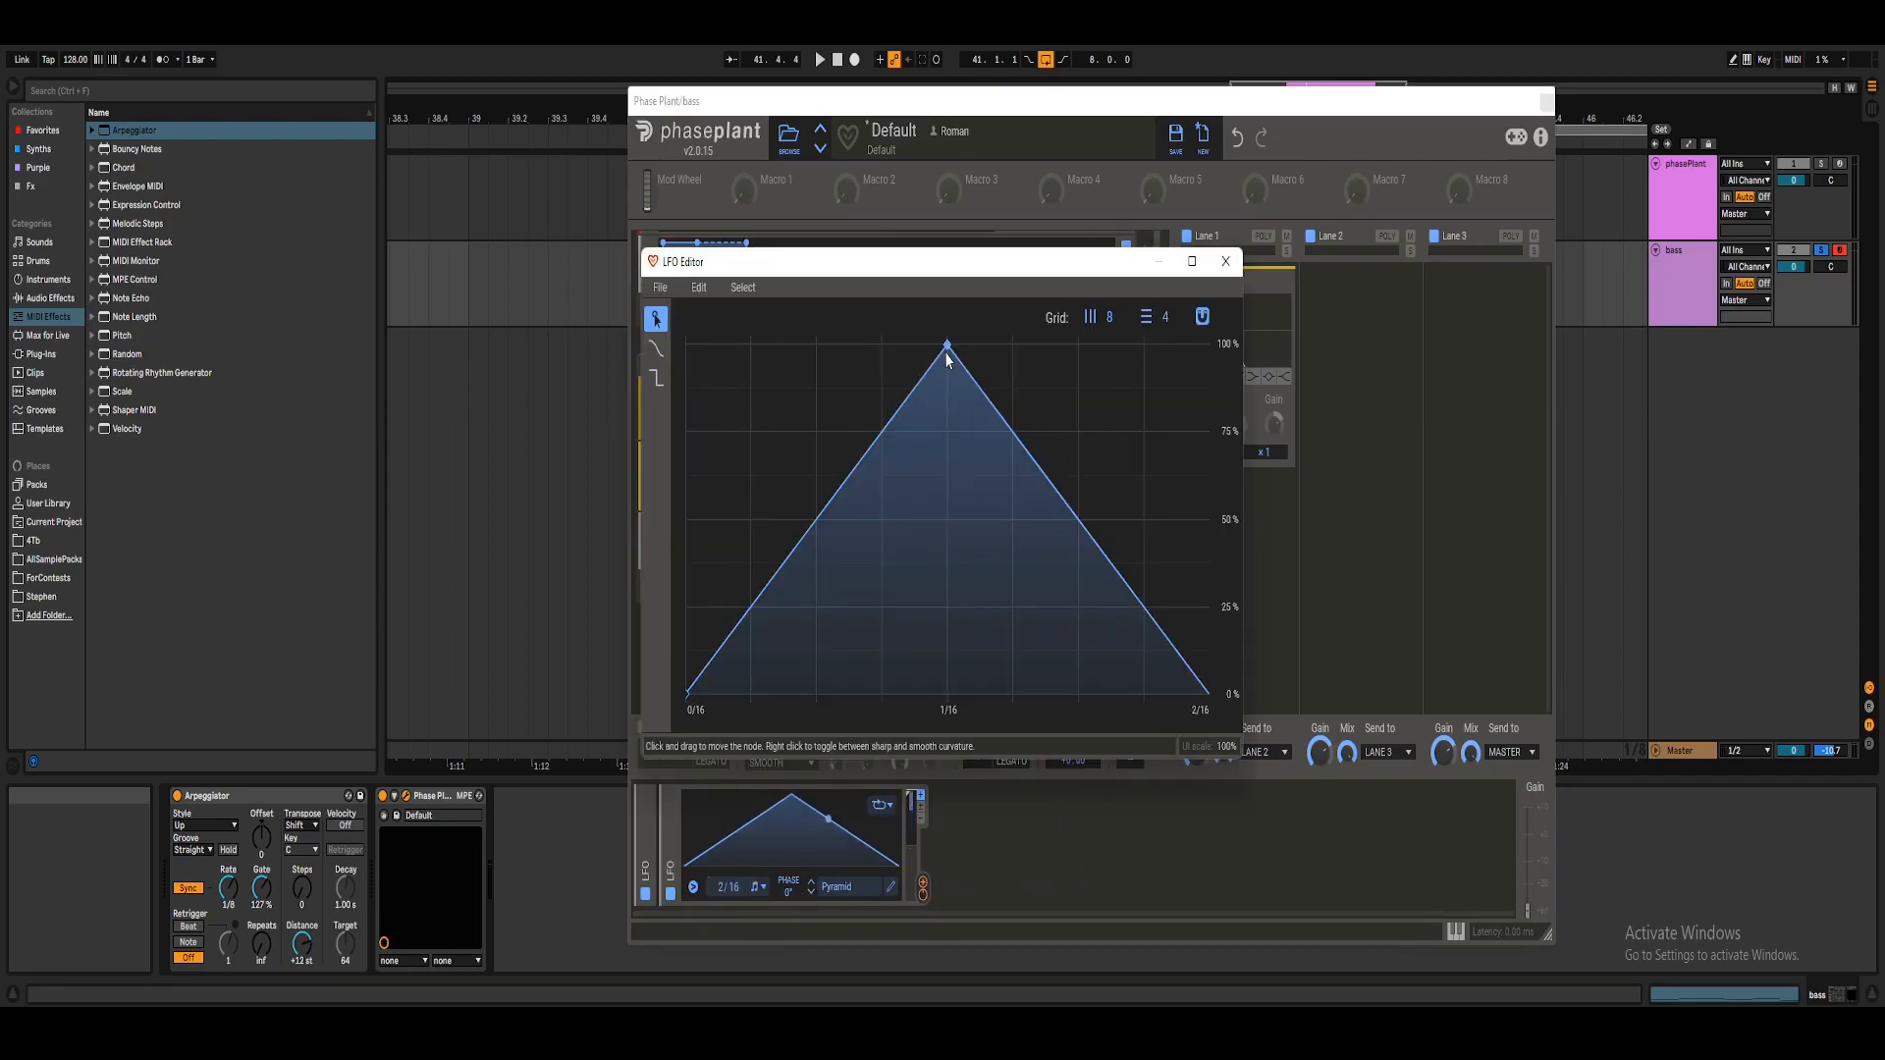
drag(947, 353, 762, 349)
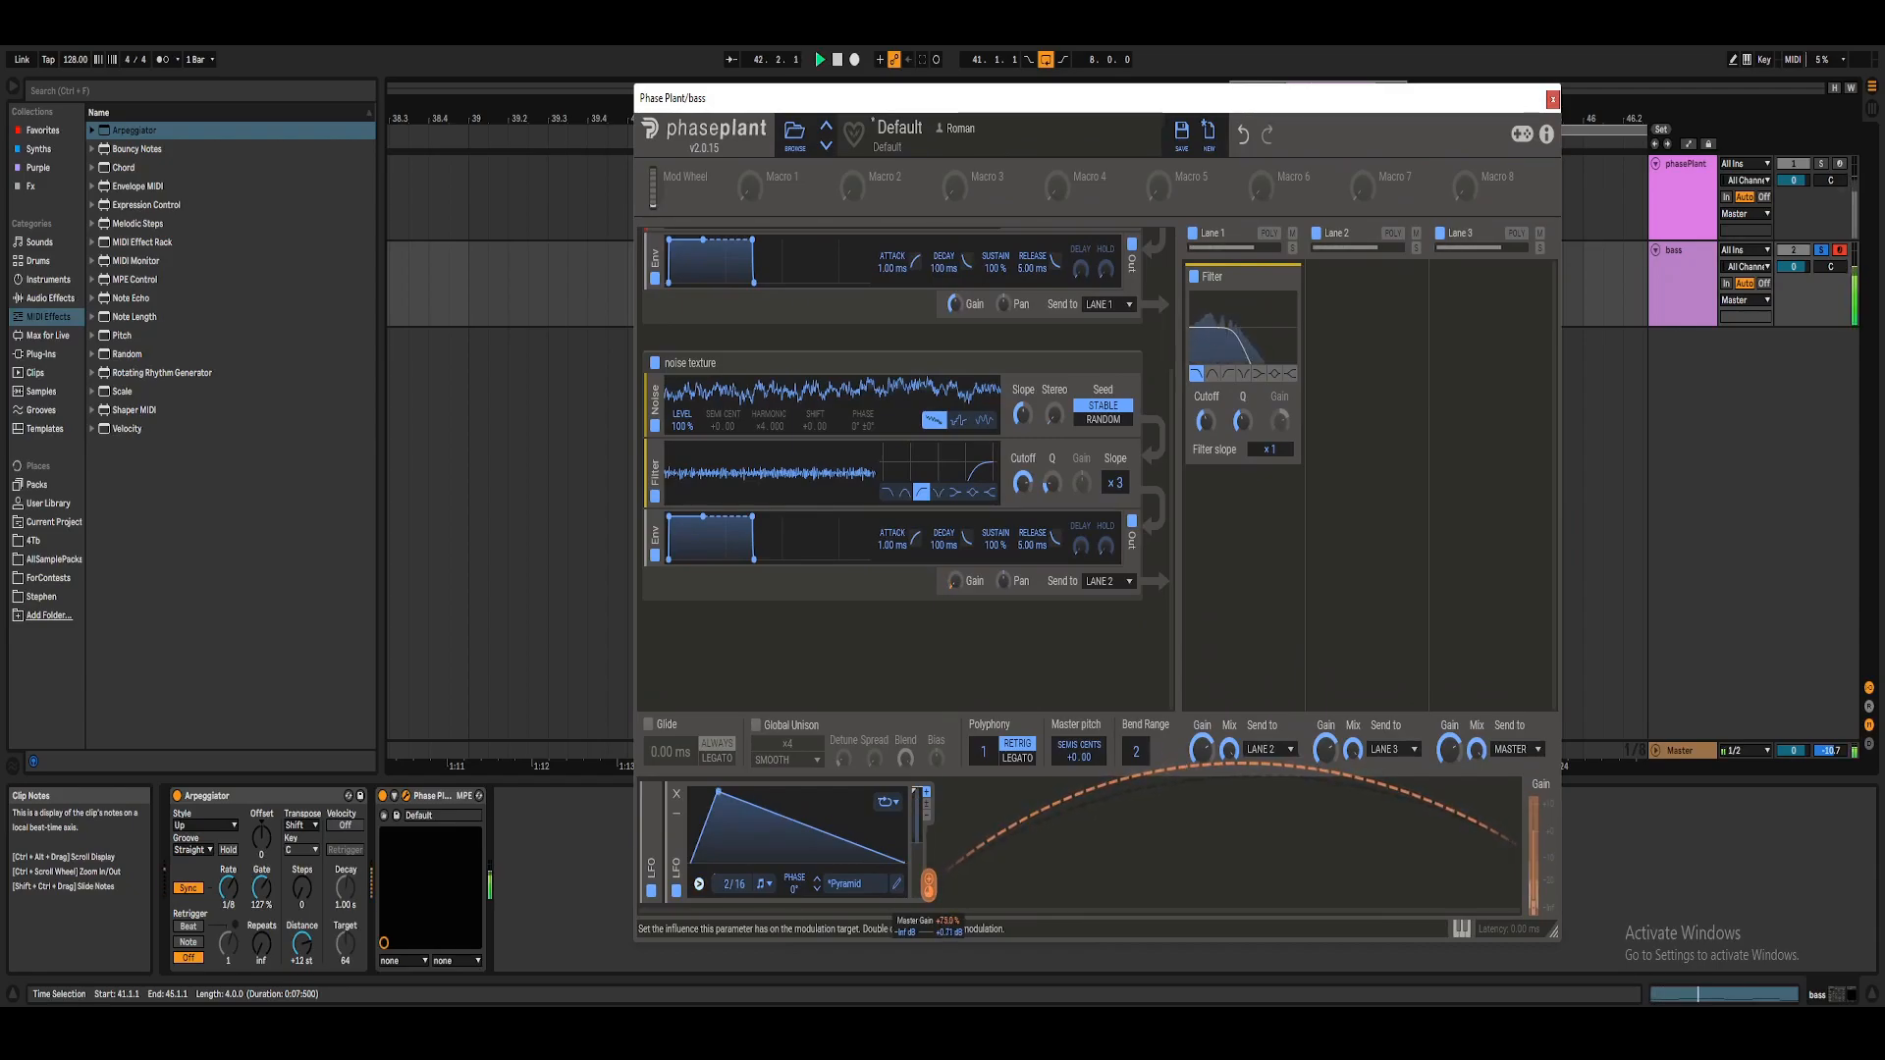
click(896, 883)
drag(927, 485, 1019, 433)
key(space)
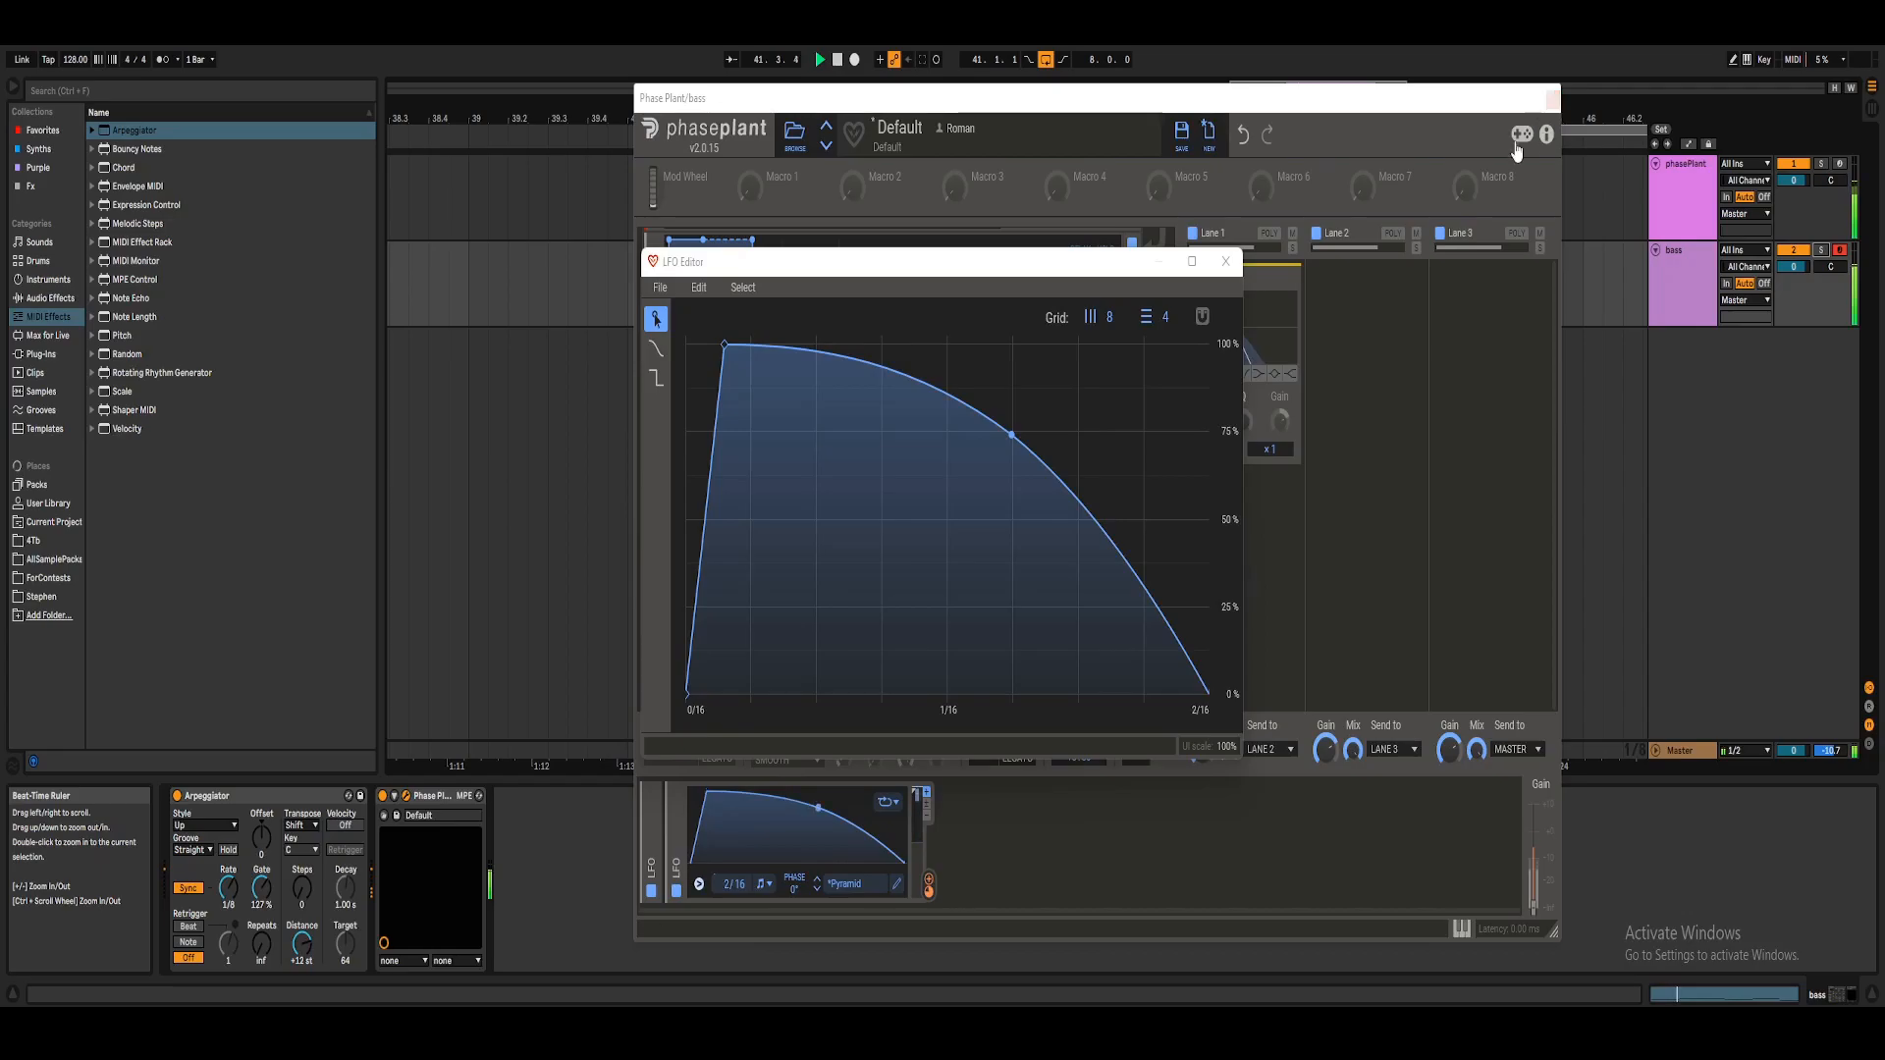
click(1225, 261)
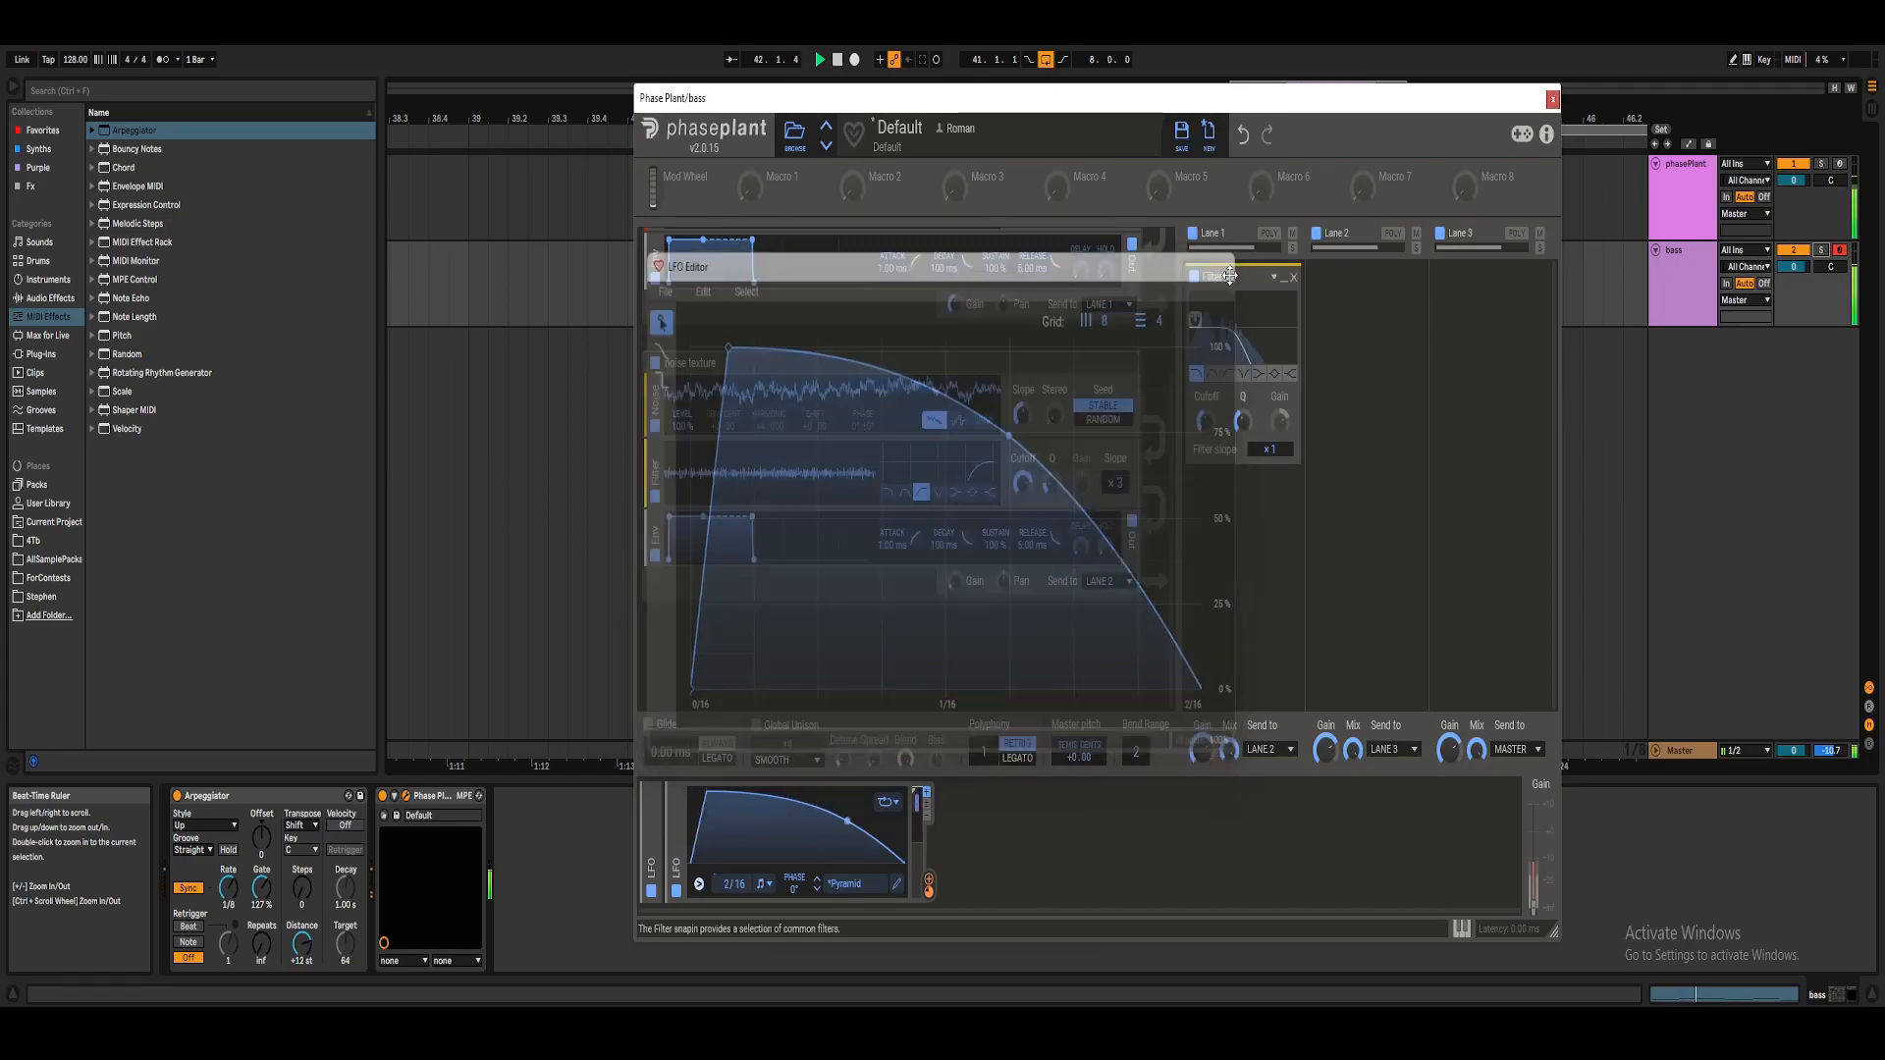
Set the lane 1 filter's cutoff to 300, audition the sound, stop playback, and close the synth window.
right_click(1205, 422)
text(300)
key(Return)
key(space)
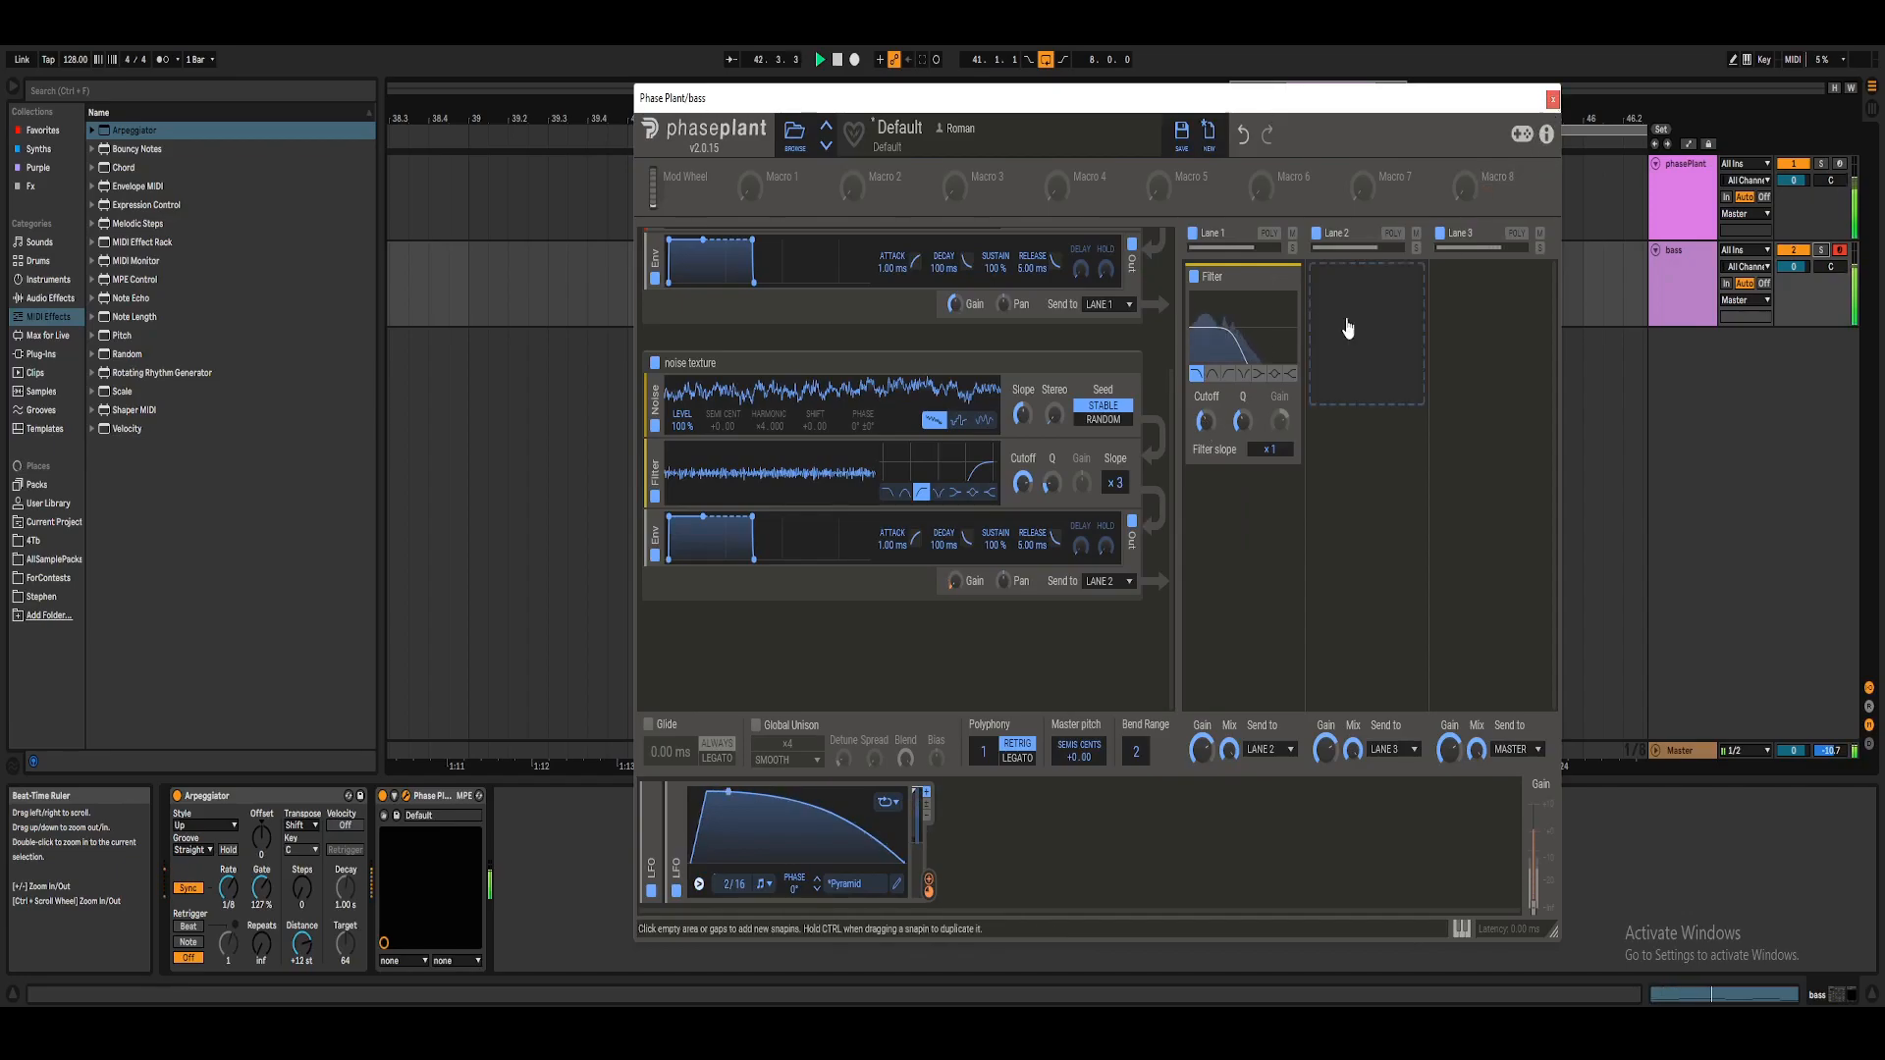
mouse_move(970, 598)
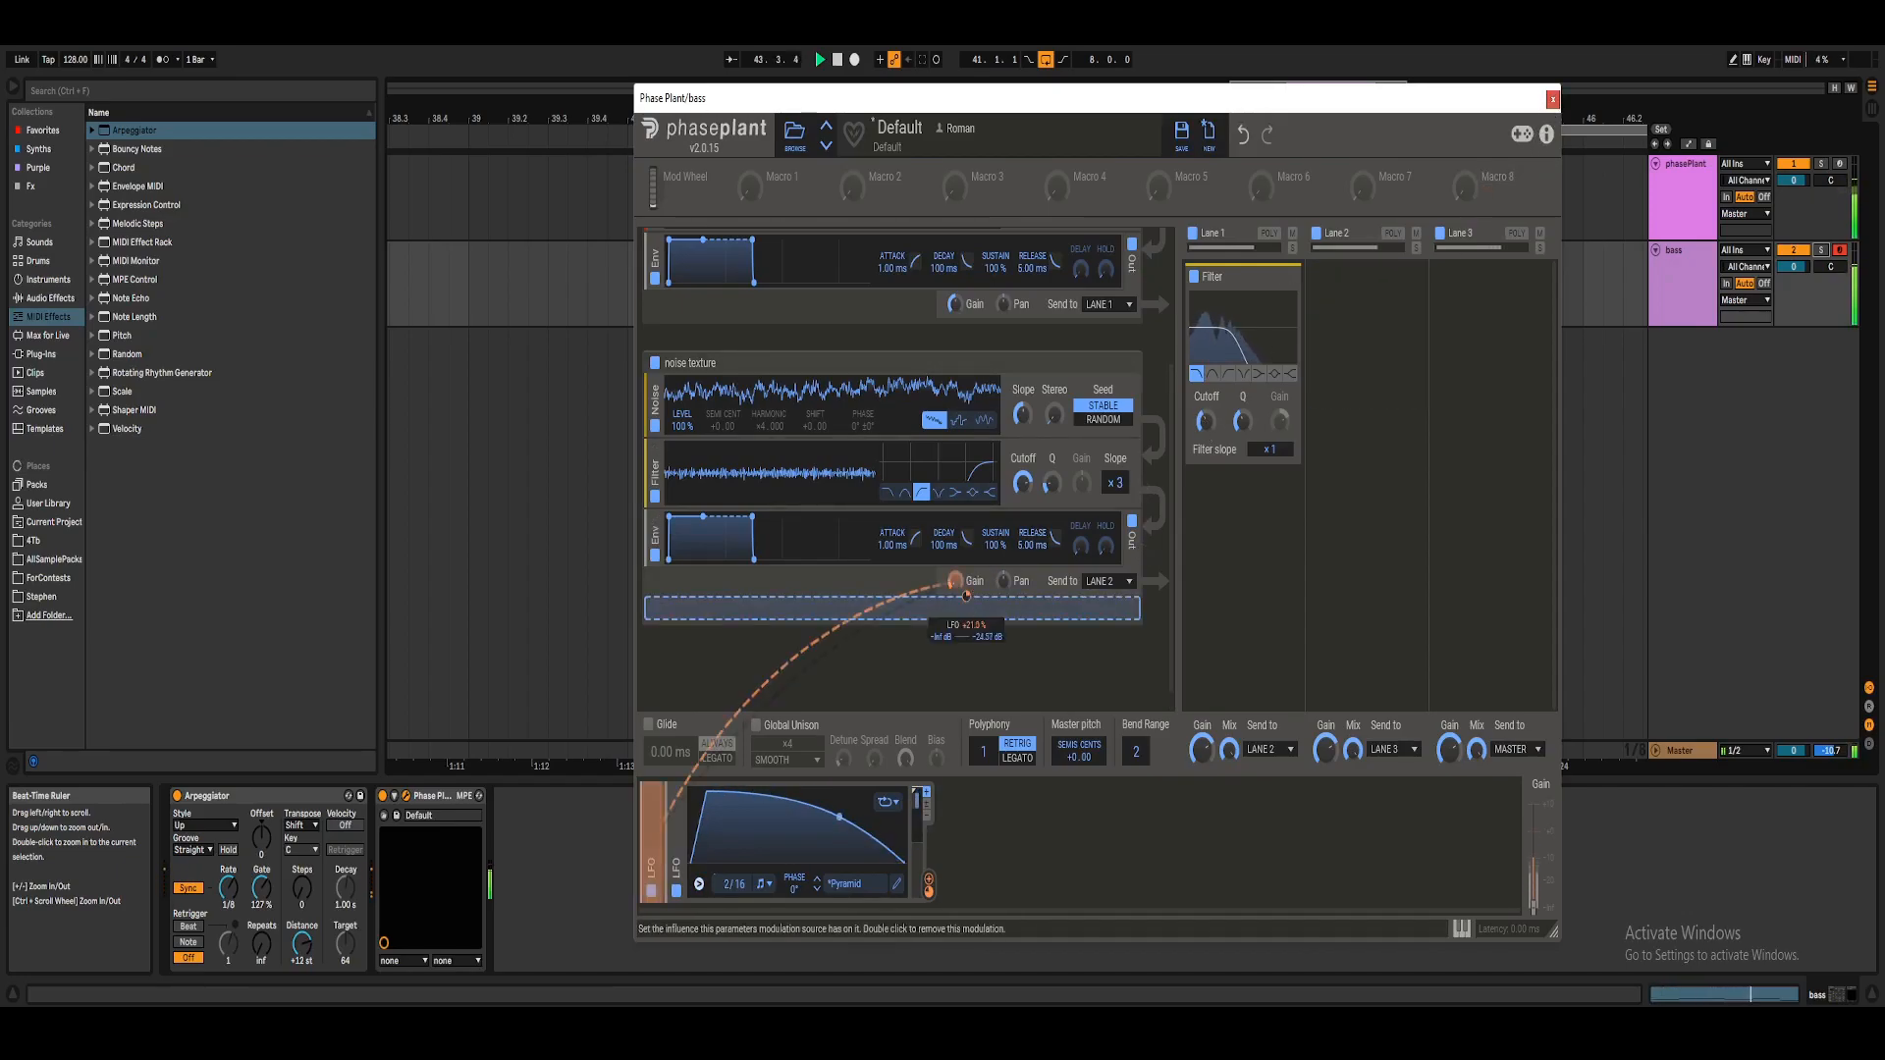
click(1552, 100)
key(space)
Group the phasePlant and bass tracks together.
click(1375, 164)
click(1590, 246)
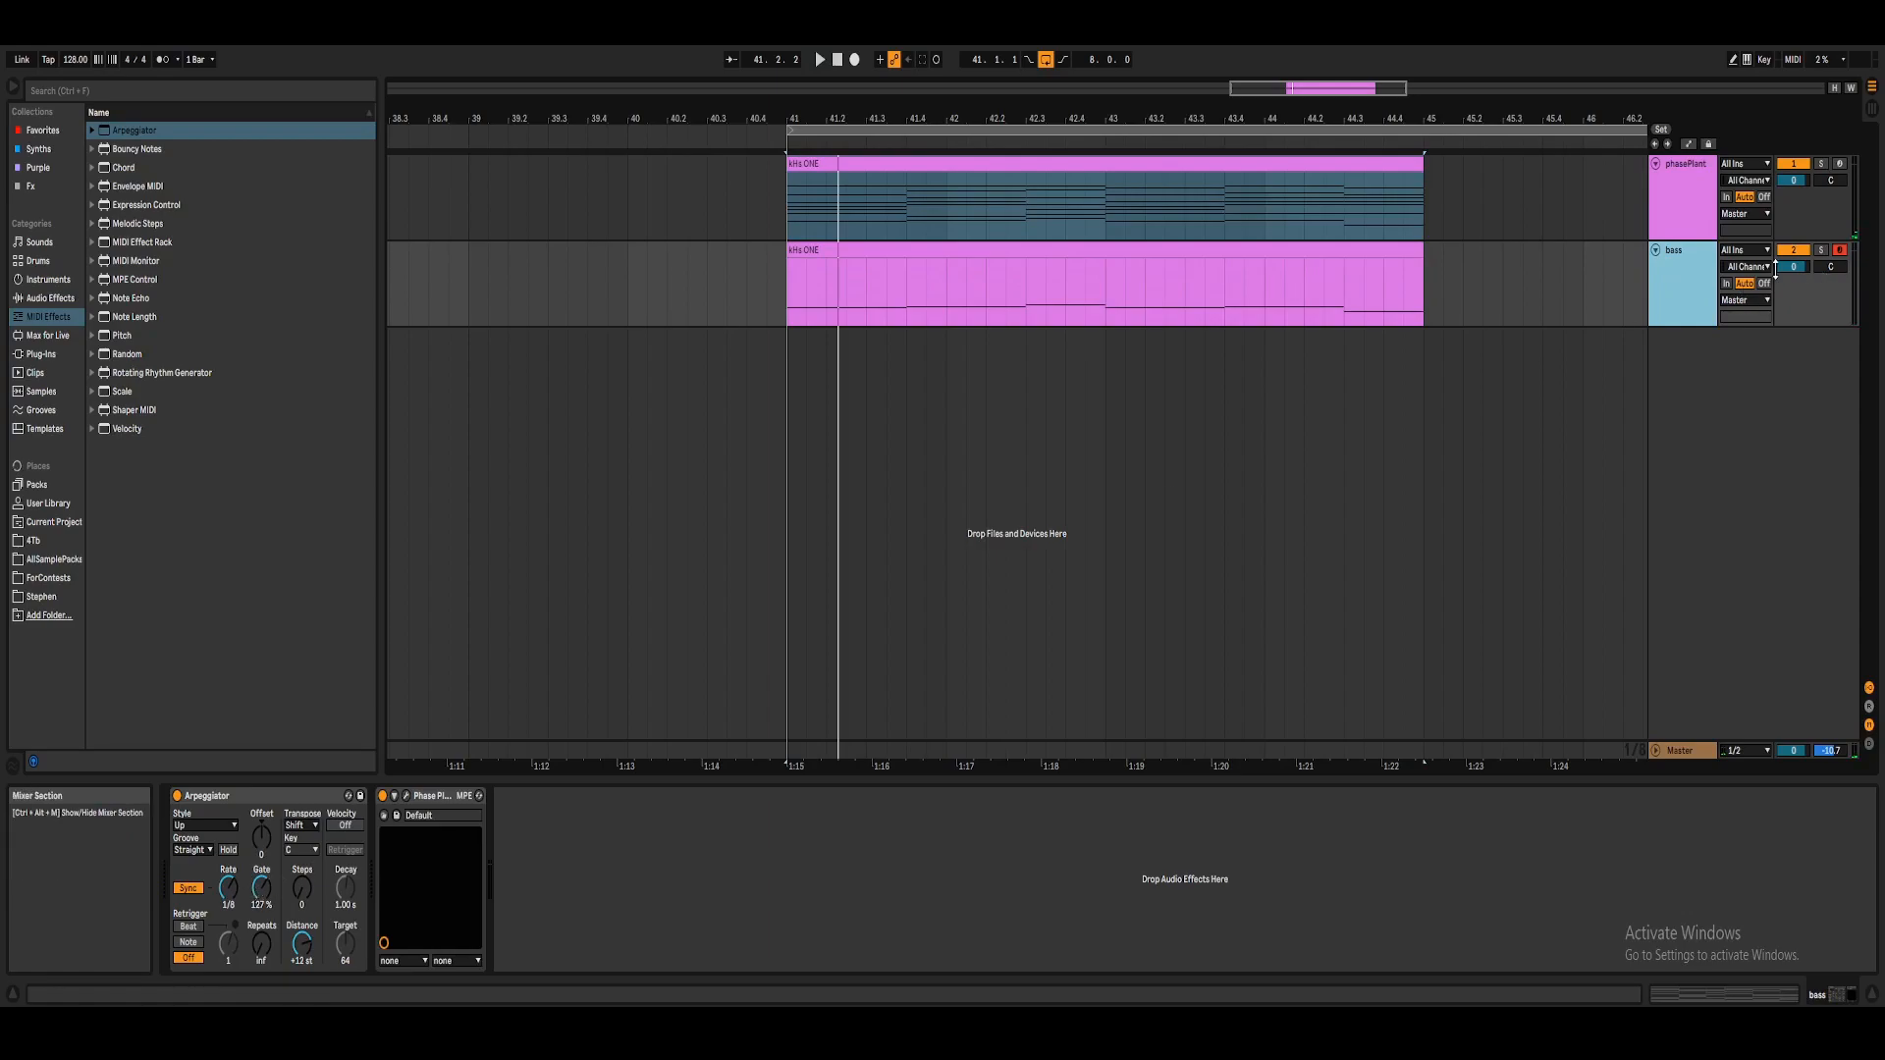
right_click(1675, 202)
click(1710, 343)
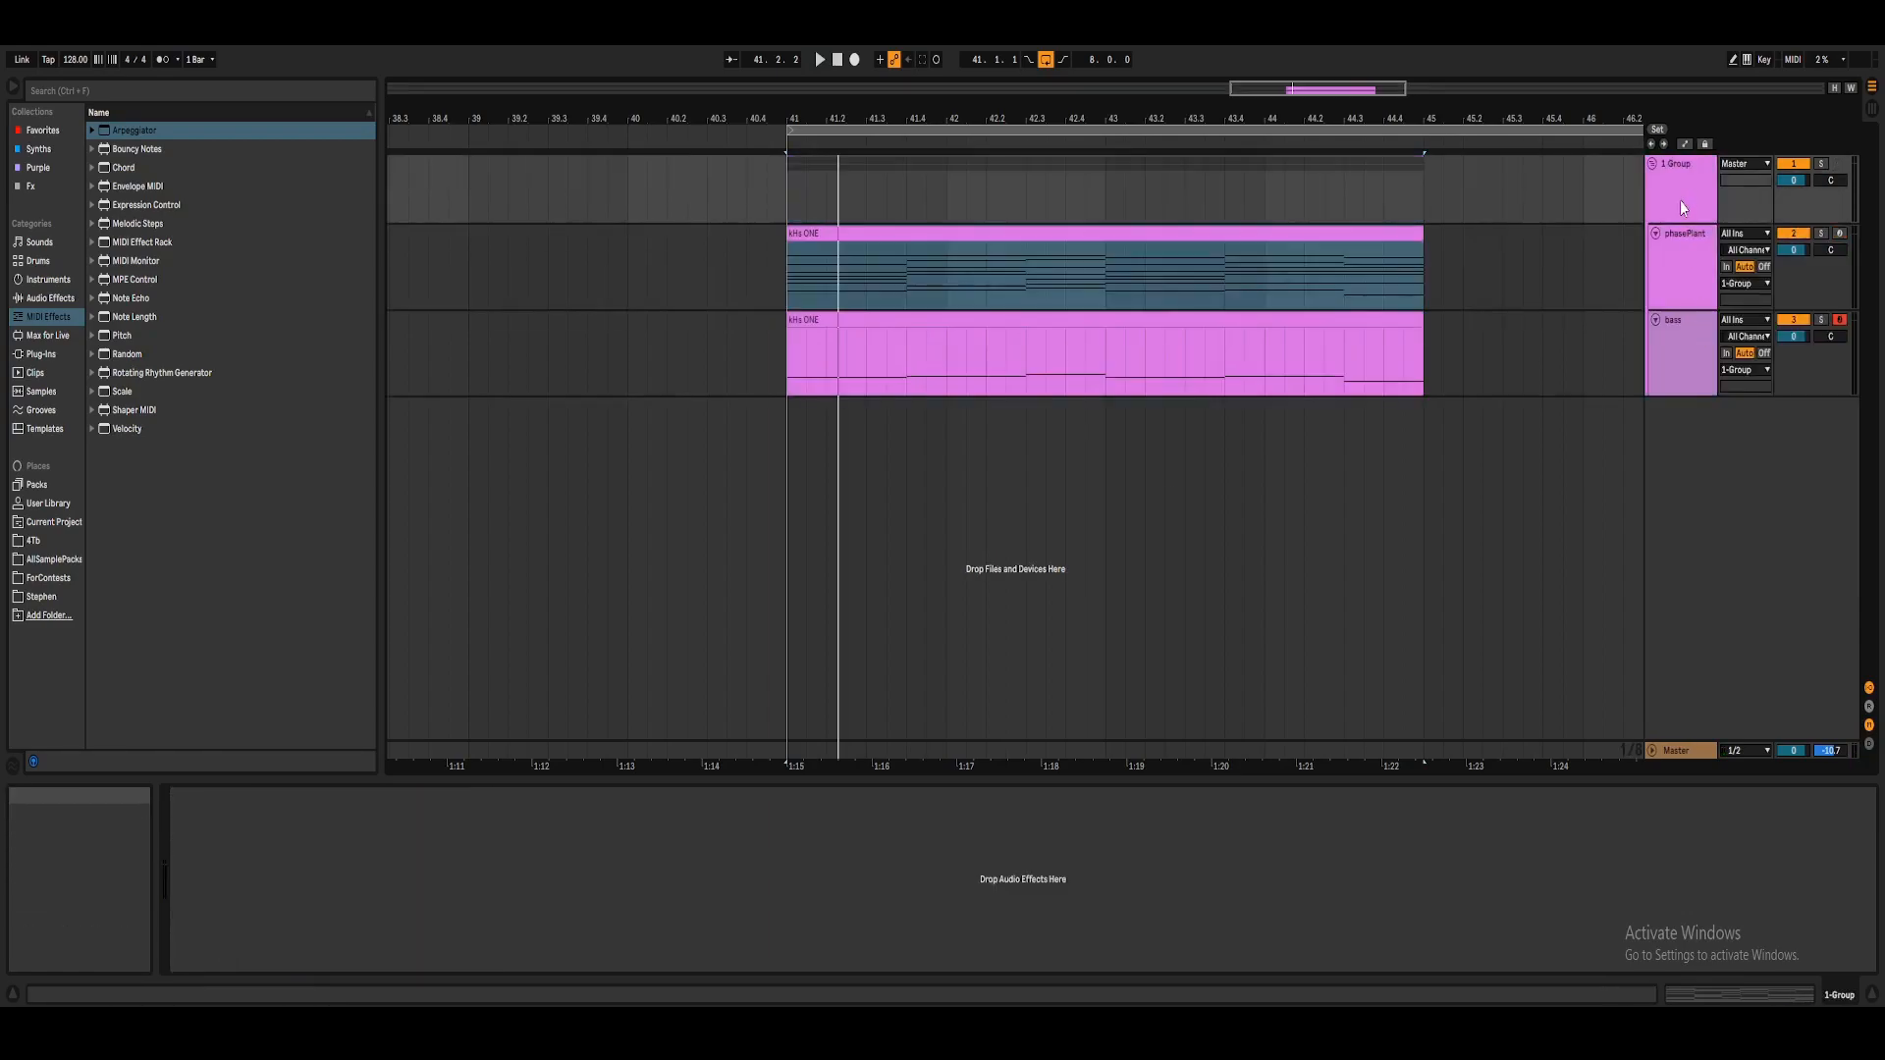
Add the Rift distortion effect from the Fx collection to the group track.
click(31, 186)
drag(126, 303, 781, 216)
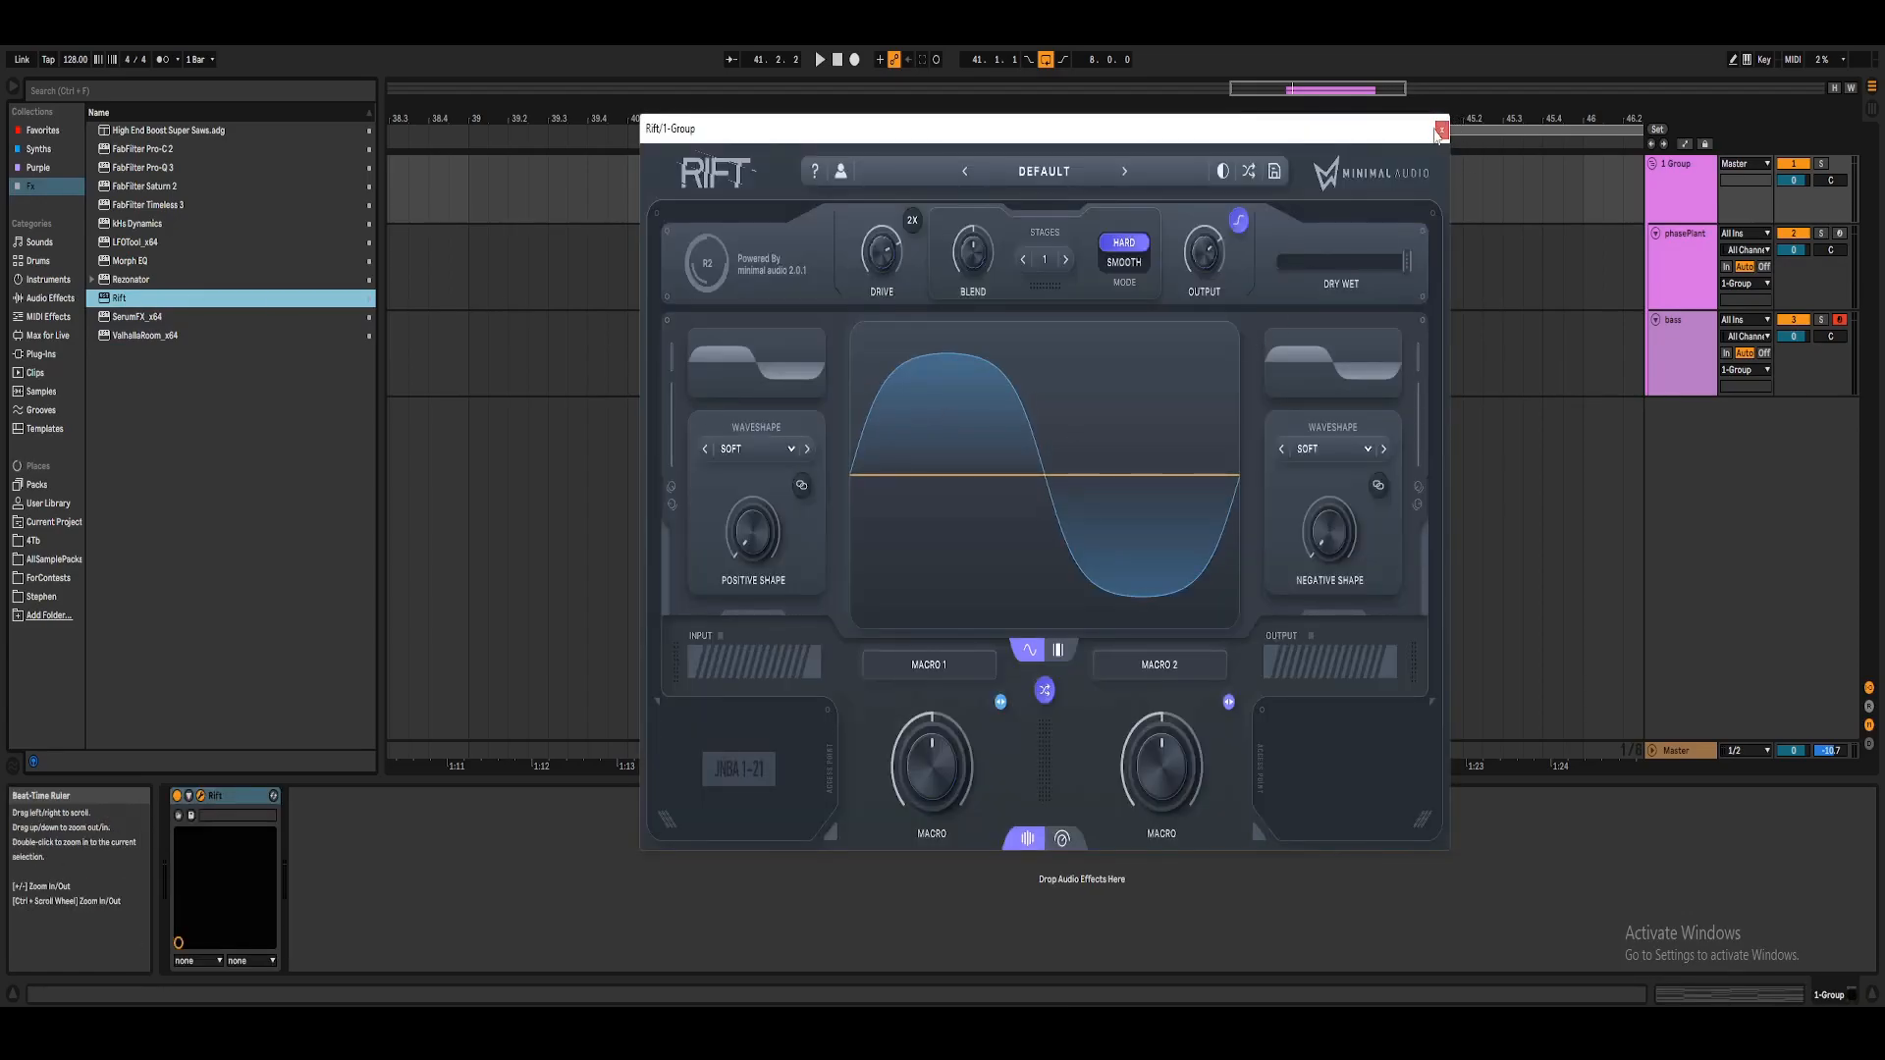
drag(1412, 131, 1439, 207)
click(1694, 199)
drag(1302, 208, 1304, 168)
Try Rift's Pulse waveshape with a negative shape of about 0.15, audition it, and remove Rift from the group.
click(1412, 482)
drag(1358, 567, 1355, 539)
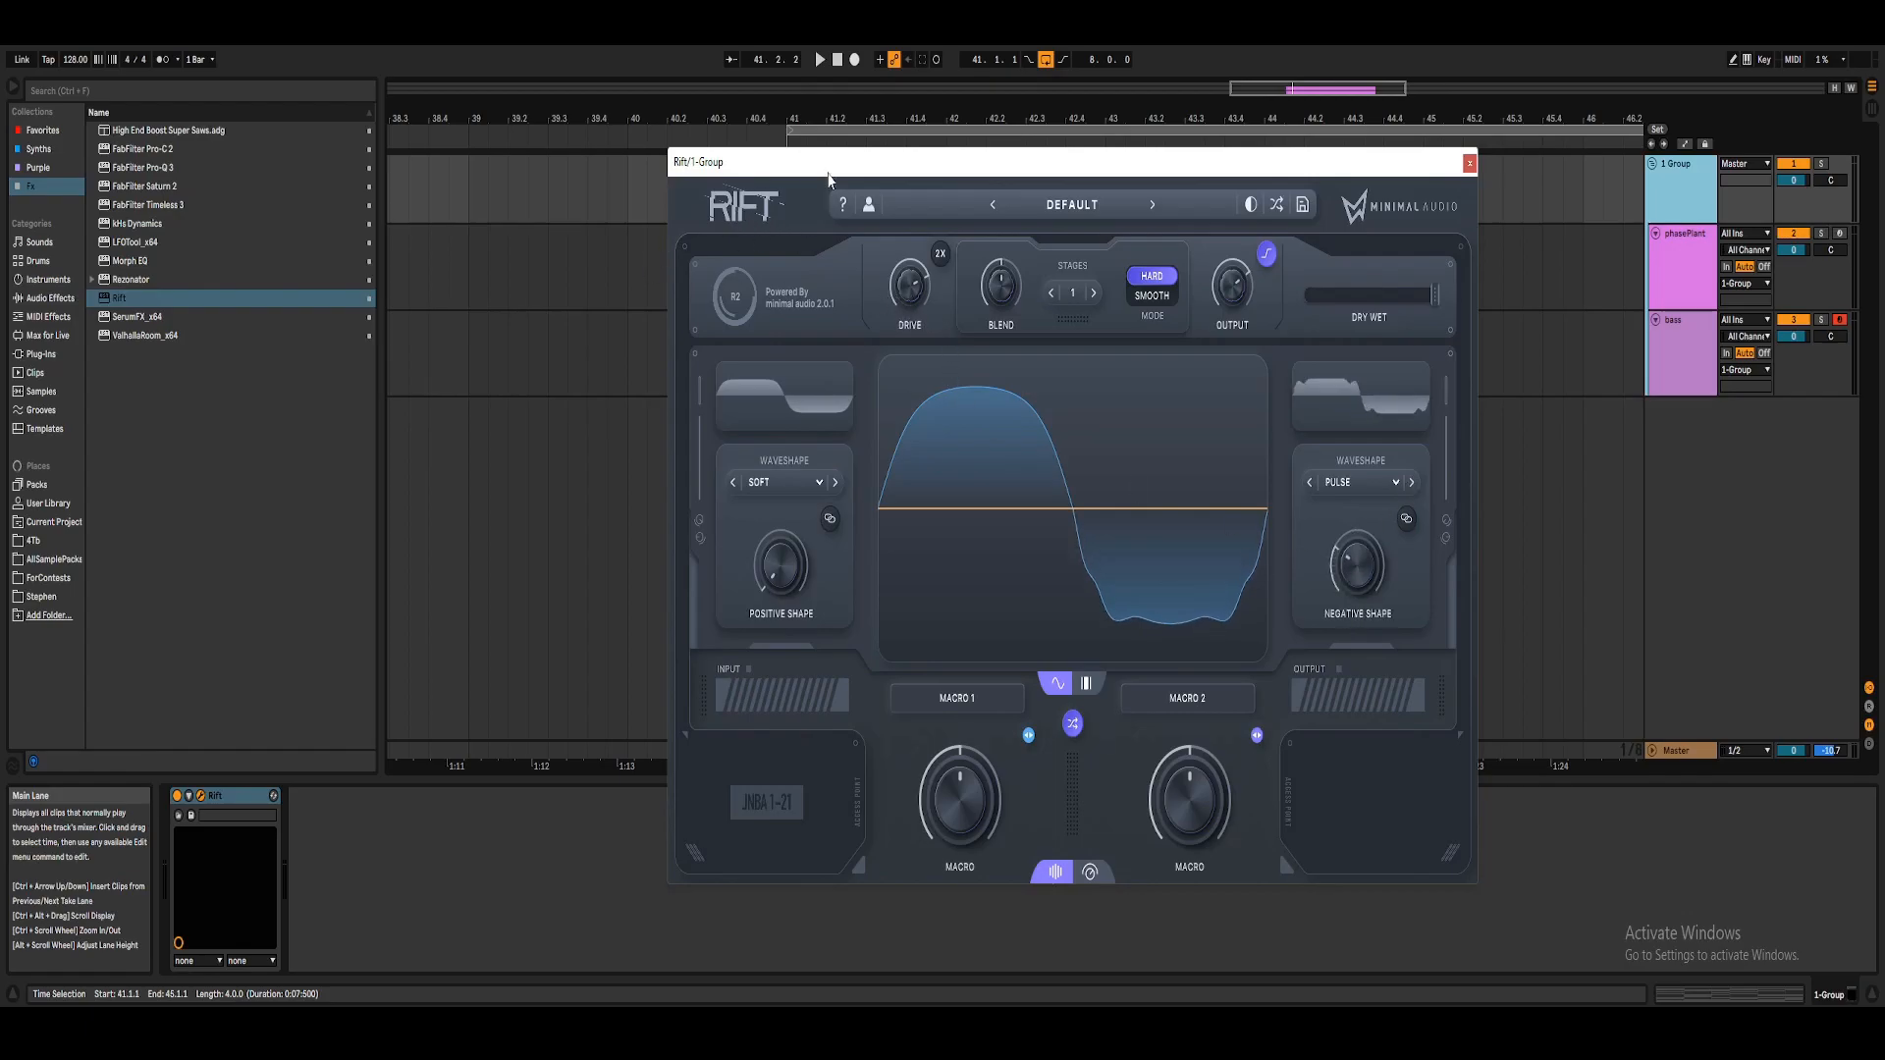
drag(896, 167, 896, 157)
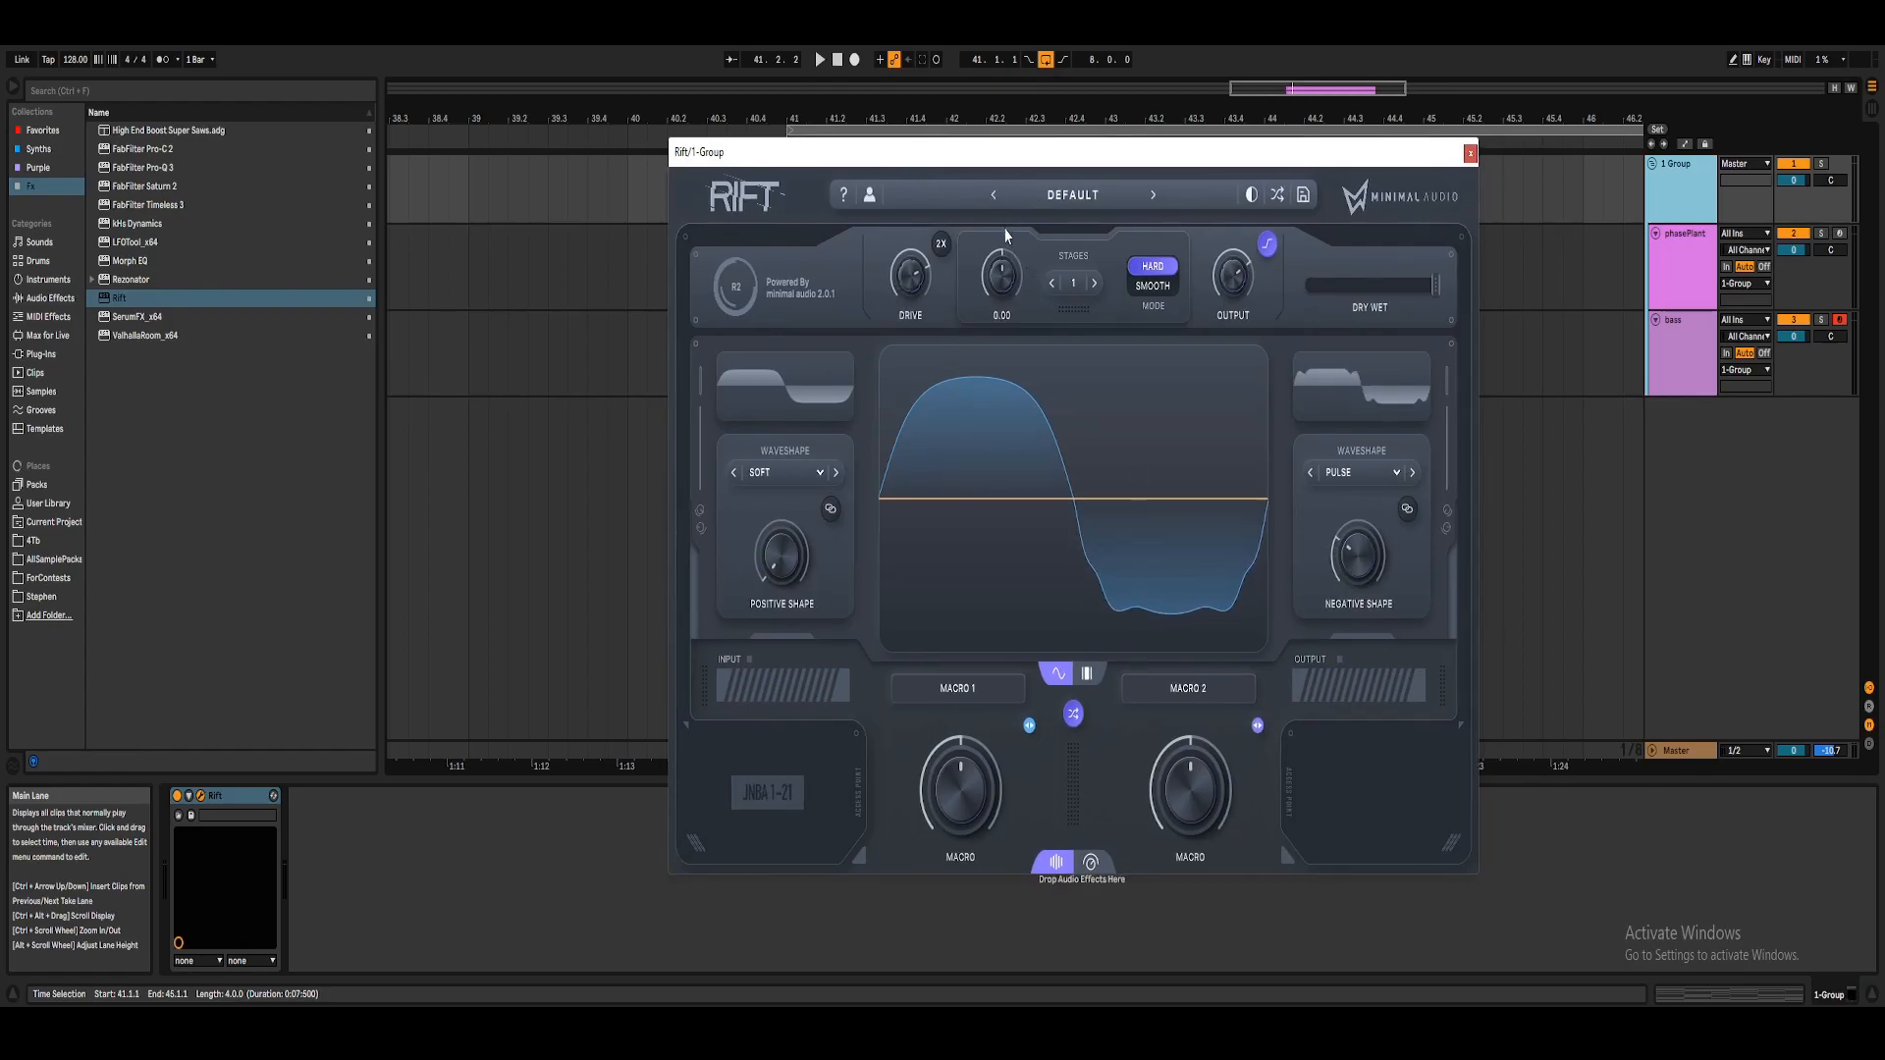
drag(1026, 155, 1071, 162)
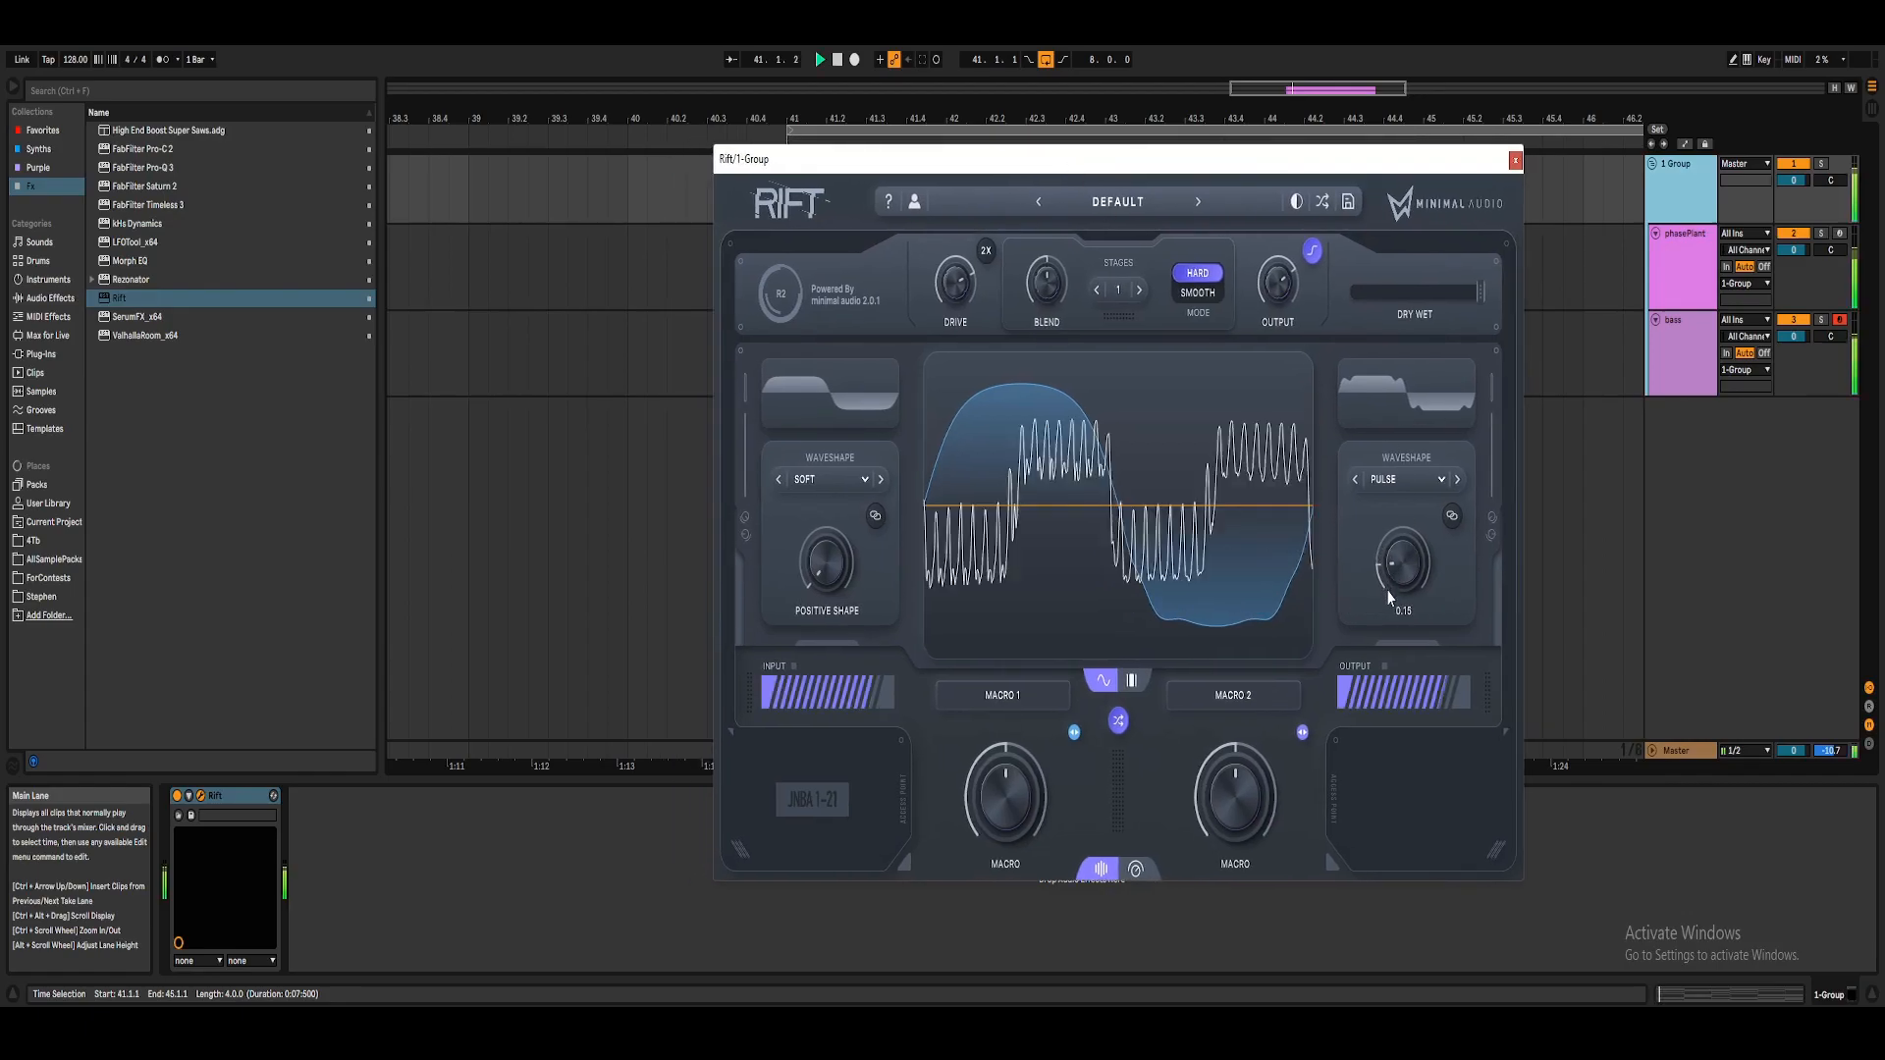
drag(968, 159, 950, 152)
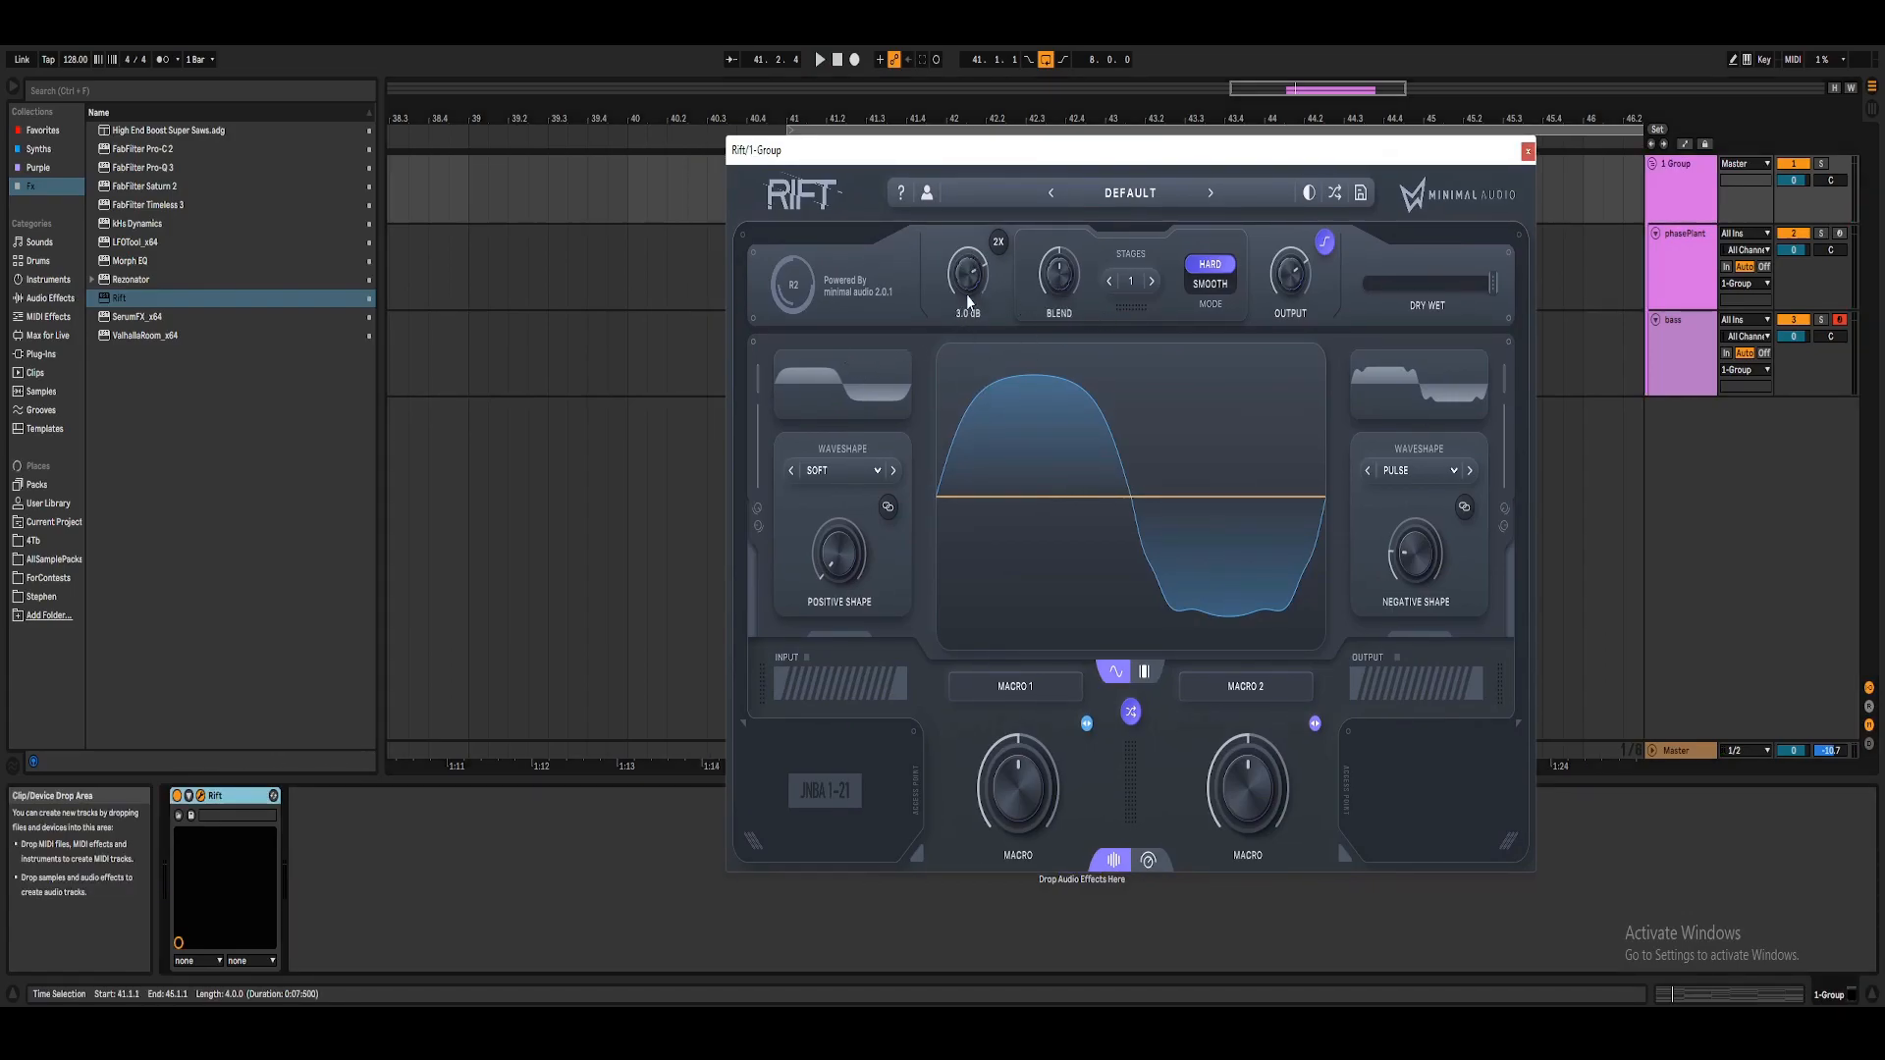
key(Delete)
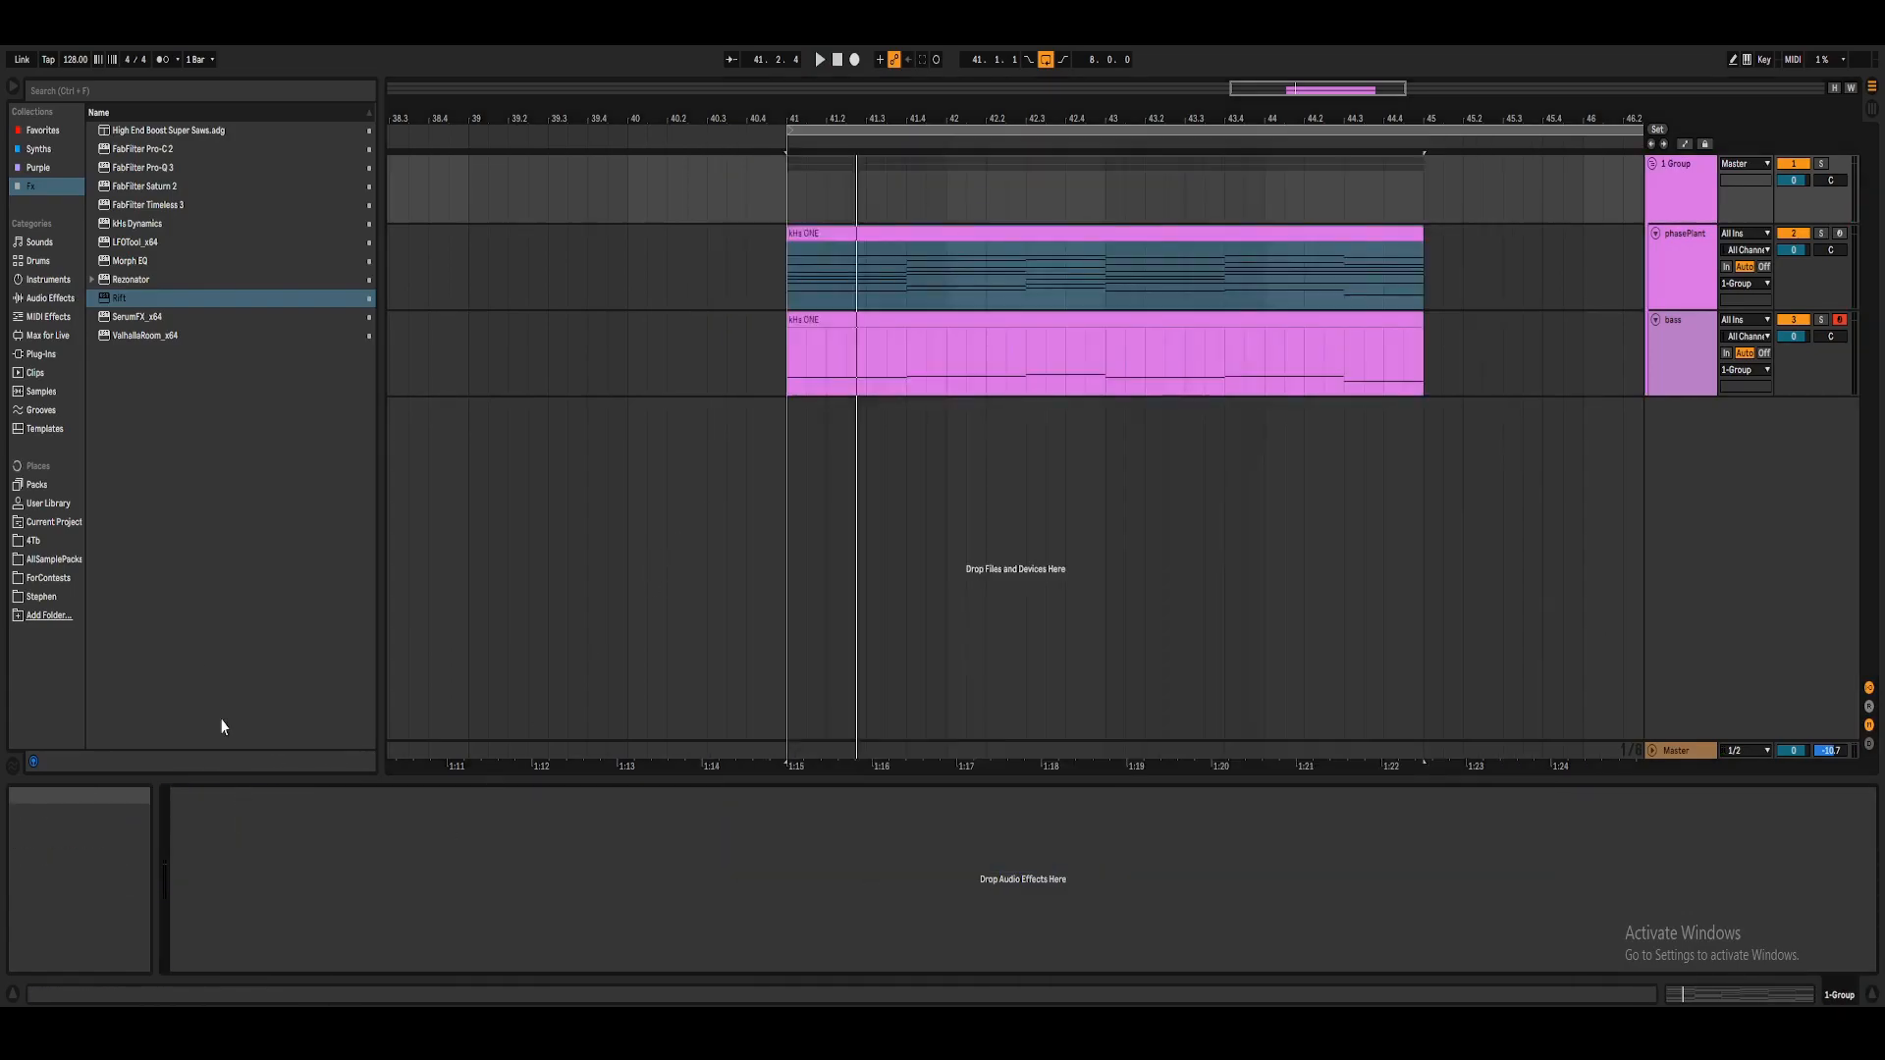
Add a Saturator from the Drive & Color audio effects to the group track.
click(45, 298)
click(96, 169)
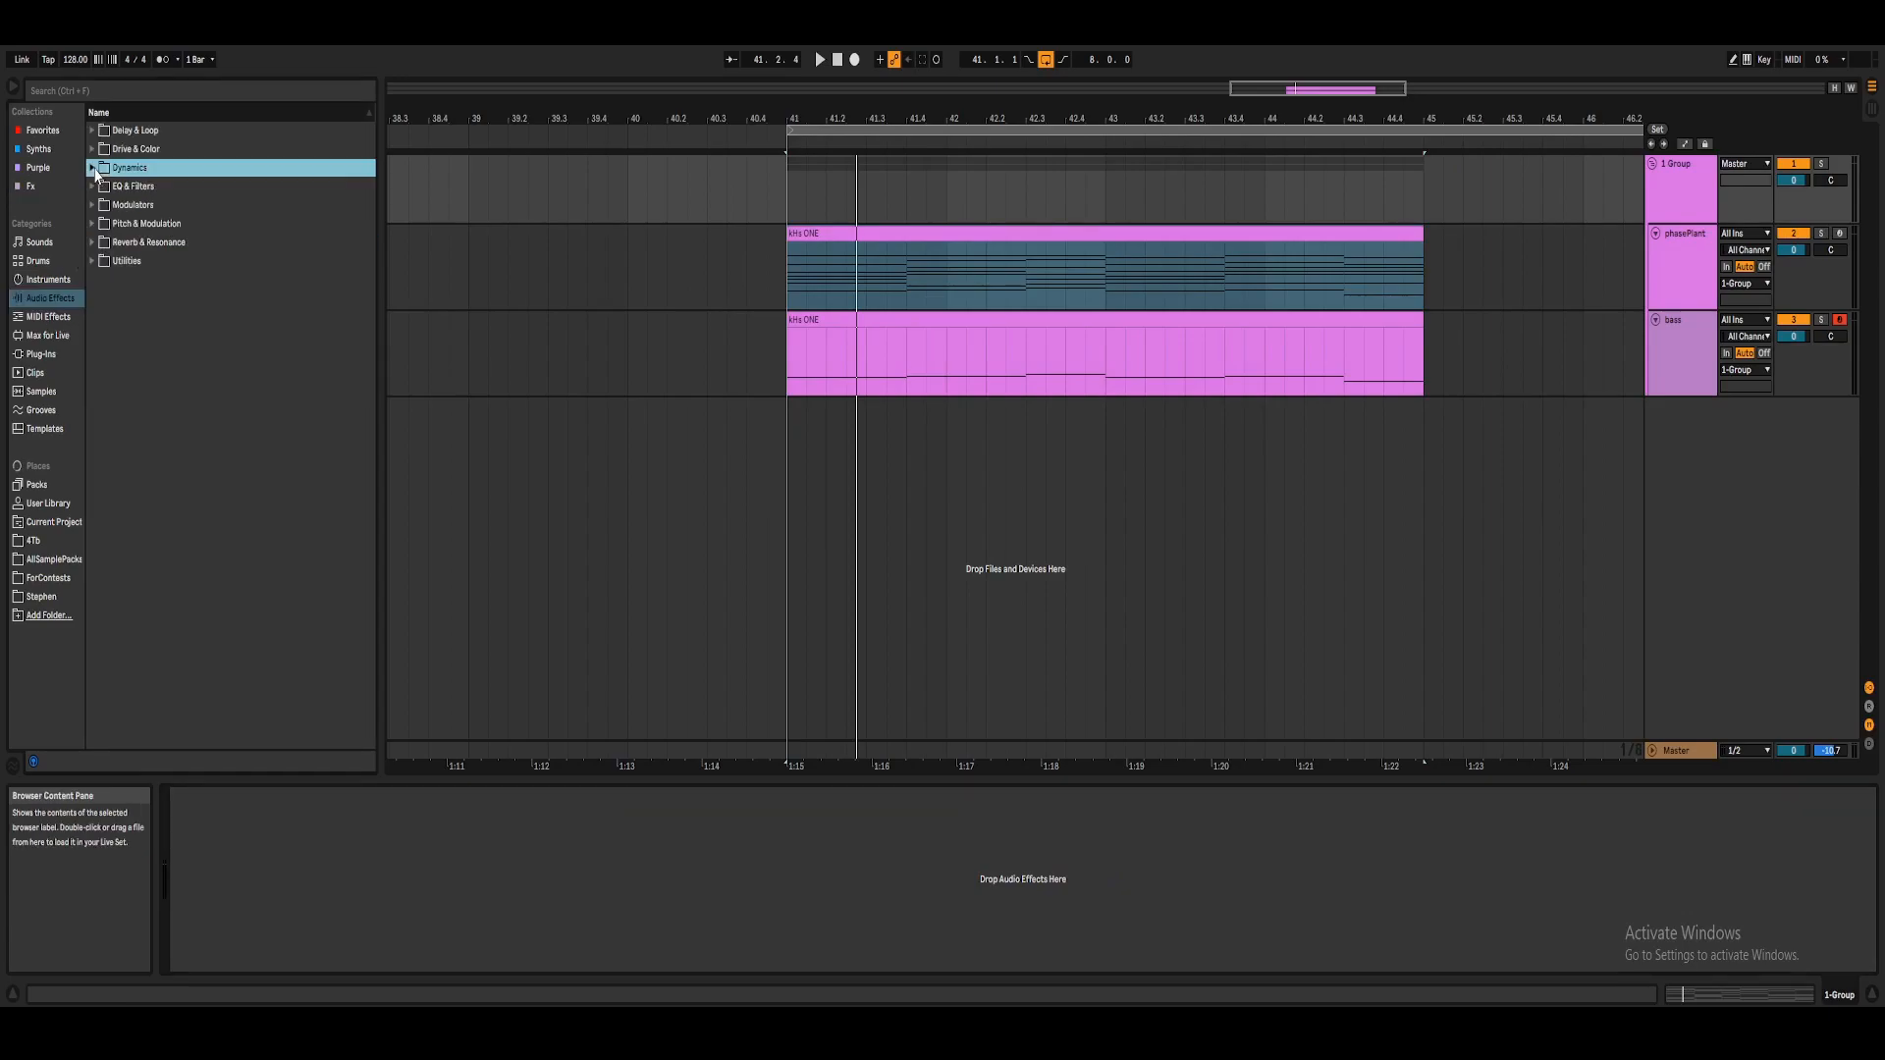
click(92, 149)
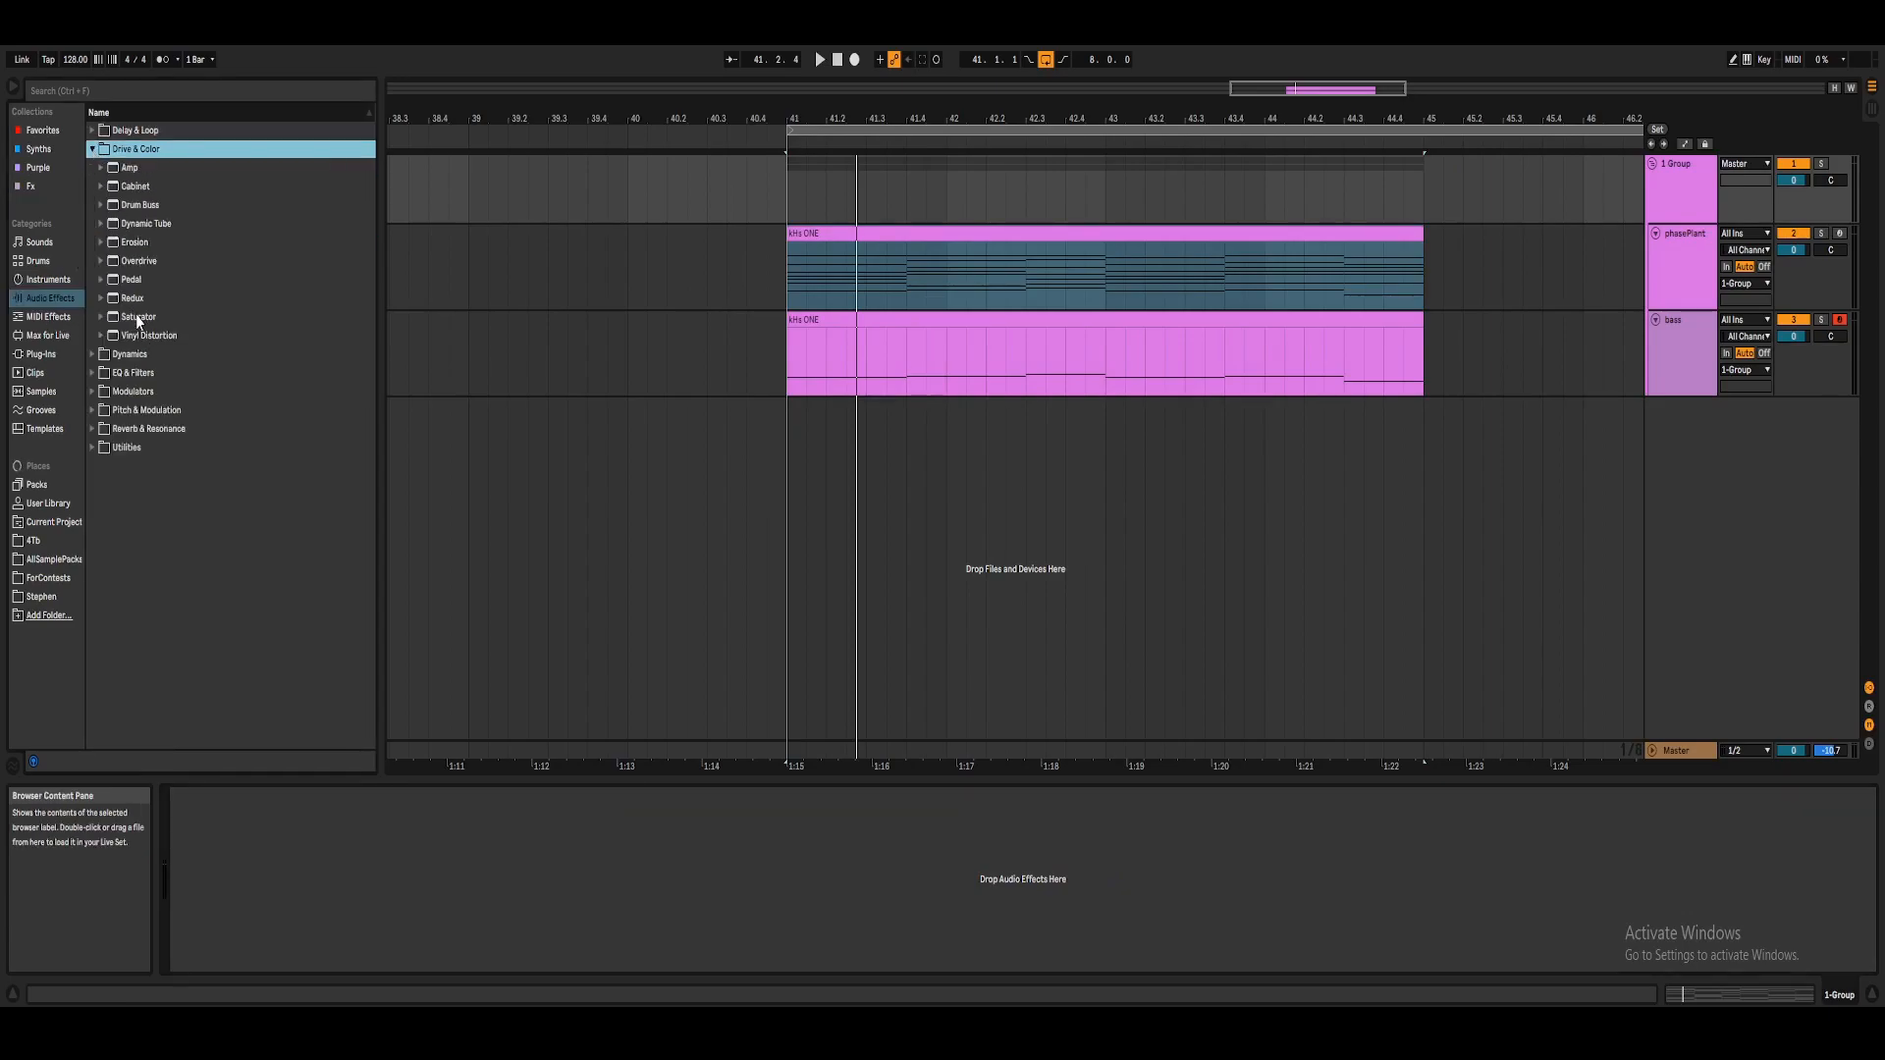
double_click(139, 318)
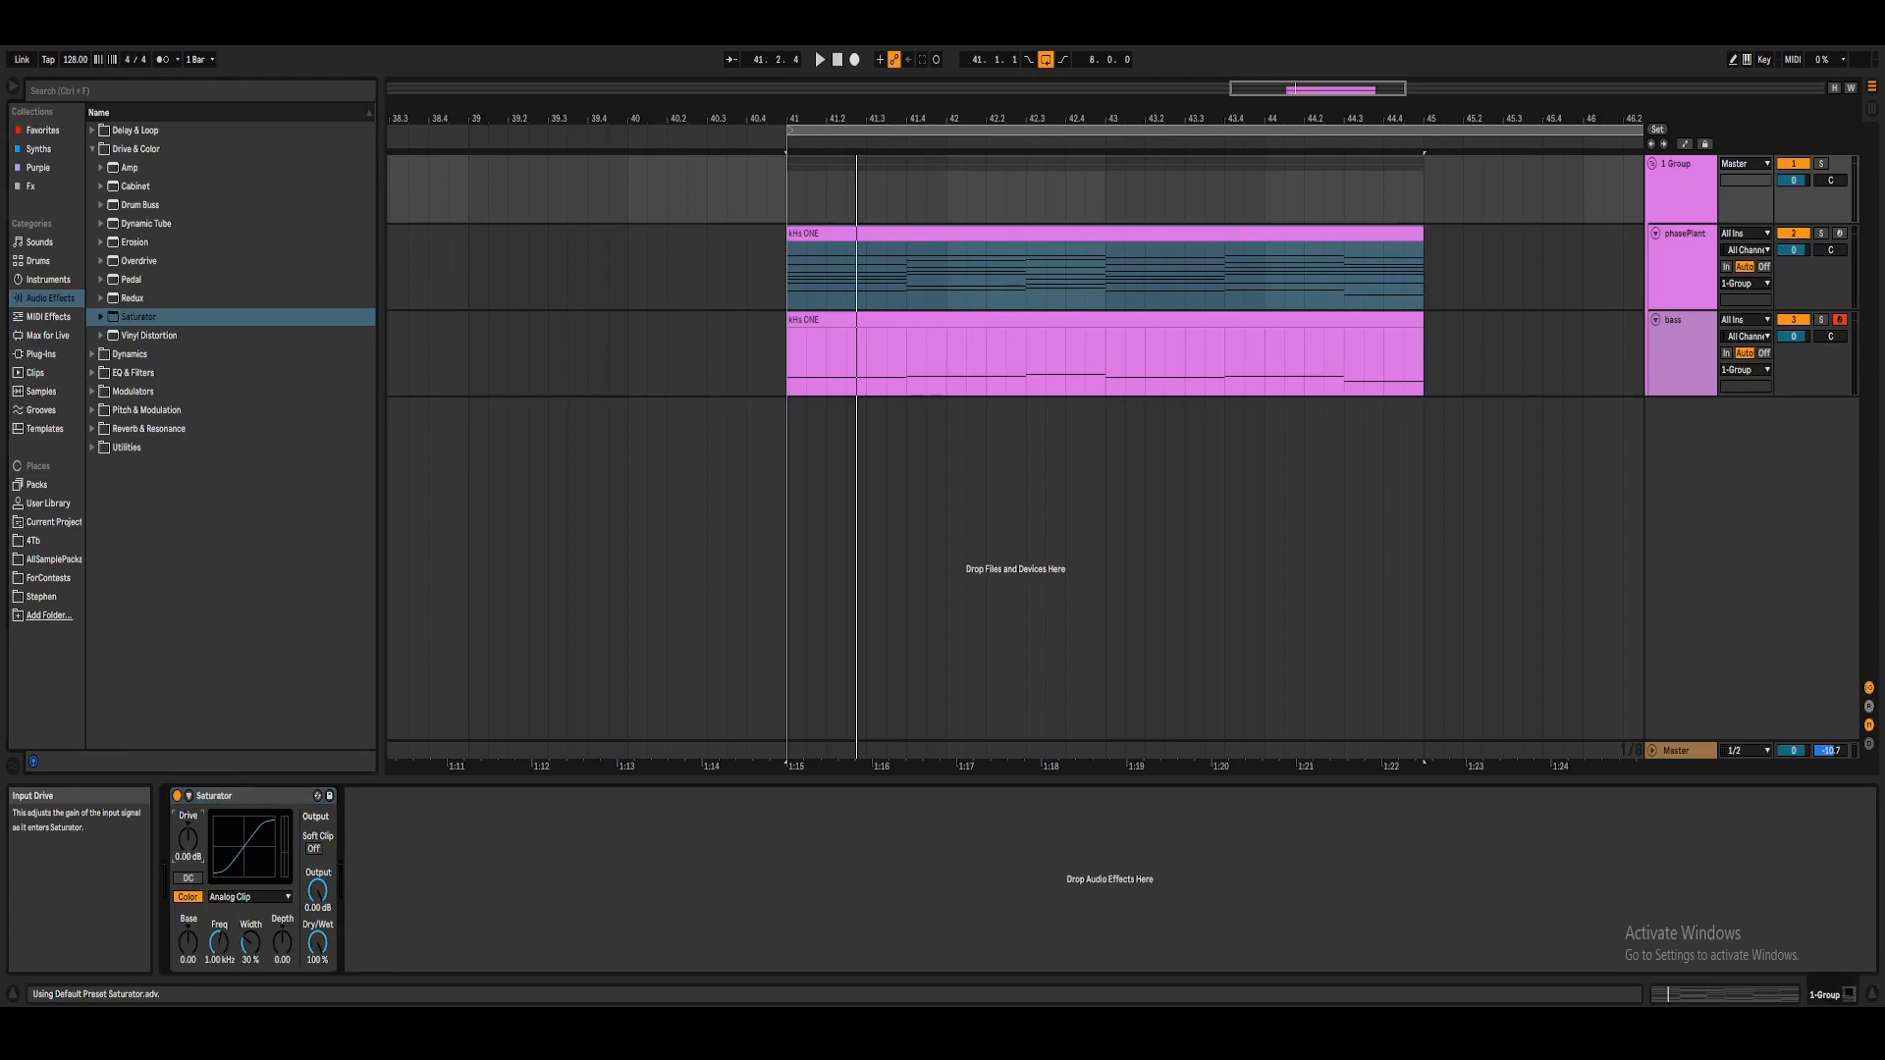
Set the Saturator's drive to 3 dB while auditioning the group.
key(space)
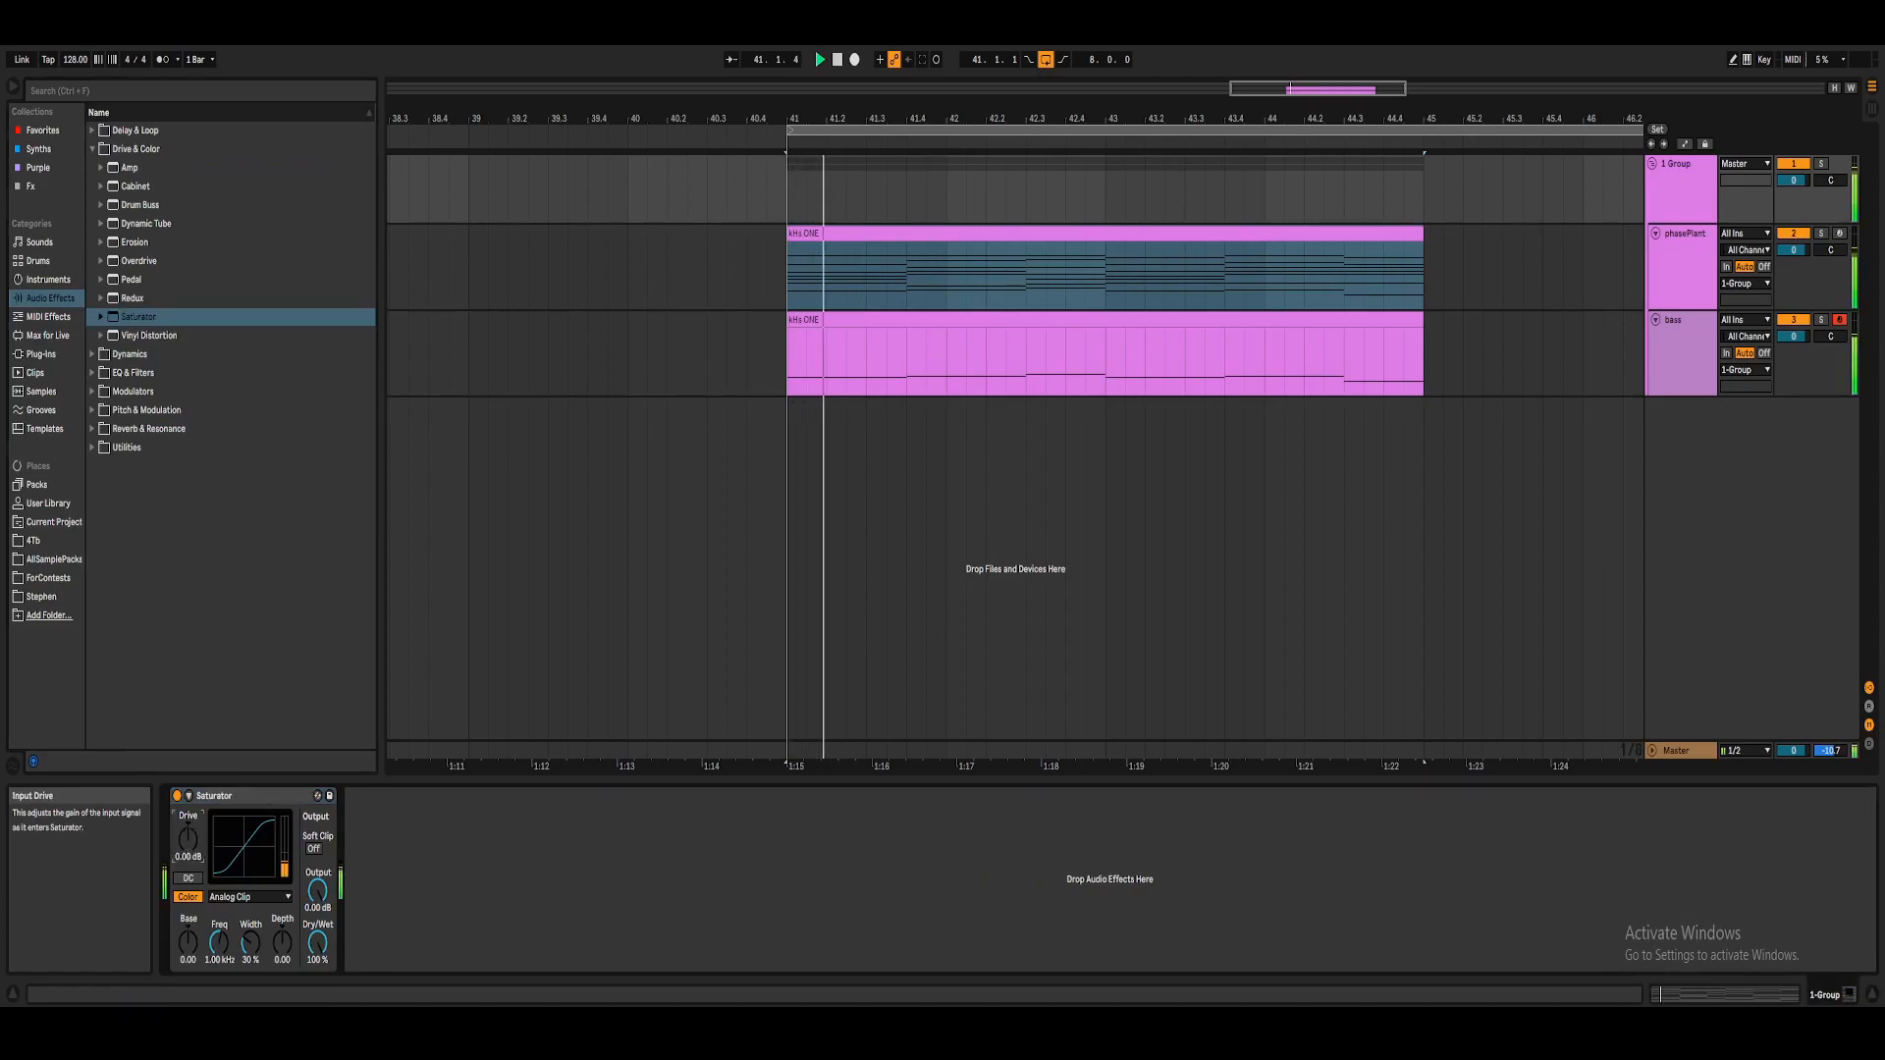
drag(188, 855, 189, 820)
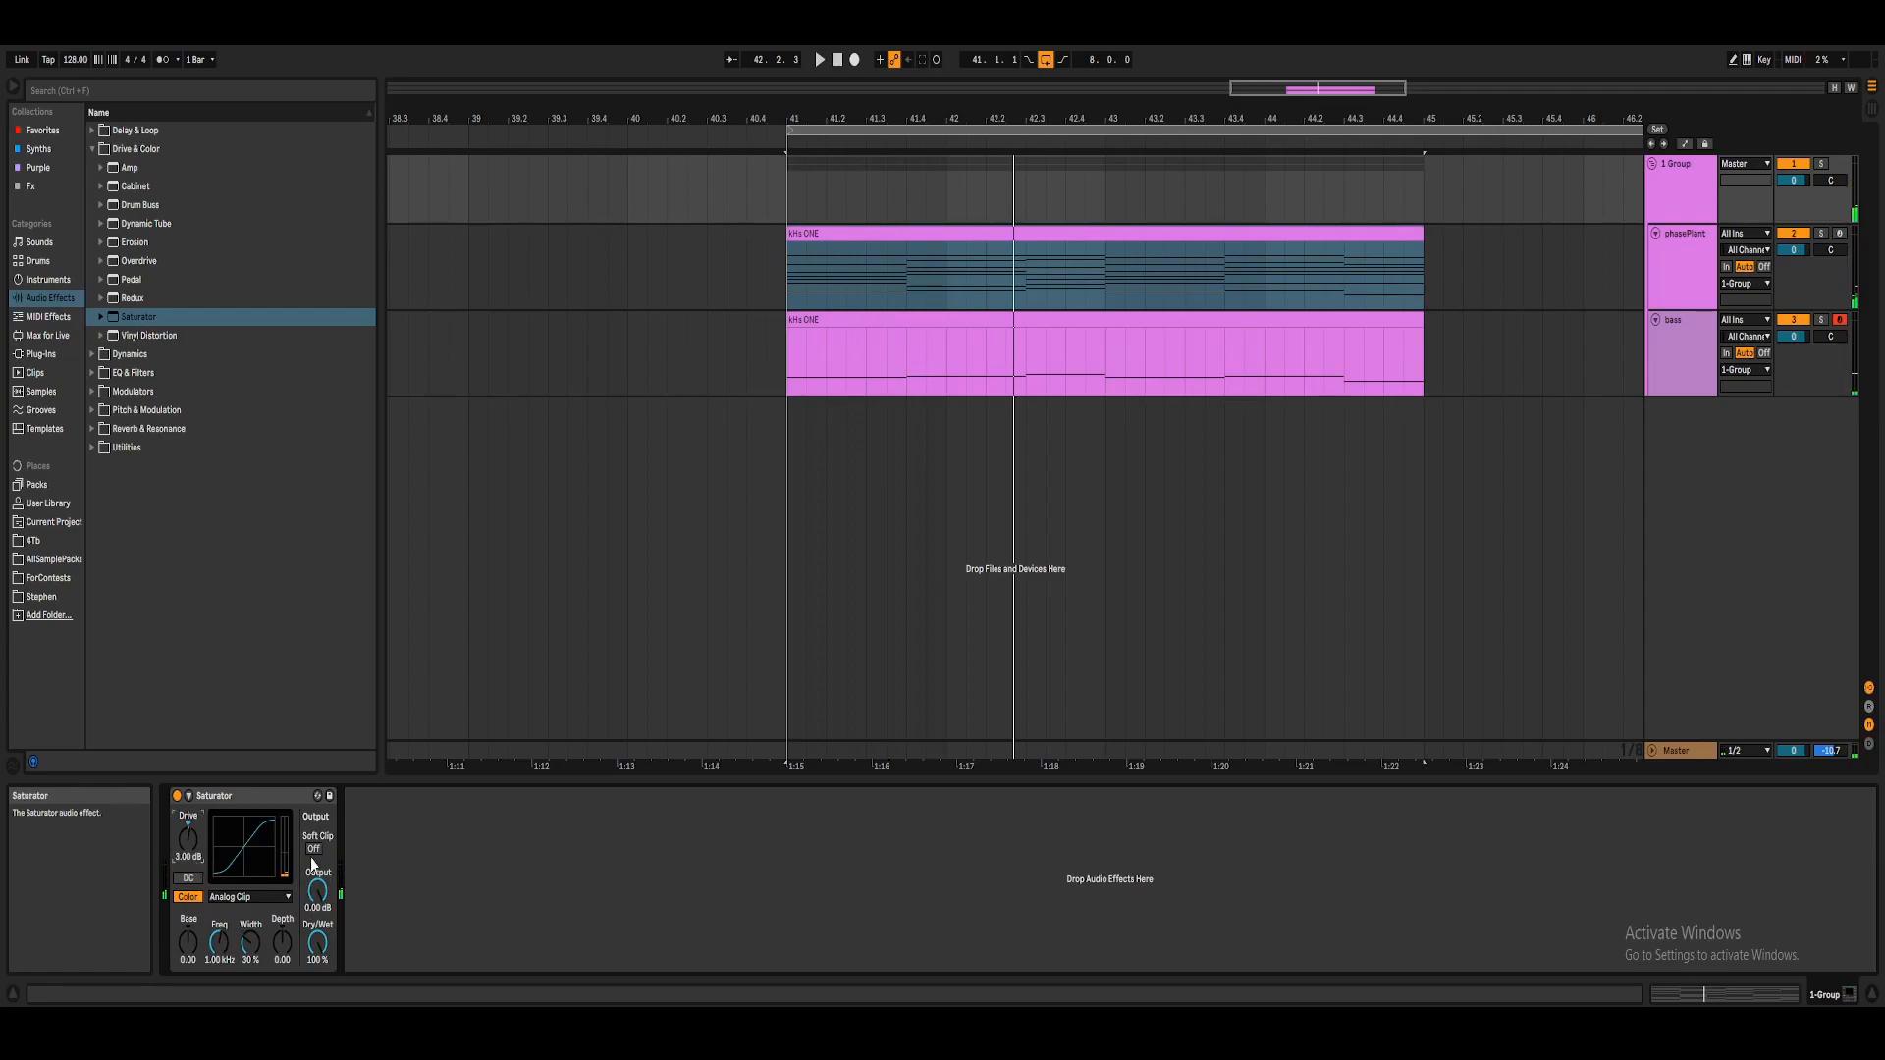
key(space)
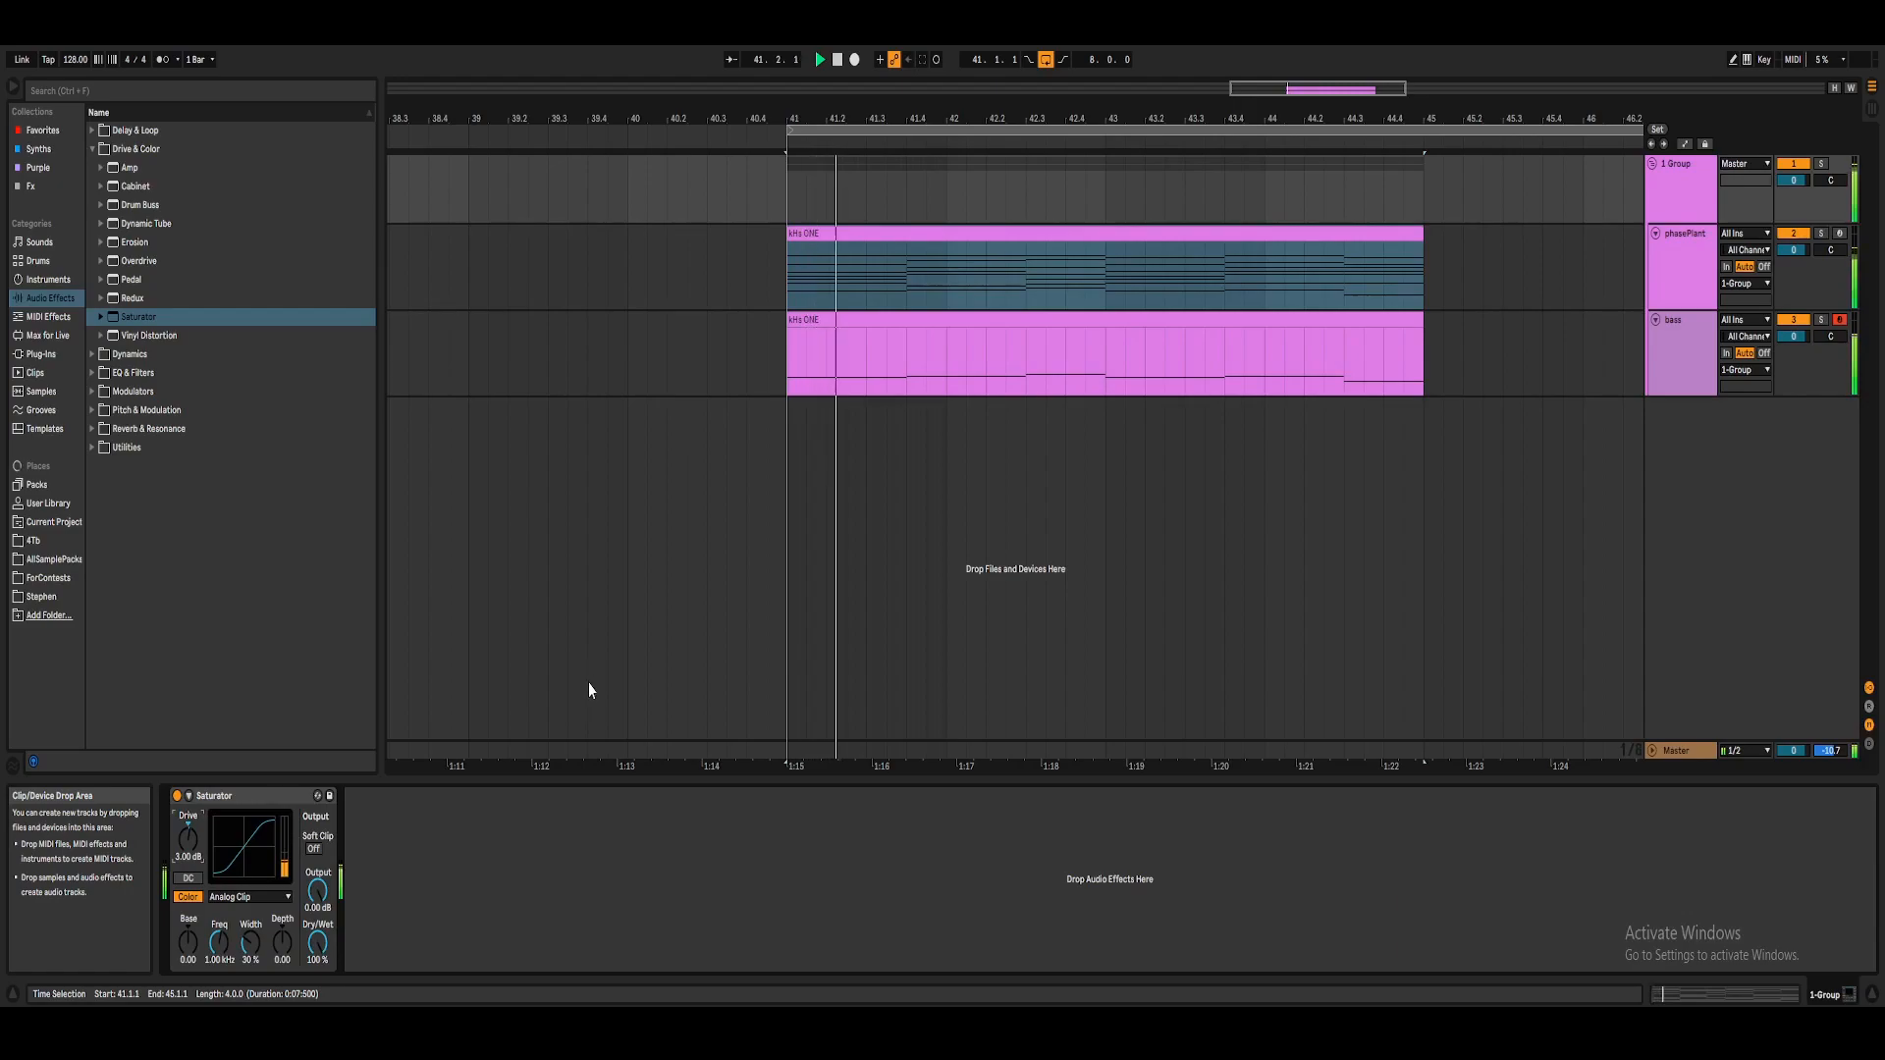
key(space)
Try the Saturator's Soft Clip, switch it back off, and audition the group again.
click(314, 850)
key(space)
click(313, 850)
key(space)
click(91, 148)
key(space)
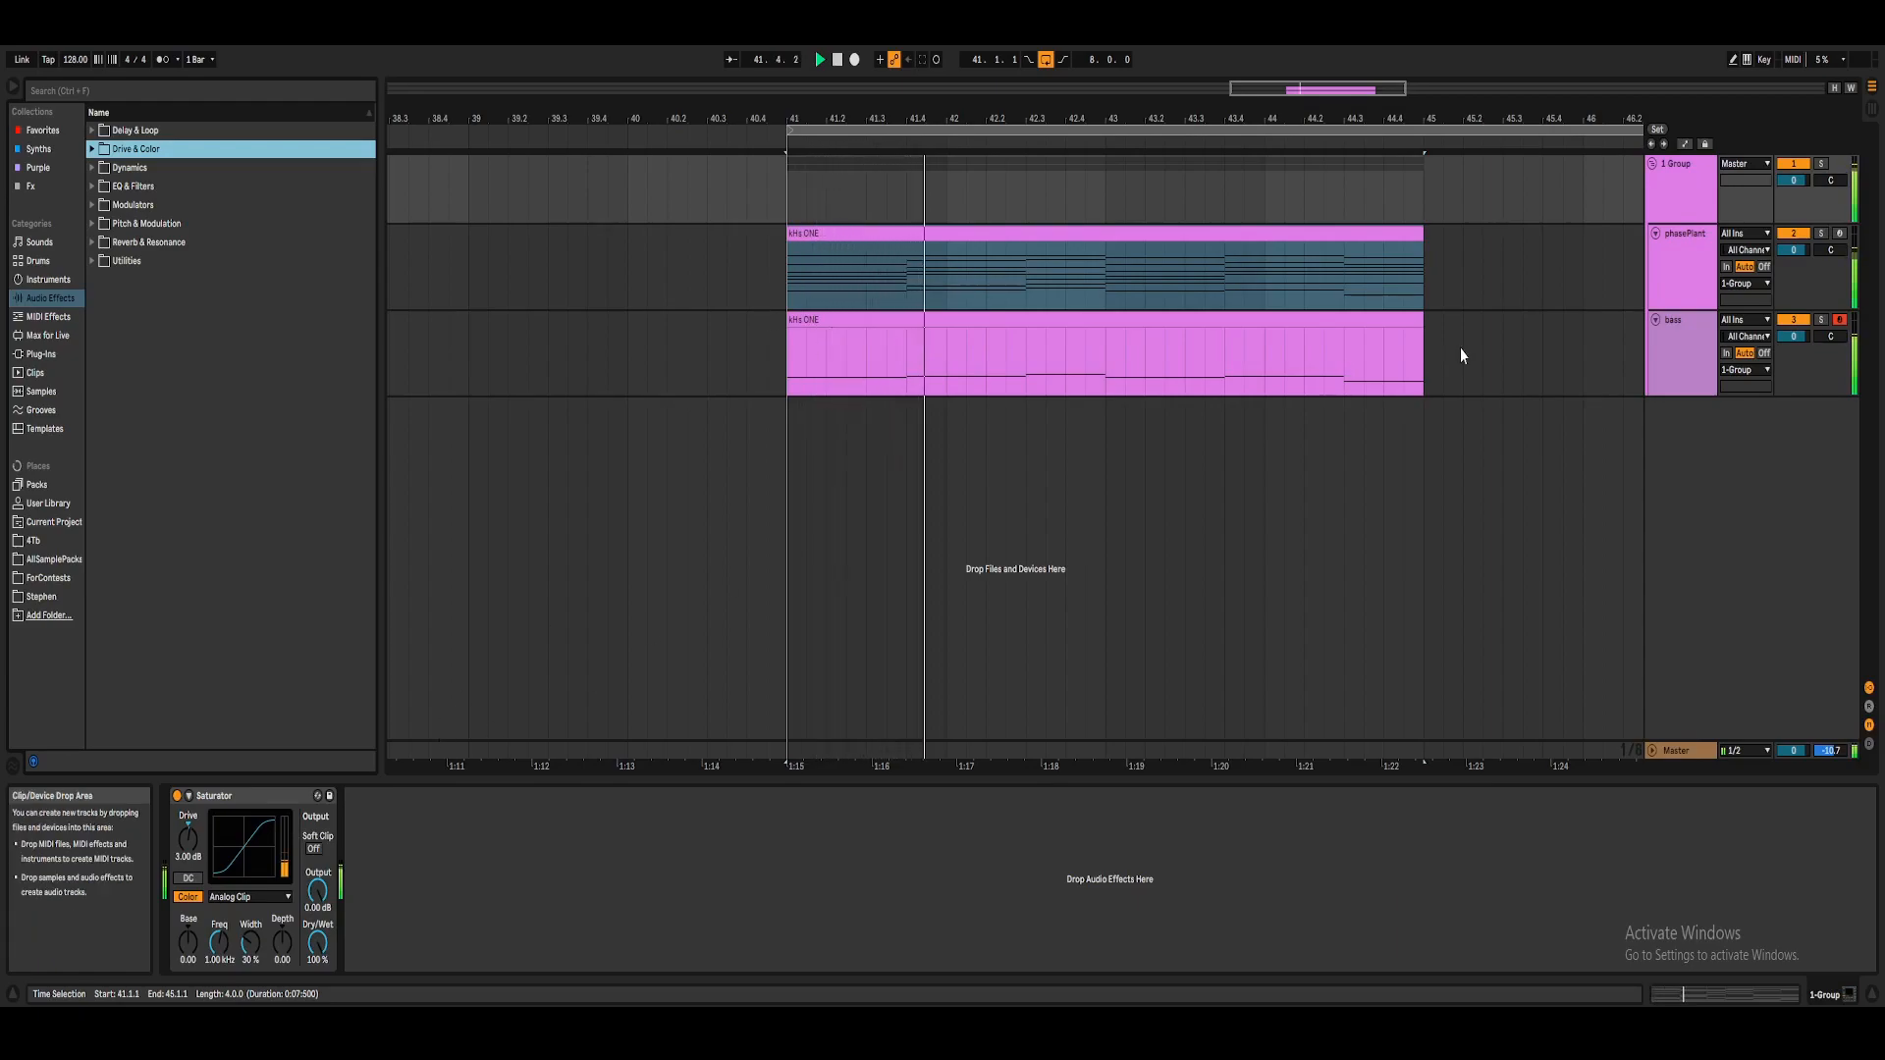
key(space)
key(space)
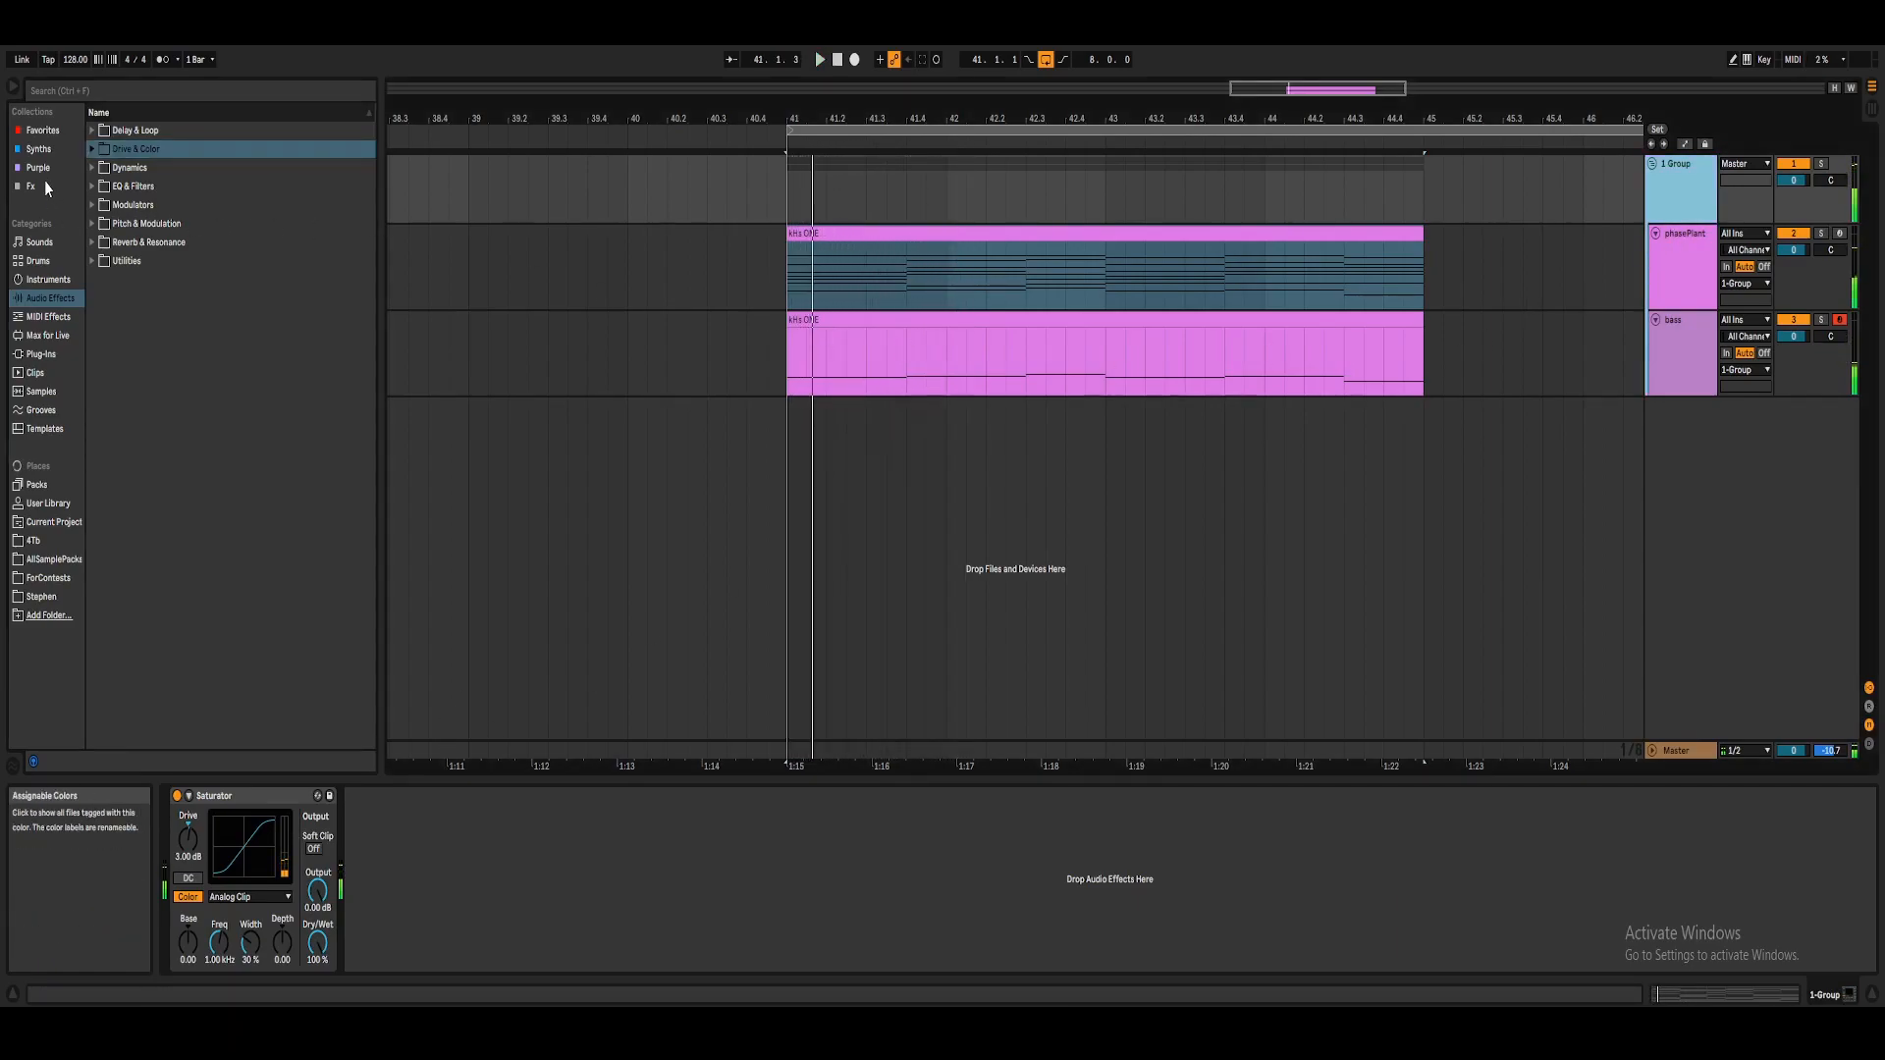
Load the OTT multiband compression preset from the Purple collection after the Saturator.
click(49, 186)
click(40, 168)
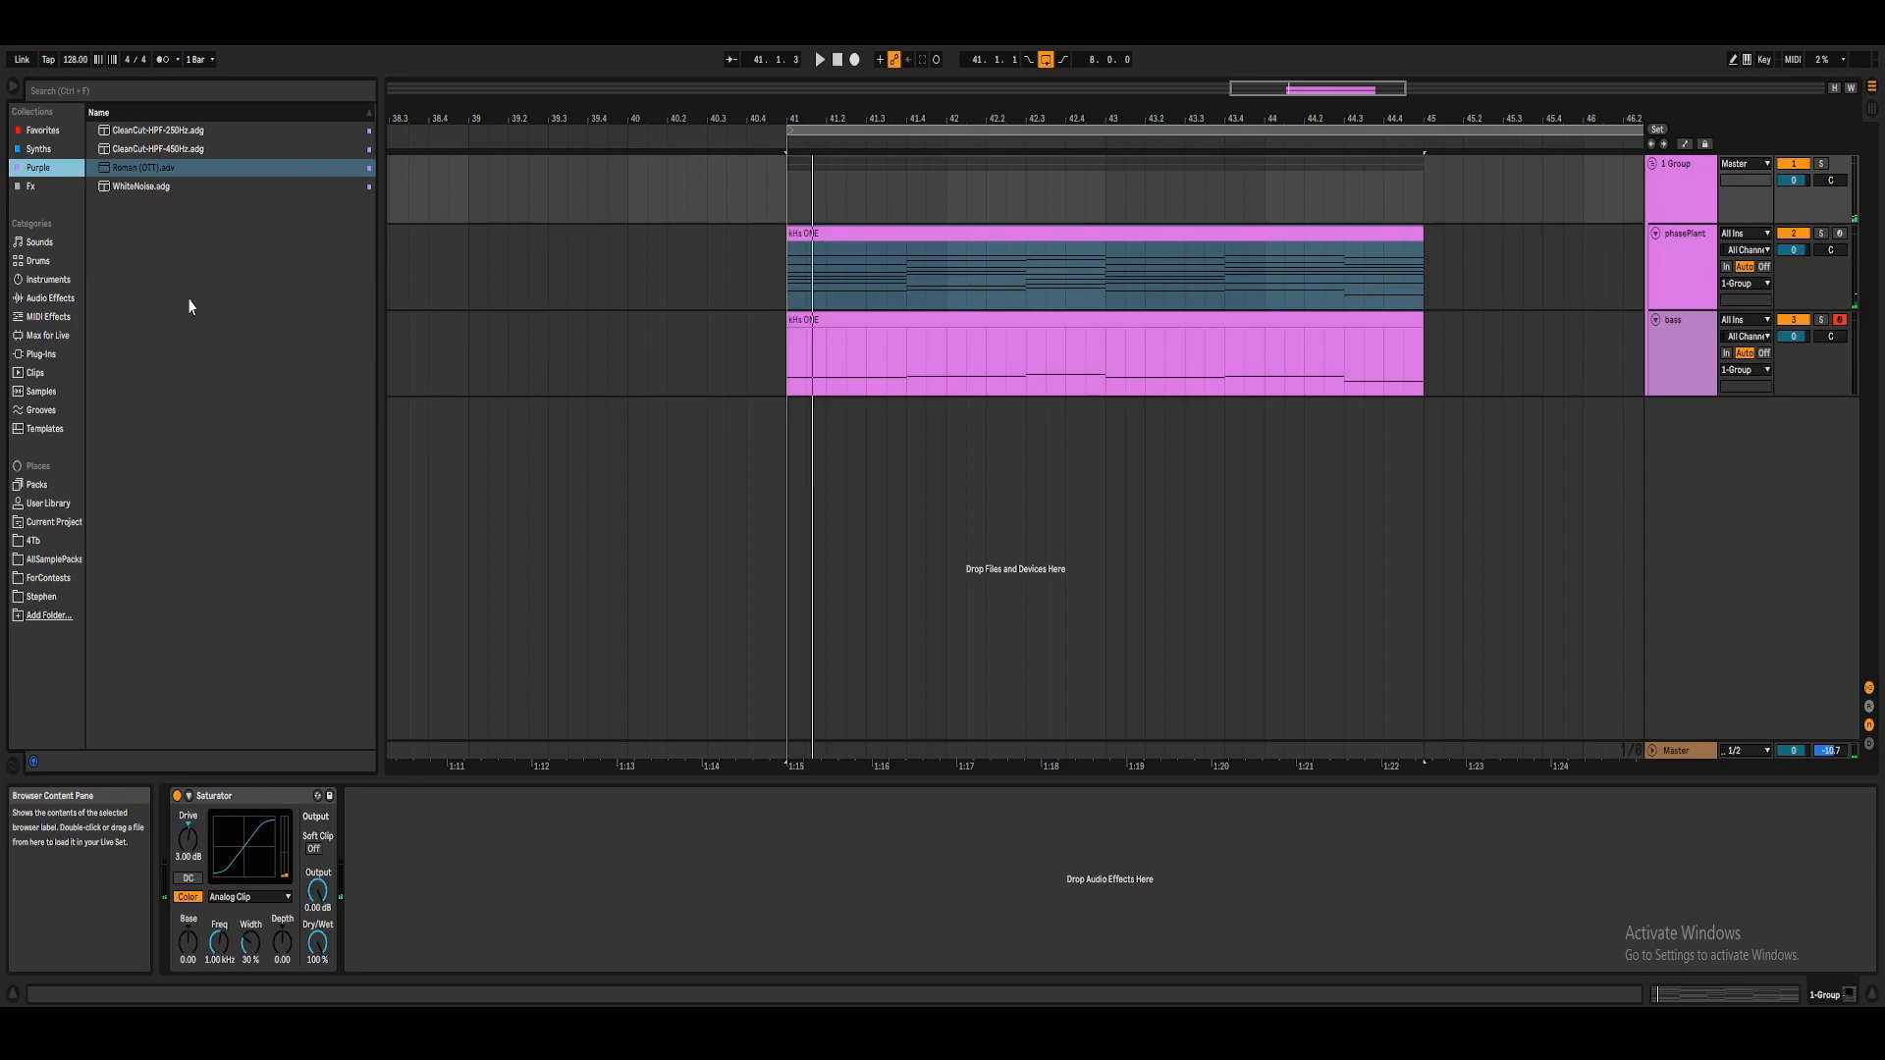
double_click(152, 176)
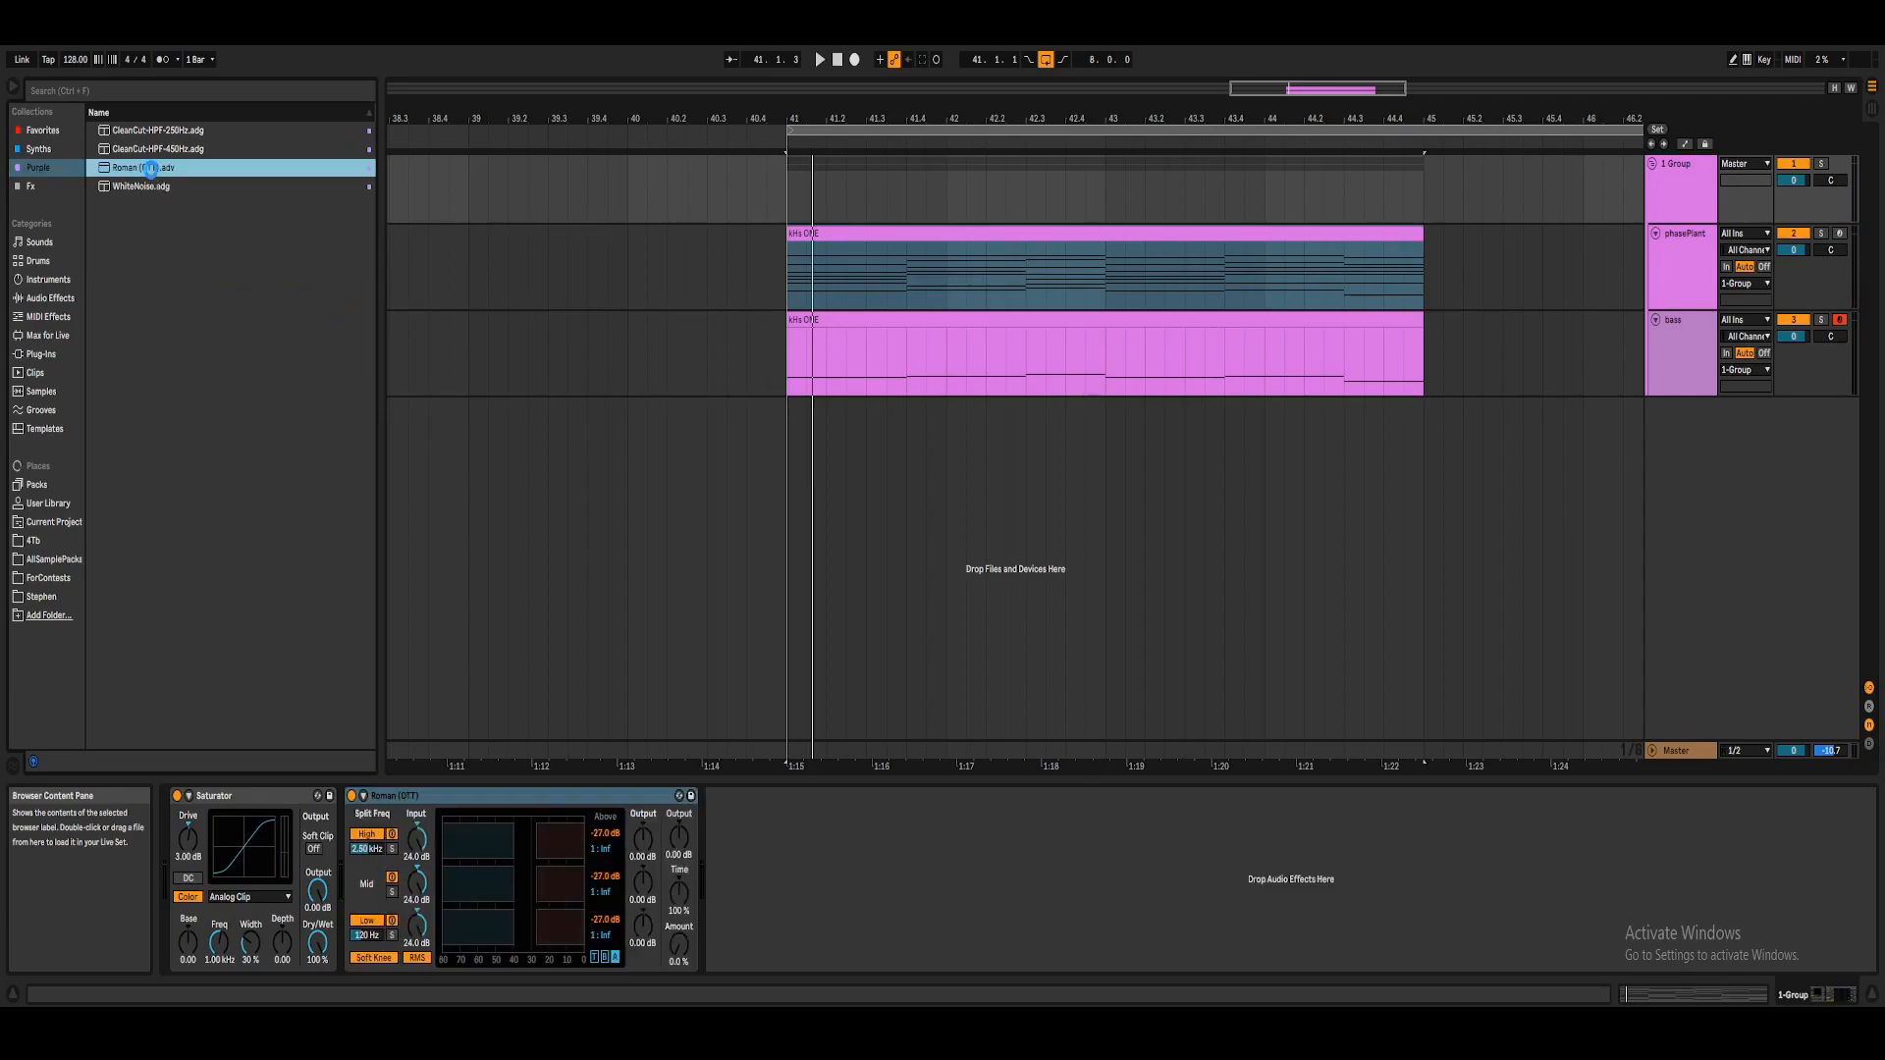
Set the OTT compressor's time to 372% and amount to 45% while auditioning the group.
click(676, 945)
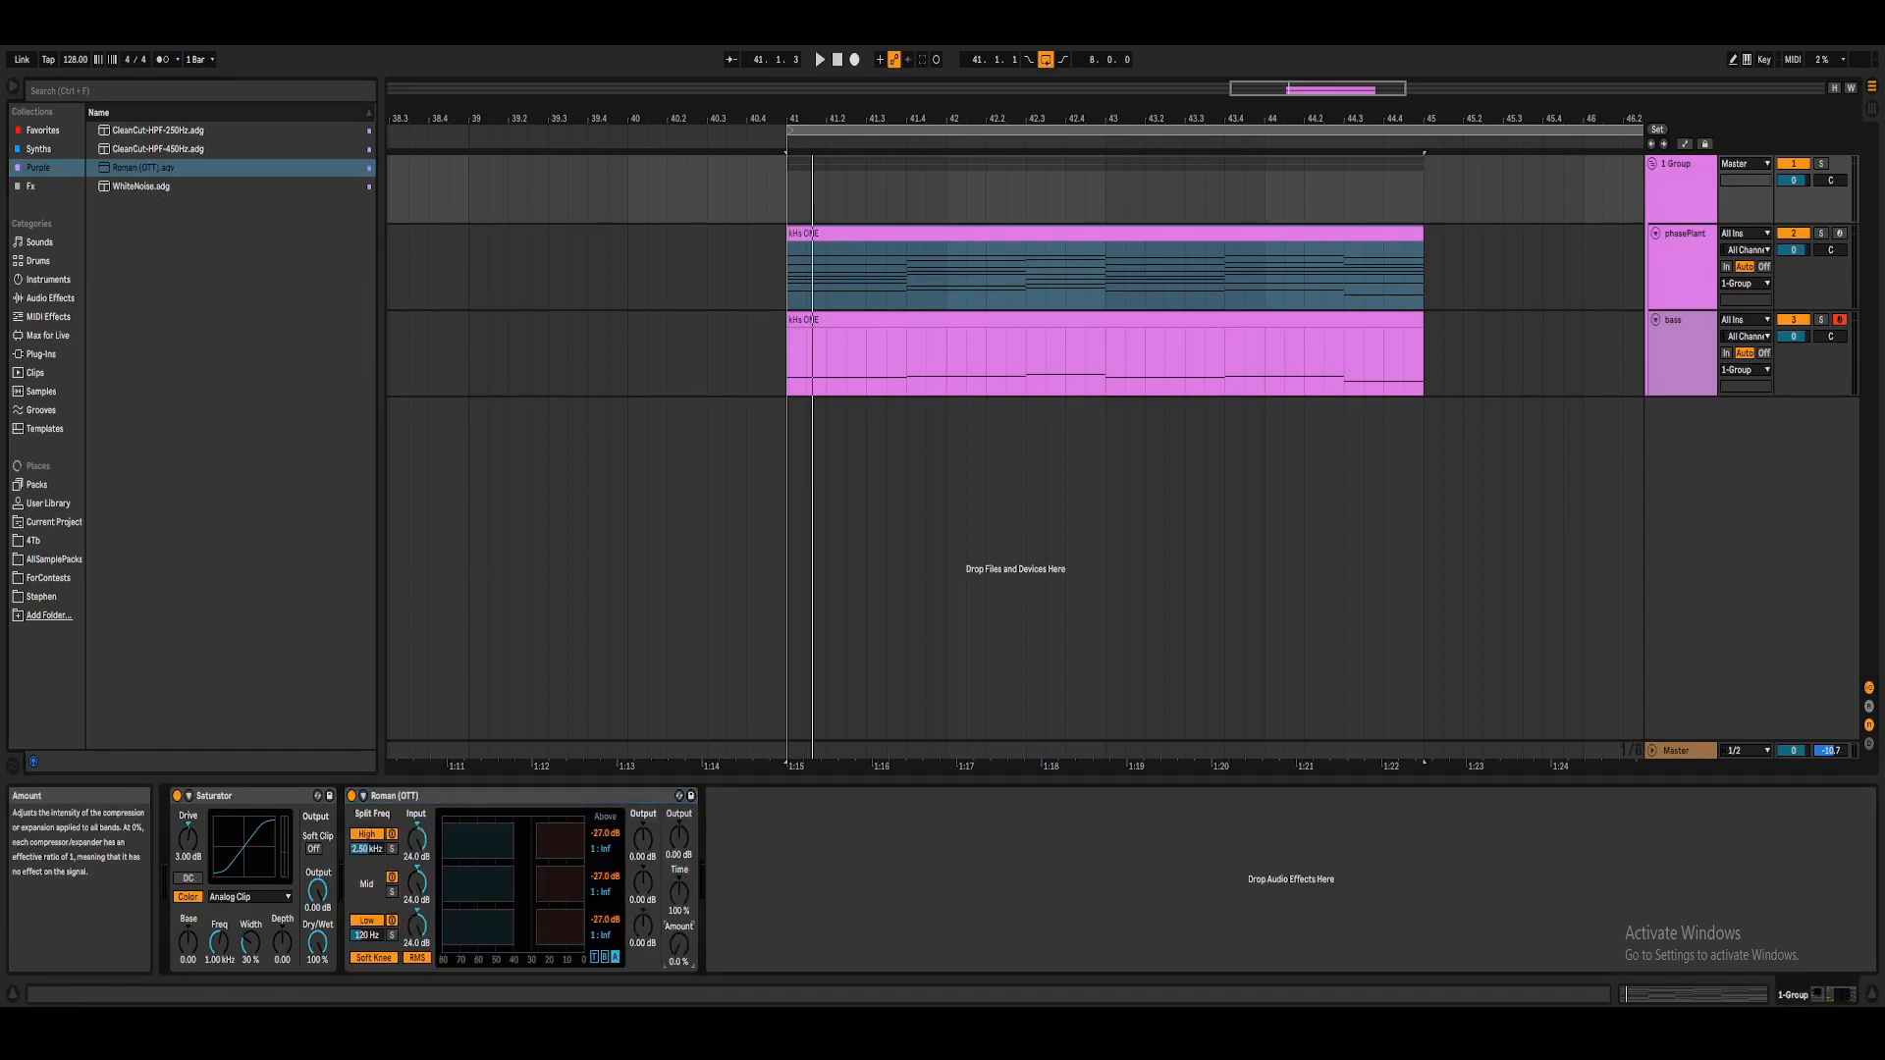
click(425, 797)
drag(685, 909, 685, 854)
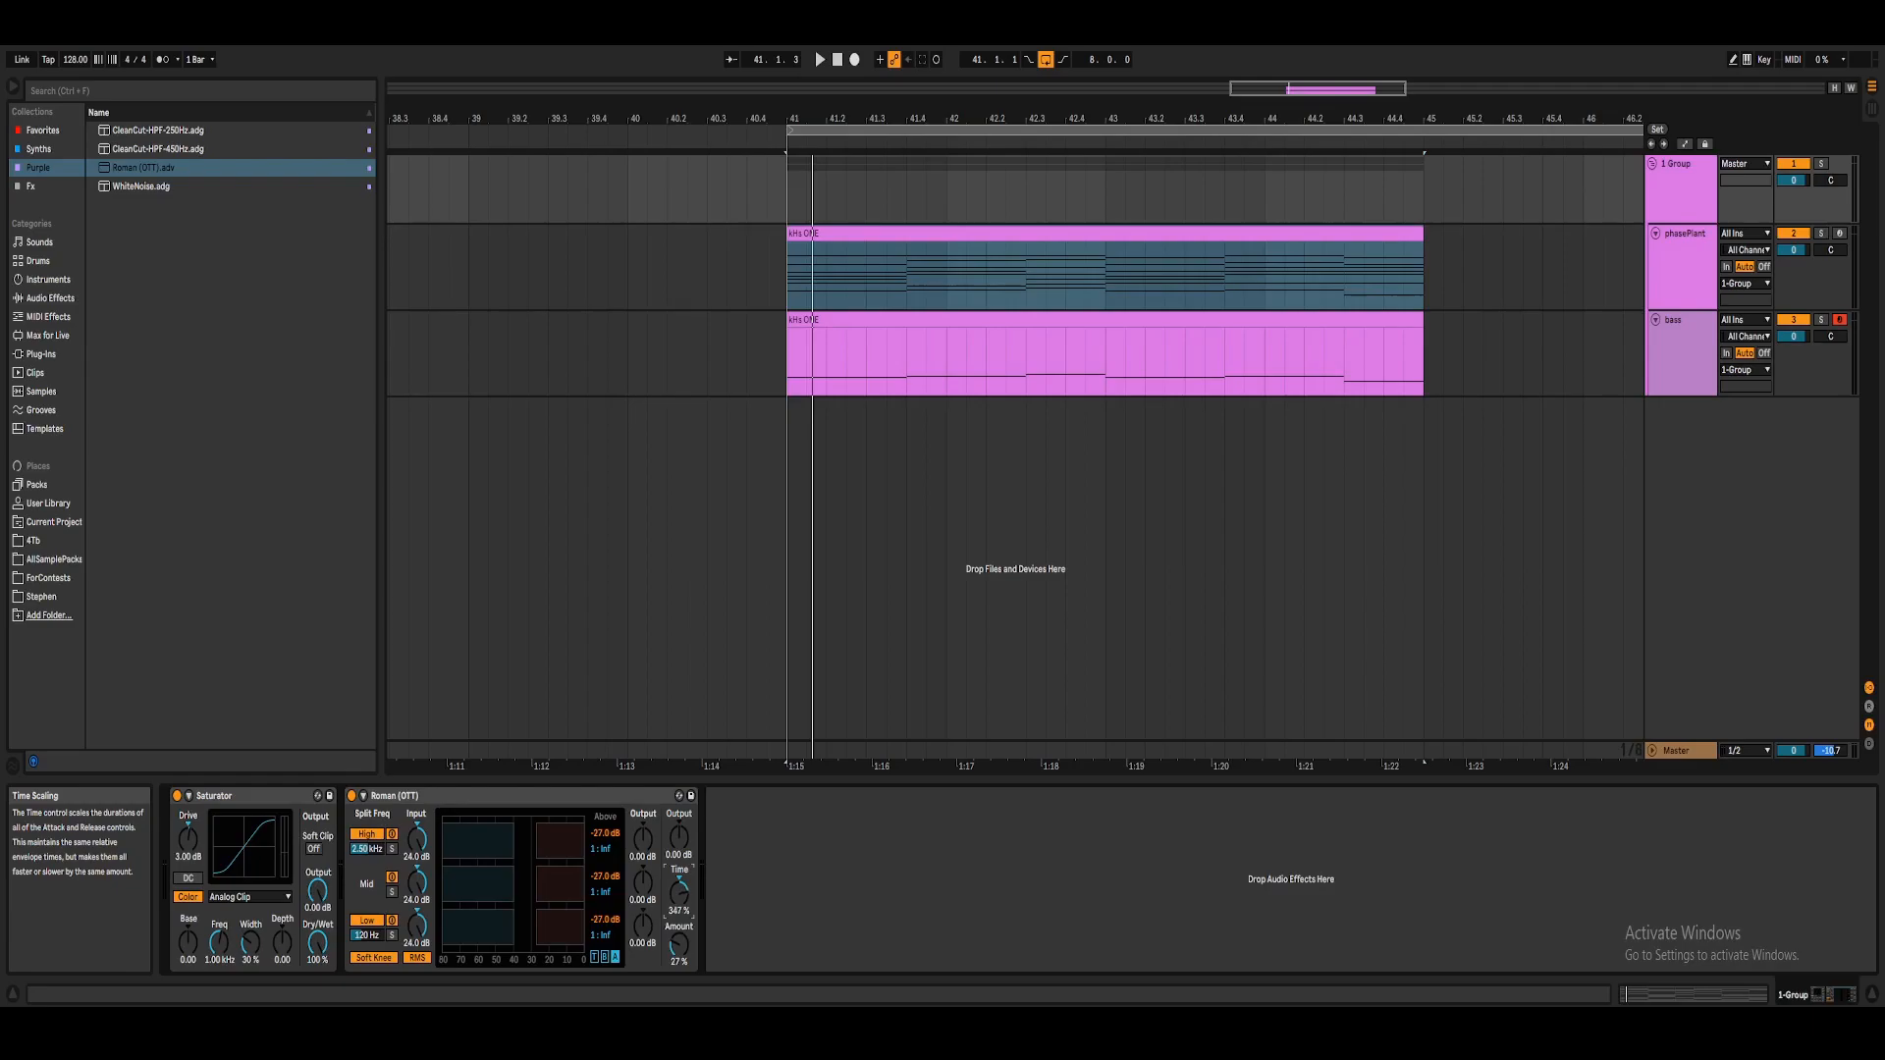
key(space)
drag(681, 903, 680, 932)
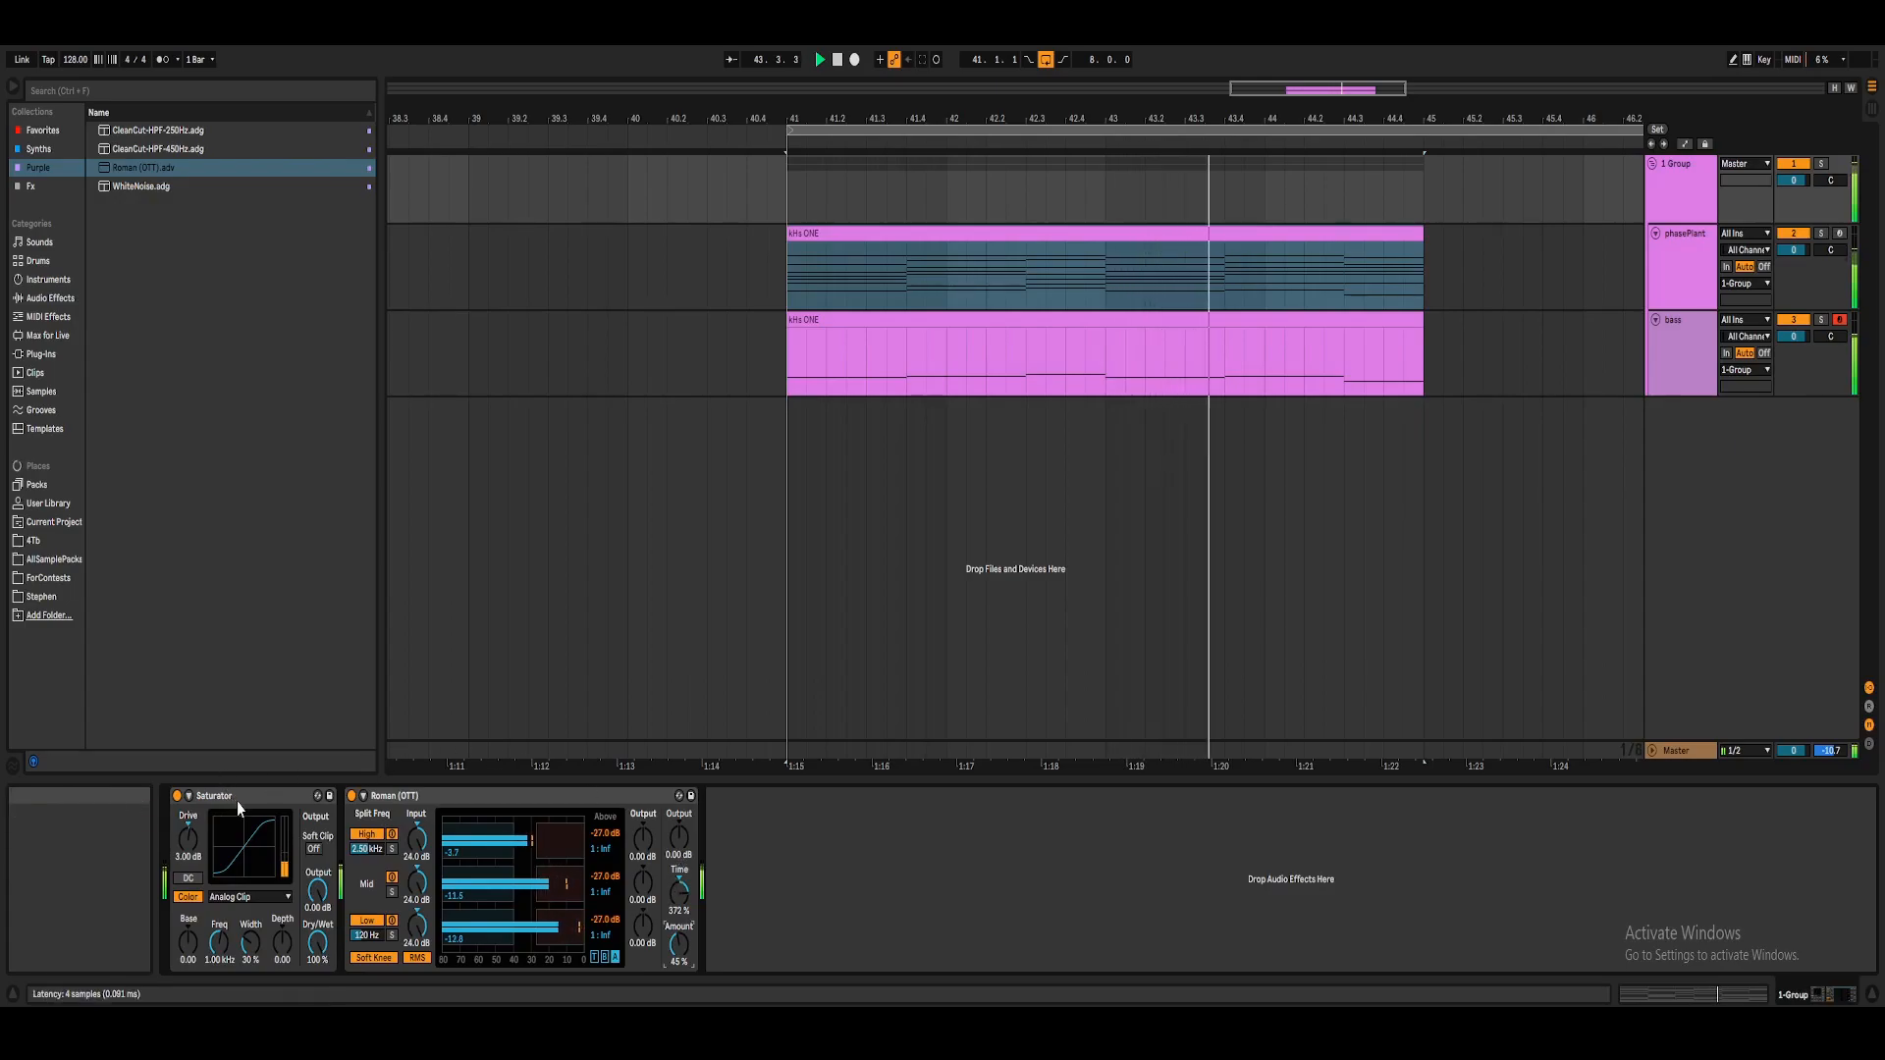
Add FabFilter Pro-Q 3 to the group, create a low cut at about 25 Hz, and audition it.
click(45, 190)
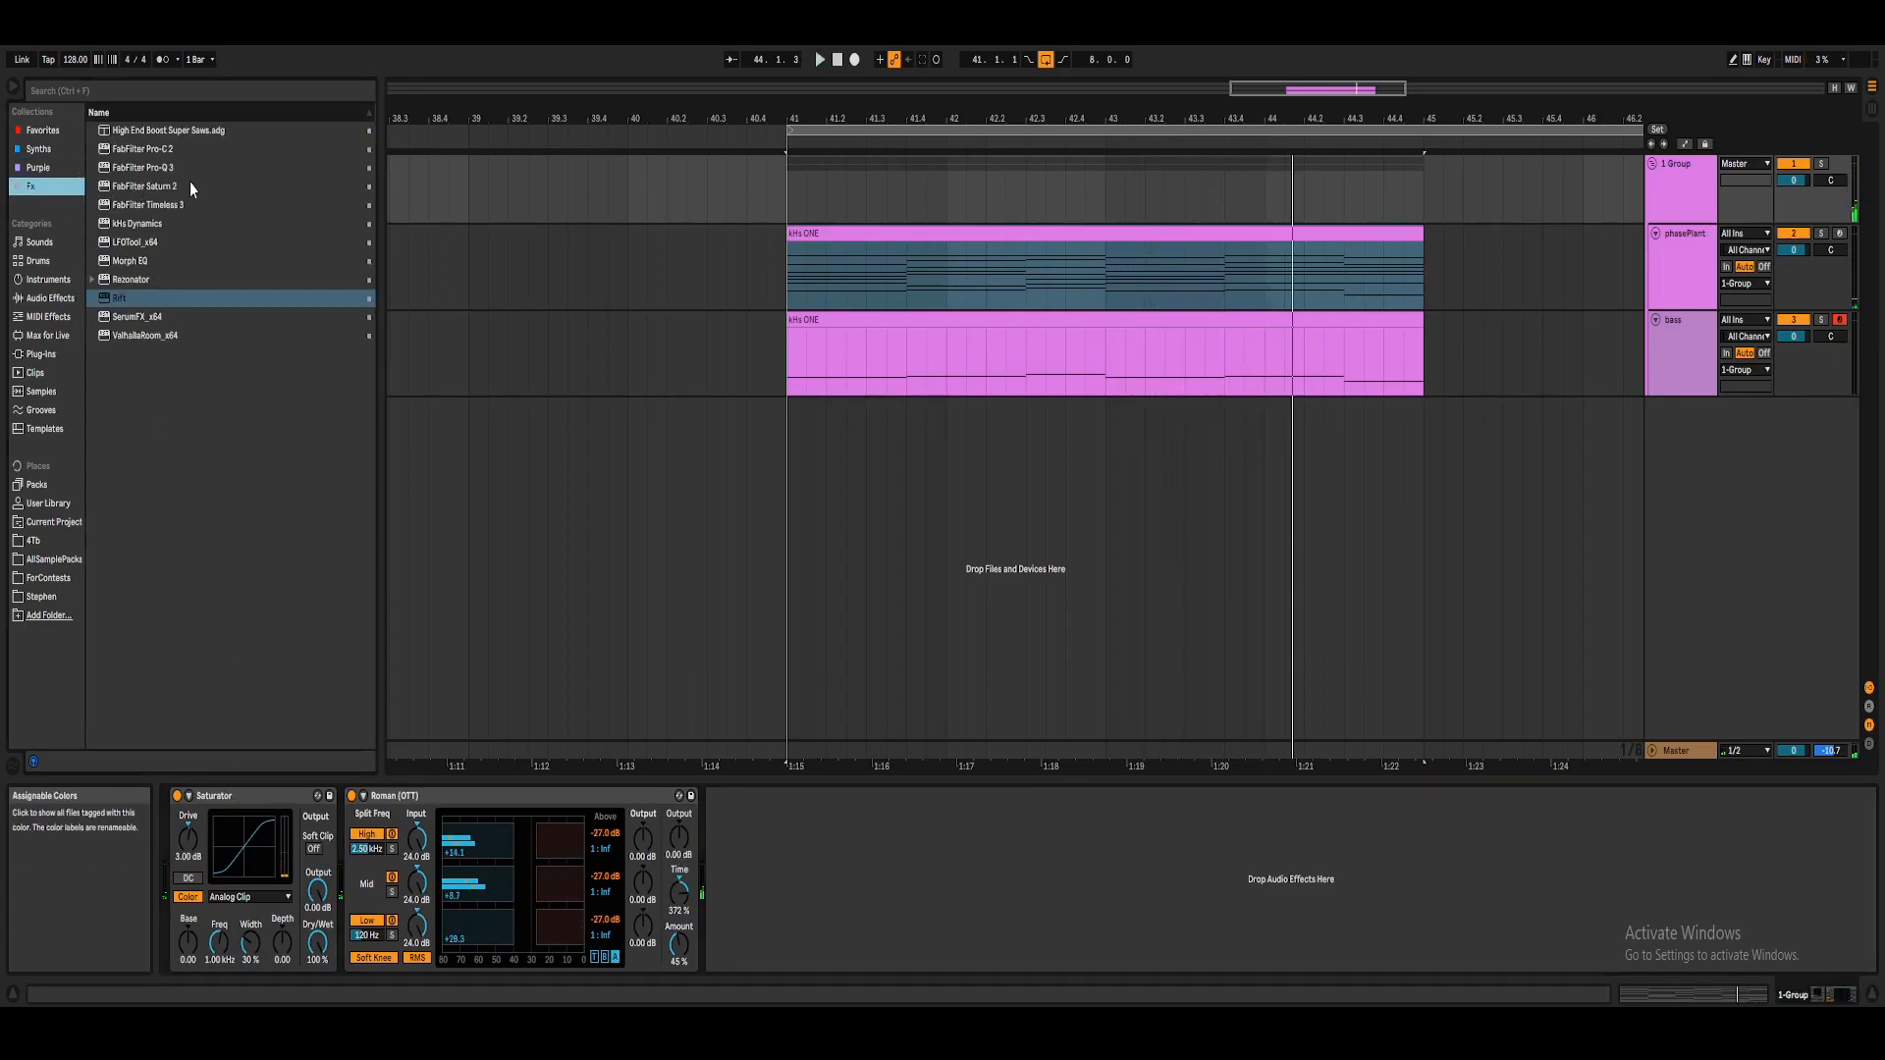
click(157, 169)
double_click(158, 169)
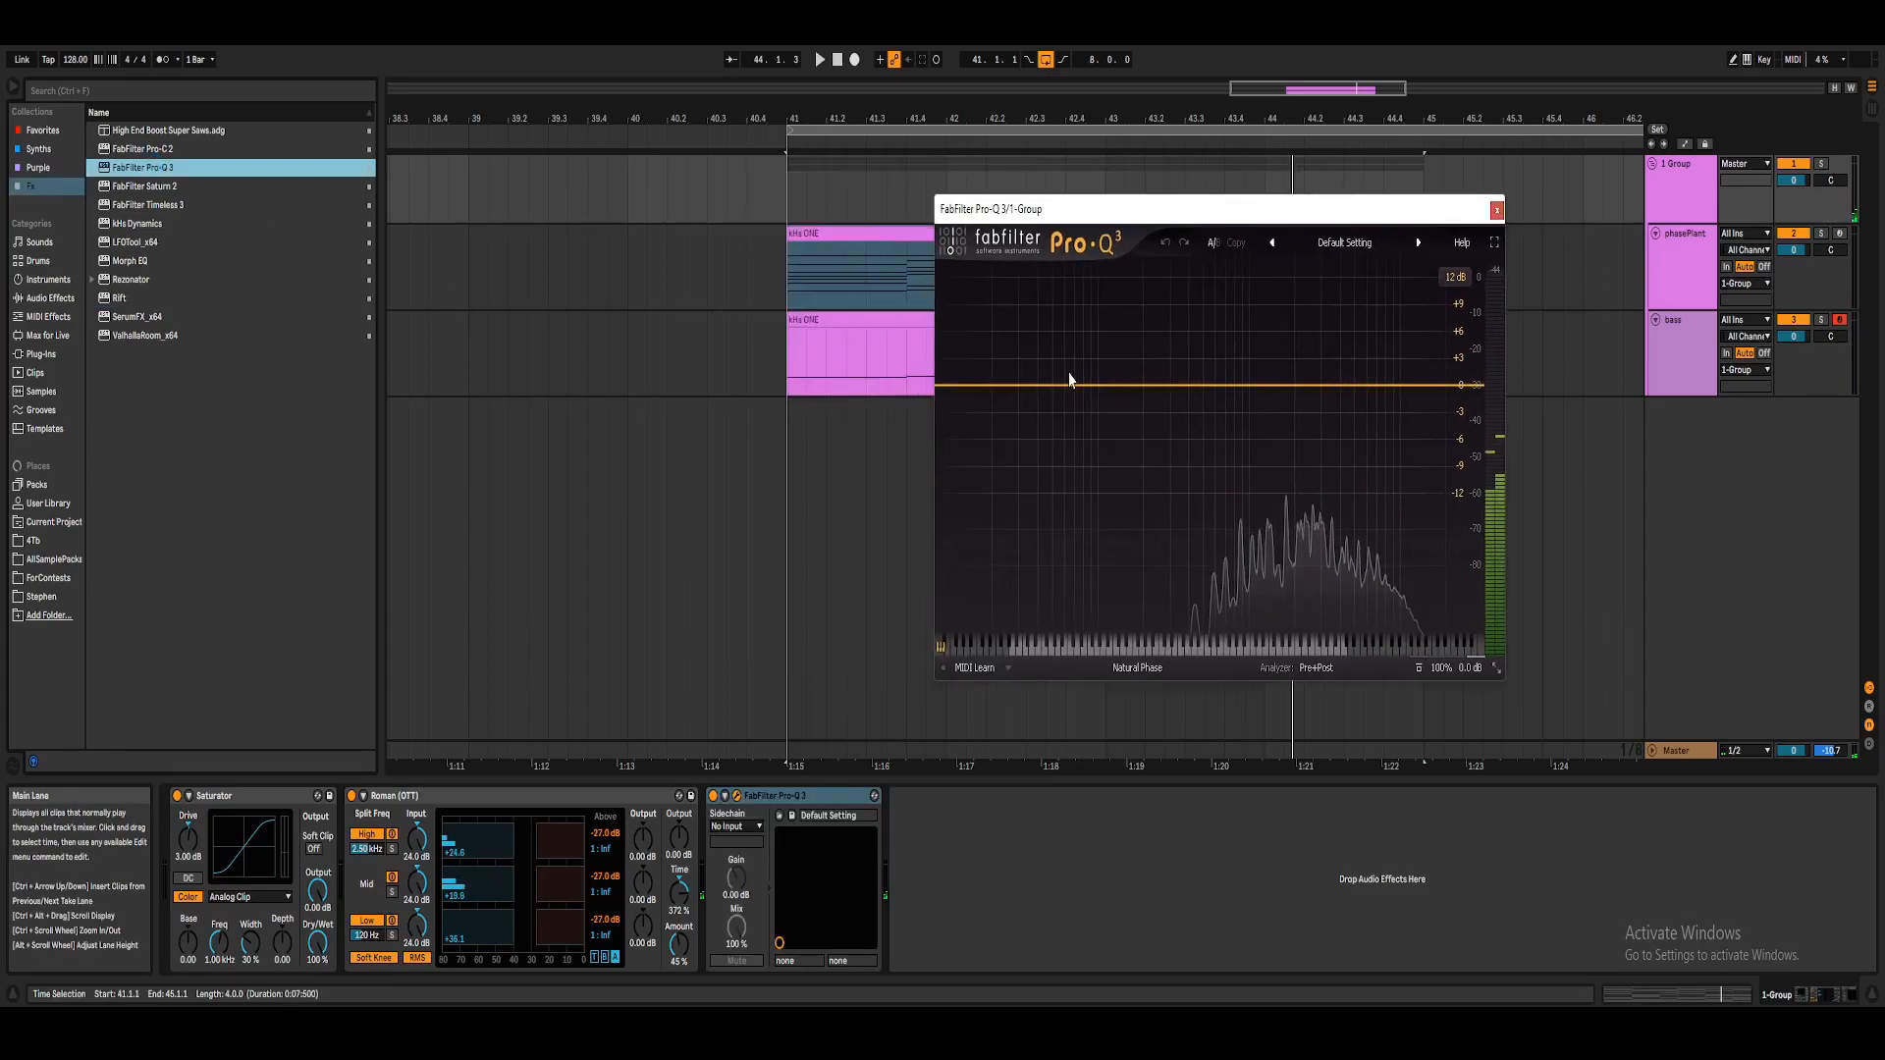
drag(984, 386, 1015, 413)
key(space)
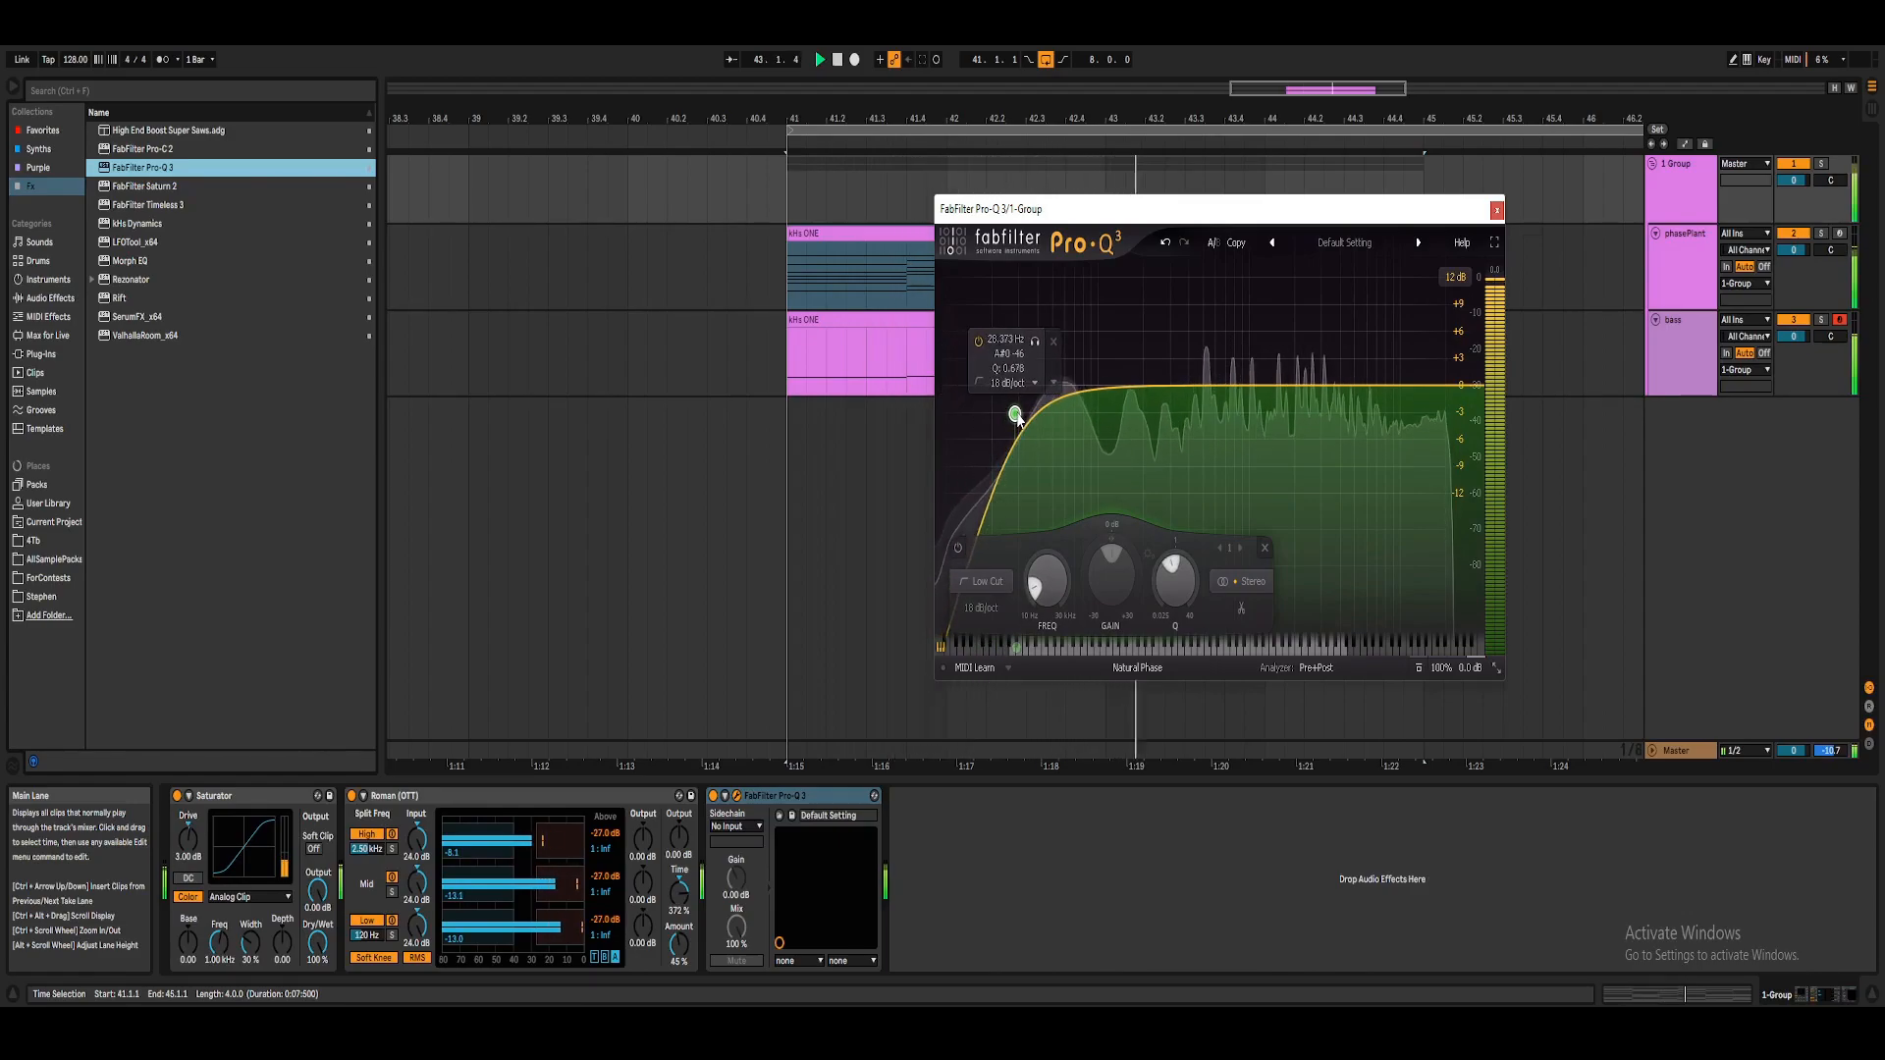
Add a bell band to the EQ, cut it by about 2.3 dB, and set its frequency to 250 Hz.
click(1165, 387)
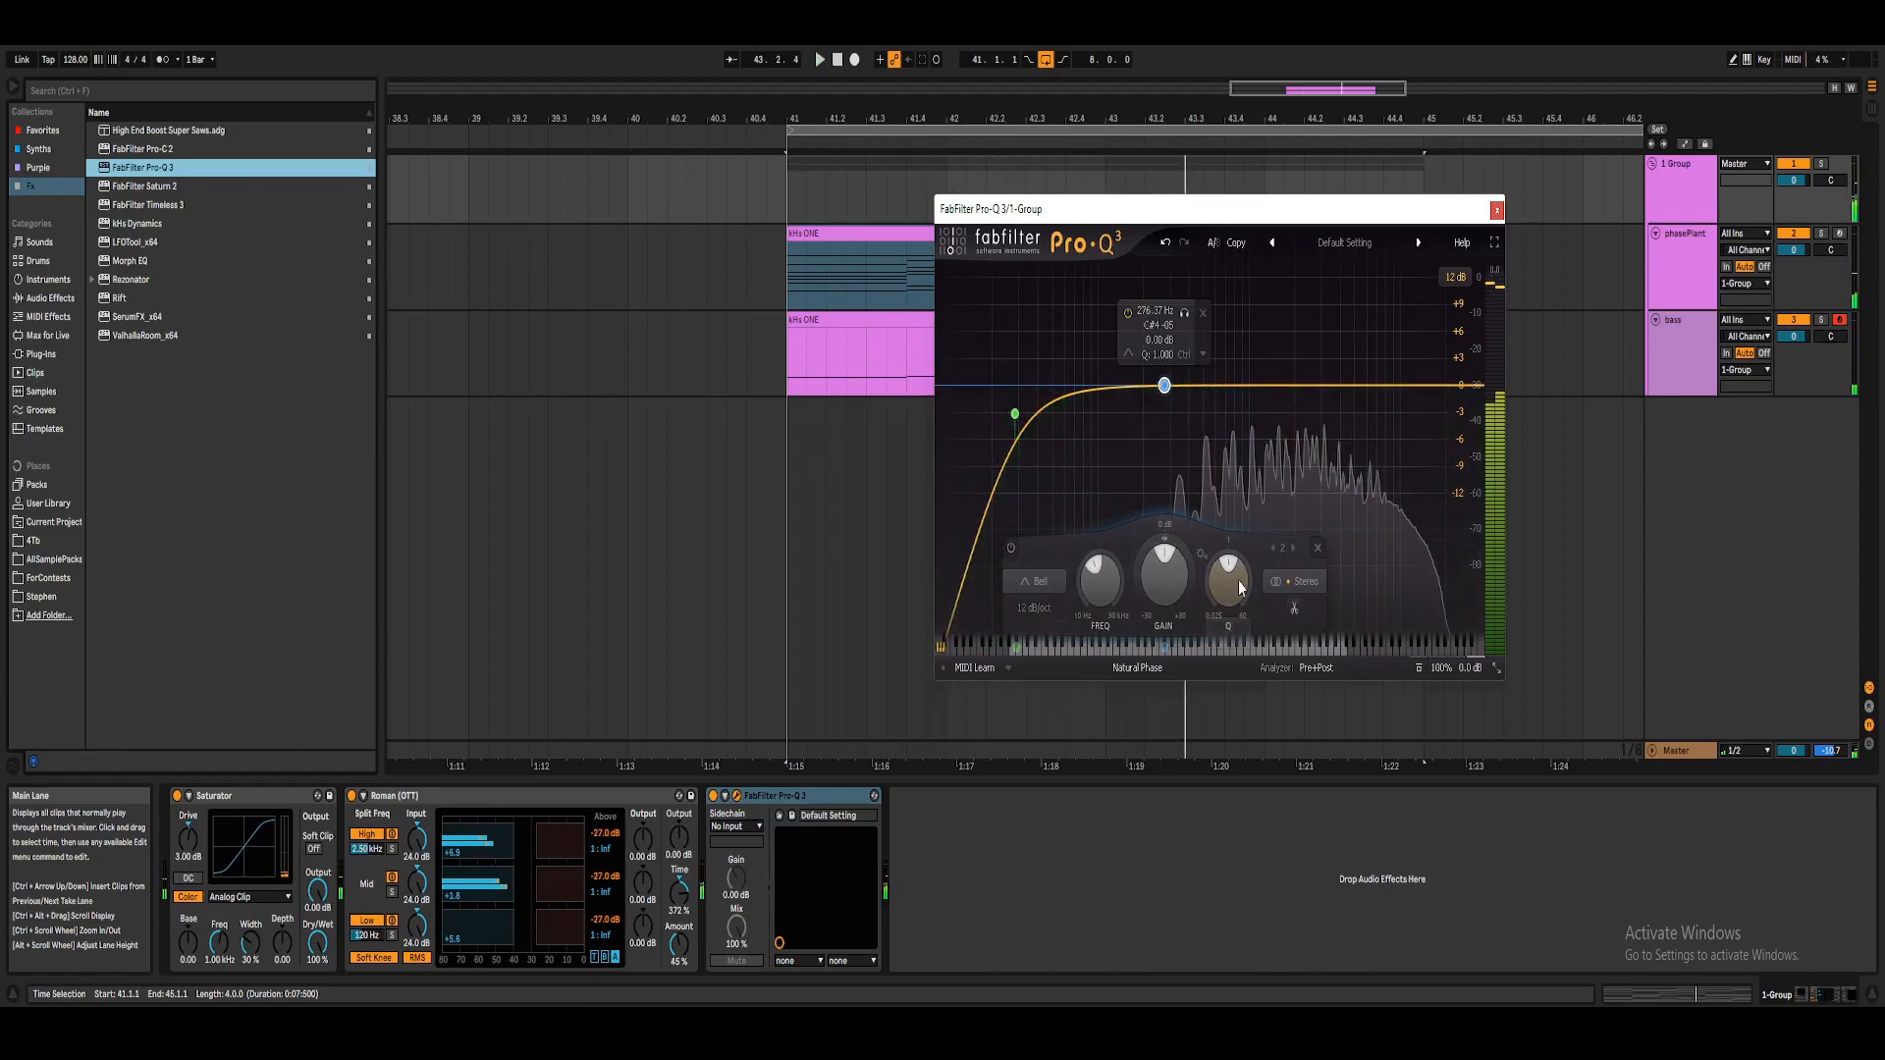
drag(1165, 386, 1167, 409)
double_click(1165, 409)
text(250)
key(Return)
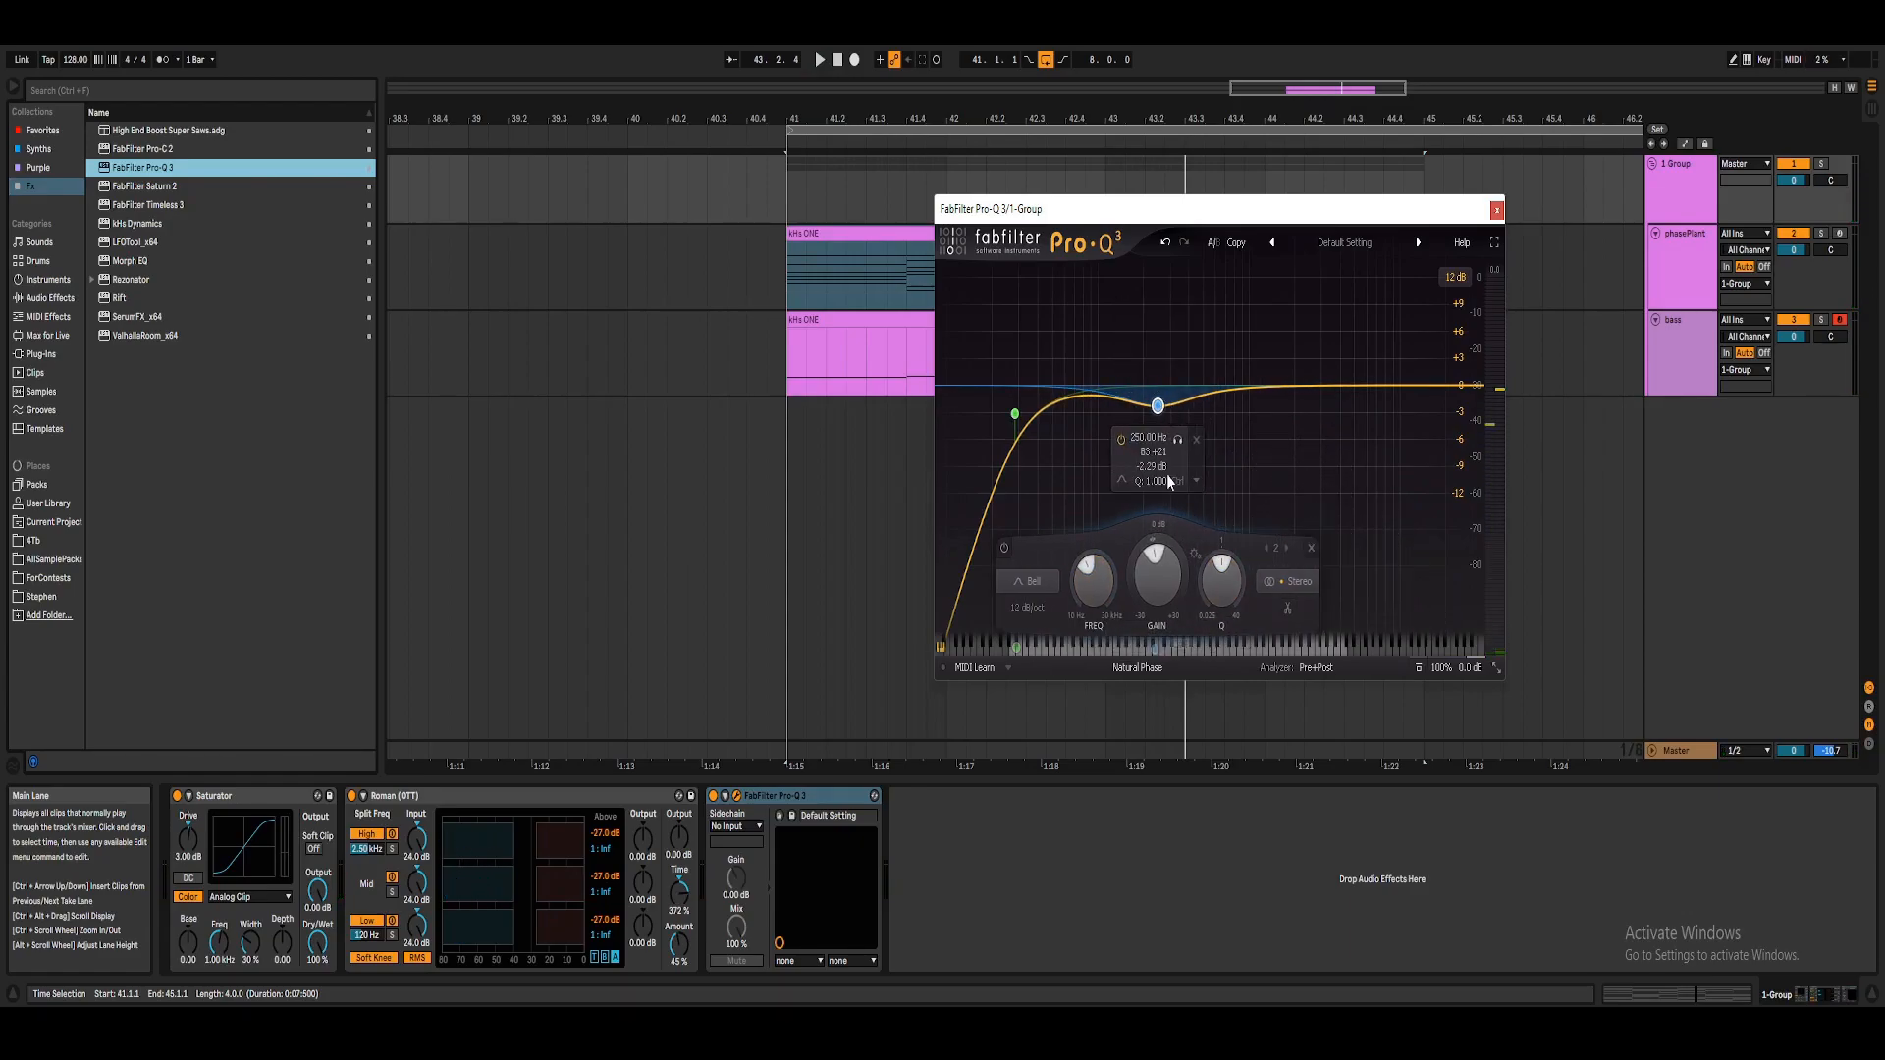
Narrow the bell band to a Q of about 5.3, set its gain to -8 dB, and audition the group.
scroll(1225, 570, up, 8)
drag(1159, 406, 1161, 525)
key(space)
double_click(1144, 579)
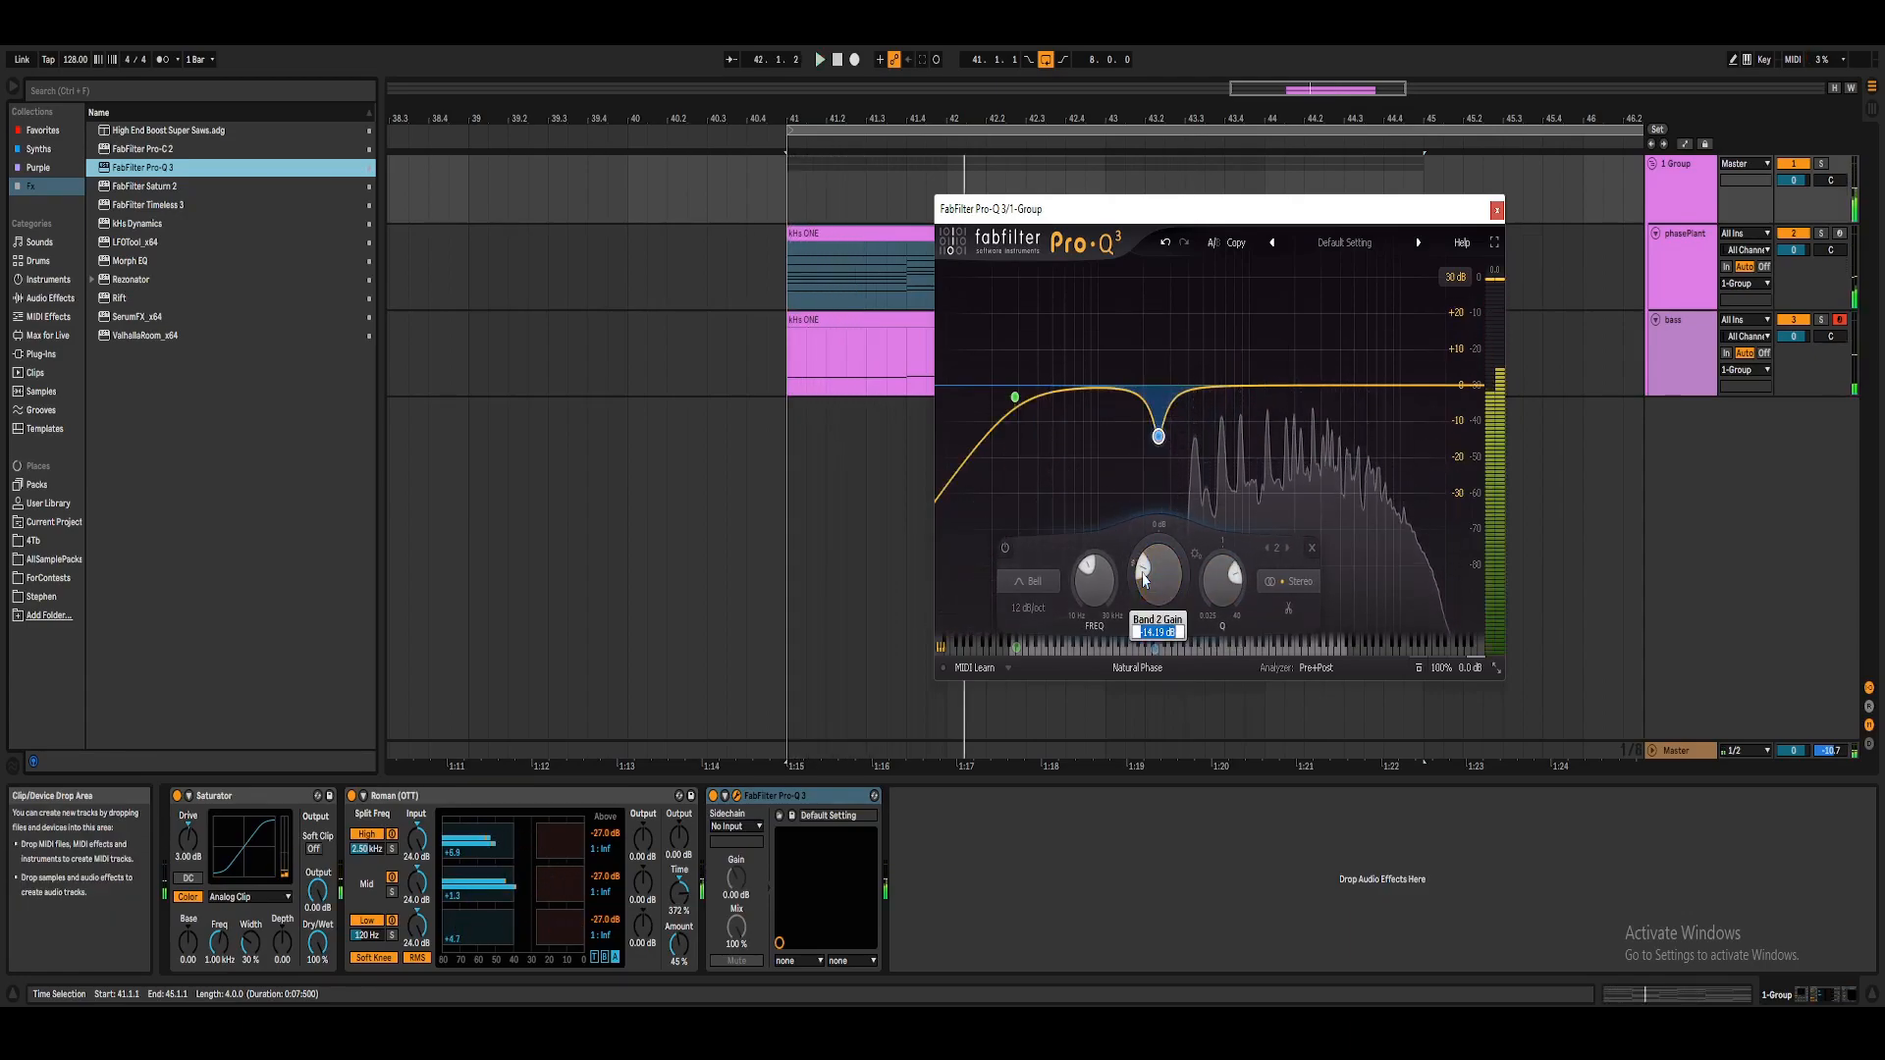
text(-)
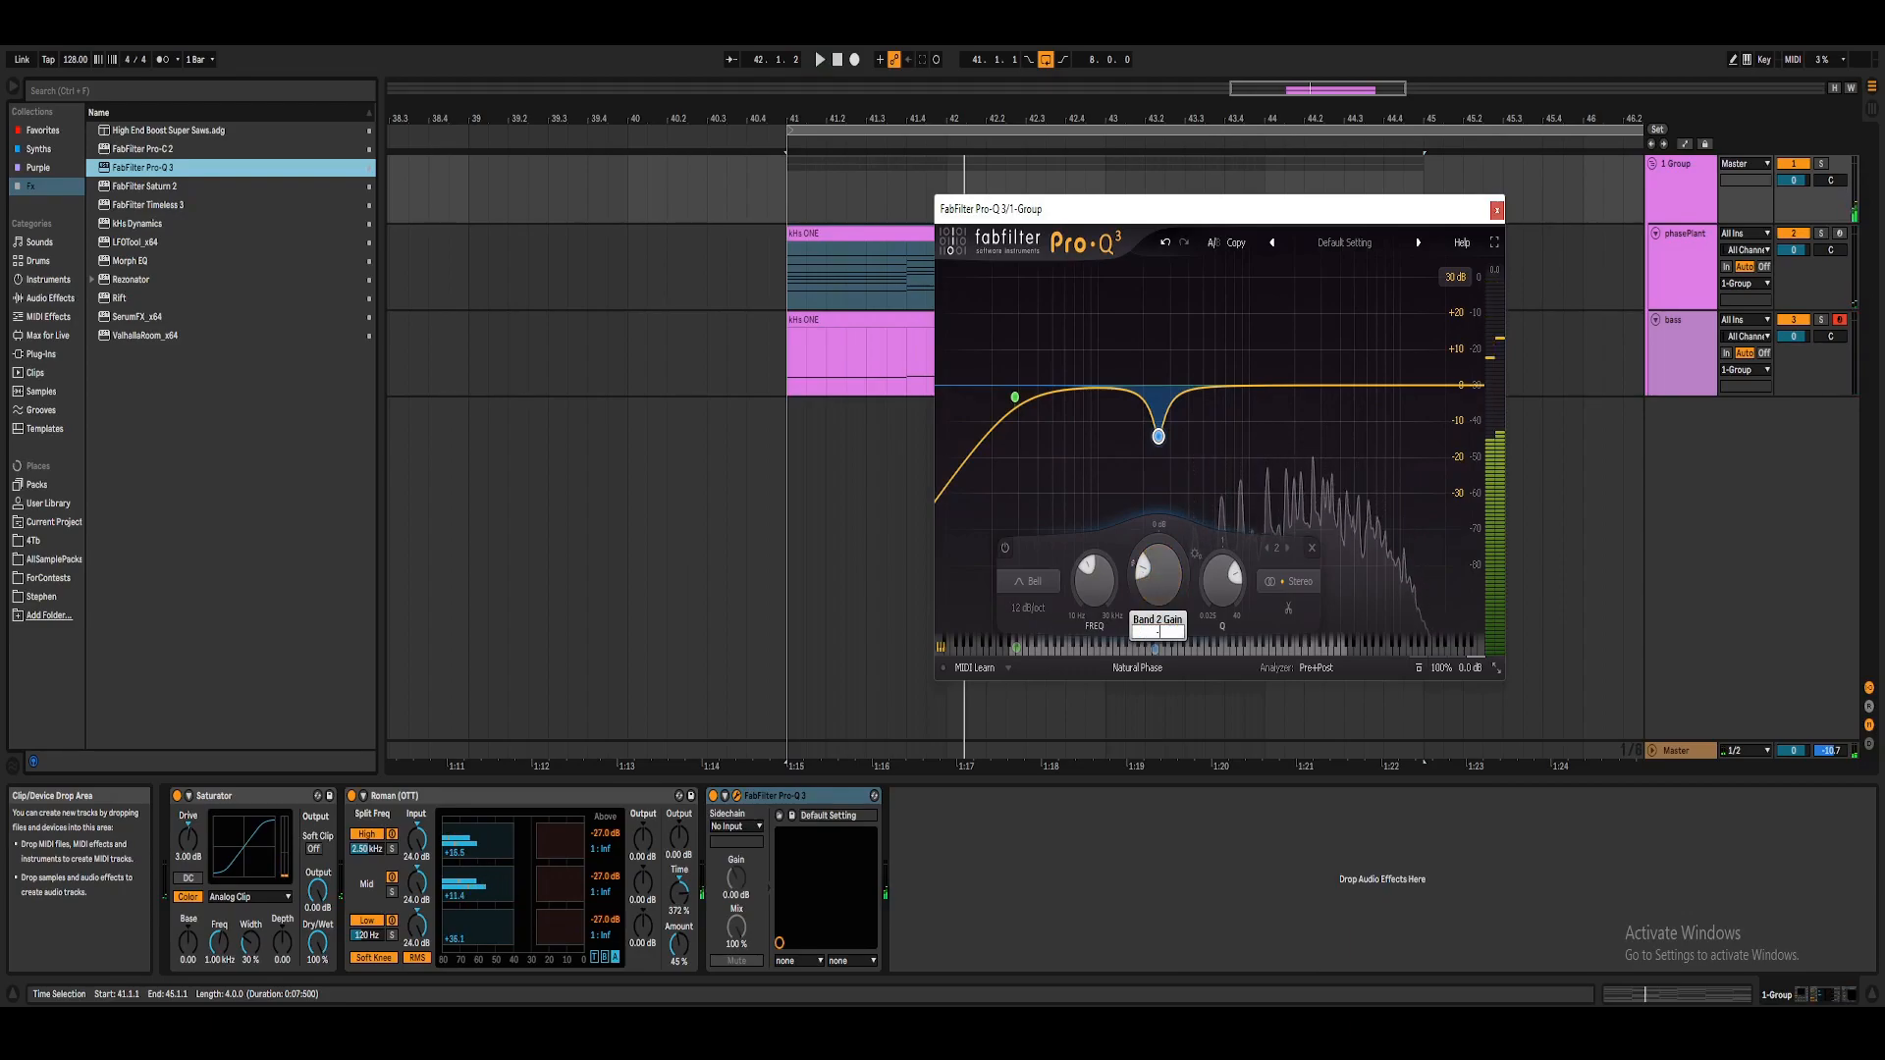
text(8)
key(Return)
key(space)
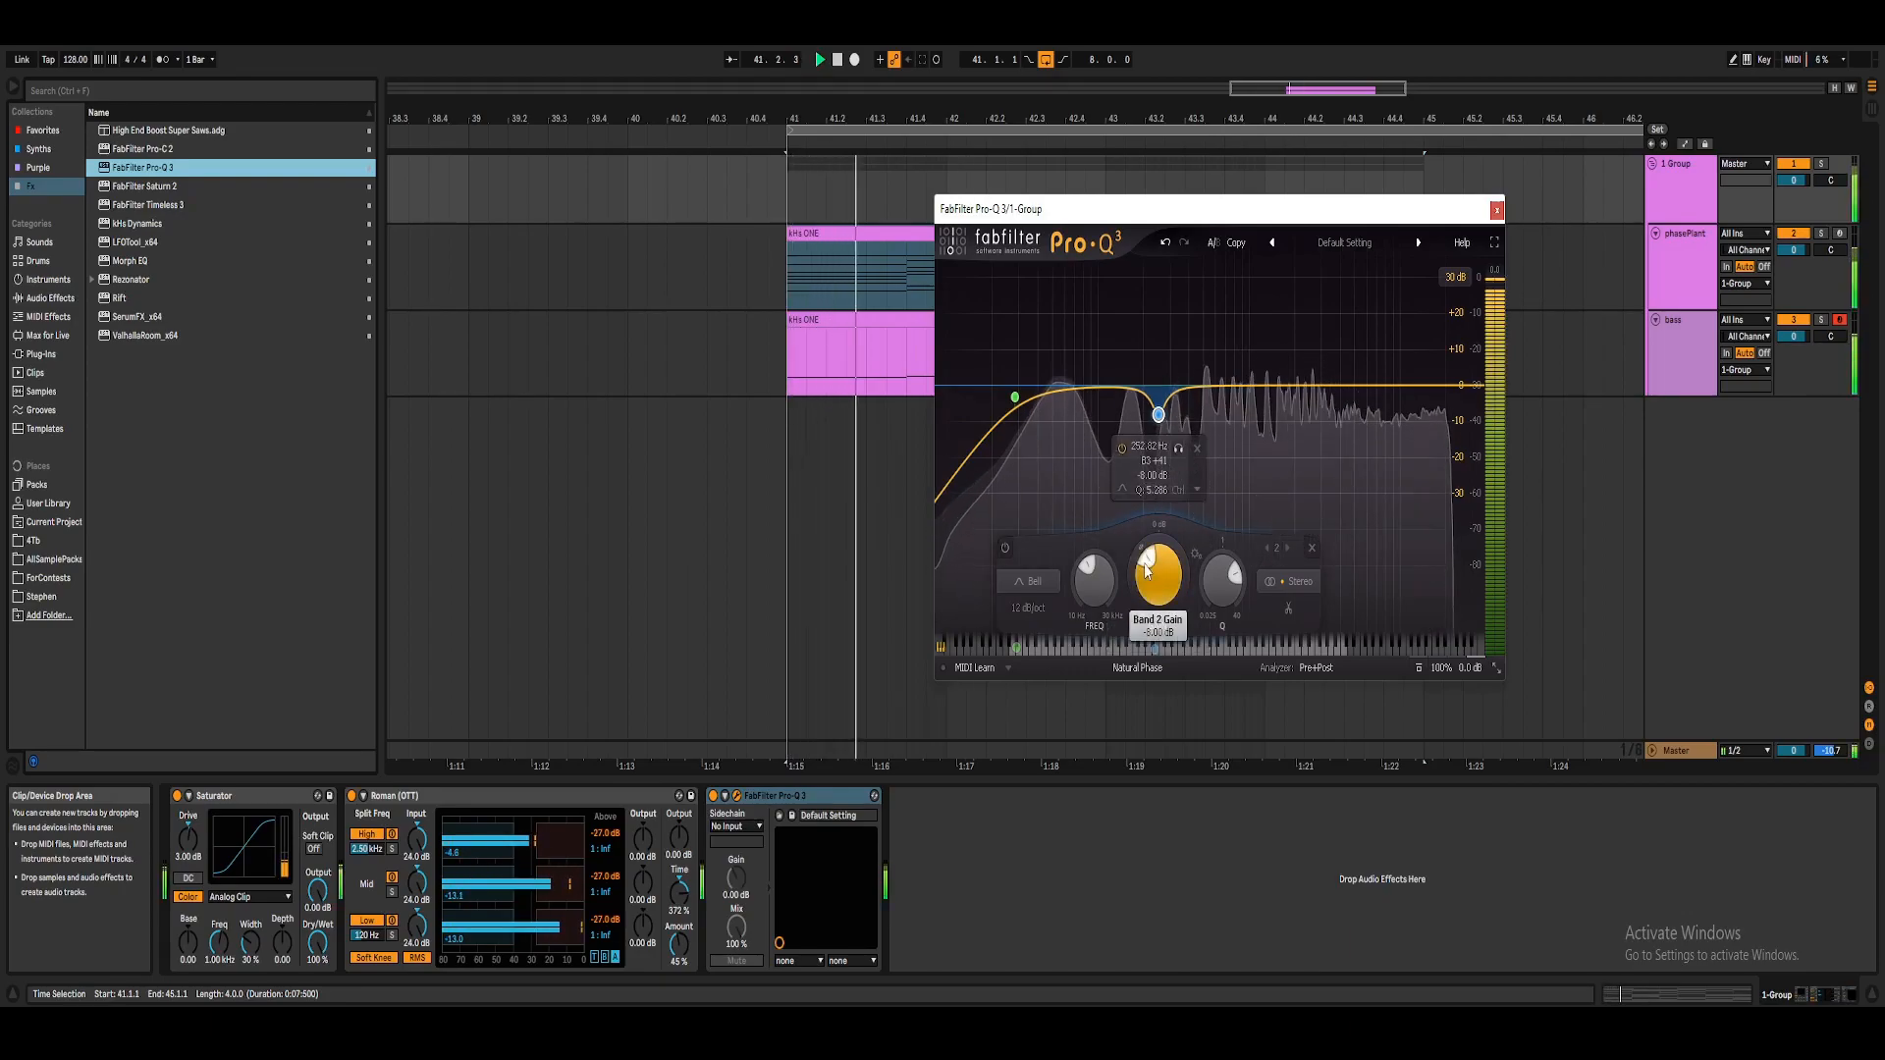
Set the 250 Hz bell band's gain to -15 dB and widen it to a Q of about 4.4.
text(-)
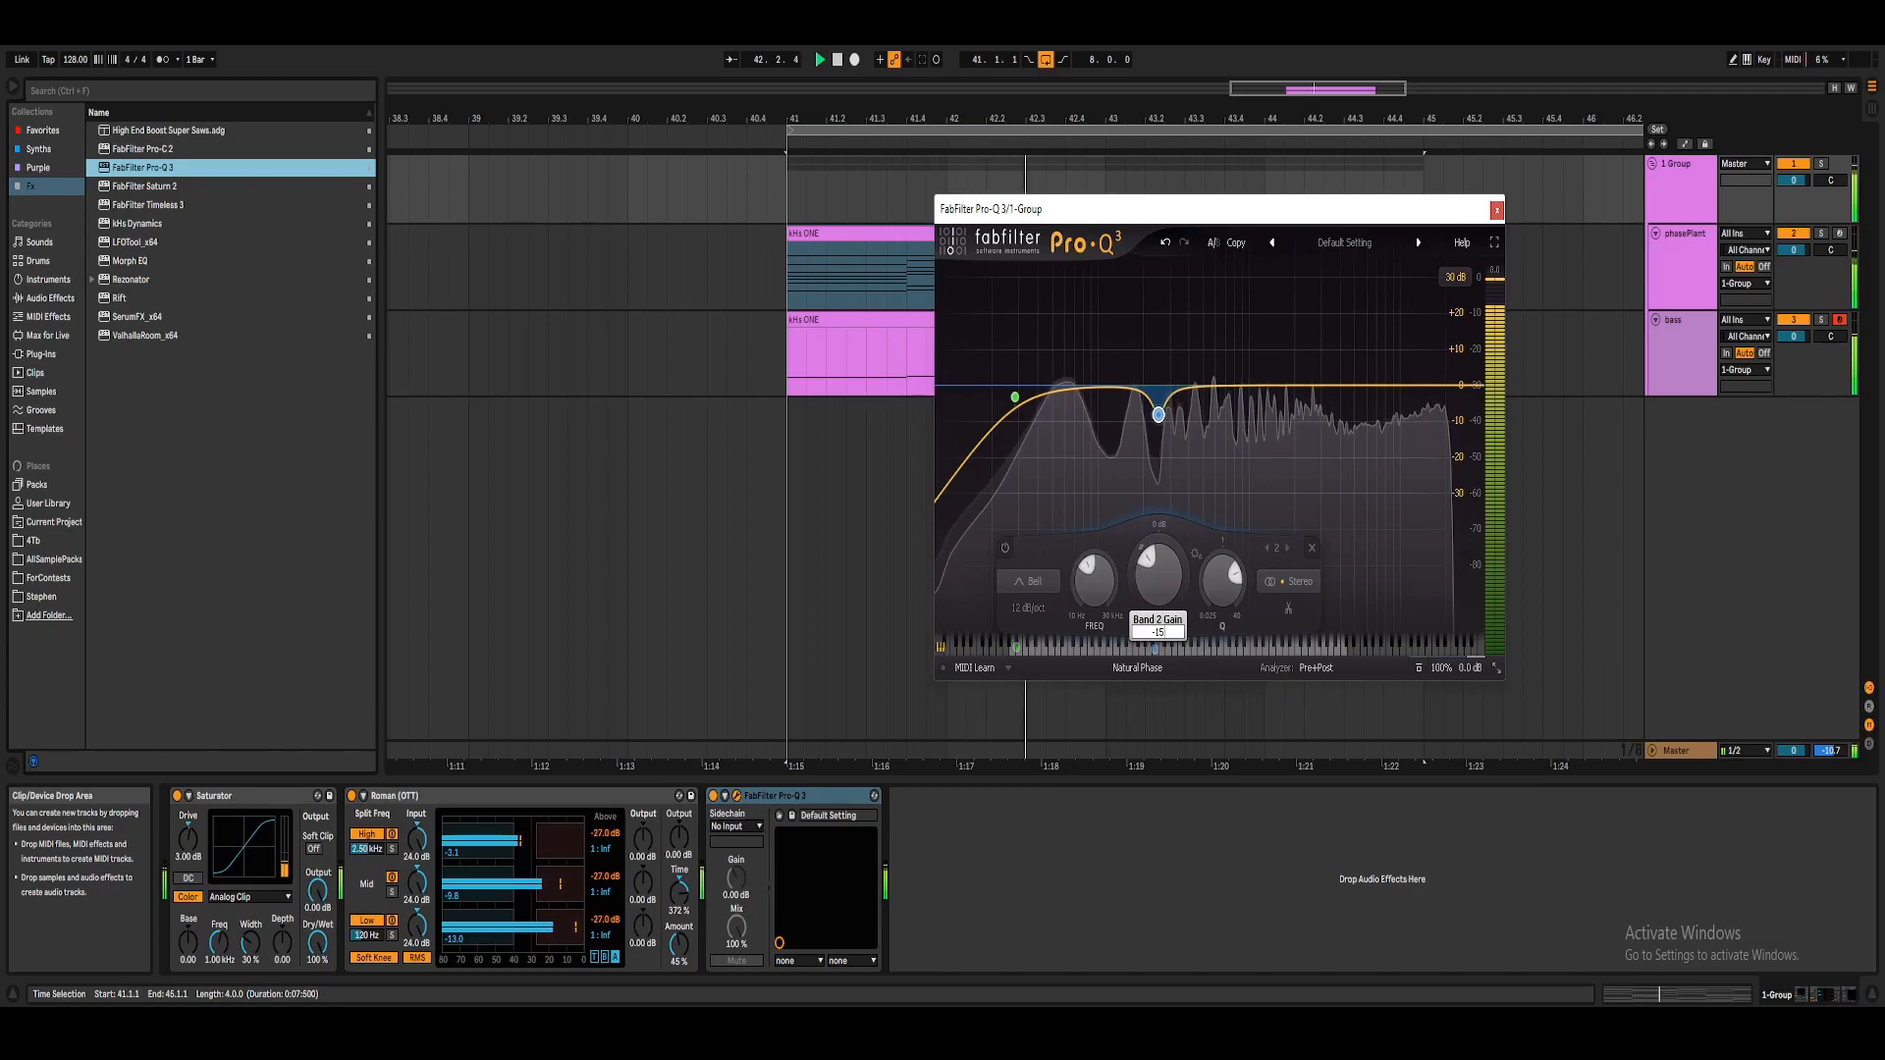
text(15)
key(Return)
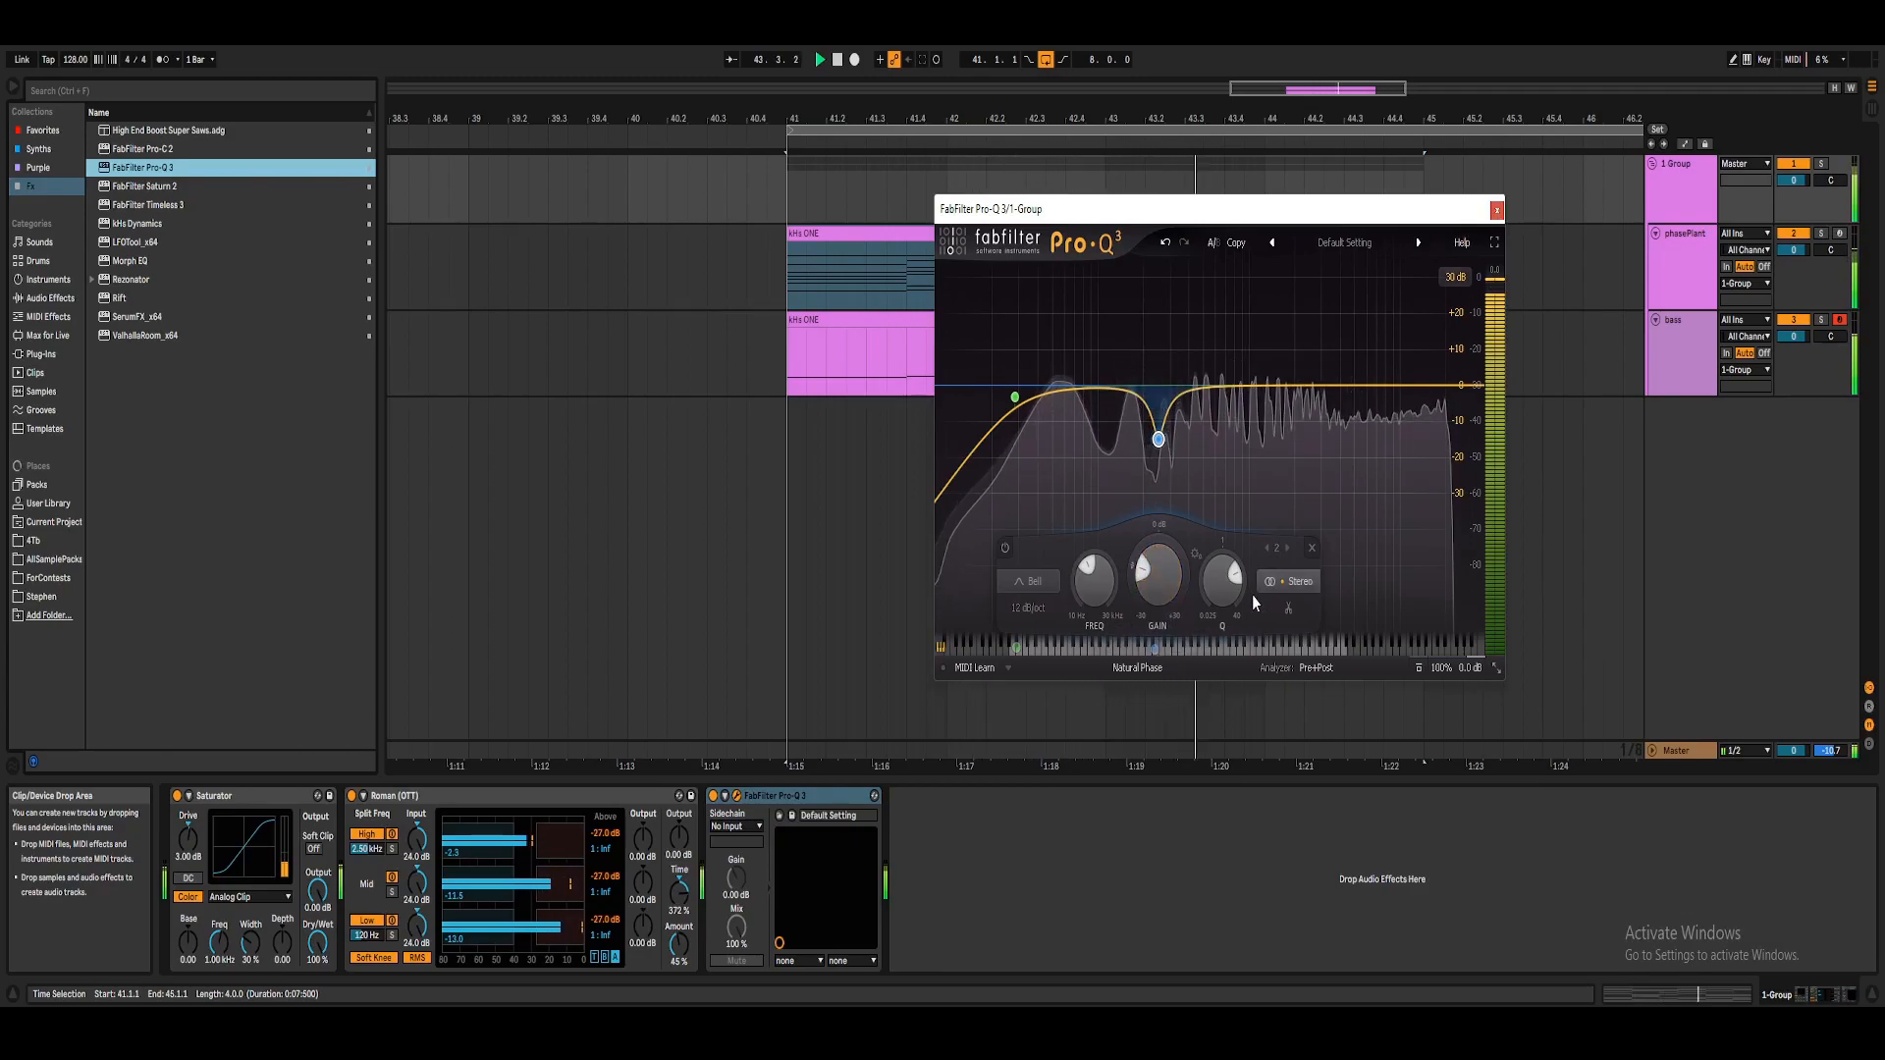
scroll(1235, 563, down, 5)
scroll(1252, 589, down, 3)
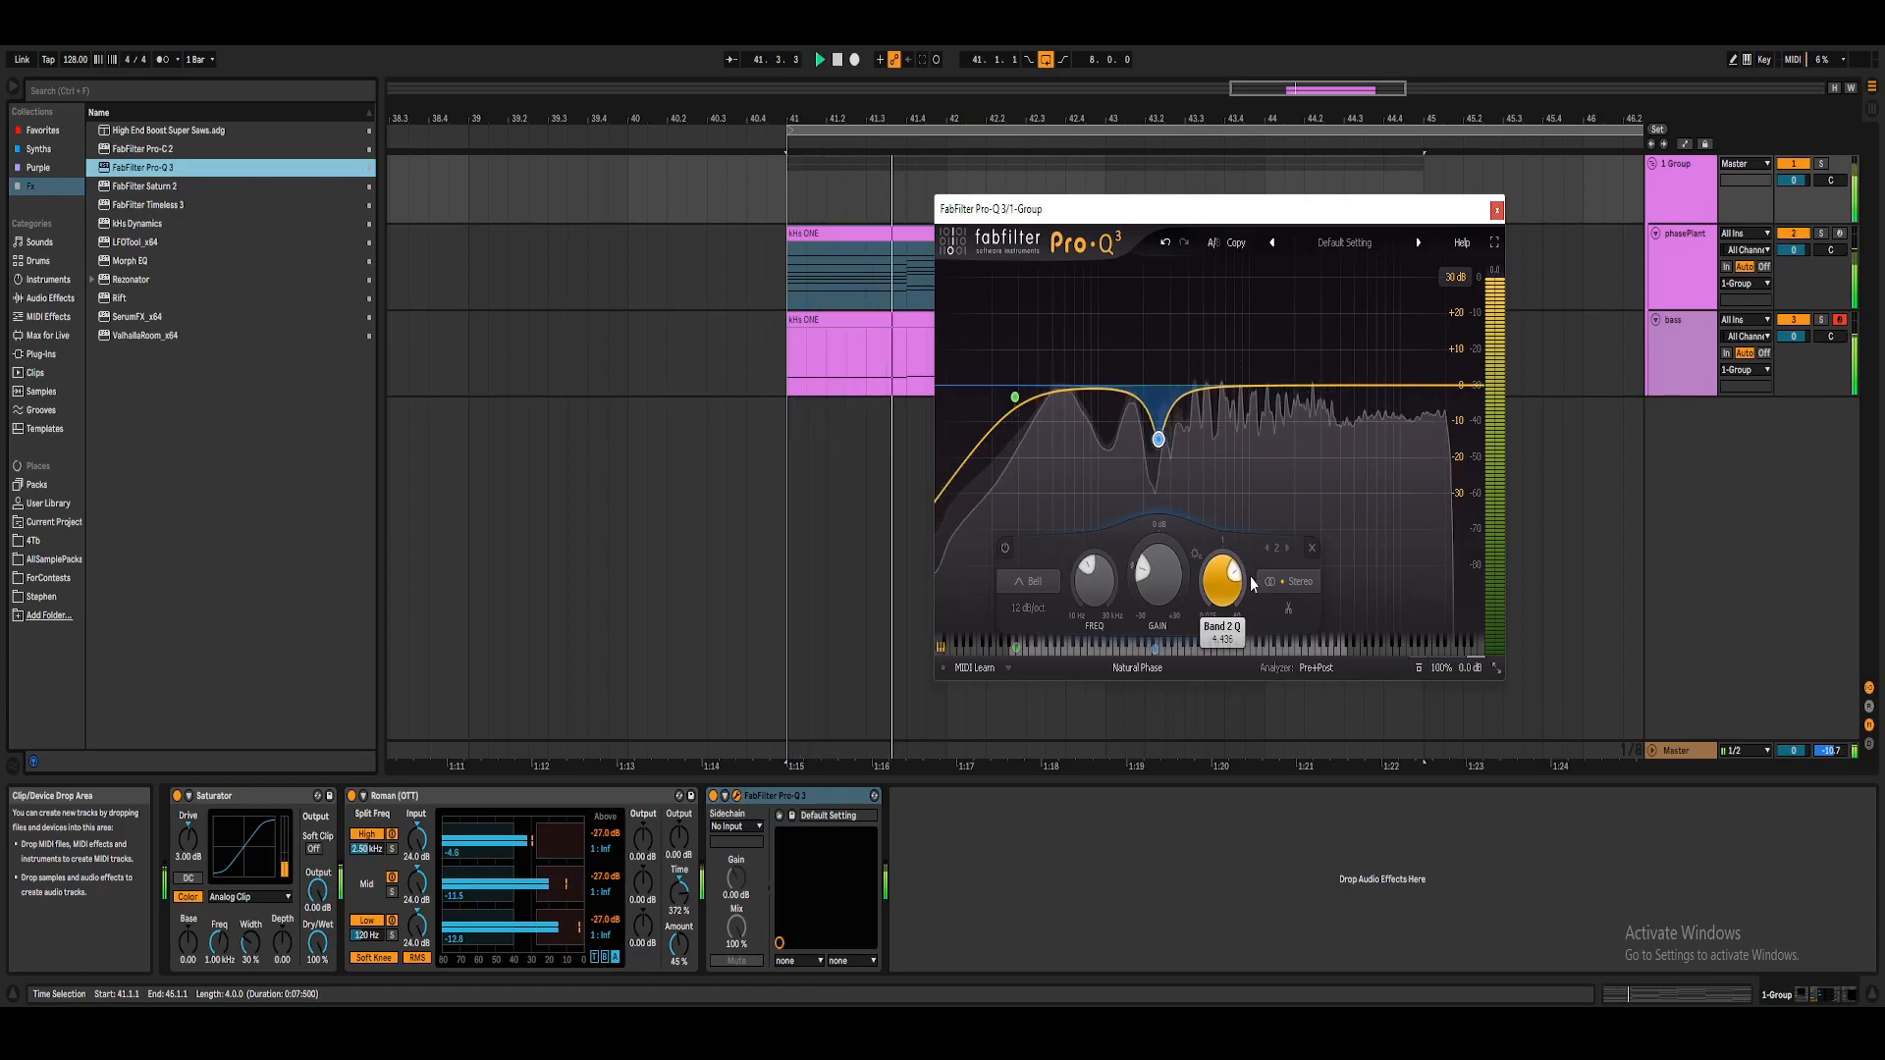
Lower the low cut's frequency, add a 3 dB bell boost at about 6.6 kHz, and close the EQ.
click(1015, 398)
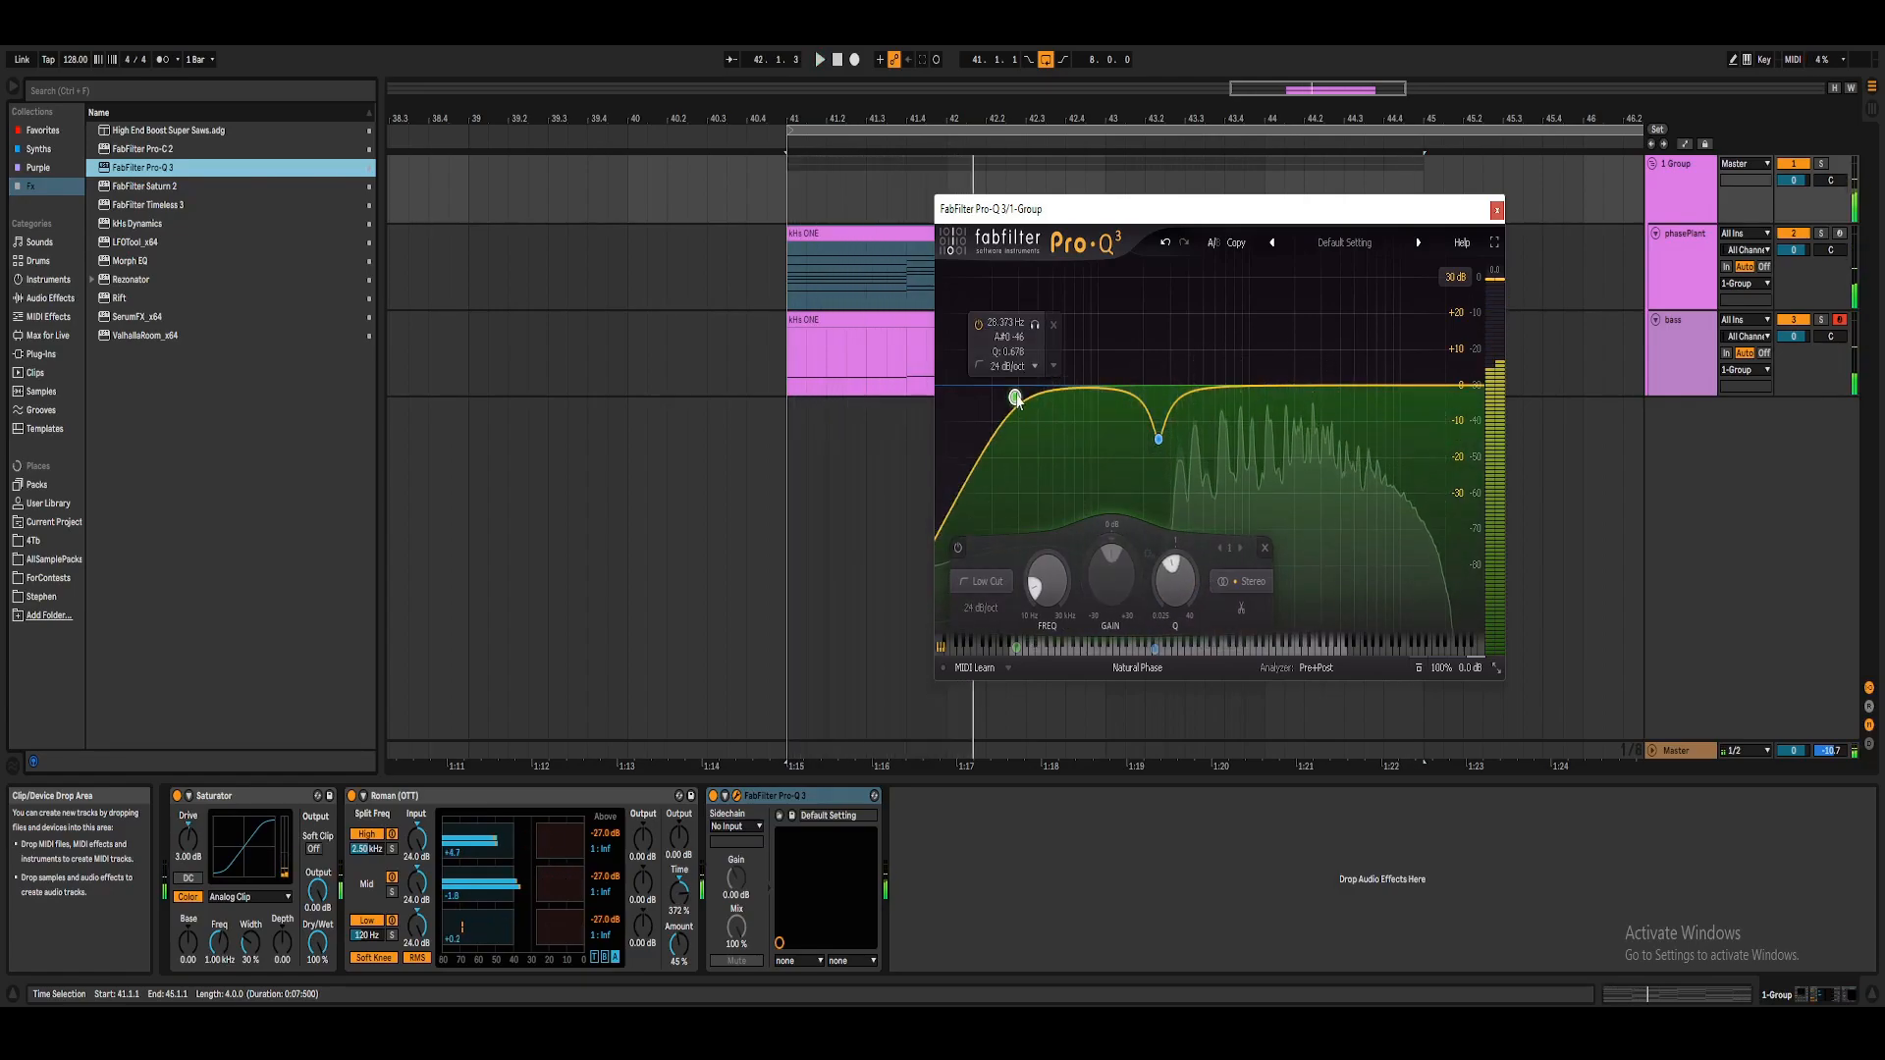
drag(1017, 400, 975, 424)
key(space)
double_click(1374, 373)
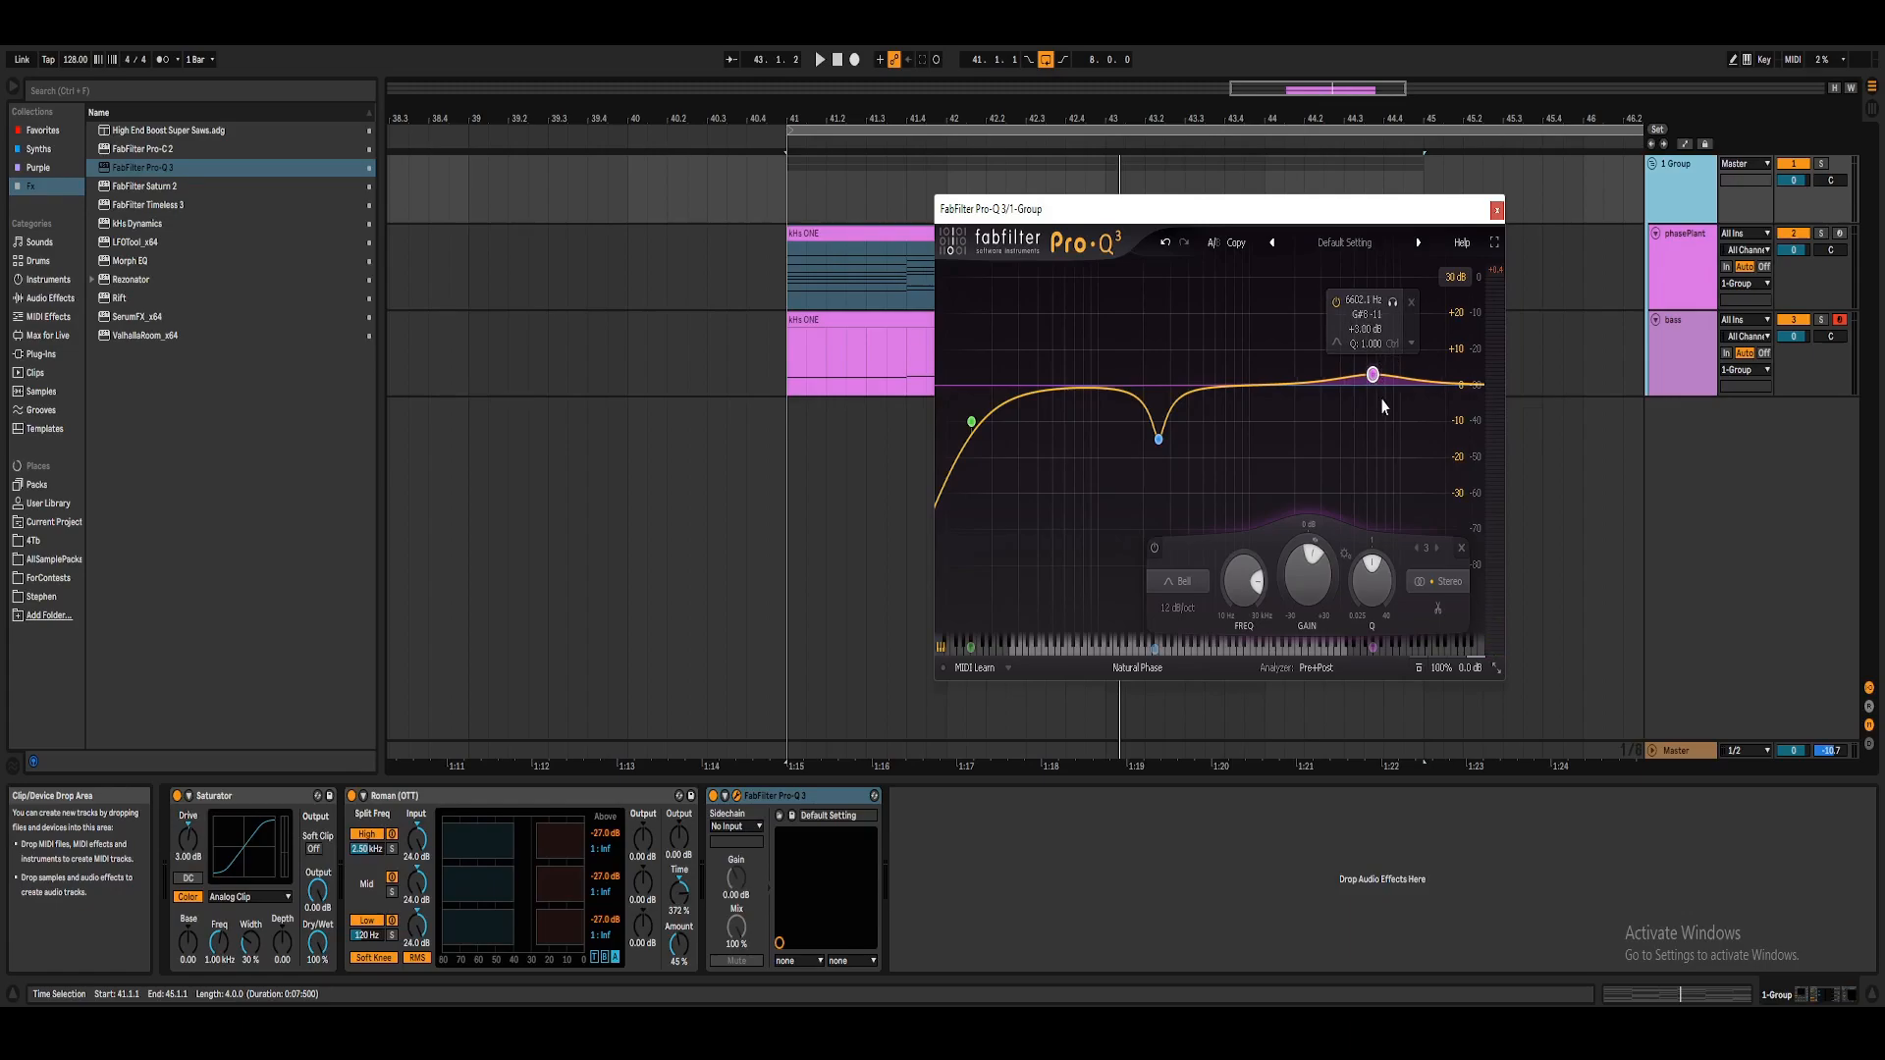
click(1496, 209)
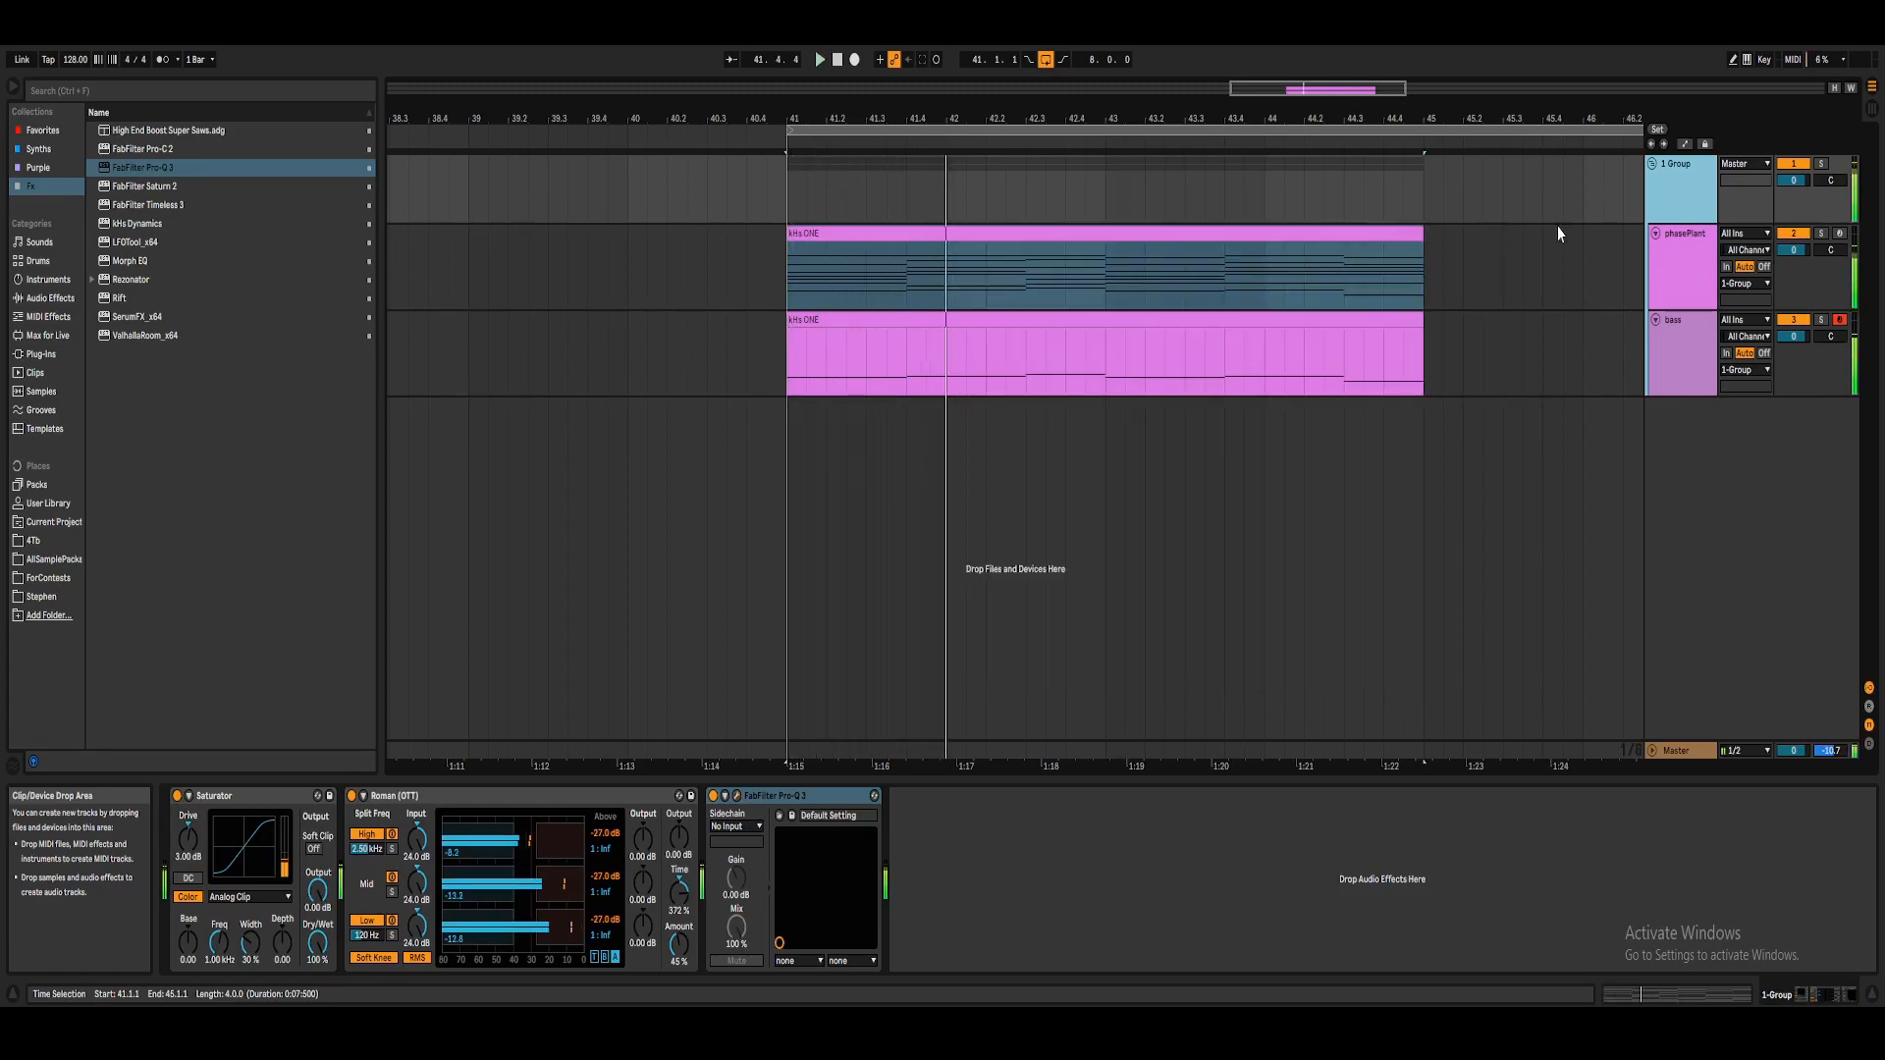
Open the Dual Delay in the phasePlant track's synth and audition times of 2/16 and 1/16, then restore 3/16.
click(1682, 239)
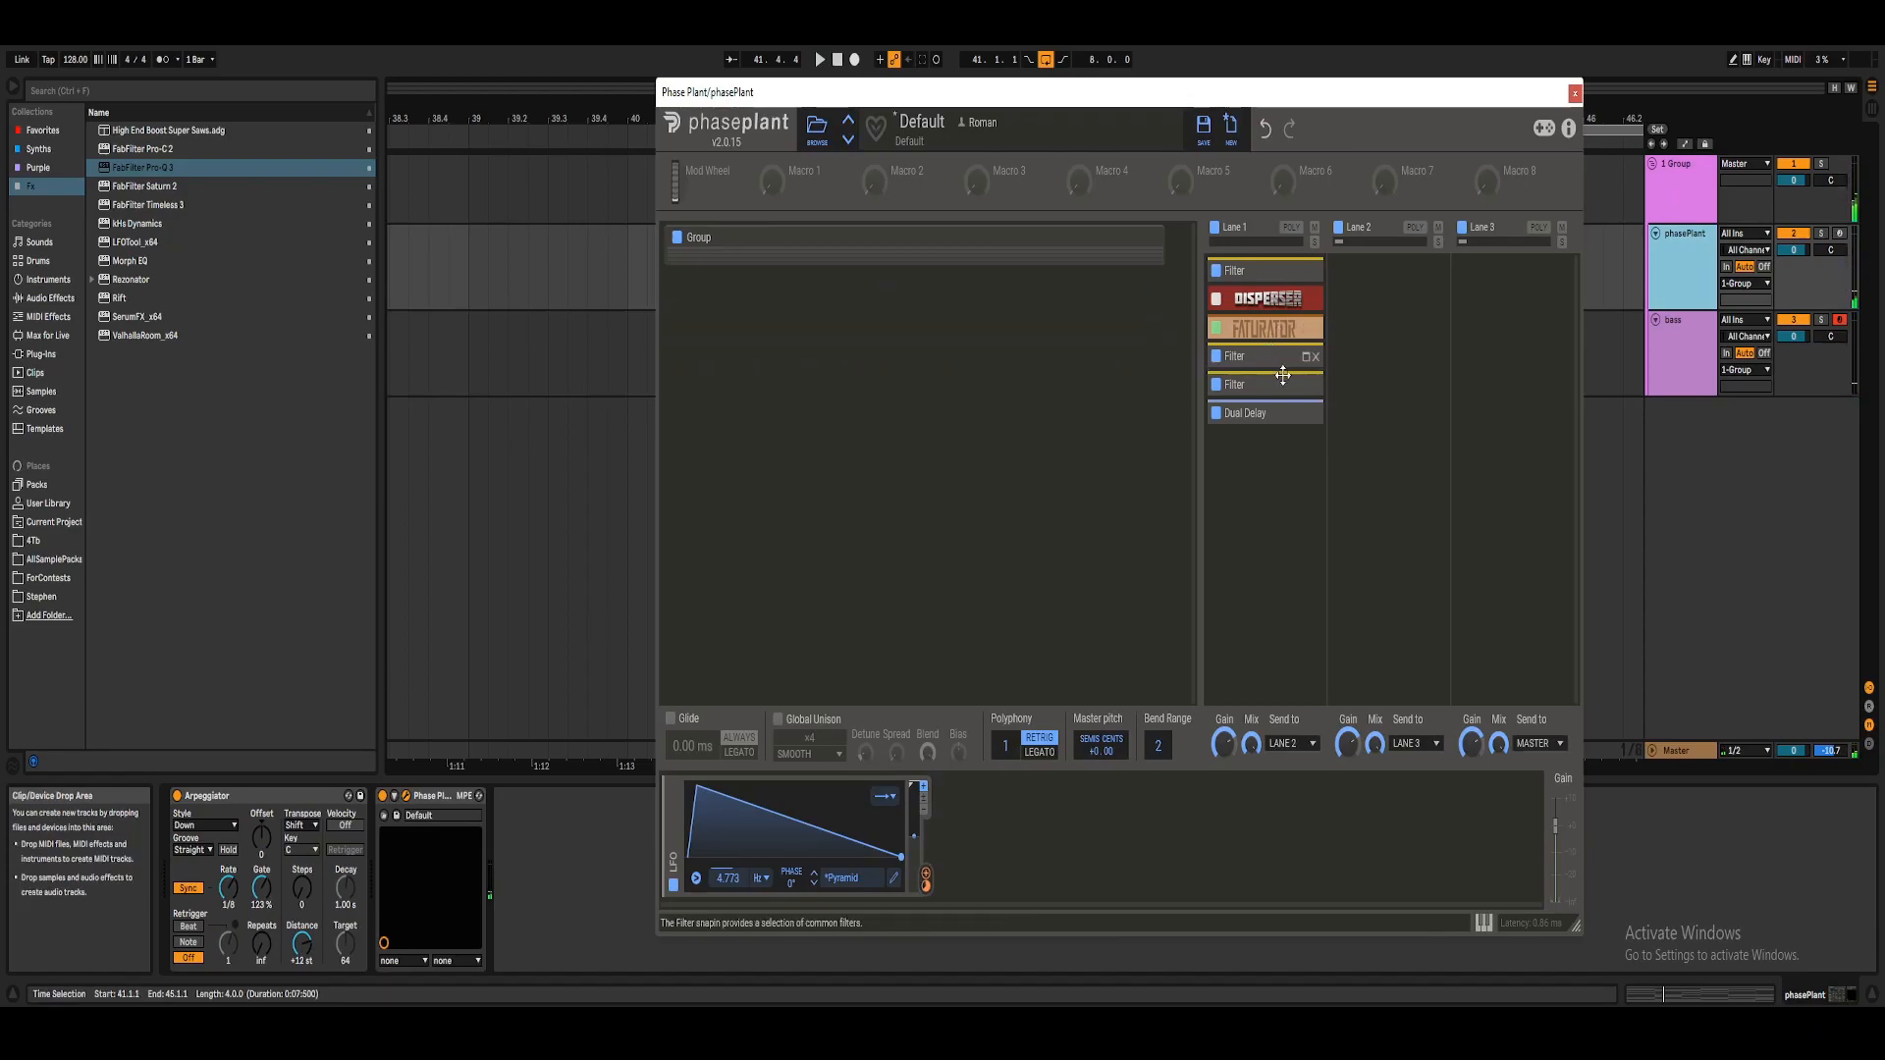
click(1286, 414)
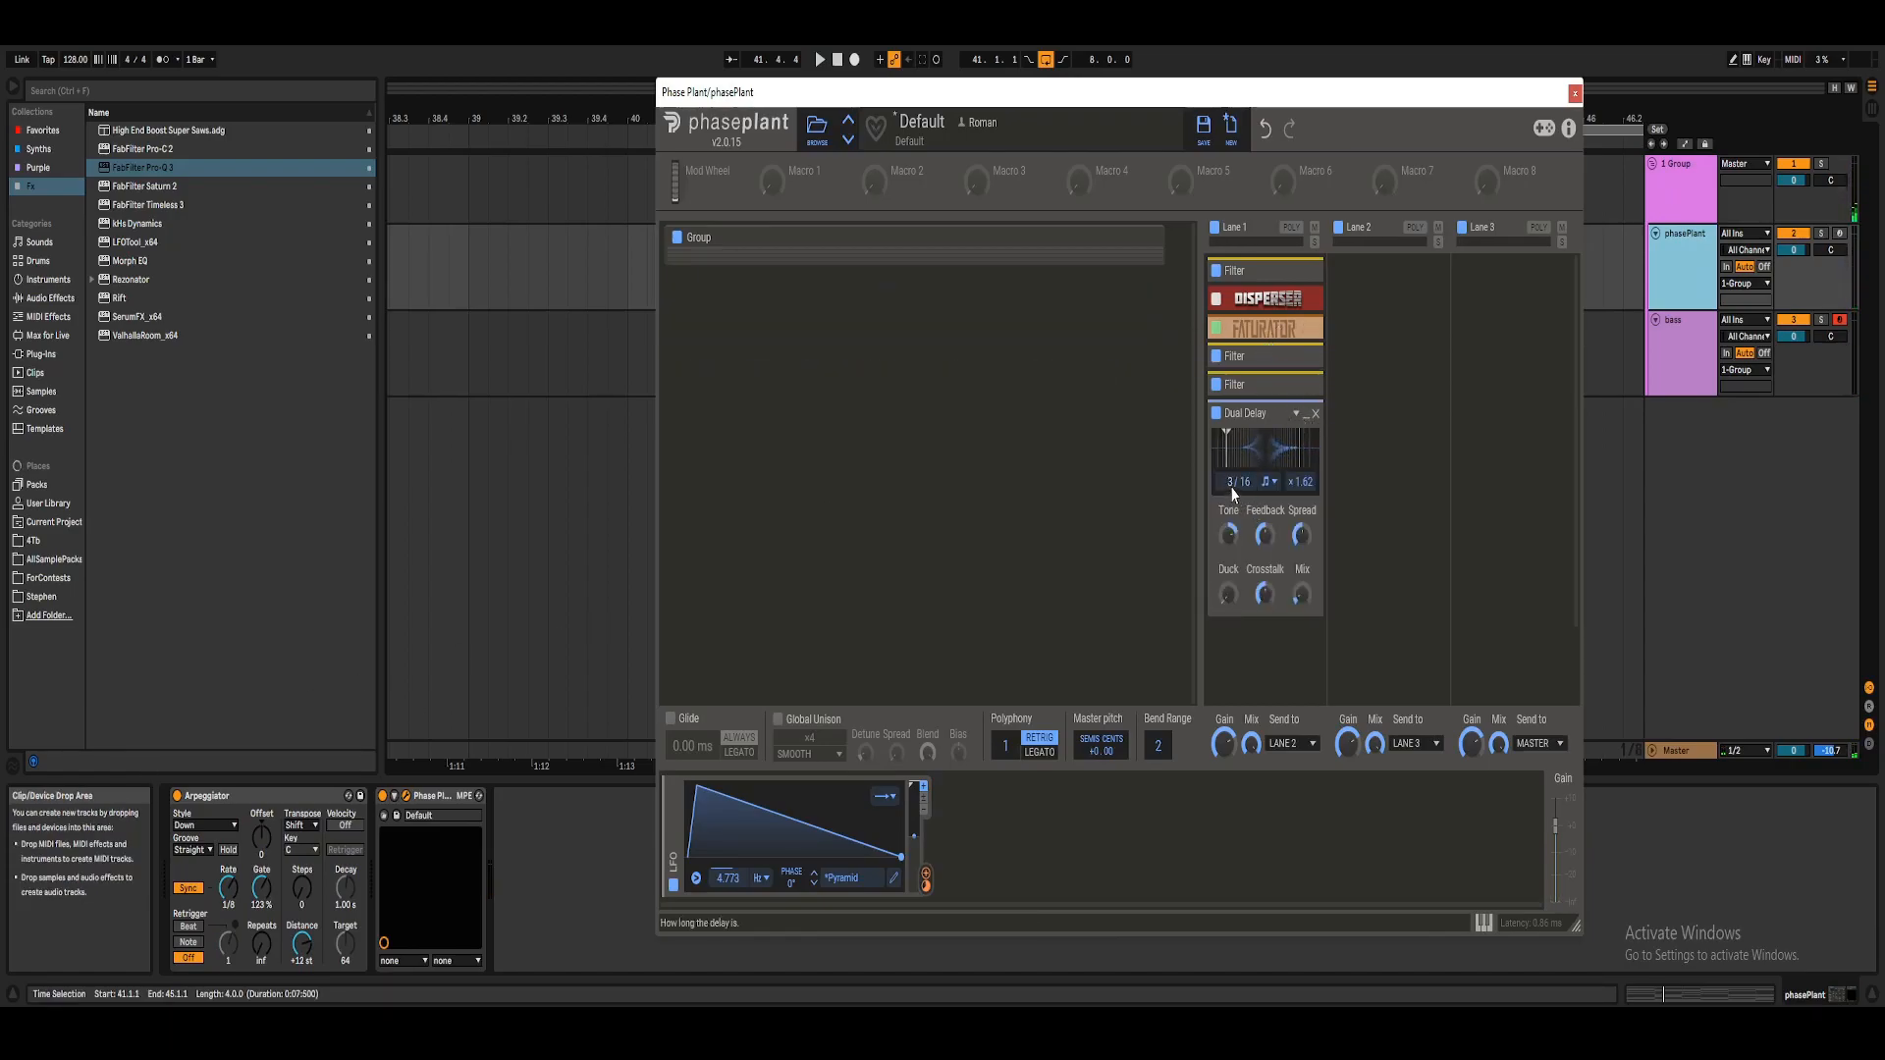
drag(1228, 486, 1229, 500)
key(space)
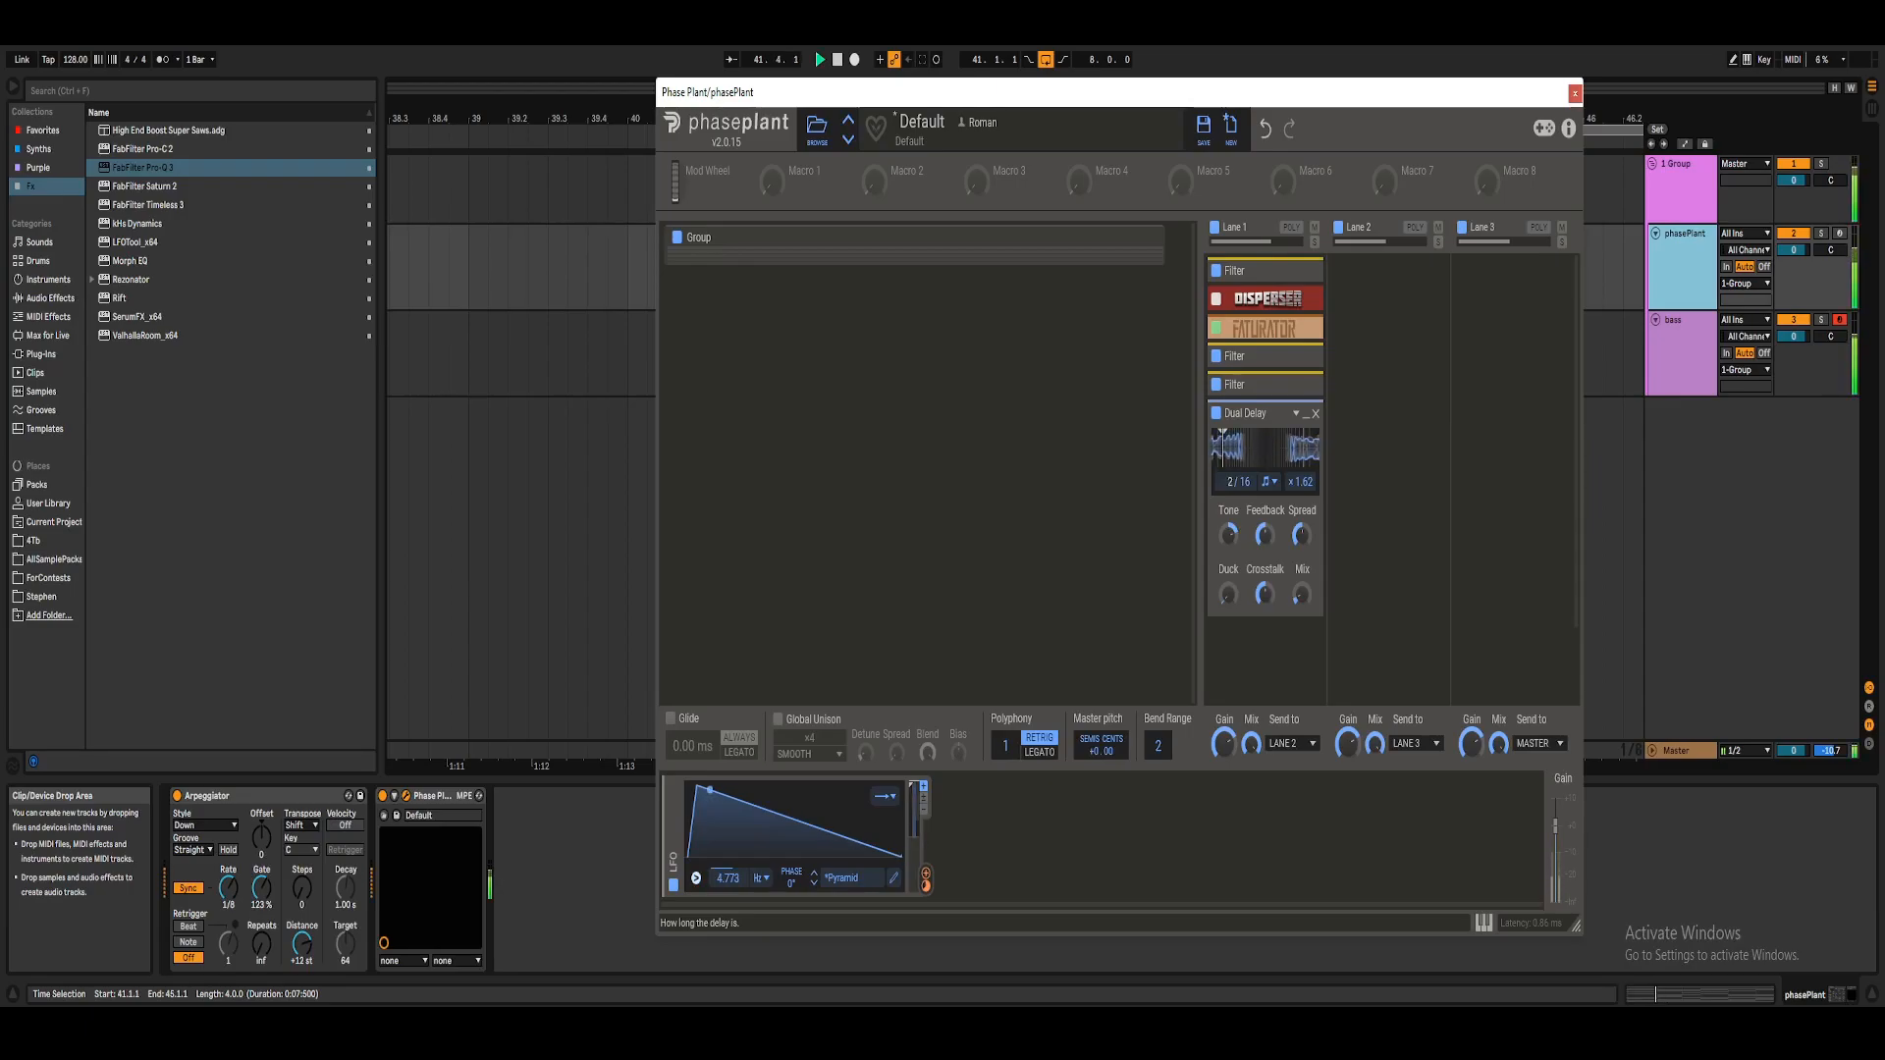
drag(1231, 484, 1230, 499)
key(space)
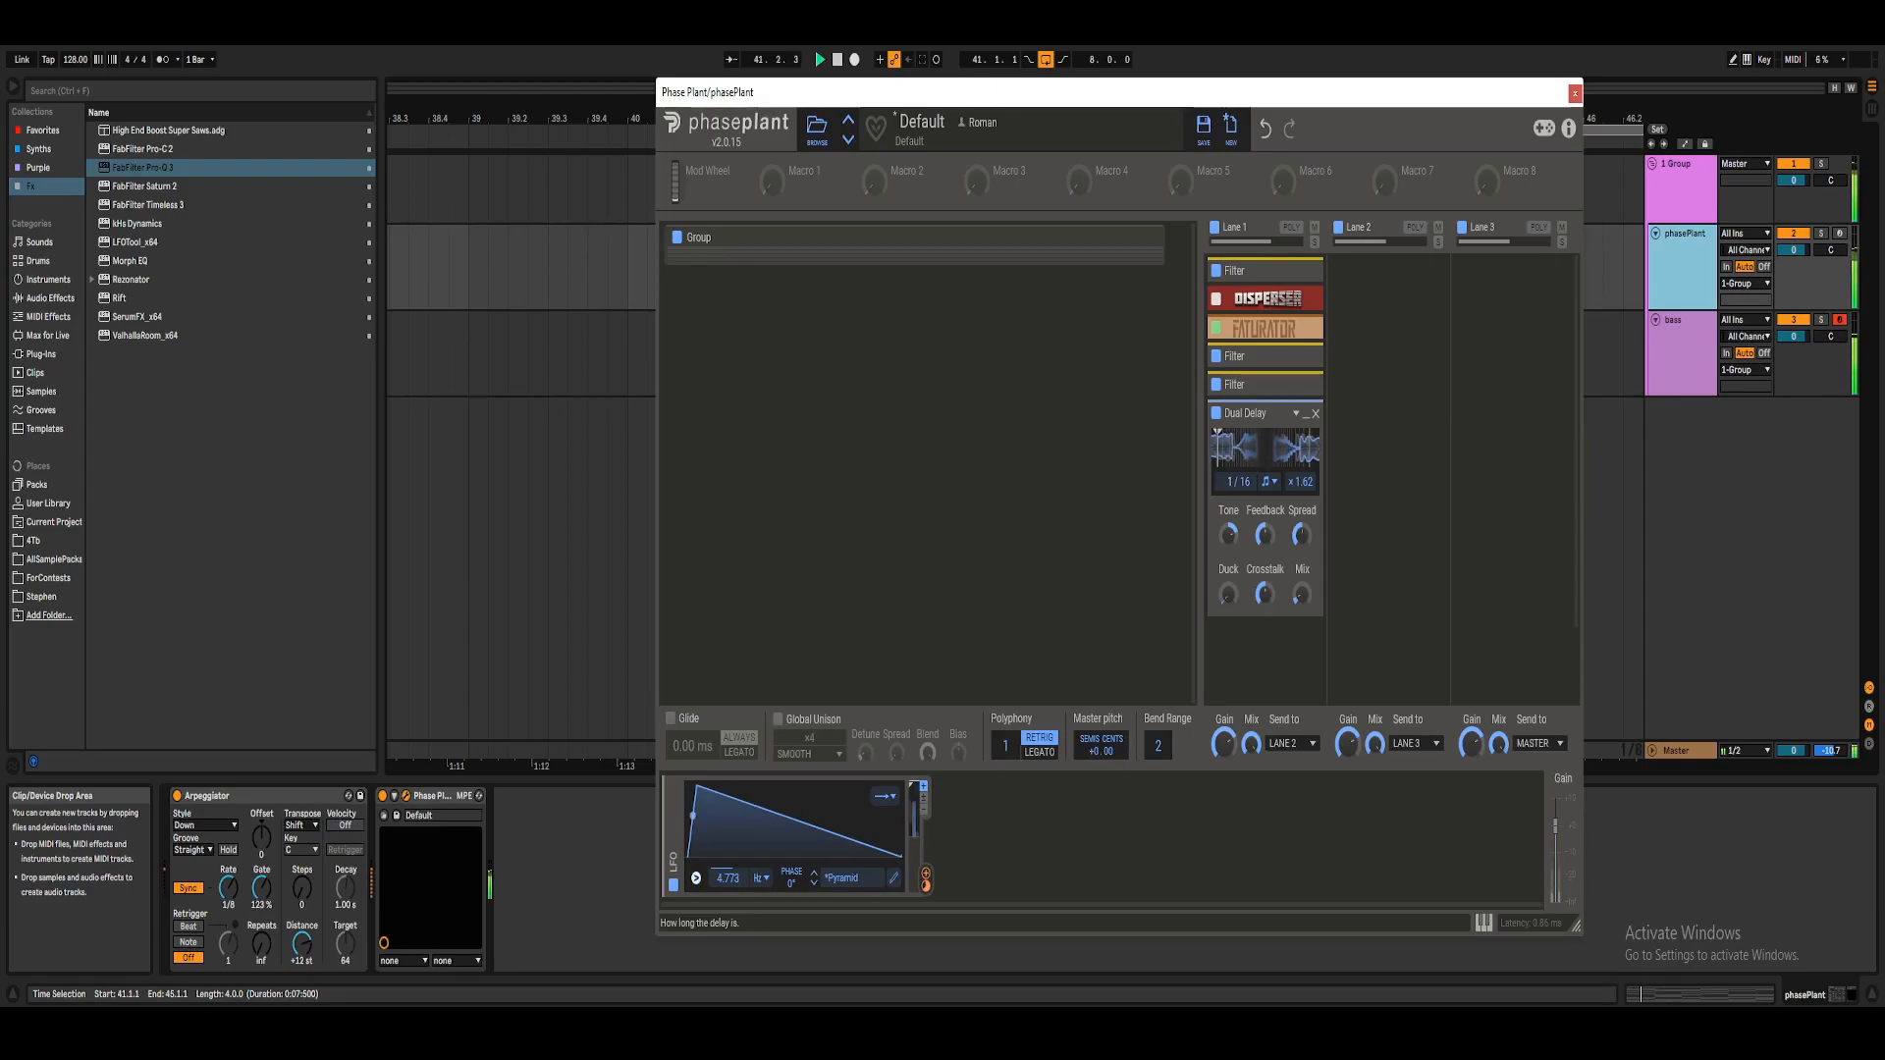
drag(1229, 486, 1296, 492)
Try lower Dual Delay ratios of about x 1.44, x 1.21 and x 0.39 during playback.
key(space)
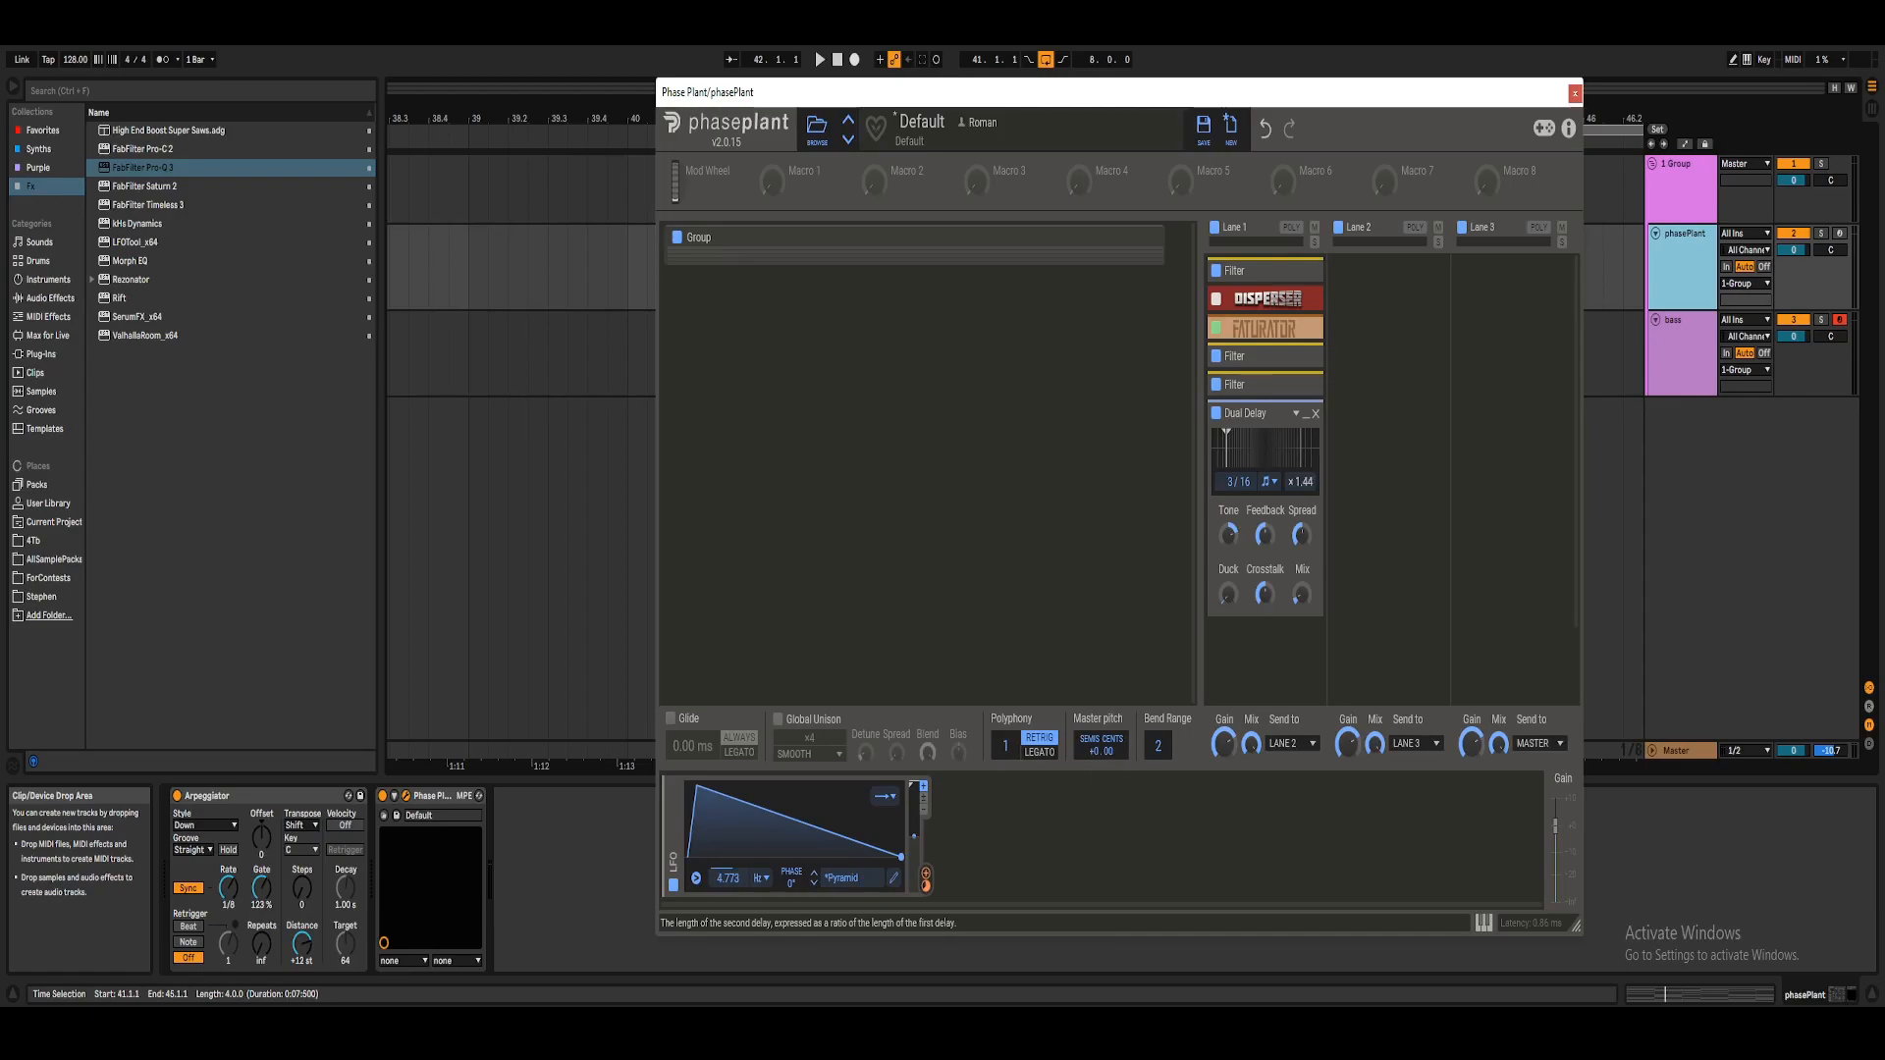
key(space)
drag(1300, 481, 1300, 485)
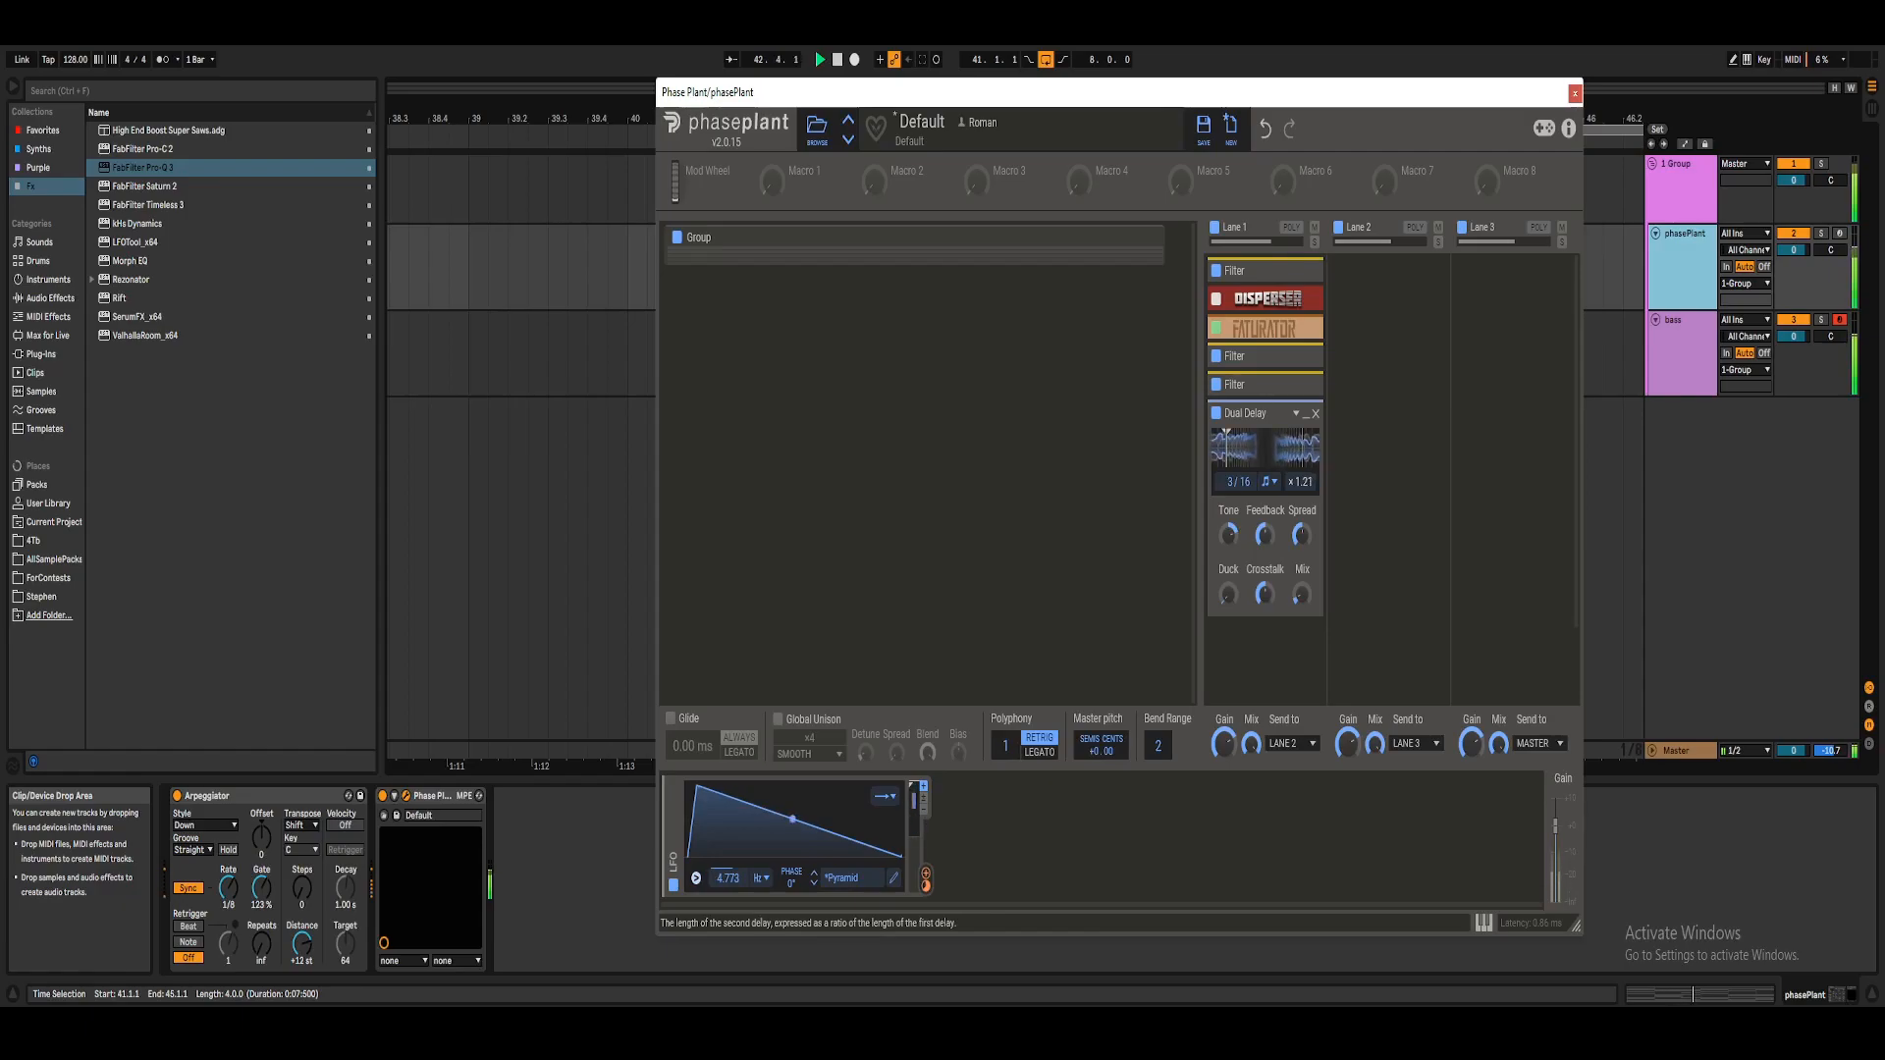
drag(1300, 481, 1300, 479)
key(space)
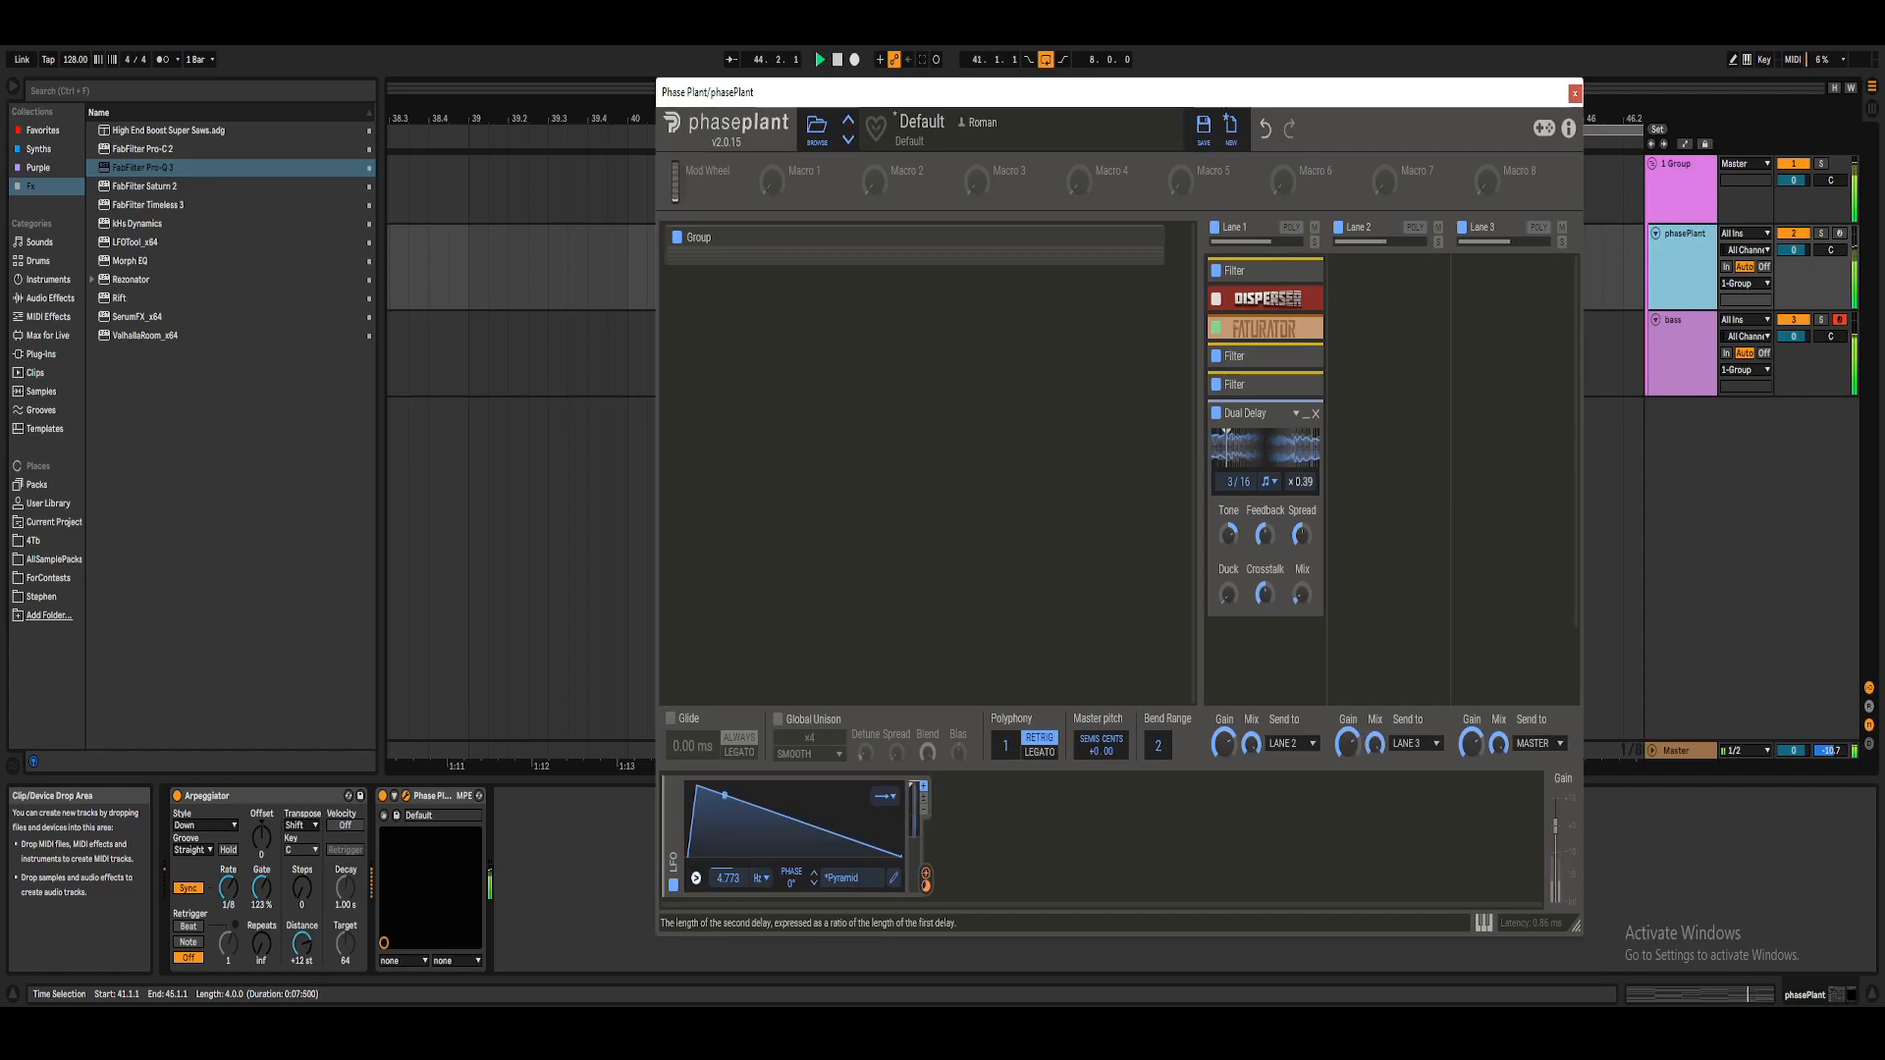
Set the Dual Delay's ratio to x 0.30, audition it, close the synth, and play the whole group.
right_click(1298, 487)
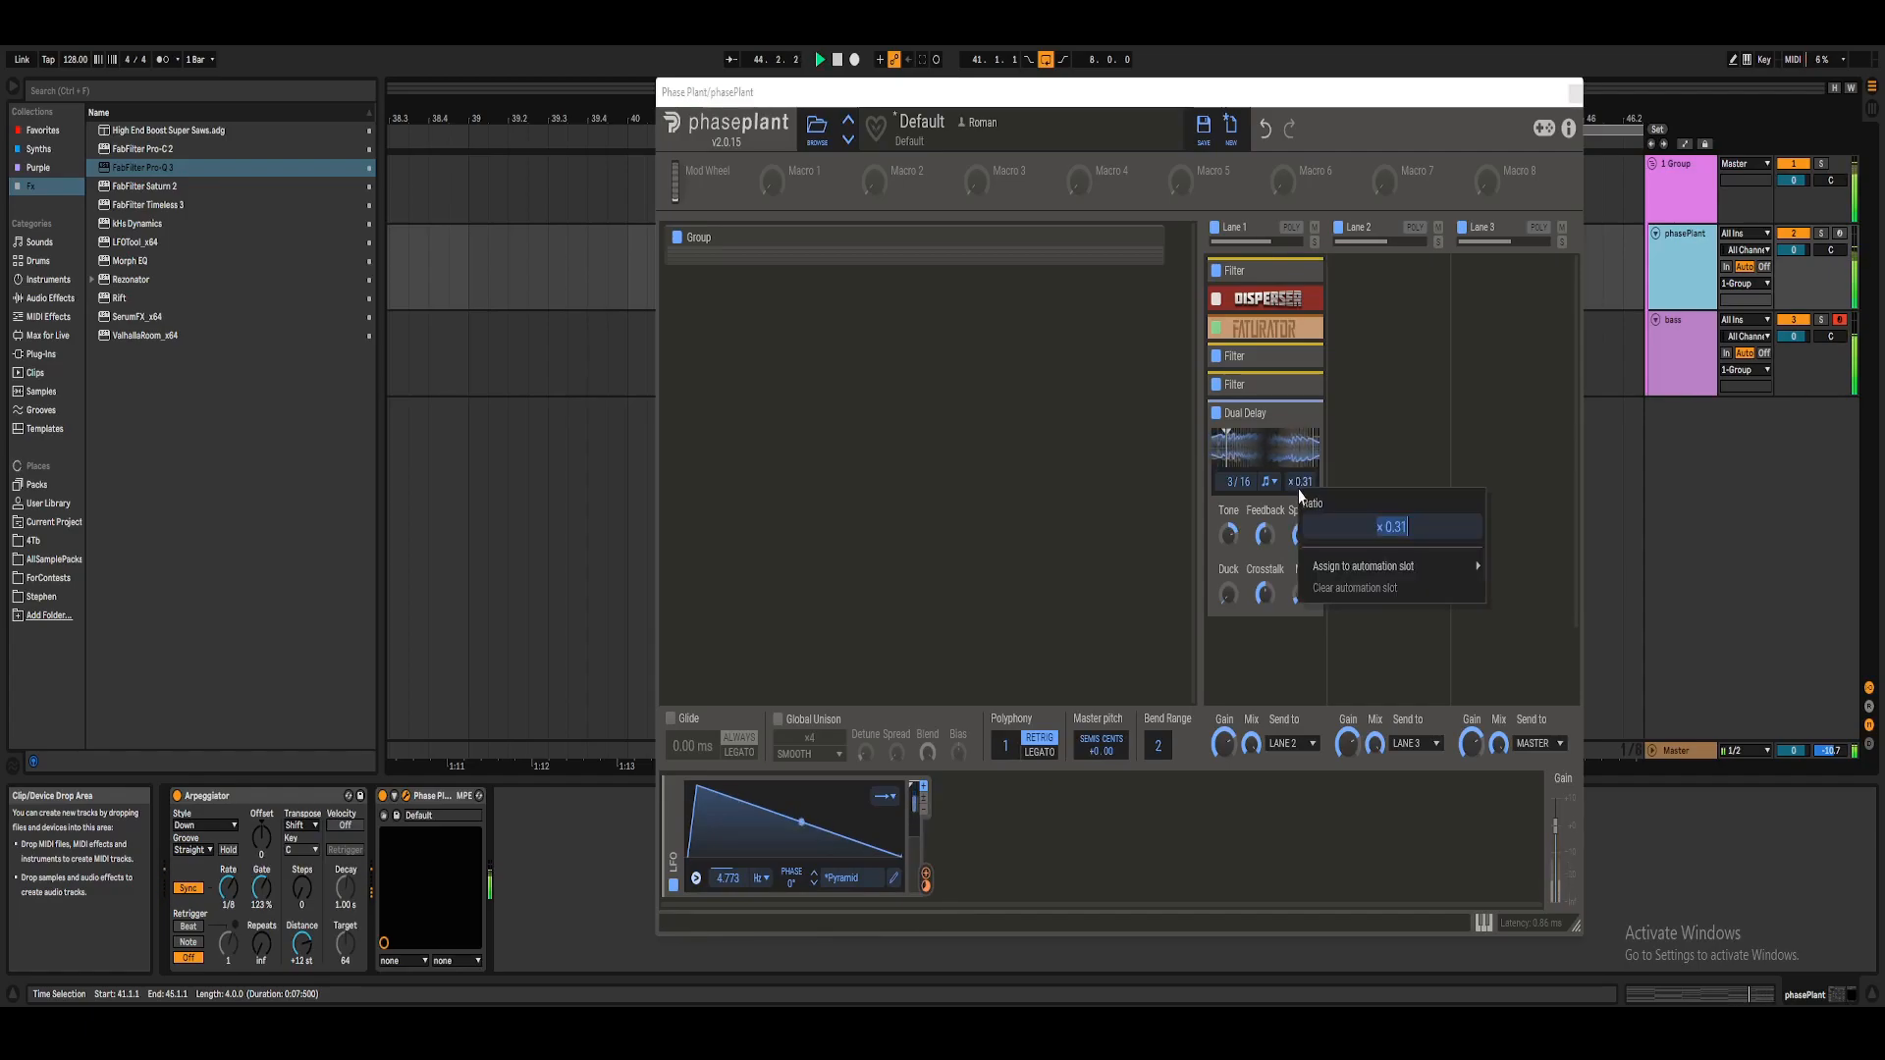
text(.30)
key(Return)
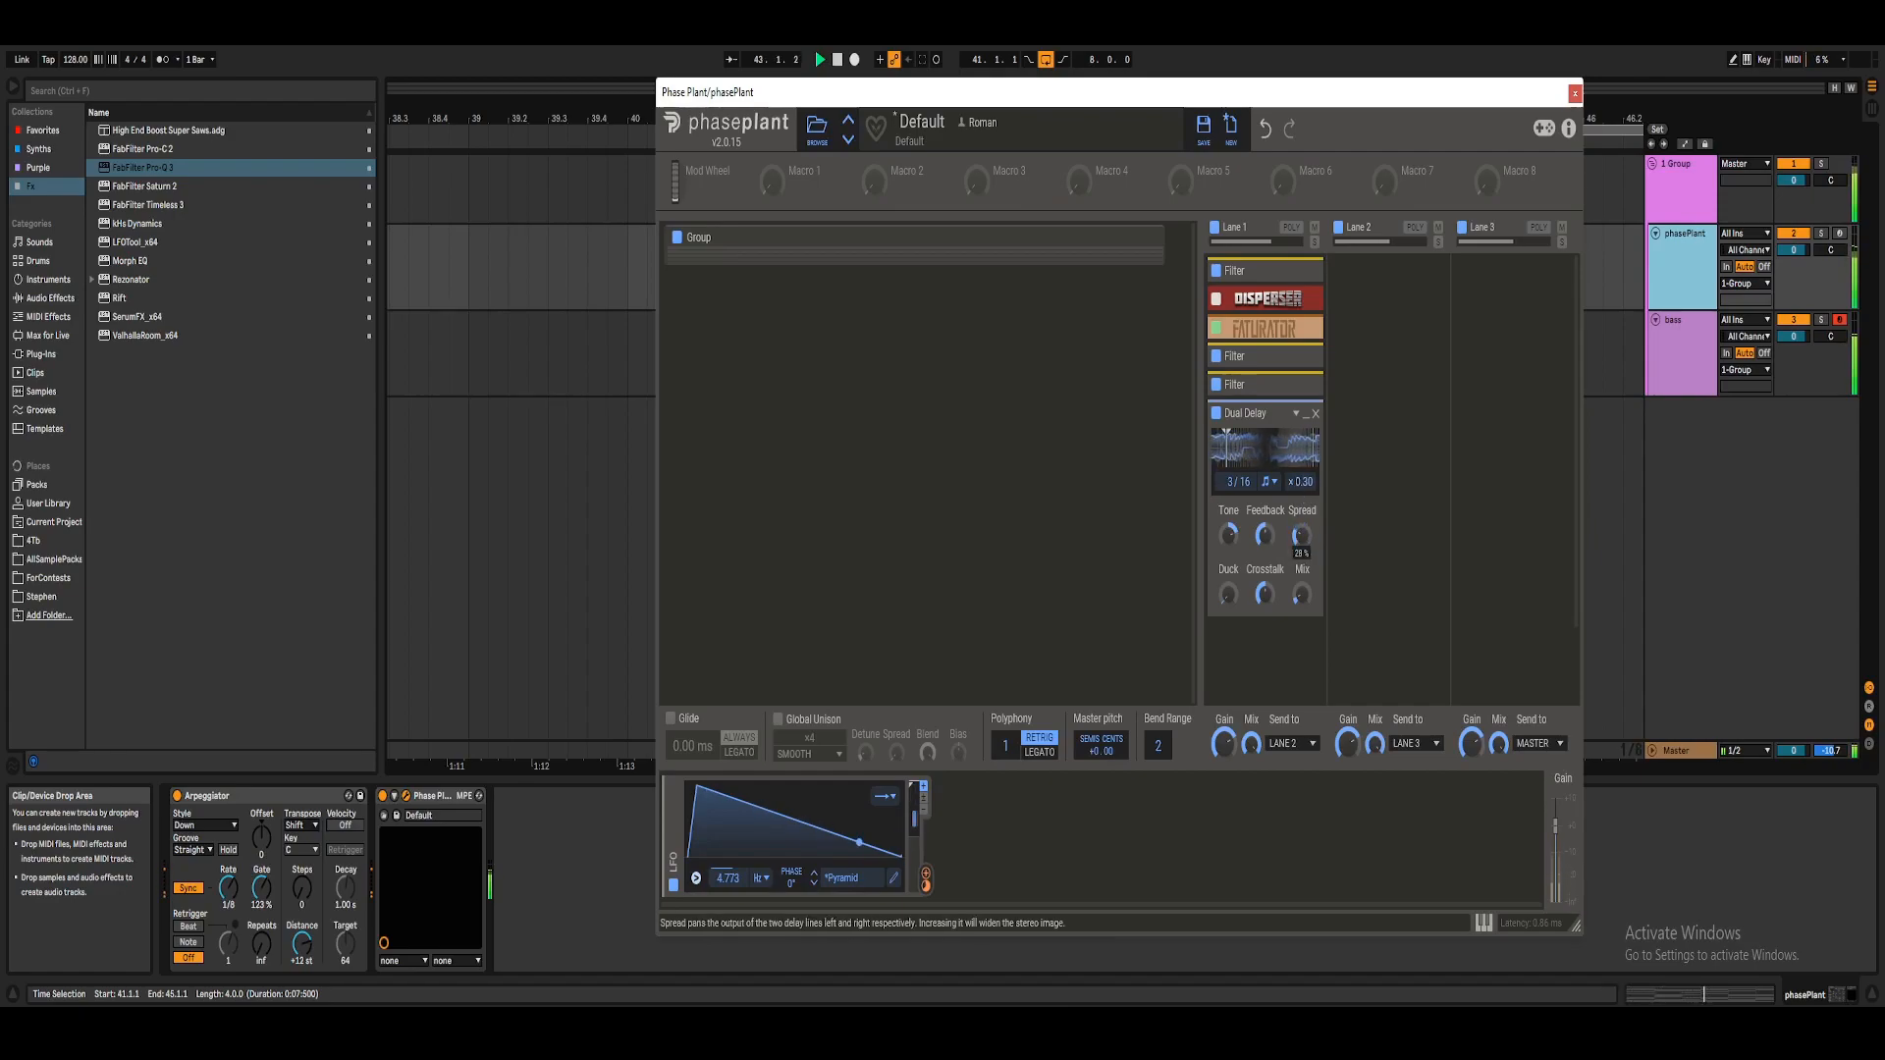
key(space)
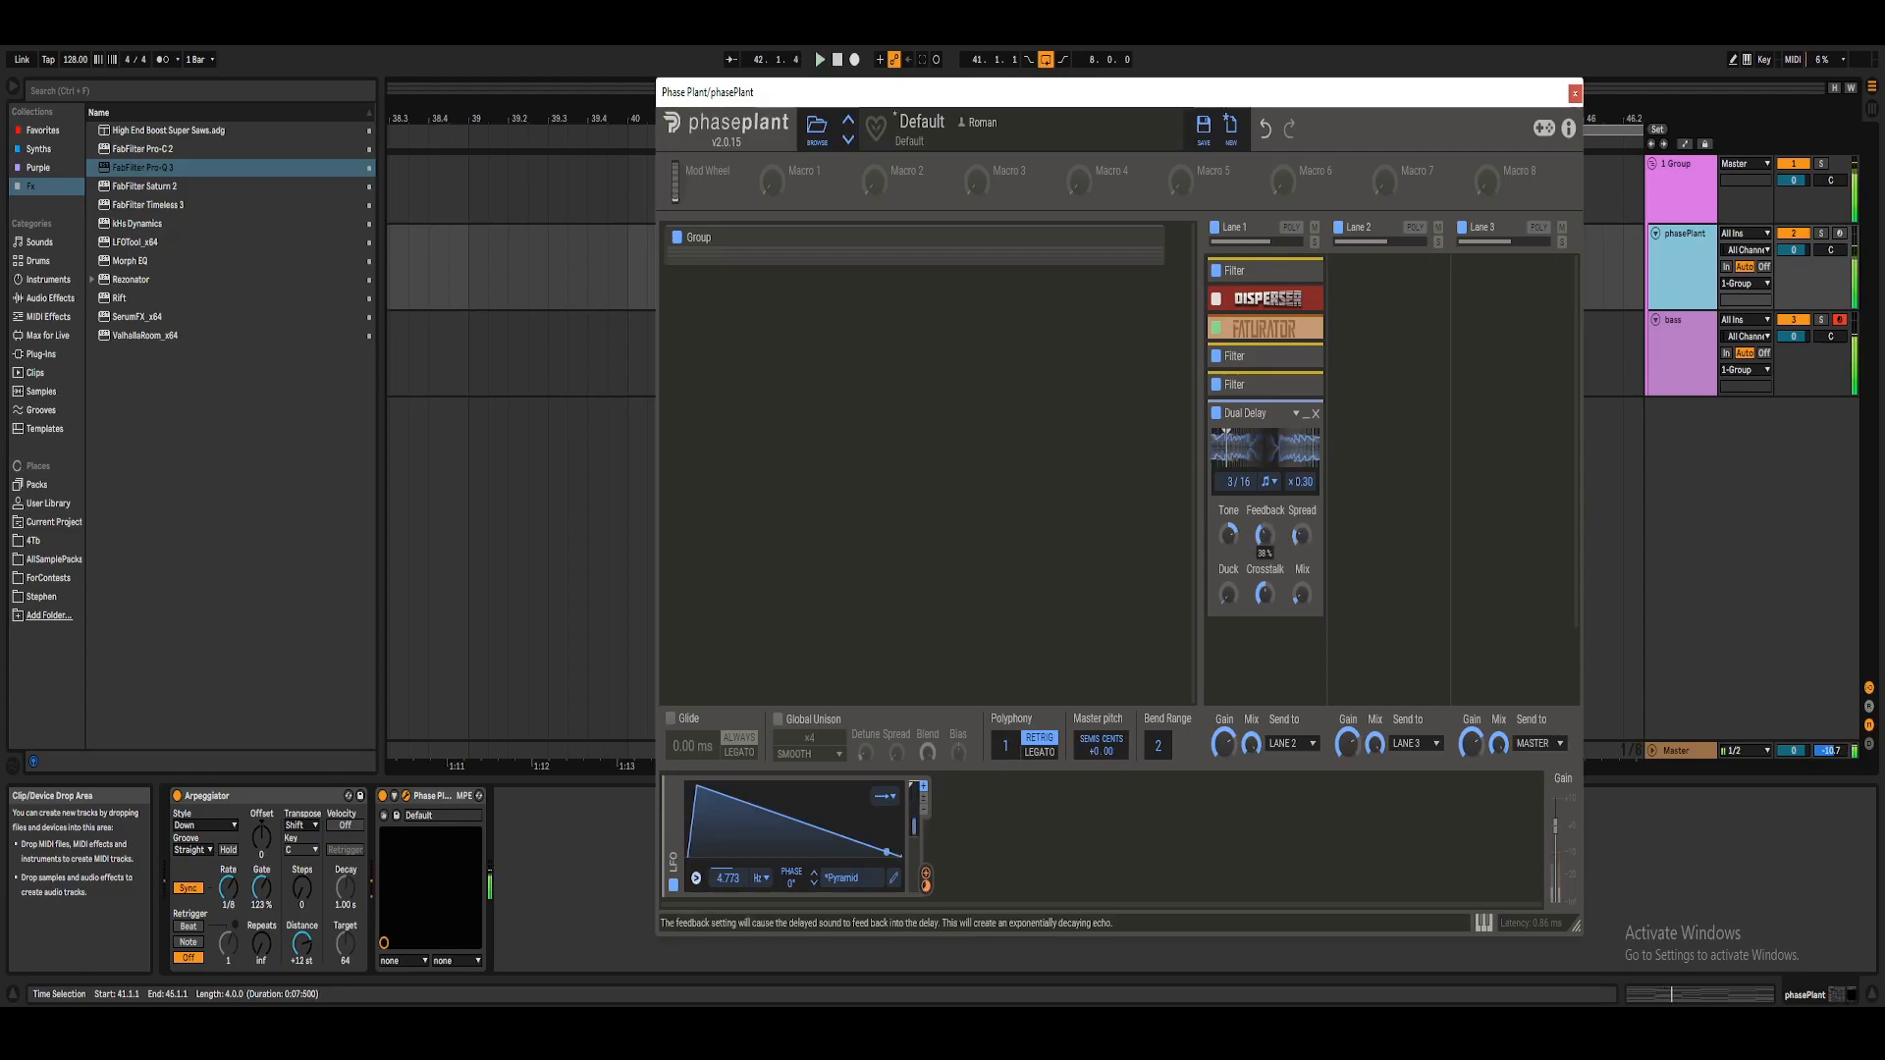
key(space)
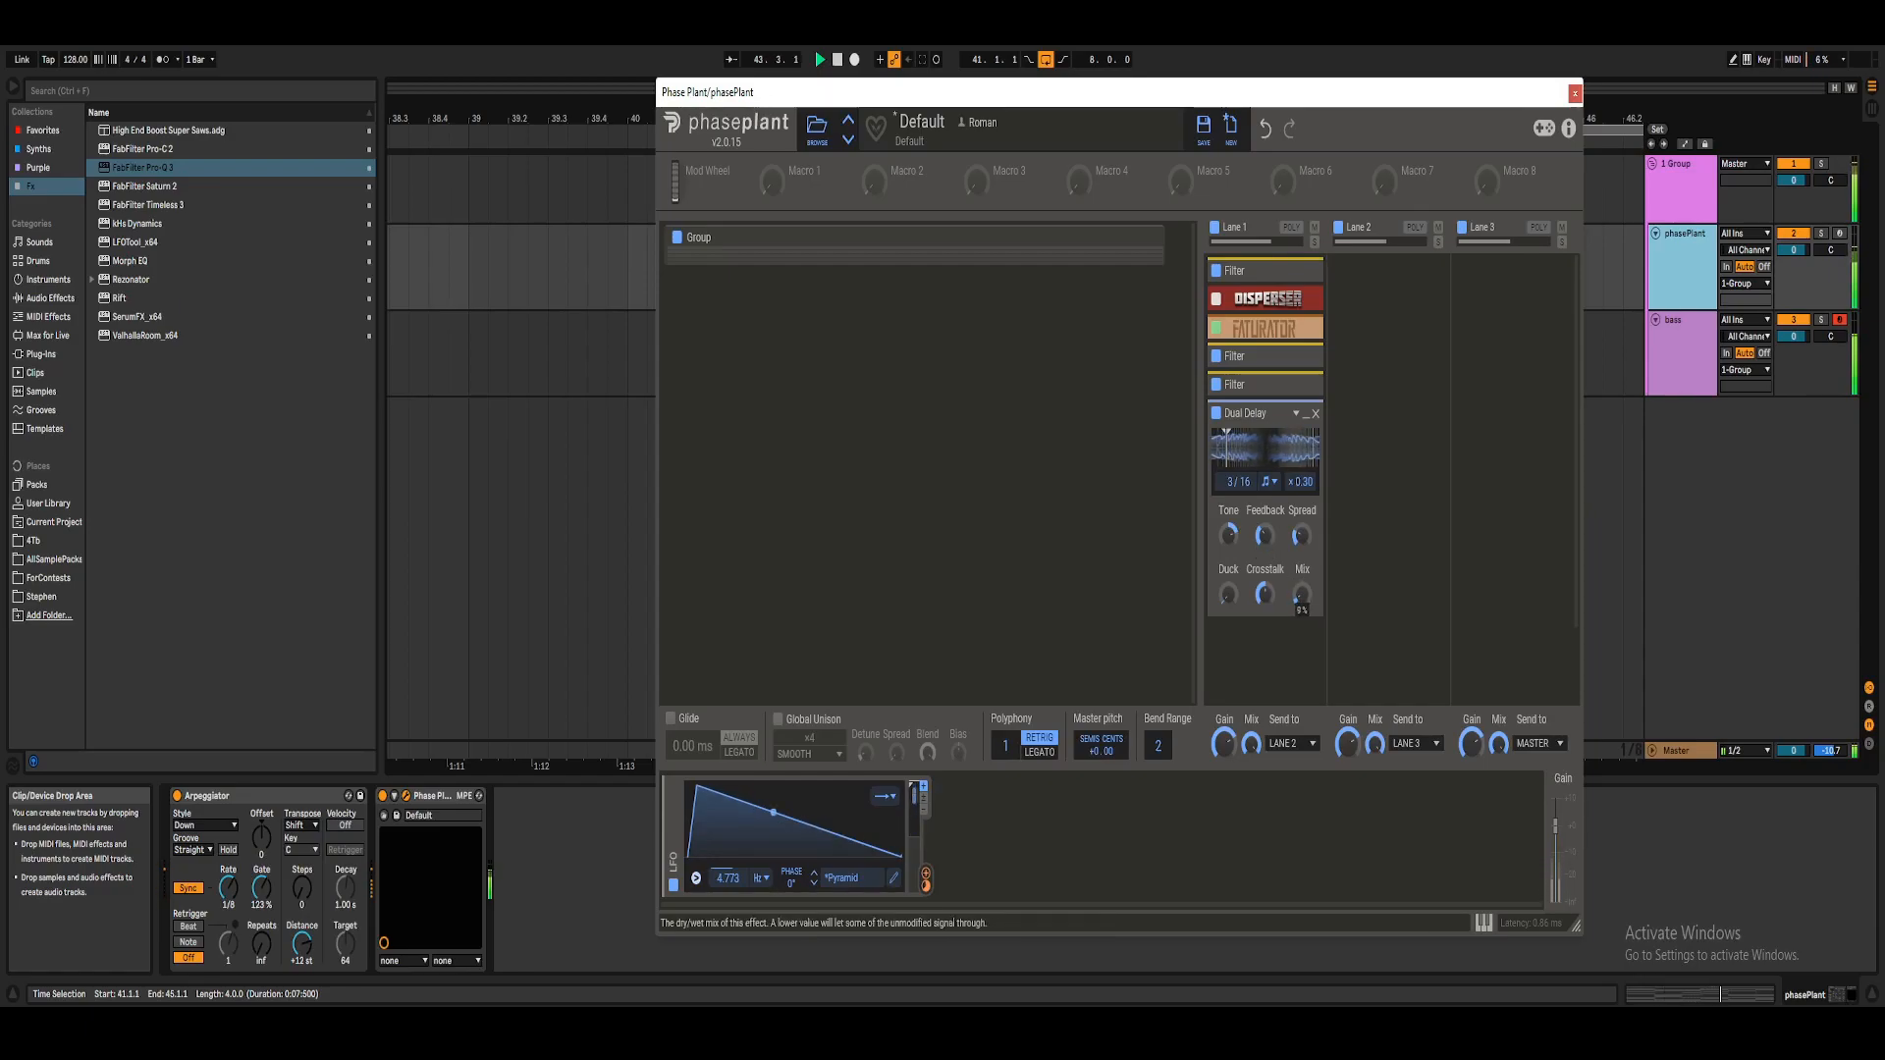
click(1574, 94)
key(space)
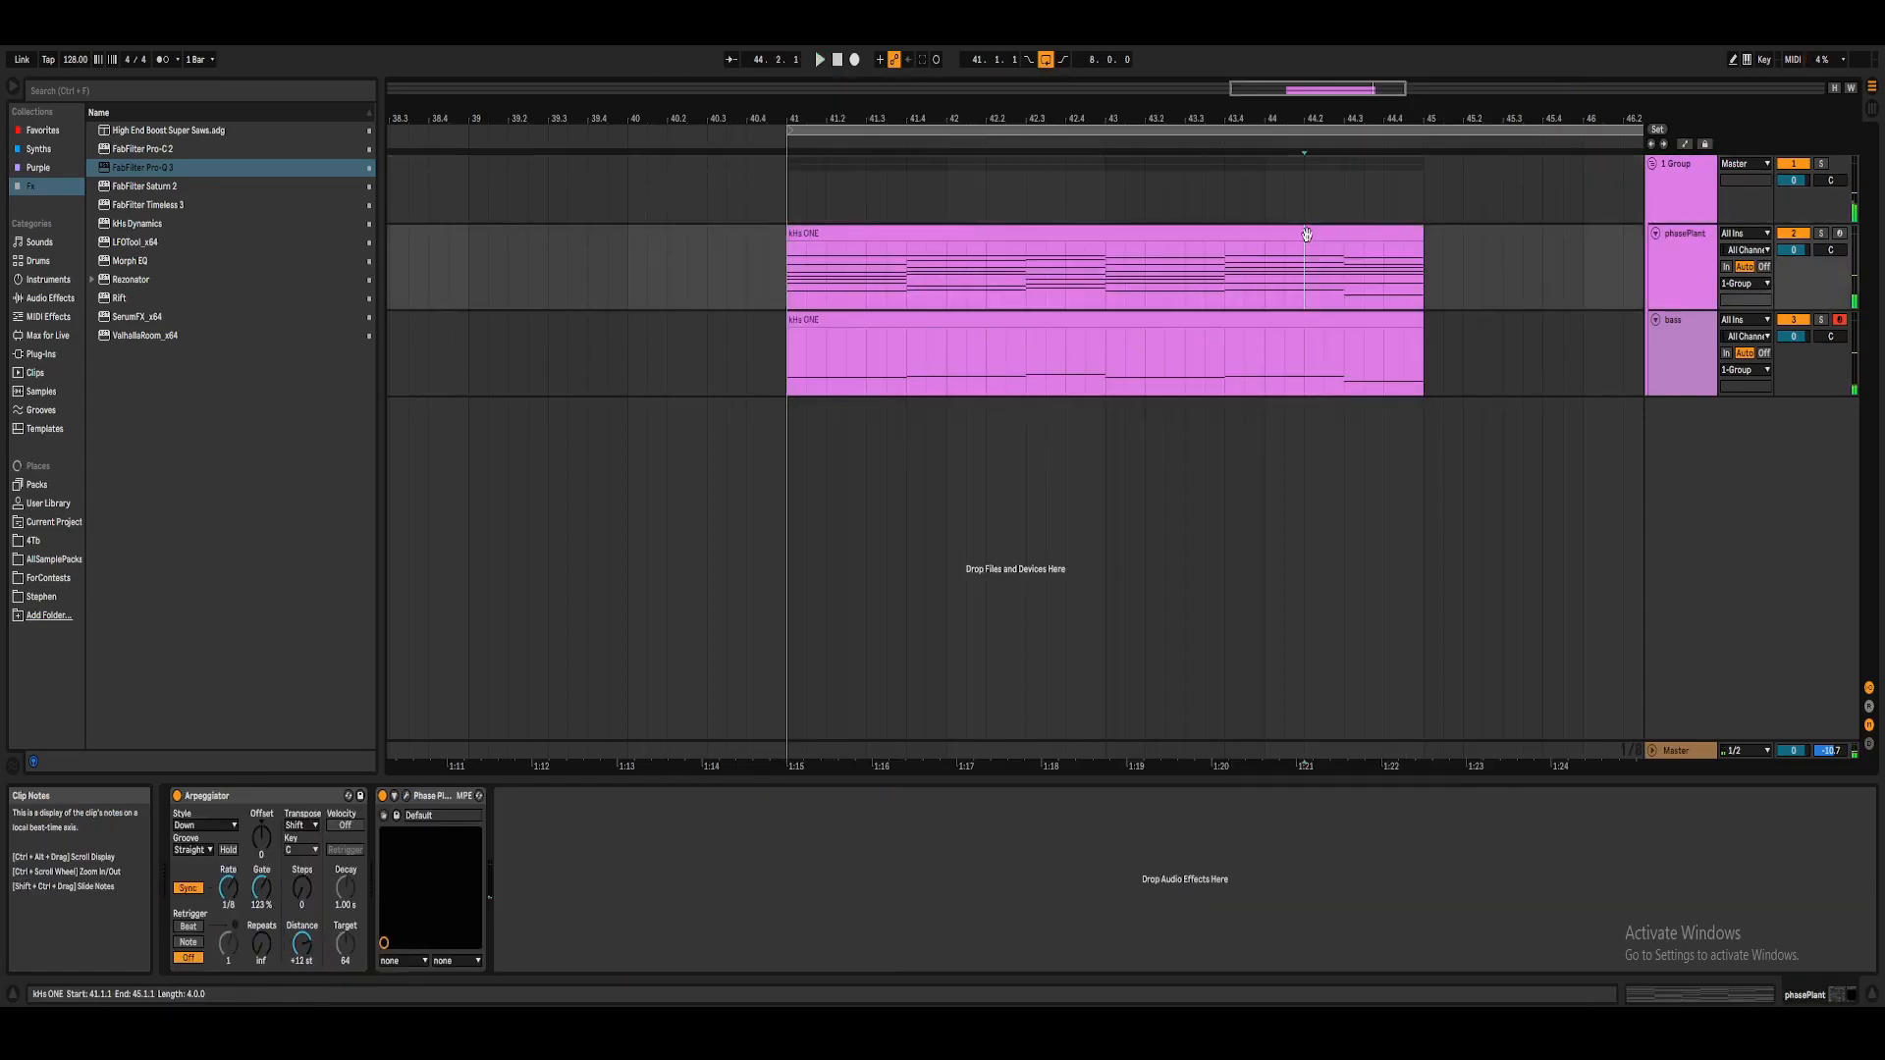
click(1616, 210)
key(space)
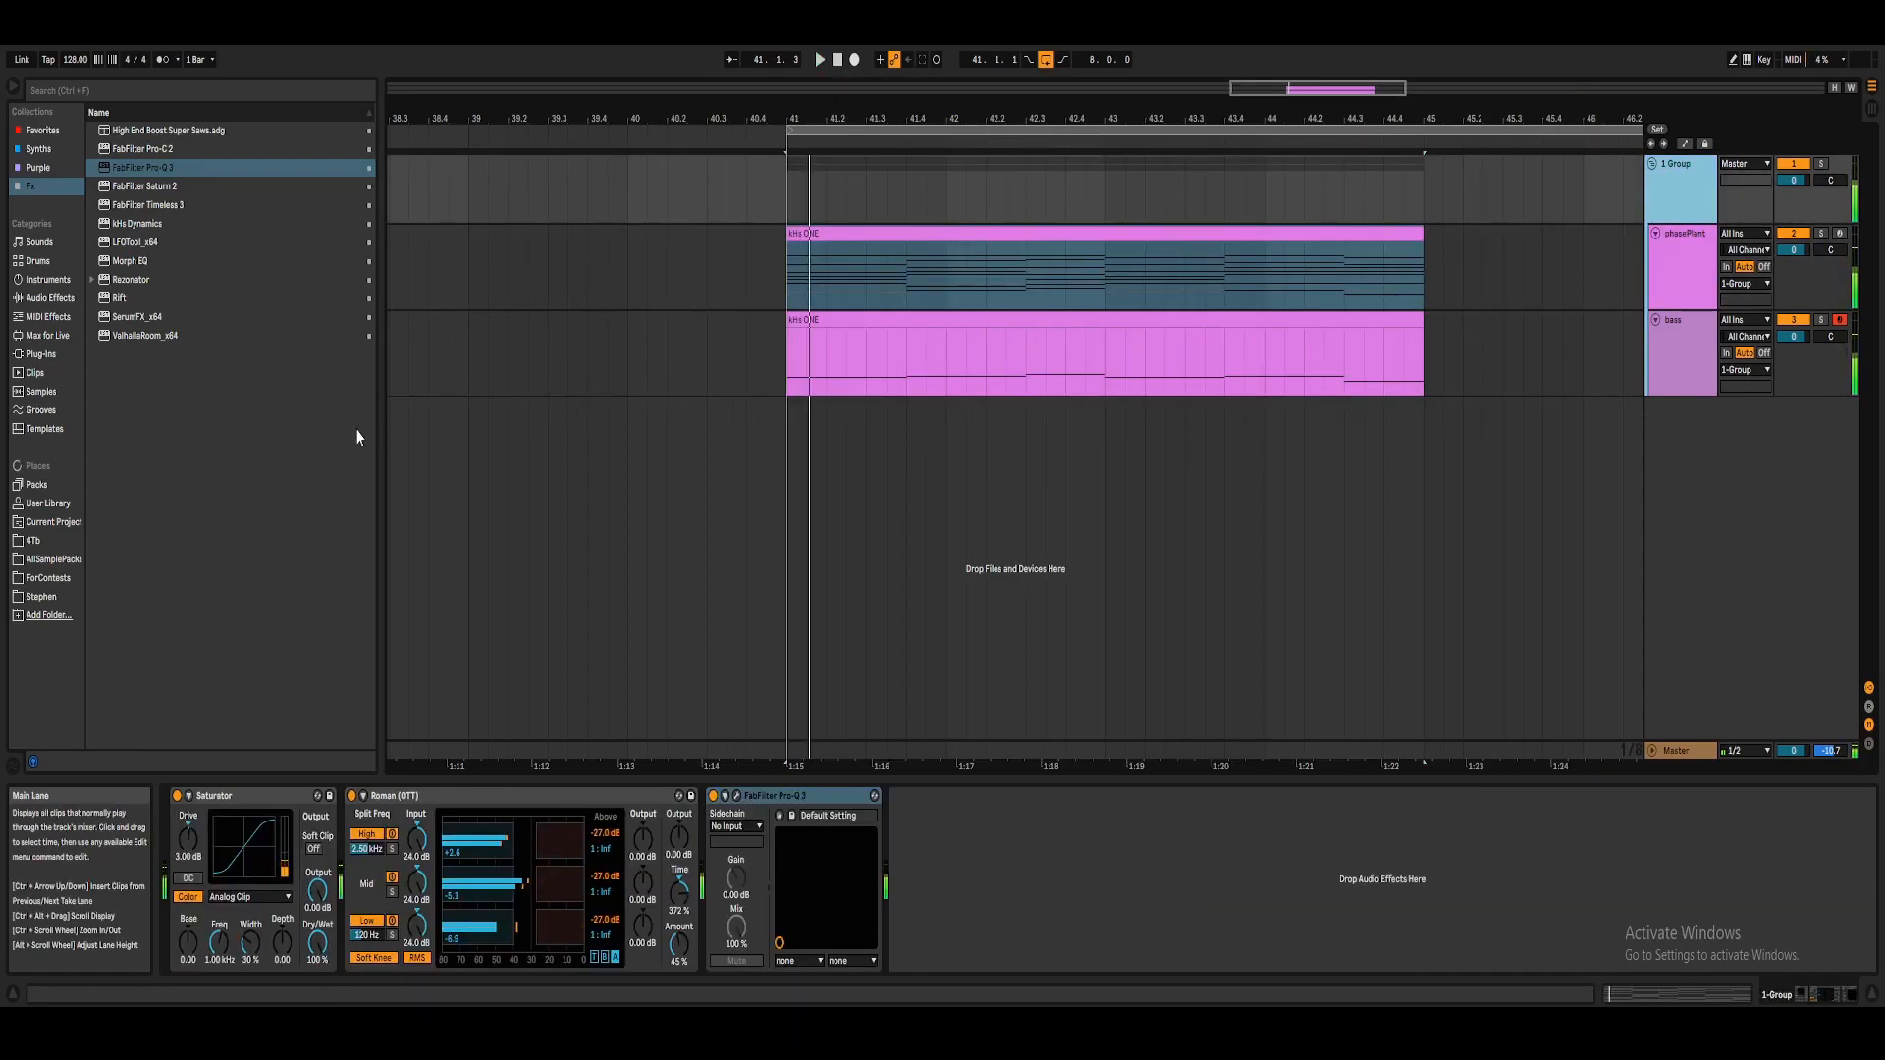
Create an audio track below the bass track and route the group's output to it.
drag(991, 110, 990, 70)
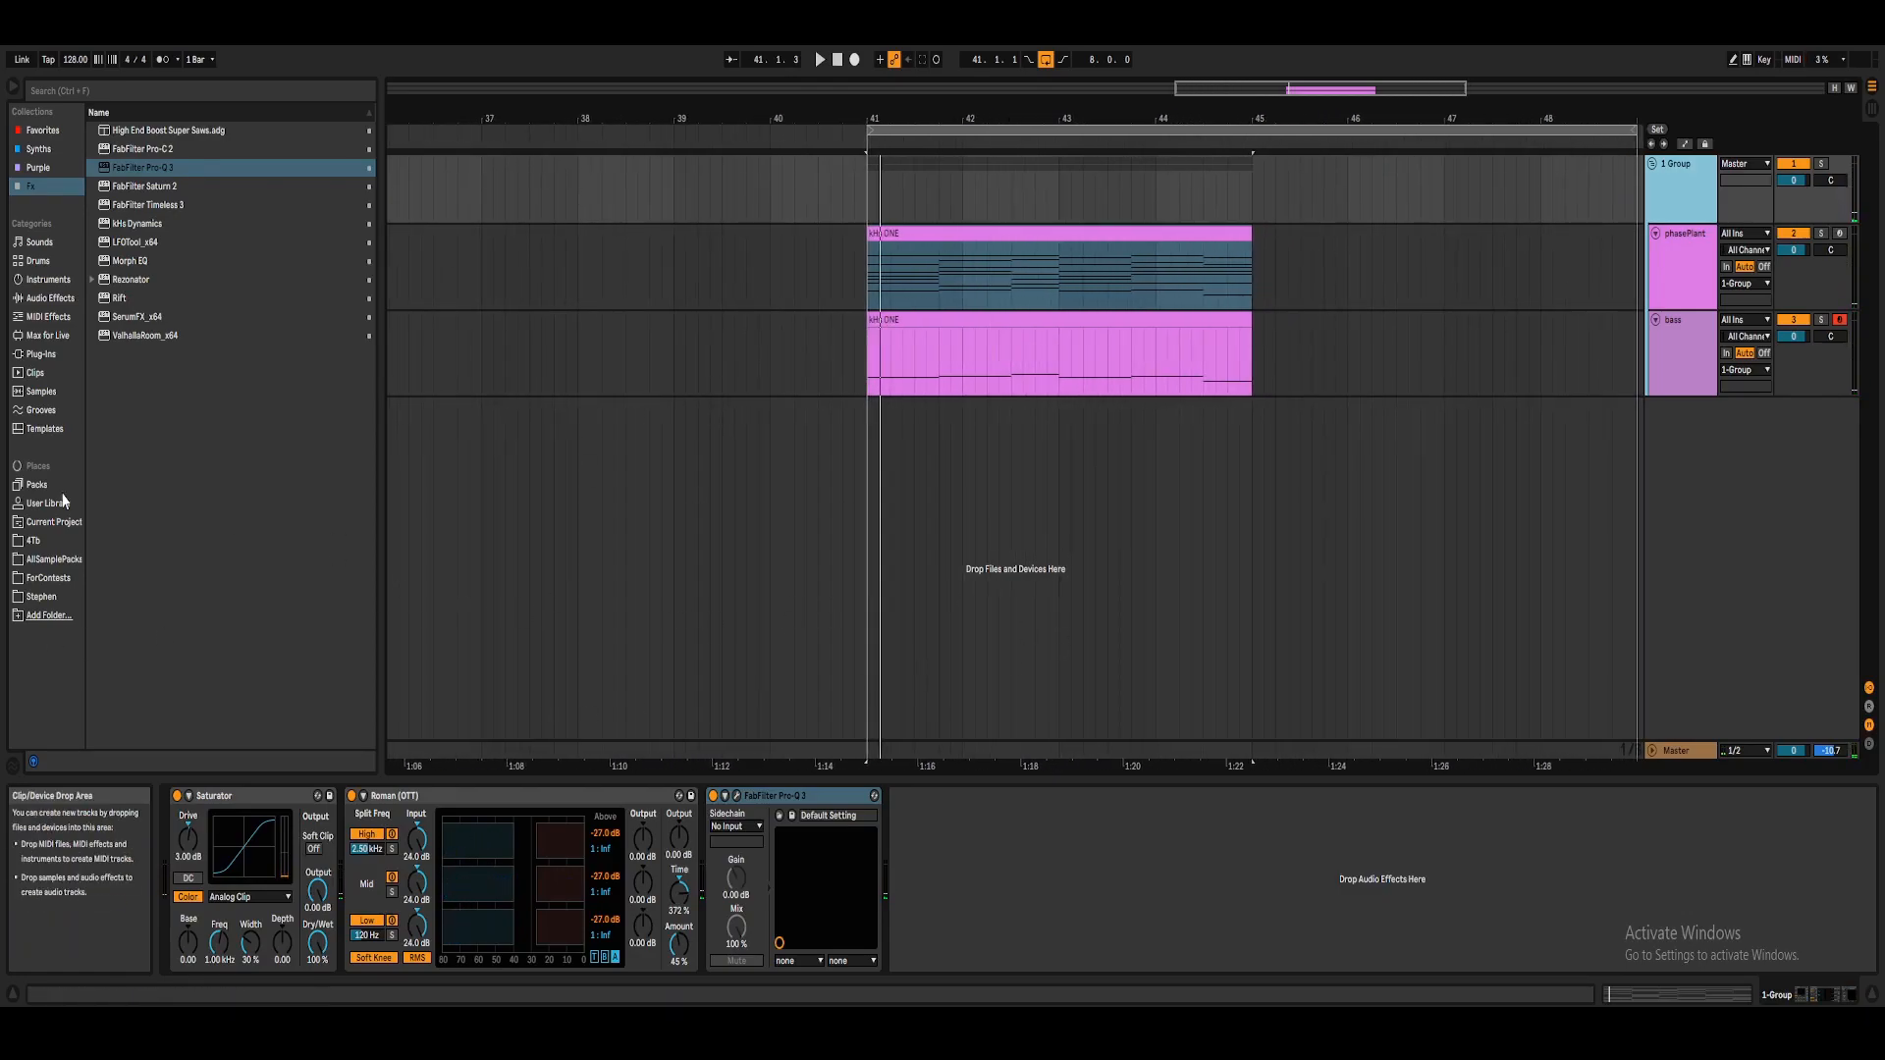
click(1677, 261)
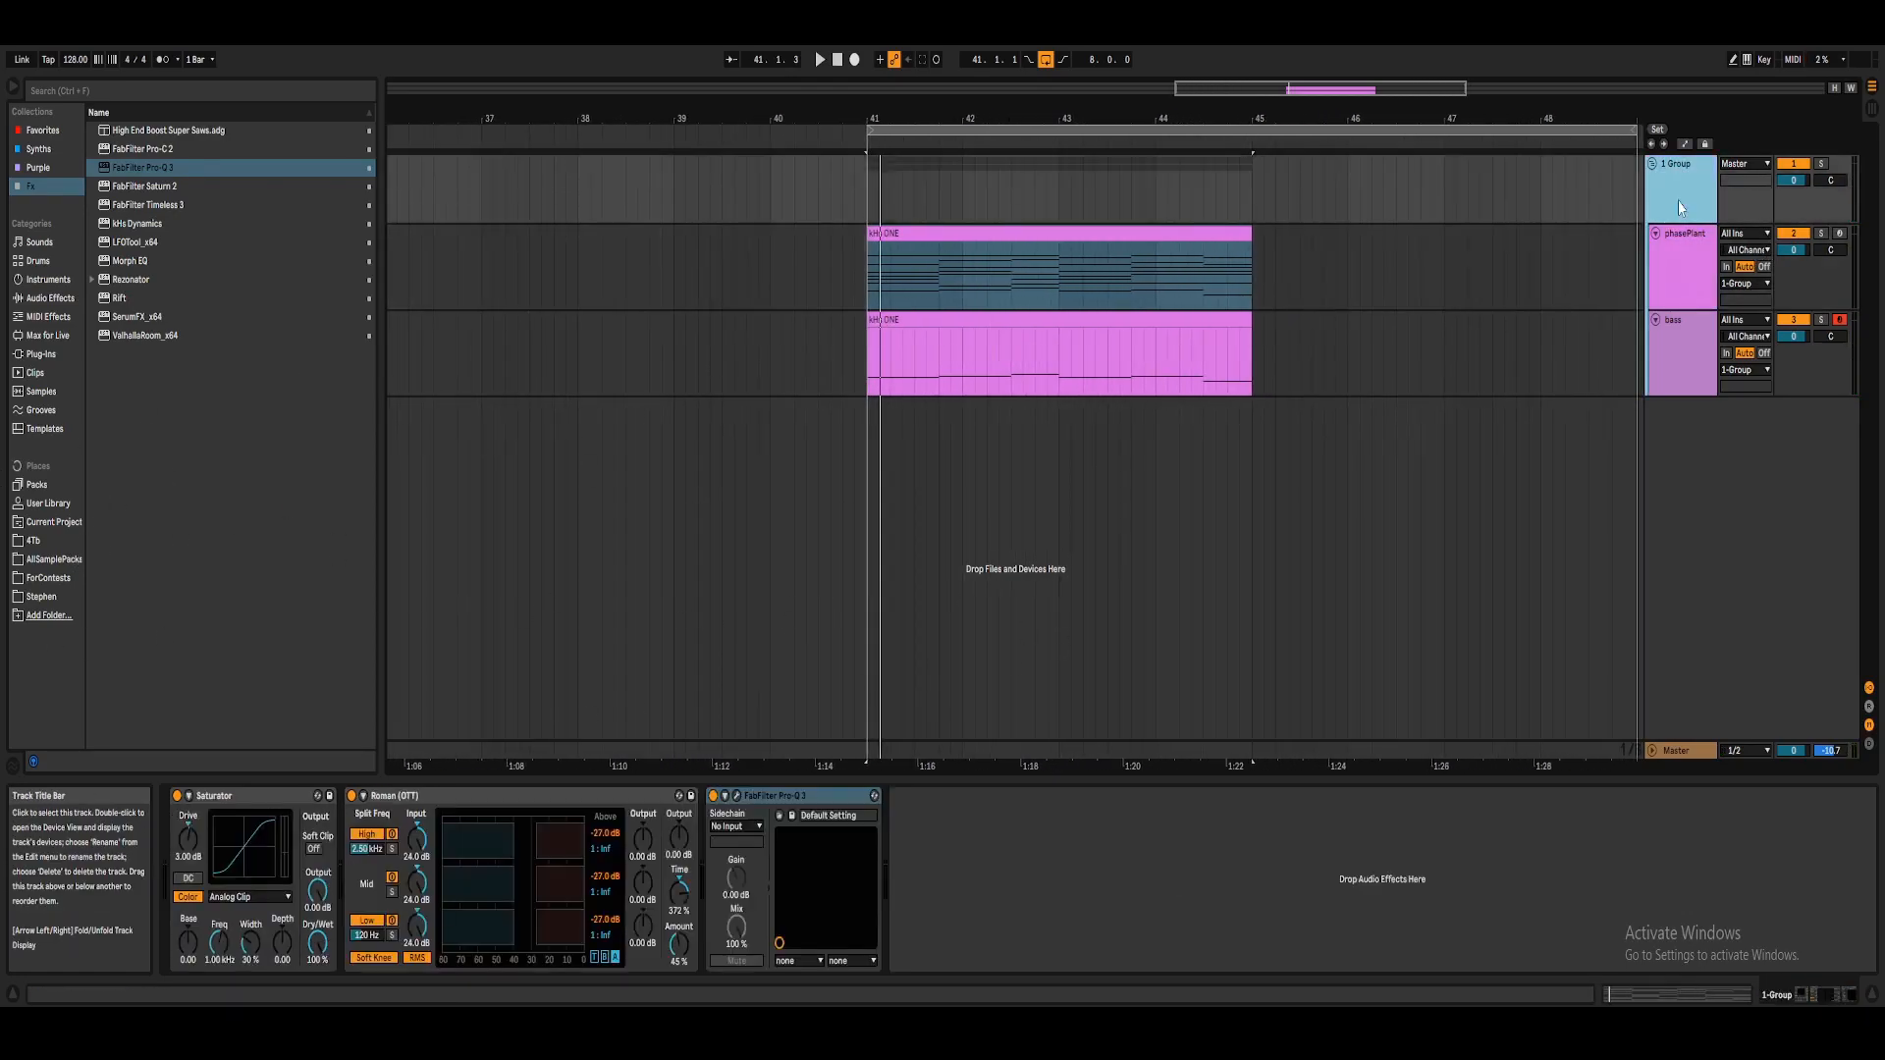
click(1674, 358)
key(ctrl+t)
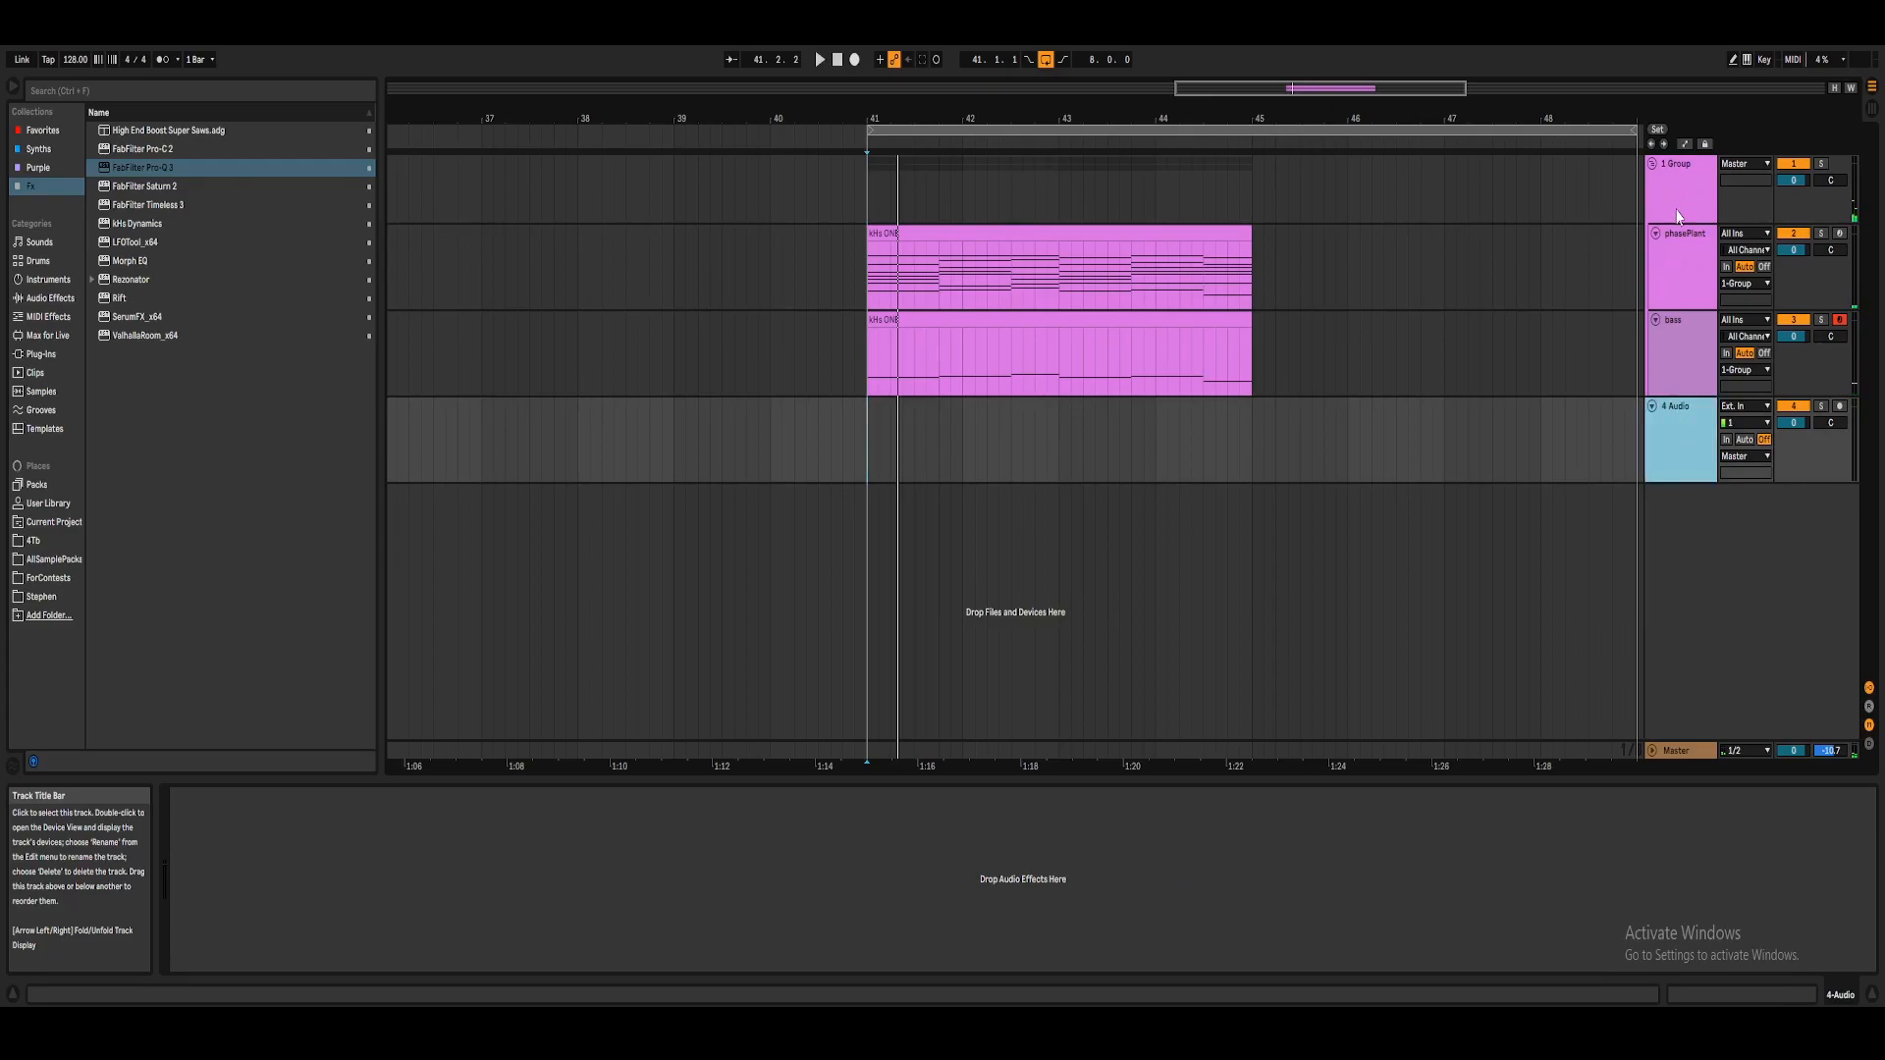
click(1675, 218)
key(plus)
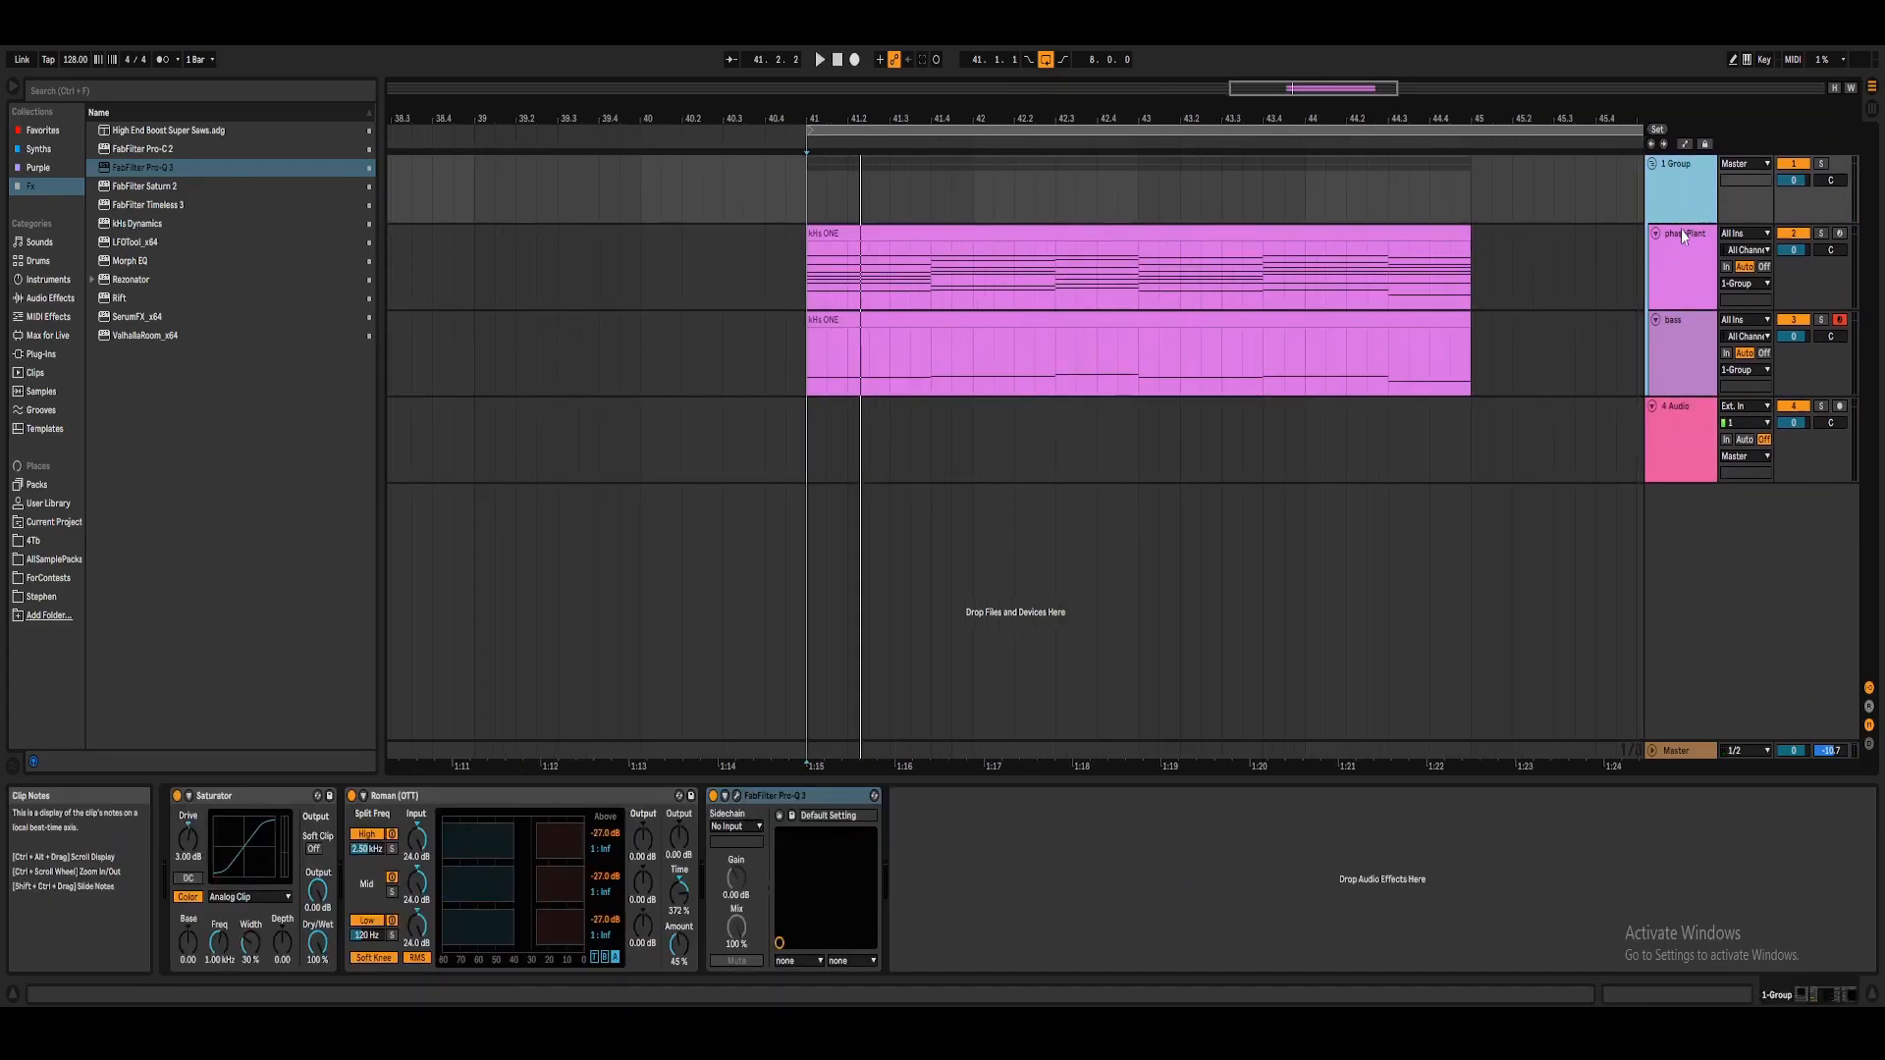
click(1730, 166)
click(1729, 231)
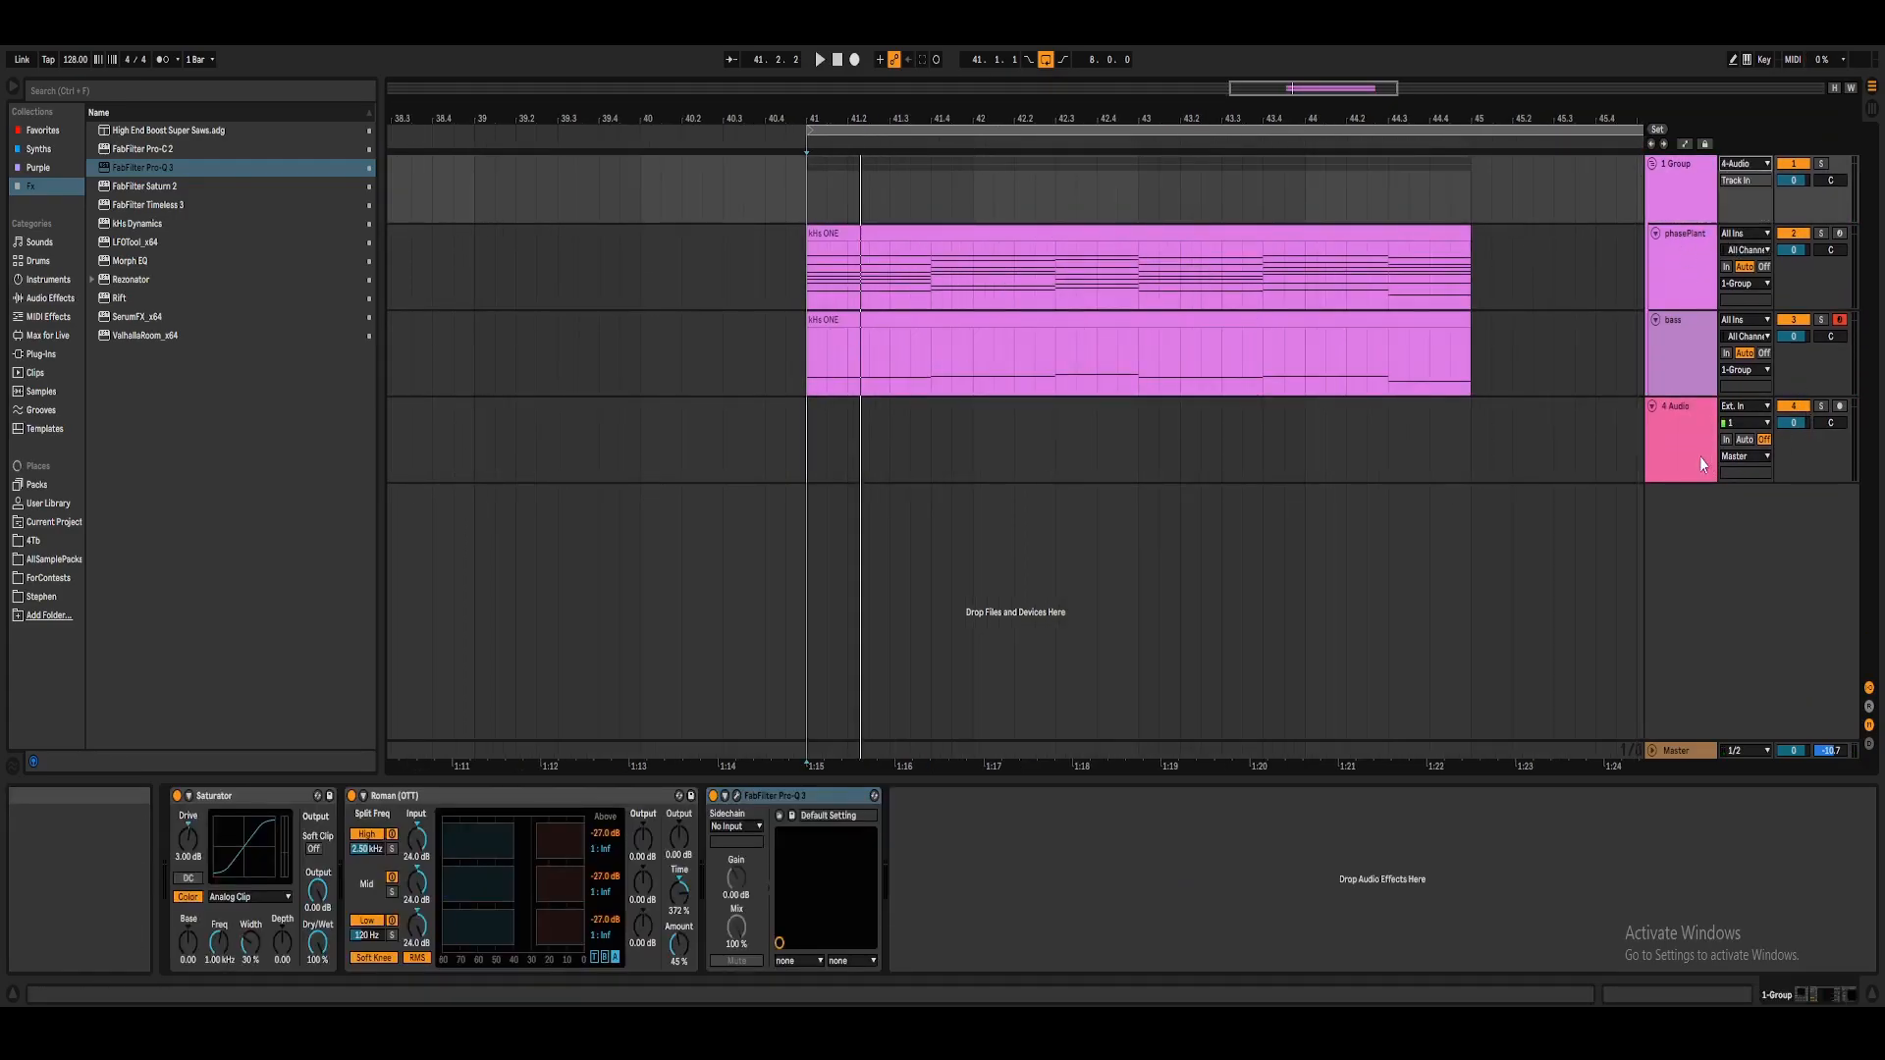
Rename the new audio track "export" and select it as the group's output destination.
right_click(1705, 467)
click(1700, 526)
text(export)
key(Return)
click(1742, 164)
click(1732, 229)
Arm the export track for recording and test its solo state and its In and Off monitoring modes.
click(1795, 406)
click(1822, 406)
click(1839, 407)
click(1727, 440)
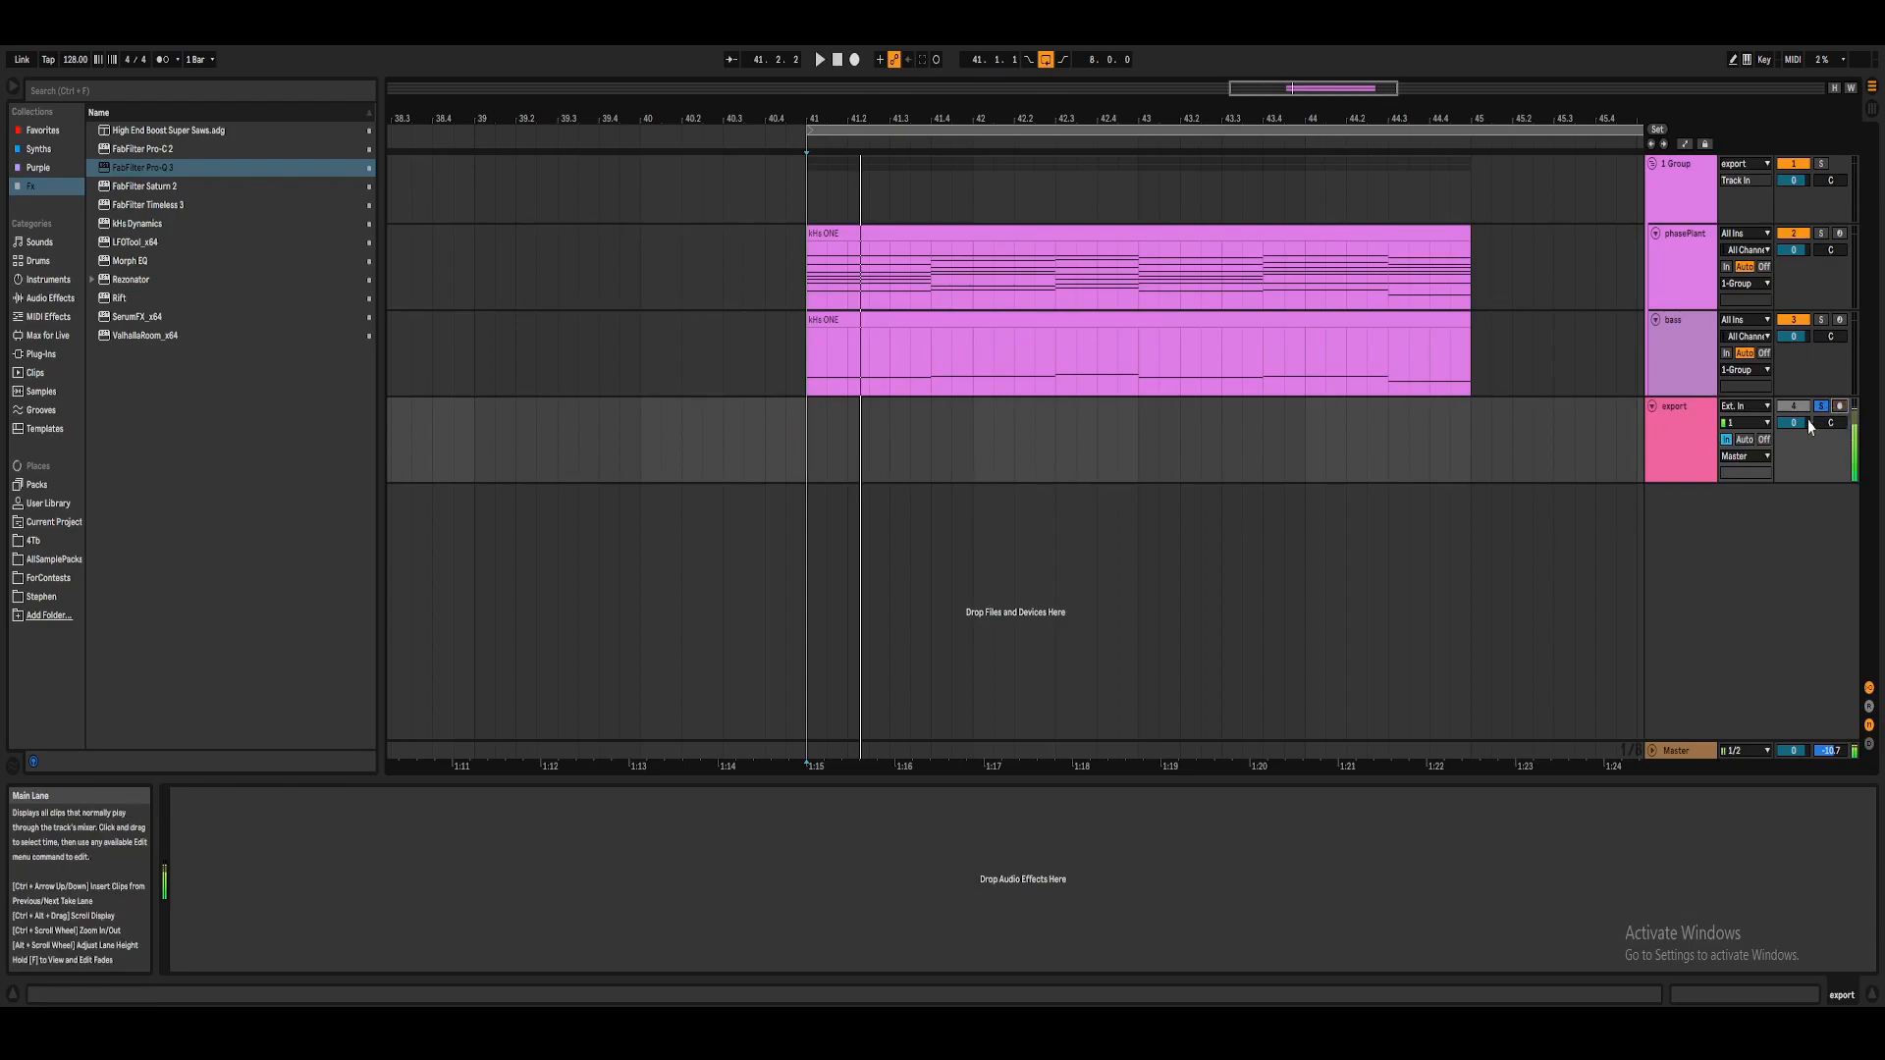
click(1765, 440)
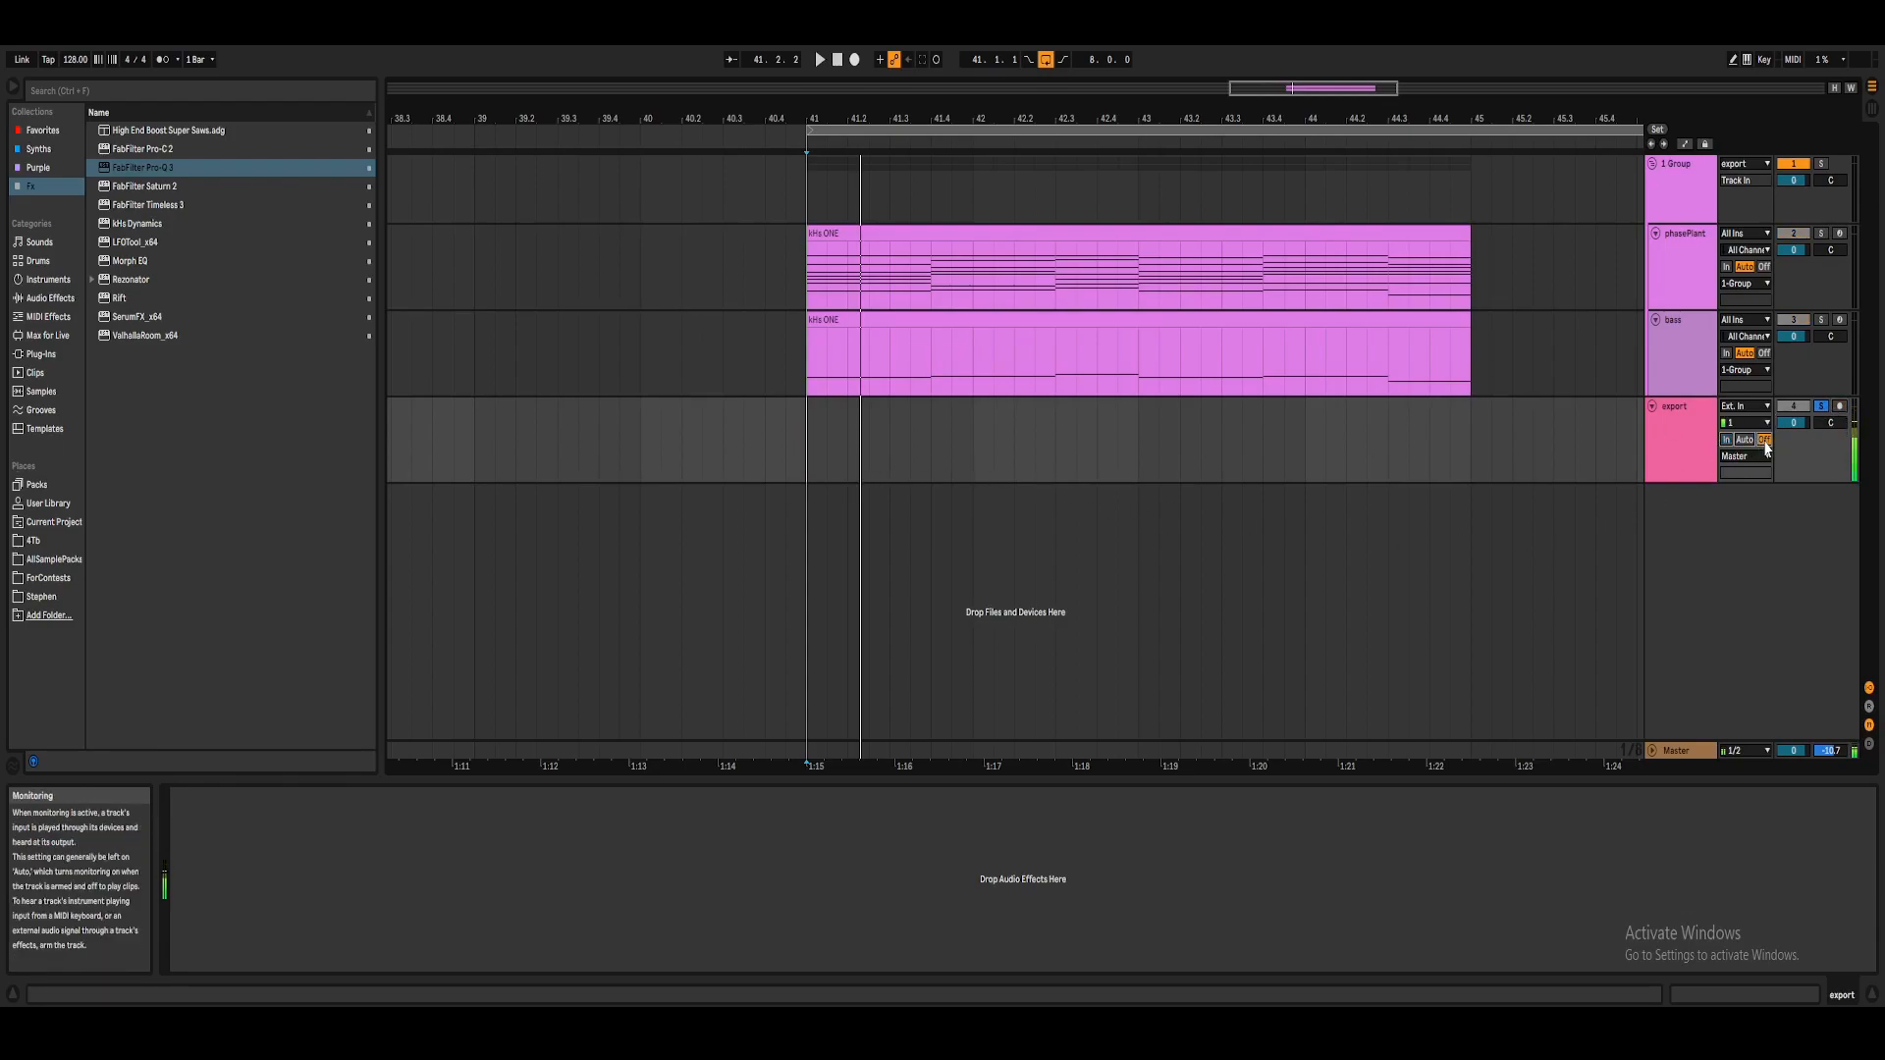
Record the group's output onto the export track, starting just before bar 41 and stopping after the MIDI clips end.
click(799, 442)
click(854, 60)
key(space)
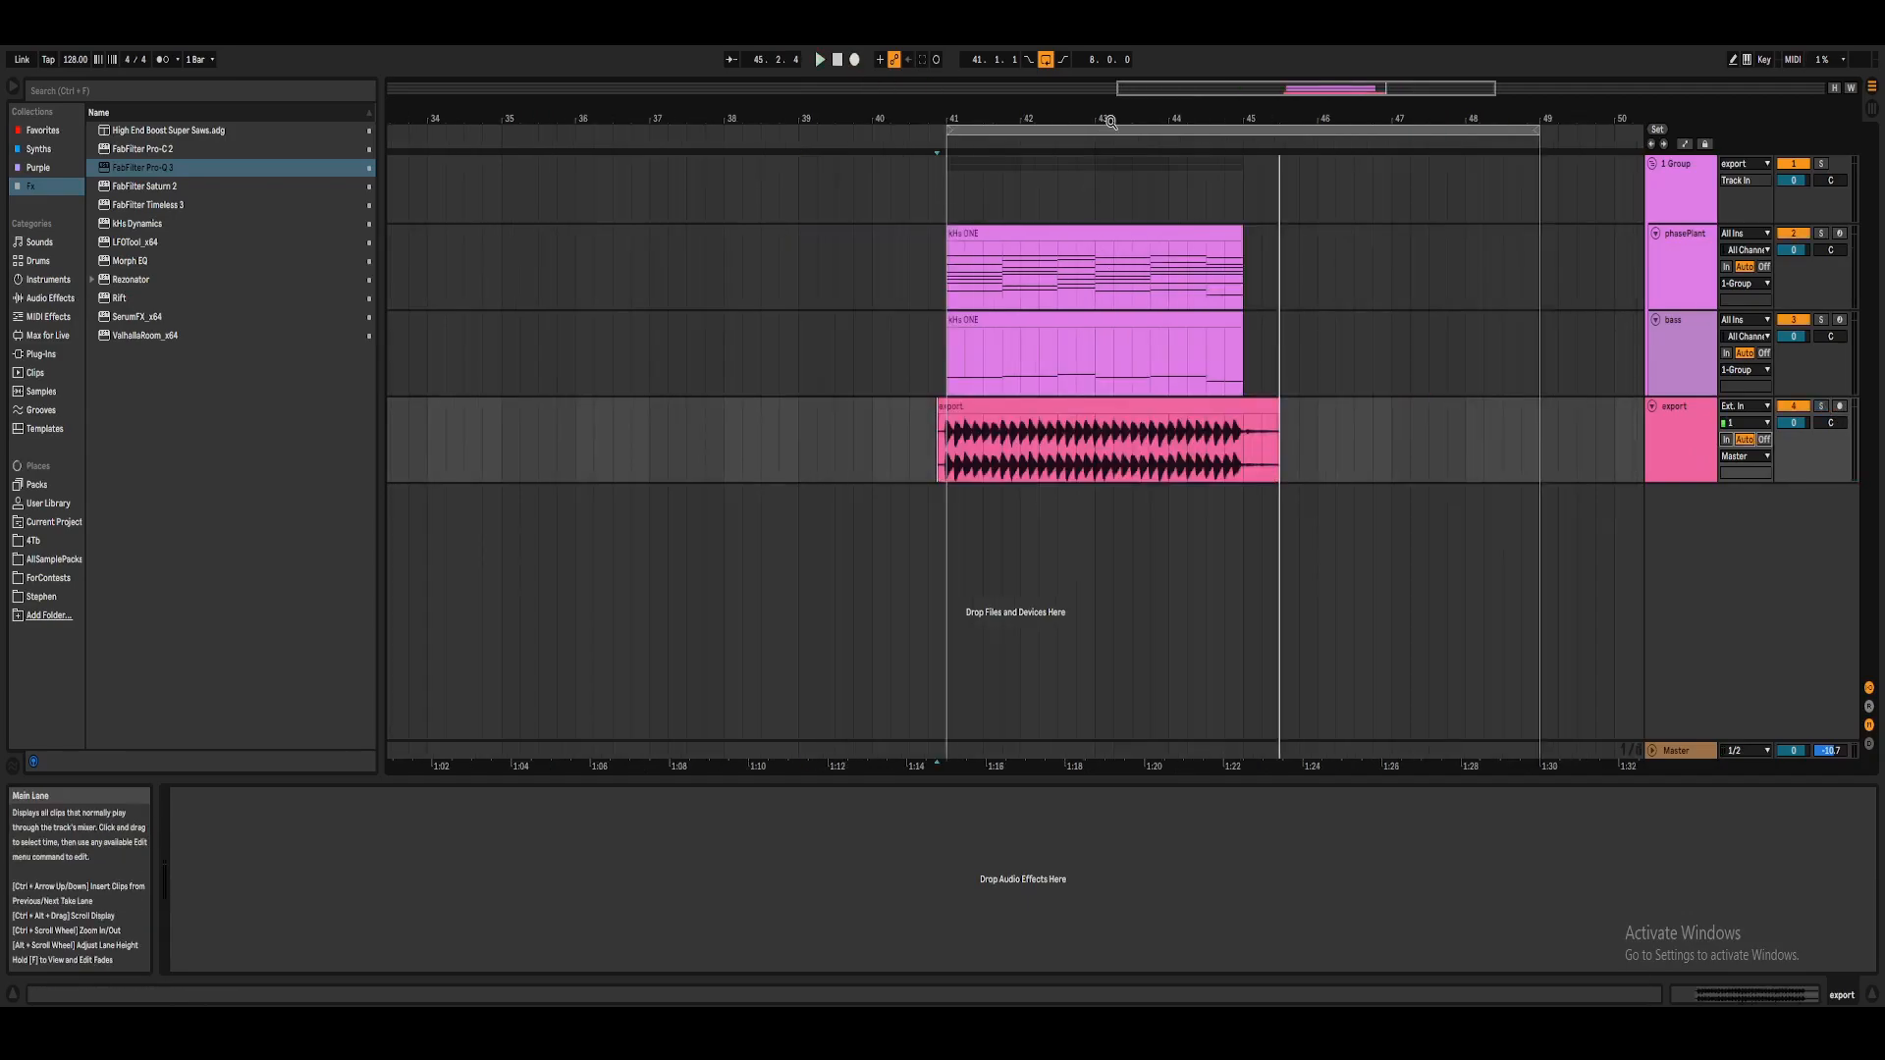
Move the recorded export clip earlier and trim its silent beginning so that it starts at bar 33.
drag(1115, 110, 1116, 64)
drag(1118, 405, 795, 435)
key(space)
drag(725, 139, 733, 416)
key(space)
Check the export clip's start marker against the first transient in the waveform editor and audition it.
double_click(744, 406)
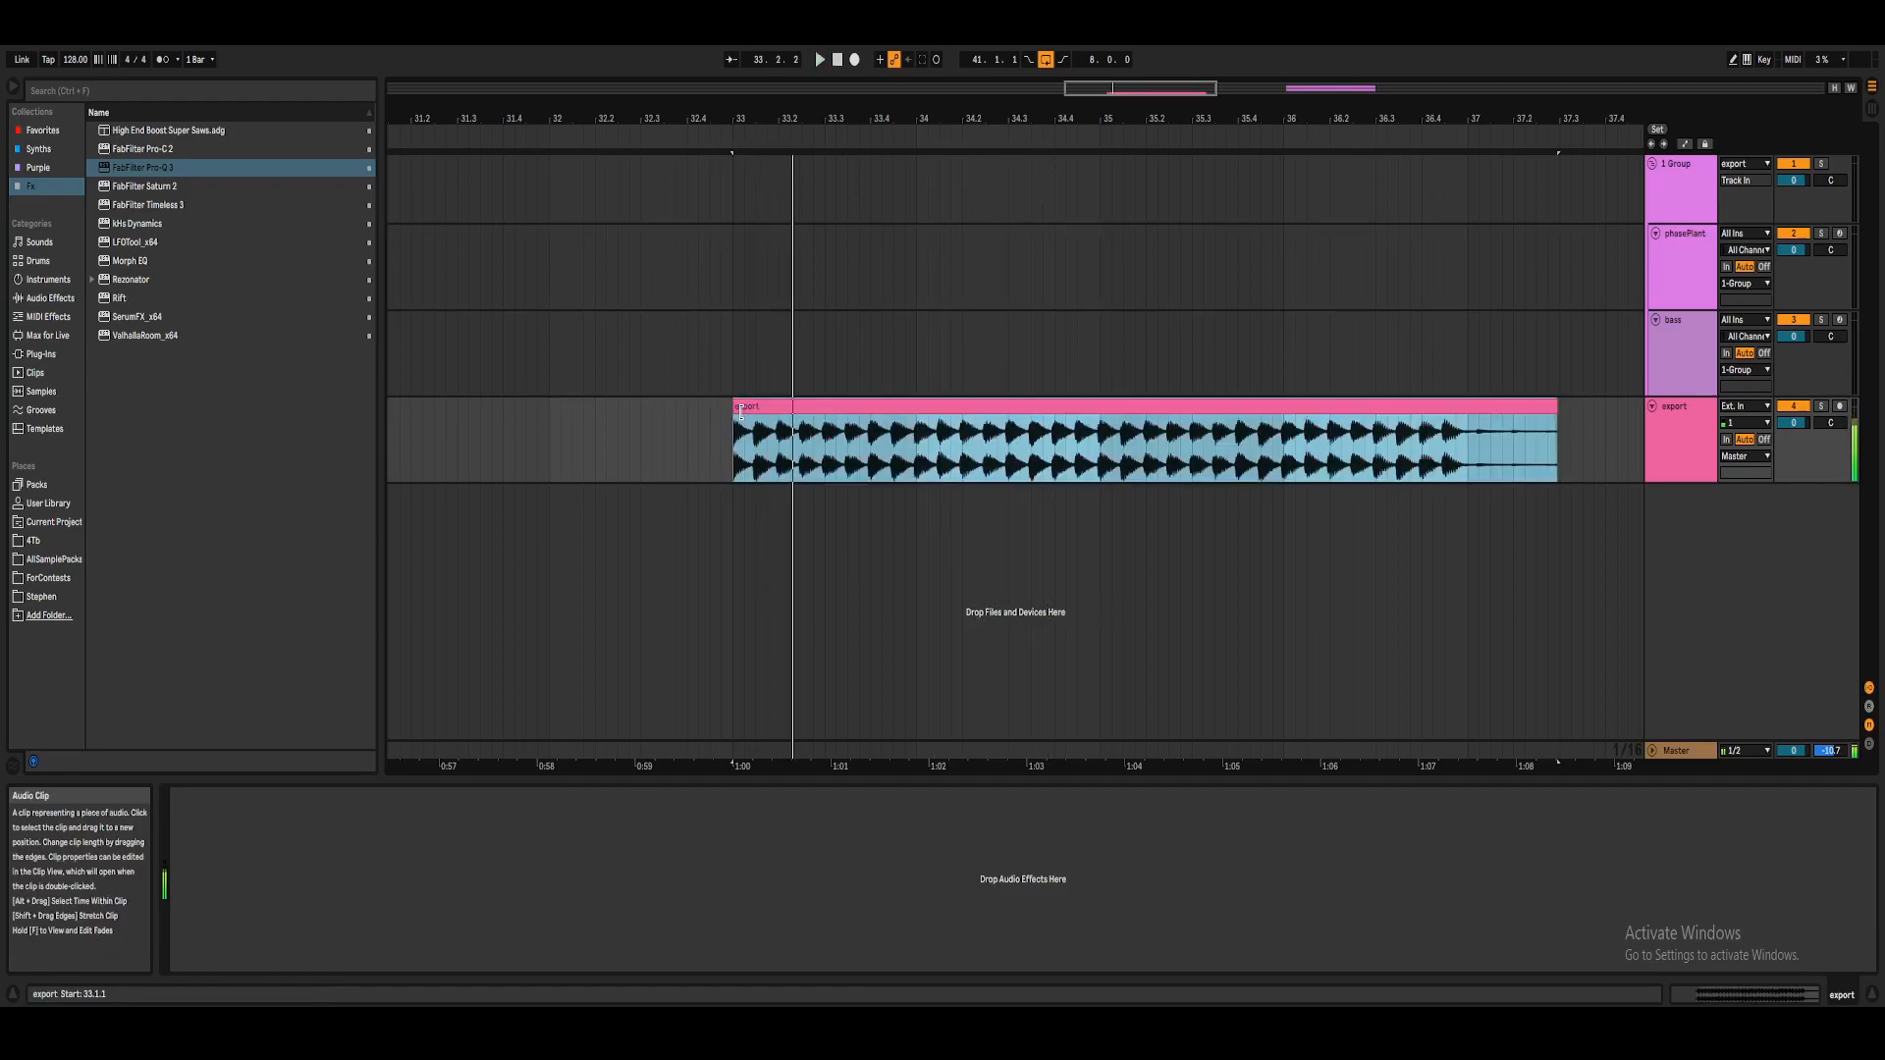
drag(656, 271, 654, 272)
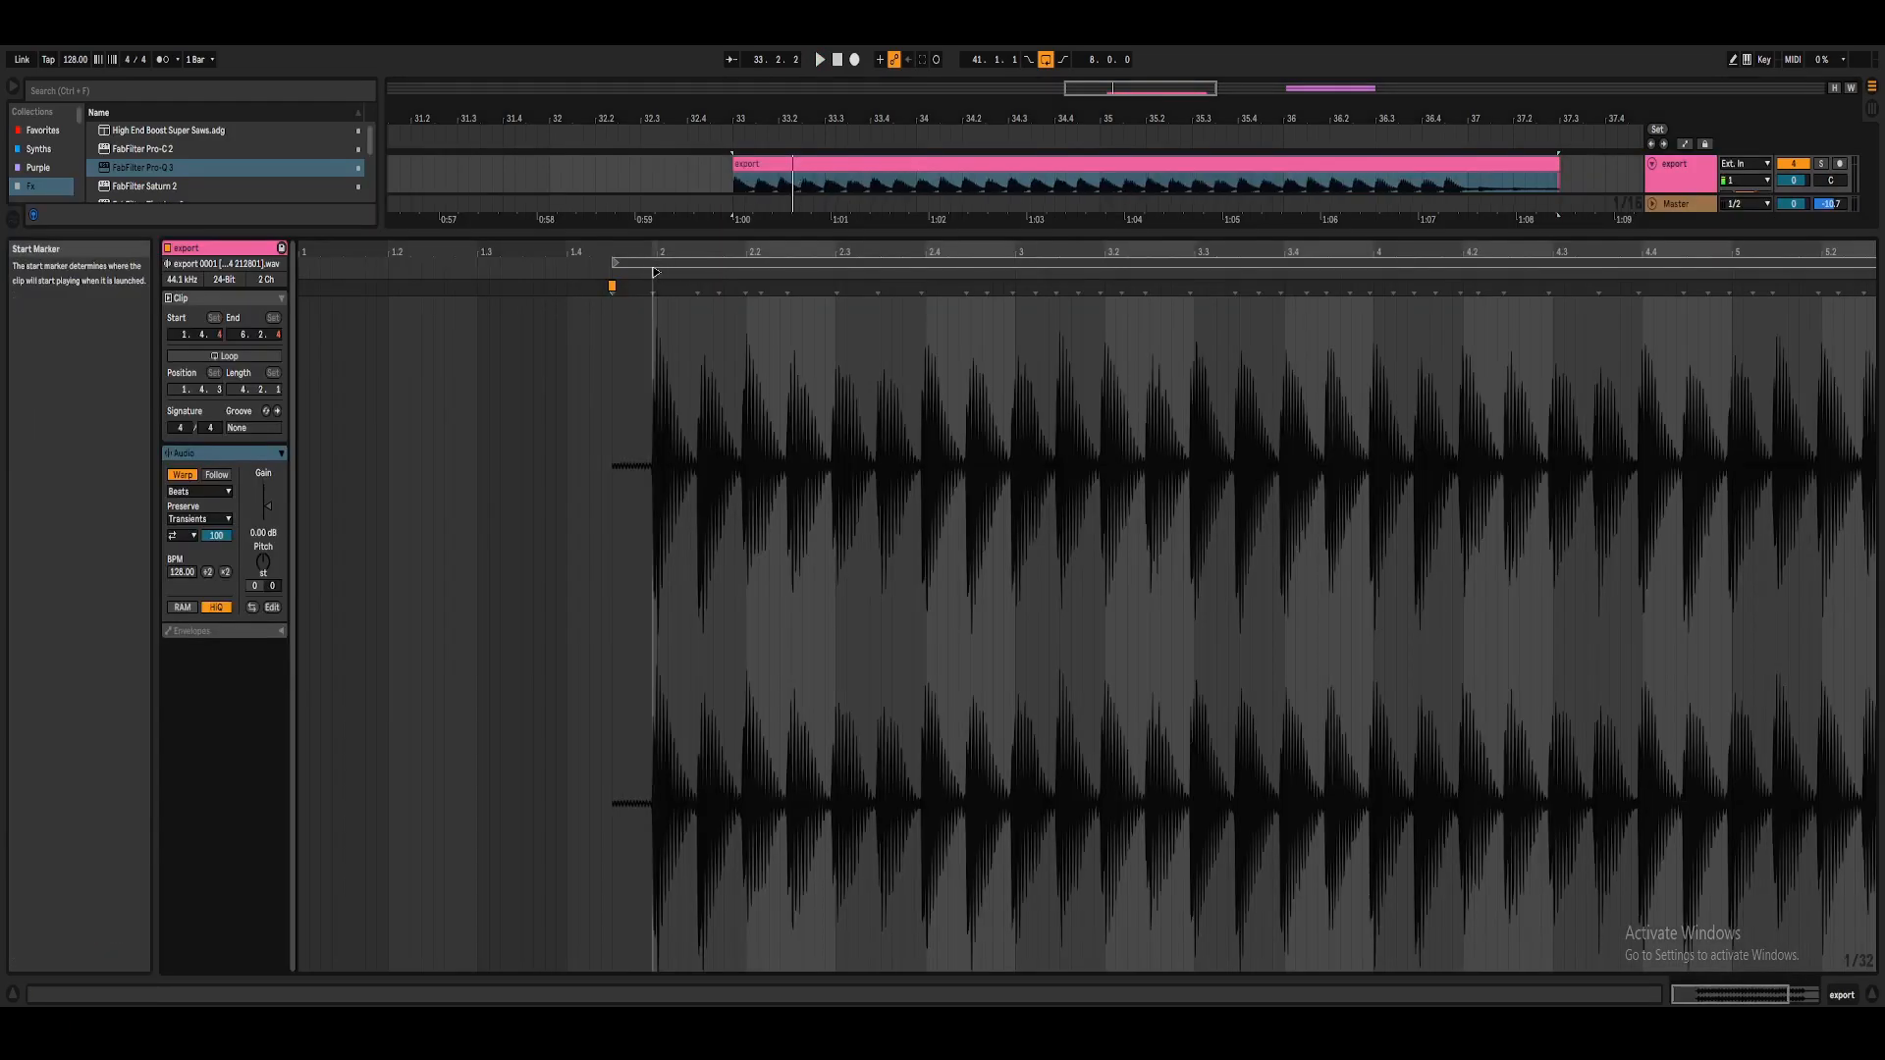
key(space)
key(space)
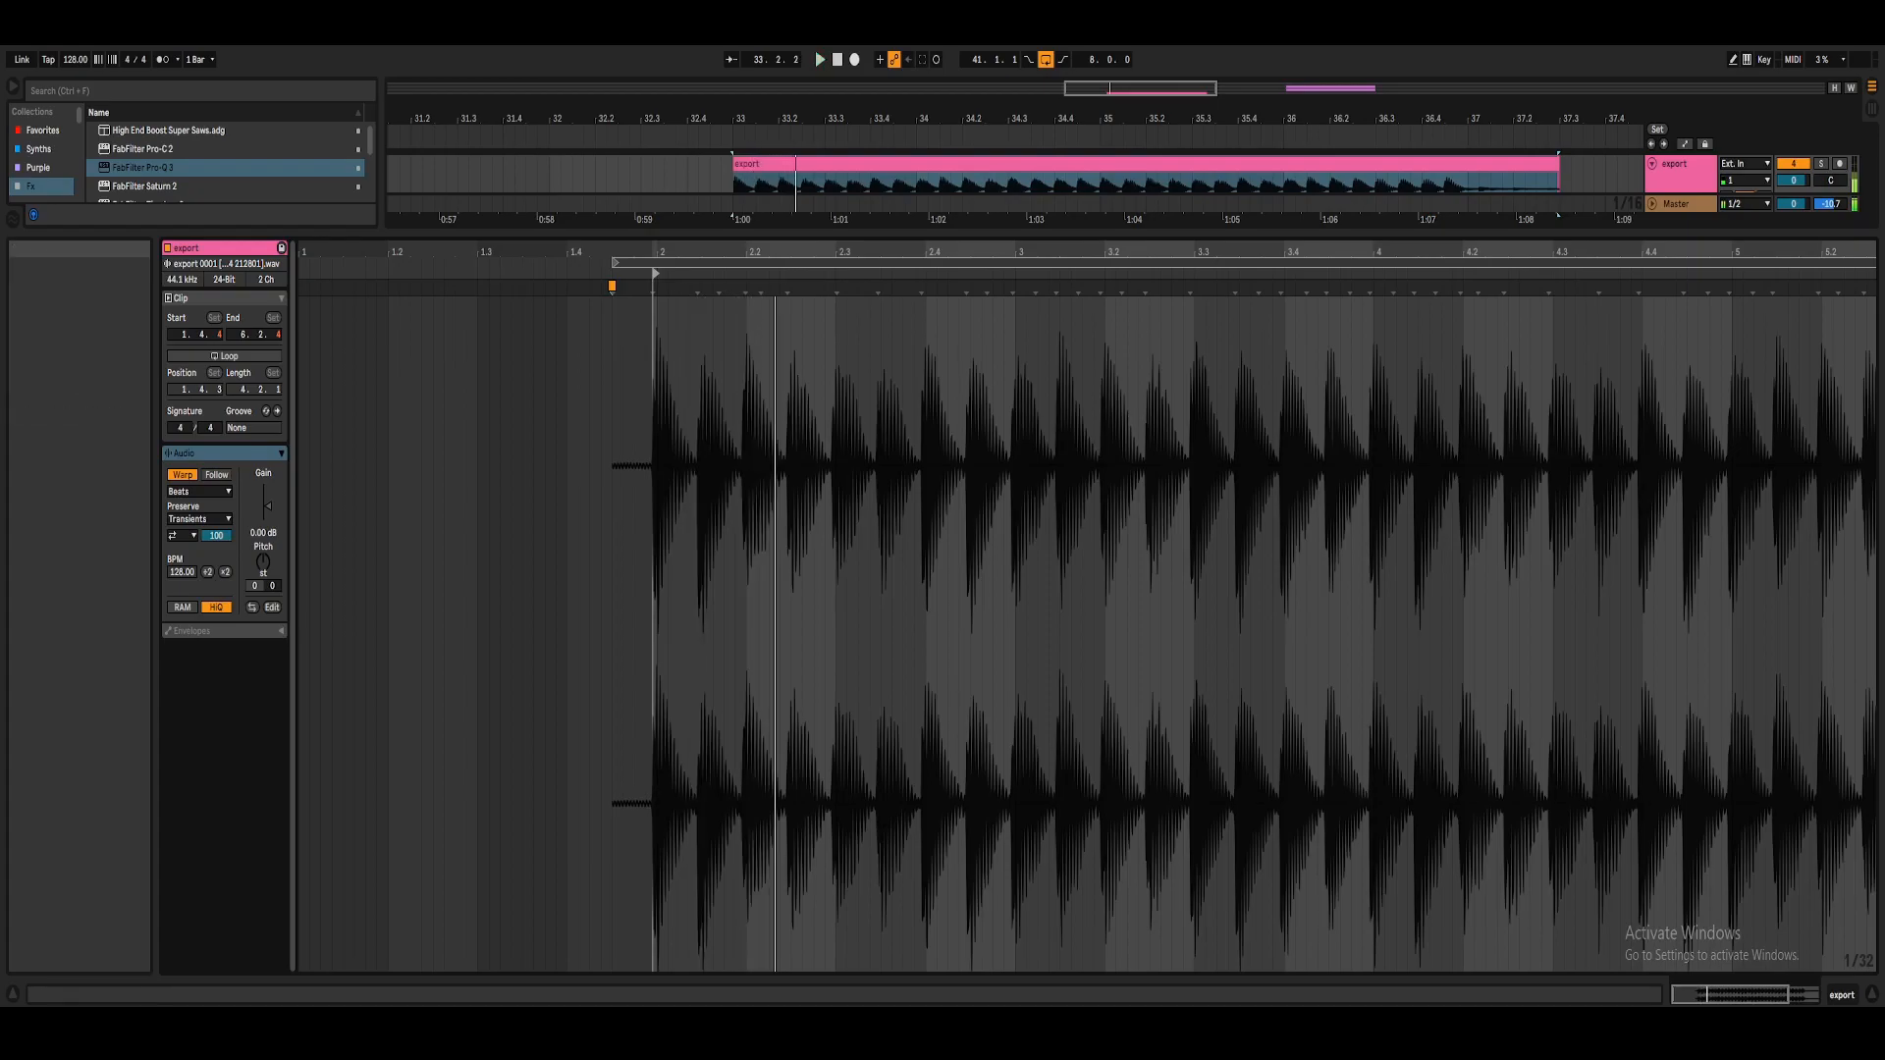
click(1873, 995)
Trim the export clip's end to bar 37 and consolidate it into a four-bar clip.
drag(1559, 432, 1469, 432)
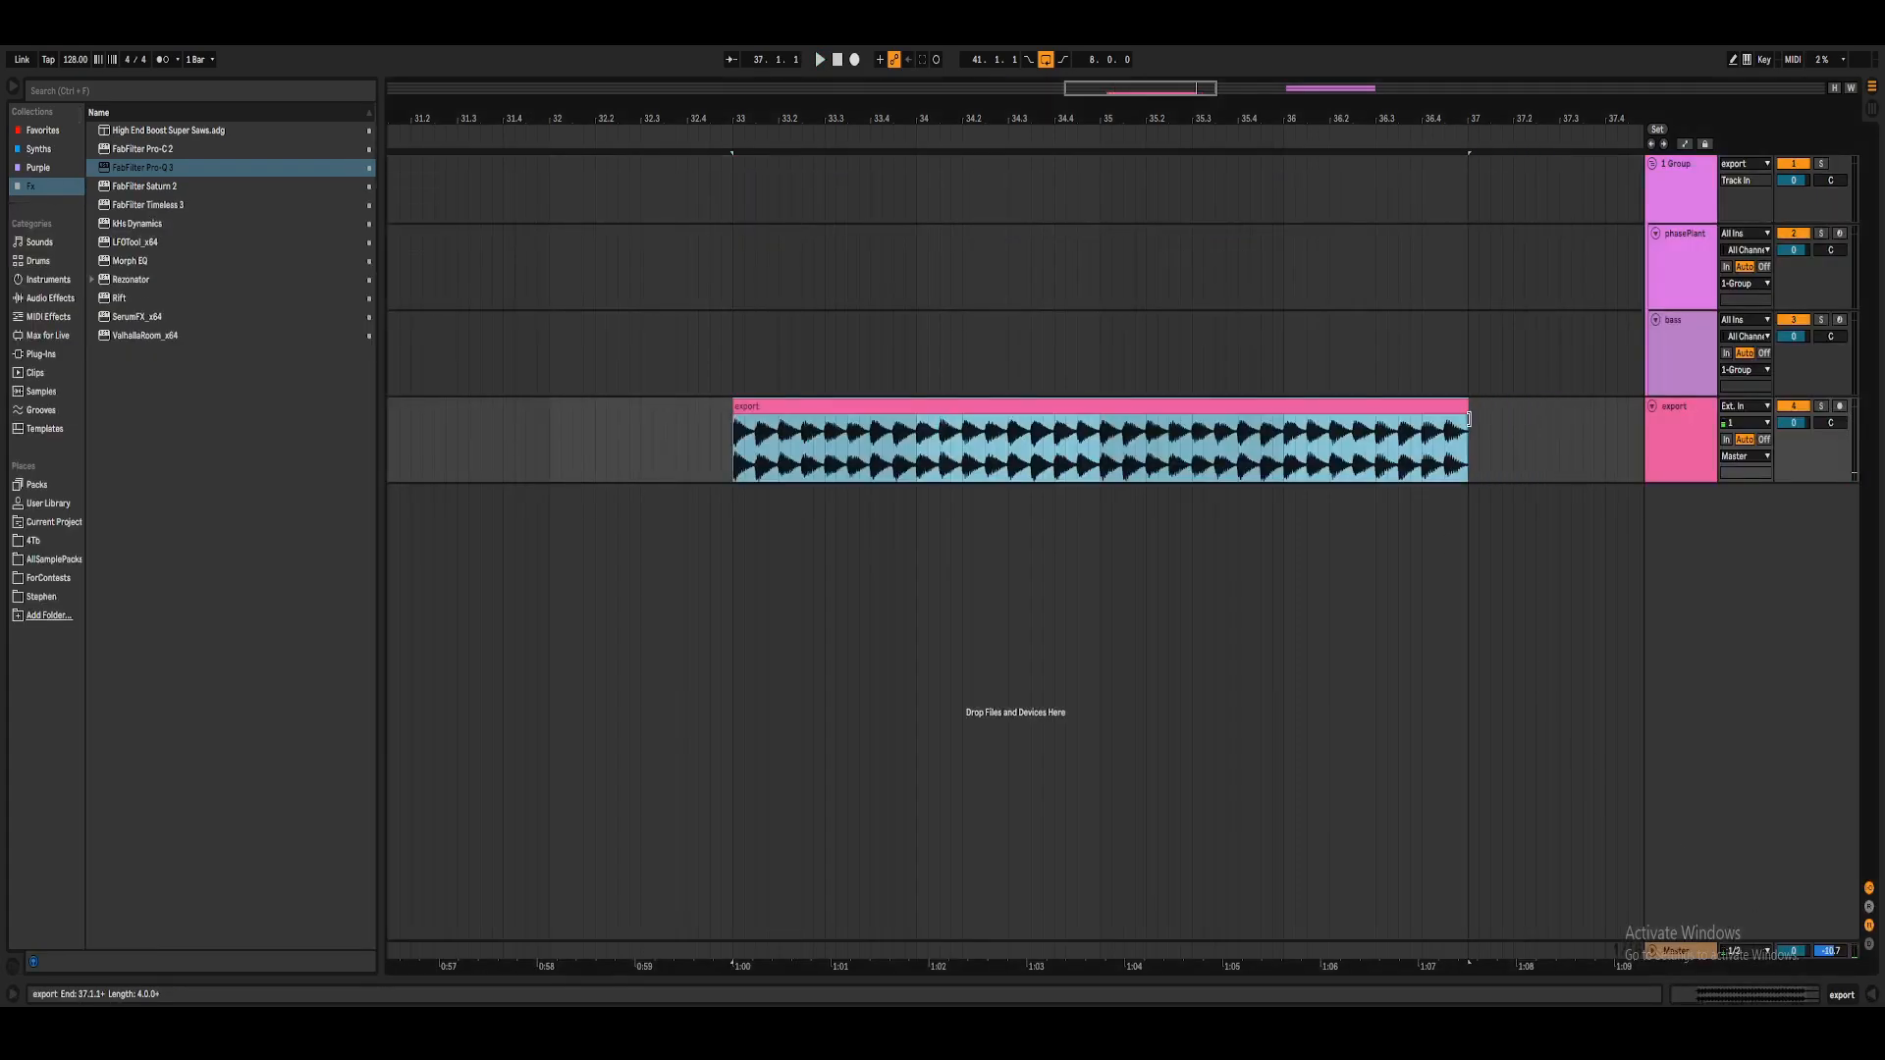
right_click(1441, 412)
click(1476, 599)
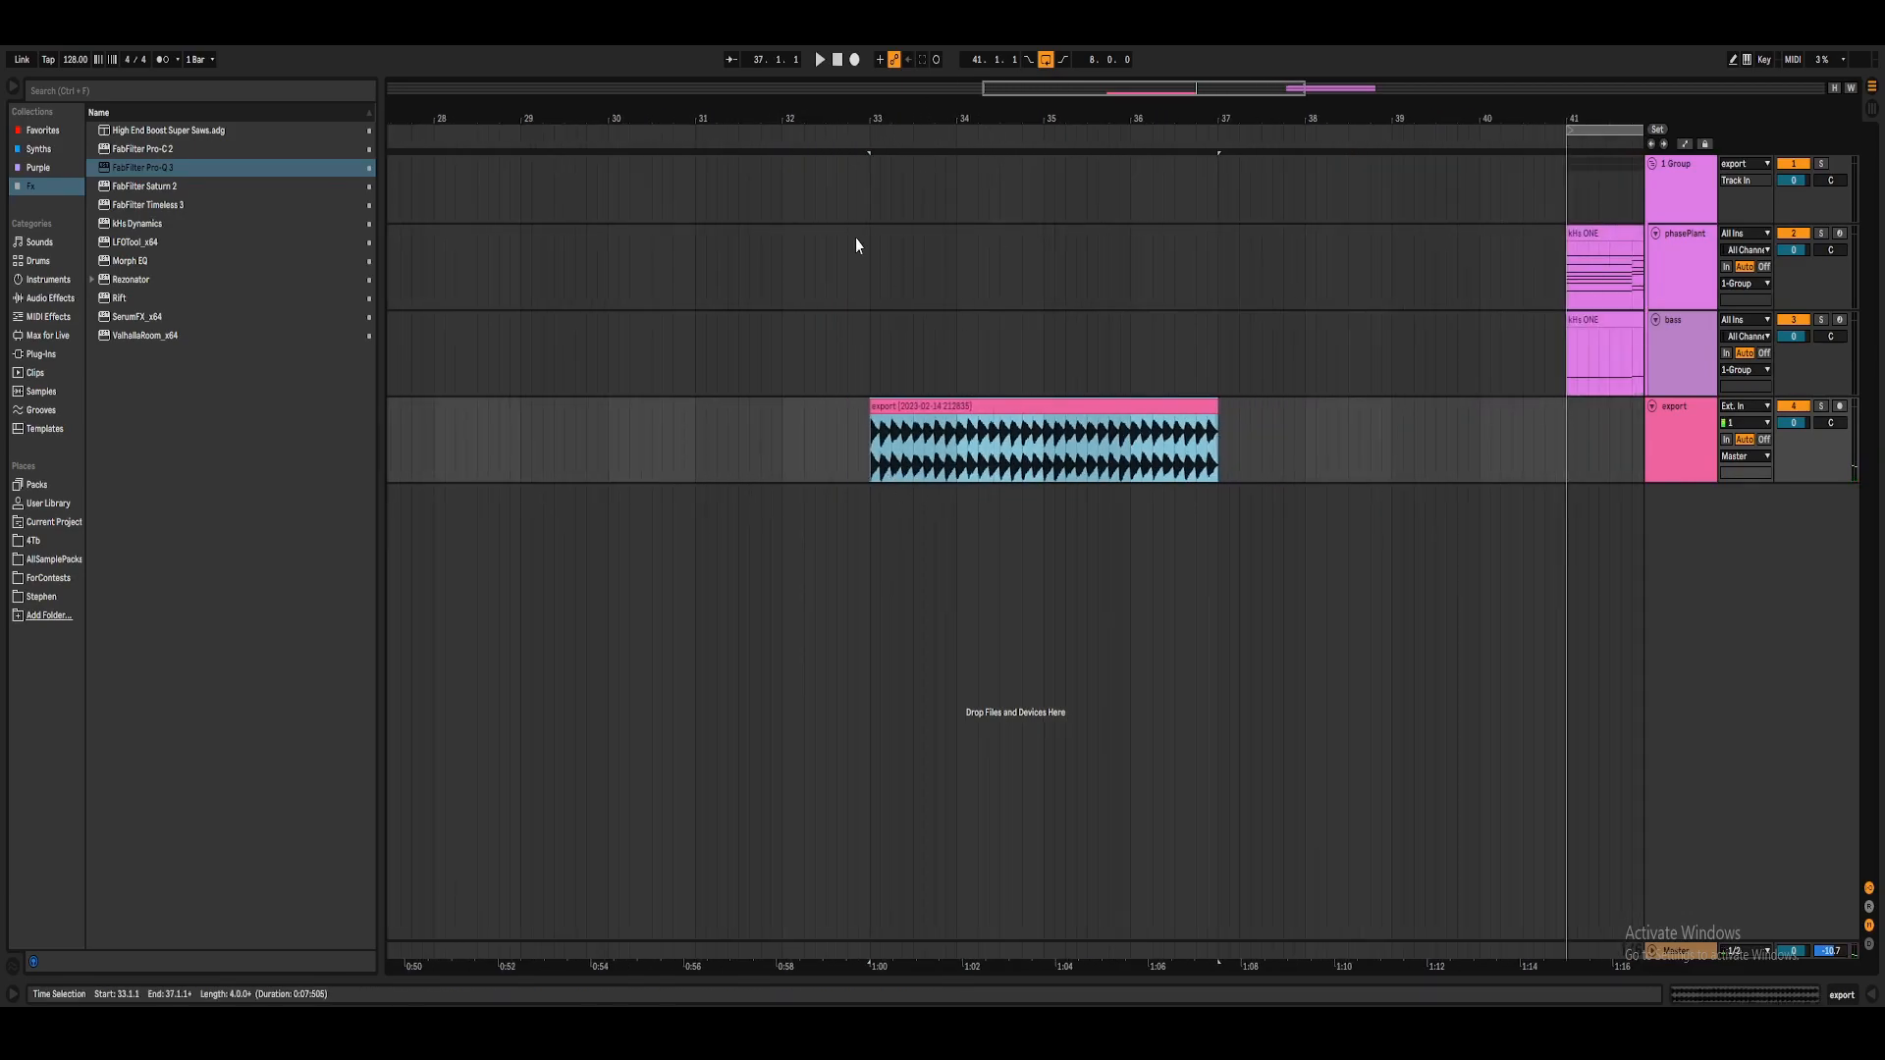
Return to the original MIDI clips at bar 41 and select the group track.
drag(1017, 130, 775, 132)
drag(1480, 128, 1104, 78)
click(1106, 227)
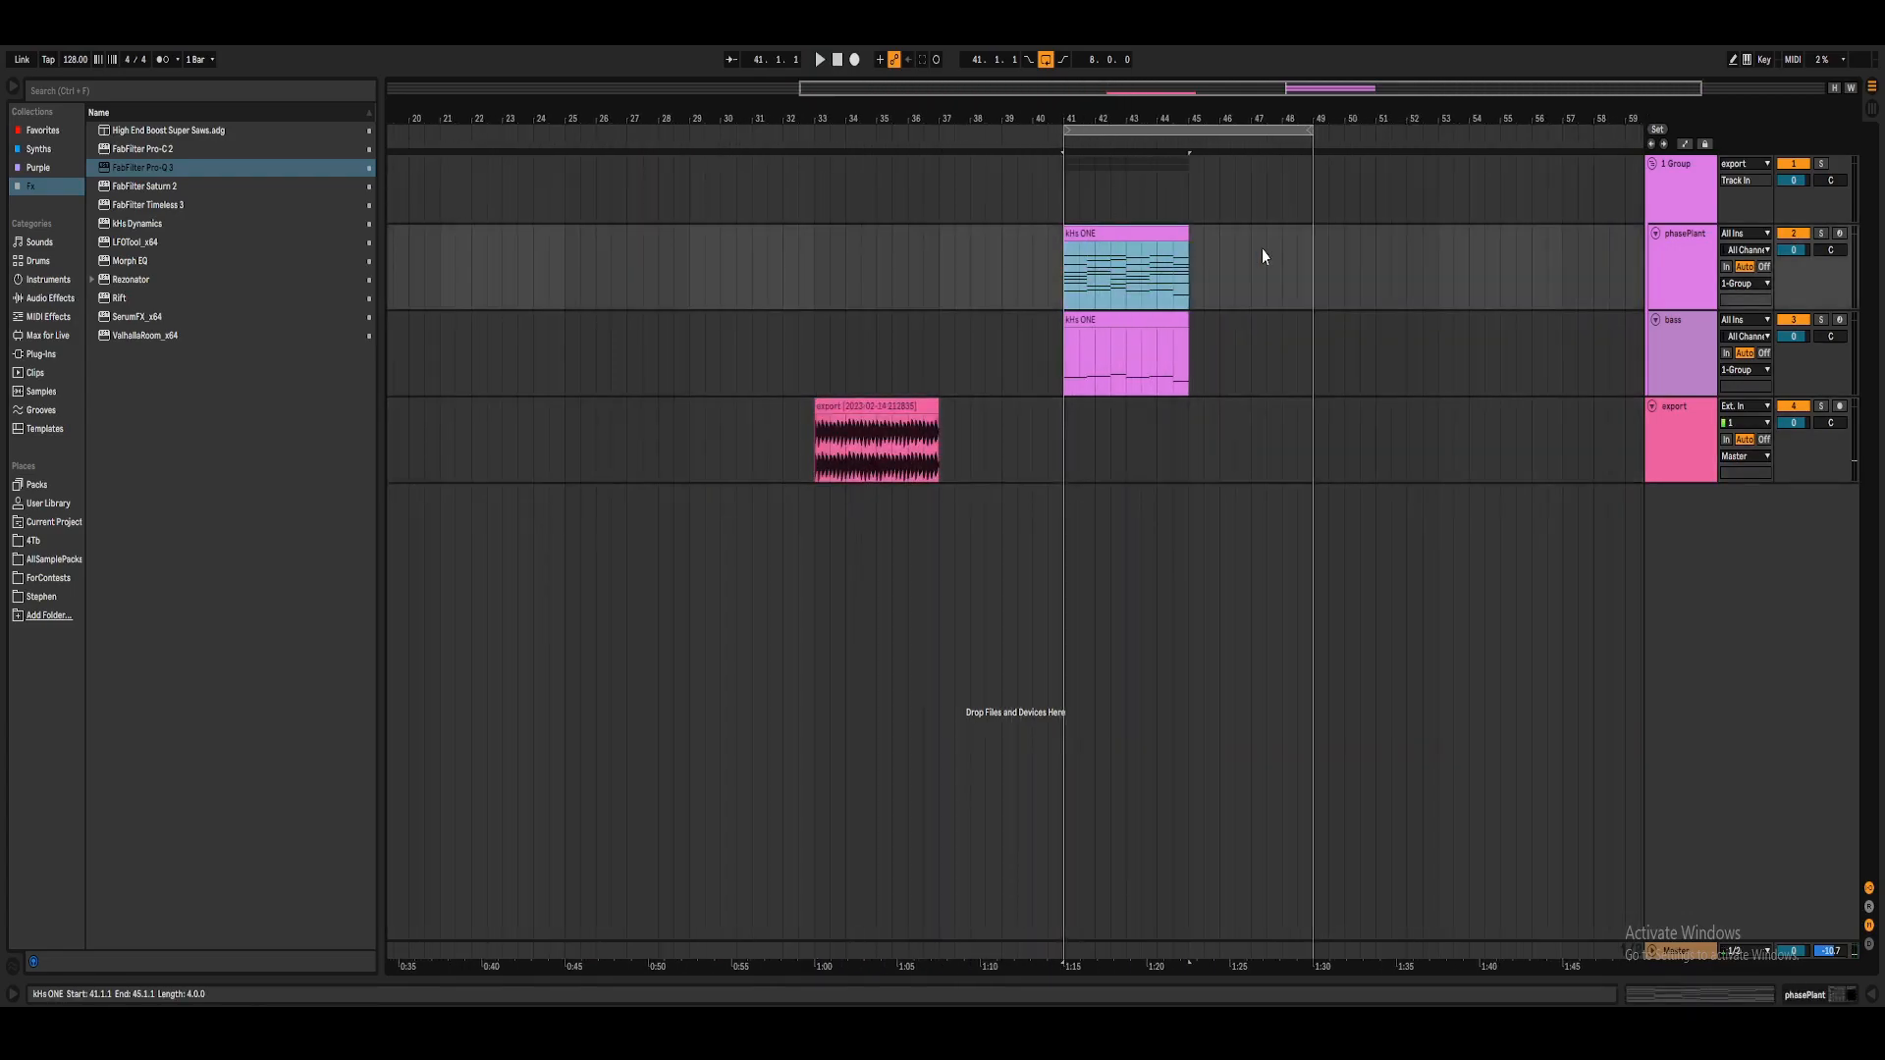
click(1685, 192)
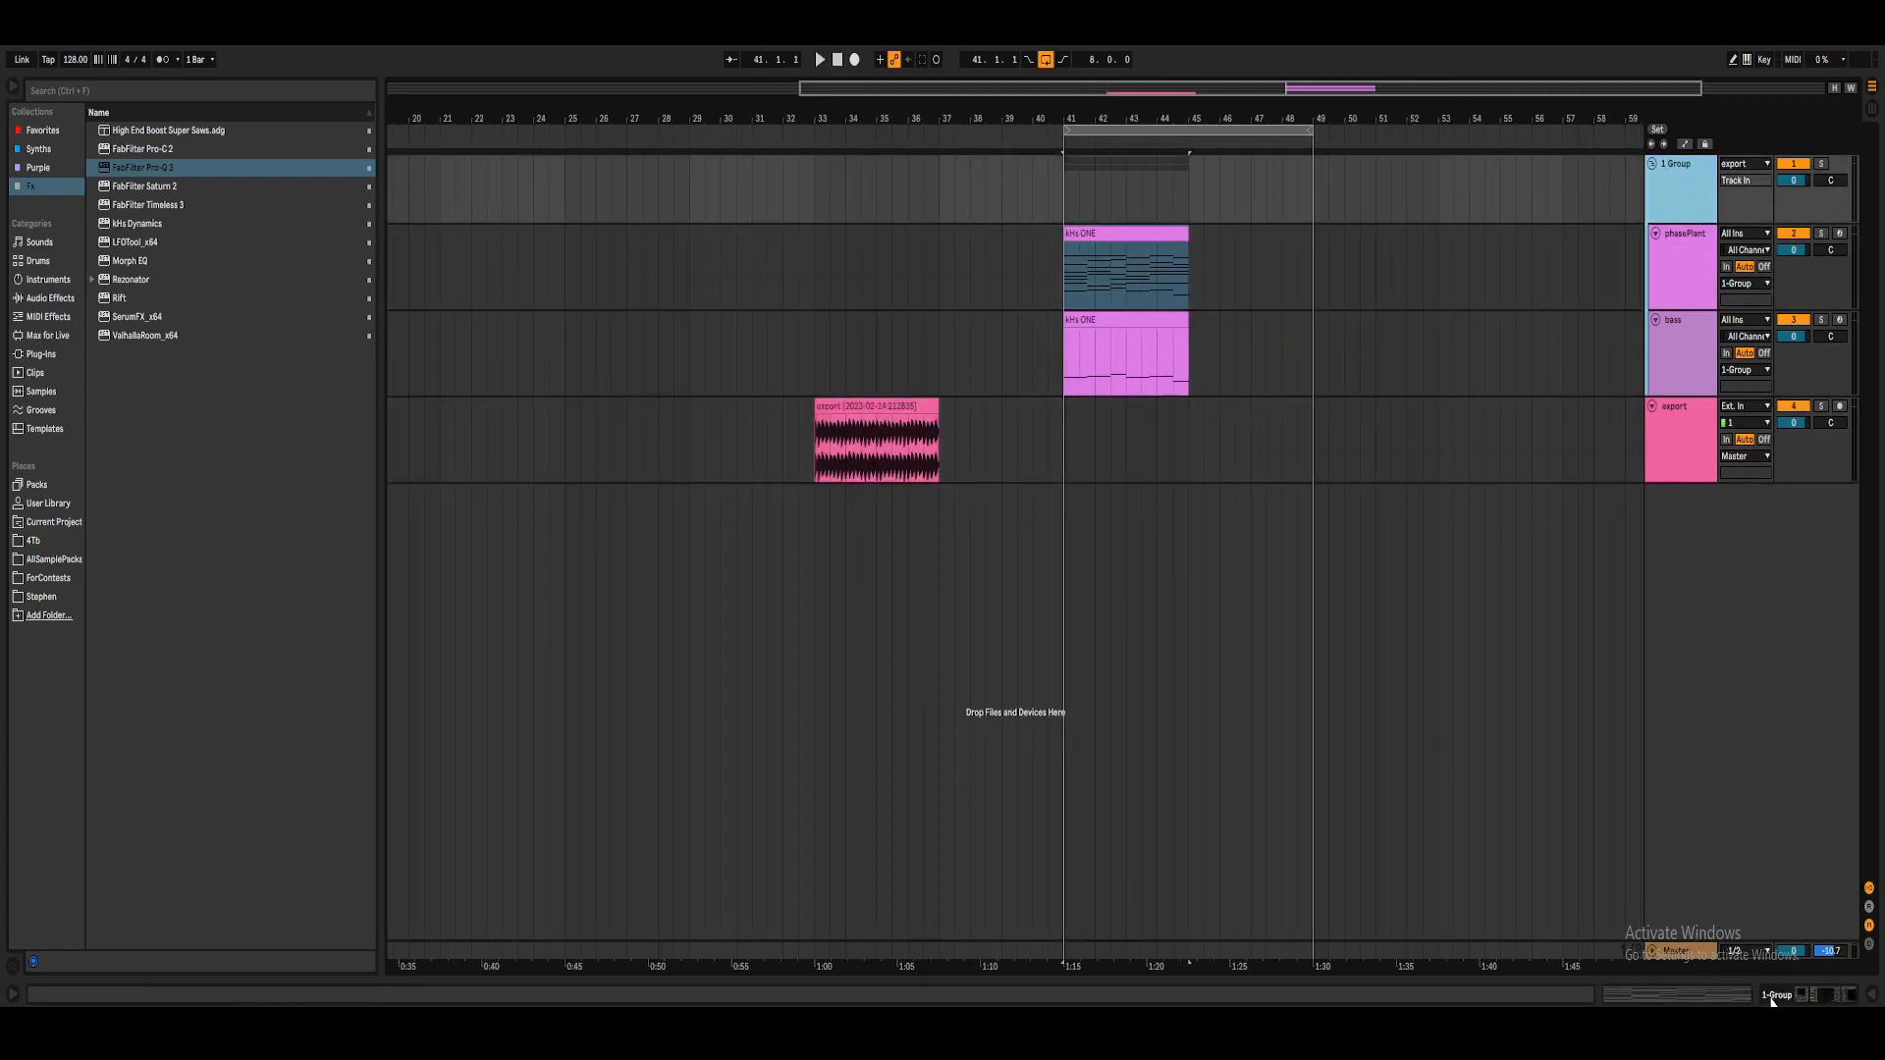